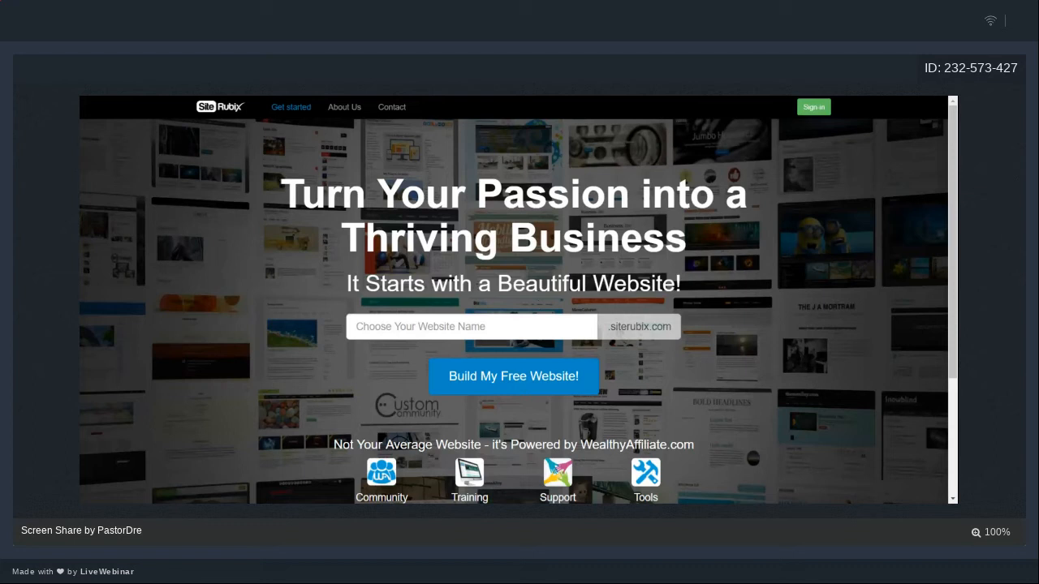
# - Name the free SiteRubix website 'webinarwebsite', fixing the typo, and start building it
pyautogui.click(528, 327)
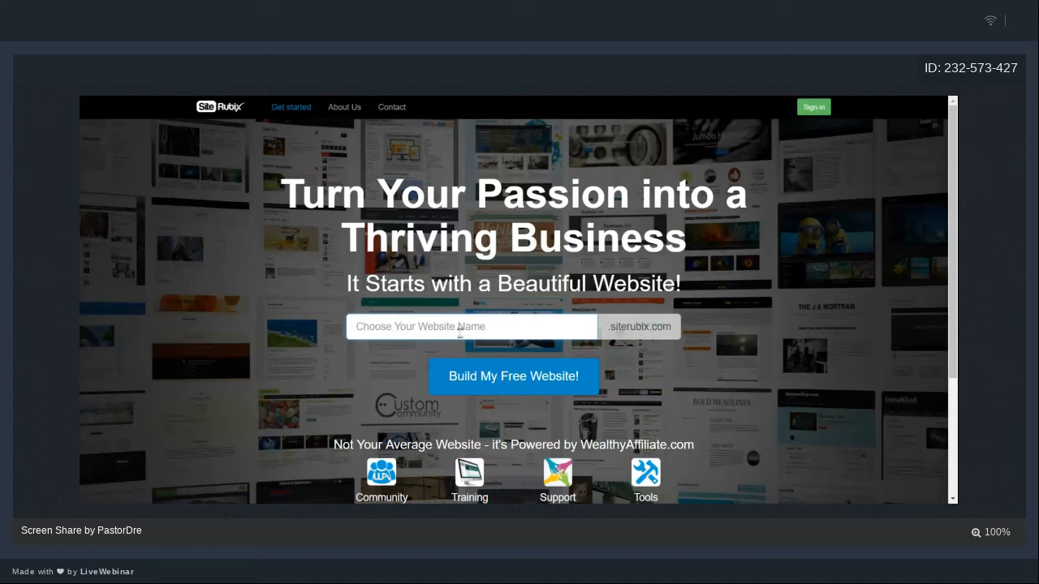
pyautogui.write('webinar')
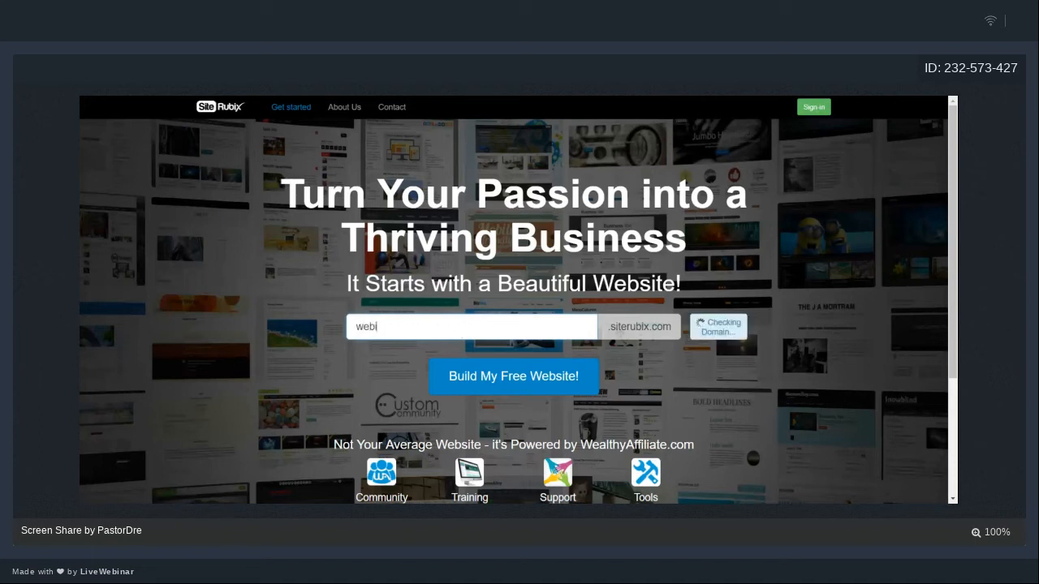
pyautogui.write('website')
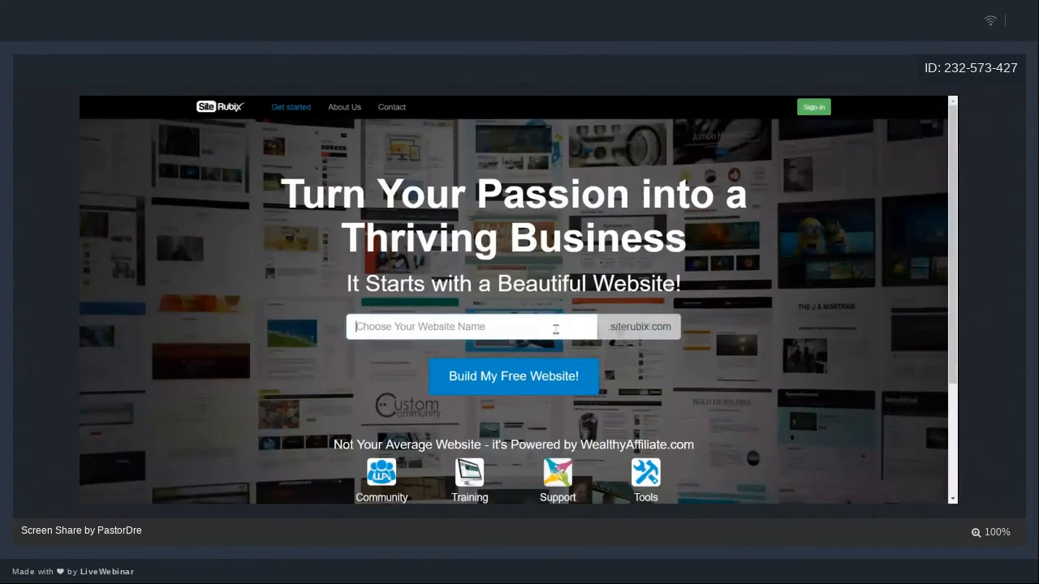
pyautogui.write('webinar')
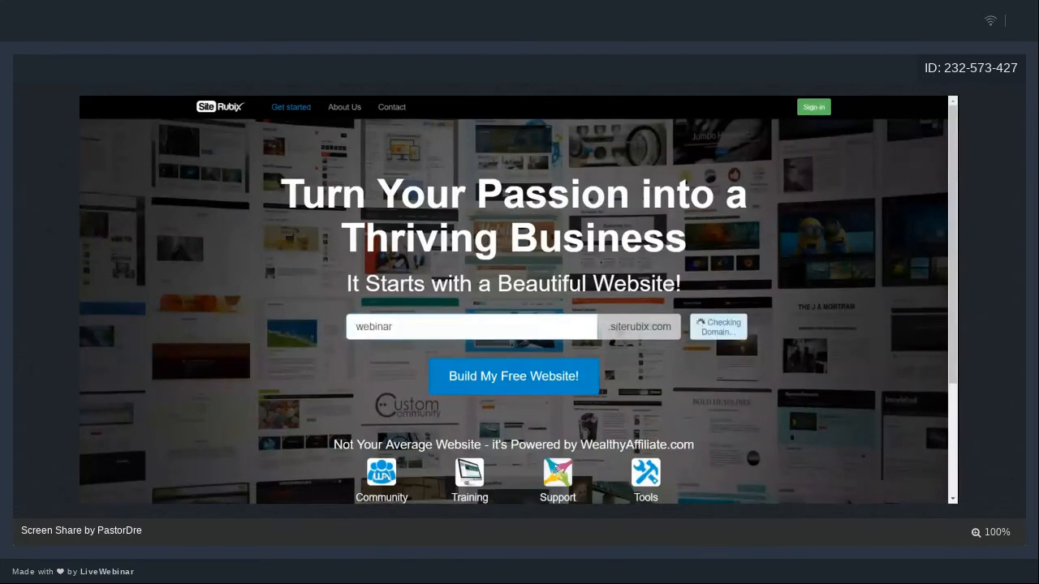
pyautogui.write('webiste')
pyautogui.press('BackSpace')
pyautogui.press('BackSpace')
pyautogui.press('BackSpace')
pyautogui.press('BackSpace')
pyautogui.write('site')
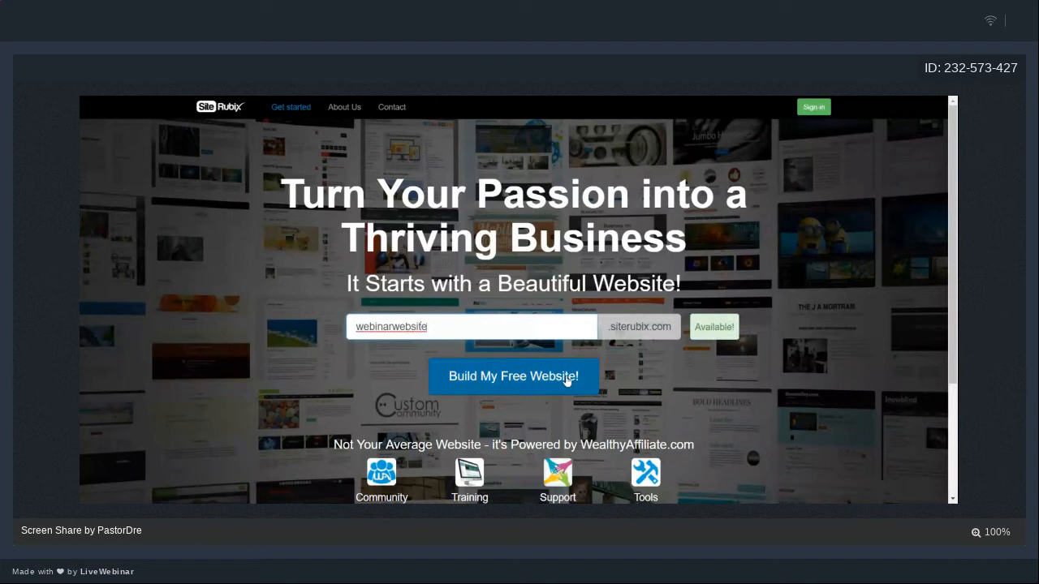
pyautogui.click(566, 378)
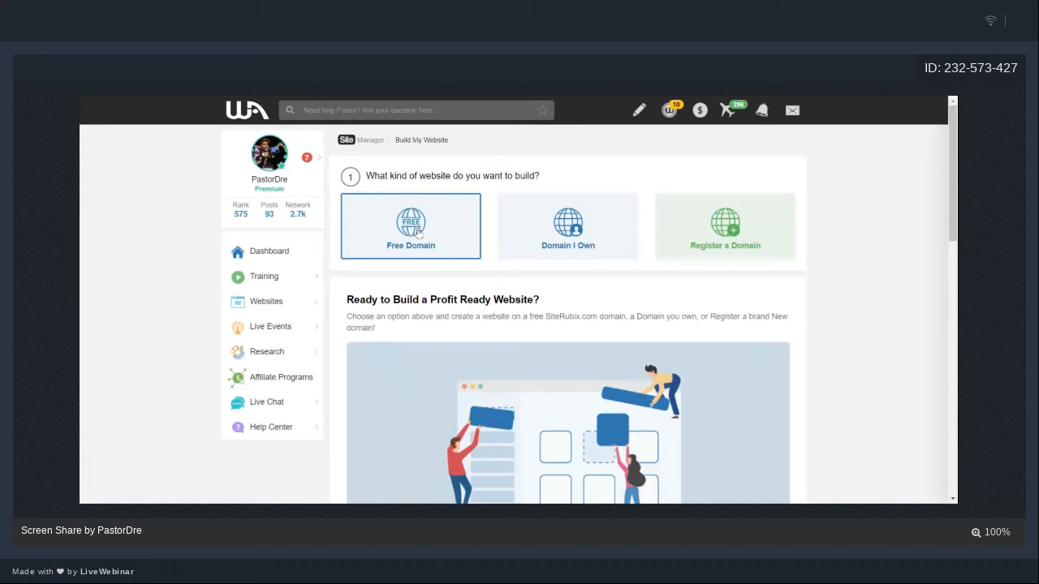
# - Choose Free Domain and enter the available domain name 'webinarwebsite'
pyautogui.click(419, 232)
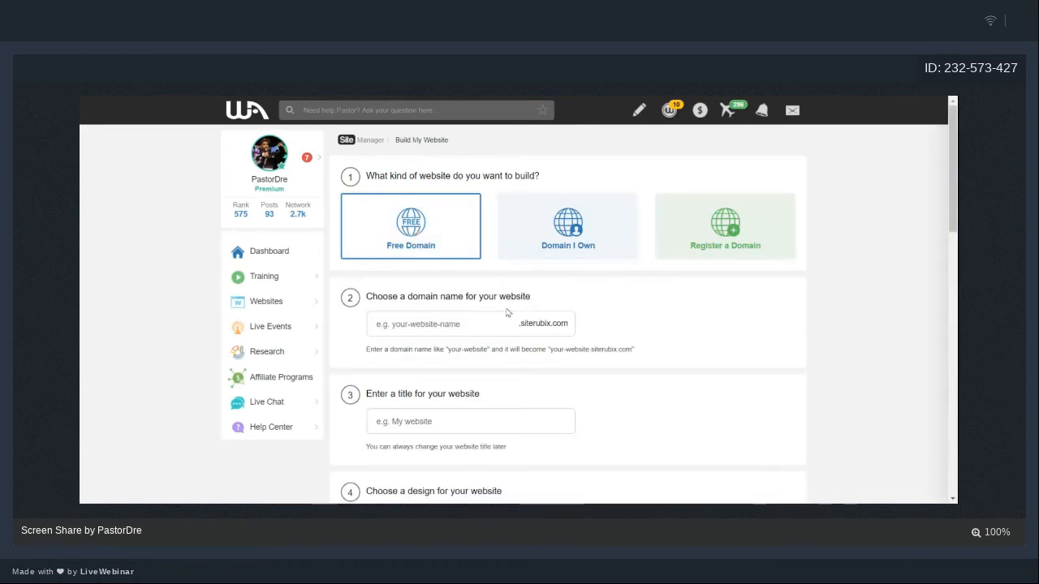
pyautogui.click(487, 330)
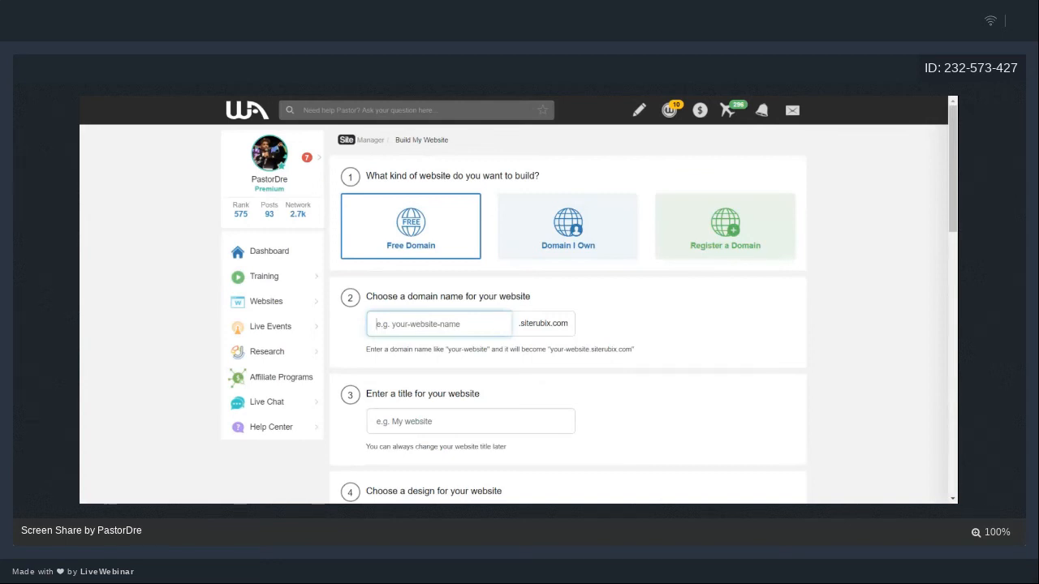
pyautogui.write('we')
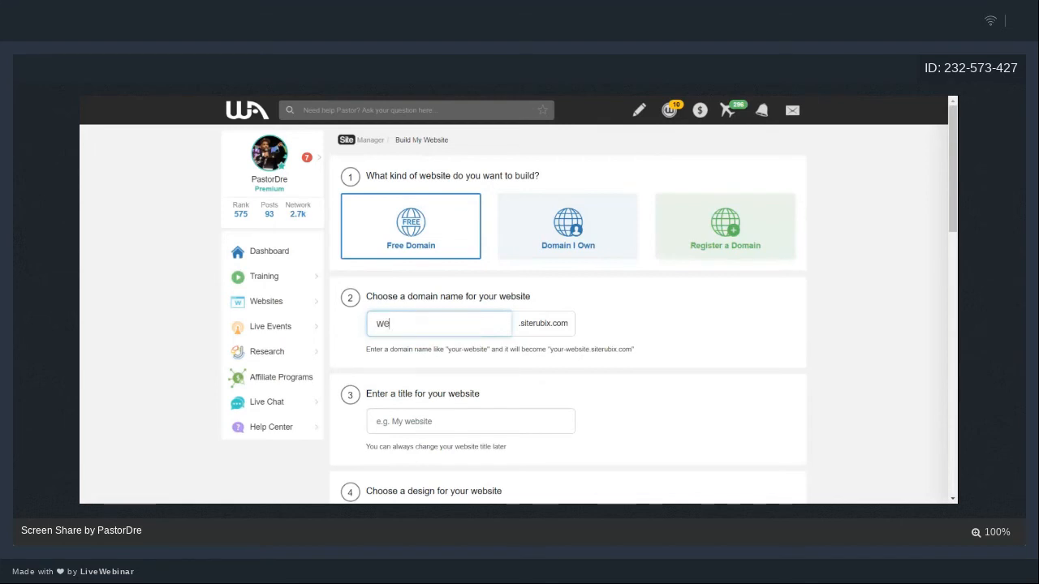
pyautogui.write('binarwebsite')
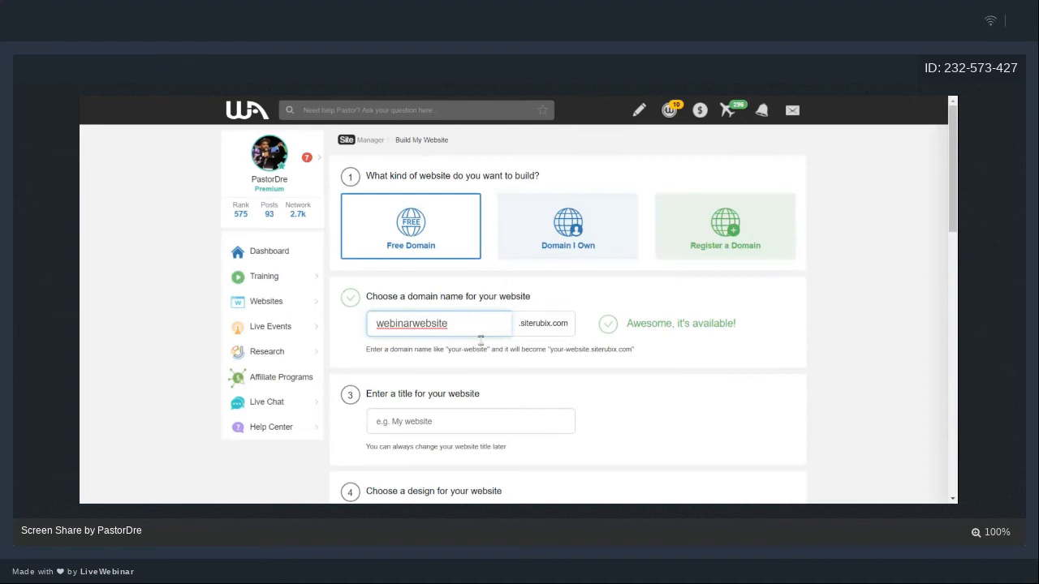
pyautogui.click(475, 423)
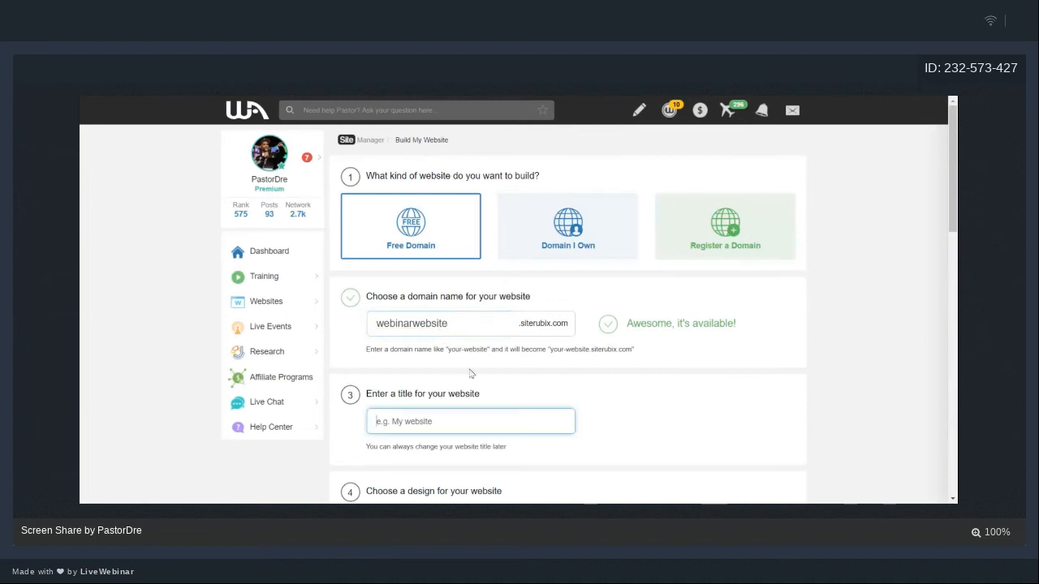
# - Title the site 'Webinar Website' and choose the GeneratePress theme
pyautogui.scroll(-1, 467, 329)
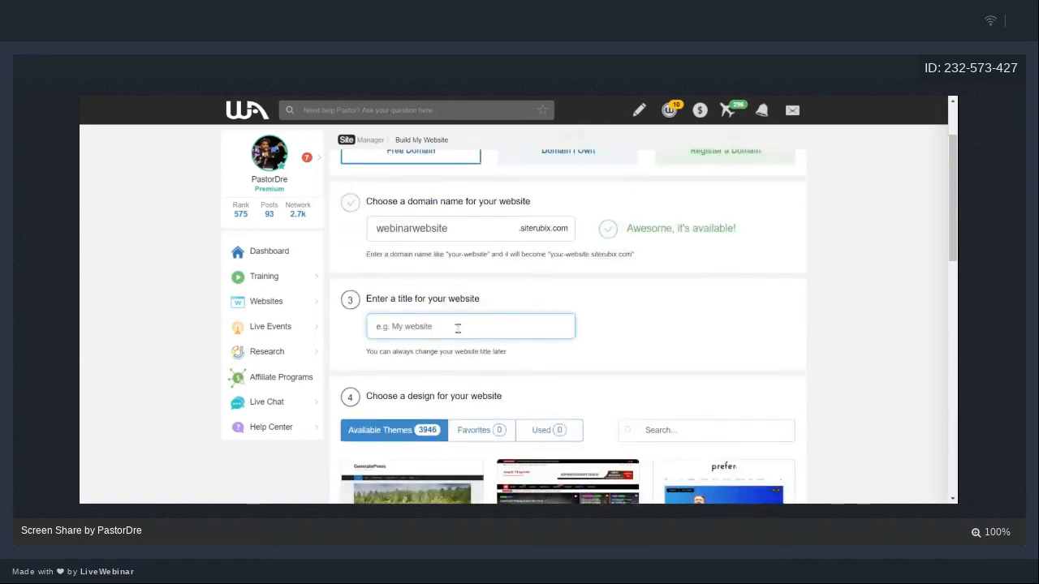
pyautogui.write('Webi')
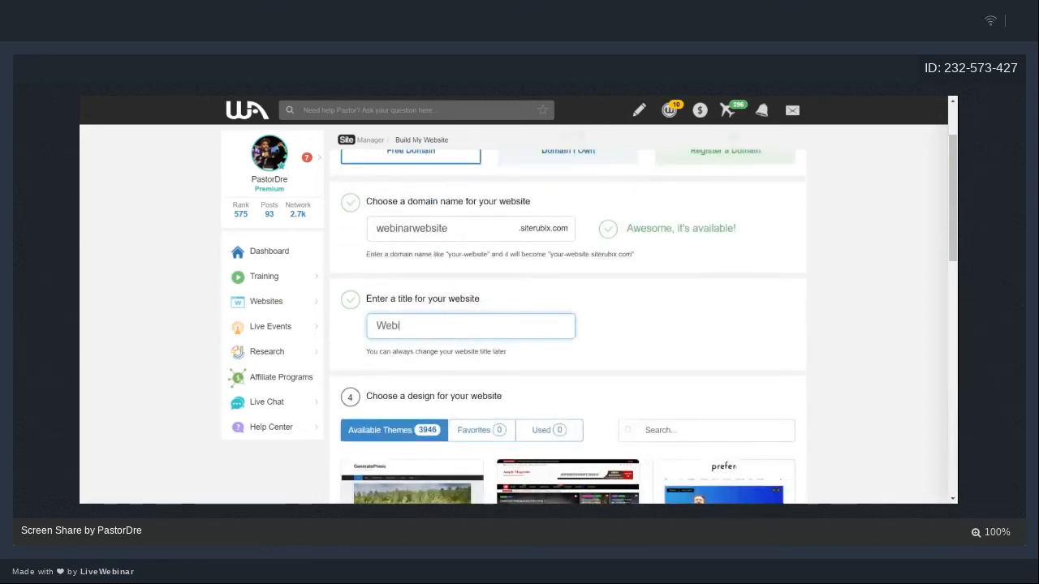
pyautogui.write('nar Website')
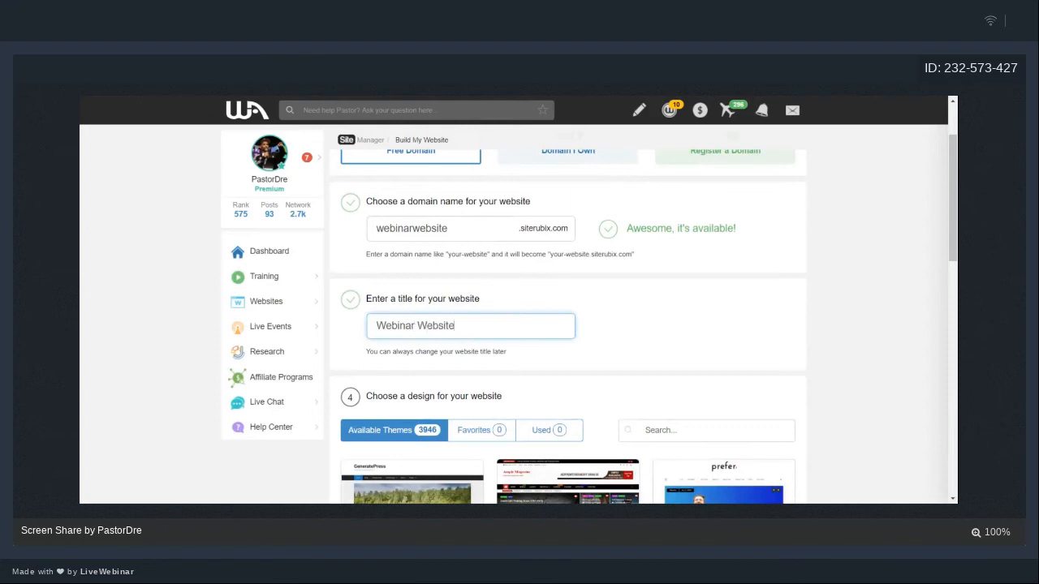
pyautogui.scroll(-3, 457, 328)
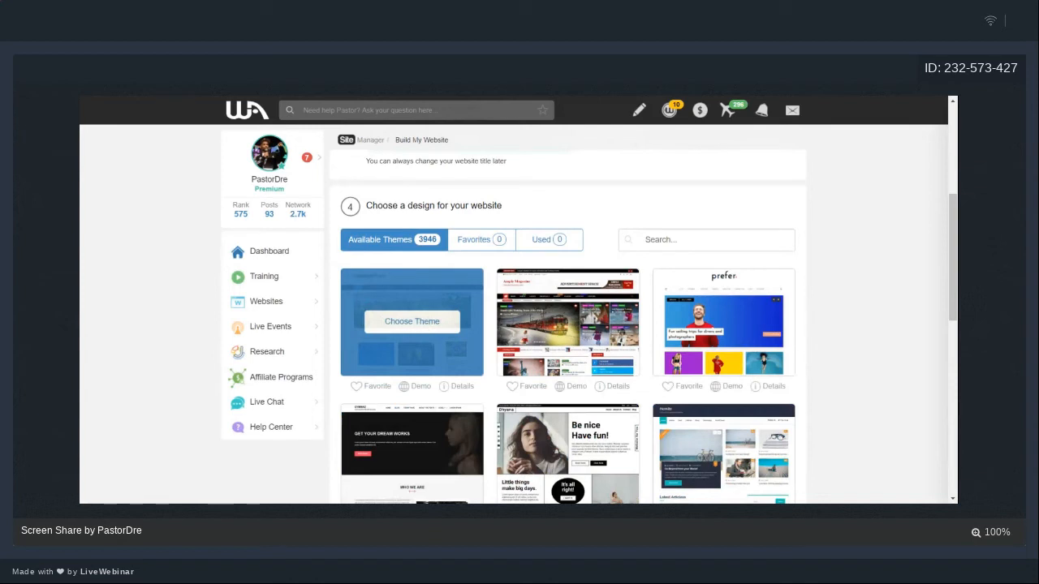
pyautogui.click(422, 323)
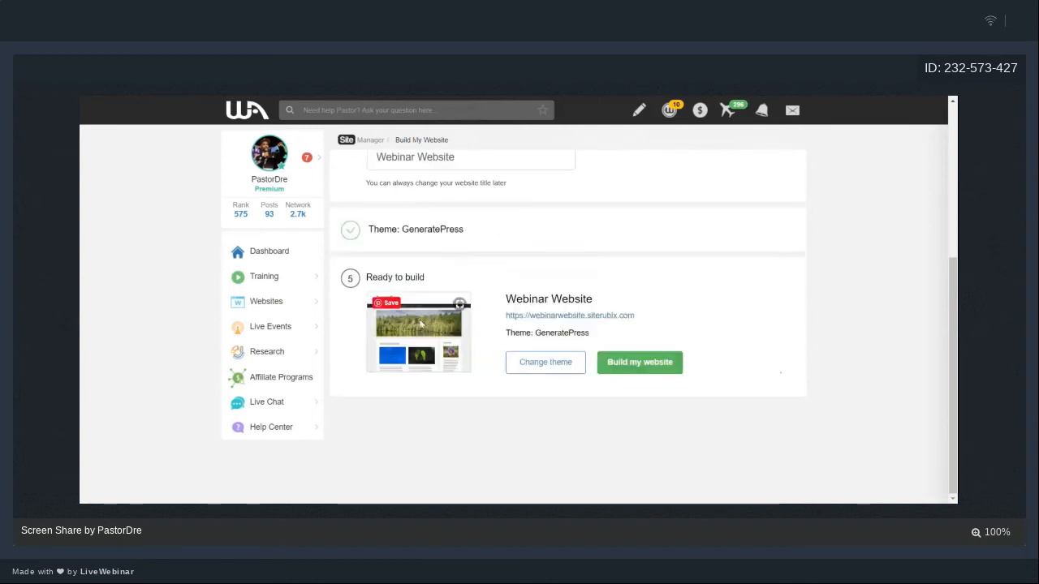
# - Build the site at webinarwebsite.siterubix.com and wait for installation to finish
pyautogui.click(654, 374)
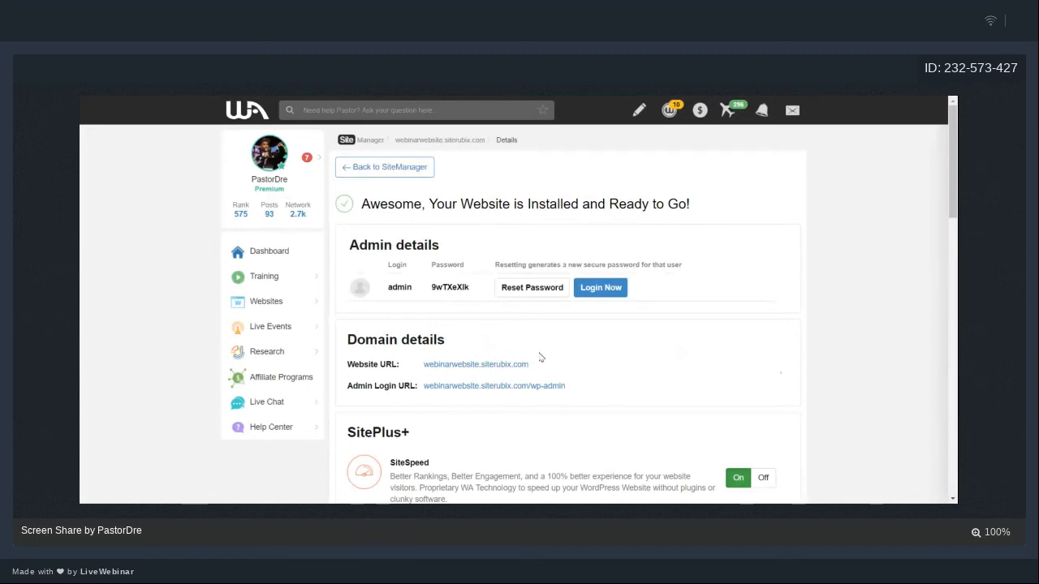
# - Log in to the new Webinar Website from its Admin details
pyautogui.click(595, 291)
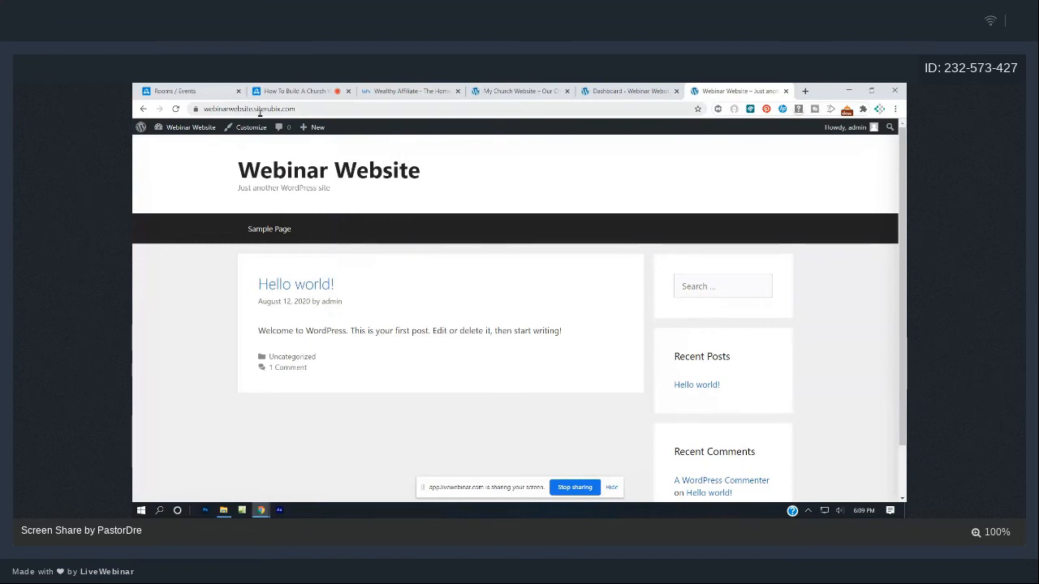
# - Bring up the Webinar Website Dashboard and close the Wealthy Affiliate page
pyautogui.click(614, 91)
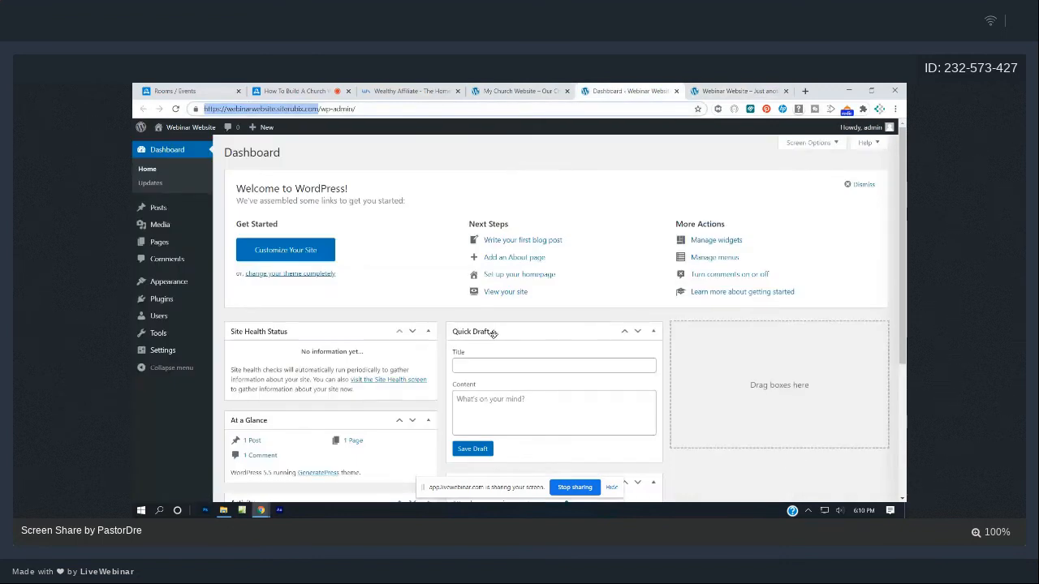
pyautogui.click(457, 91)
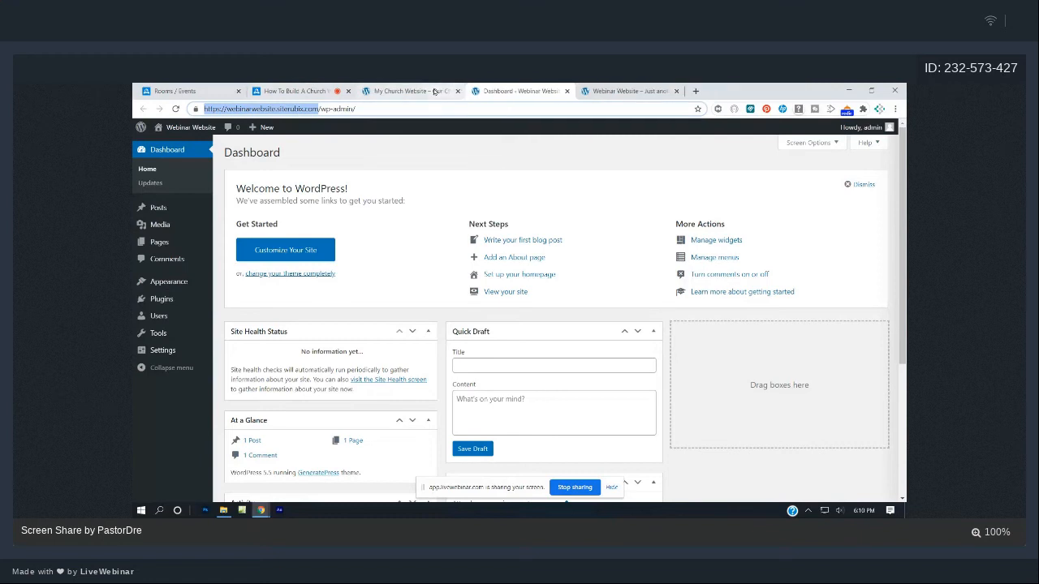
# - Scroll through The On Fire Church homepage to review its banner and welcome section
pyautogui.click(434, 90)
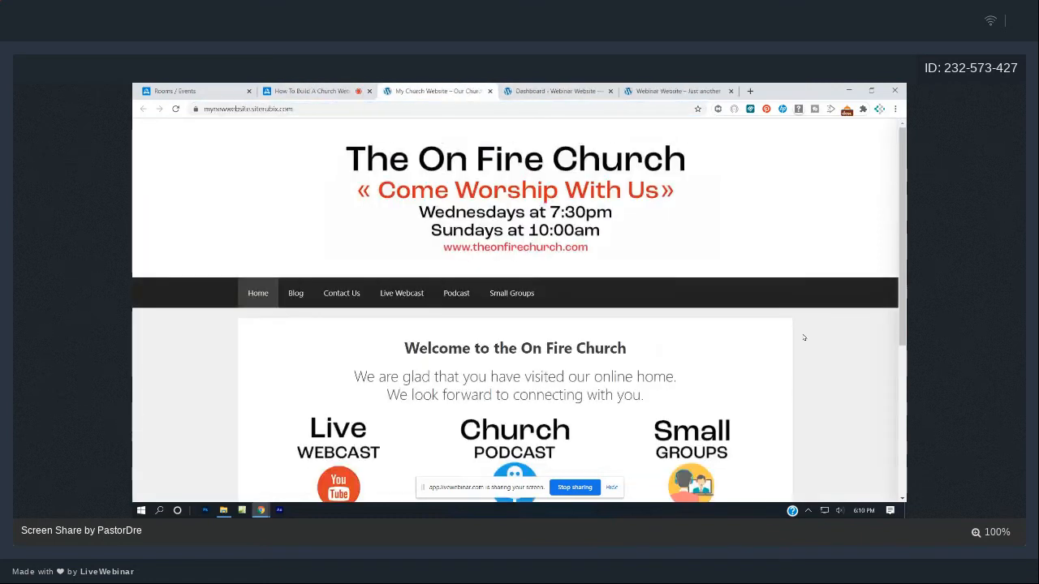
pyautogui.scroll(-2, 804, 337)
pyautogui.scroll(-3, 804, 338)
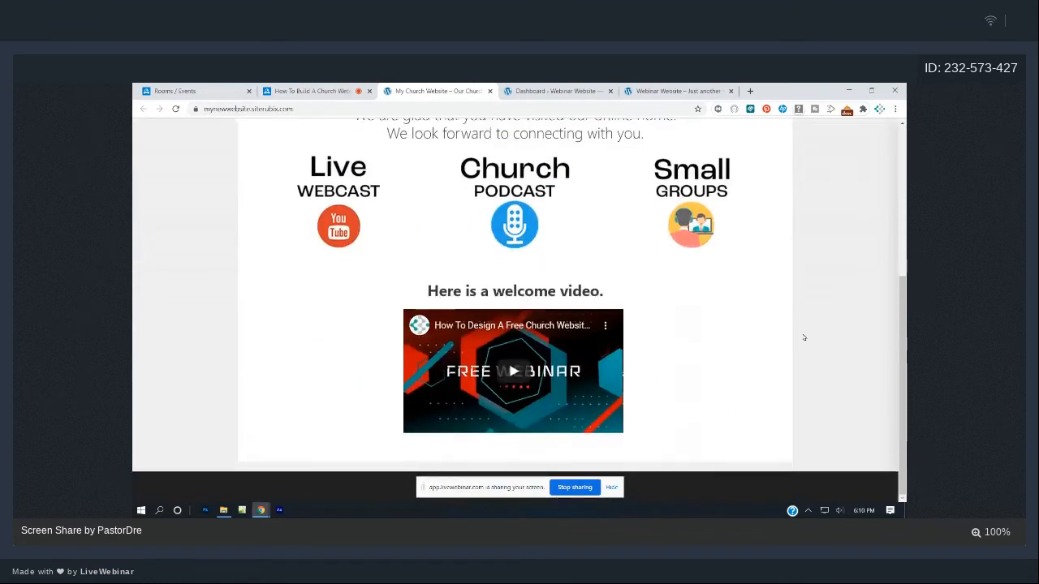
pyautogui.scroll(4, 804, 337)
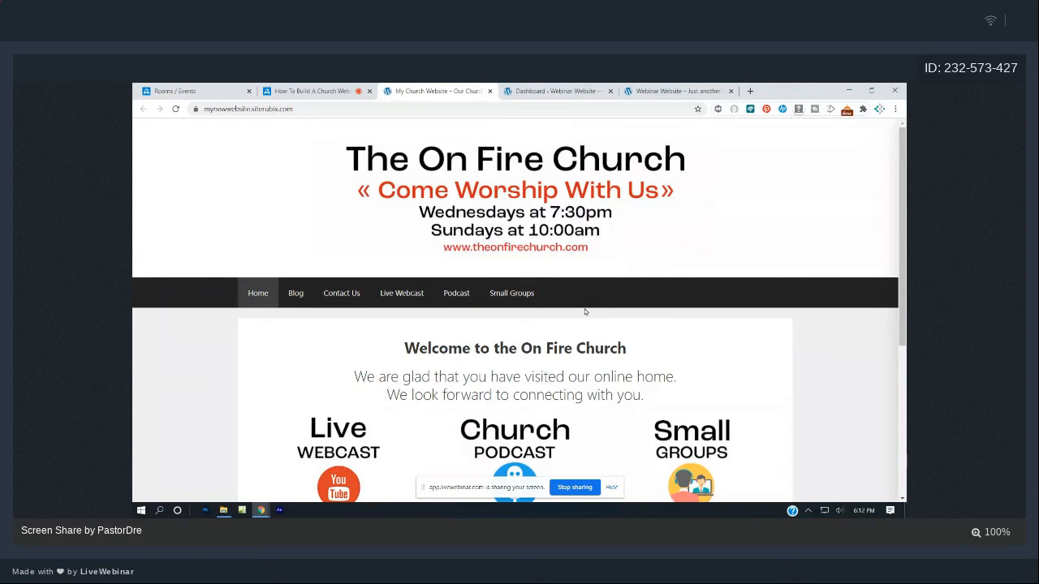
pyautogui.click(548, 89)
pyautogui.click(455, 90)
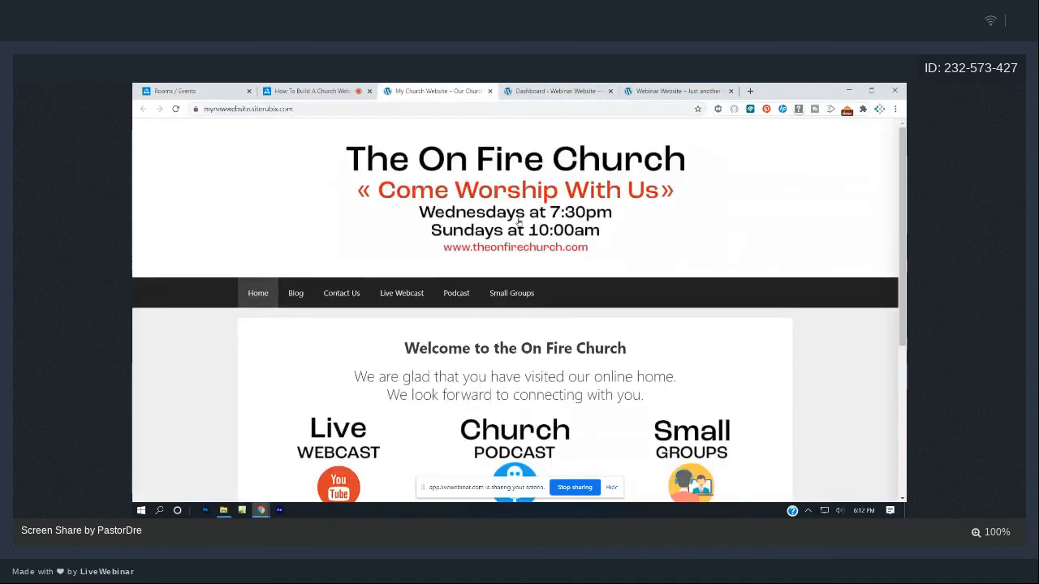
# - From the Webinar Website dashboard, go to Appearance > Customize
pyautogui.click(522, 89)
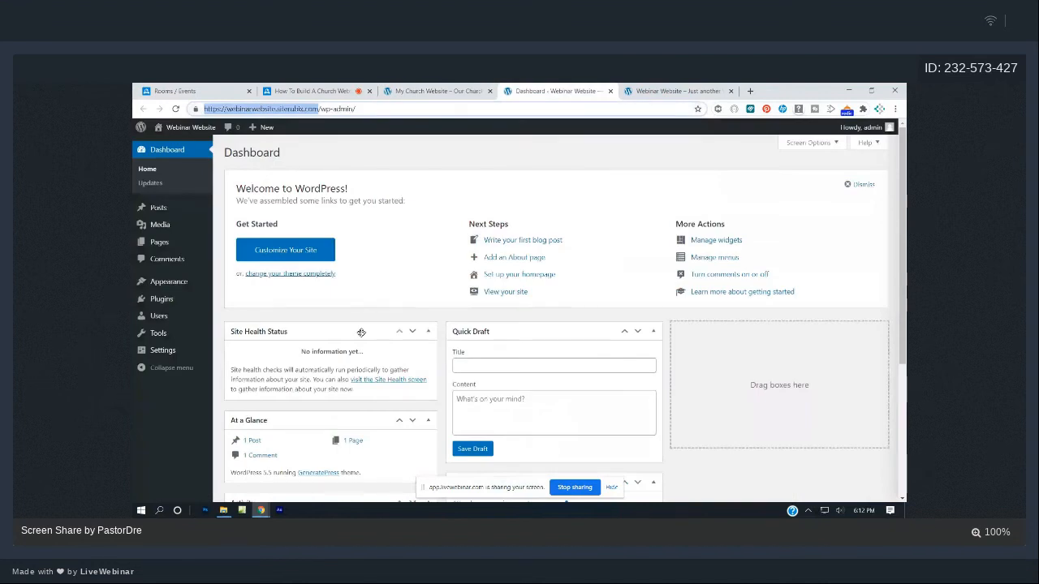
pyautogui.moveTo(162, 228)
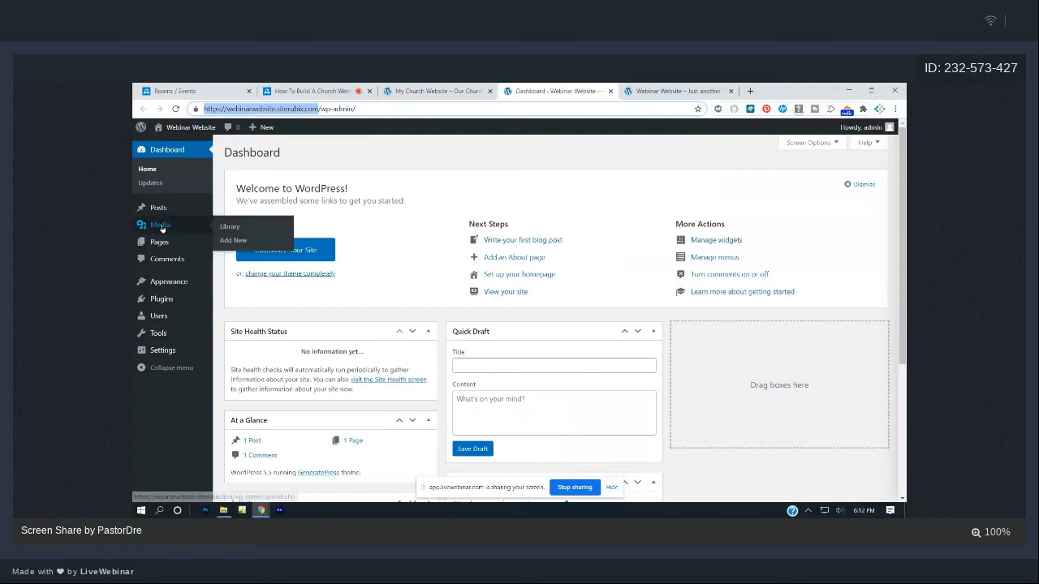
pyautogui.moveTo(169, 284)
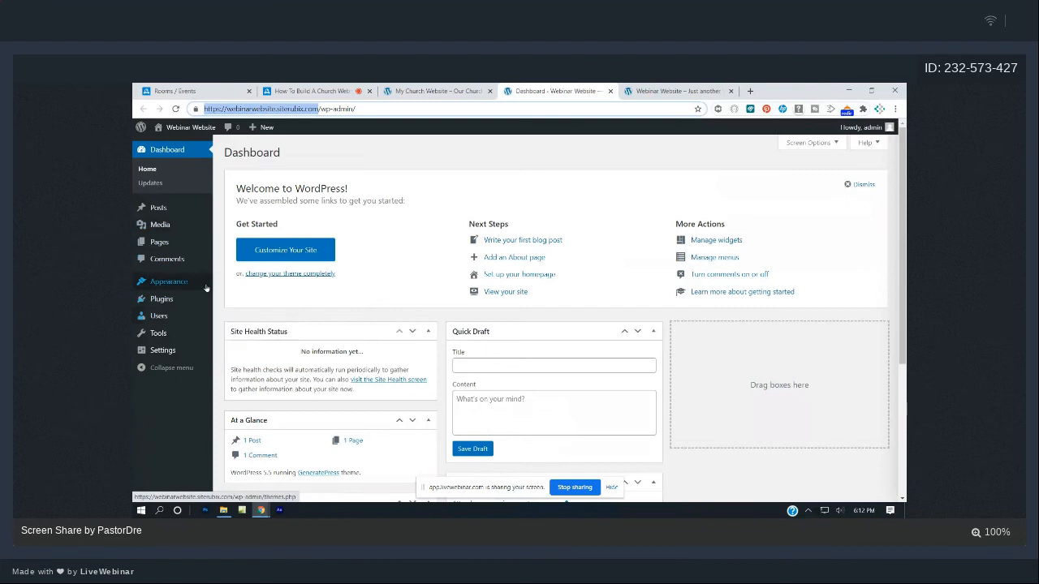
pyautogui.click(247, 299)
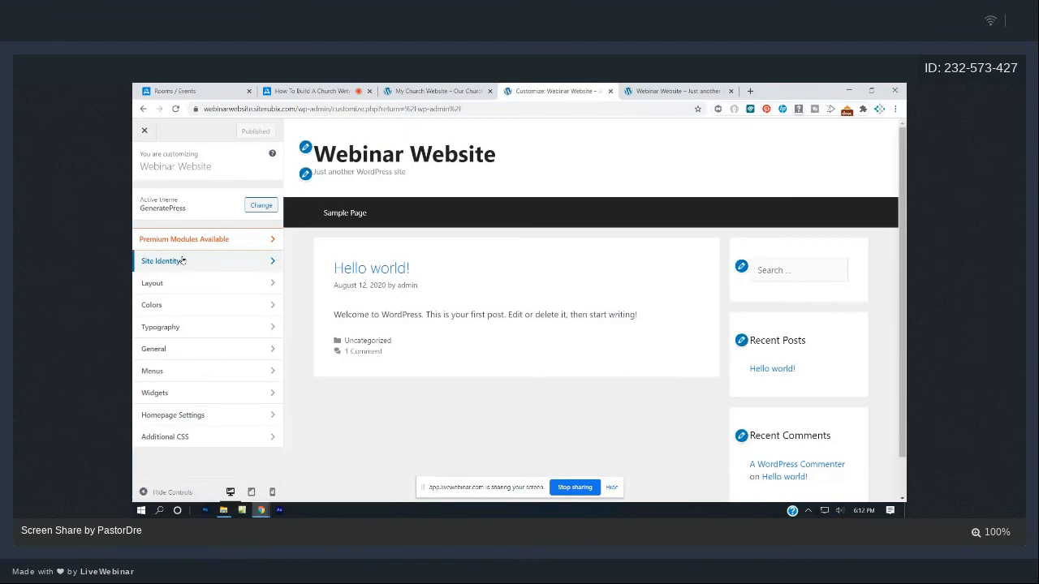
# - Replace the Site Identity tagline with 'A Cool Webinar'
pyautogui.click(182, 261)
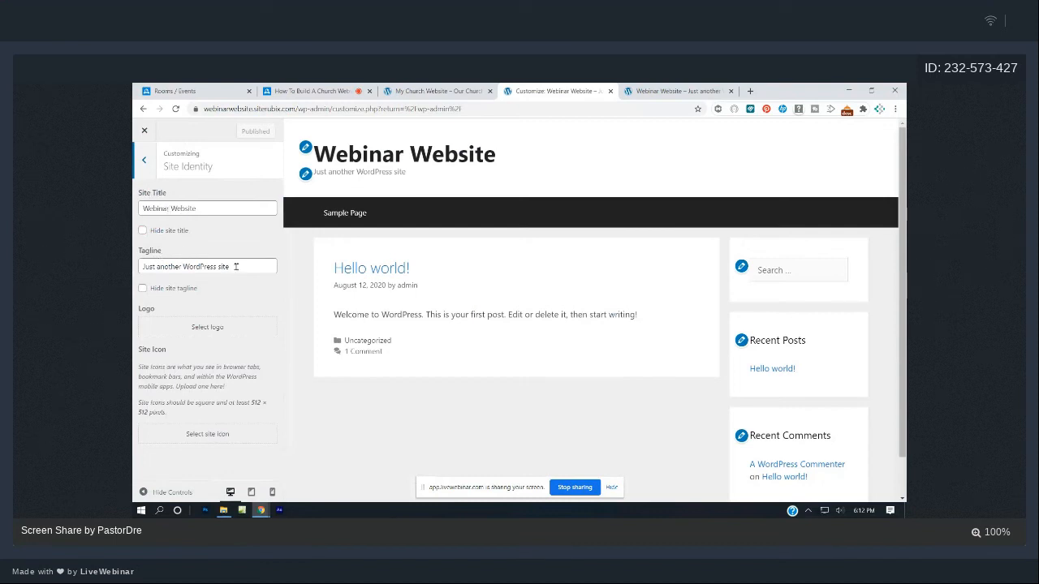
pyautogui.moveTo(228, 266); pyautogui.dragTo(134, 271)
pyautogui.press('BackSpace')
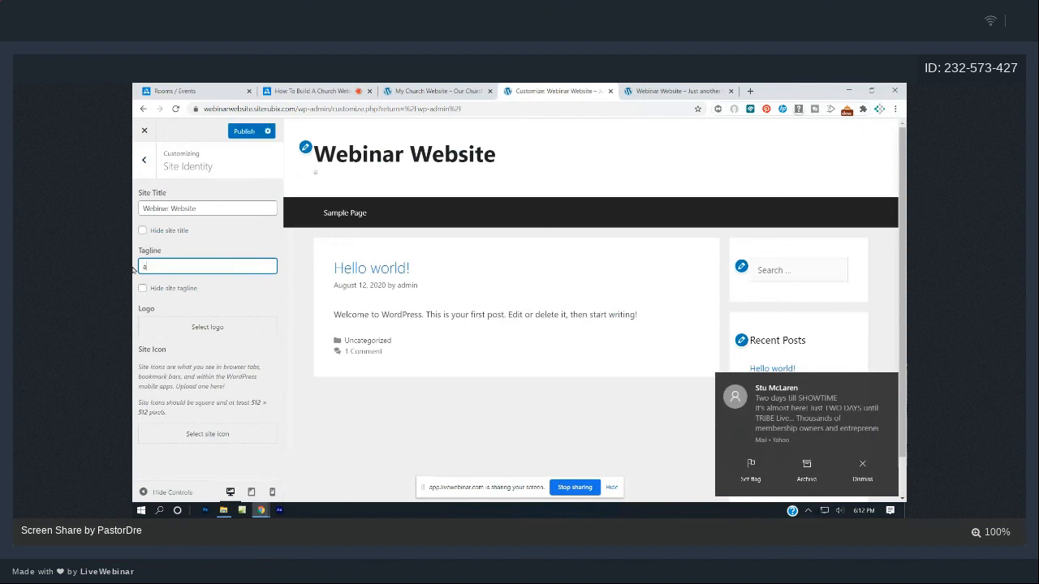
pyautogui.write('A Cool We')
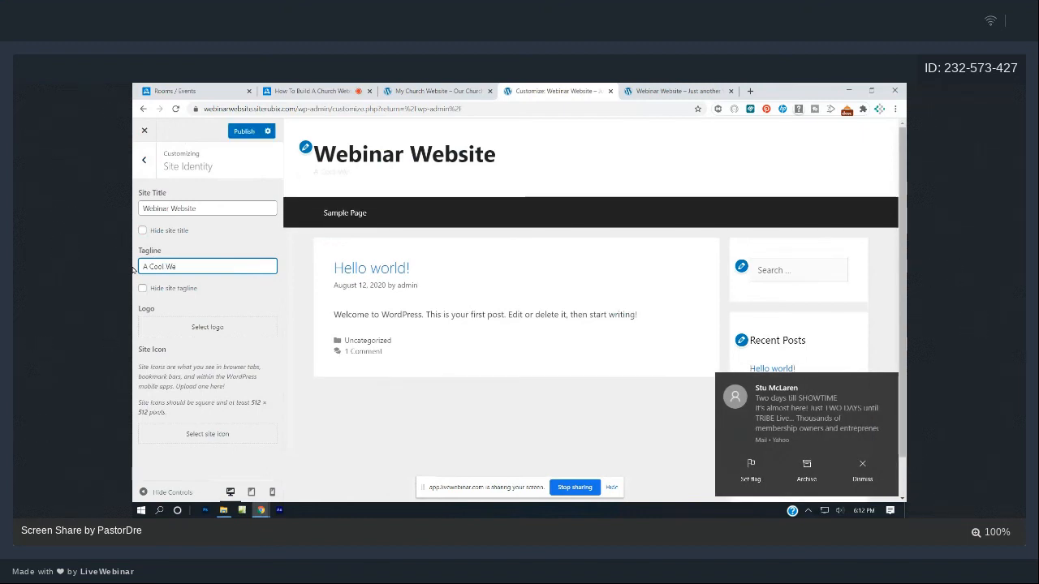
pyautogui.write('binar')
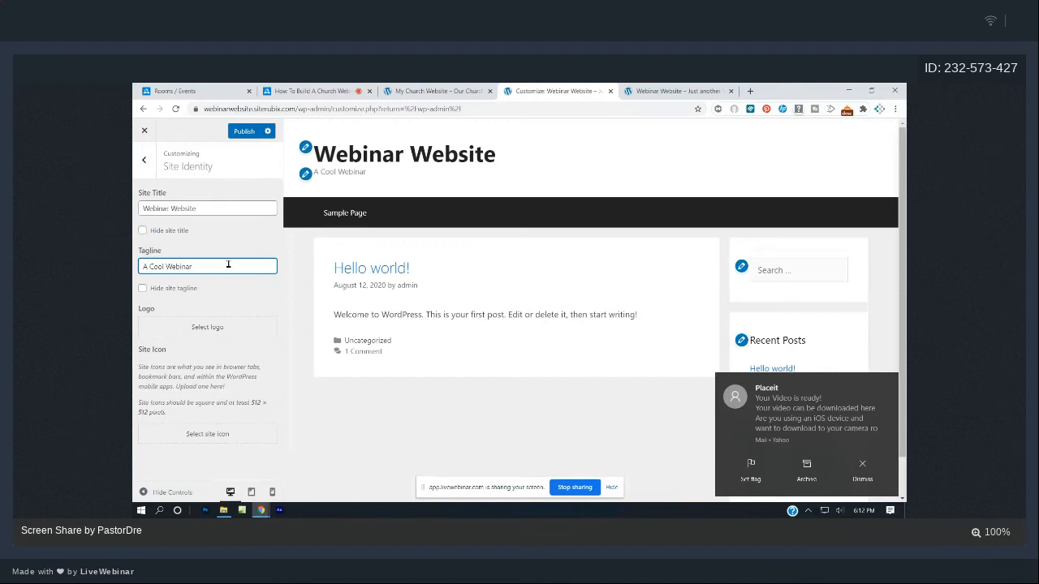
# - Start selecting a site logo, then view the live Webinar Website front page
pyautogui.click(861, 470)
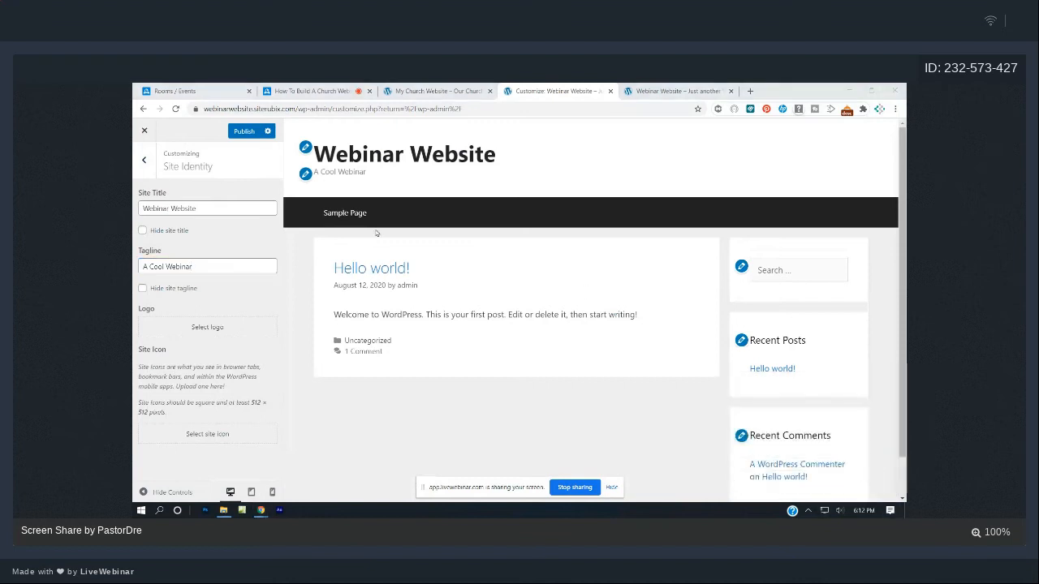
pyautogui.click(227, 268)
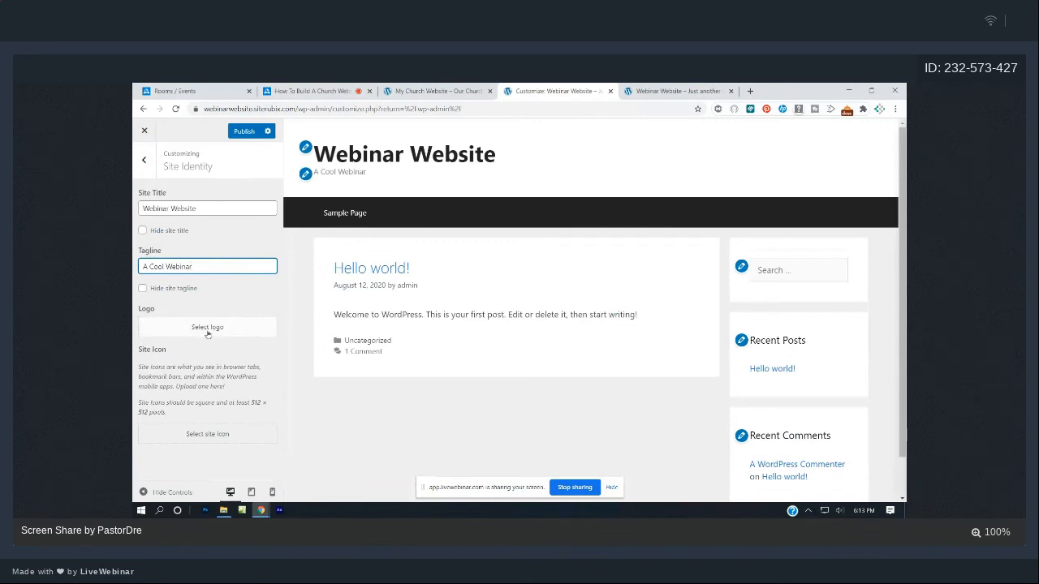
pyautogui.click(210, 328)
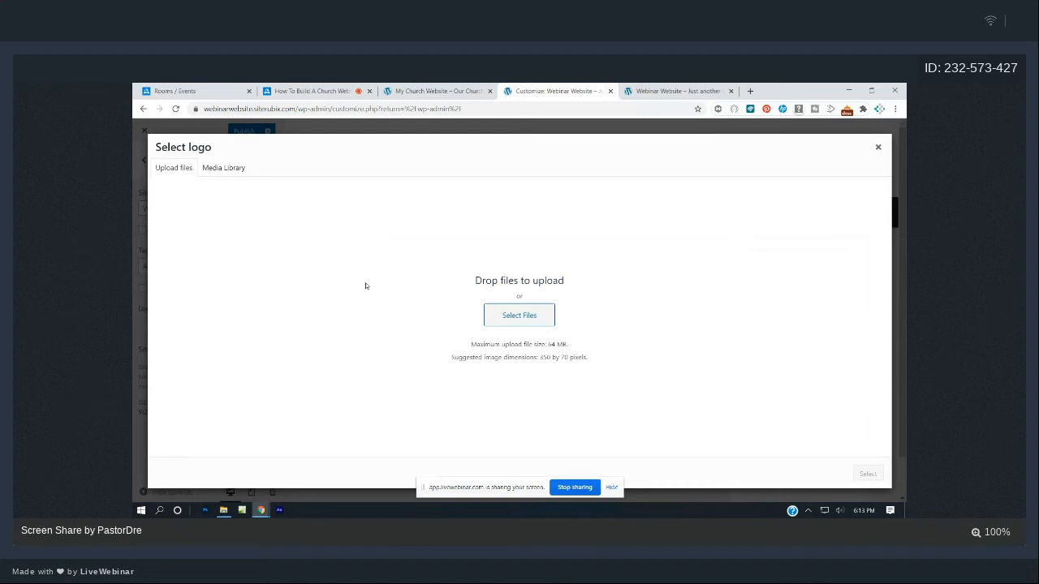
pyautogui.click(633, 85)
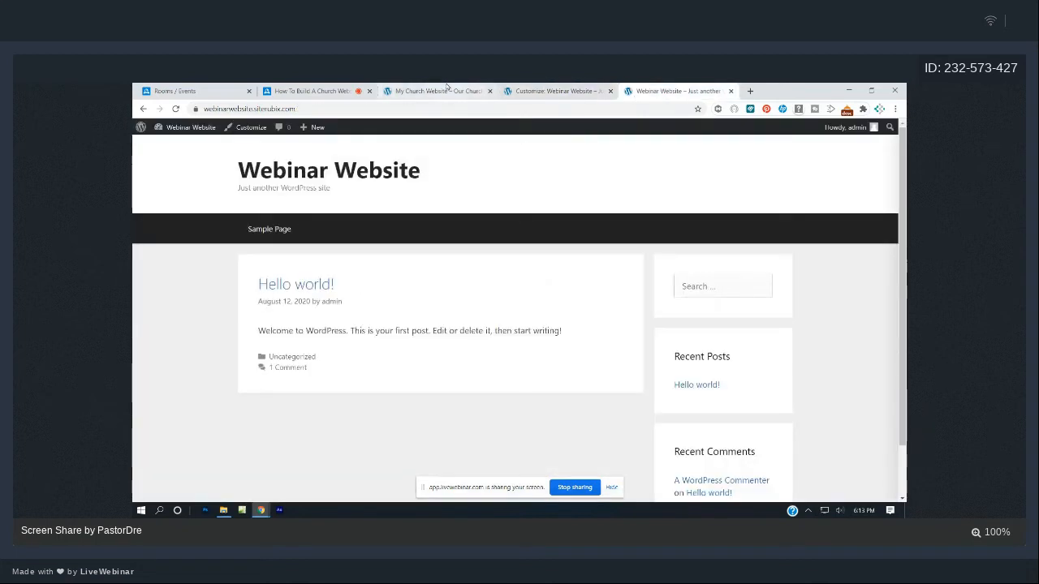
# - Scroll through the On Fire Church site, then return to the customizer's Select logo dialog
pyautogui.click(446, 89)
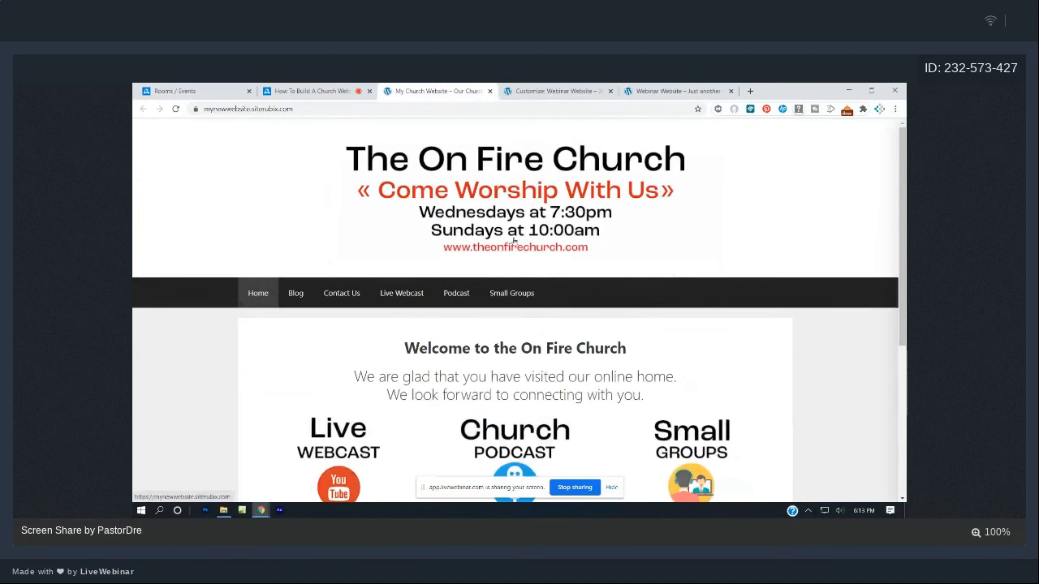
pyautogui.scroll(-3, 513, 241)
pyautogui.scroll(3, 509, 197)
pyautogui.click(655, 88)
pyautogui.click(512, 90)
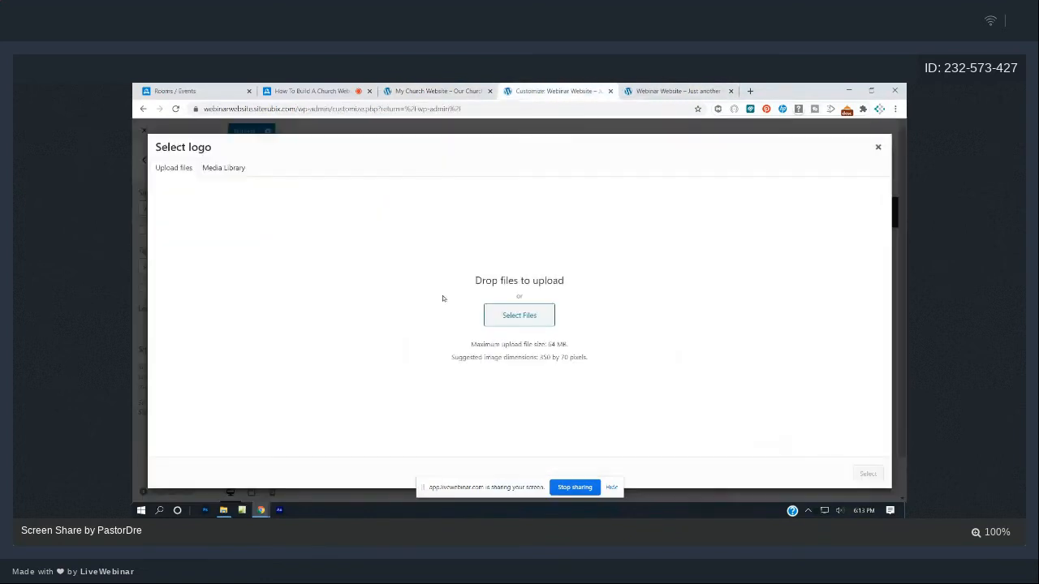
# - Upload top-banner.jpg from OneDrive > Live Webinars > How to build a church website > images in Select logo
pyautogui.click(879, 146)
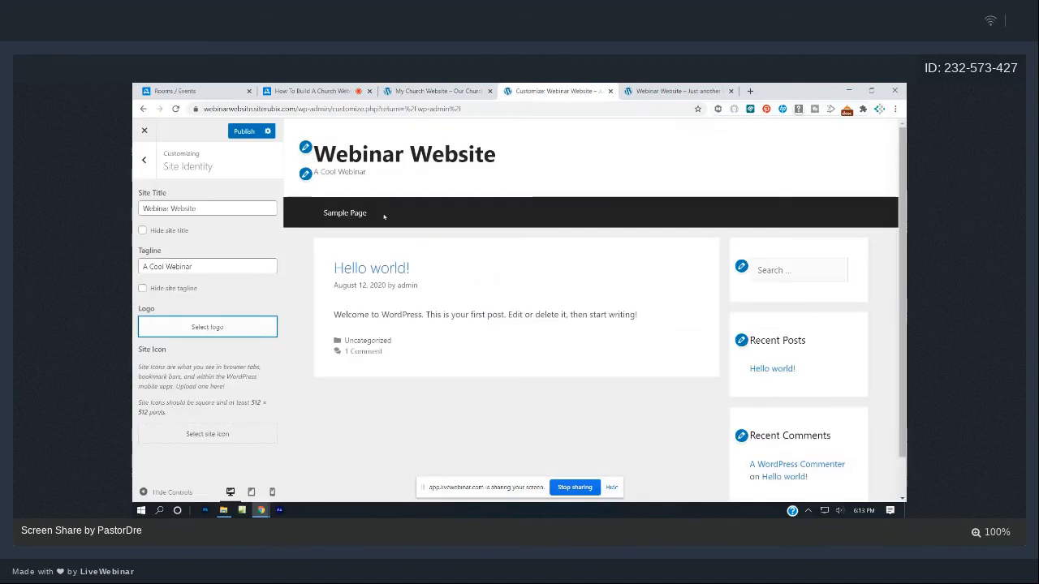
pyautogui.click(209, 328)
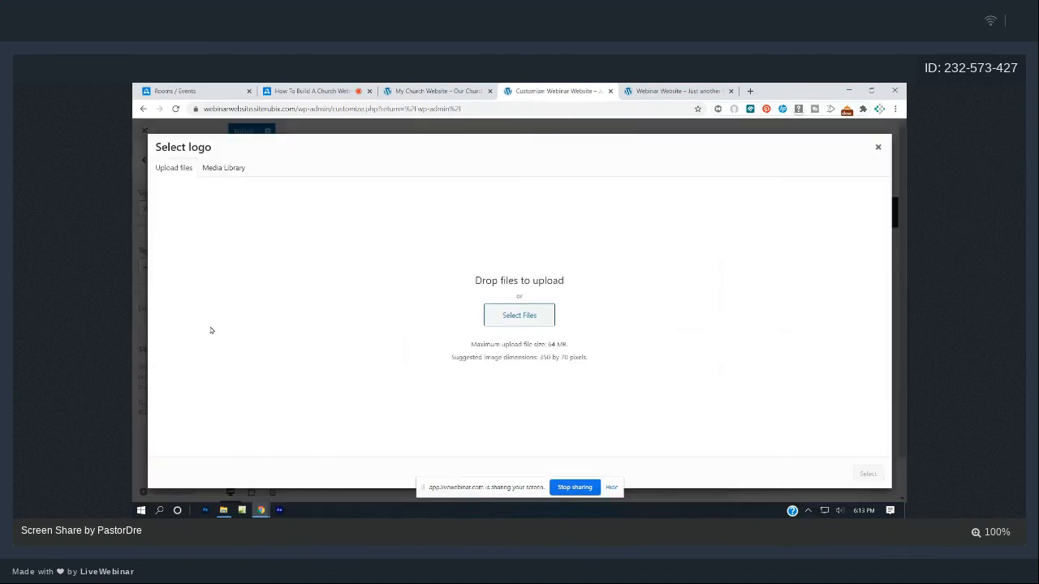
pyautogui.click(527, 314)
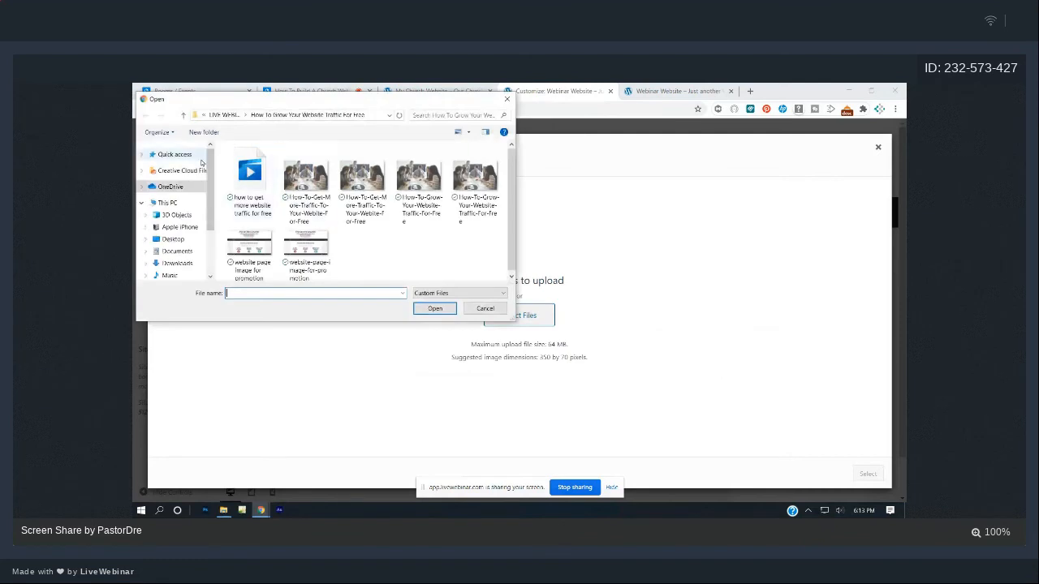
pyautogui.click(181, 187)
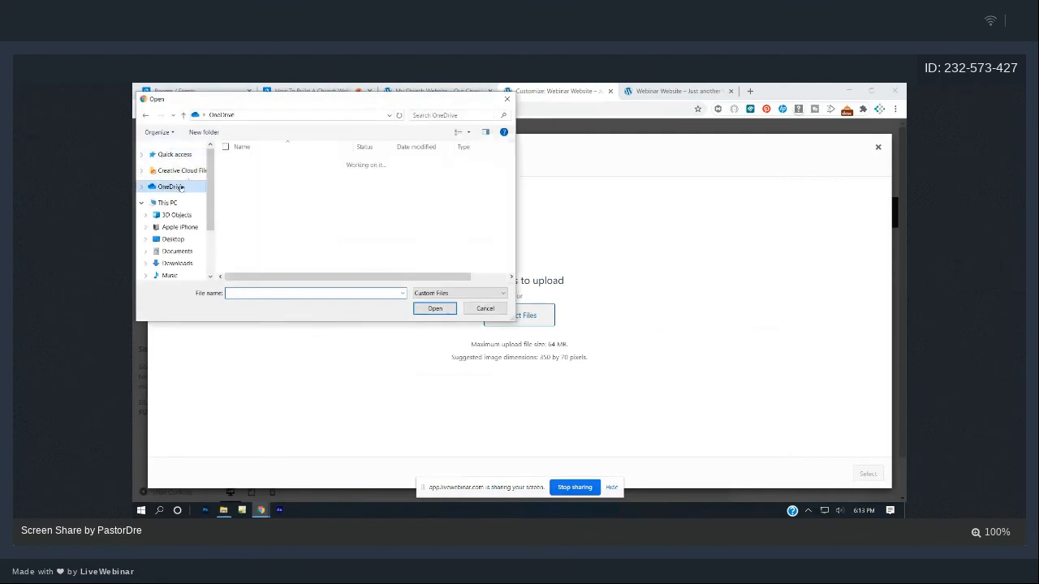
pyautogui.scroll(-10, 268, 191)
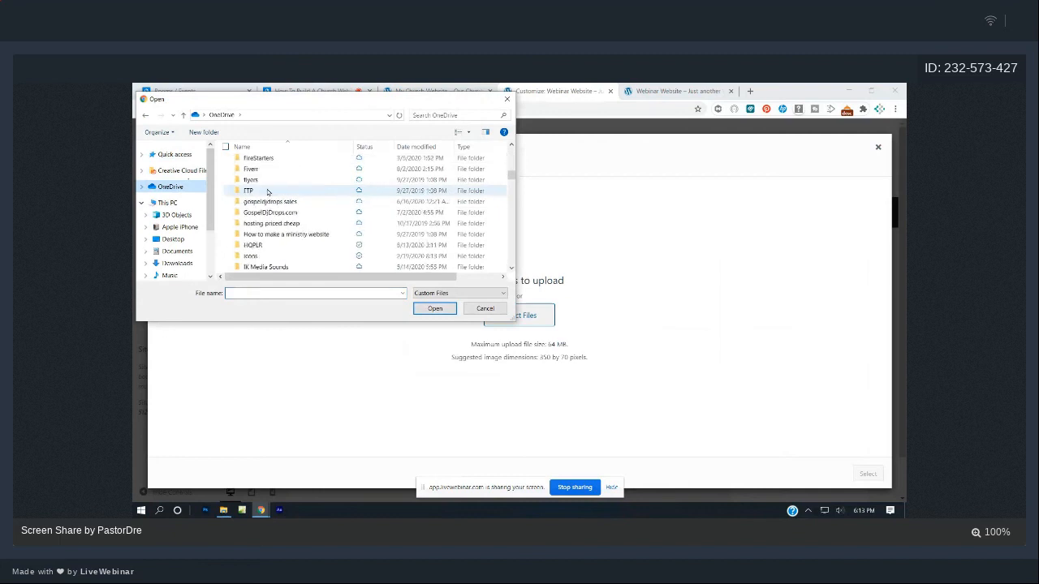
pyautogui.scroll(-4, 268, 192)
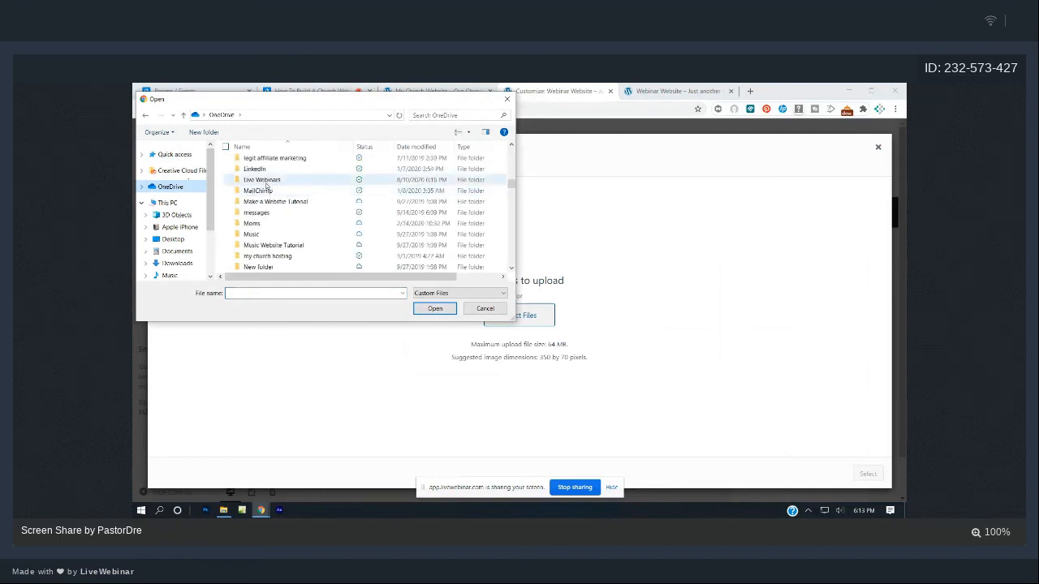
pyautogui.doubleClick(263, 180)
pyautogui.doubleClick(273, 163)
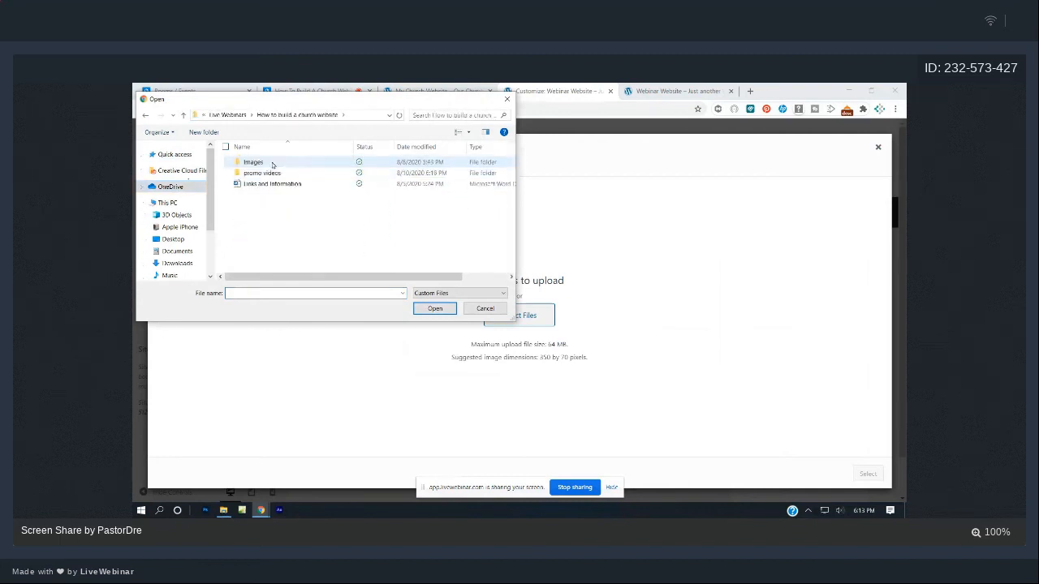
pyautogui.doubleClick(263, 165)
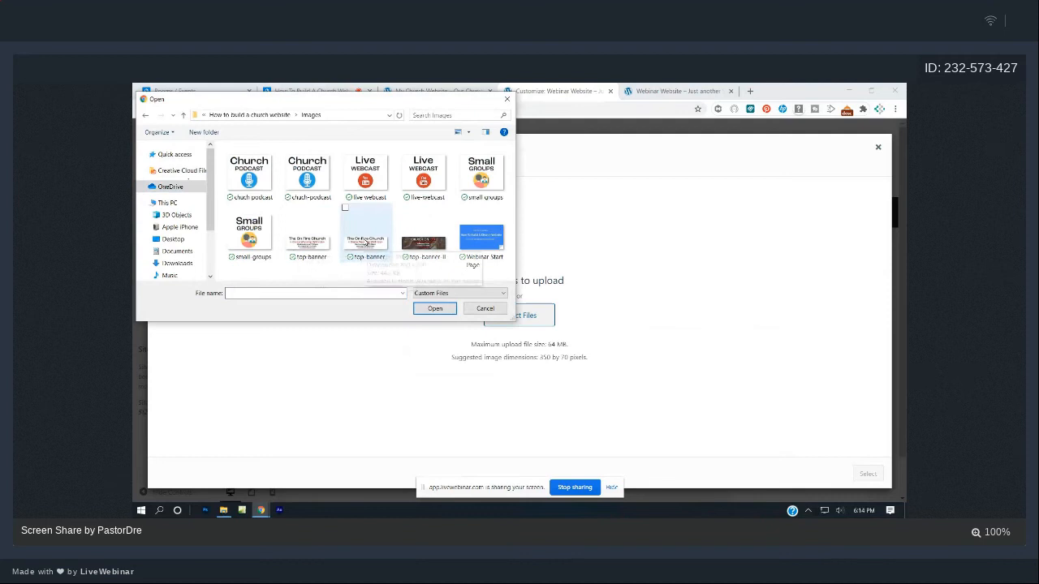
pyautogui.click(367, 243)
pyautogui.doubleClick(367, 242)
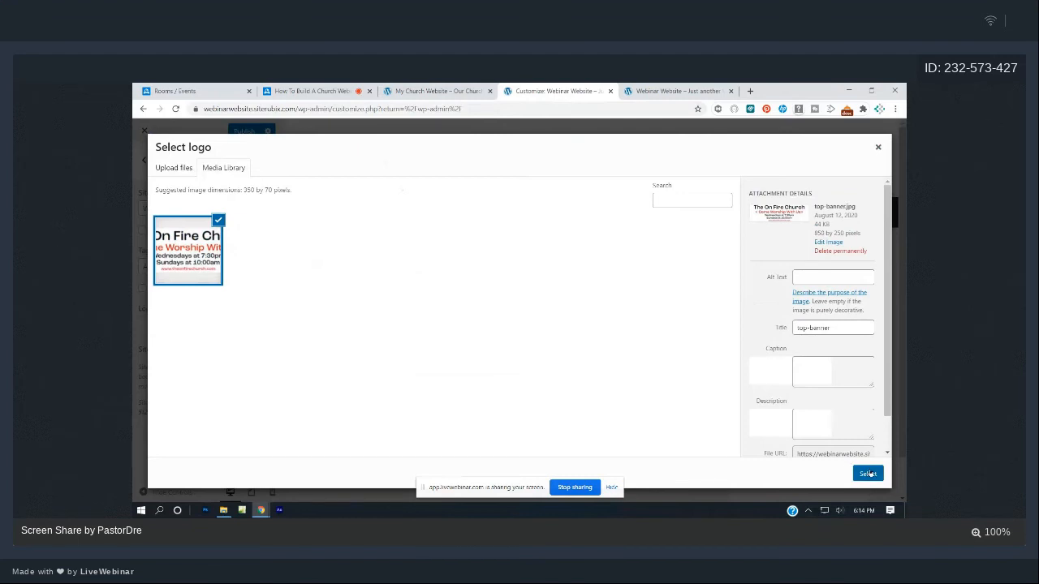
# - Use the banner as logo, stretch the crop to its full height, crop, and publish
pyautogui.click(868, 473)
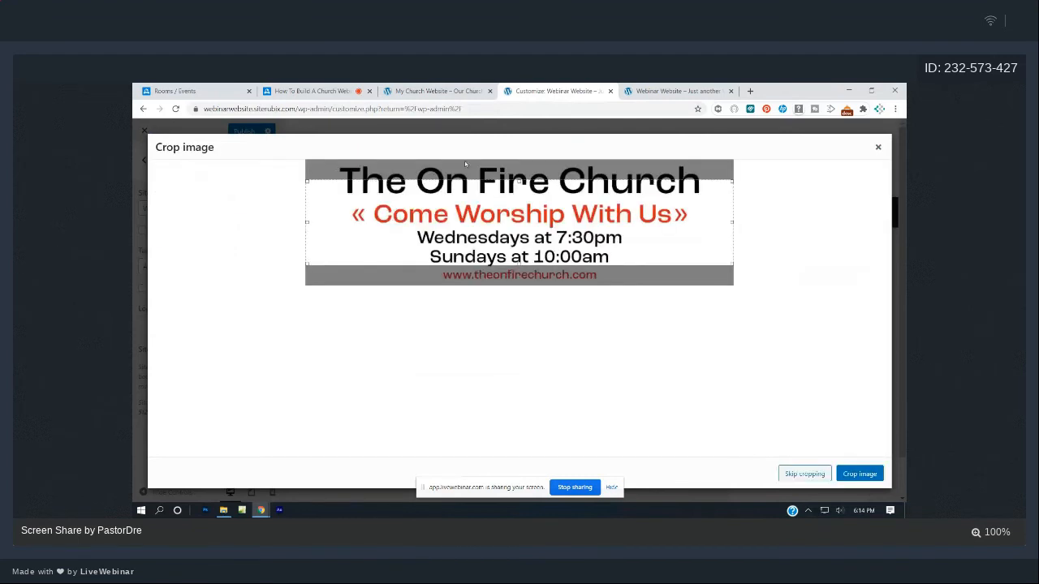
pyautogui.moveTo(520, 180); pyautogui.dragTo(522, 161)
pyautogui.moveTo(521, 265); pyautogui.dragTo(522, 283)
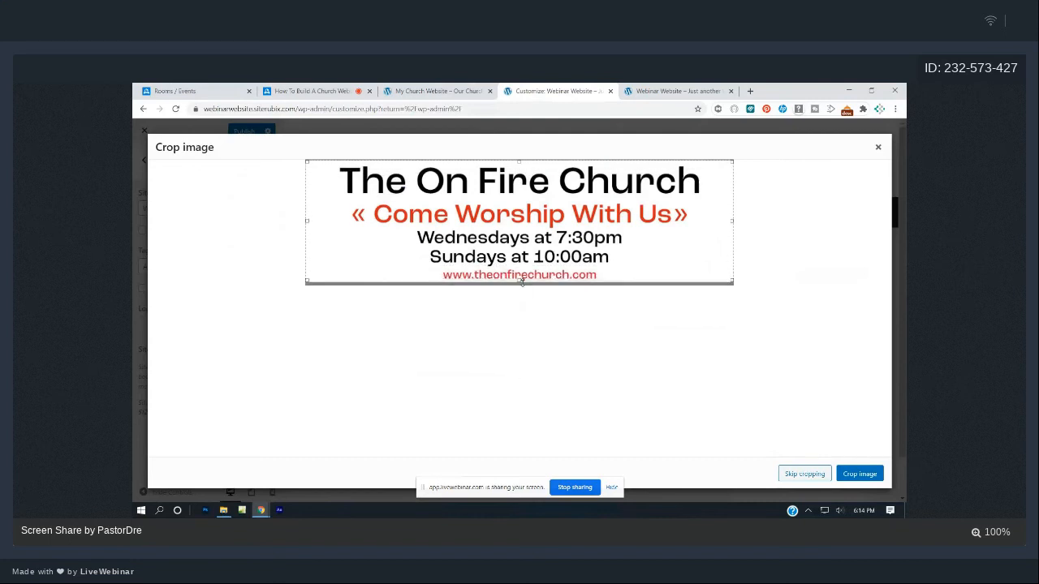
pyautogui.click(860, 474)
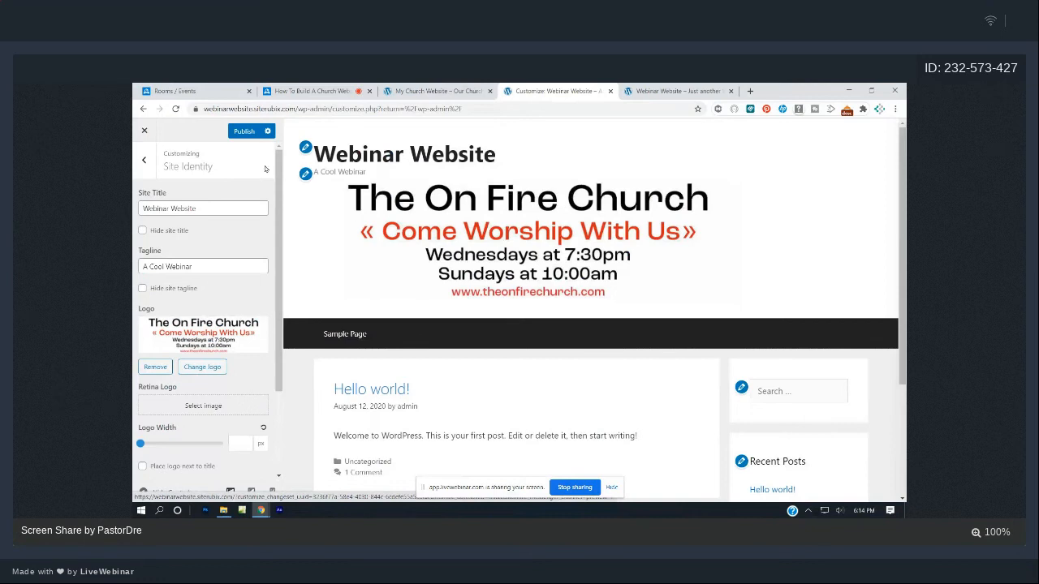
pyautogui.click(241, 132)
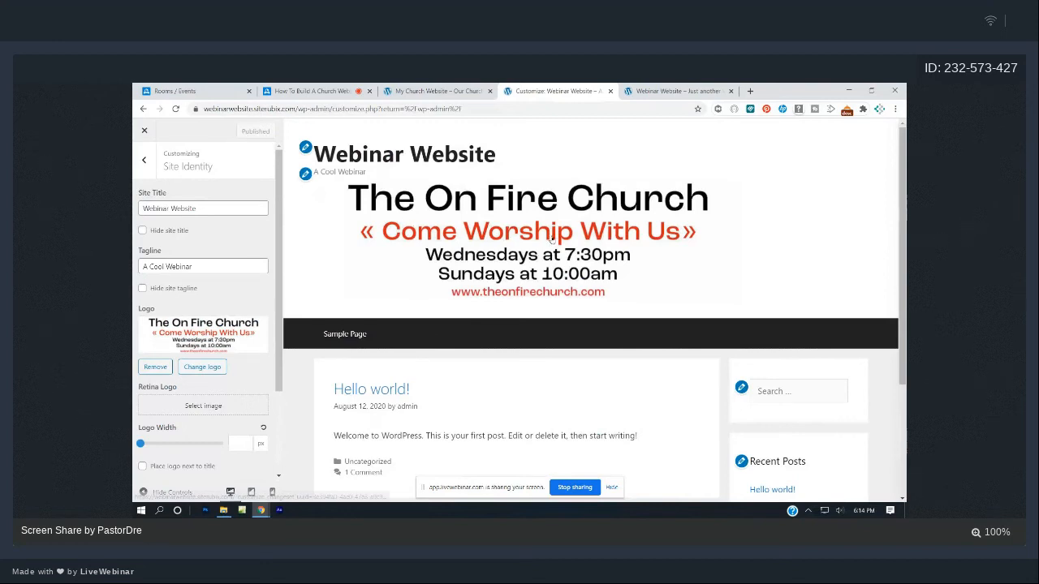
# - Set the Layout > Header alignment to centered and publish with Ctrl+S
pyautogui.click(143, 160)
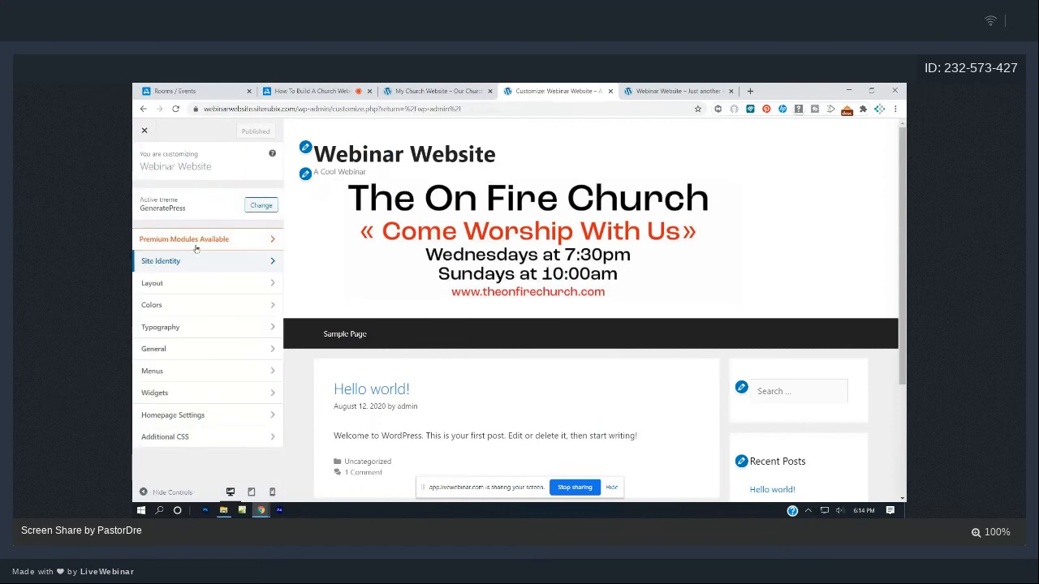
pyautogui.click(193, 291)
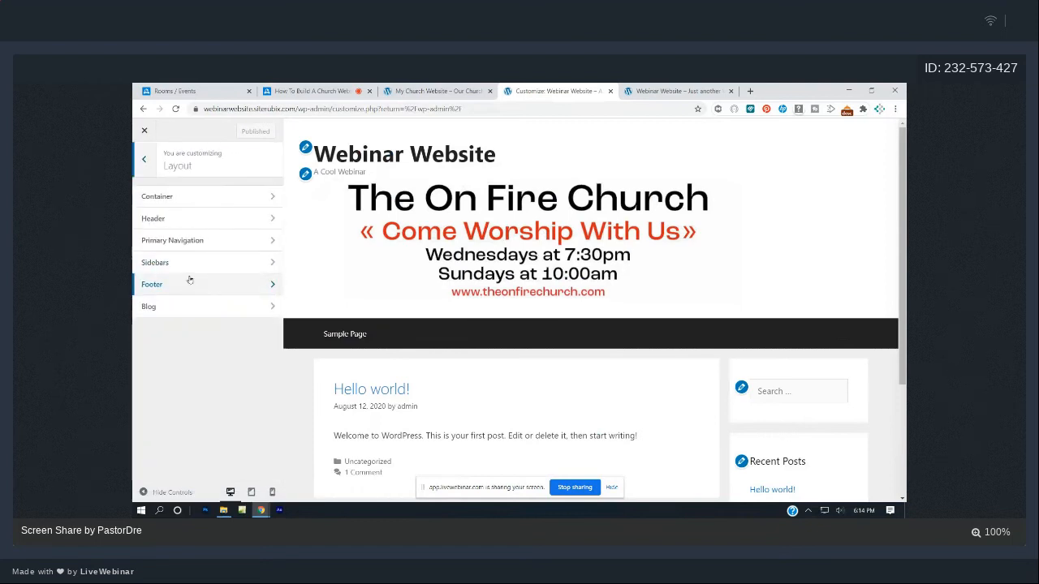
pyautogui.click(181, 222)
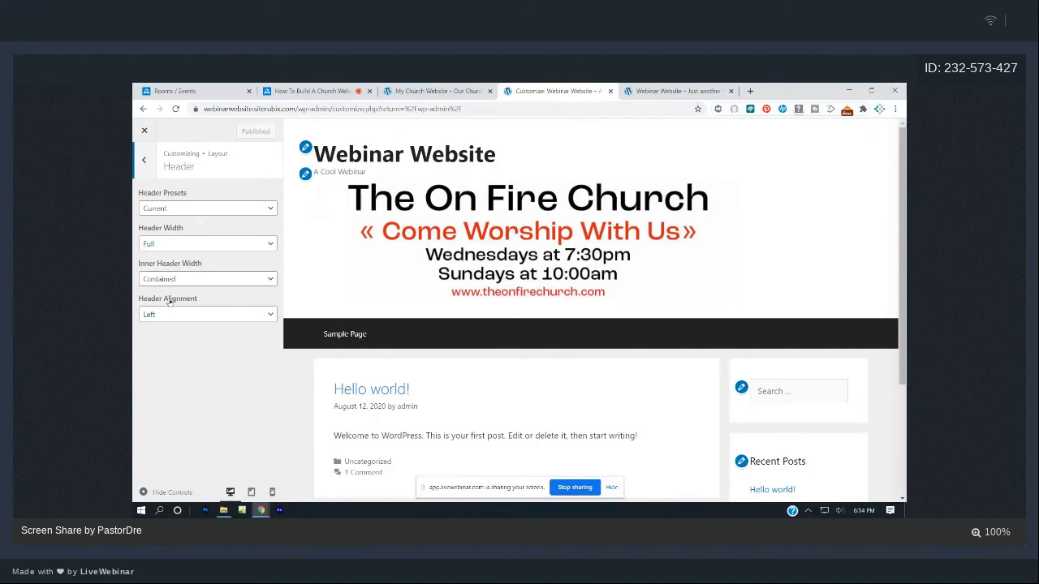
pyautogui.click(225, 316)
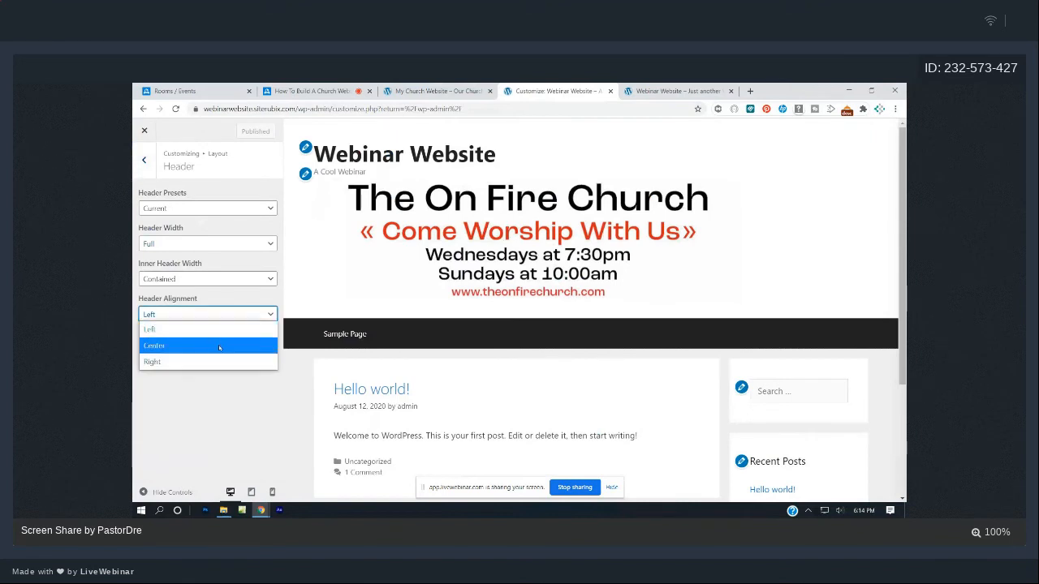
pyautogui.click(219, 345)
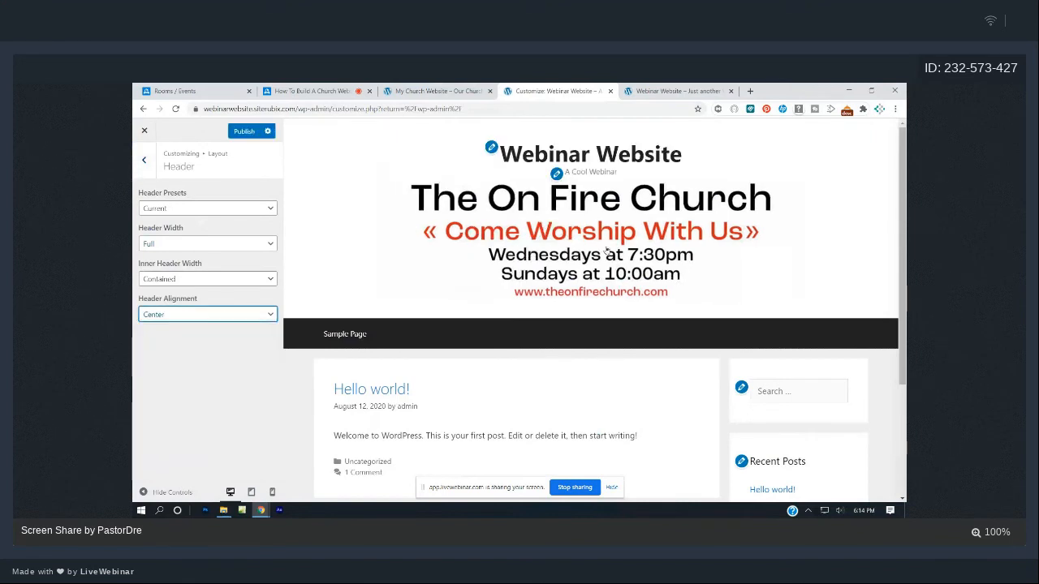
pyautogui.hotkey('ctrl', 's')
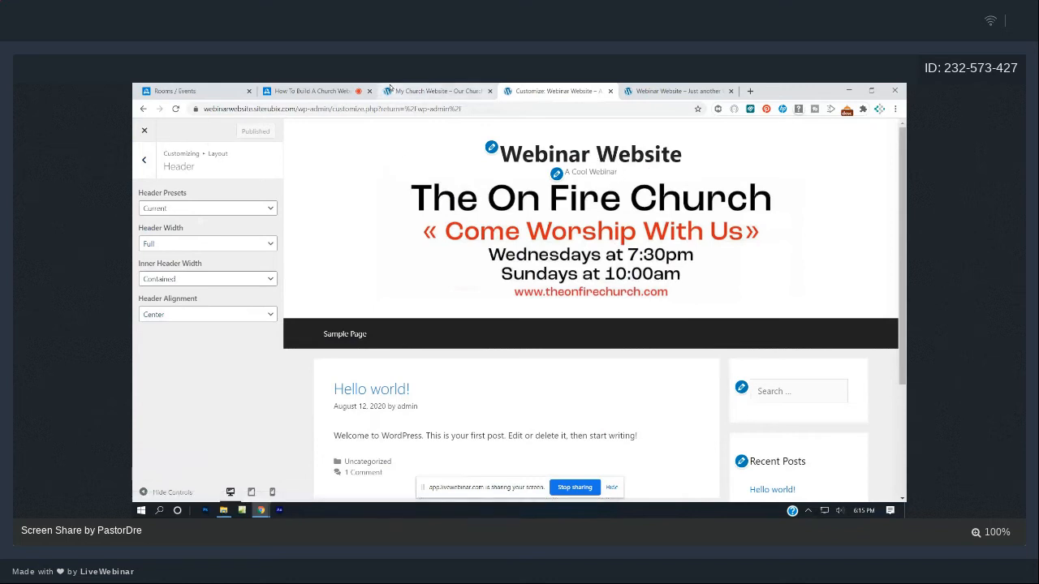
# - Compare with the finished church website, then go back from Header to the Layout sections
pyautogui.click(417, 90)
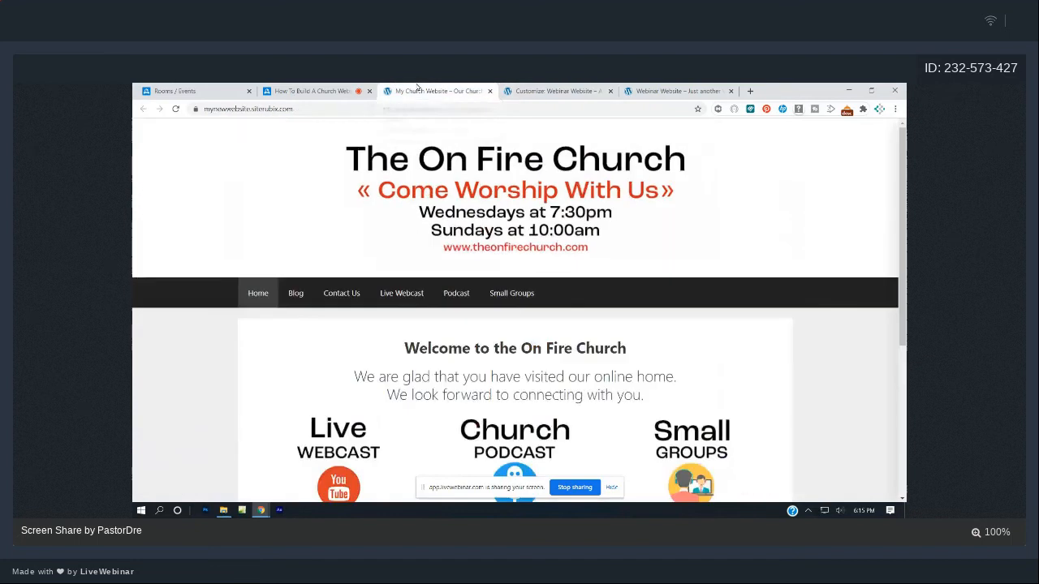
pyautogui.click(540, 90)
pyautogui.click(144, 160)
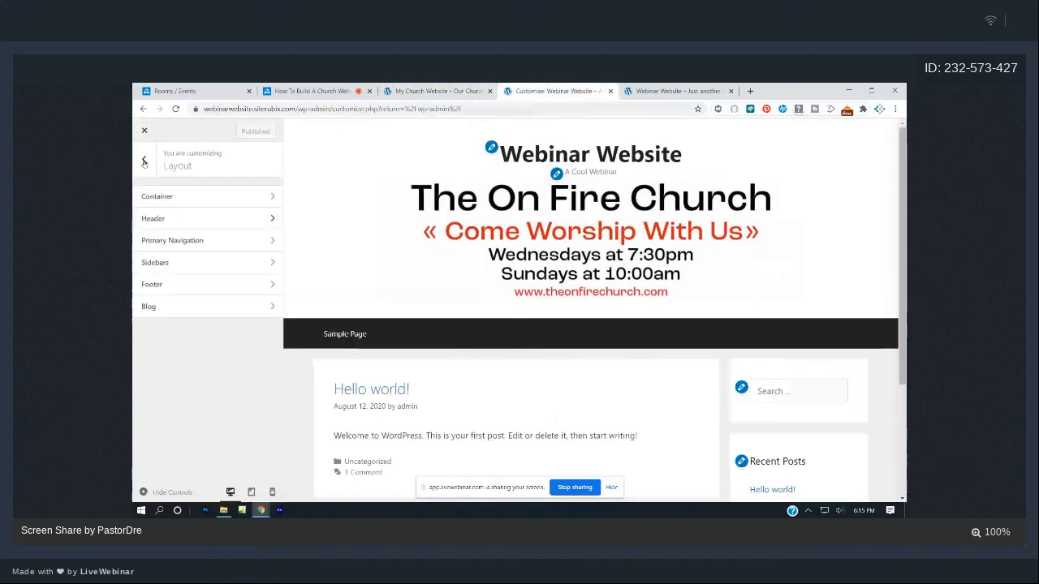
# - Tick Hide site title and Hide site tagline in Site Identity, publish, and view the live site
pyautogui.click(144, 161)
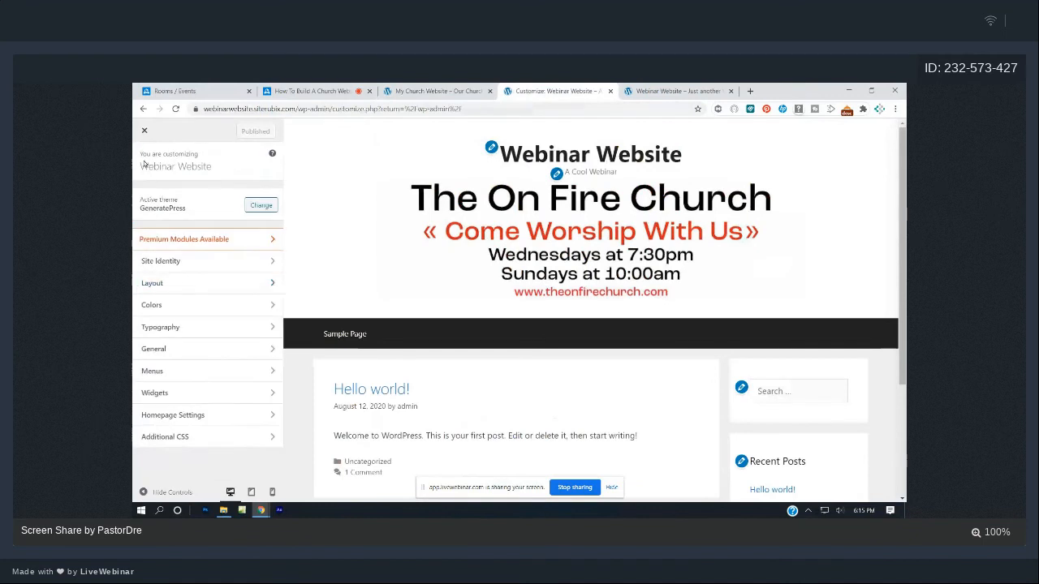
pyautogui.click(202, 264)
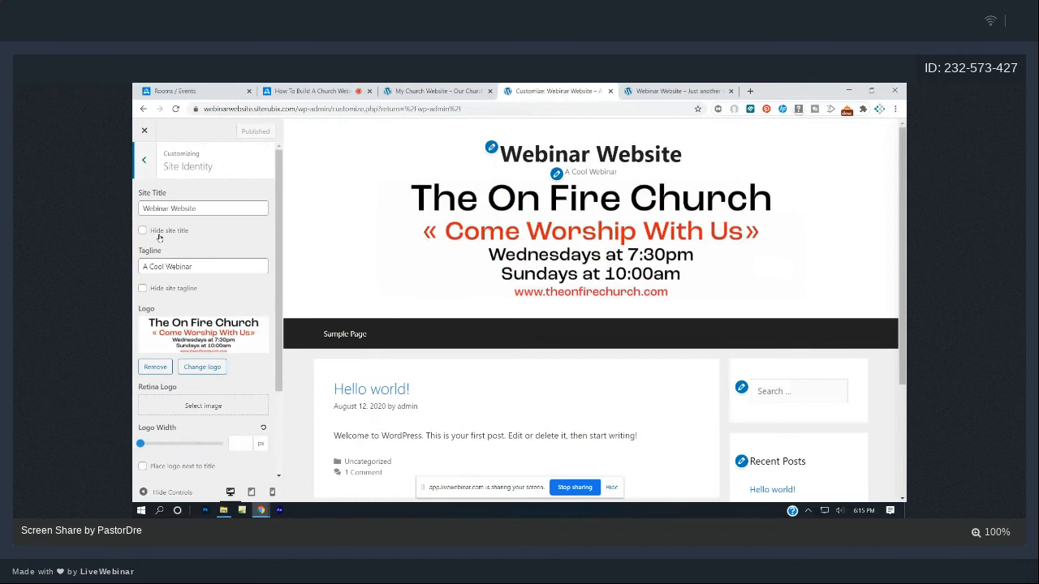
pyautogui.click(142, 231)
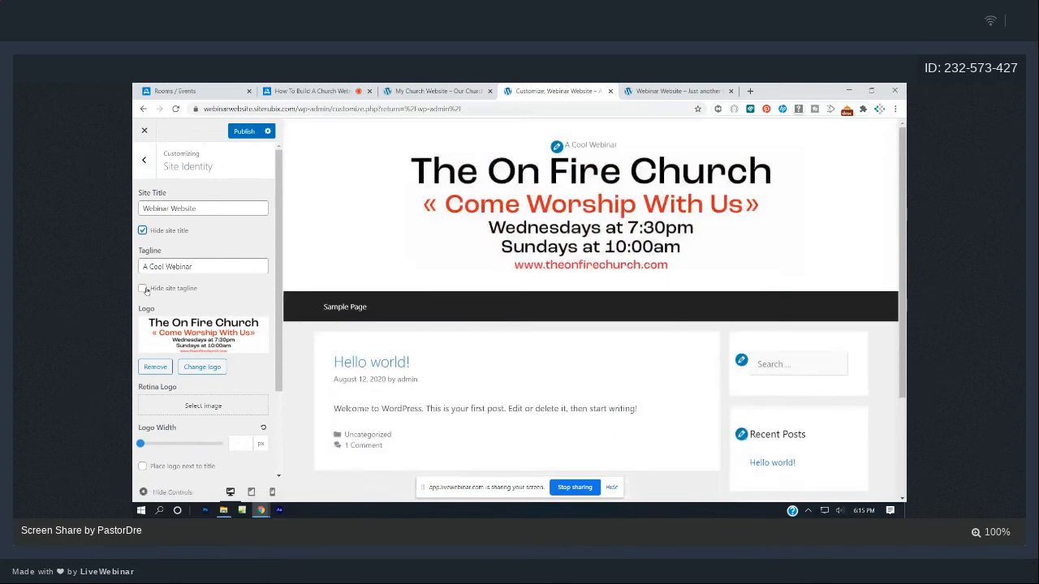
pyautogui.click(143, 289)
pyautogui.click(244, 131)
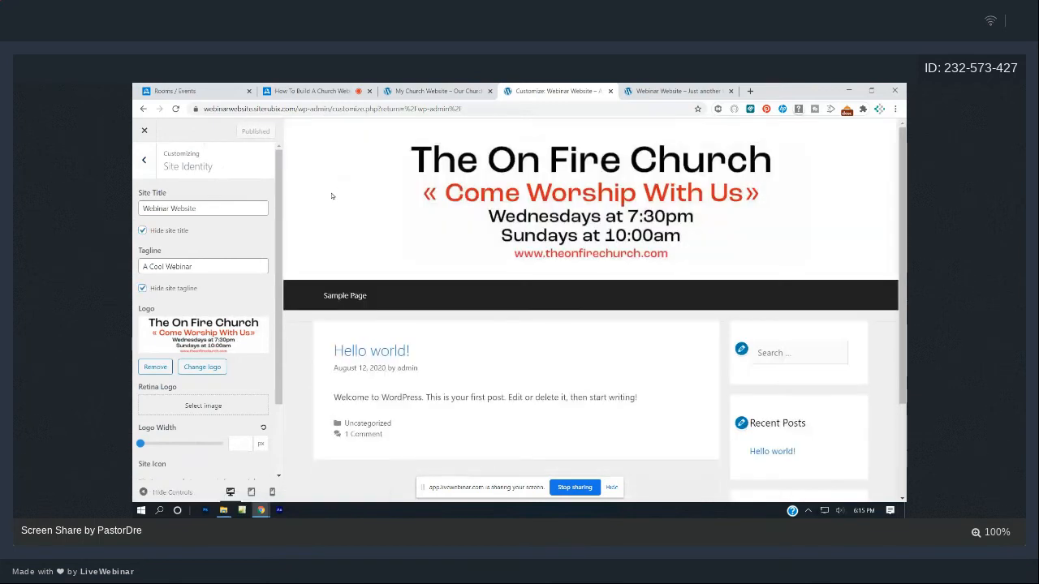
pyautogui.click(667, 92)
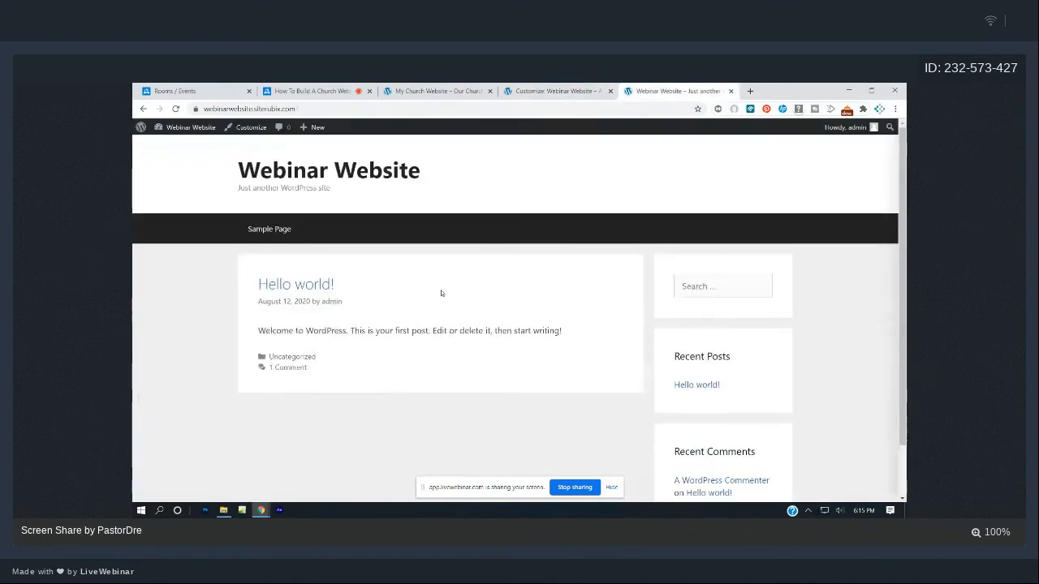
# - Reload the Webinar Website front page and compare it with the church website
pyautogui.click(175, 109)
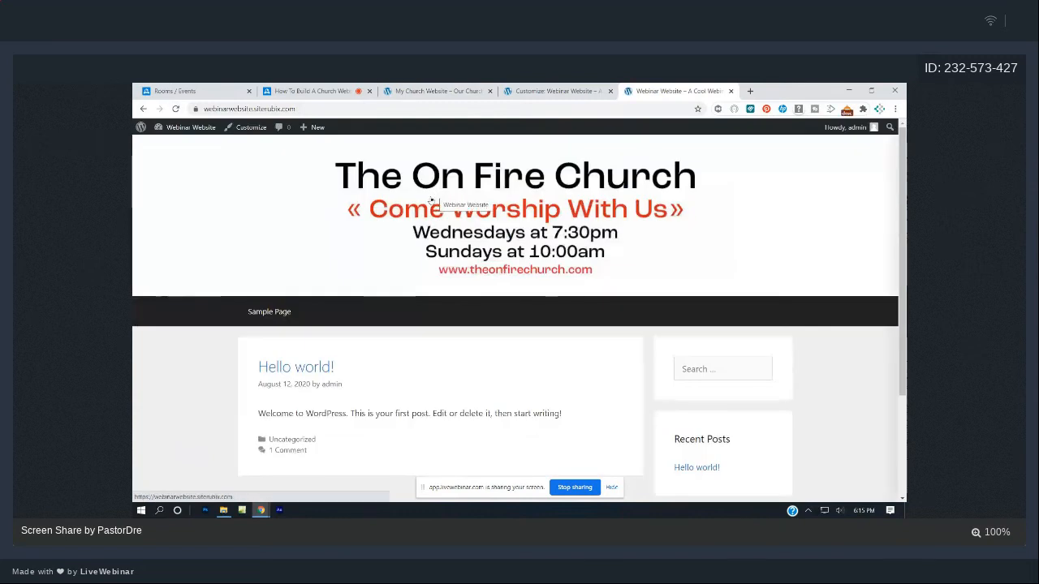
pyautogui.click(448, 91)
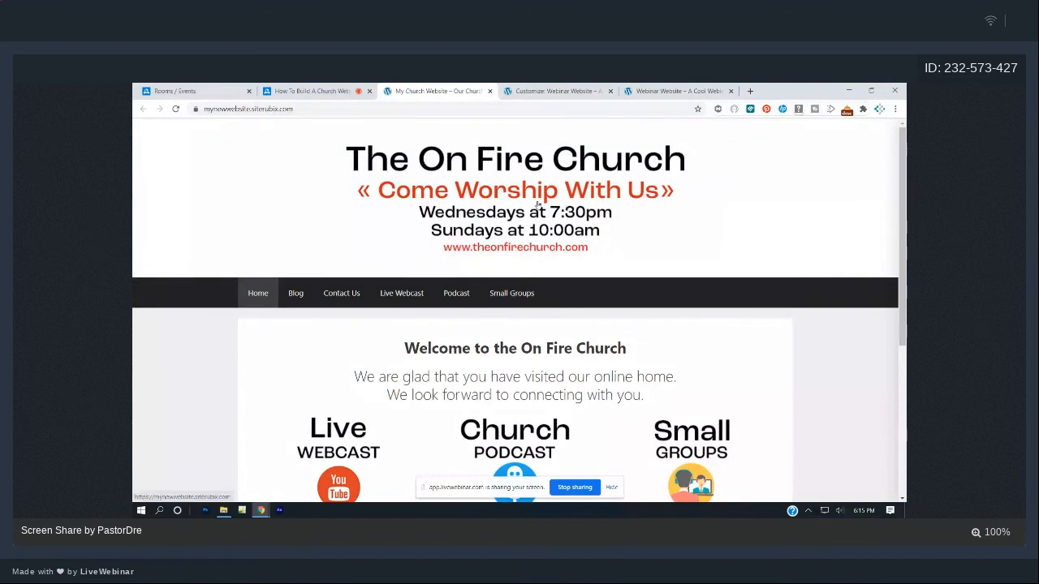
pyautogui.click(658, 86)
pyautogui.scroll(-2, 575, 292)
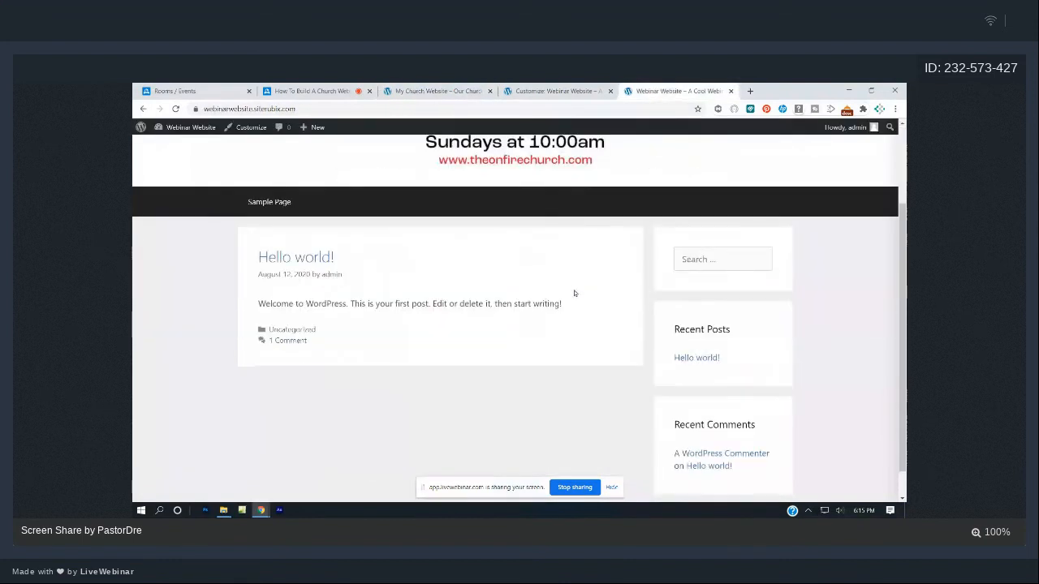
pyautogui.scroll(2, 572, 293)
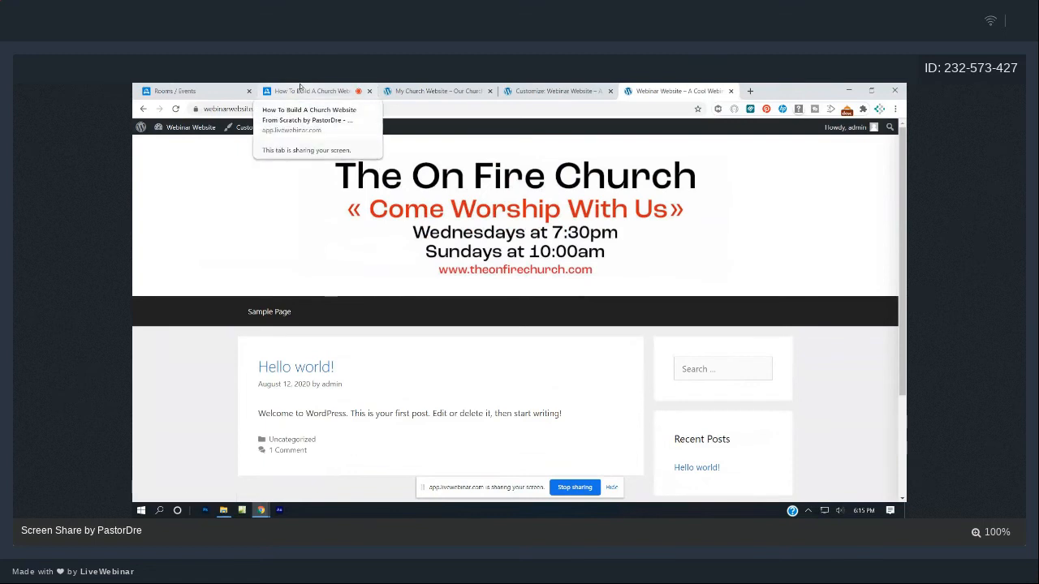
# - Review the church site again, then open the Webinar Website admin Dashboard from the admin bar
pyautogui.click(418, 89)
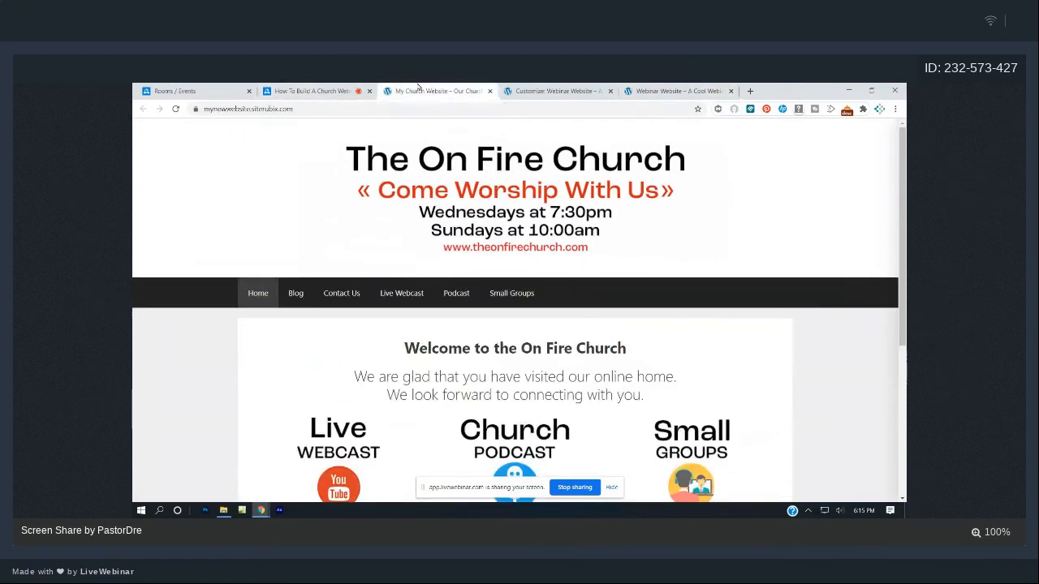
pyautogui.click(552, 91)
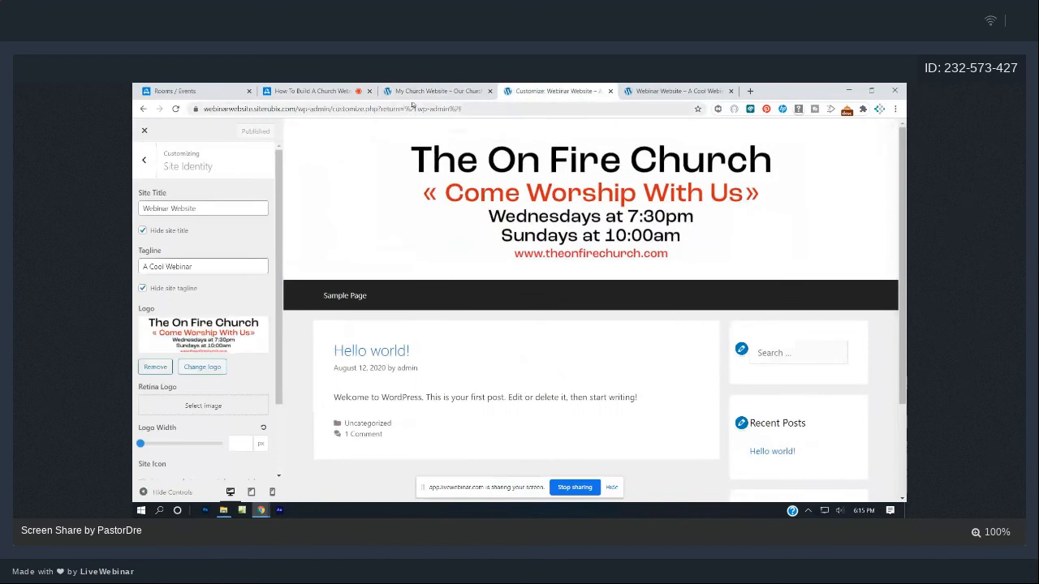
pyautogui.click(430, 92)
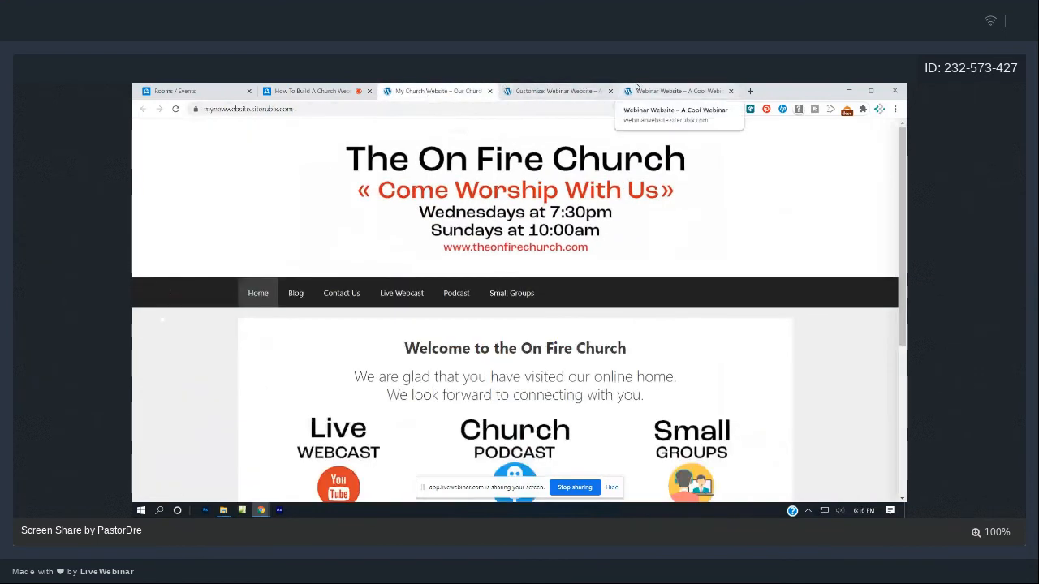
pyautogui.click(637, 87)
pyautogui.click(170, 144)
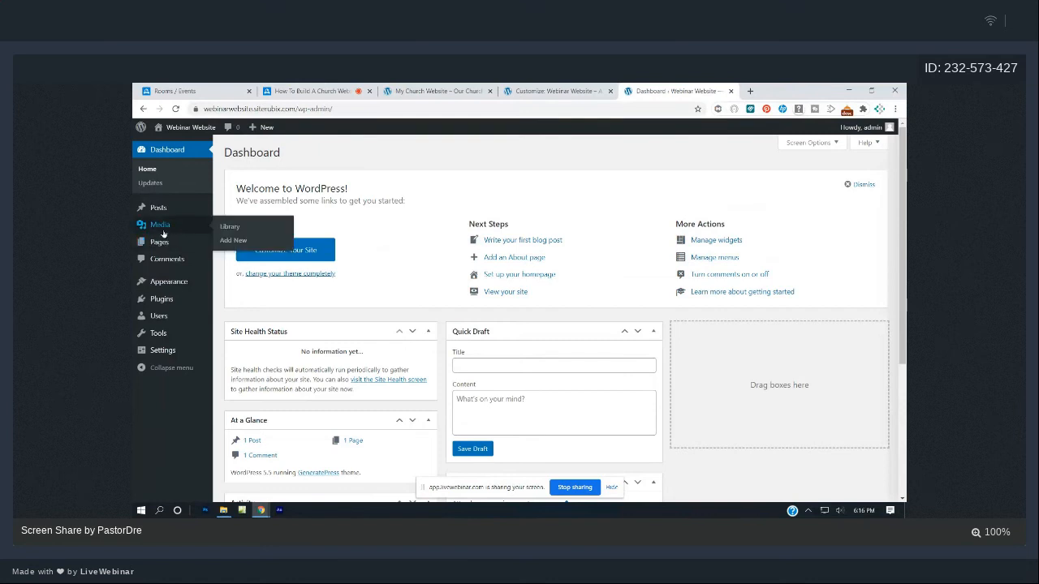
# - Copy top-banner.jpg's File URL from Media > Library and paste it into the LiveWebinar chat box
pyautogui.click(160, 225)
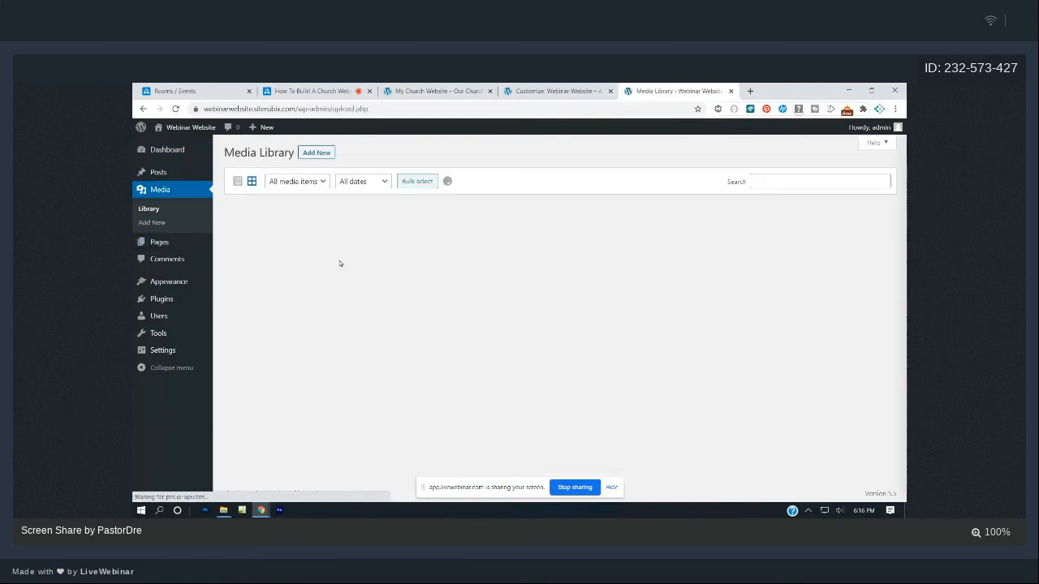
pyautogui.click(280, 246)
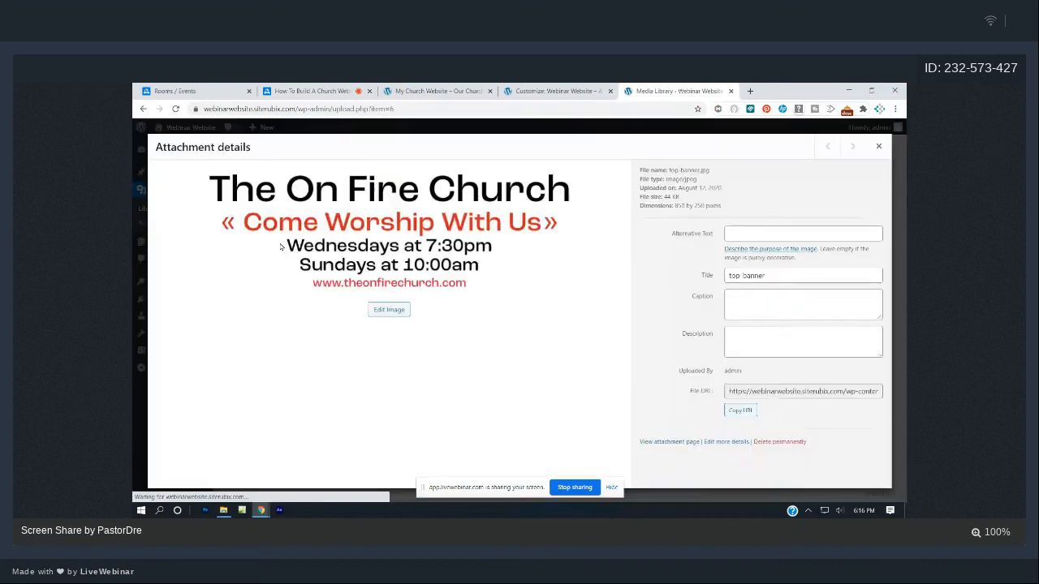
pyautogui.click(800, 421)
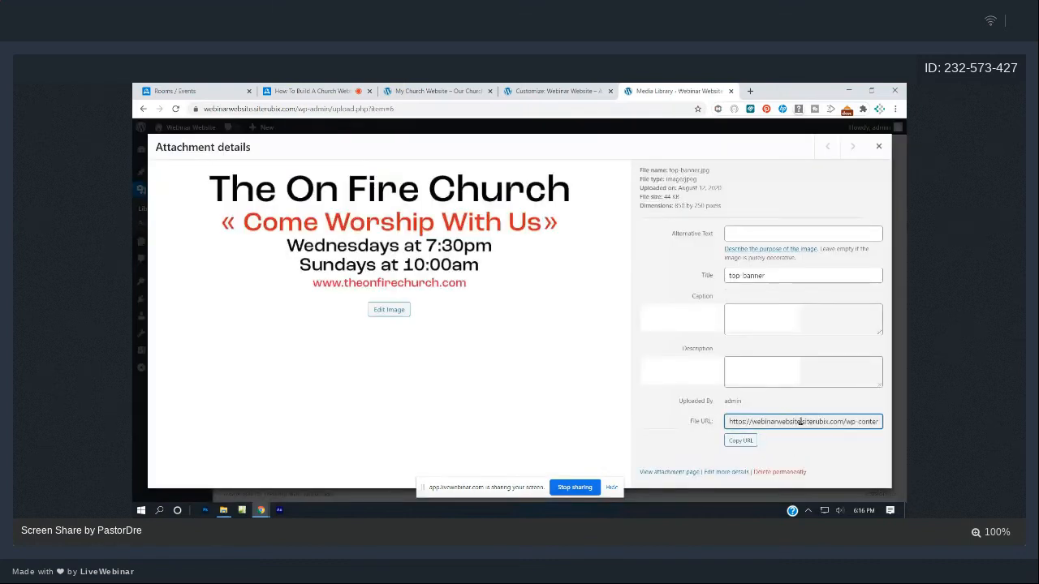
pyautogui.hotkey('ctrl', 'a')
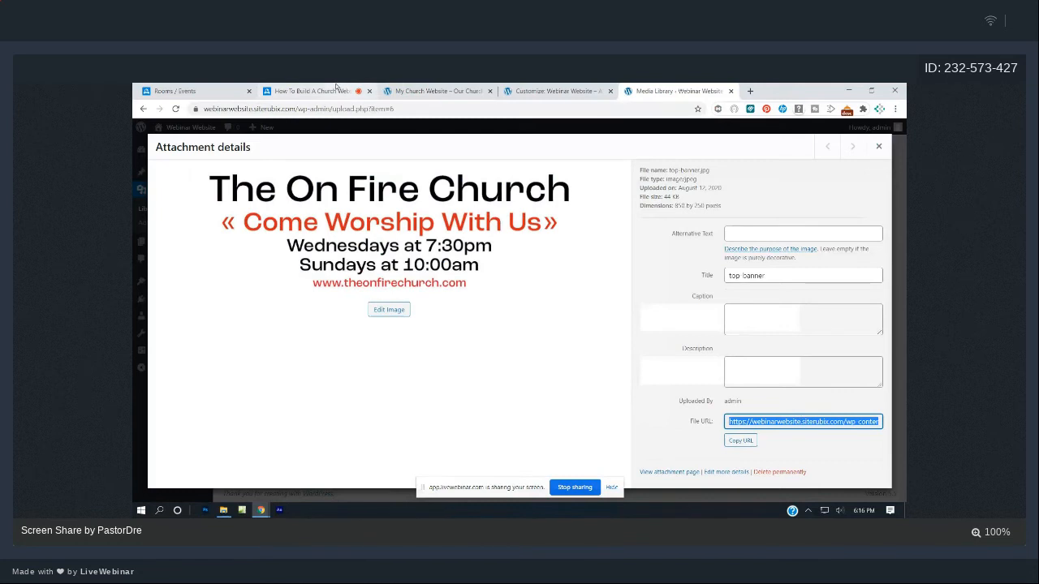
pyautogui.click(312, 91)
pyautogui.click(804, 470)
pyautogui.write('https://webinarwebsite.siterubix.com/wp-content/uploads/2020/08/top-banner.jpg')
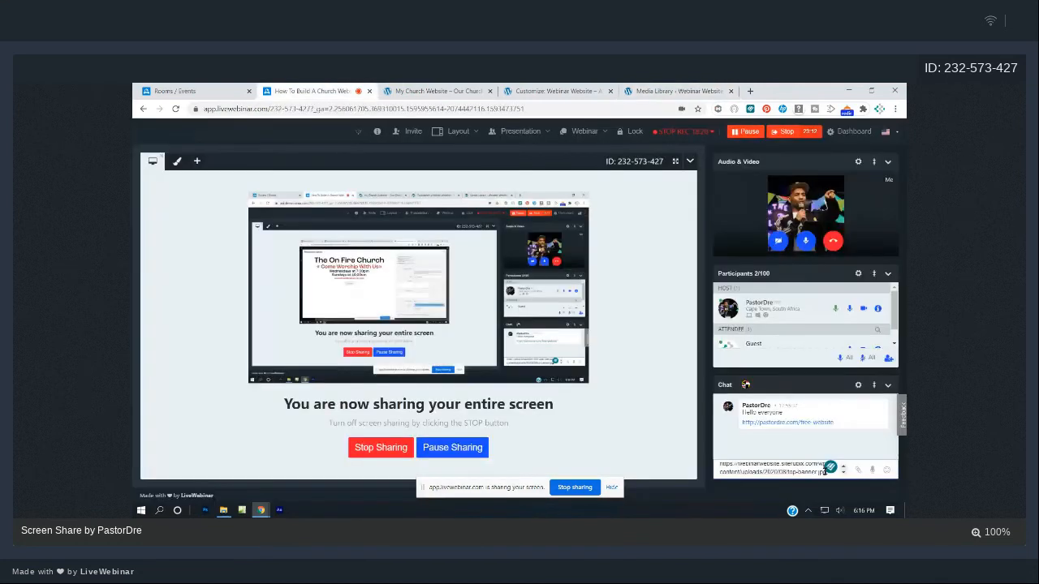
# - Send the banner image URL in the LiveWebinar chat and return to the Media Library tab
pyautogui.press('Return')
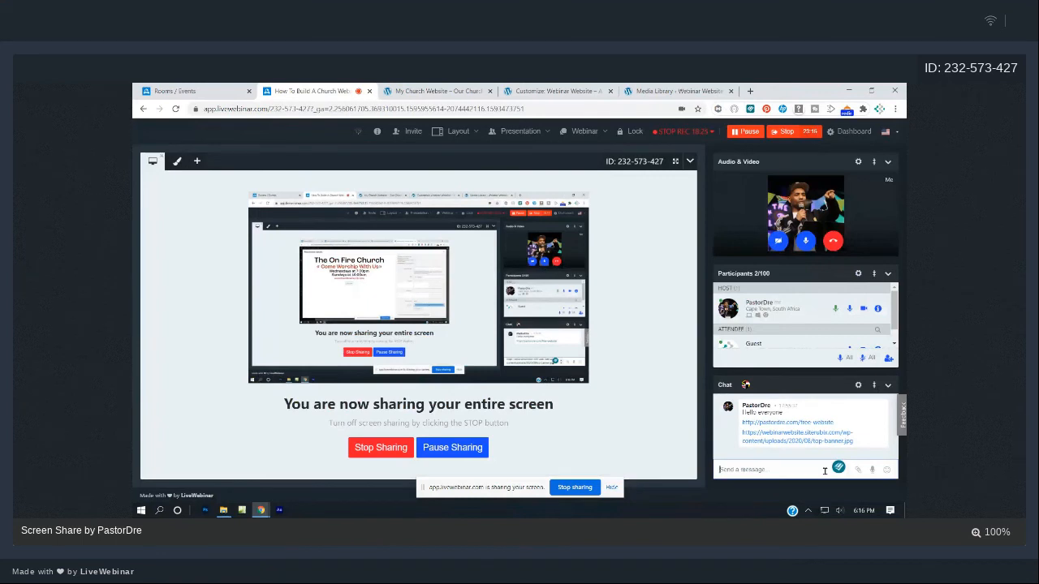
pyautogui.click(647, 89)
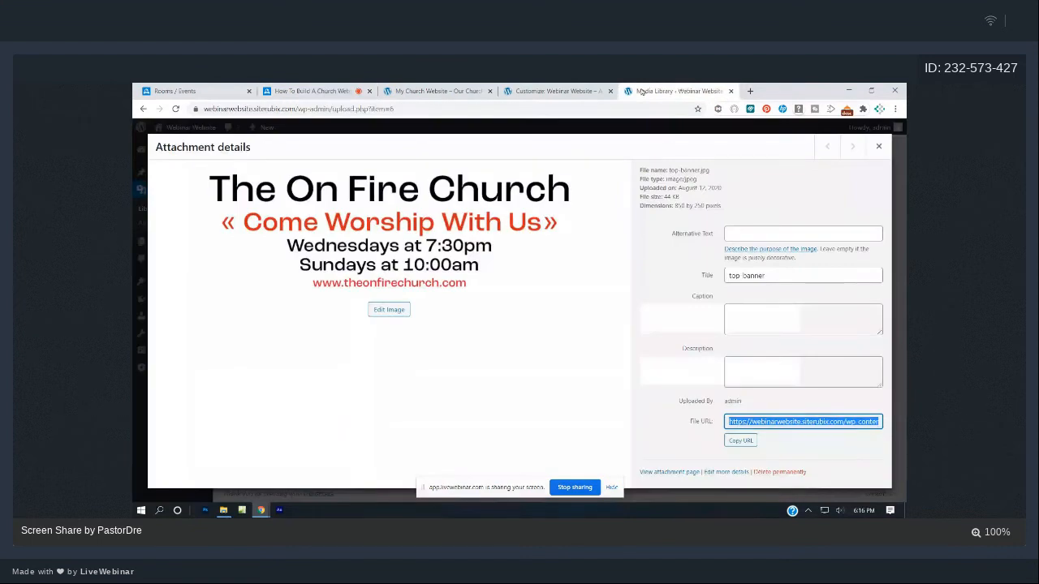
# - Close the image details, visit the live Webinar Website and compare it with the church site
pyautogui.click(878, 146)
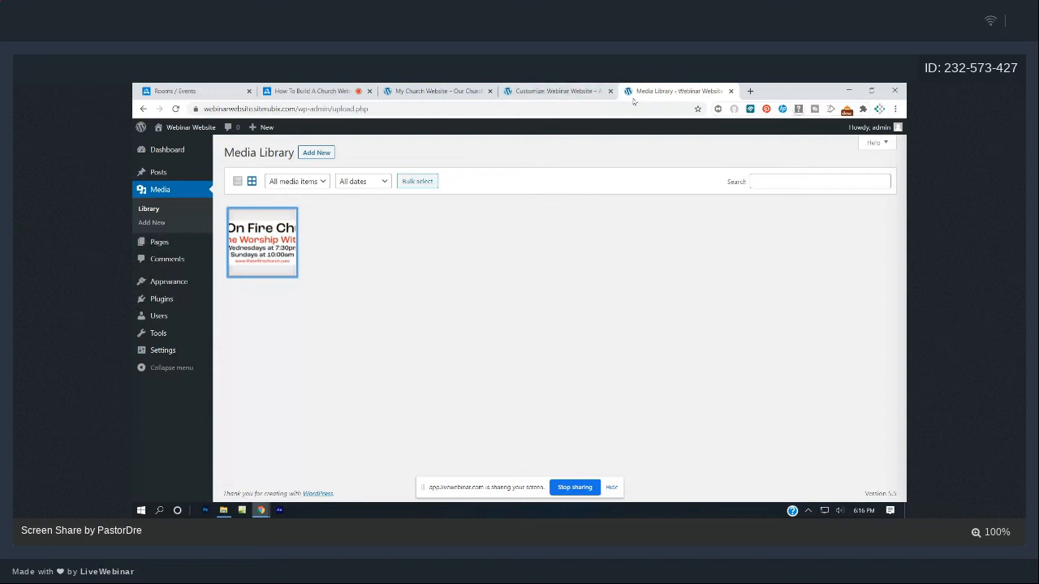
pyautogui.click(189, 145)
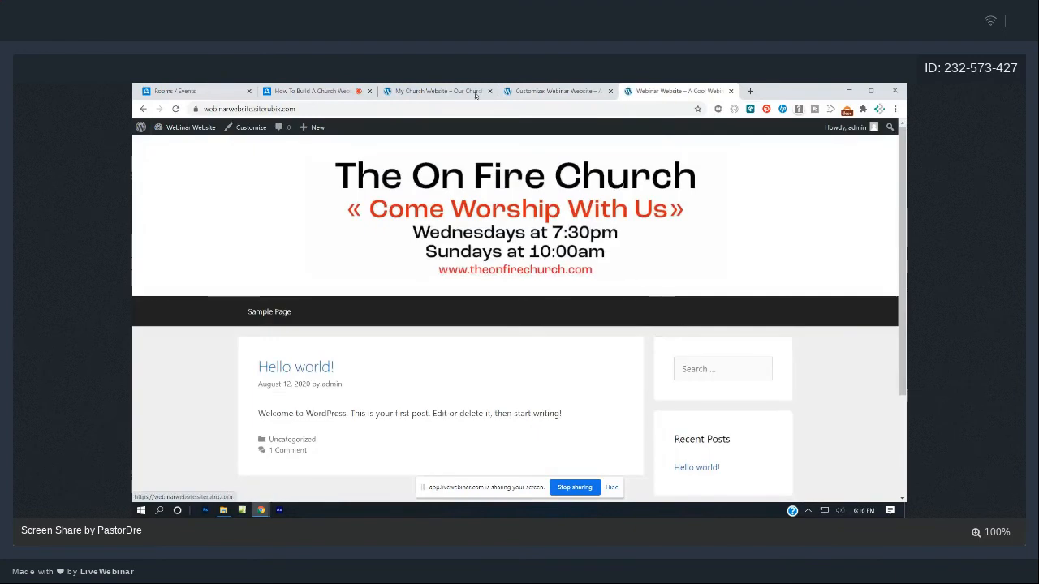
pyautogui.click(476, 93)
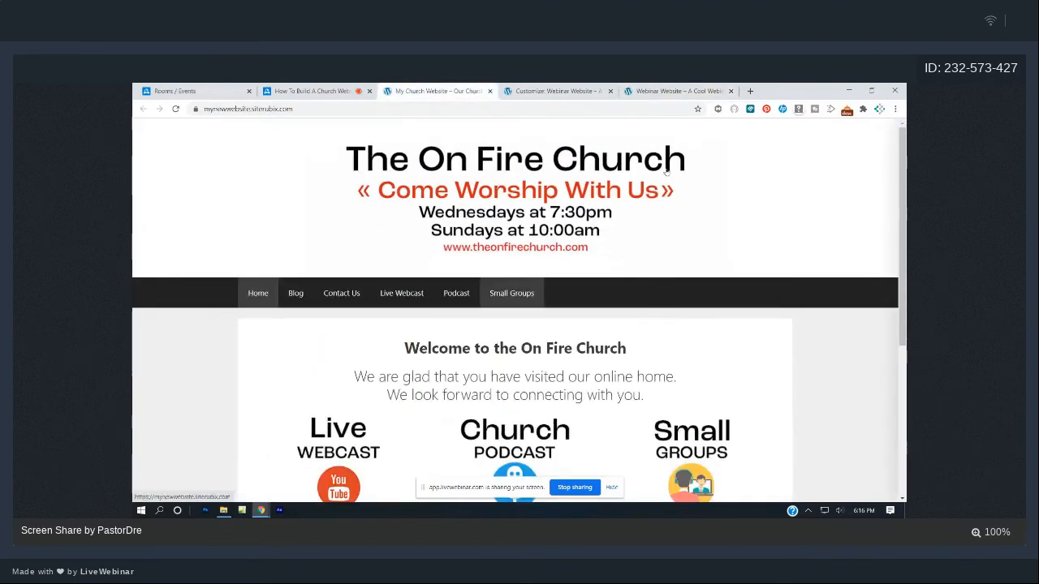
pyautogui.hotkey('ctrl', 'Tab')
pyautogui.hotkey('ctrl', 'Tab')
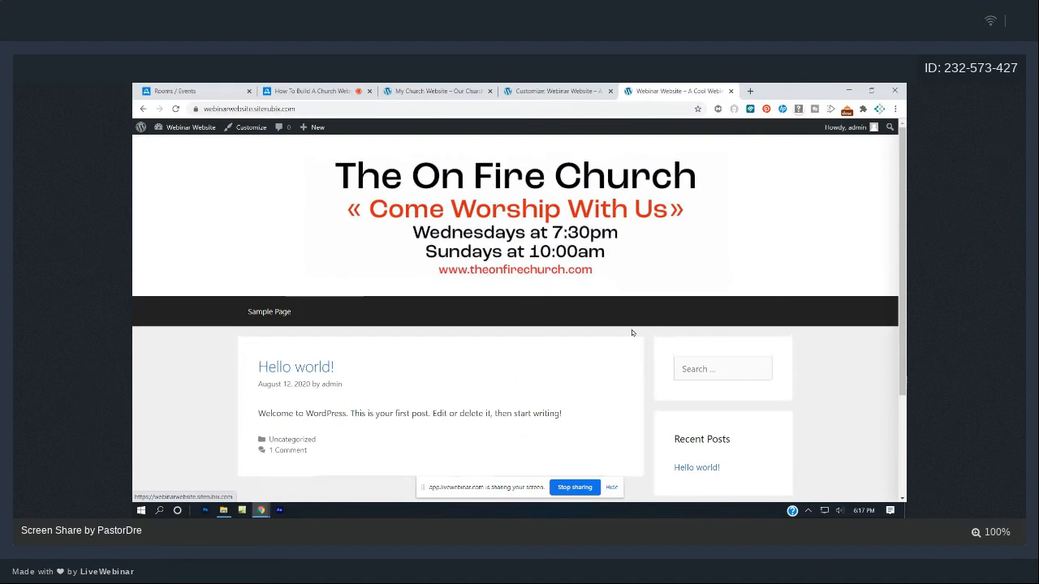
pyautogui.scroll(-2, 650, 324)
pyautogui.scroll(1, 731, 316)
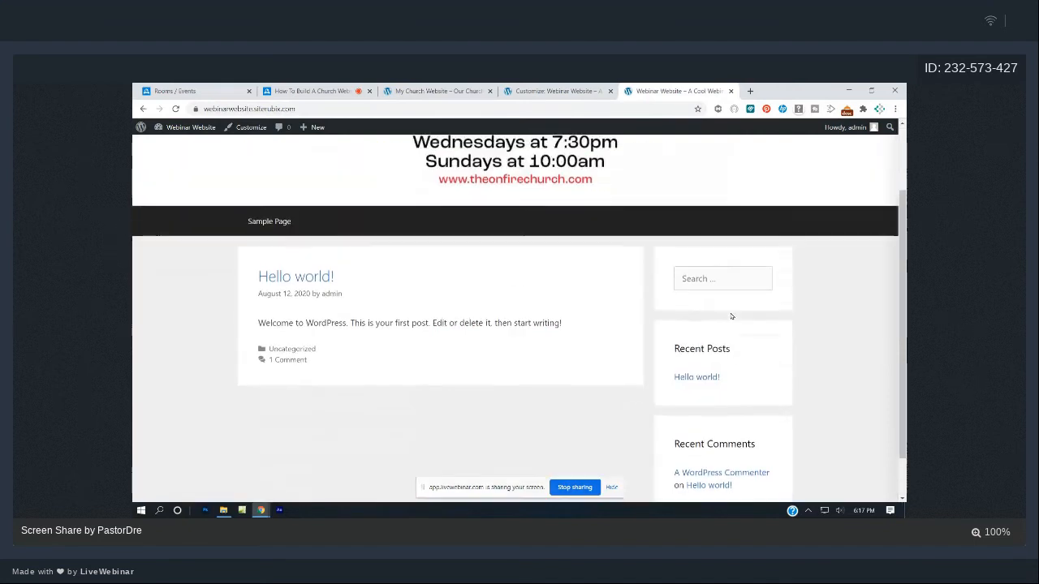
pyautogui.scroll(1, 730, 317)
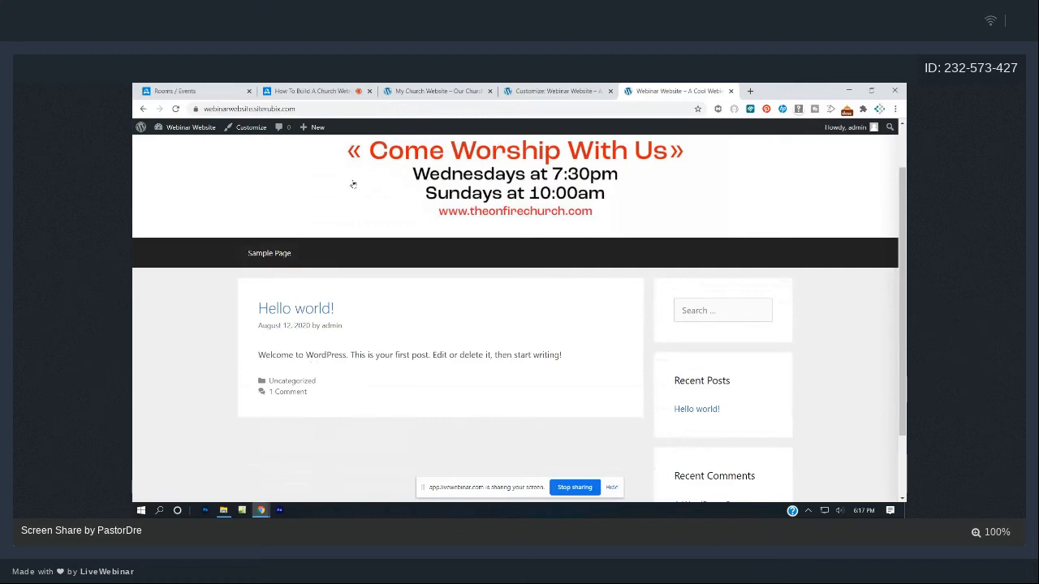
# - Compare the two sites once more, then return to the Webinar Website admin Dashboard
pyautogui.click(447, 90)
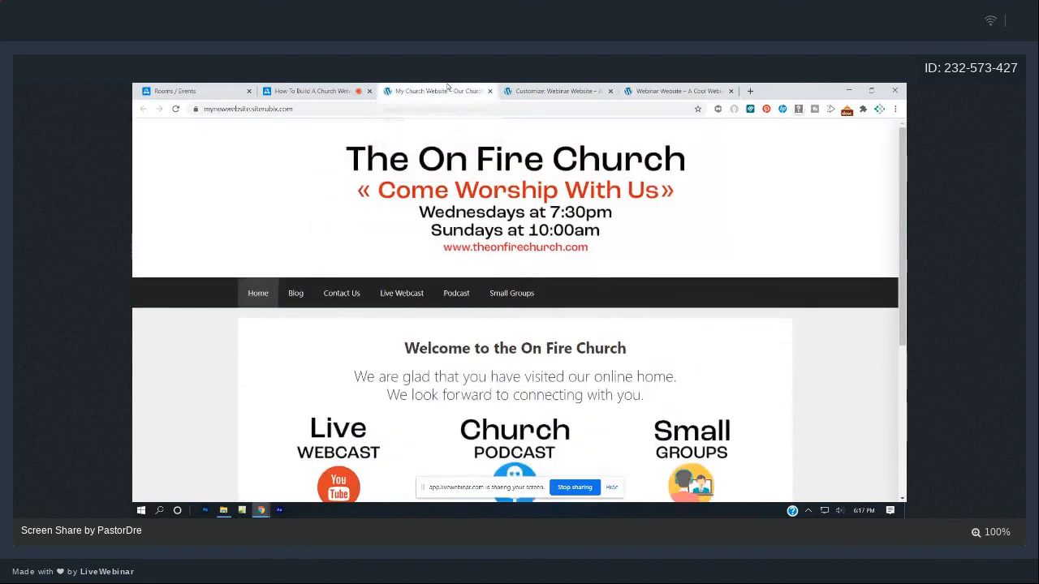
pyautogui.click(556, 91)
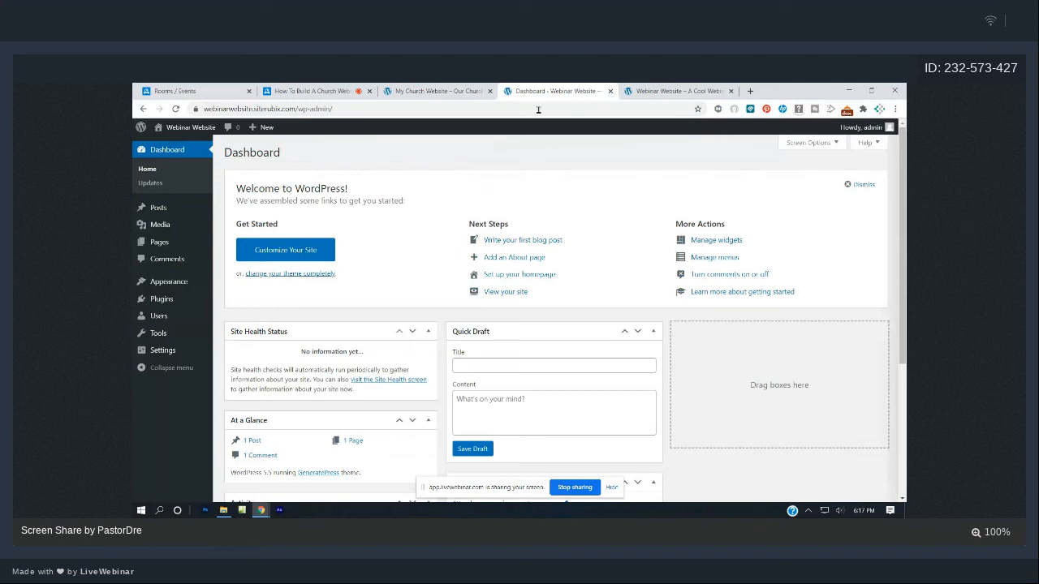
pyautogui.click(655, 87)
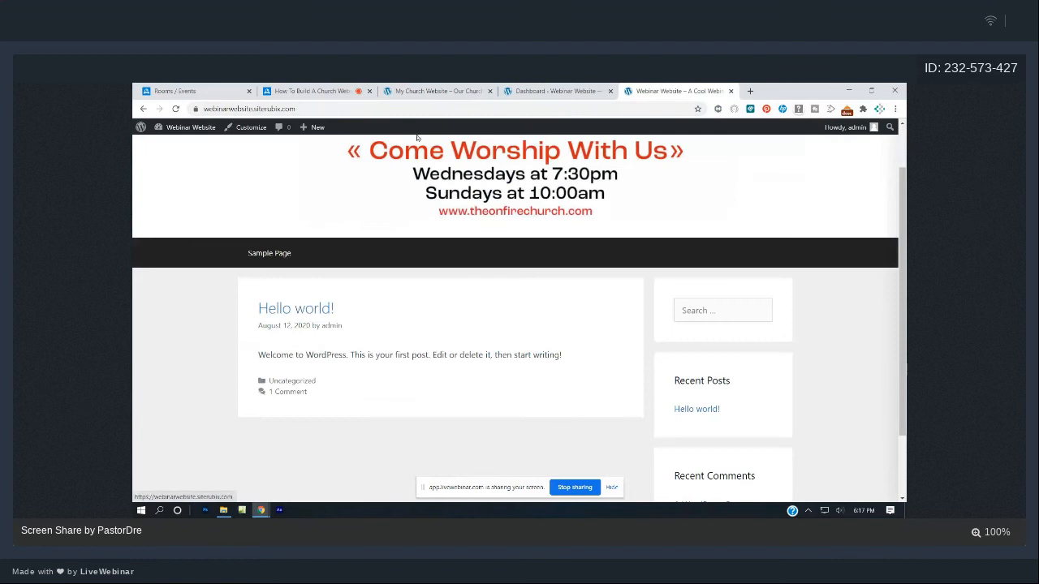
pyautogui.moveTo(189, 130)
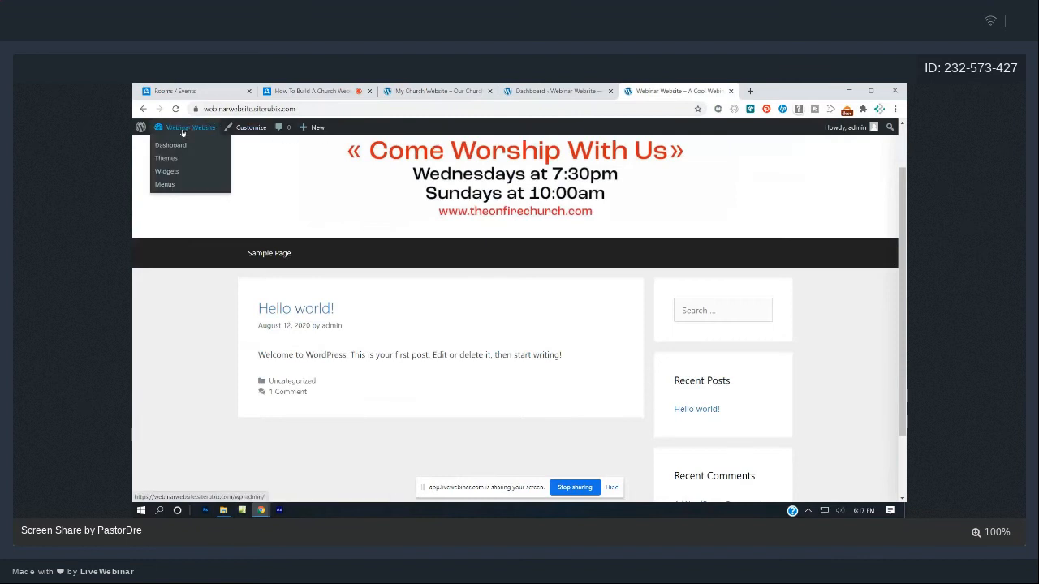
pyautogui.click(176, 147)
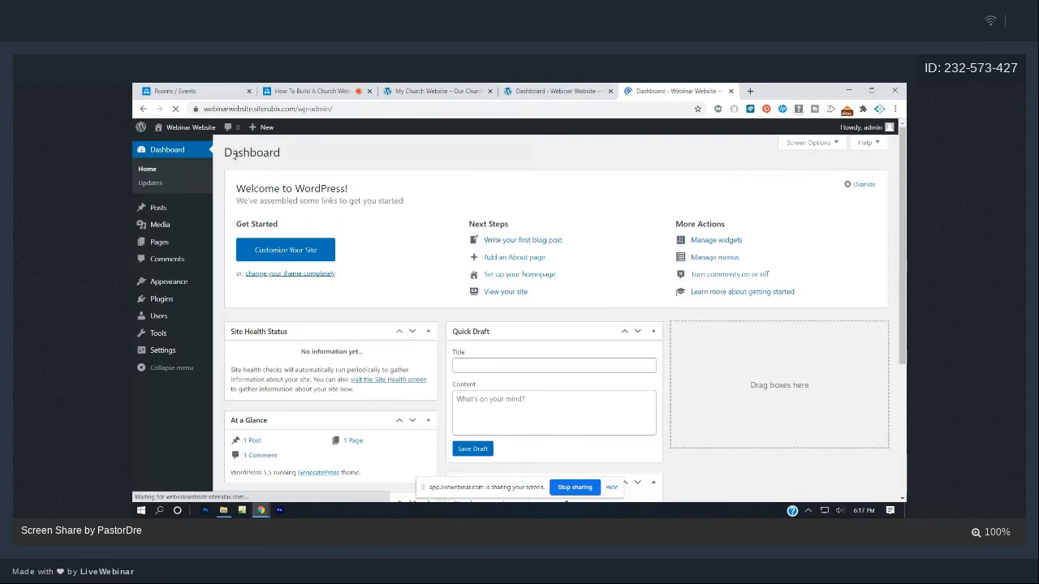
pyautogui.click(169, 146)
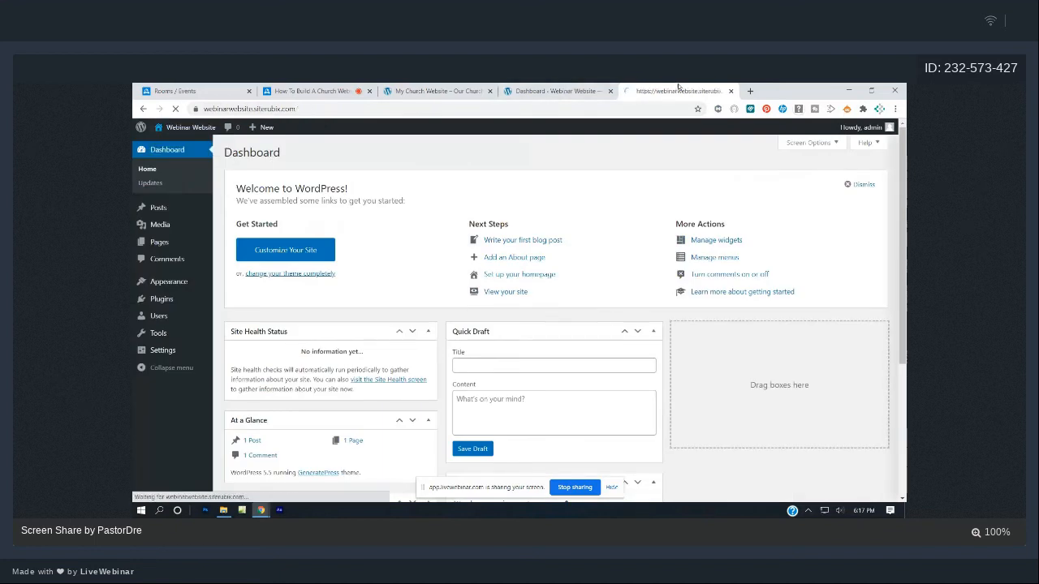
pyautogui.click(560, 90)
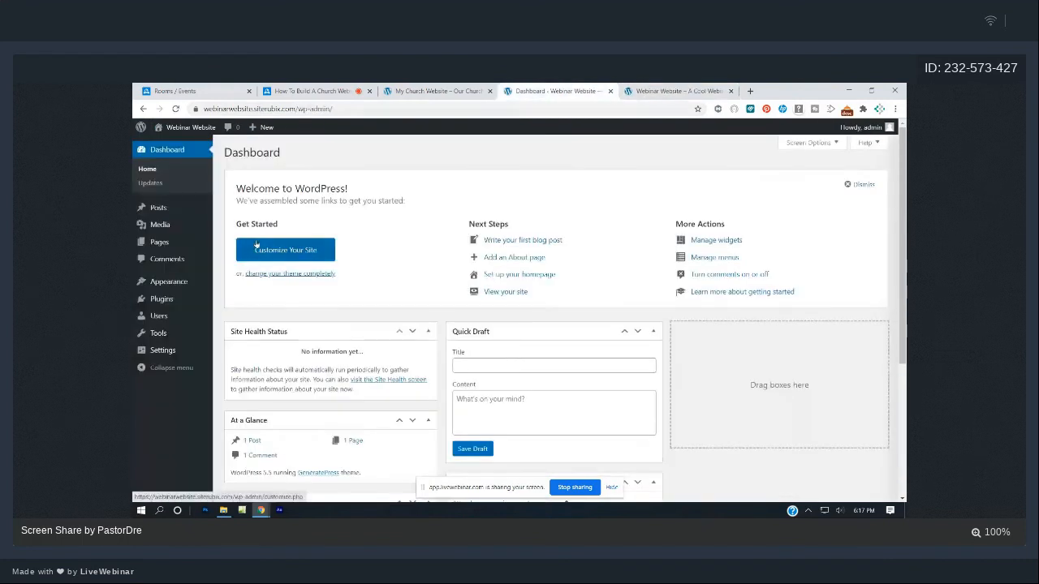
# - Trash the Sample Page and publish a new page titled Home
pyautogui.click(157, 243)
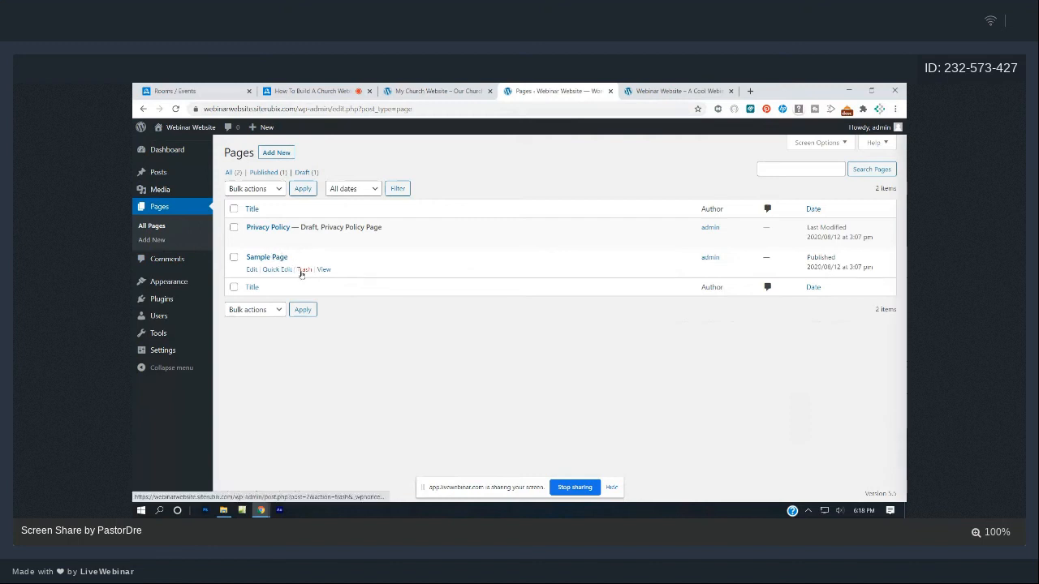
pyautogui.click(302, 270)
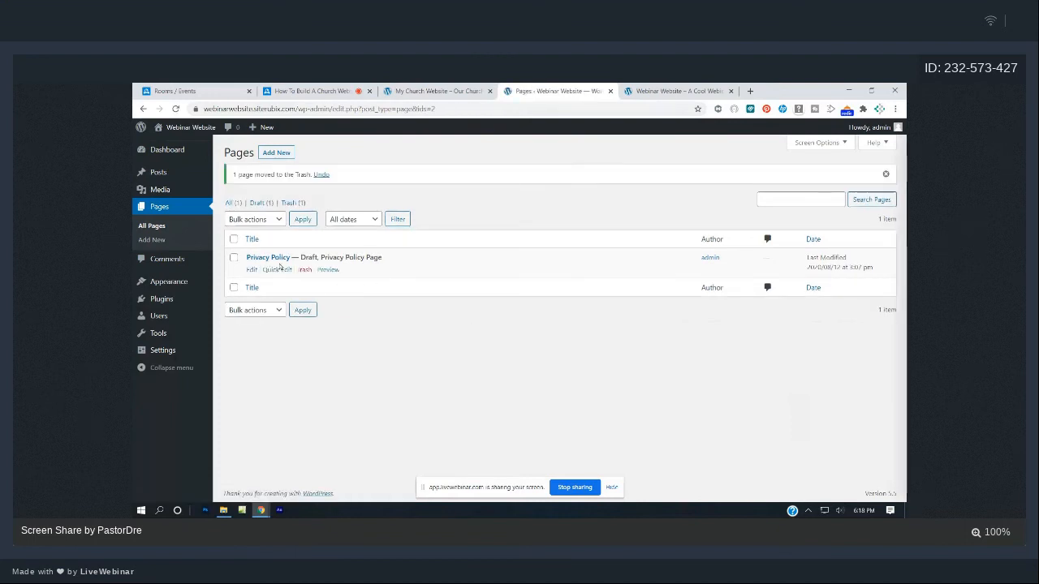
pyautogui.click(280, 152)
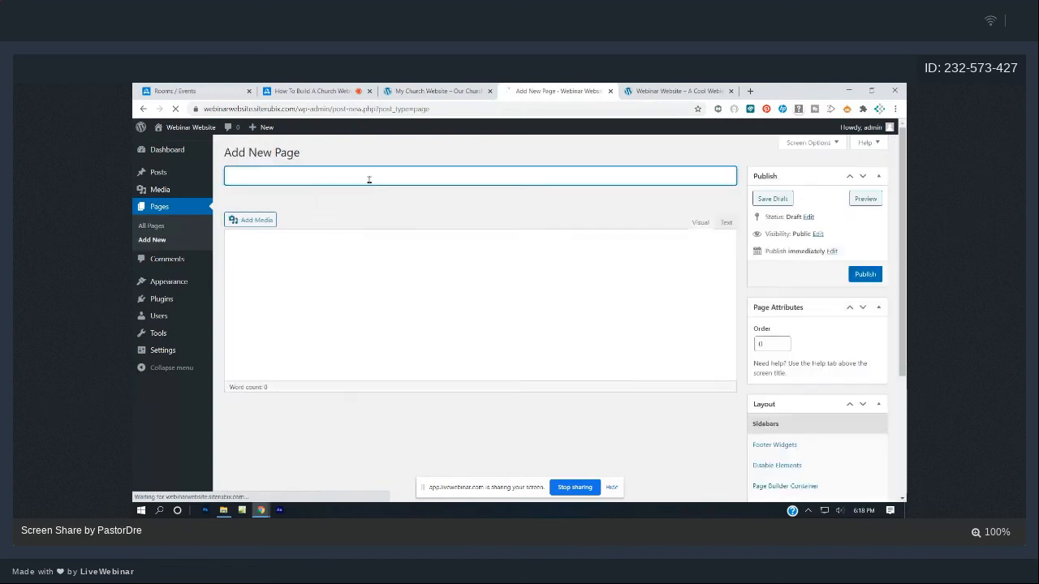
pyautogui.write('Home')
pyautogui.click(861, 274)
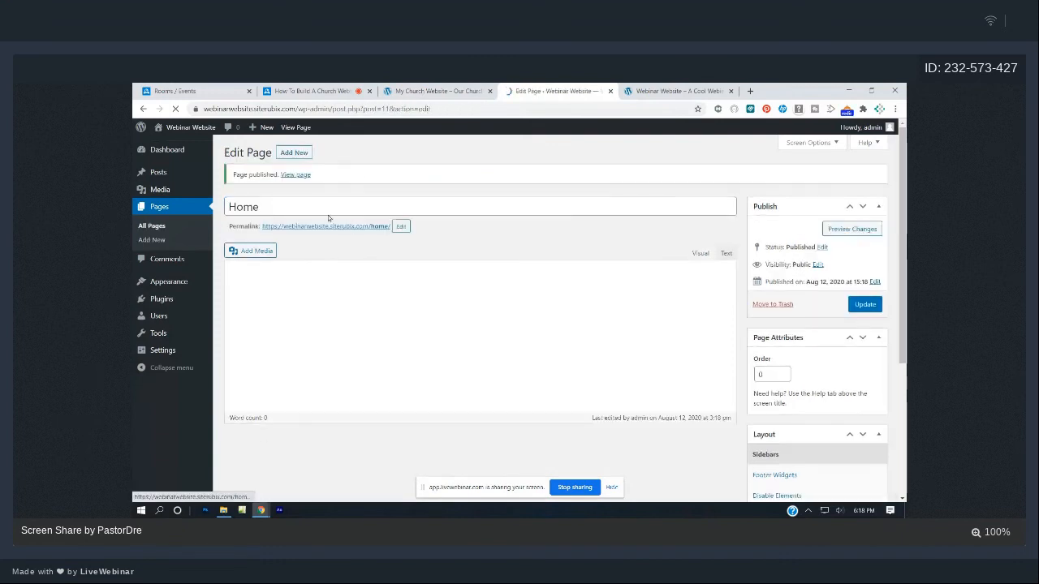
# - Publish new pages titled Blog, Contact Us and Live Webcast
pyautogui.click(305, 156)
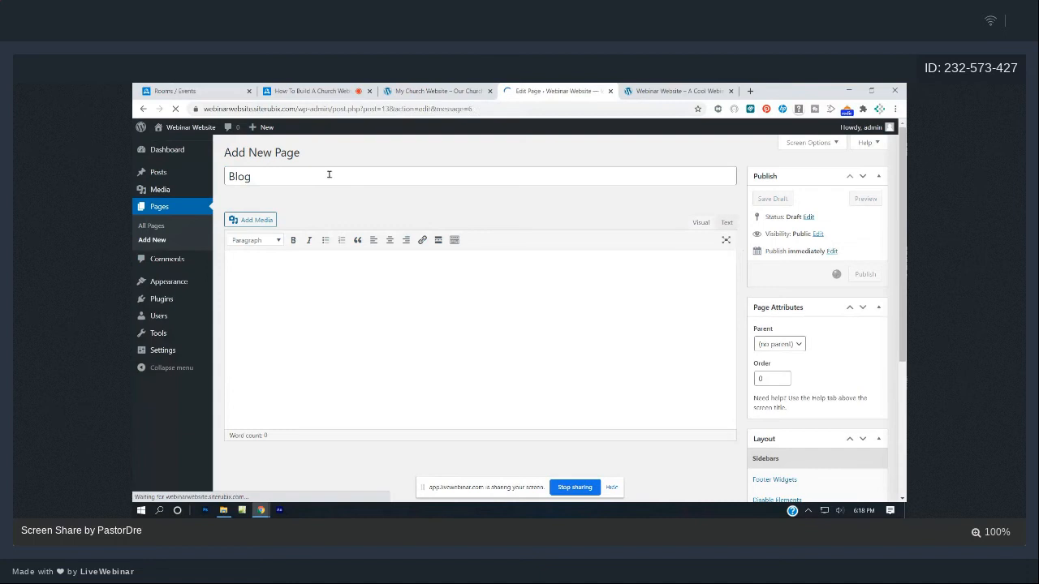
pyautogui.click(293, 153)
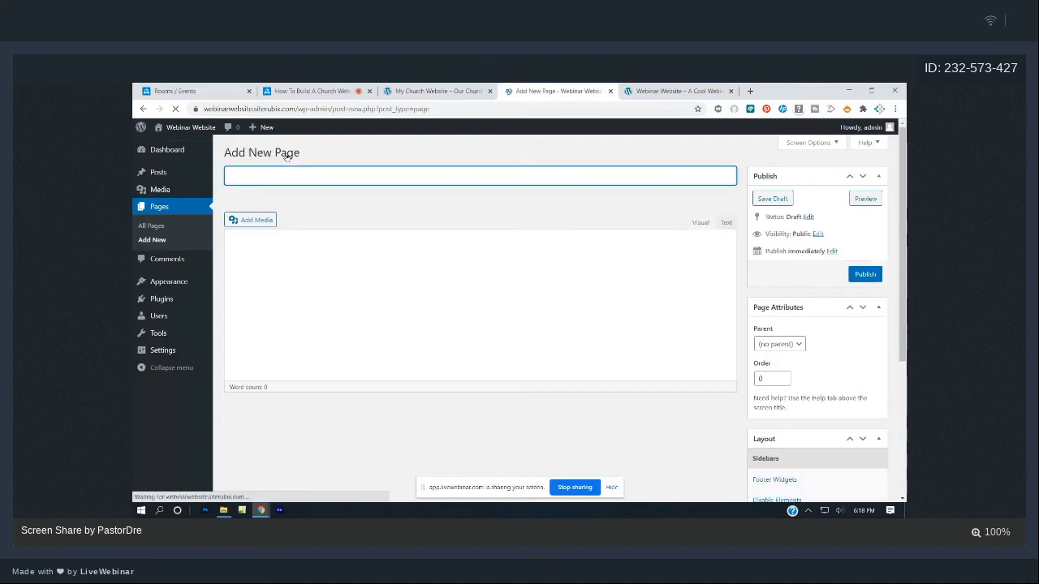
pyautogui.write('Contact Us')
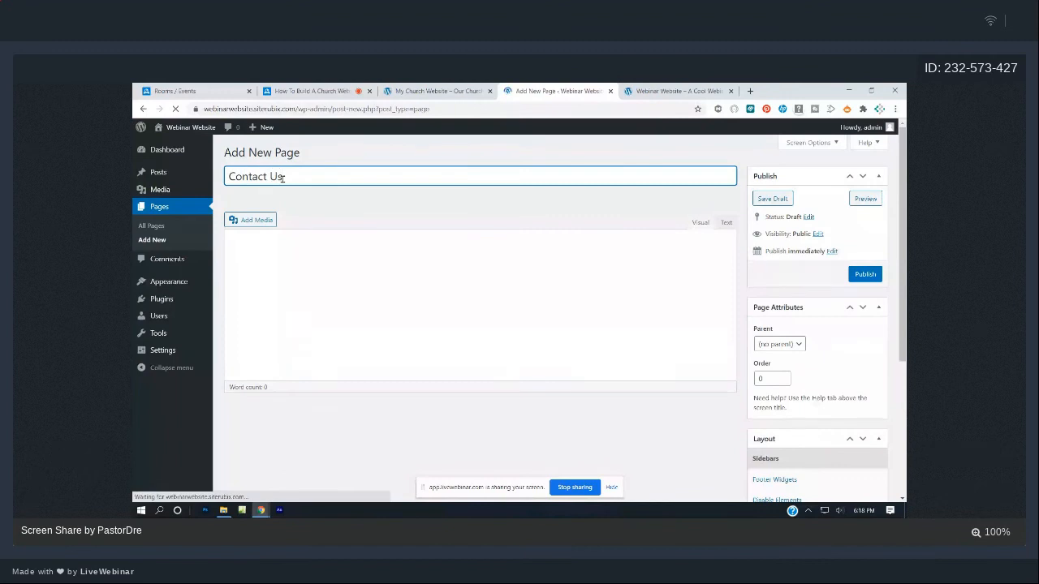
pyautogui.click(865, 273)
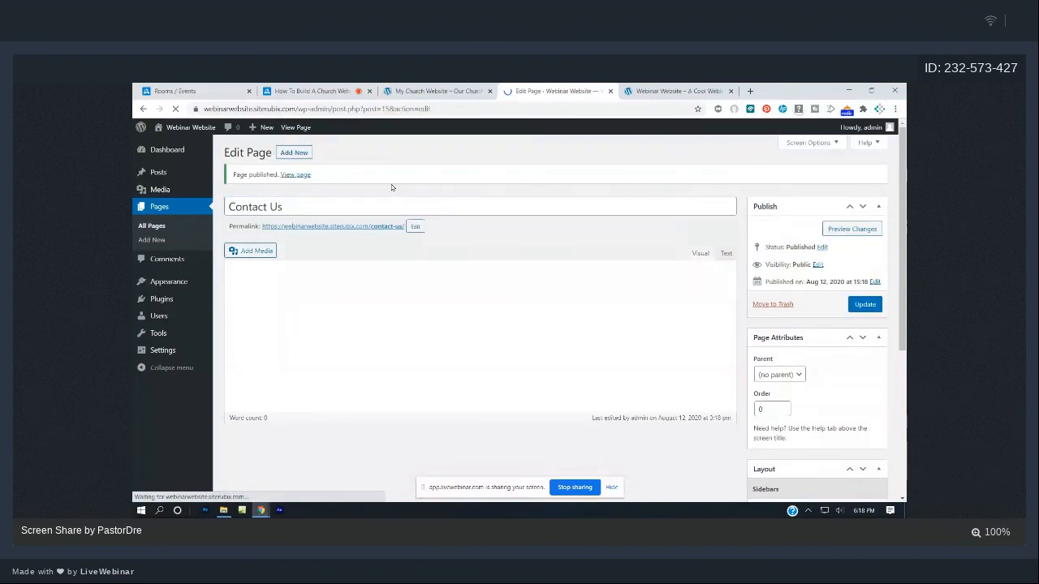
pyautogui.click(294, 152)
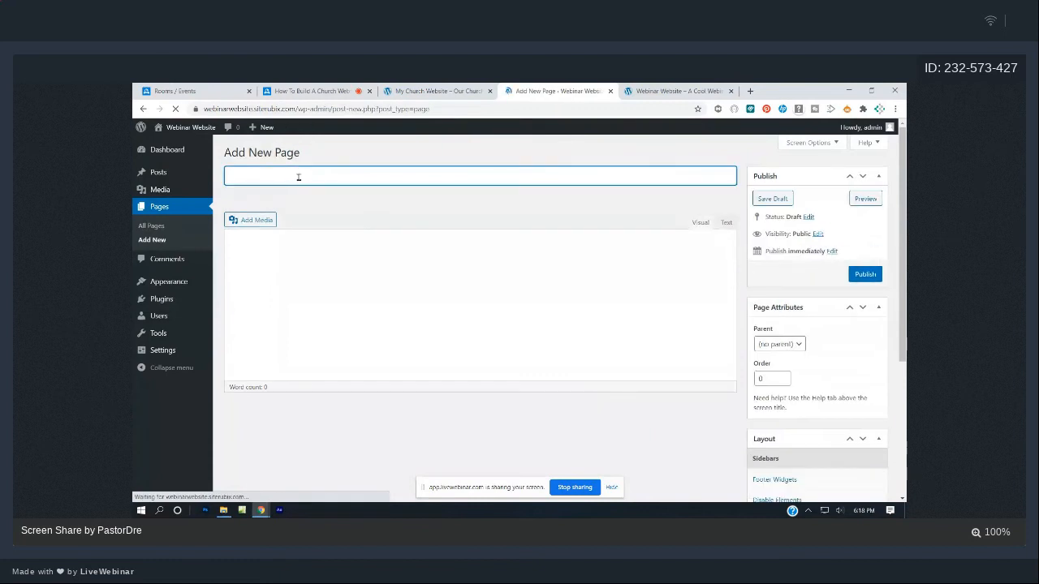
pyautogui.write('Live Webcast')
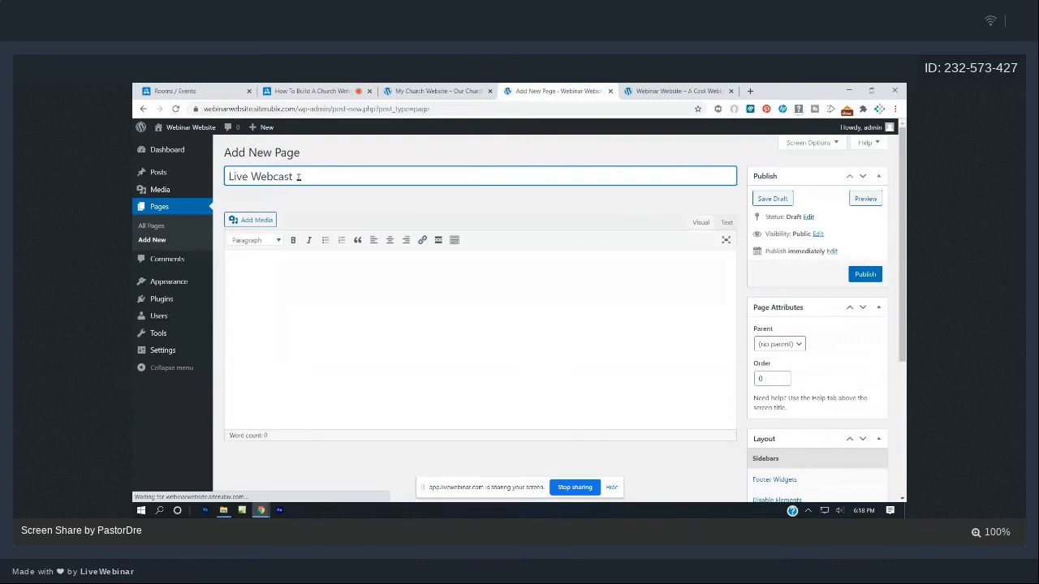
pyautogui.click(865, 274)
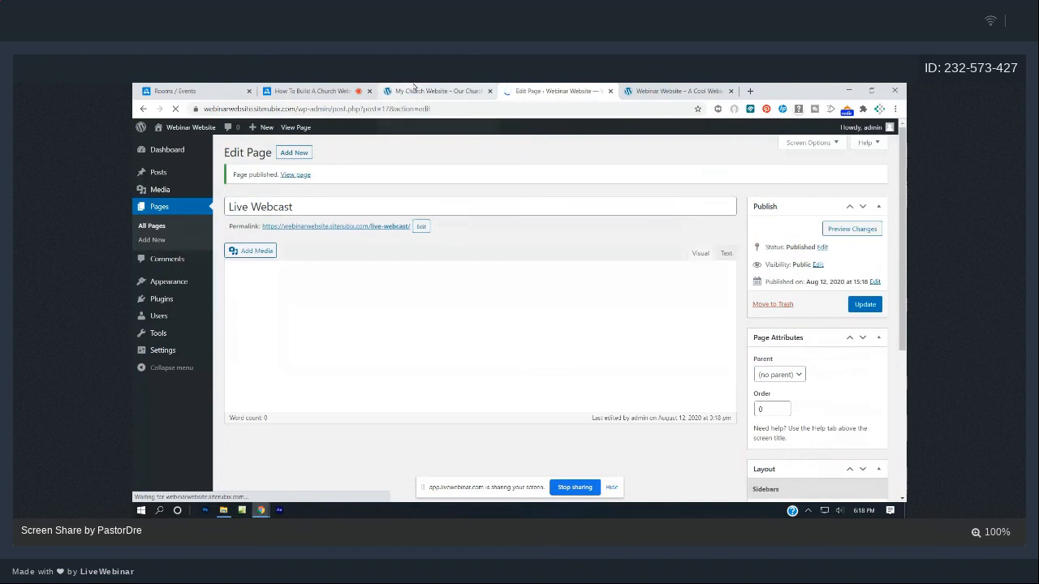
pyautogui.click(414, 87)
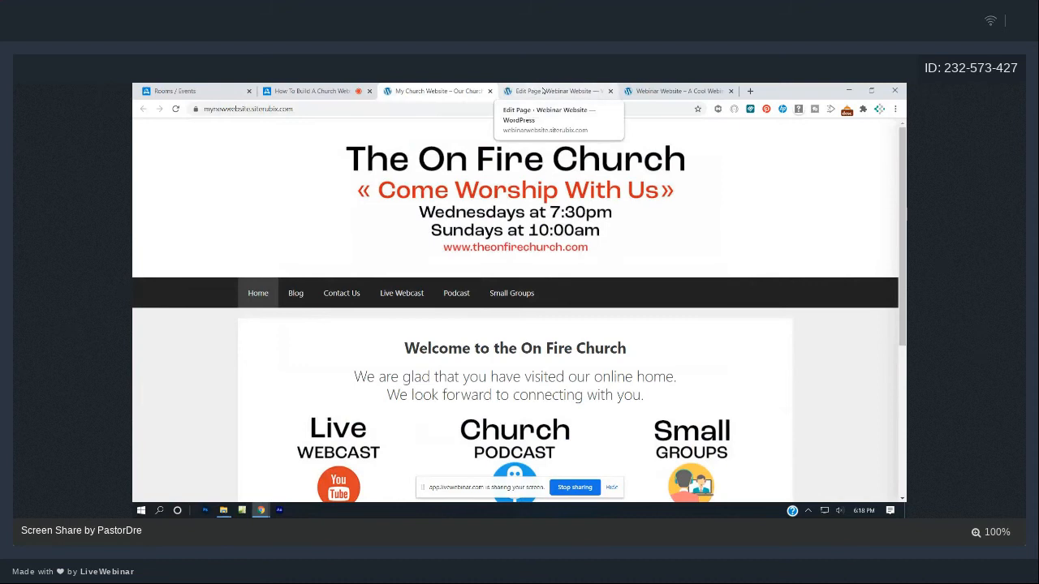
# - Publish a new page titled Podcast
pyautogui.click(542, 90)
pyautogui.click(290, 161)
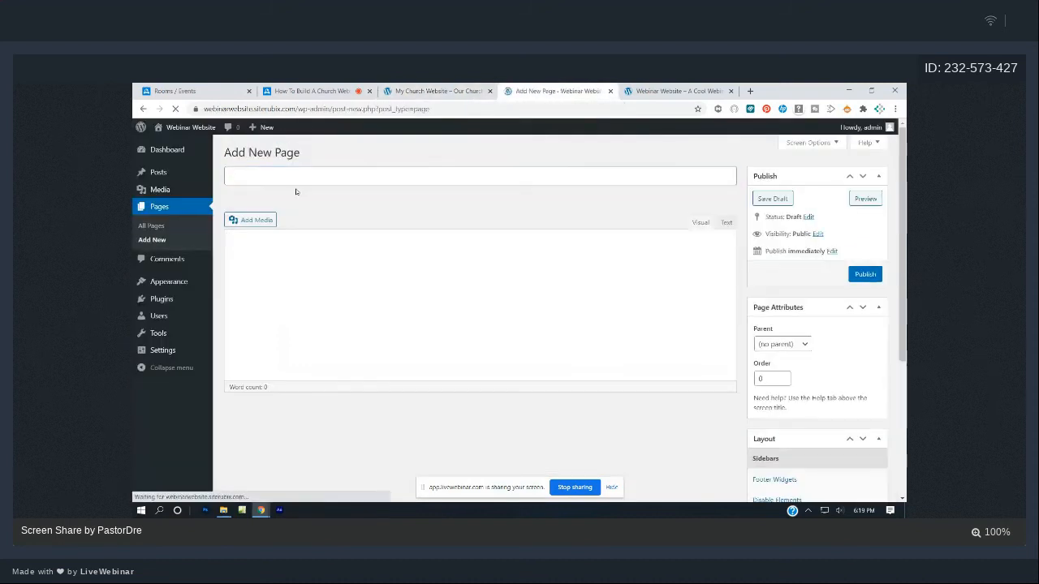
pyautogui.click(294, 181)
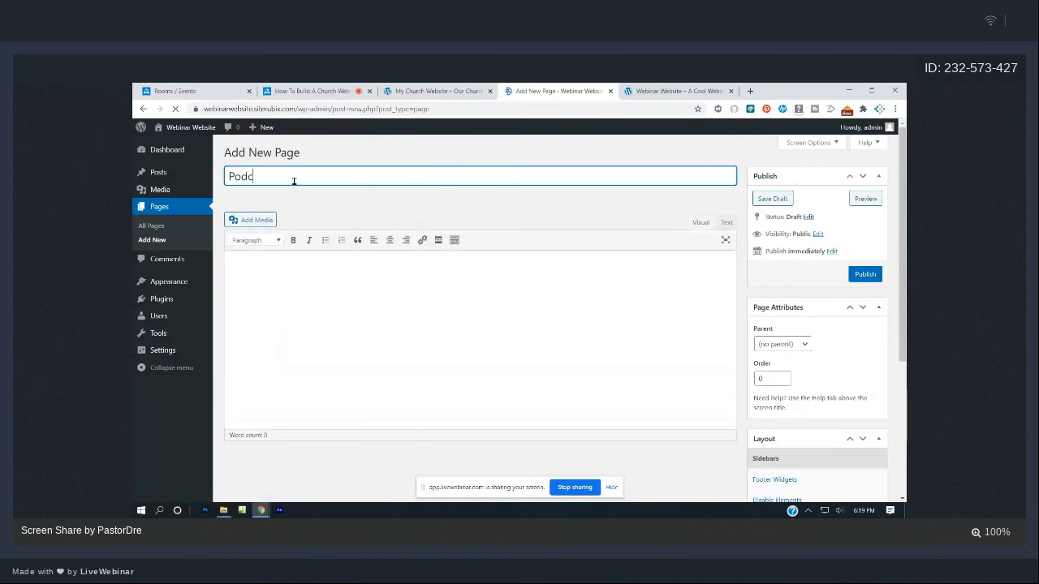
pyautogui.write('Podcas')
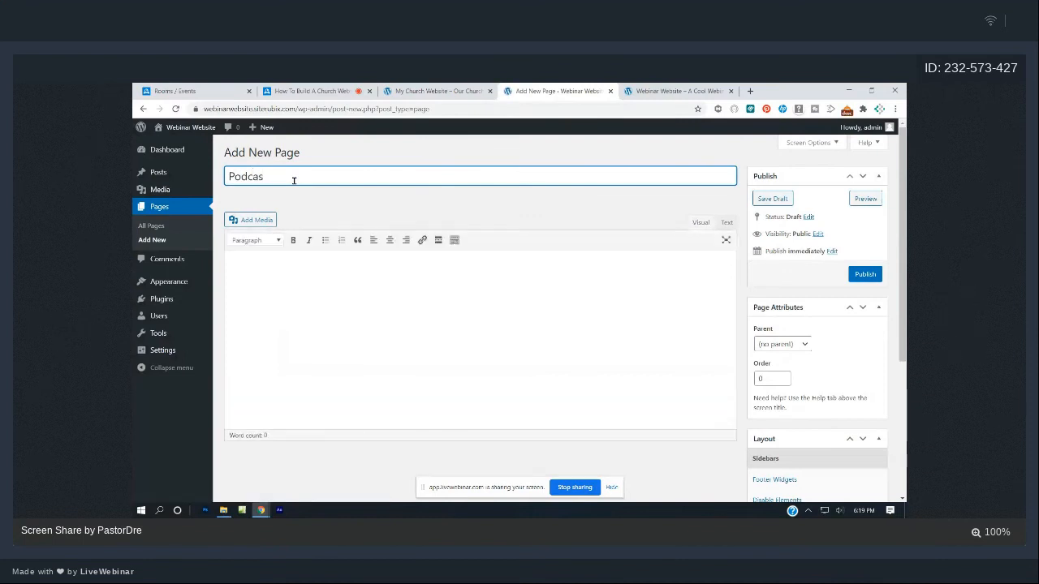
pyautogui.write('t')
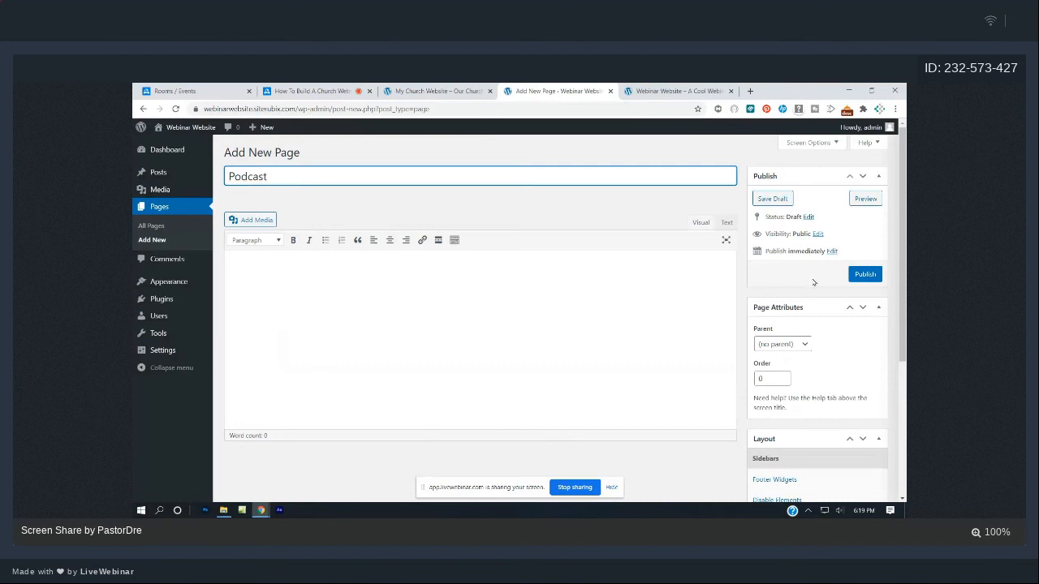
pyautogui.click(866, 274)
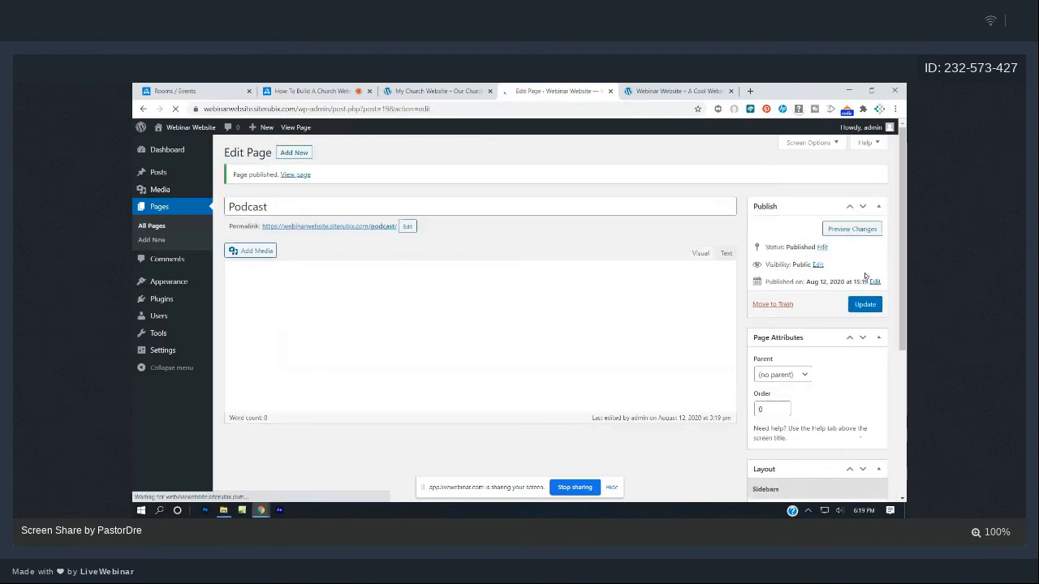
# - Reload the Webinar Website to check its new menu pages against the church site's menu
pyautogui.click(647, 92)
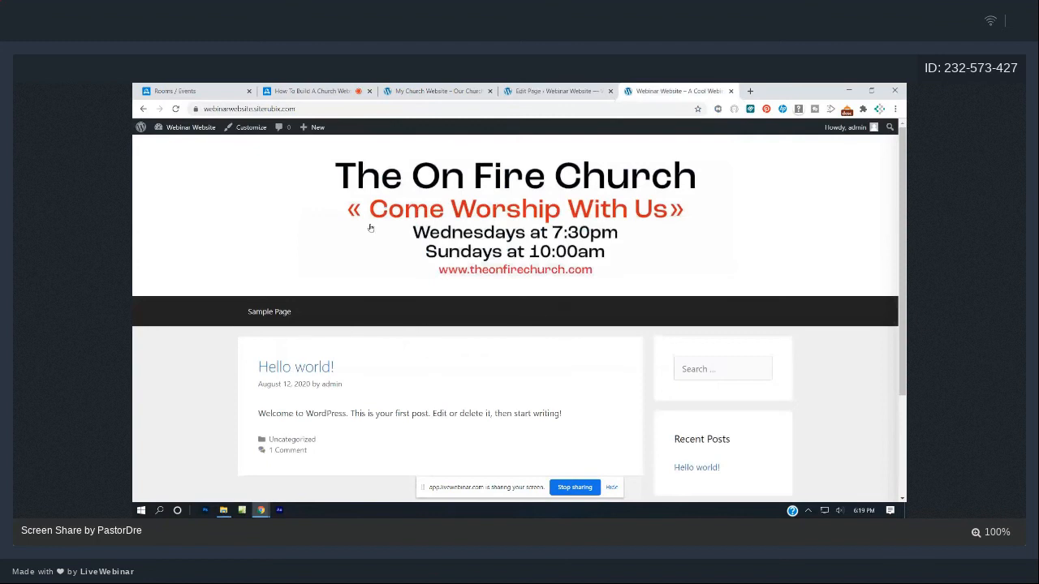
pyautogui.click(175, 109)
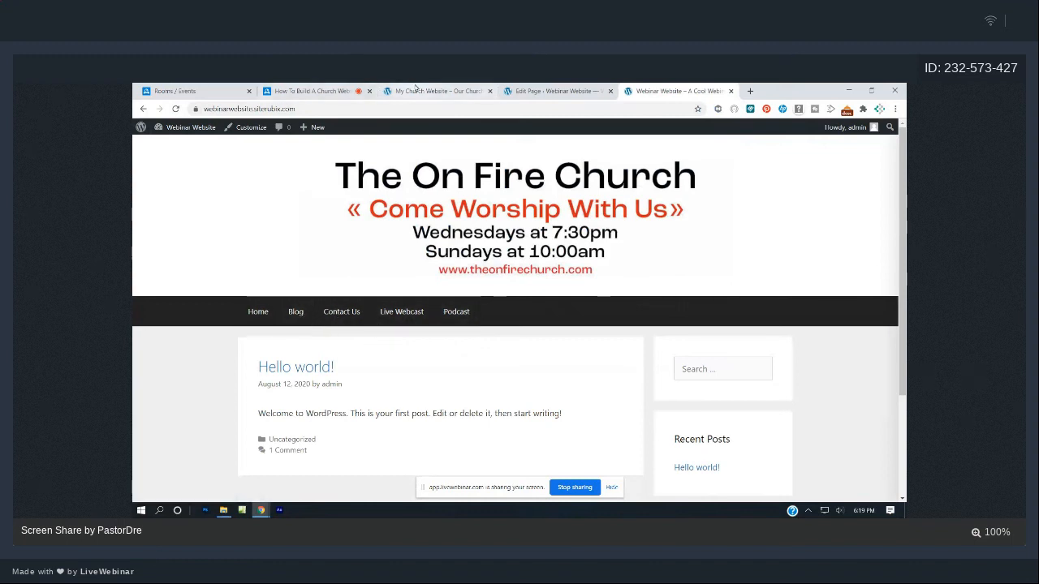
pyautogui.click(416, 92)
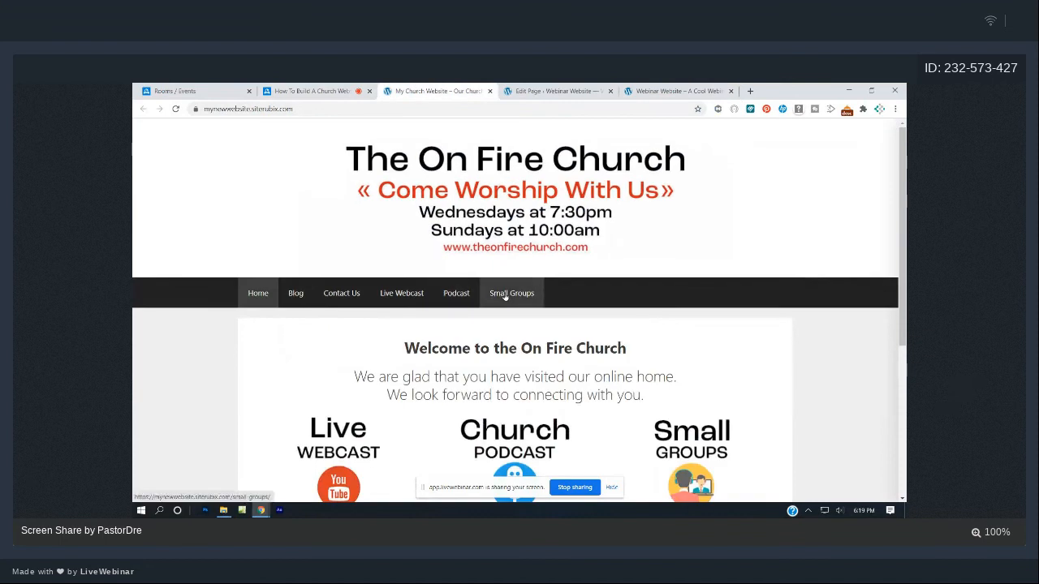
pyautogui.click(677, 91)
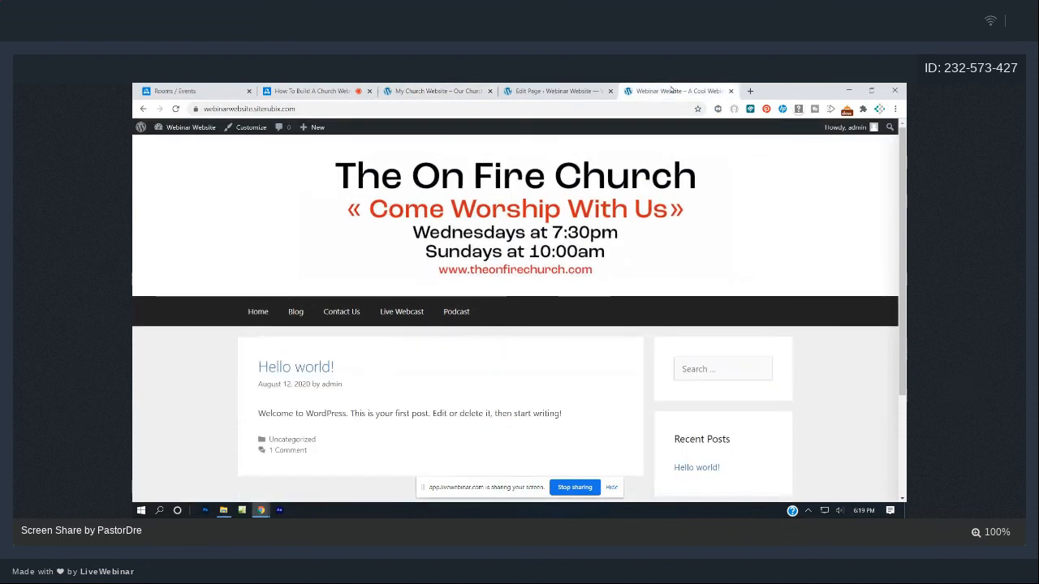
pyautogui.click(556, 91)
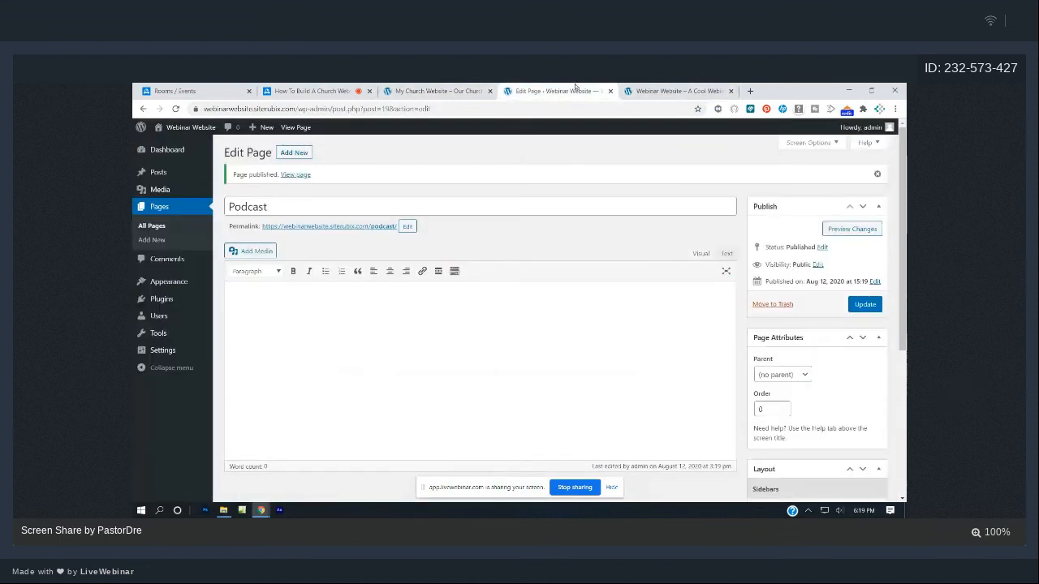
pyautogui.rightClick(295, 152)
# - Create and publish a new page titled 'Small Groups'
pyautogui.click(294, 154)
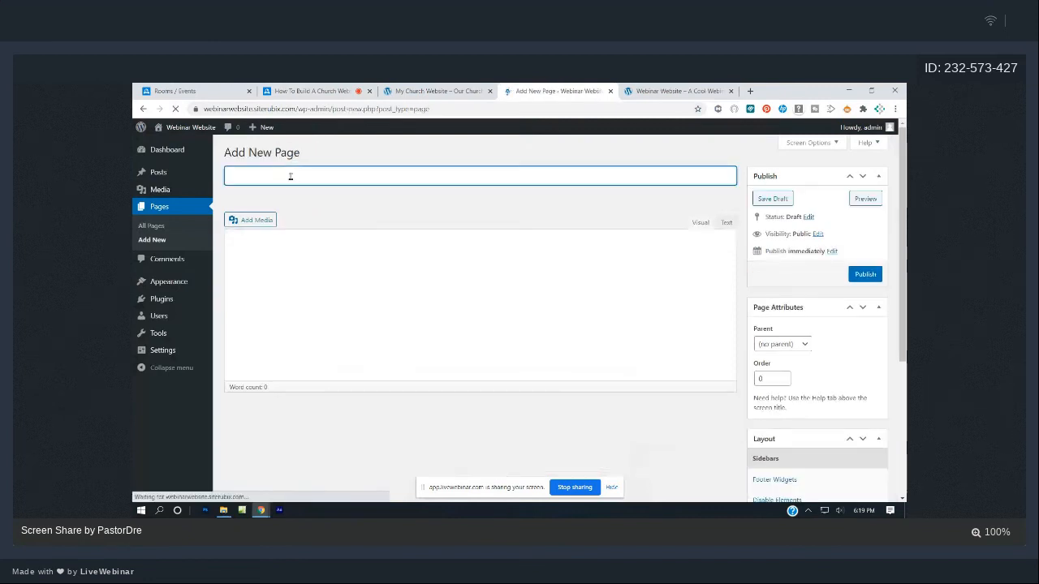
pyautogui.write('Sma')
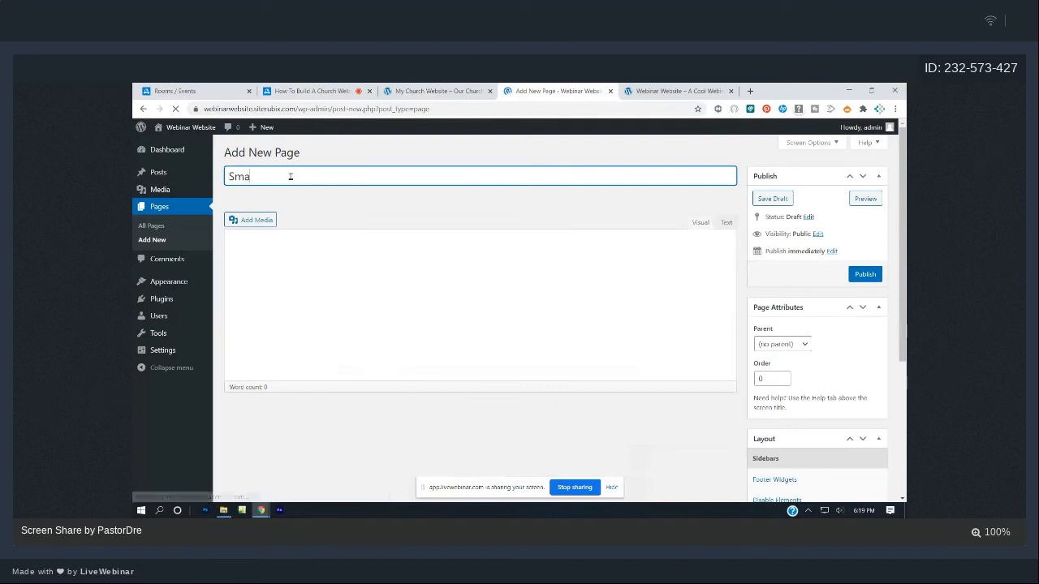
pyautogui.press('space')
pyautogui.write('ll ')
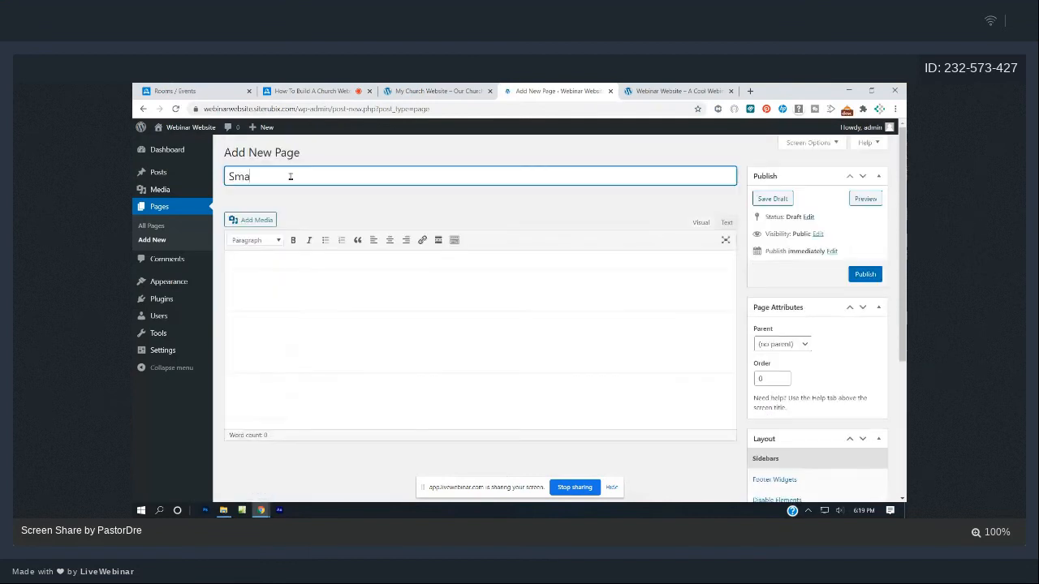
pyautogui.write('G')
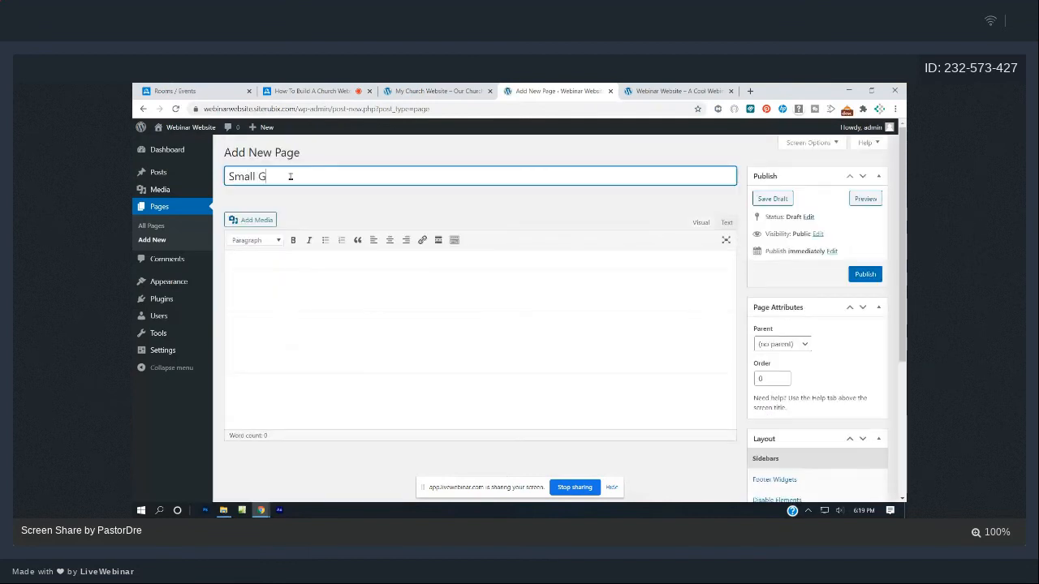
pyautogui.write('roups')
pyautogui.click(880, 279)
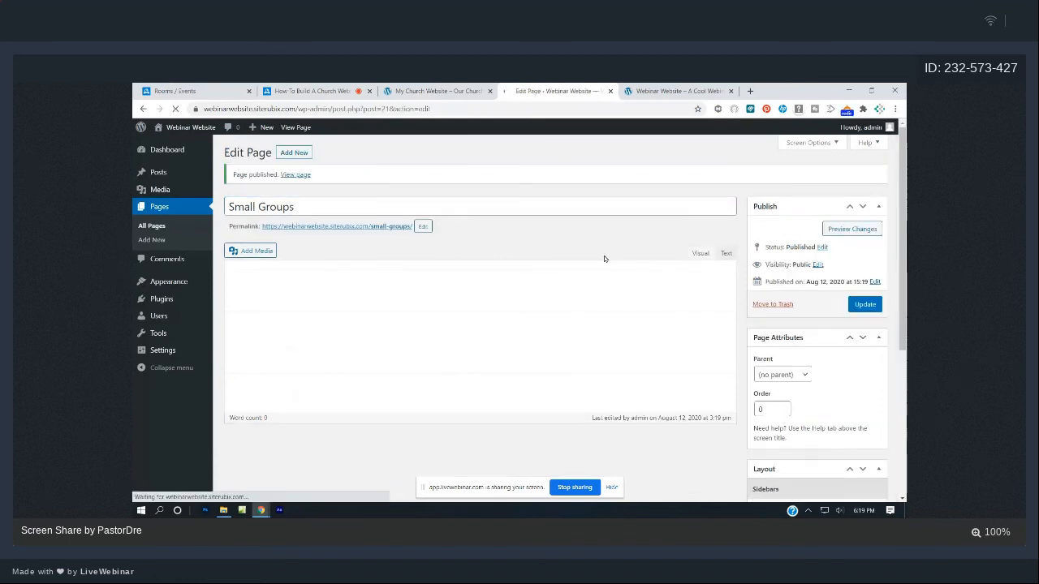
# - View the Webinar Website front page, whose menu now lists Small Groups after Podcast
pyautogui.click(682, 92)
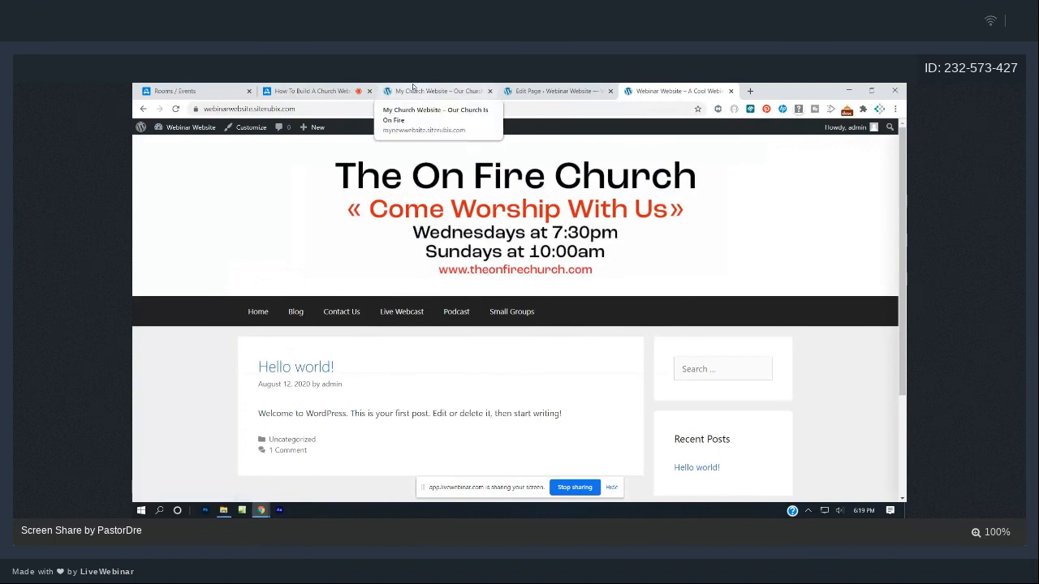
pyautogui.click(413, 90)
pyautogui.click(578, 86)
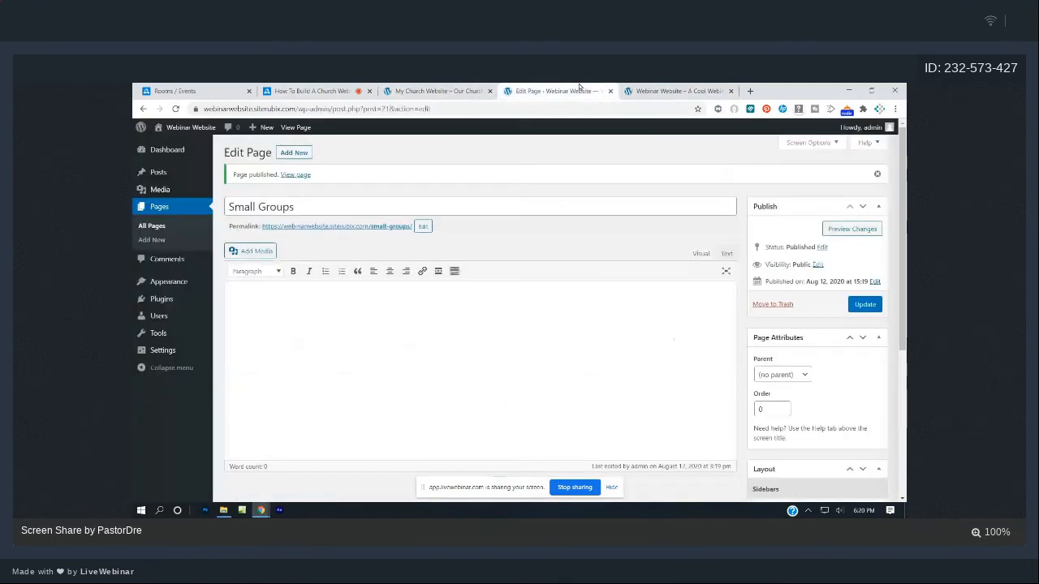
pyautogui.click(678, 91)
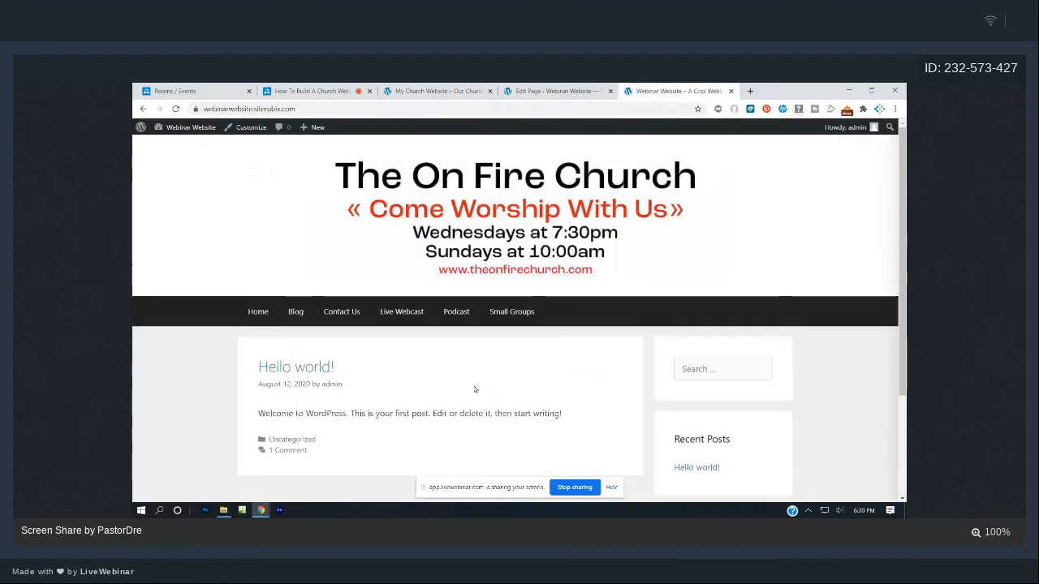
# - In Settings > Reading, set 'A static page' with Home as the homepage and save
pyautogui.click(523, 93)
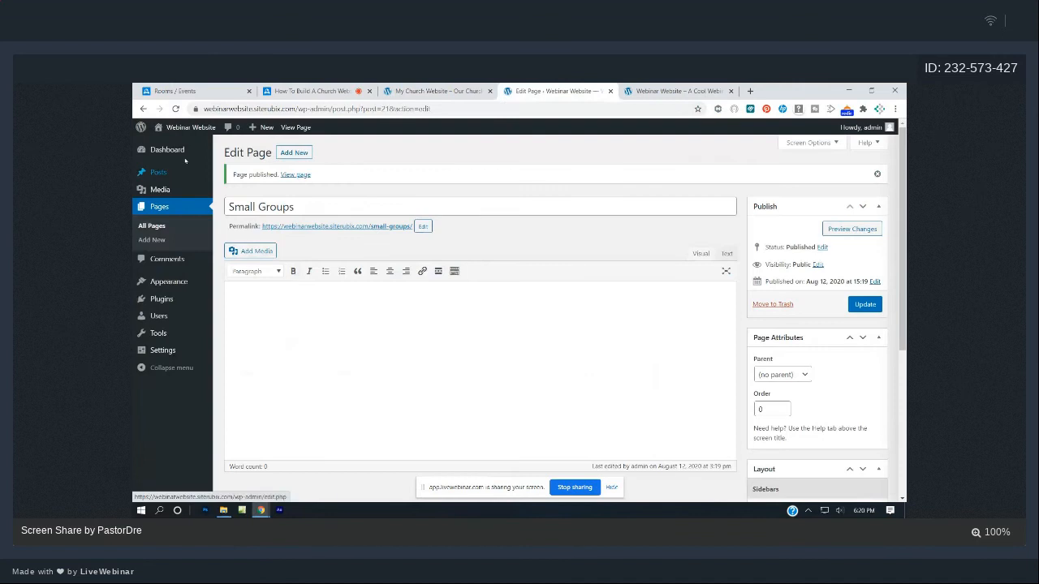
pyautogui.click(159, 151)
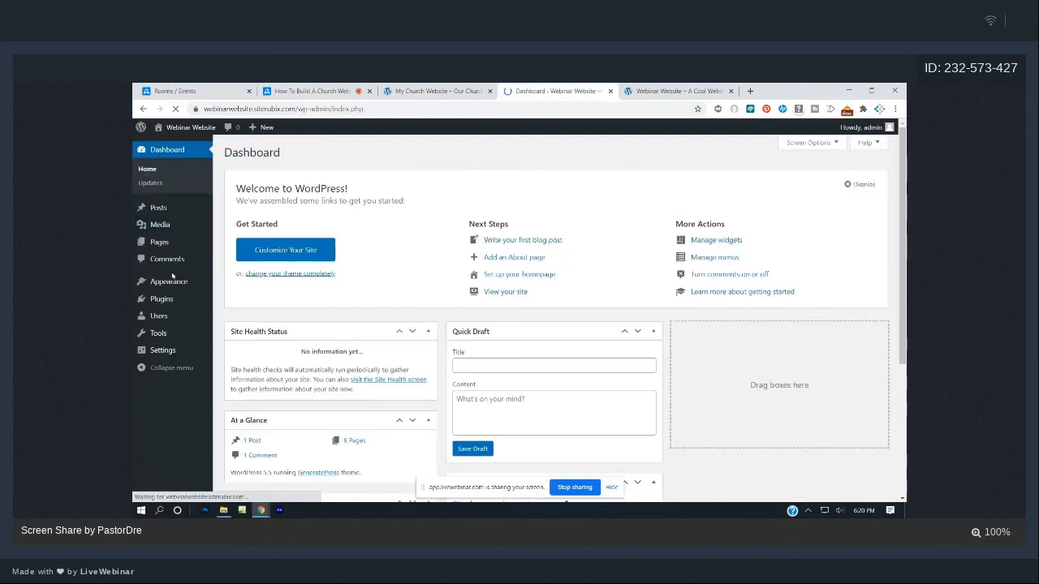
pyautogui.moveTo(169, 283)
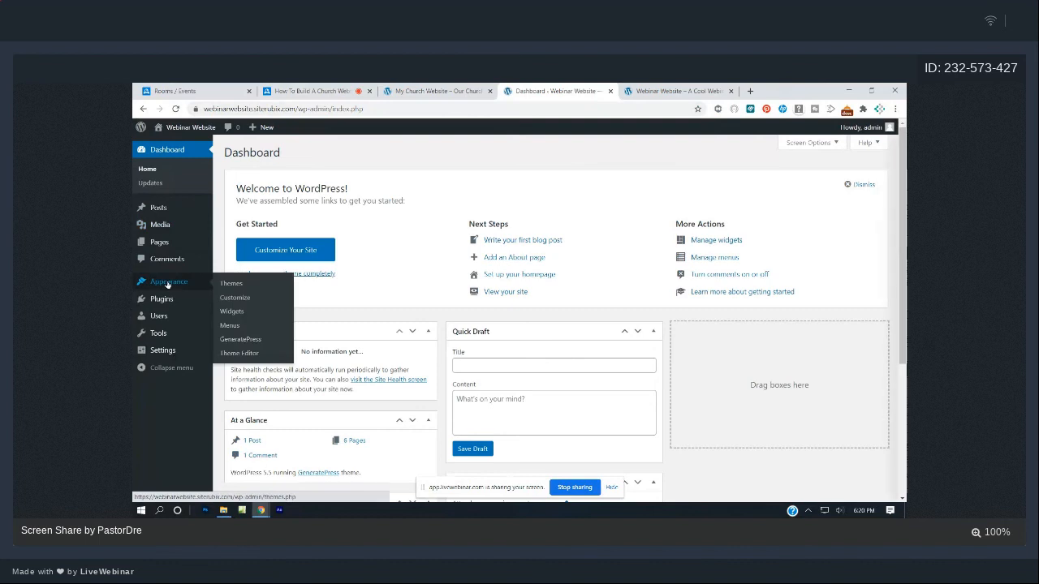
pyautogui.moveTo(165, 351)
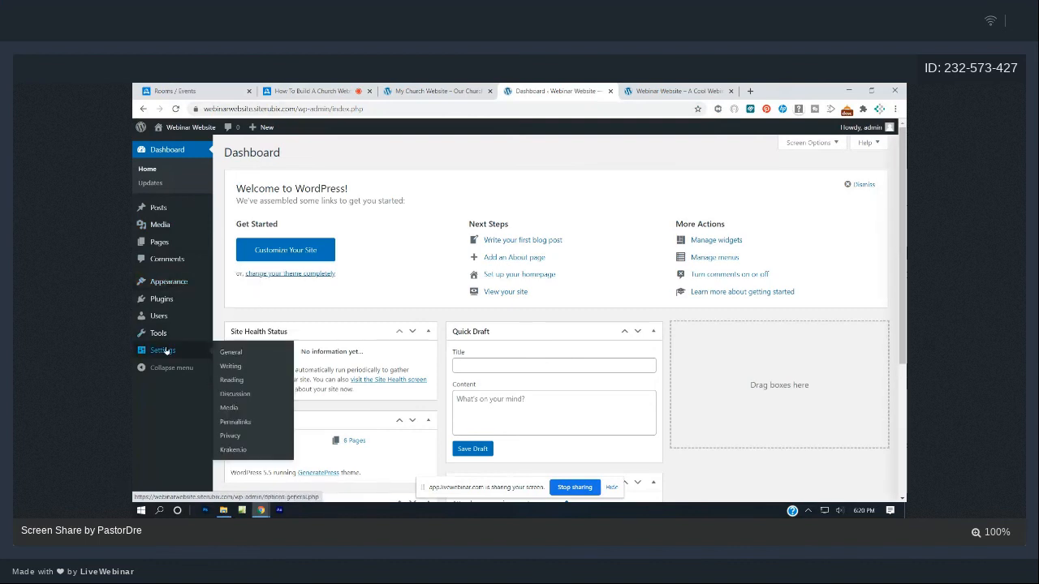
pyautogui.click(223, 381)
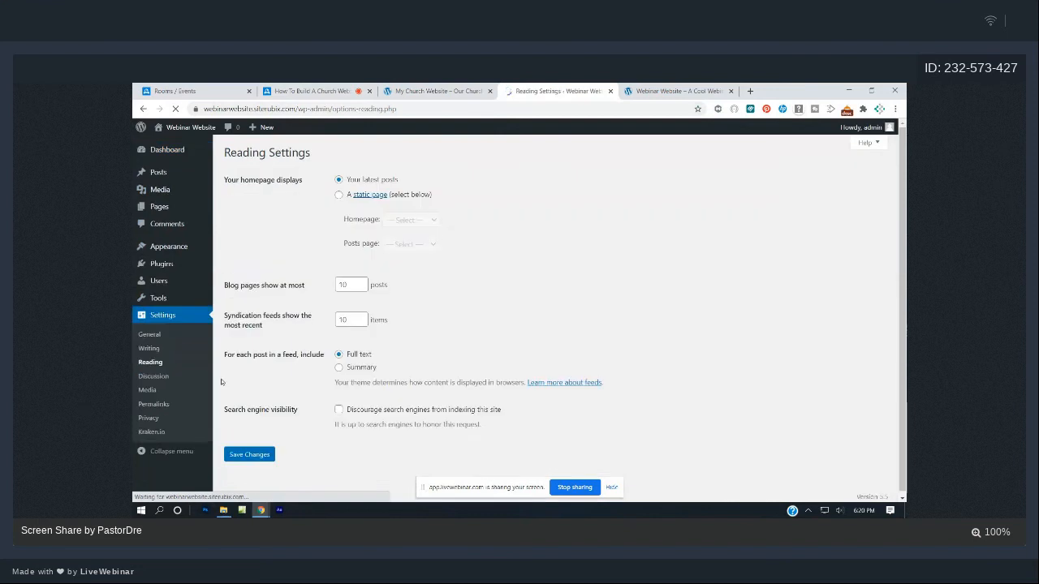
pyautogui.click(339, 195)
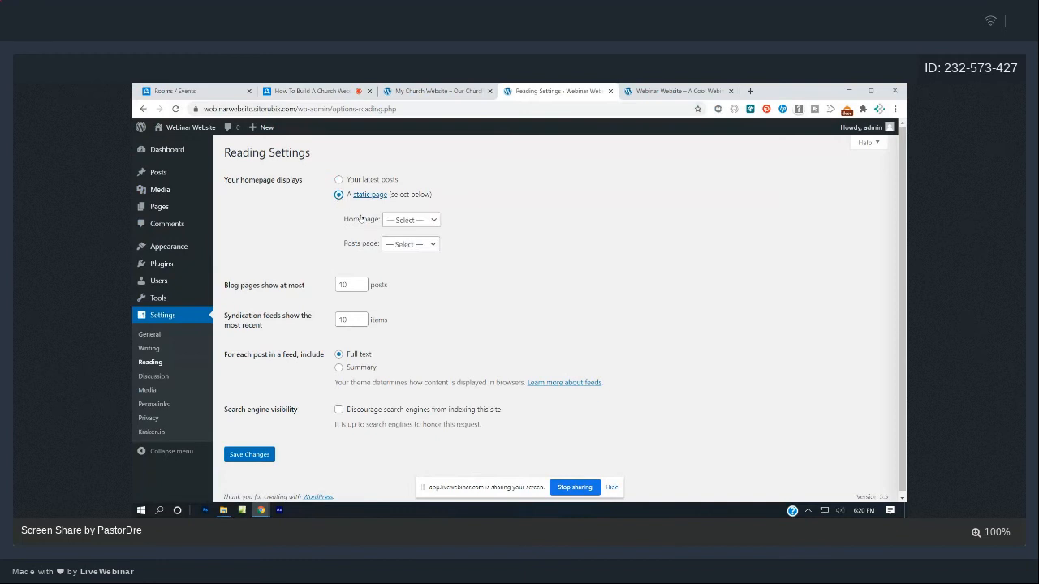
pyautogui.click(396, 223)
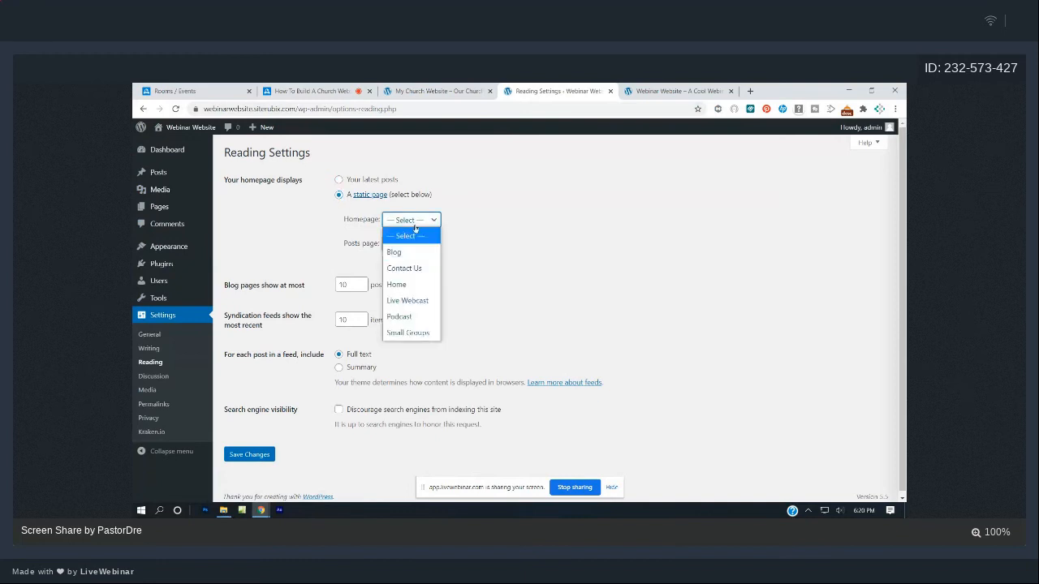
pyautogui.click(405, 285)
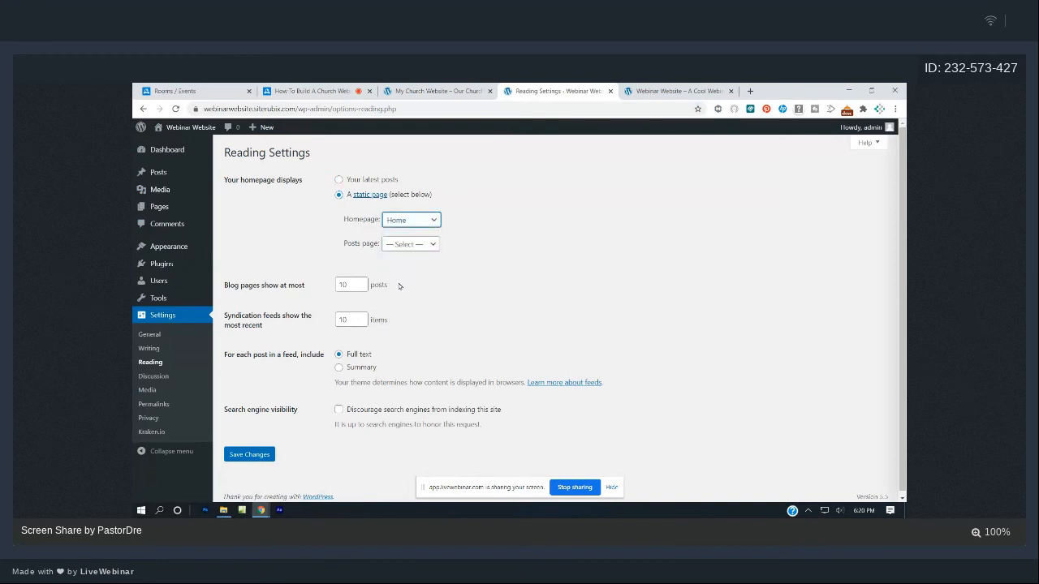
pyautogui.click(266, 454)
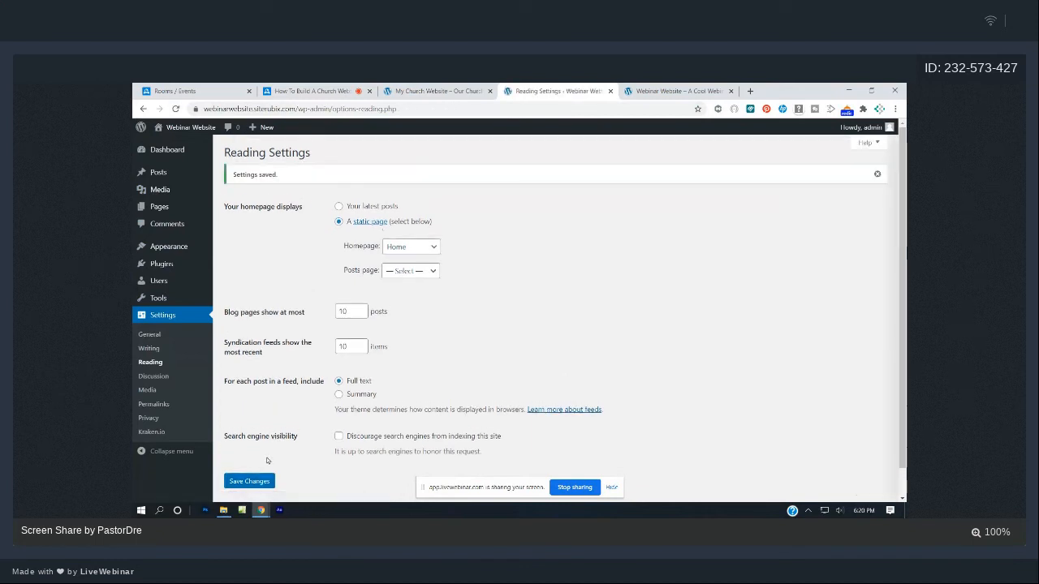
pyautogui.click(685, 90)
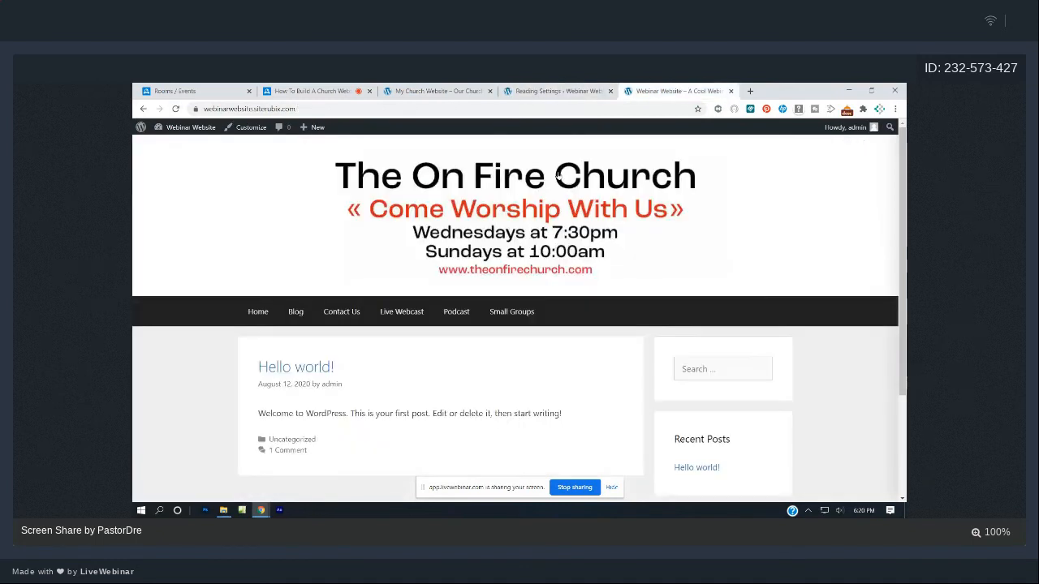
# - Reload the Webinar Website to show the Home page, then compare it with the On Fire Church site
pyautogui.click(175, 110)
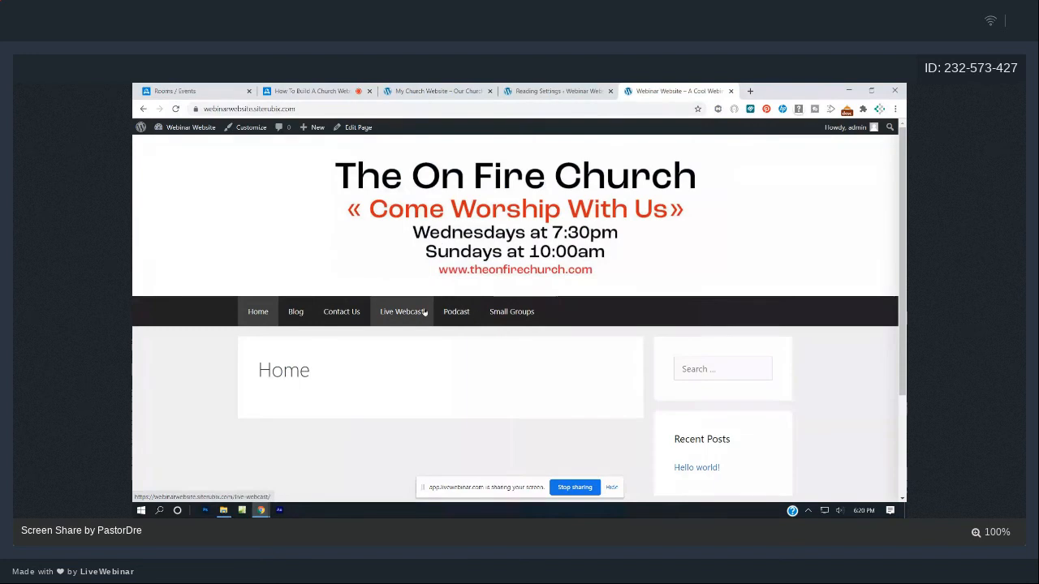
pyautogui.click(395, 92)
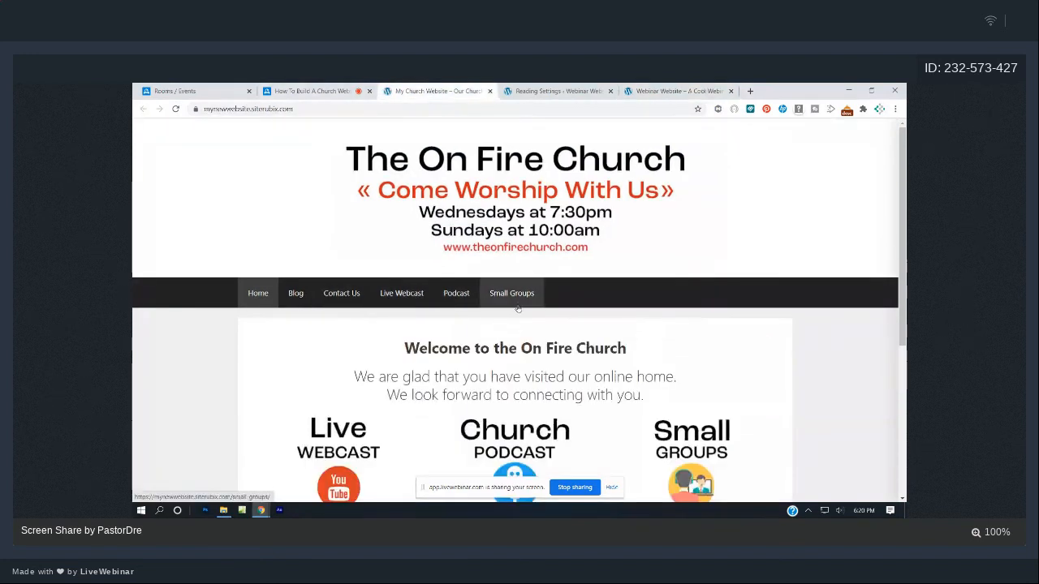
pyautogui.click(648, 88)
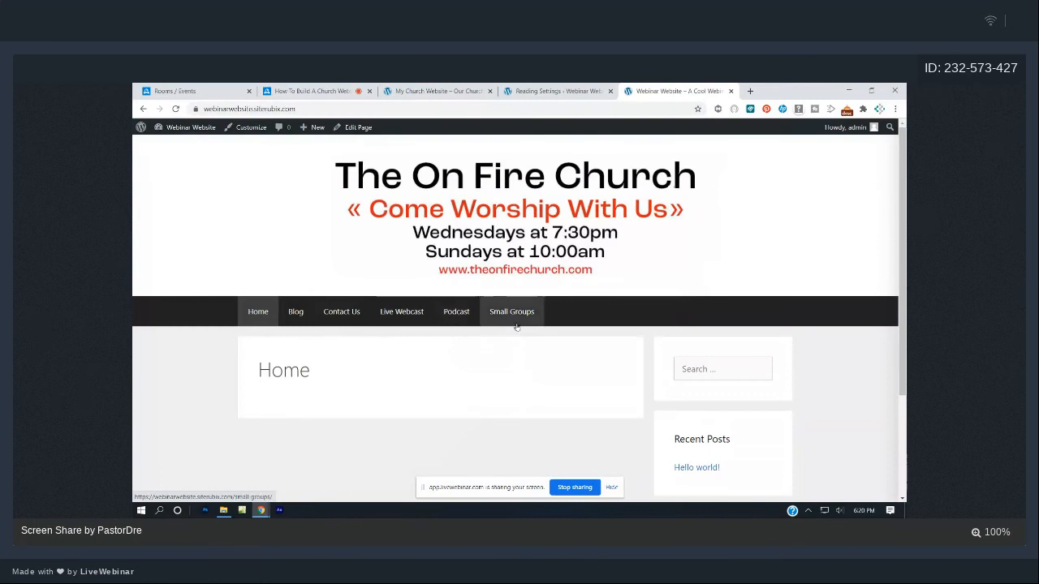
pyautogui.click(316, 91)
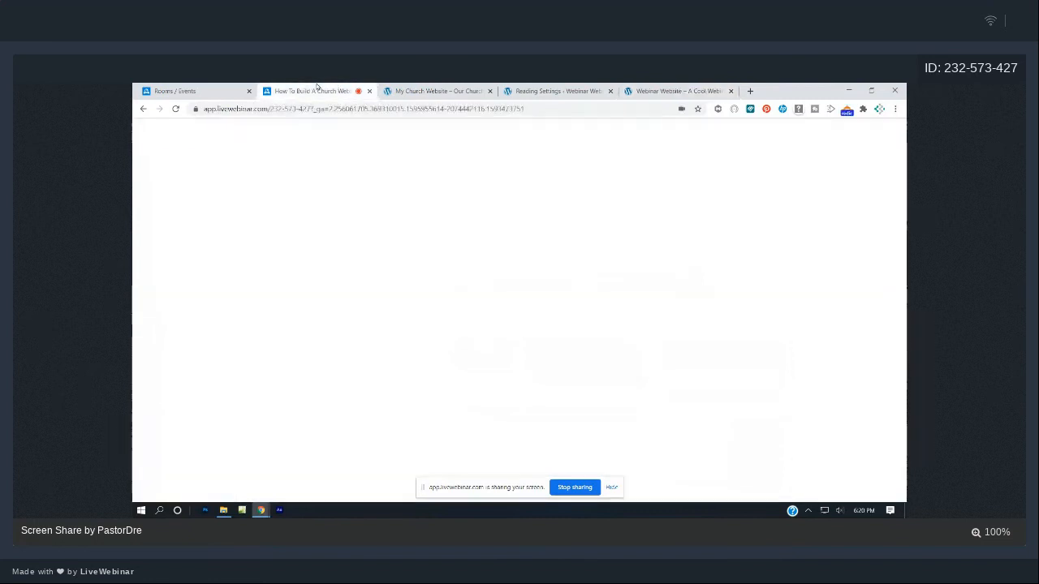
pyautogui.click(408, 88)
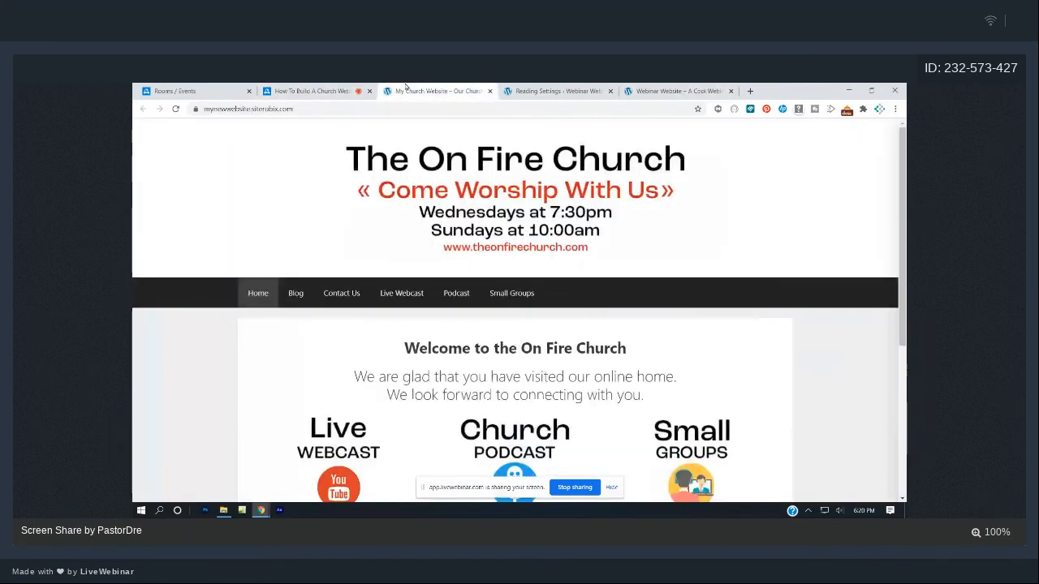
pyautogui.click(643, 89)
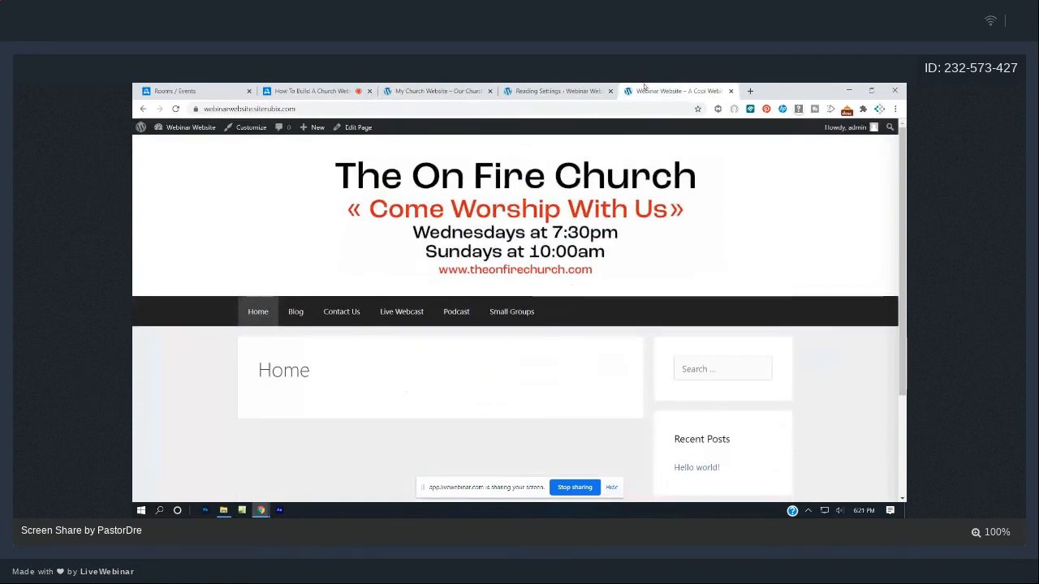
pyautogui.click(411, 90)
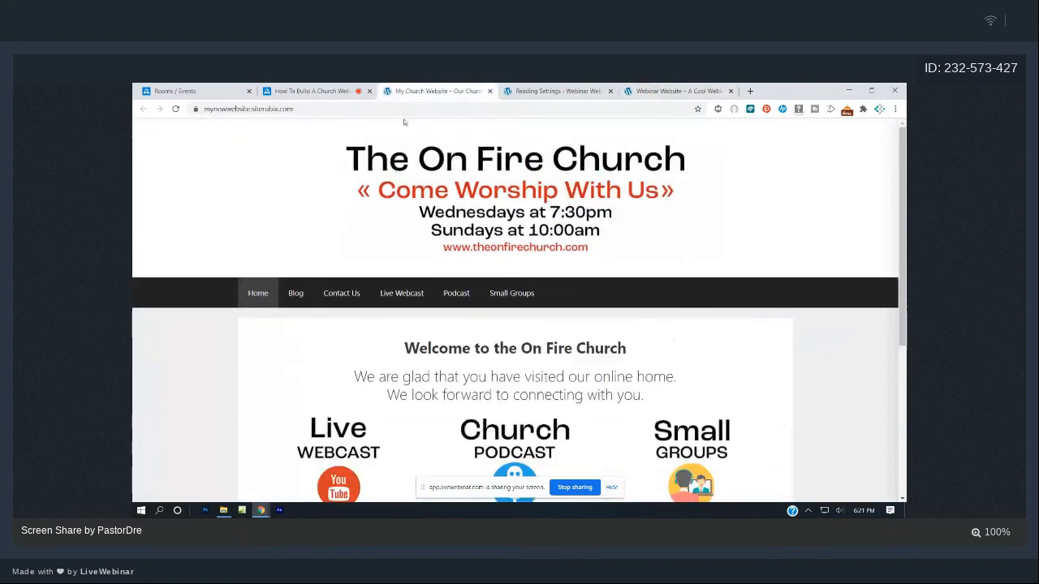
pyautogui.click(674, 90)
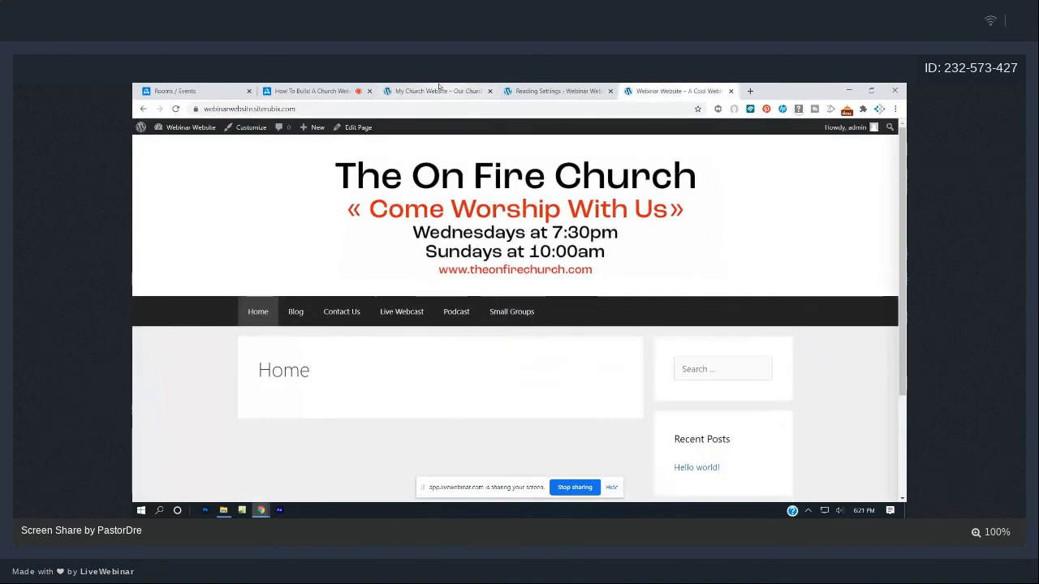
pyautogui.click(438, 91)
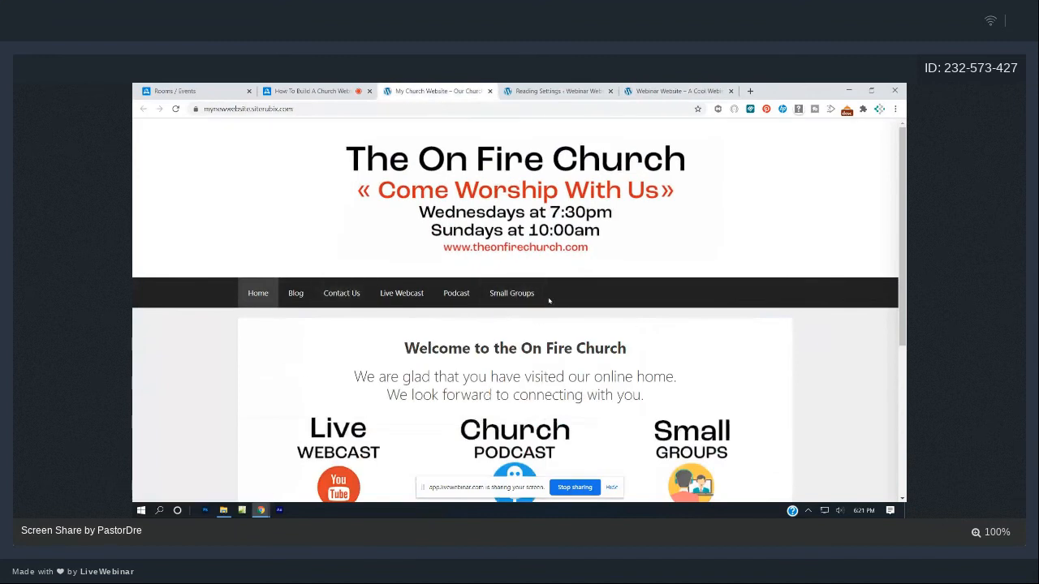
pyautogui.click(545, 89)
# - In Appearance > Menus, reorder items to Home, Blog, Live Webcast, Small Groups, Podcast, Contact Us
pyautogui.click(165, 153)
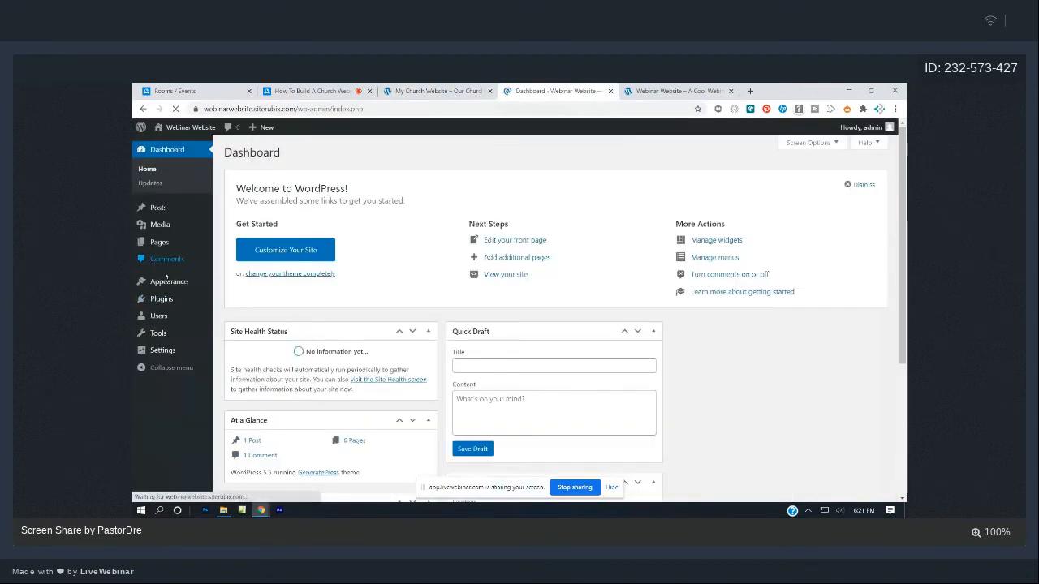
pyautogui.click(167, 281)
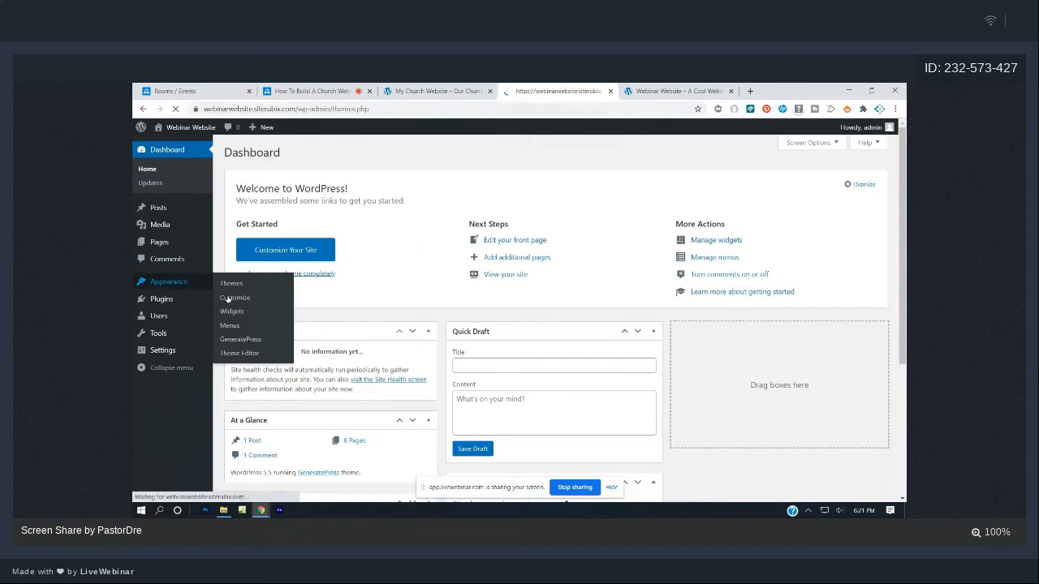
pyautogui.click(154, 308)
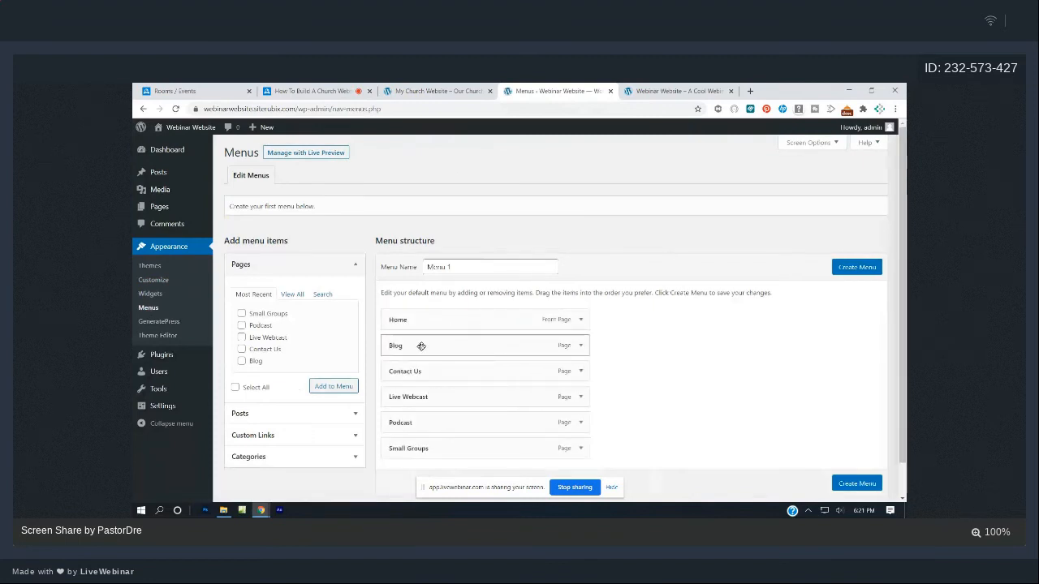
pyautogui.moveTo(422, 367)
pyautogui.mouseDown()
pyautogui.moveTo(401, 446)
pyautogui.moveTo(429, 421)
pyautogui.moveTo(404, 365)
pyautogui.moveTo(385, 363)
pyautogui.moveTo(424, 368)
pyautogui.mouseUp()
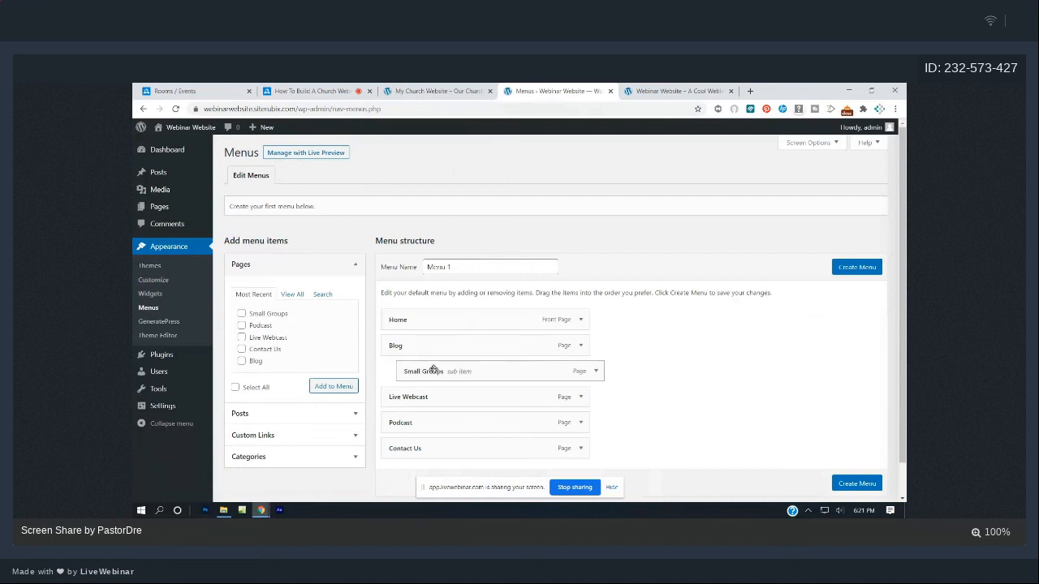
pyautogui.moveTo(410, 371); pyautogui.dragTo(445, 372)
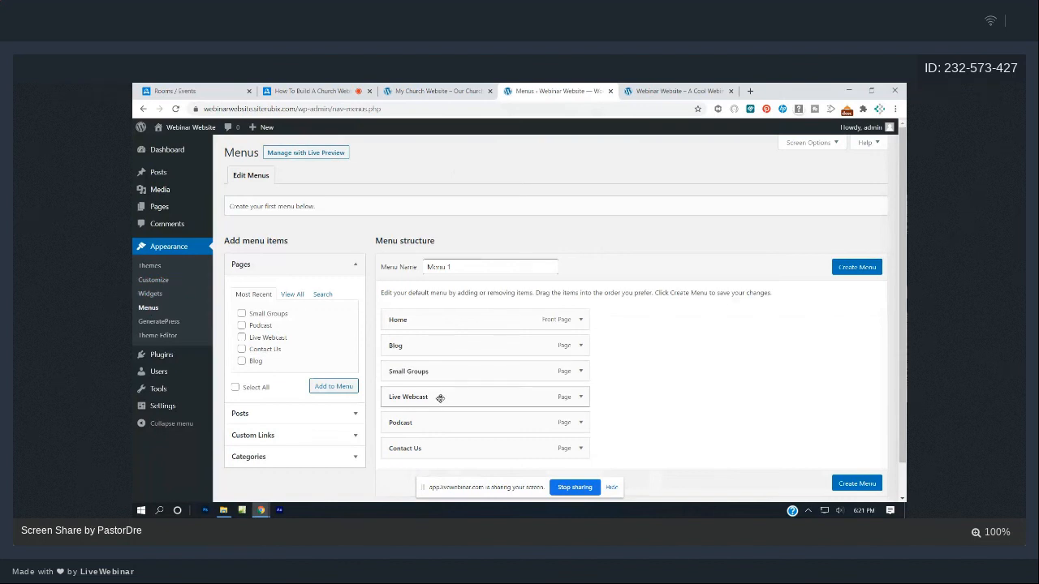
pyautogui.moveTo(440, 396); pyautogui.dragTo(425, 371)
pyautogui.moveTo(431, 422); pyautogui.dragTo(416, 396)
pyautogui.moveTo(426, 415)
pyautogui.mouseDown()
pyautogui.moveTo(408, 394)
pyautogui.moveTo(421, 399)
pyautogui.mouseUp()
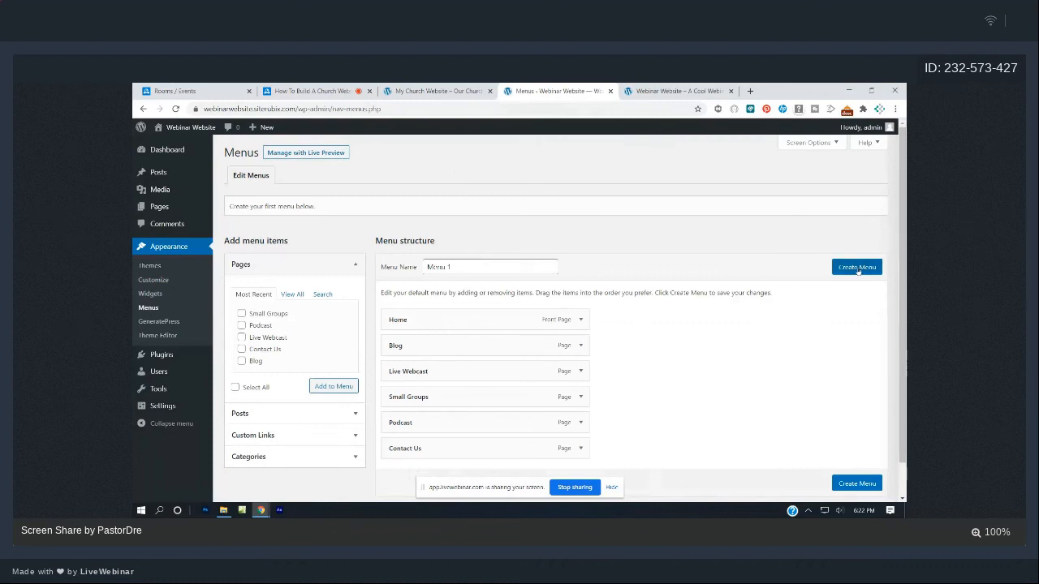
# - Create Menu 1, assign it to the Primary Menu location, and save it
pyautogui.click(858, 268)
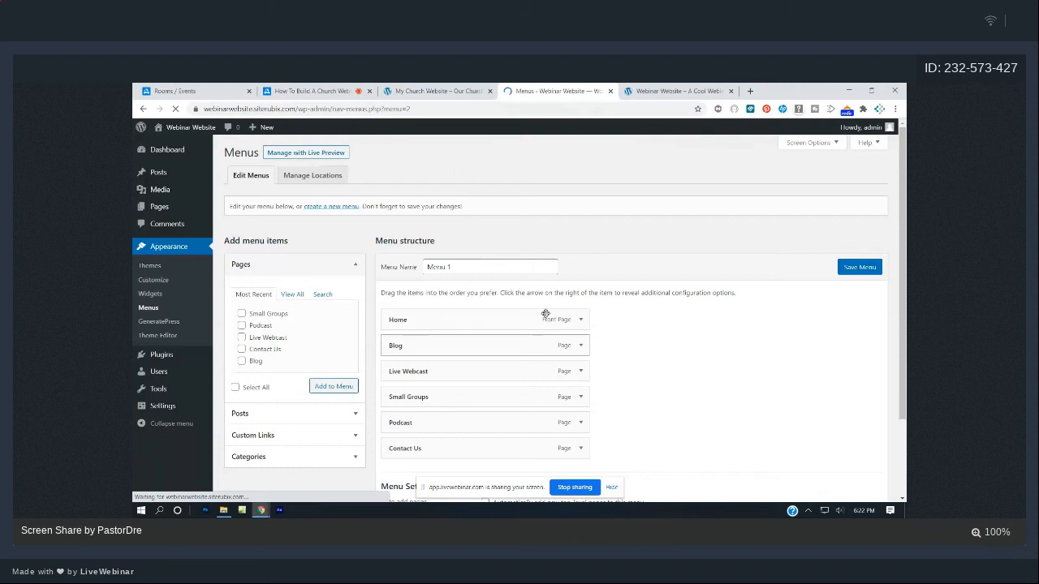
pyautogui.scroll(-3, 545, 313)
pyautogui.click(485, 419)
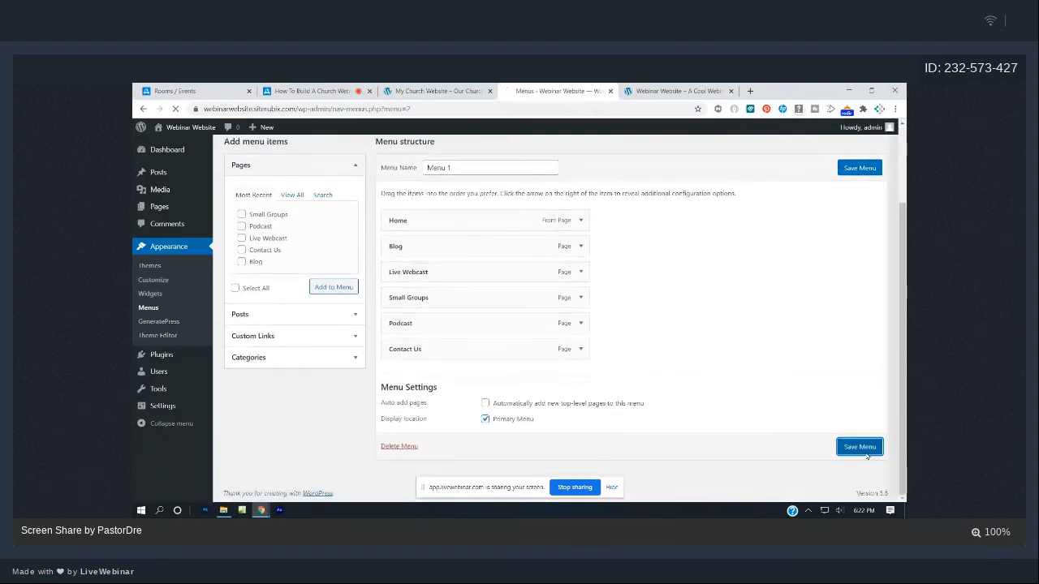
pyautogui.click(860, 446)
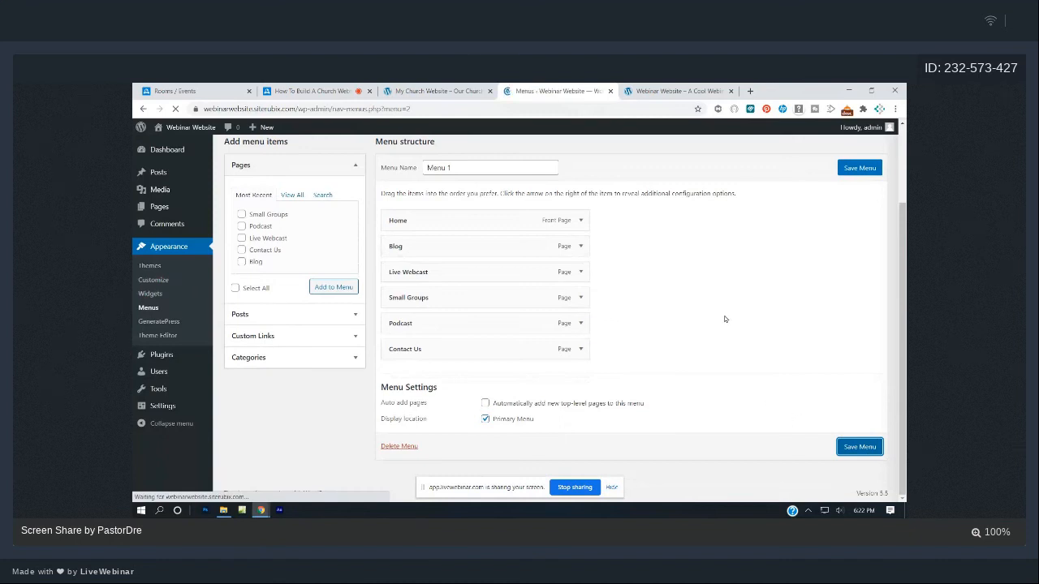
pyautogui.click(654, 90)
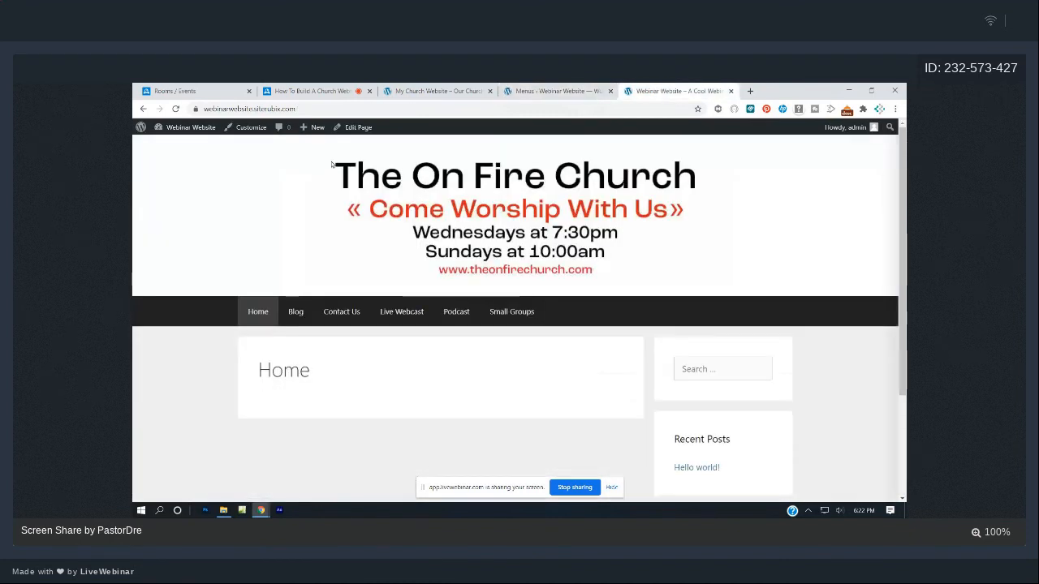
# - Reload the live Webinar Website to show the reordered navigation and compare it with the church example site
pyautogui.click(176, 109)
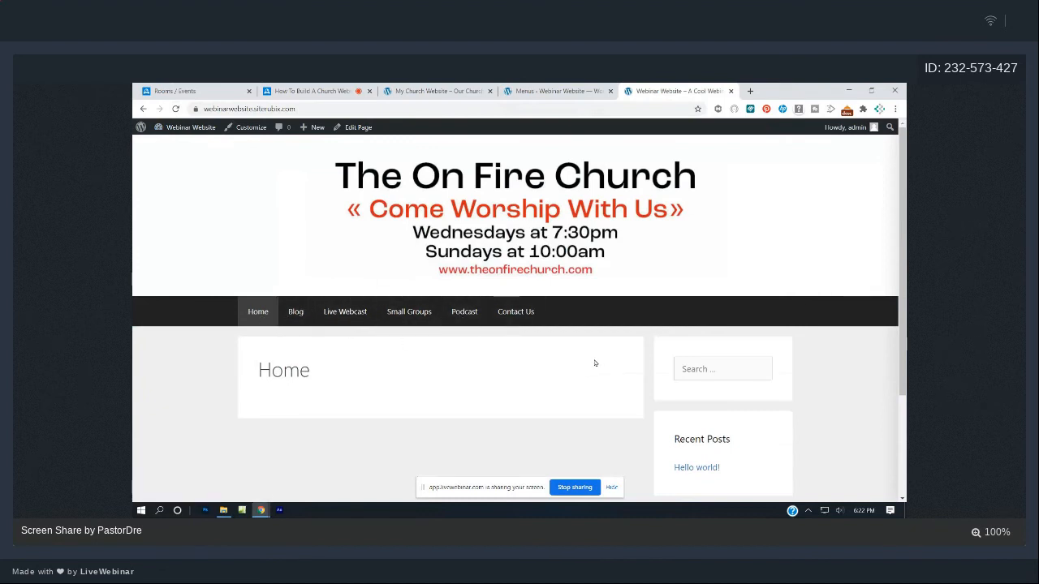
pyautogui.click(443, 92)
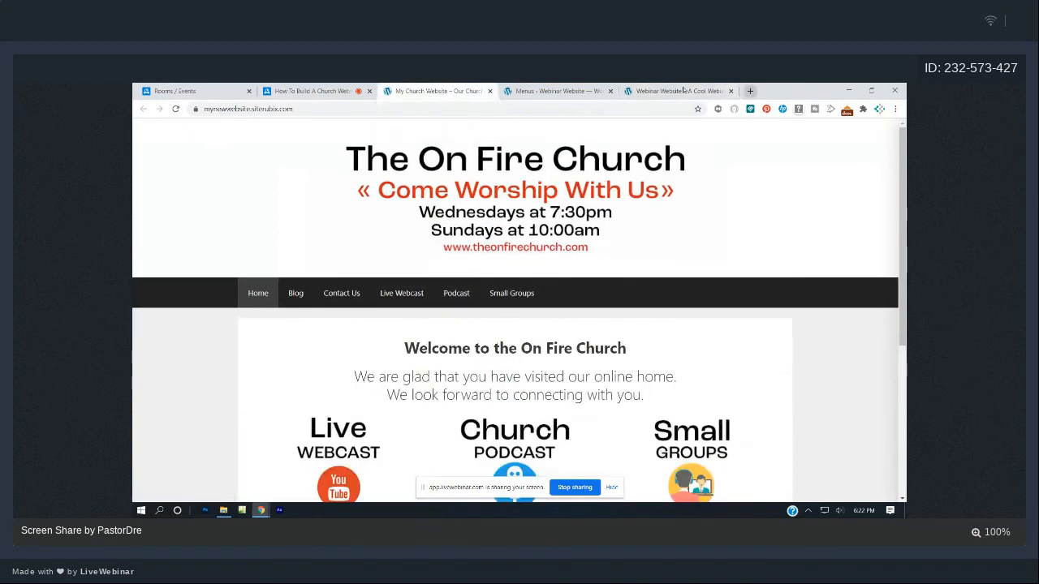
pyautogui.click(660, 88)
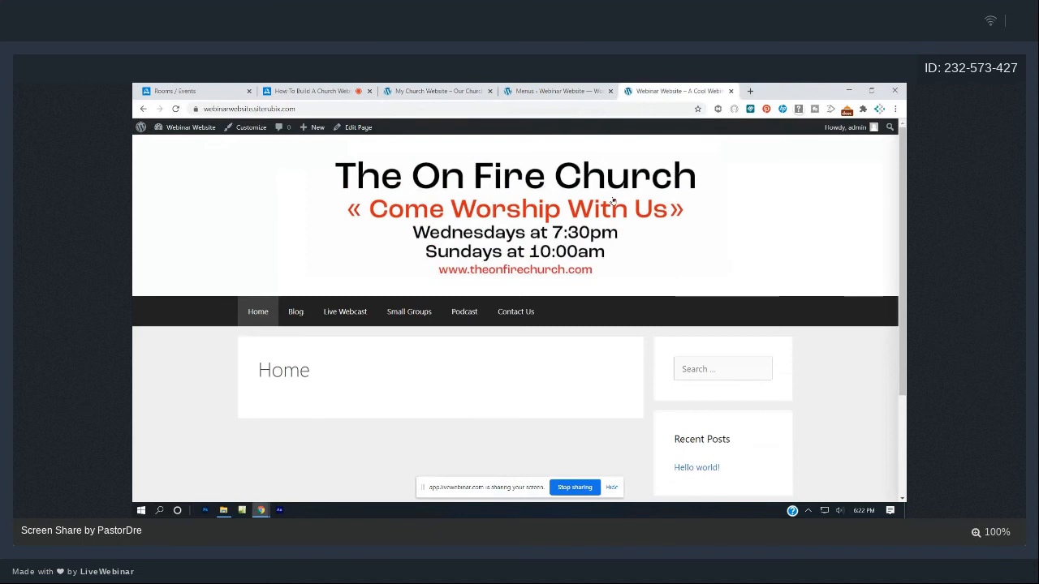
pyautogui.click(439, 89)
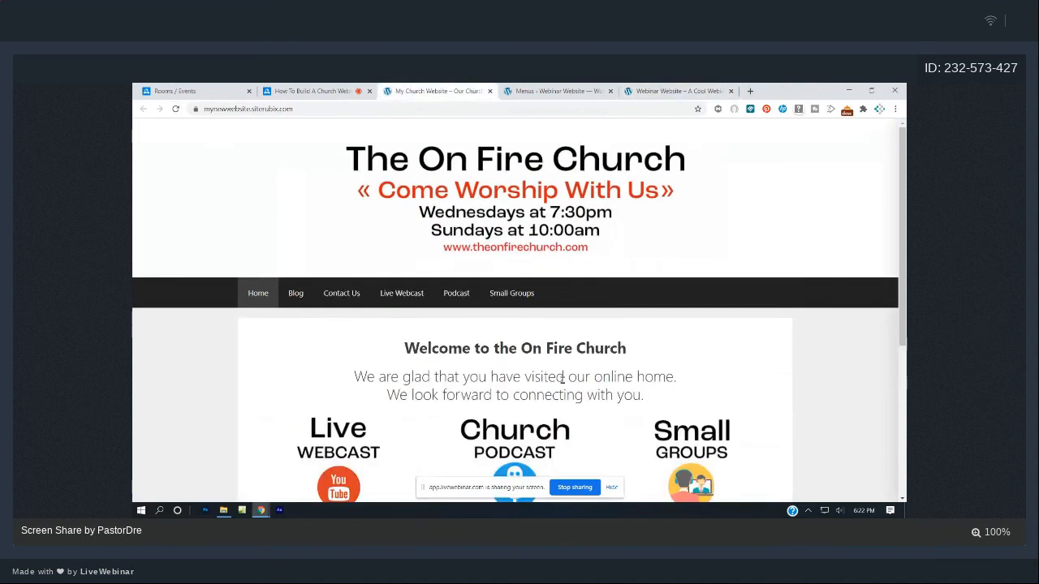
pyautogui.click(633, 88)
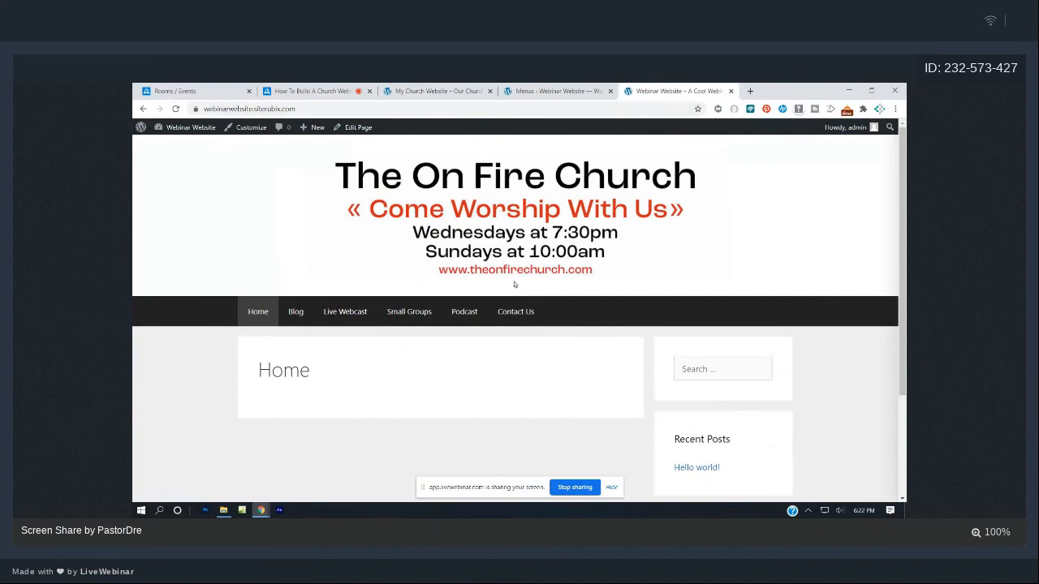
pyautogui.click(526, 89)
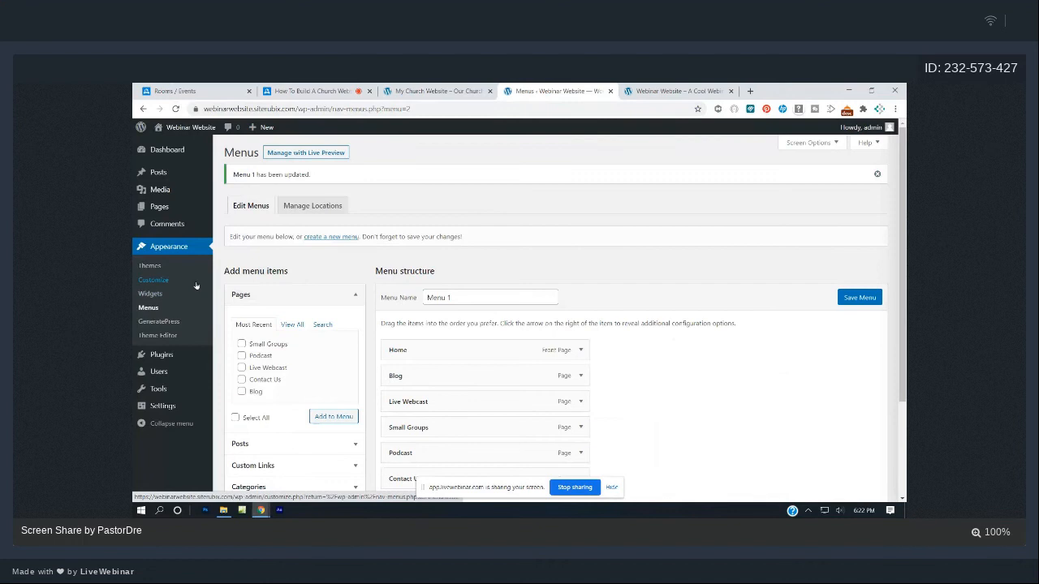
# - Disable the Home page's Content Title under Layout > Disable Elements and update the page
pyautogui.click(150, 208)
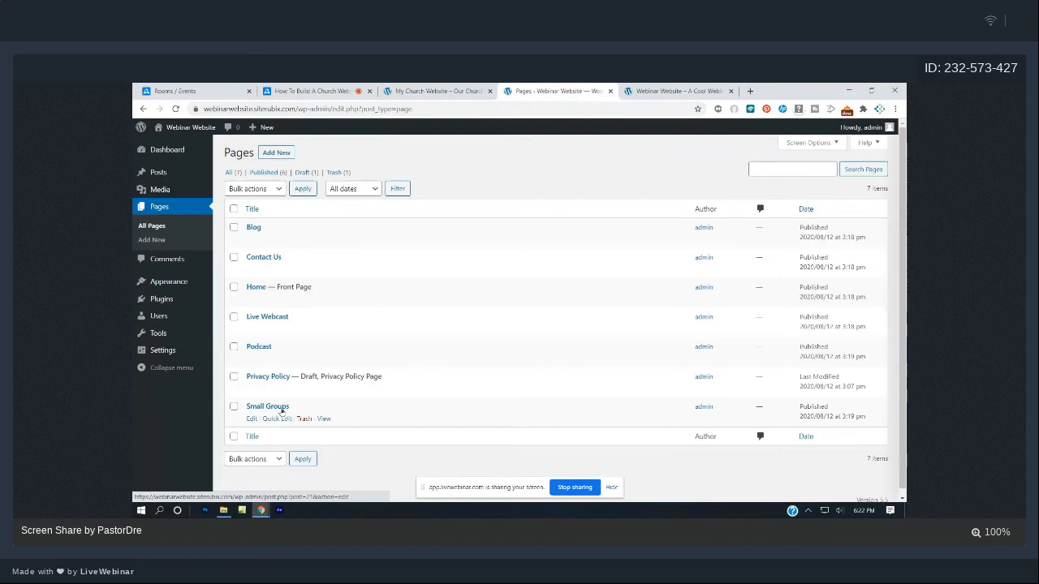
pyautogui.click(252, 300)
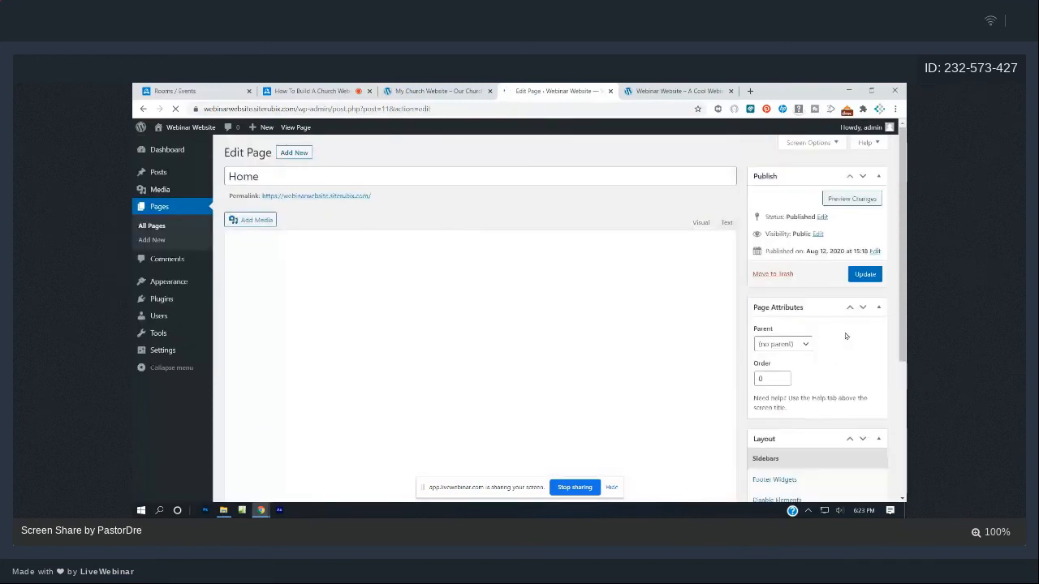
pyautogui.scroll(-5, 837, 352)
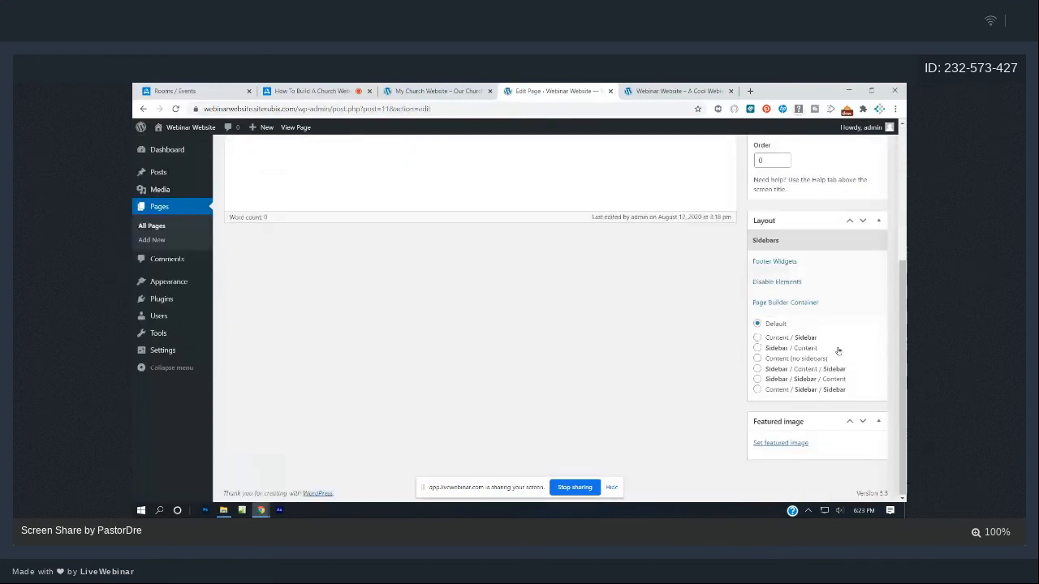
pyautogui.click(783, 284)
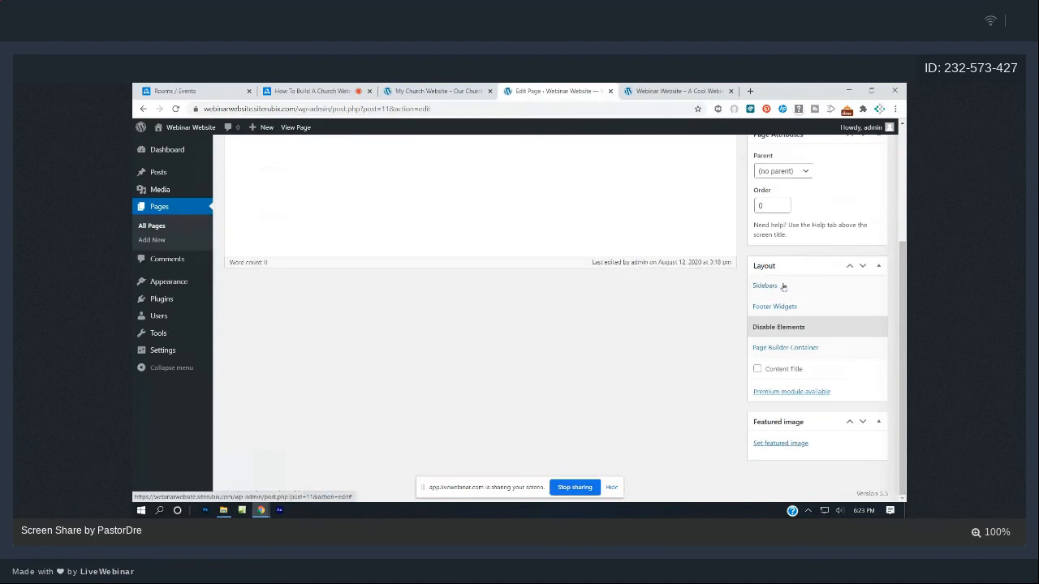
pyautogui.click(758, 369)
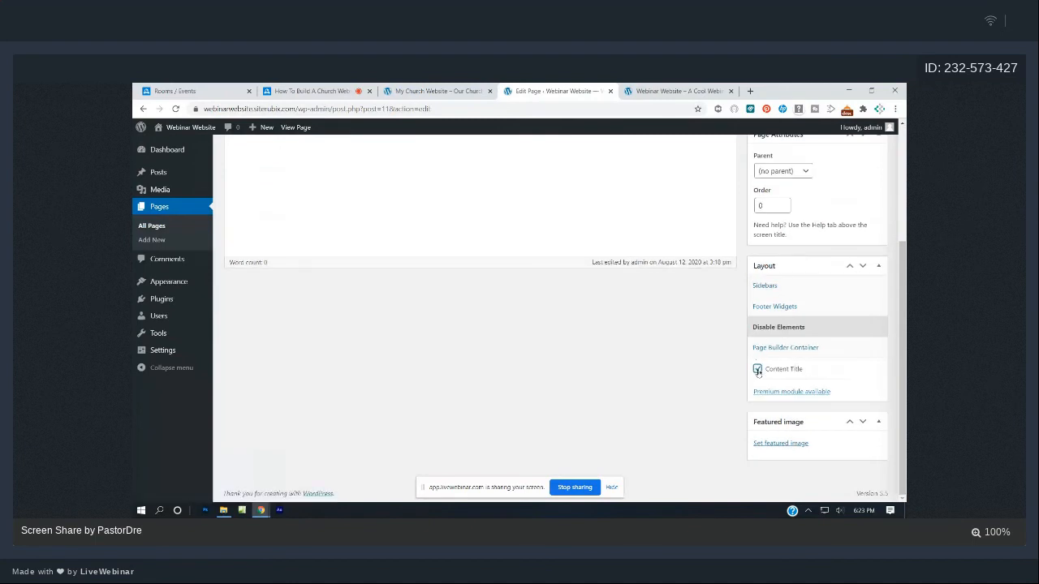
pyautogui.scroll(3, 812, 341)
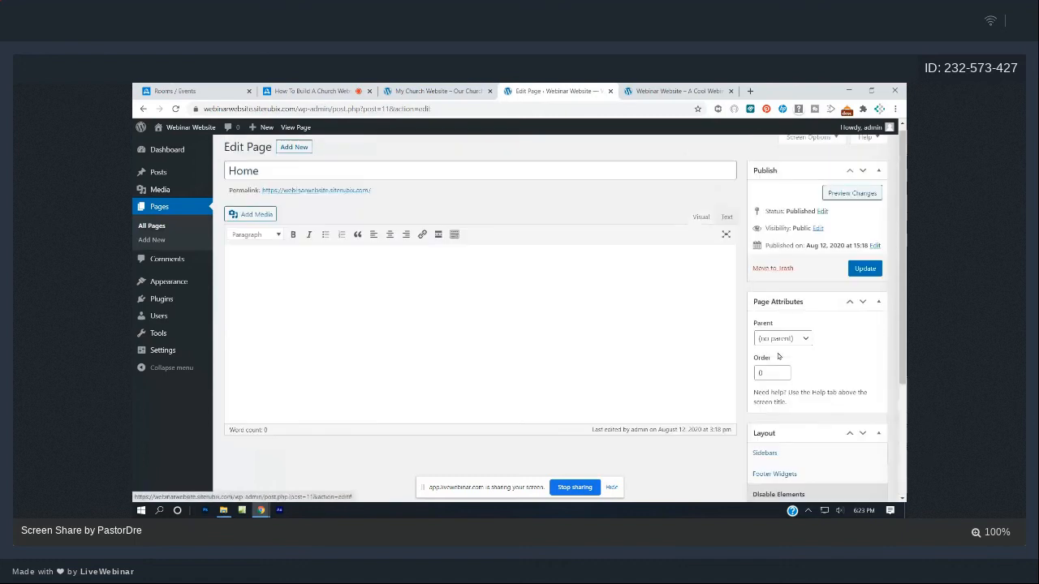
pyautogui.click(862, 276)
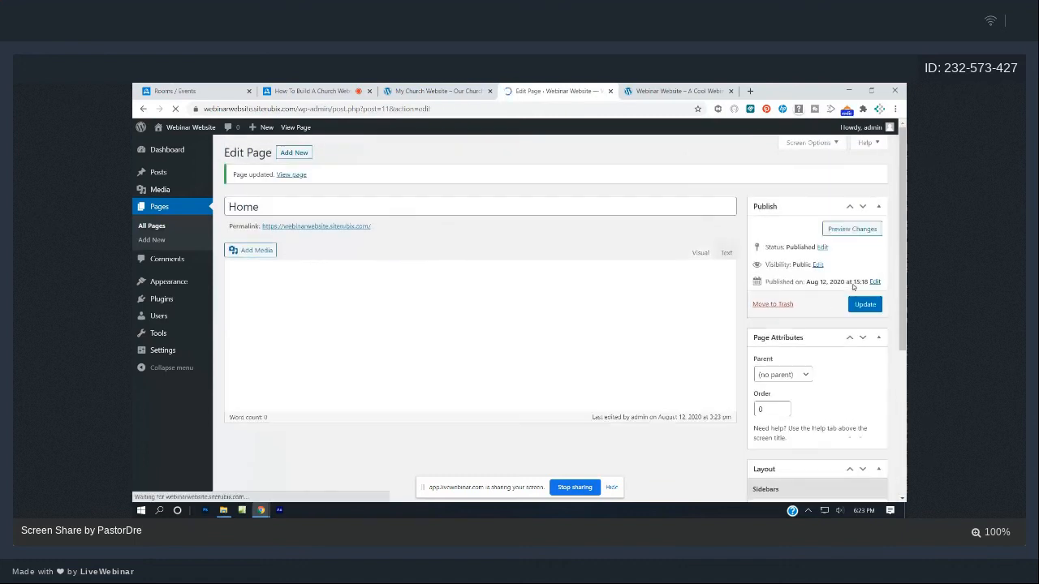
pyautogui.click(657, 88)
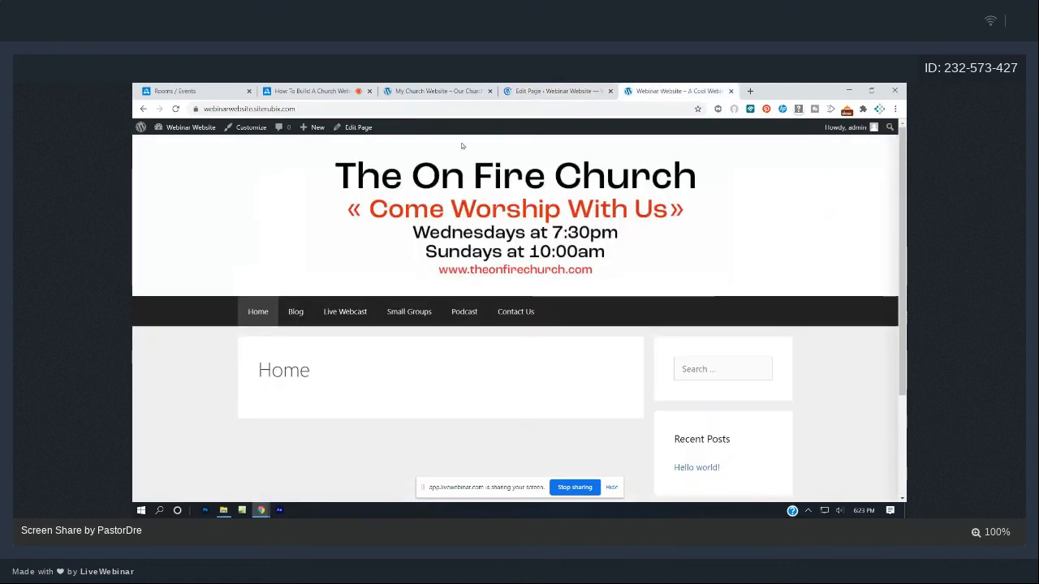
# - Reload the live Webinar Website to confirm the Home heading no longer appears
pyautogui.click(175, 108)
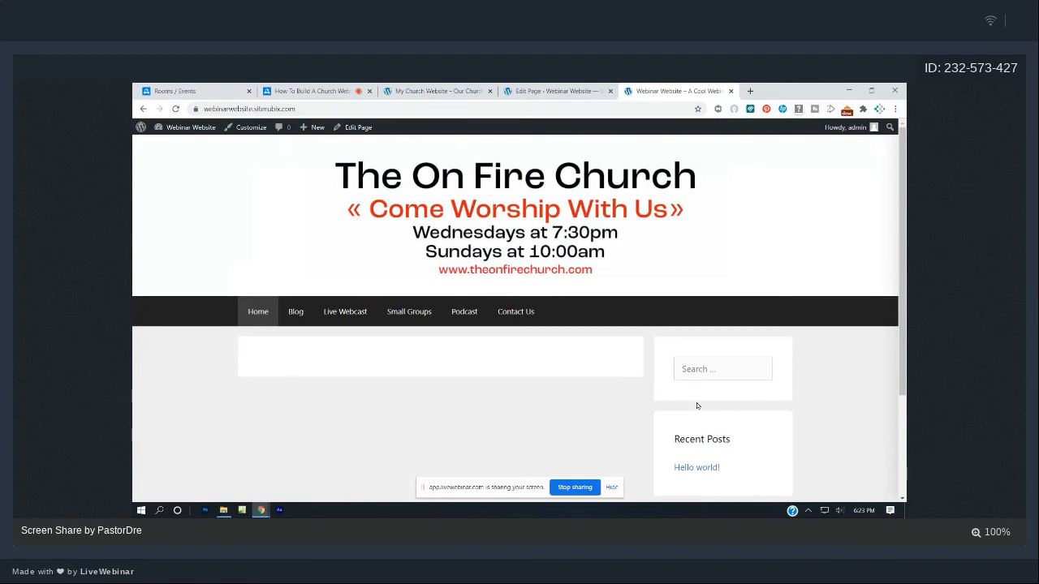
# - Browse the Home page's Layout box, expanding Disable Elements and page builder container options
pyautogui.click(558, 89)
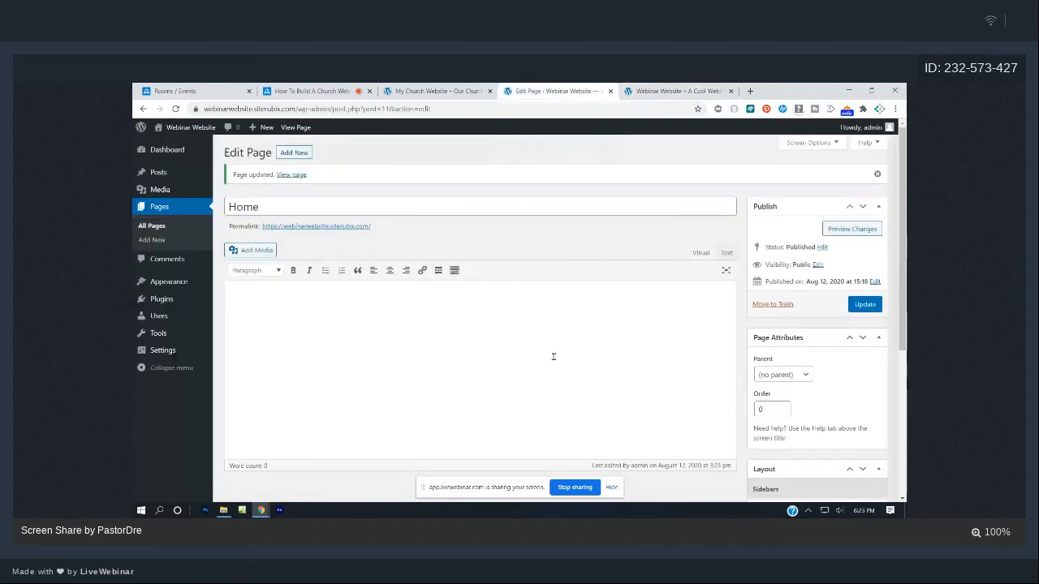
pyautogui.scroll(-3, 552, 357)
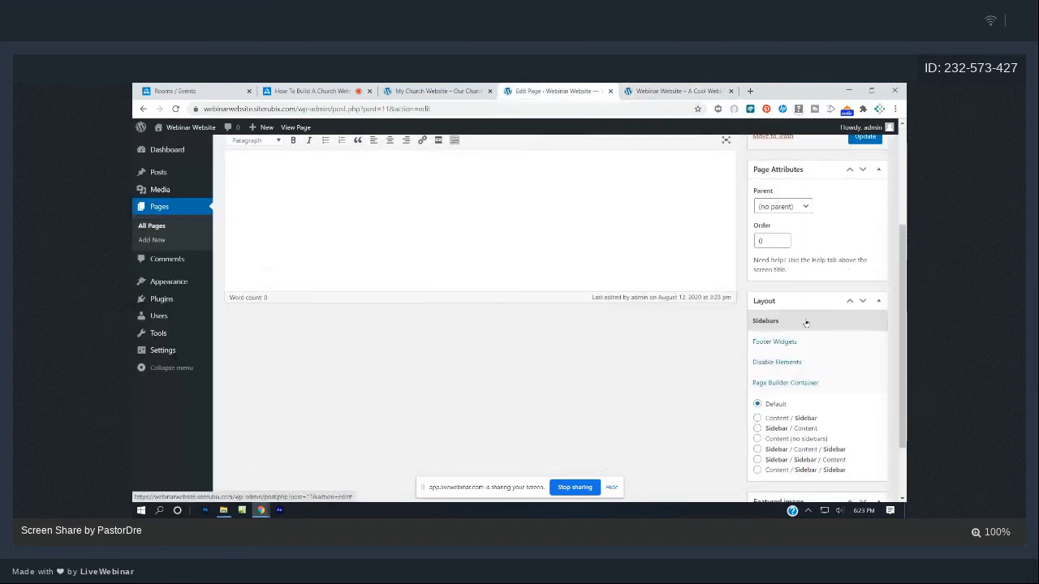
pyautogui.scroll(-1, 828, 357)
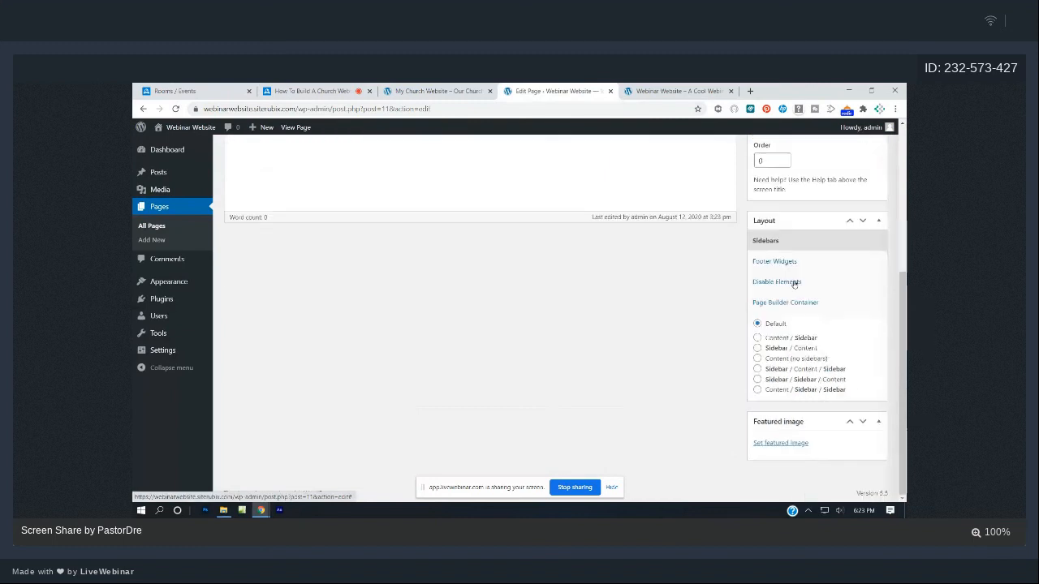
pyautogui.click(791, 282)
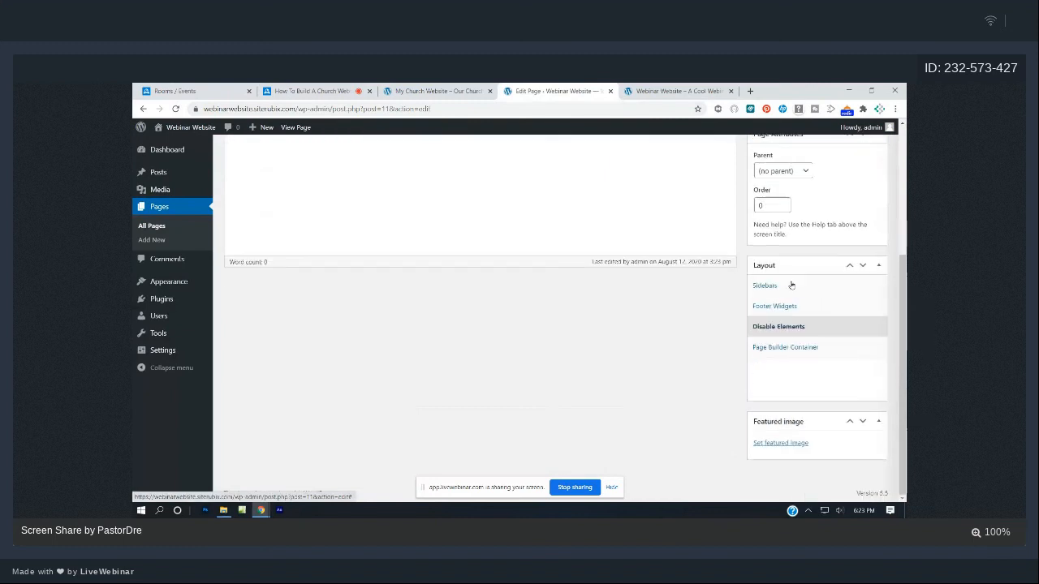
pyautogui.click(791, 349)
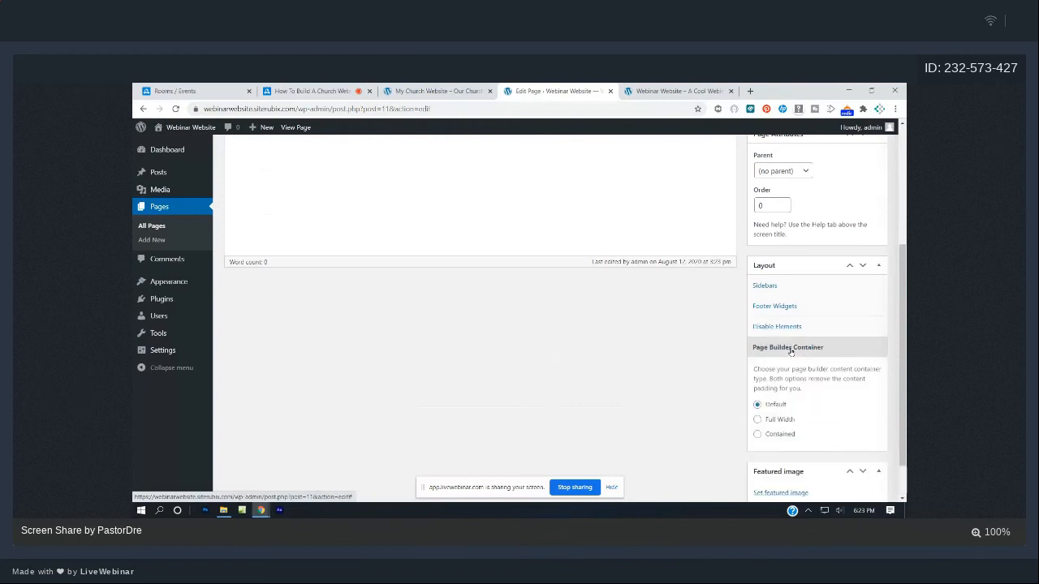
pyautogui.scroll(1, 790, 352)
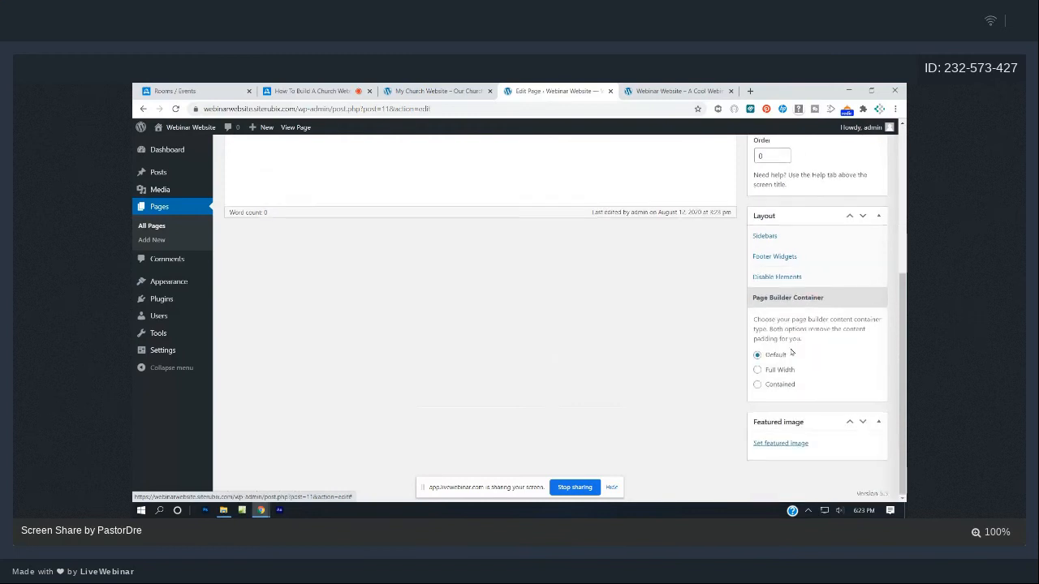
pyautogui.scroll(-1, 791, 355)
pyautogui.scroll(1, 789, 357)
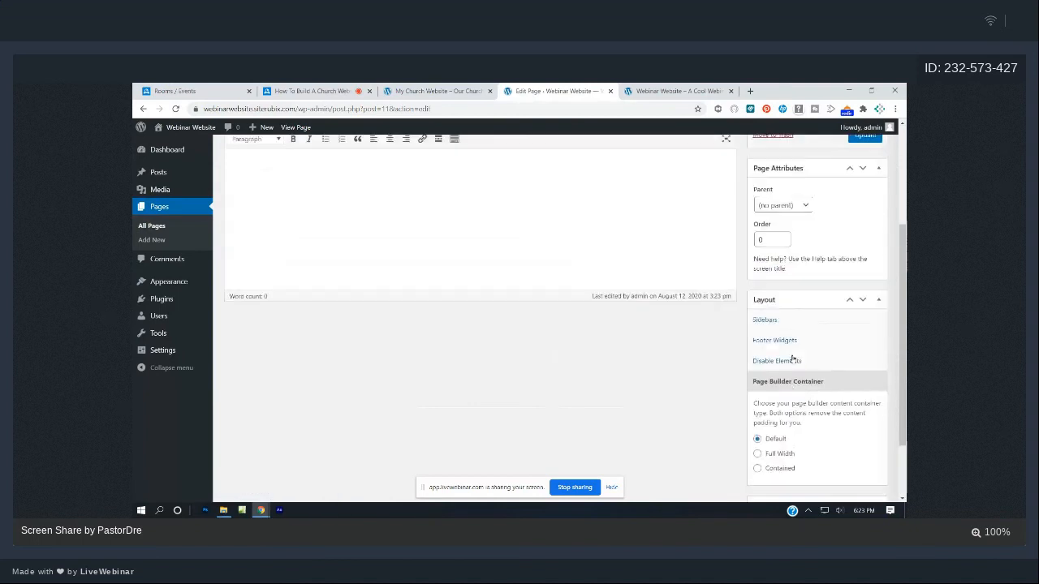
# - Choose the Content (no sidebars) sidebar layout and update the Home page
pyautogui.click(766, 320)
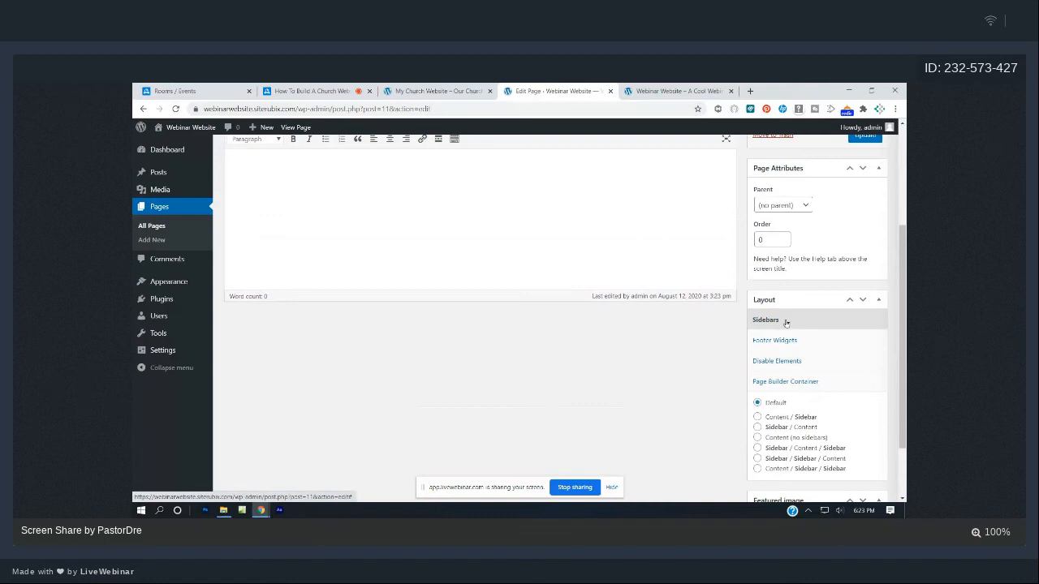
pyautogui.click(789, 383)
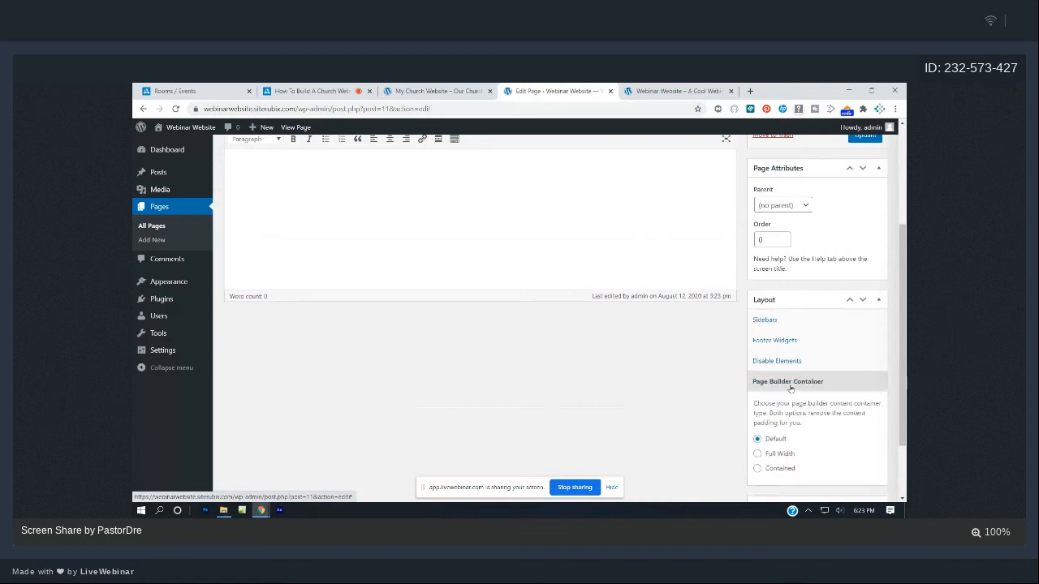
pyautogui.click(777, 322)
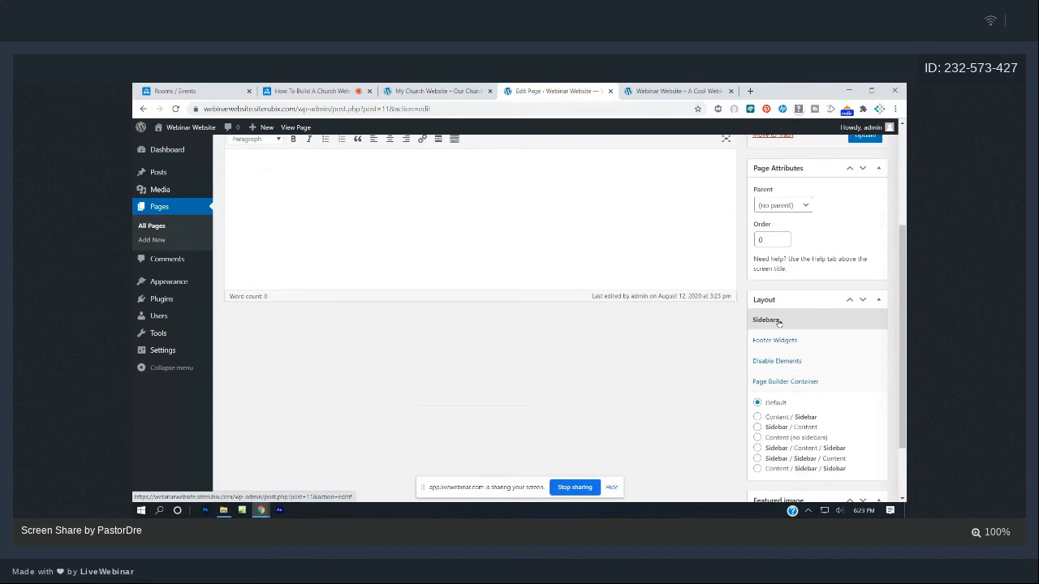
pyautogui.scroll(-1, 777, 322)
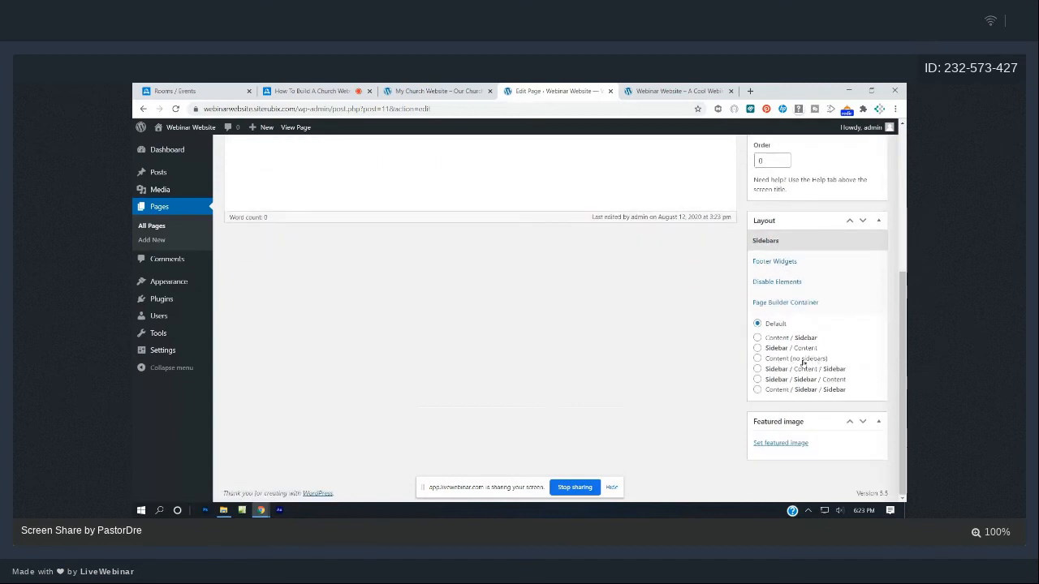
pyautogui.click(757, 359)
pyautogui.scroll(5, 757, 364)
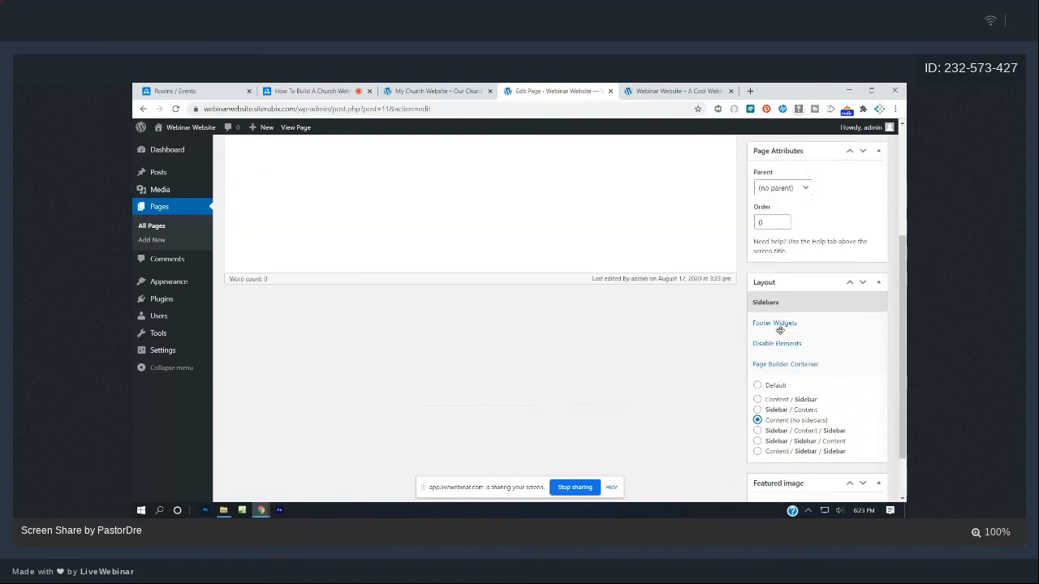
pyautogui.click(864, 303)
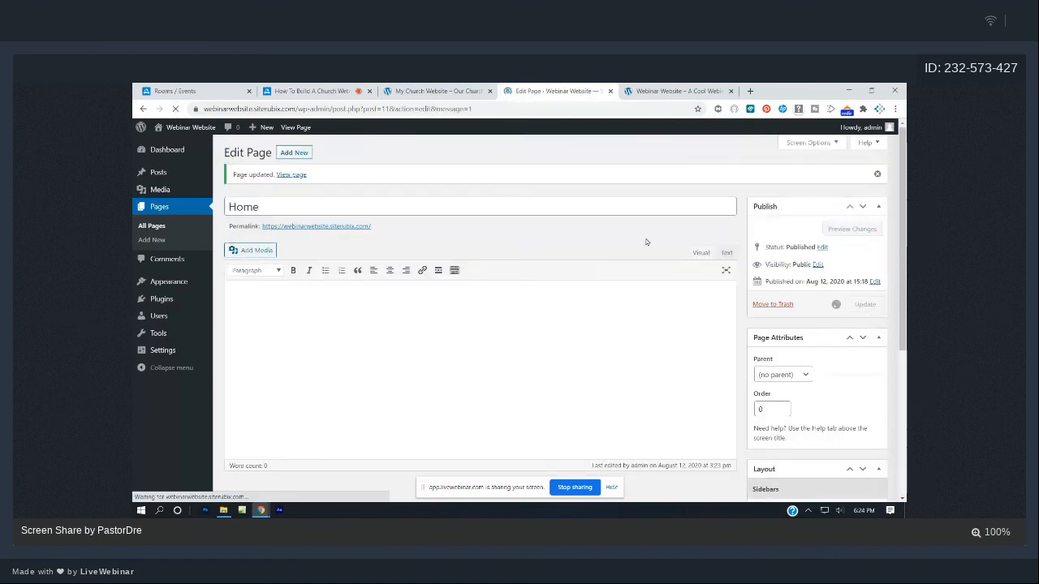
pyautogui.click(662, 90)
pyautogui.click(175, 109)
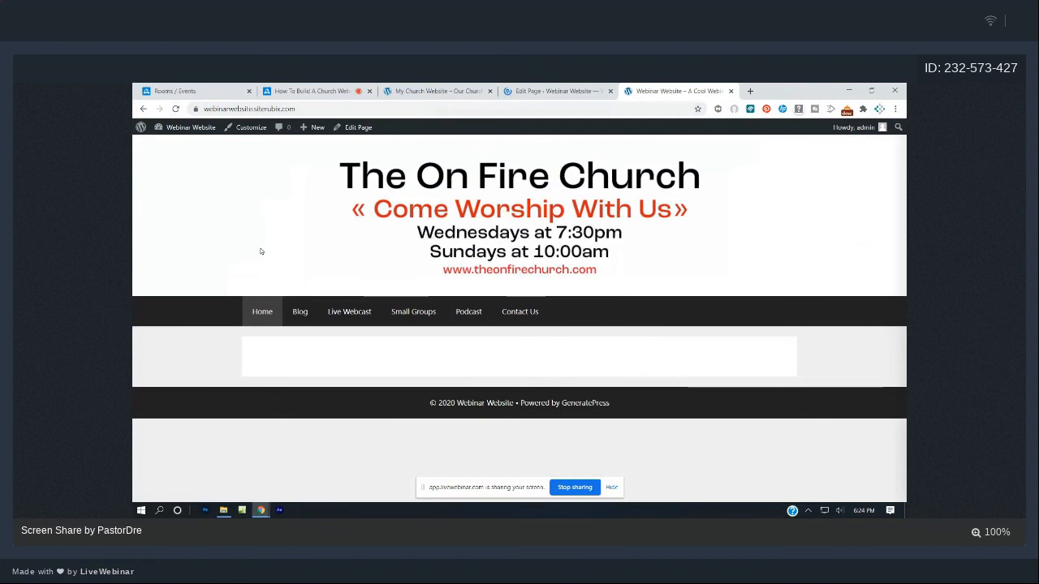
pyautogui.click(442, 89)
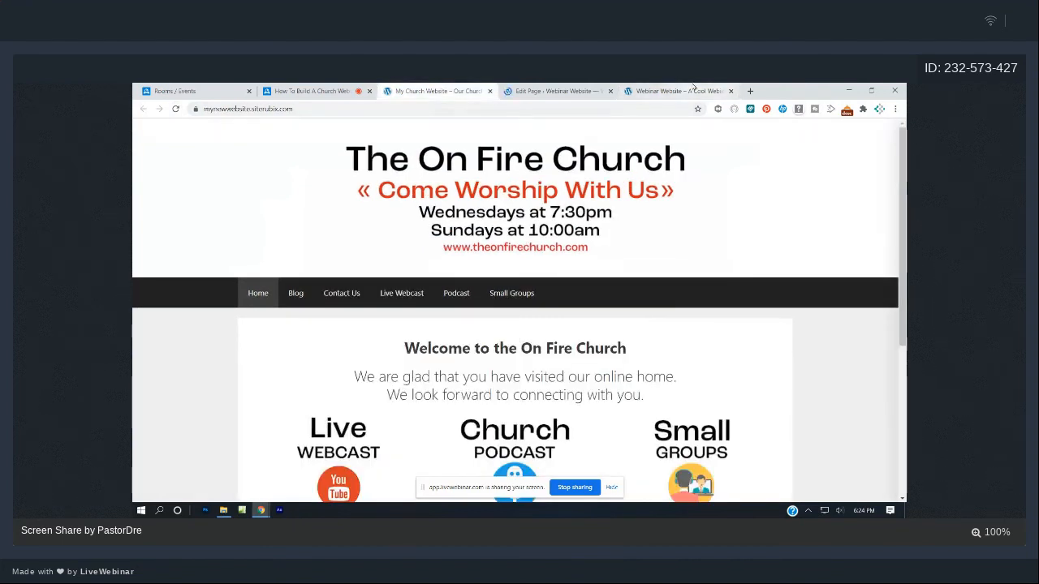
pyautogui.click(693, 89)
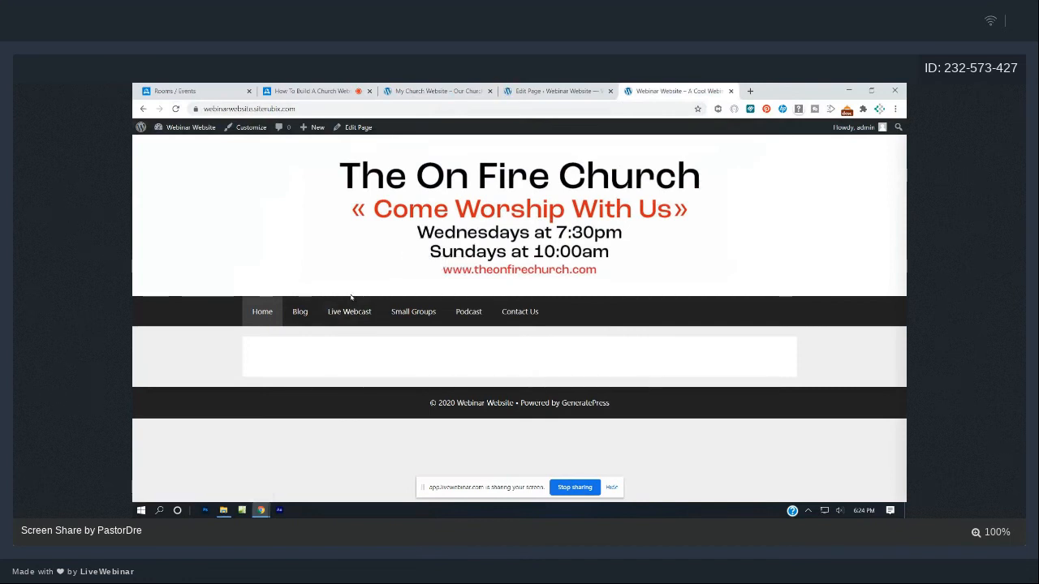
pyautogui.click(444, 91)
pyautogui.click(532, 91)
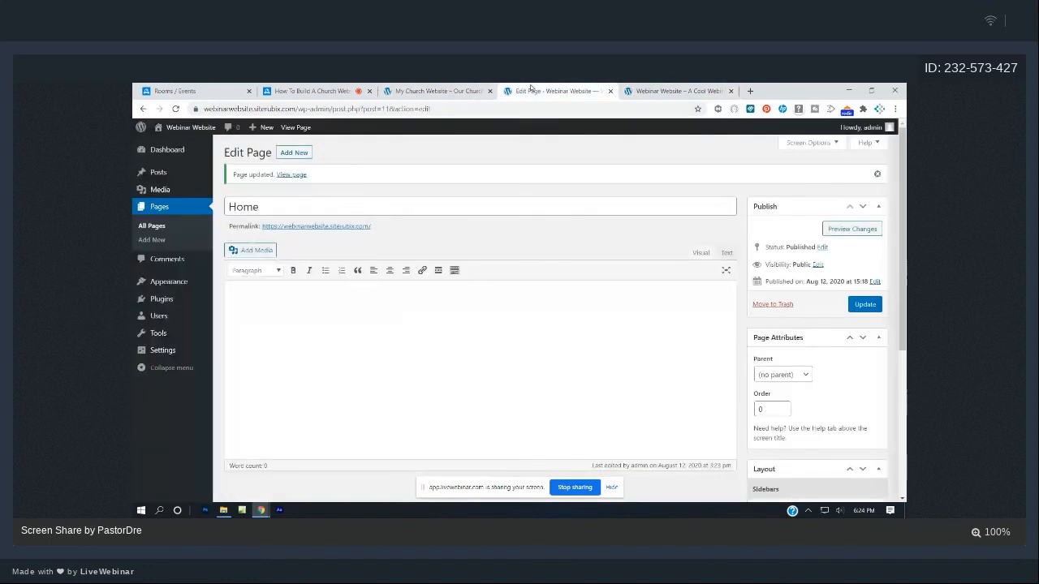
# - In Settings > Writing, make Block editor the default, allow switching editors, and save
pyautogui.click(169, 151)
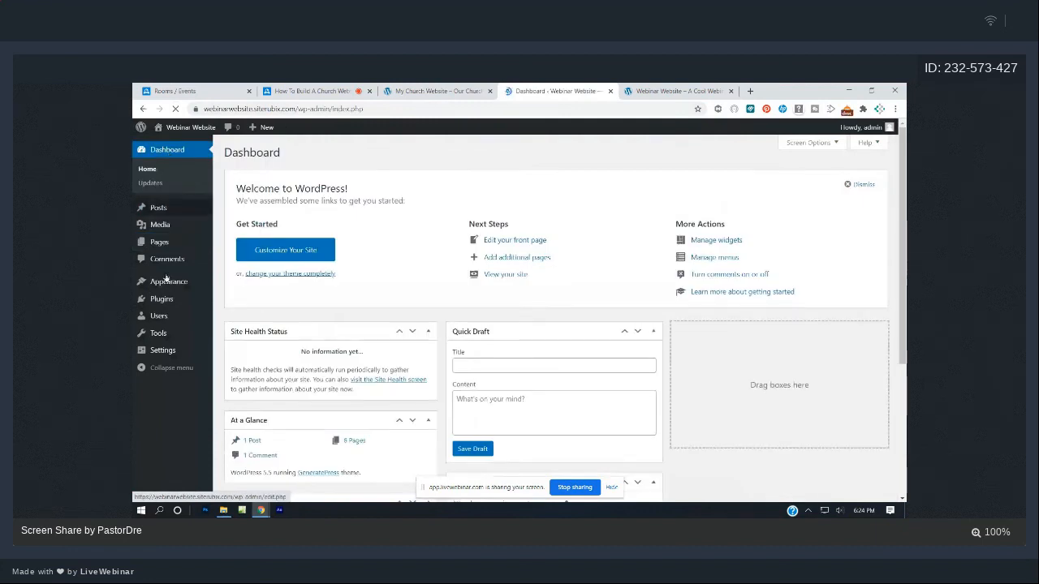
pyautogui.click(162, 349)
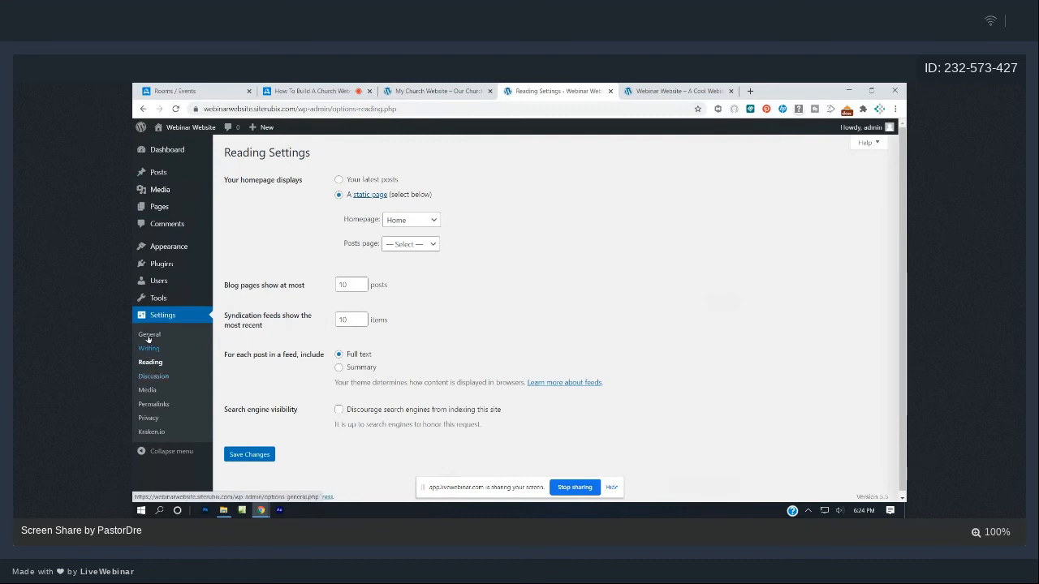
pyautogui.click(148, 337)
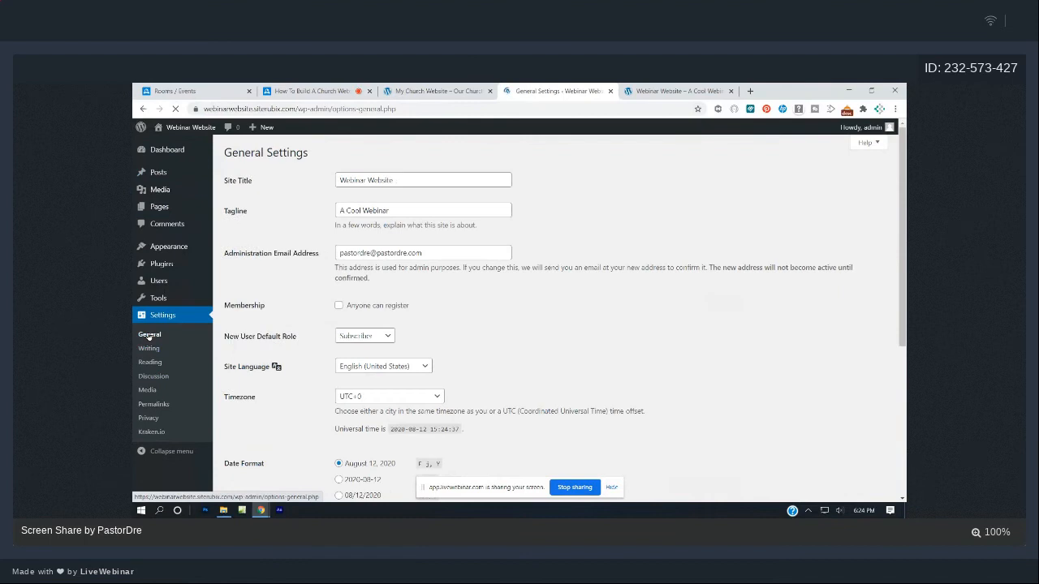
pyautogui.click(147, 349)
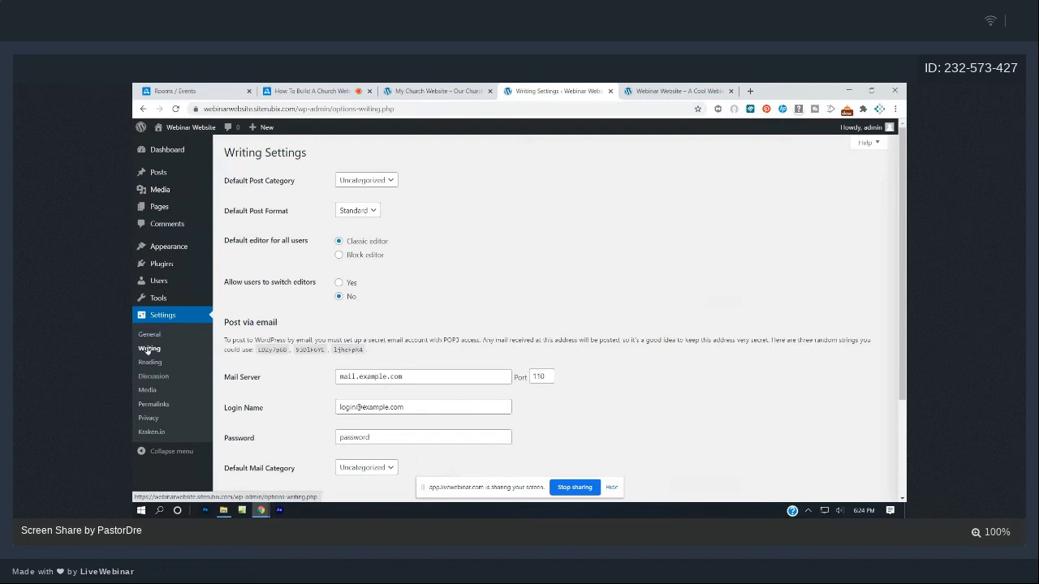
pyautogui.click(340, 256)
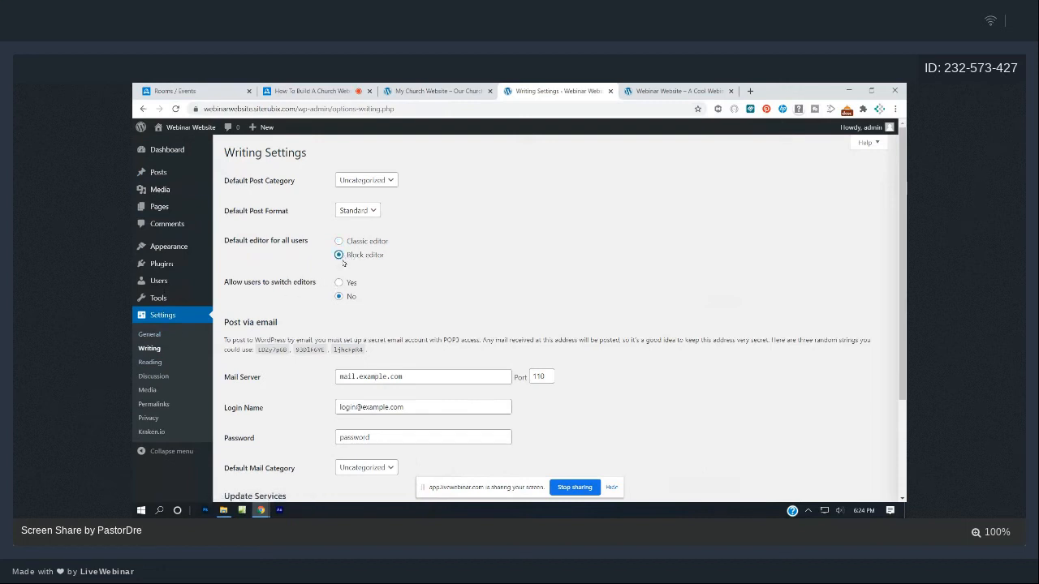
pyautogui.click(339, 284)
pyautogui.scroll(-3, 605, 335)
pyautogui.click(263, 453)
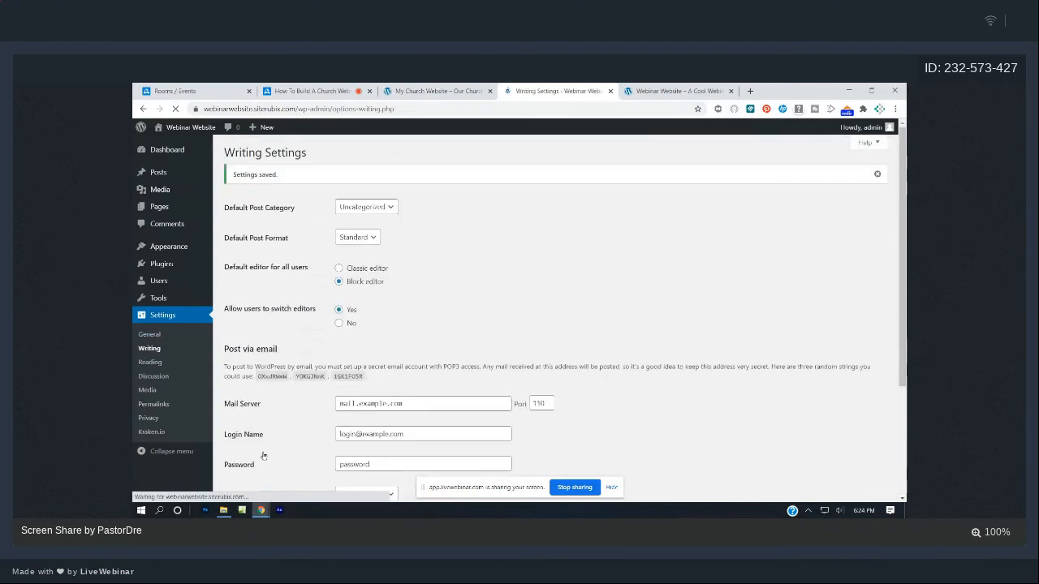
# - Compare the live Webinar Website with the reference church site's welcome section
pyautogui.click(643, 93)
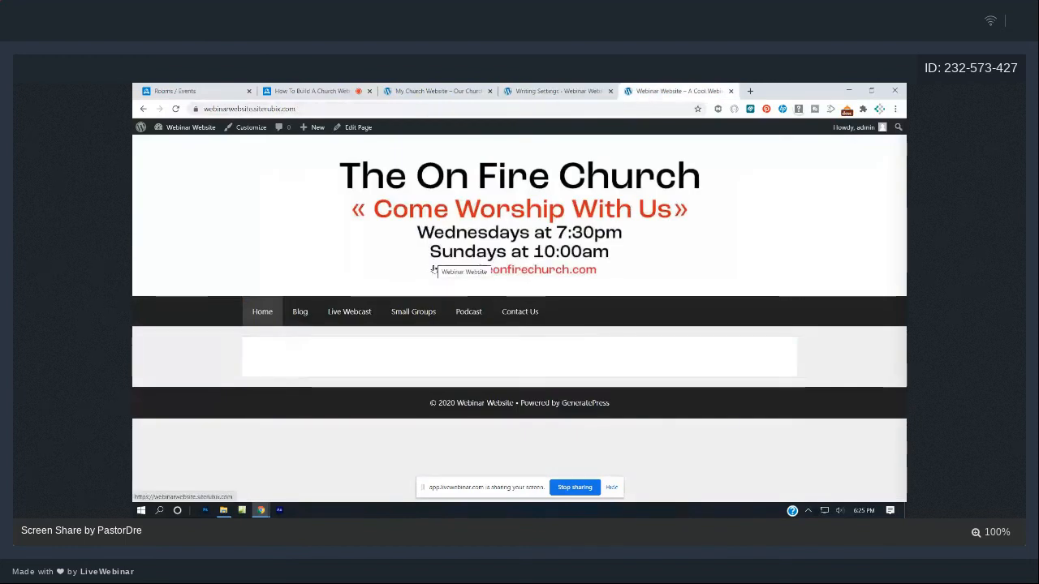
pyautogui.click(444, 90)
pyautogui.scroll(-2, 580, 283)
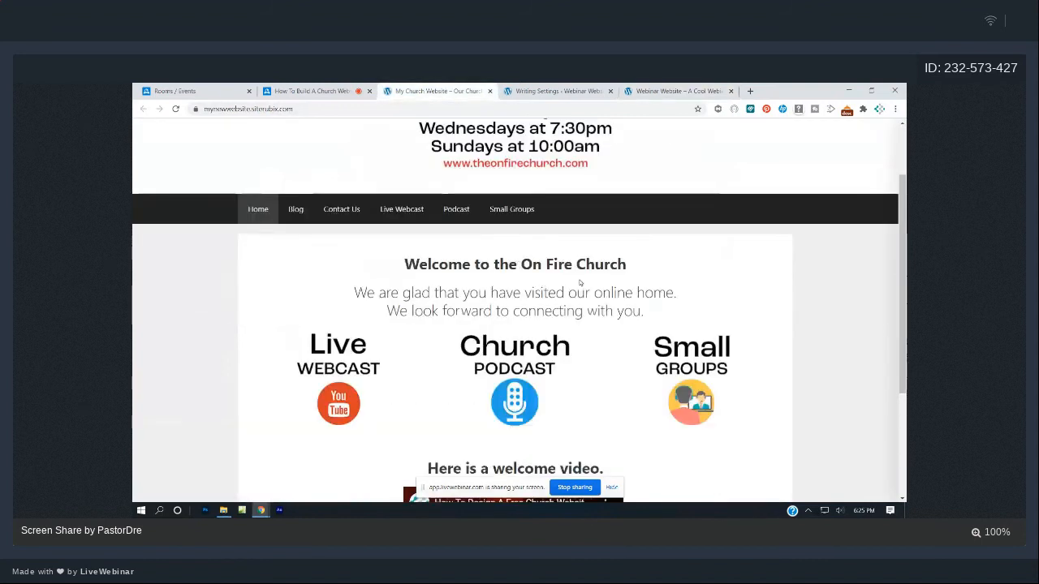
pyautogui.scroll(2, 579, 283)
pyautogui.click(678, 90)
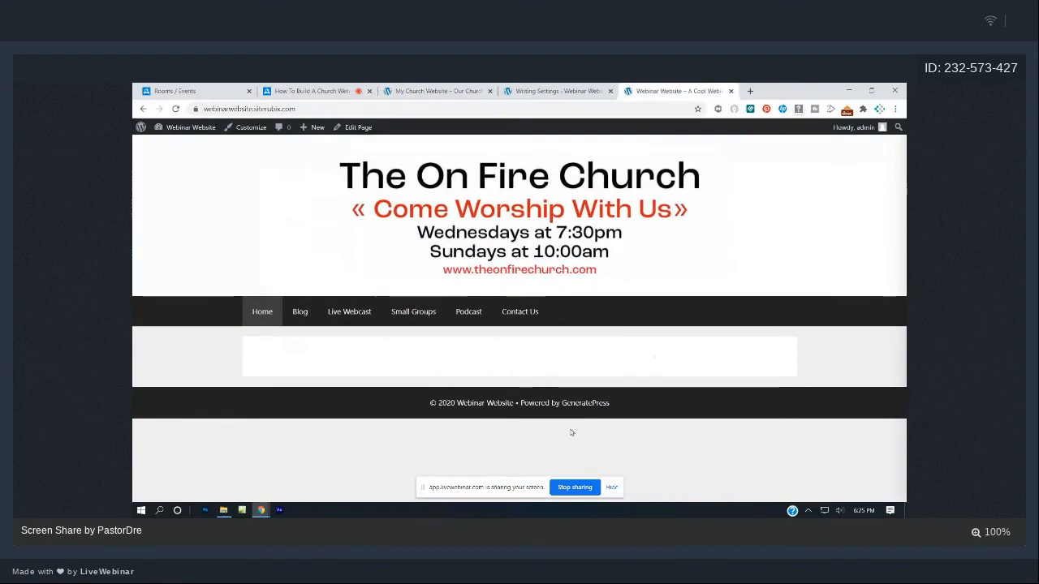
pyautogui.click(439, 91)
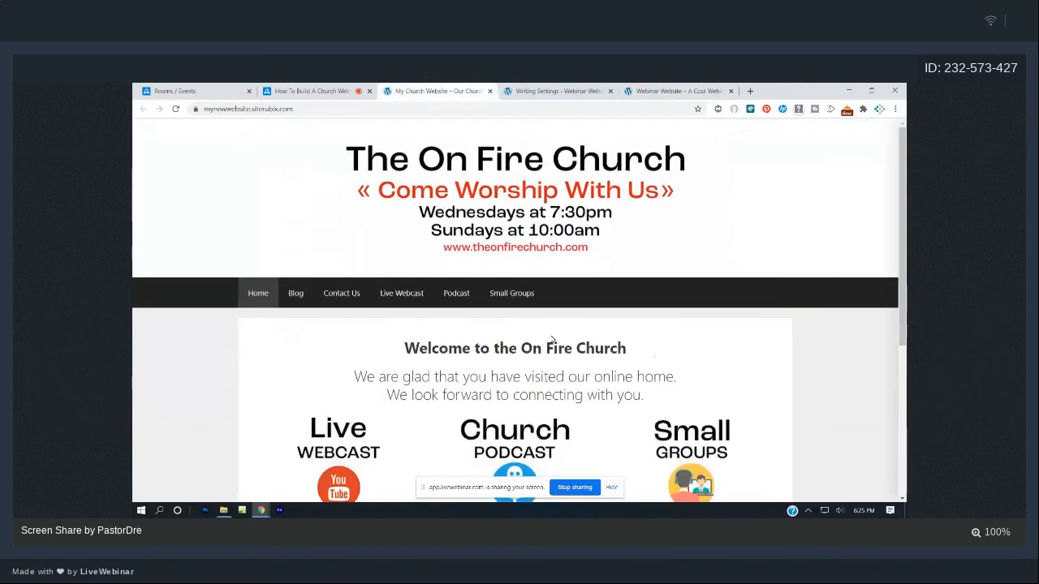
pyautogui.click(515, 90)
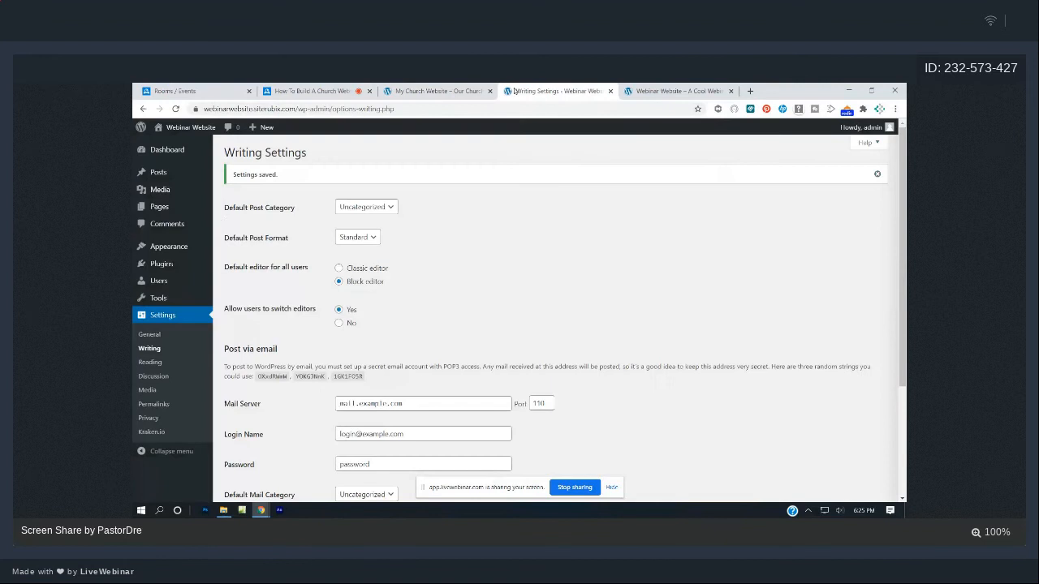
# - Edit the Home page from the Pages list in the block editor and close the welcome guide
pyautogui.click(163, 210)
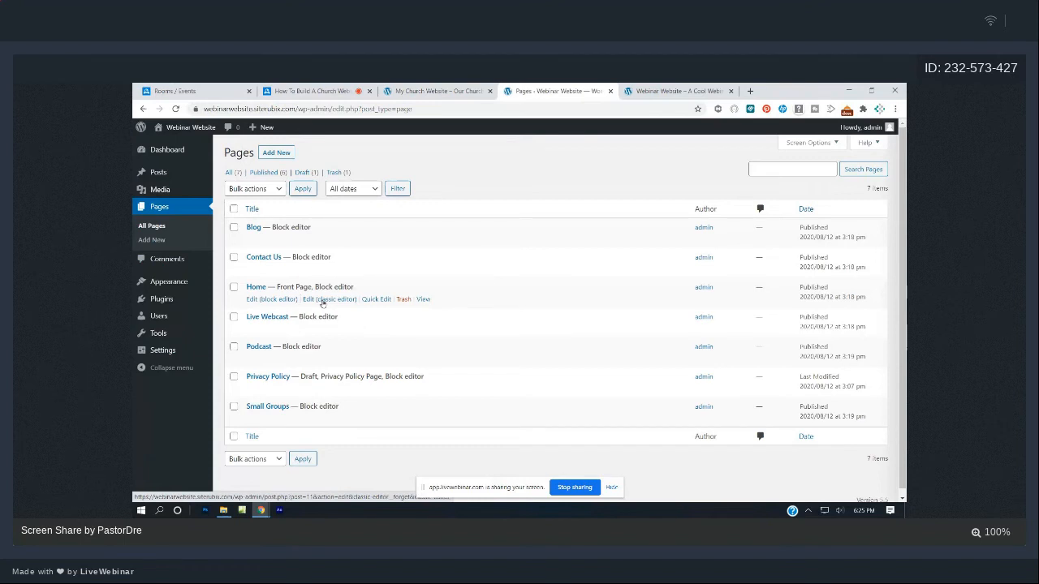
pyautogui.click(261, 299)
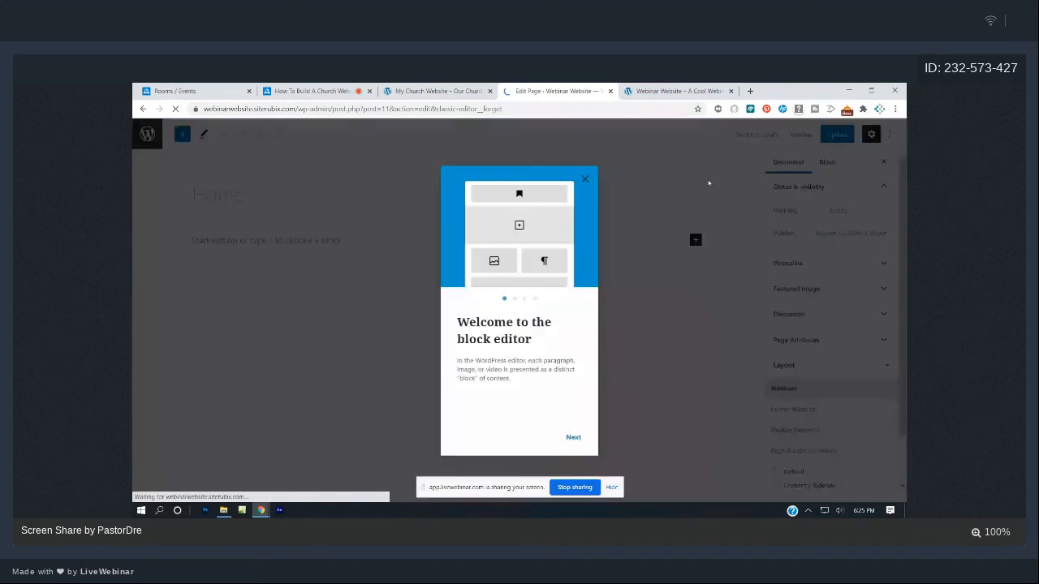
pyautogui.click(584, 178)
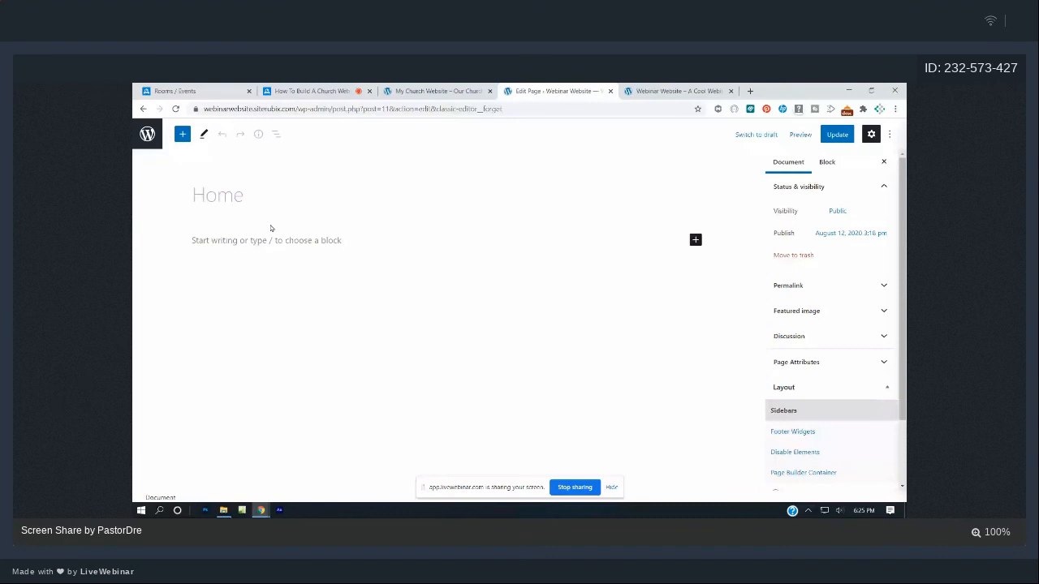
# - Copy the heading 'Welcome to the On Fire Church' from the reference church website
pyautogui.click(439, 91)
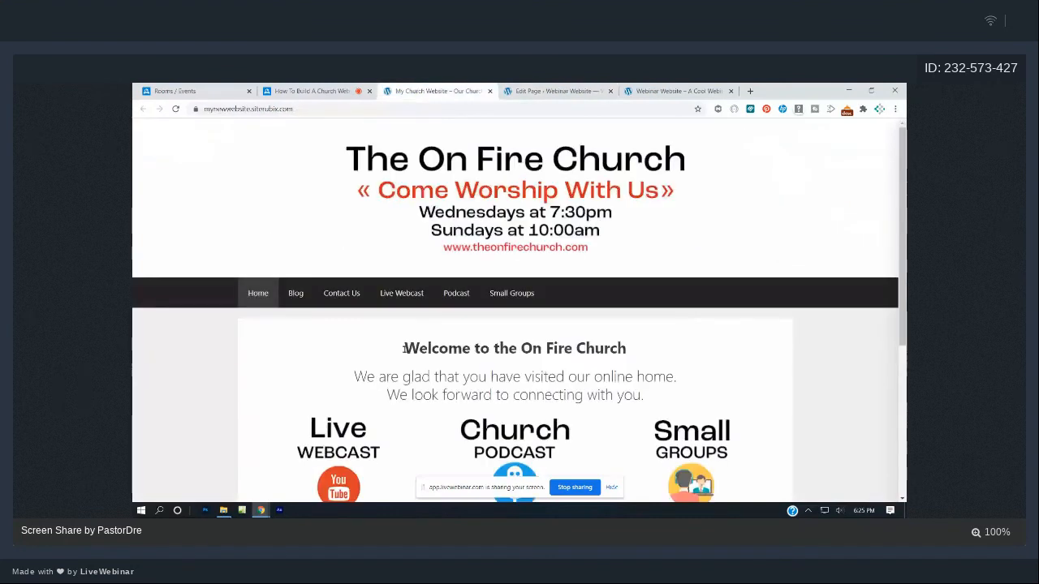
pyautogui.moveTo(404, 348); pyautogui.dragTo(624, 354)
pyautogui.hotkey('ctrl', 'c')
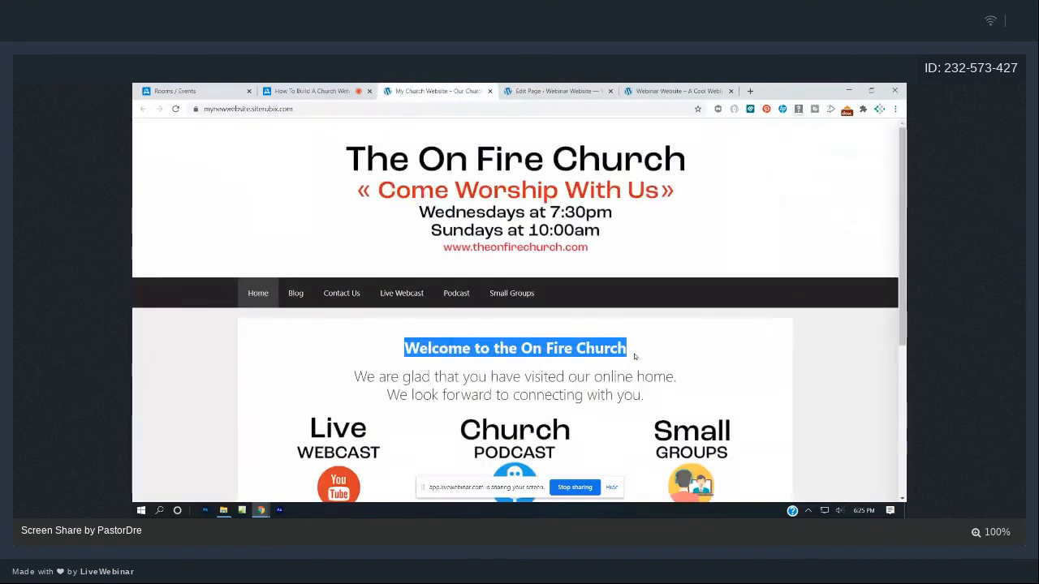
pyautogui.click(556, 91)
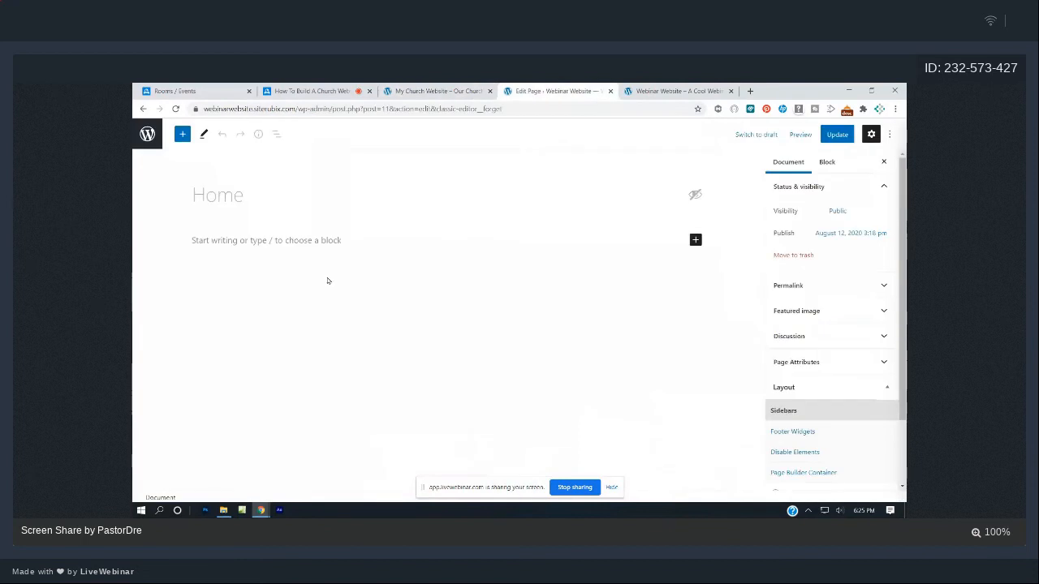
# - Paste the welcome line into the Home page's empty paragraph, update the page, and view the live site
pyautogui.click(206, 237)
pyautogui.write('hi')
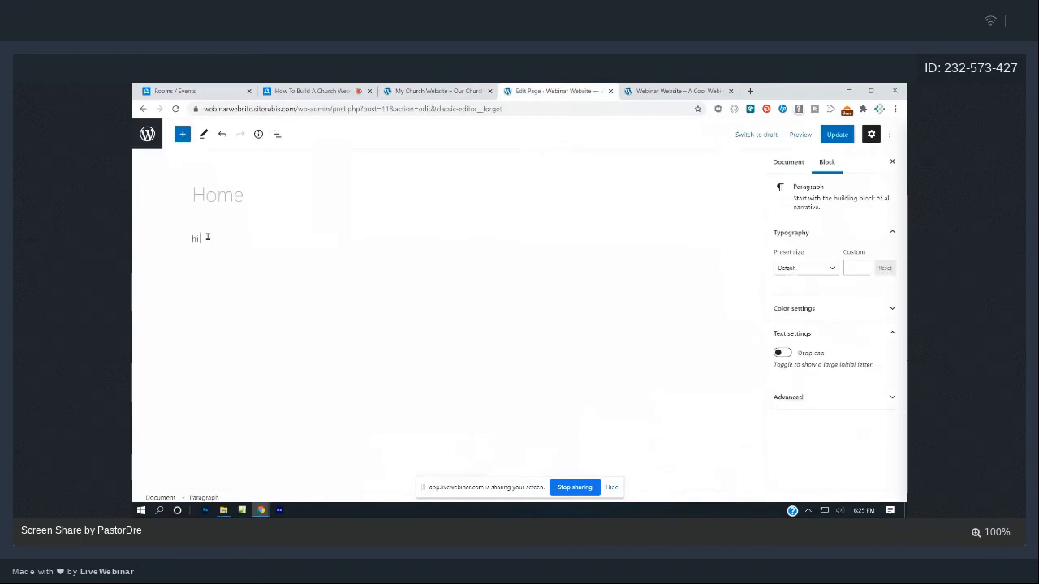
pyautogui.write(' there')
pyautogui.press('BackSpace')
pyautogui.press('BackSpace')
pyautogui.press('BackSpace')
pyautogui.hotkey('ctrl', 'v')
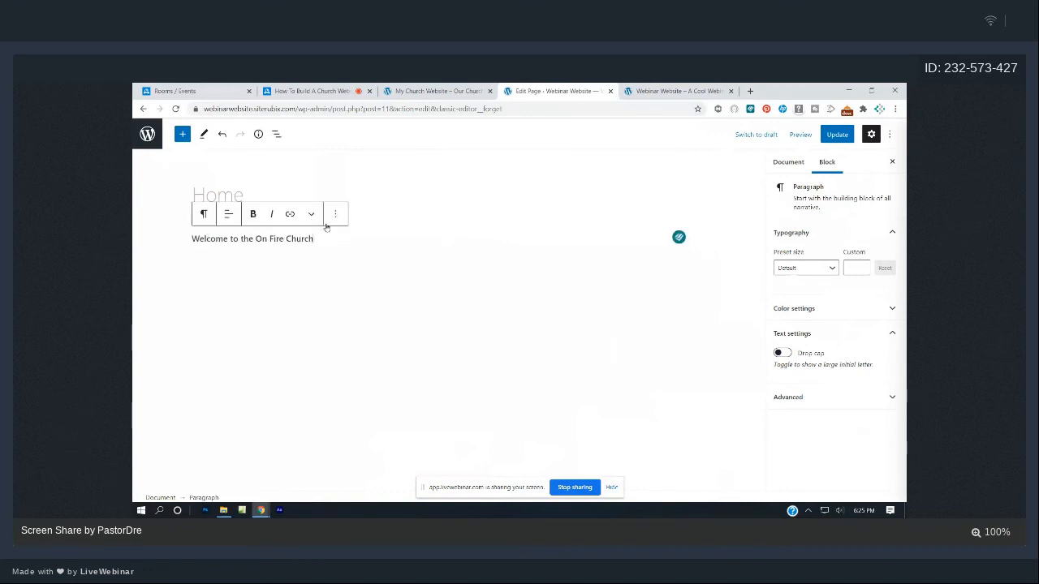
pyautogui.click(836, 133)
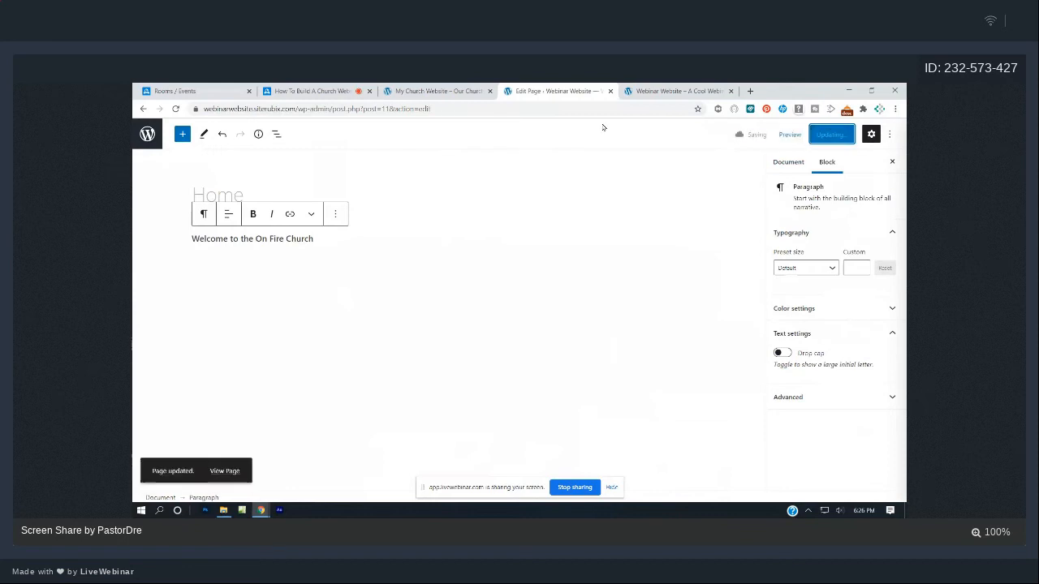
pyautogui.click(654, 89)
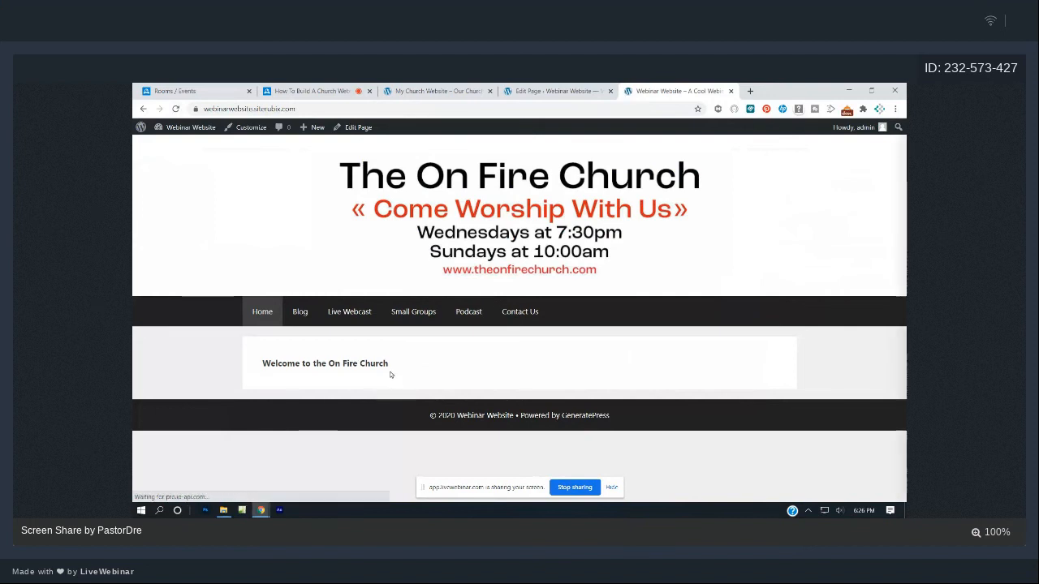
# - Remove bold from the welcome line and center it
pyautogui.click(532, 91)
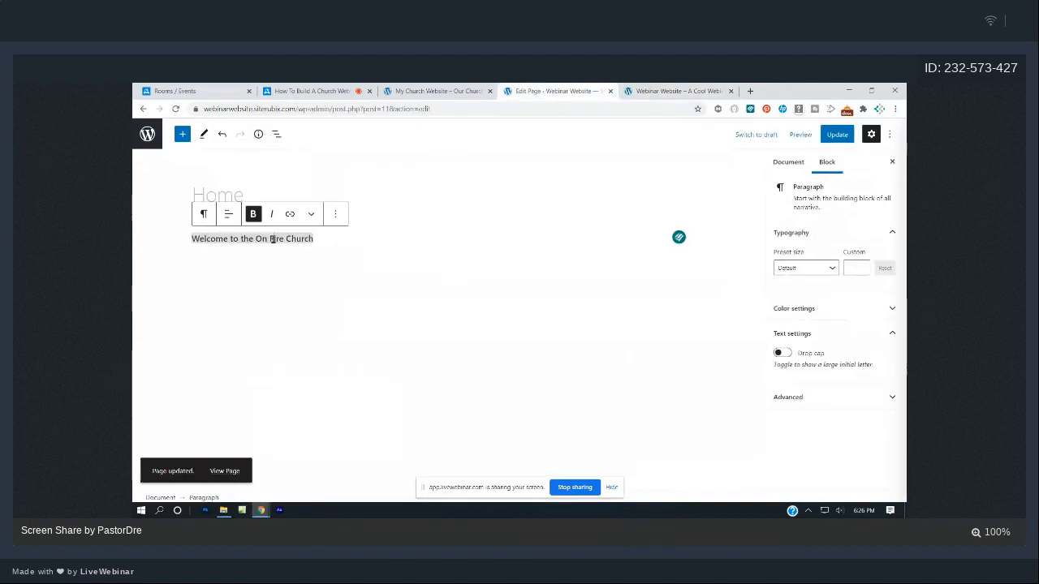
pyautogui.tripleClick(272, 239)
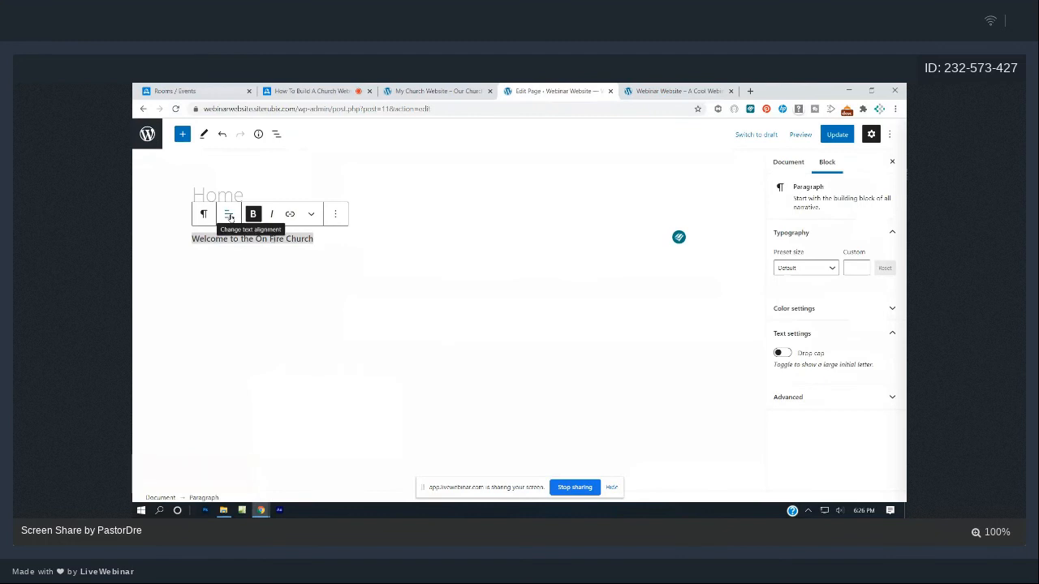
pyautogui.click(253, 215)
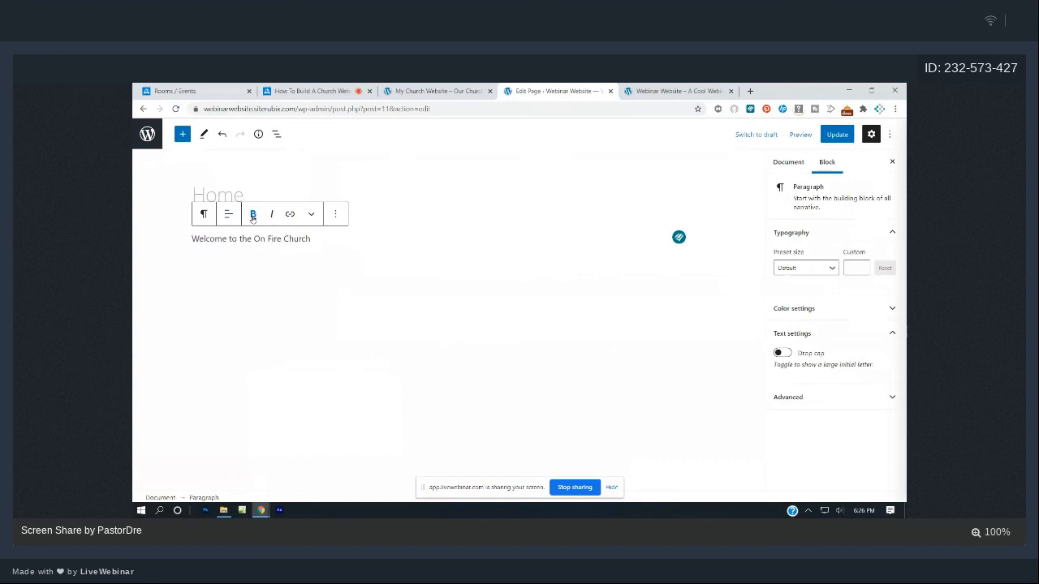
pyautogui.click(230, 214)
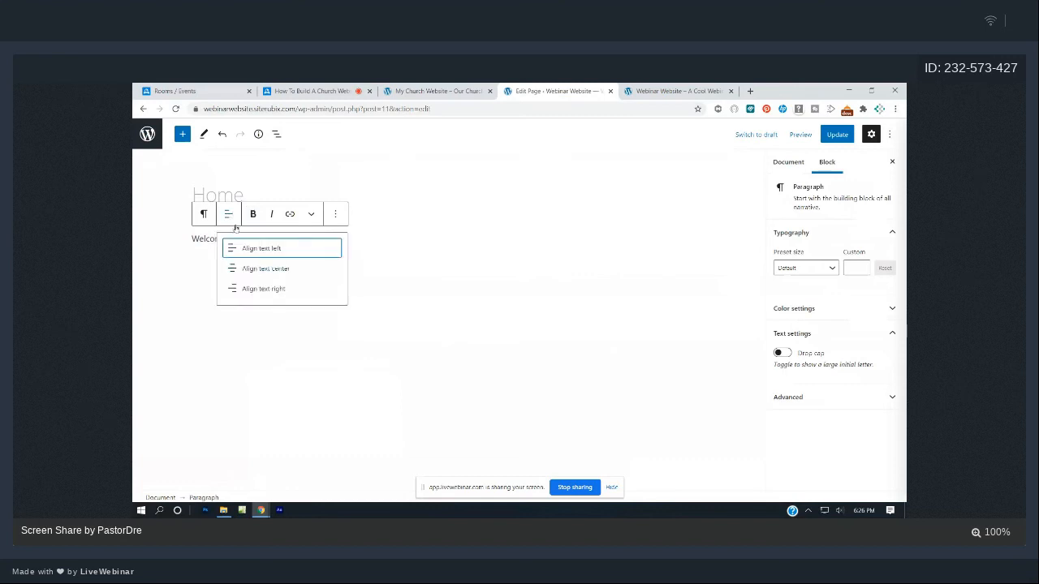
pyautogui.click(259, 268)
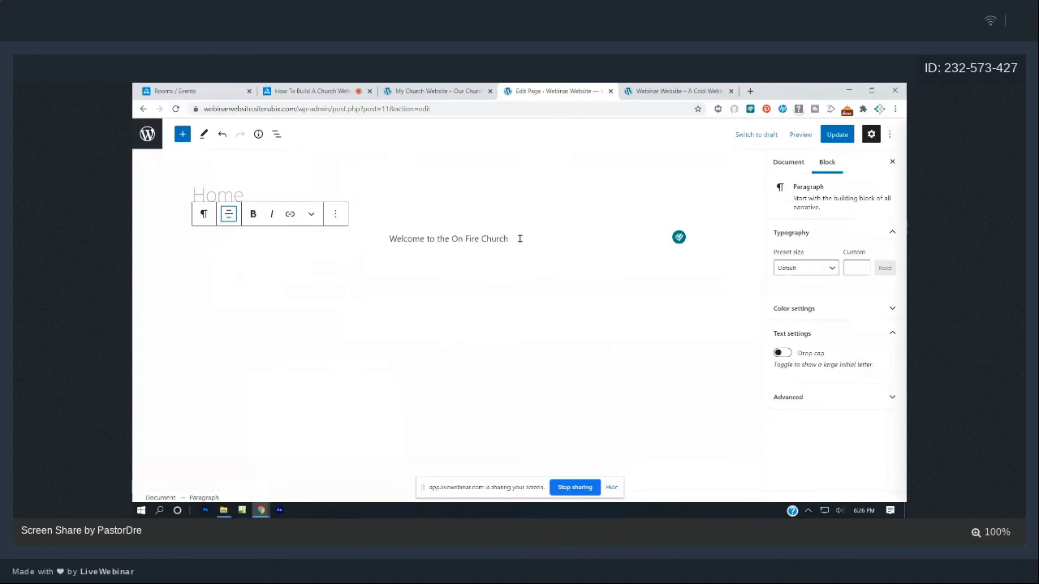
pyautogui.moveTo(518, 238); pyautogui.dragTo(387, 237)
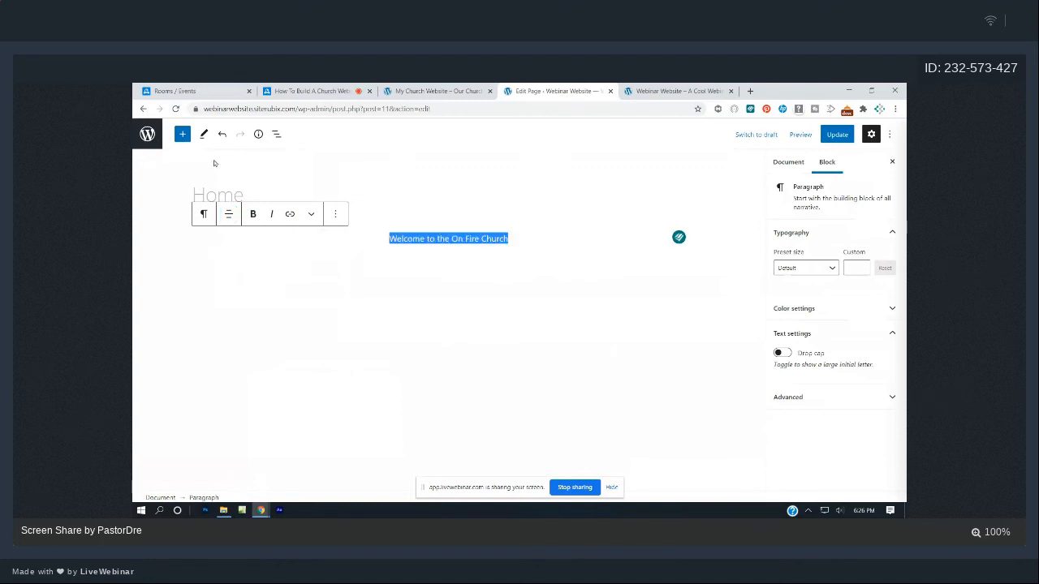
# - Insert a new Heading block below the welcome line and set it to H1
pyautogui.click(182, 134)
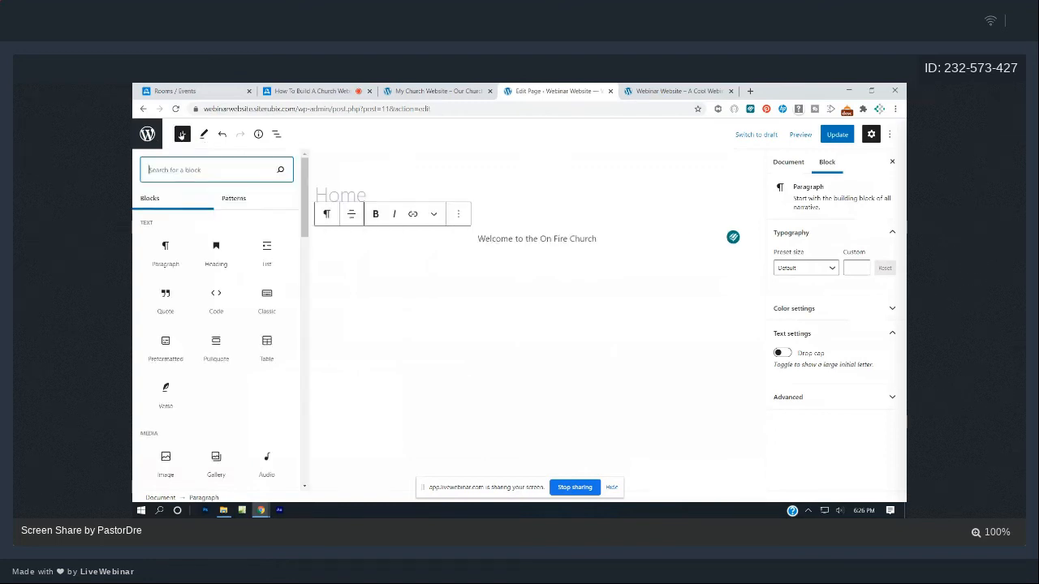
pyautogui.click(217, 248)
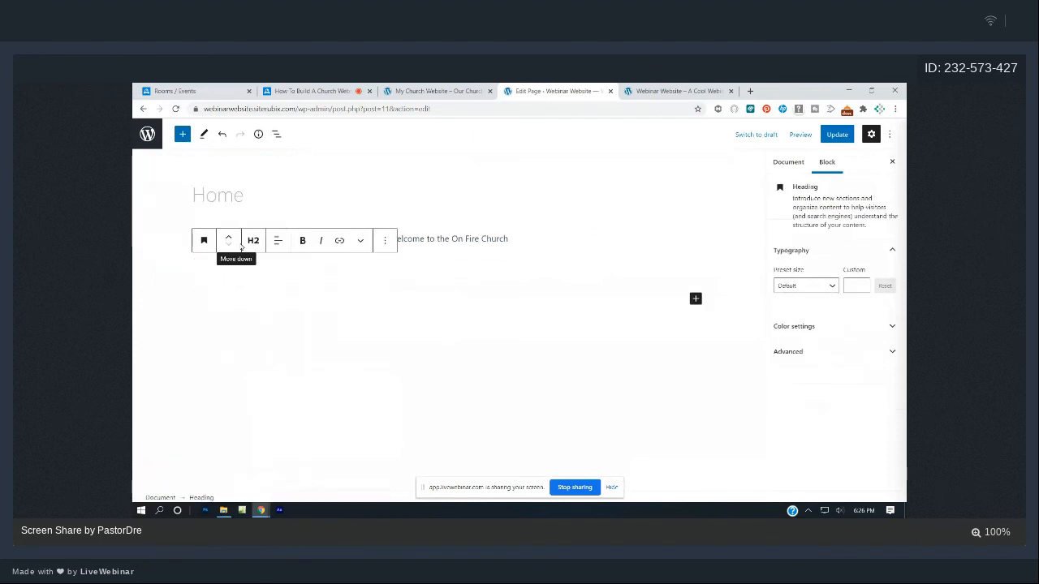
pyautogui.click(253, 242)
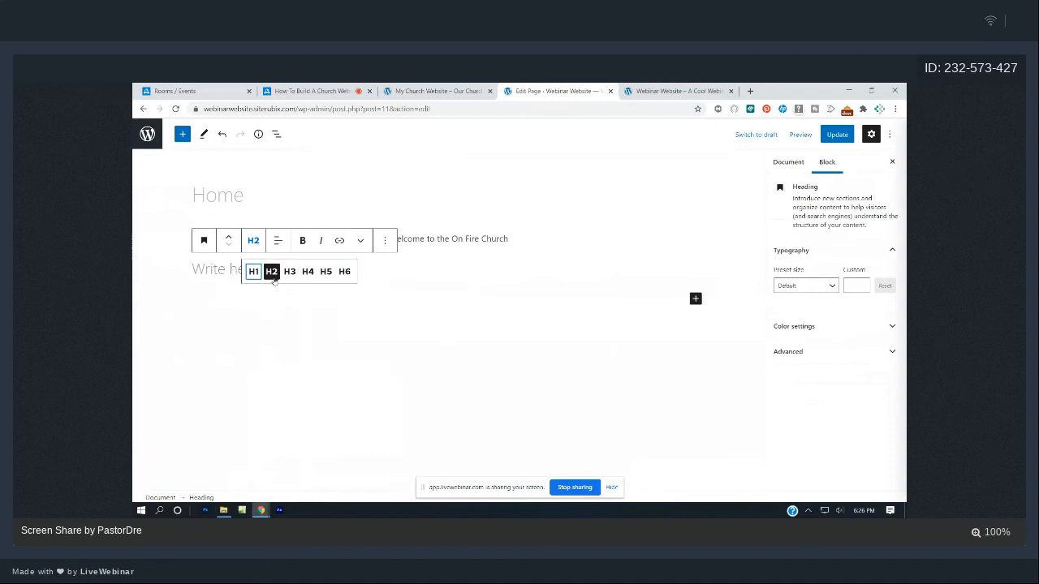
pyautogui.click(254, 272)
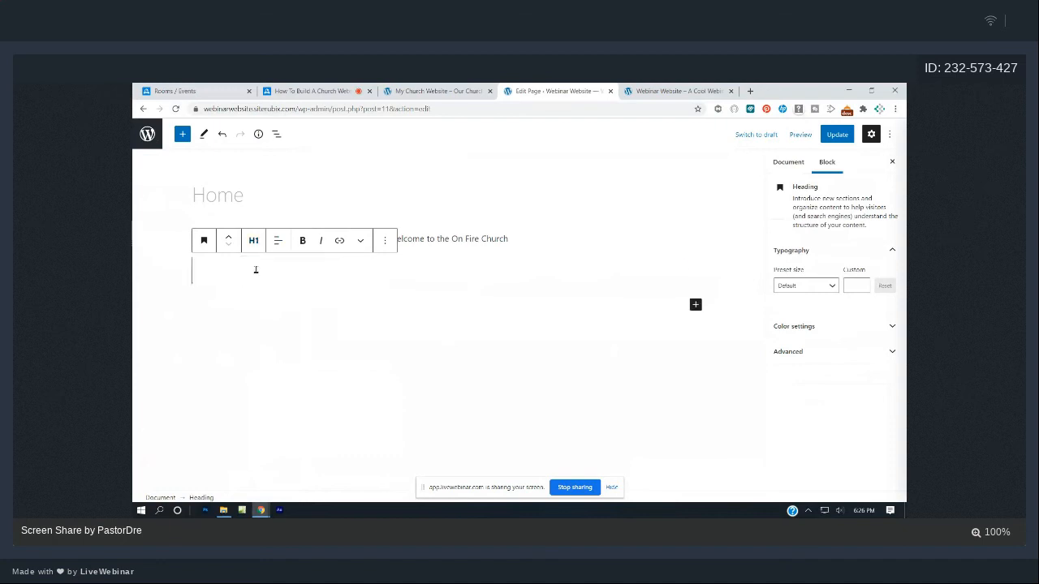
# - Delete the empty heading block from the Home page
pyautogui.click(493, 251)
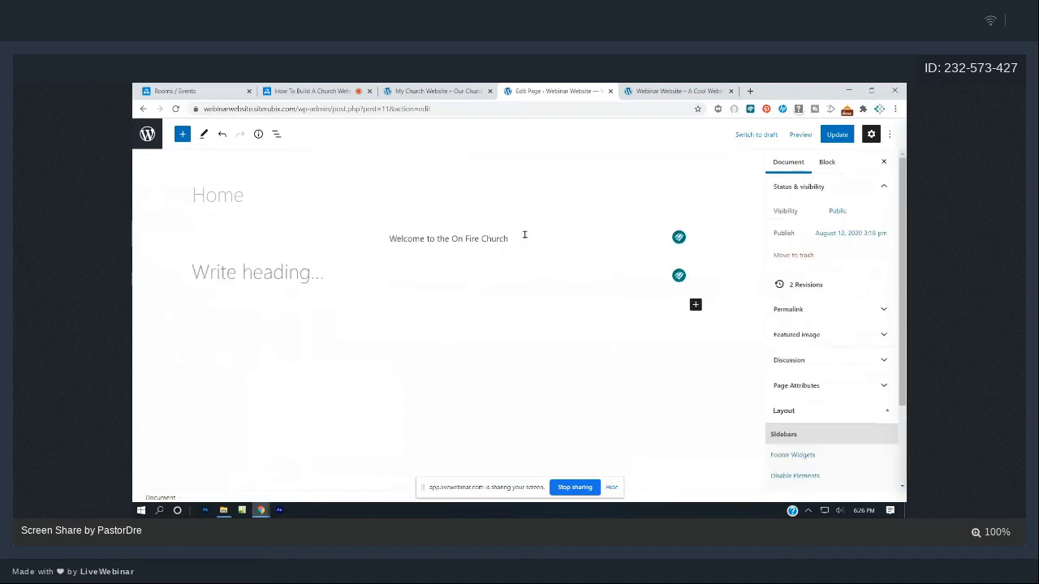
pyautogui.click(307, 271)
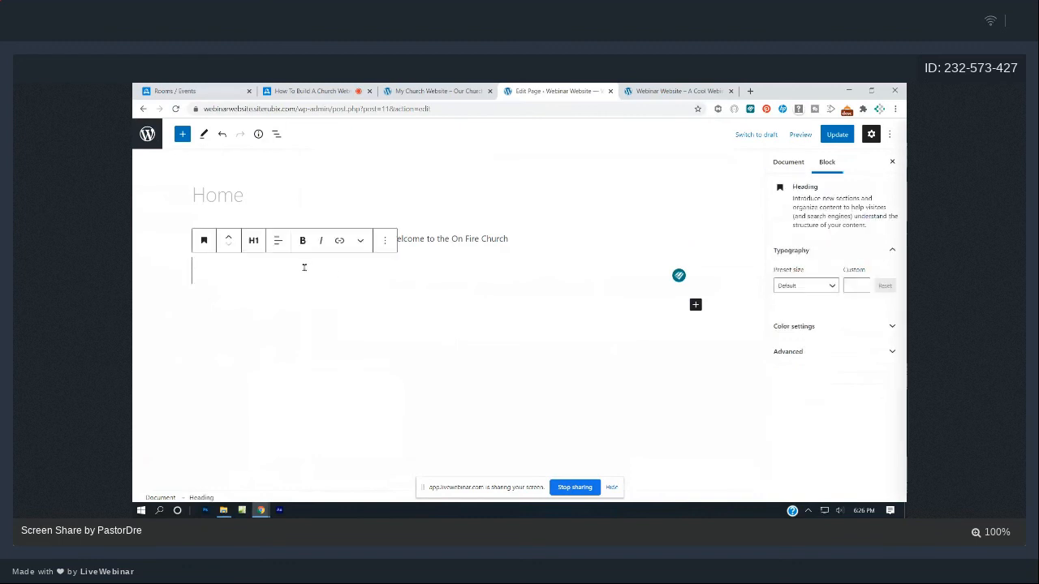
pyautogui.click(385, 240)
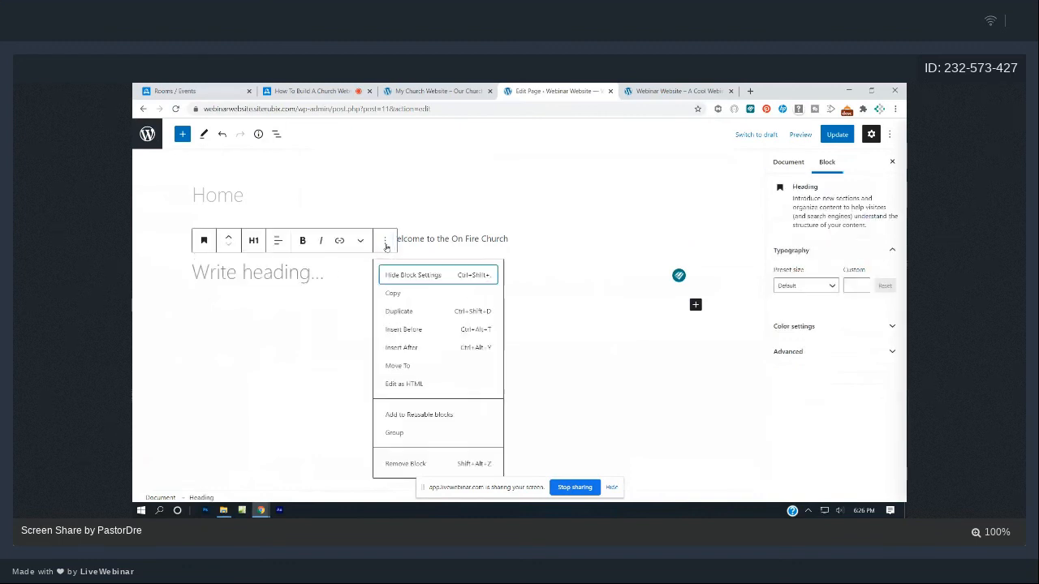
pyautogui.click(414, 463)
# - Convert the welcome paragraph into a heading, try H2 and H3, then settle on H1
pyautogui.moveTo(556, 243); pyautogui.dragTo(455, 239)
pyautogui.moveTo(387, 242); pyautogui.dragTo(523, 238)
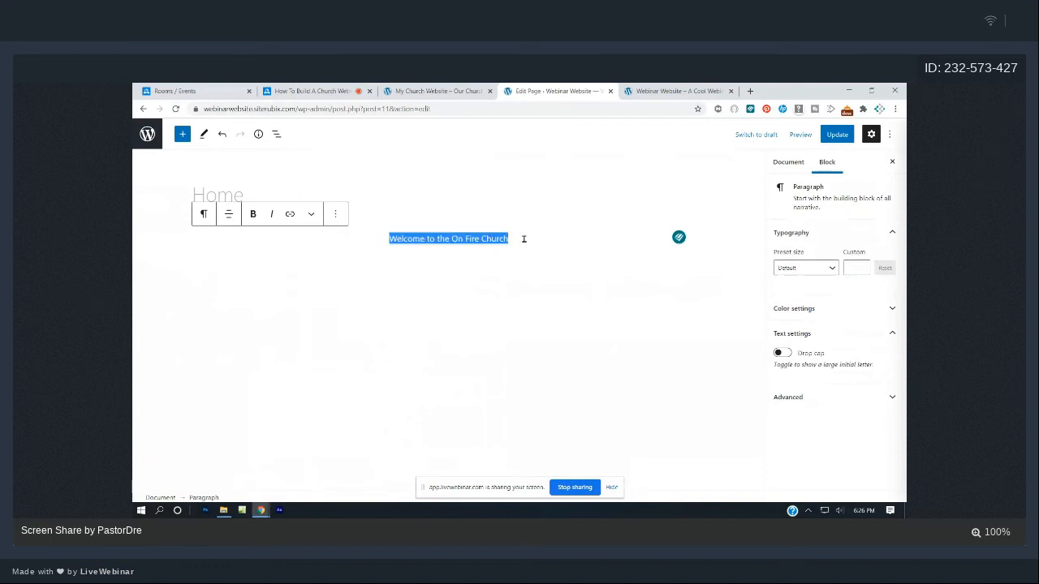
pyautogui.click(206, 215)
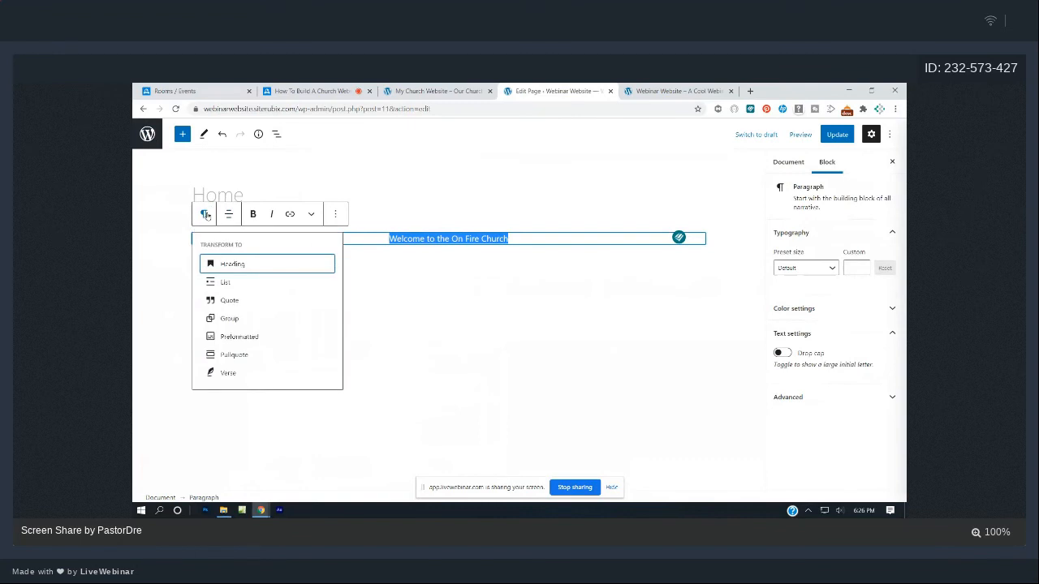
pyautogui.click(240, 266)
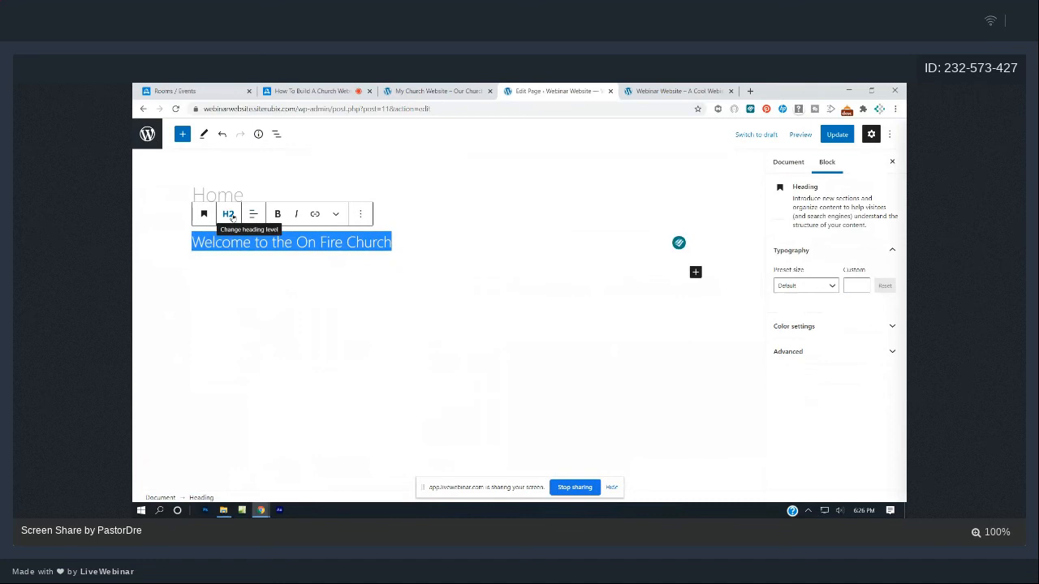
pyautogui.click(230, 214)
pyautogui.click(230, 242)
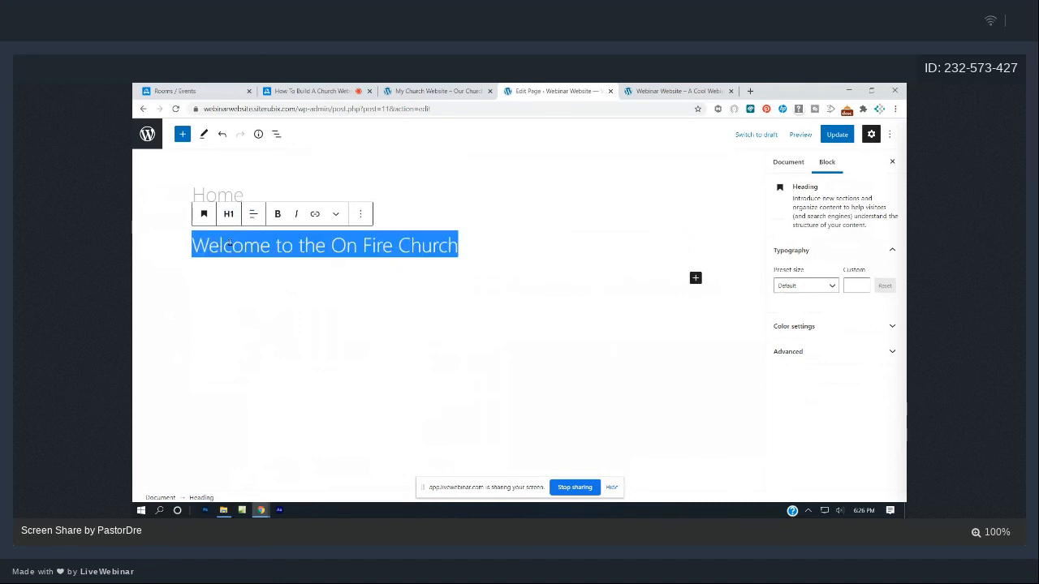
pyautogui.click(228, 214)
pyautogui.click(247, 242)
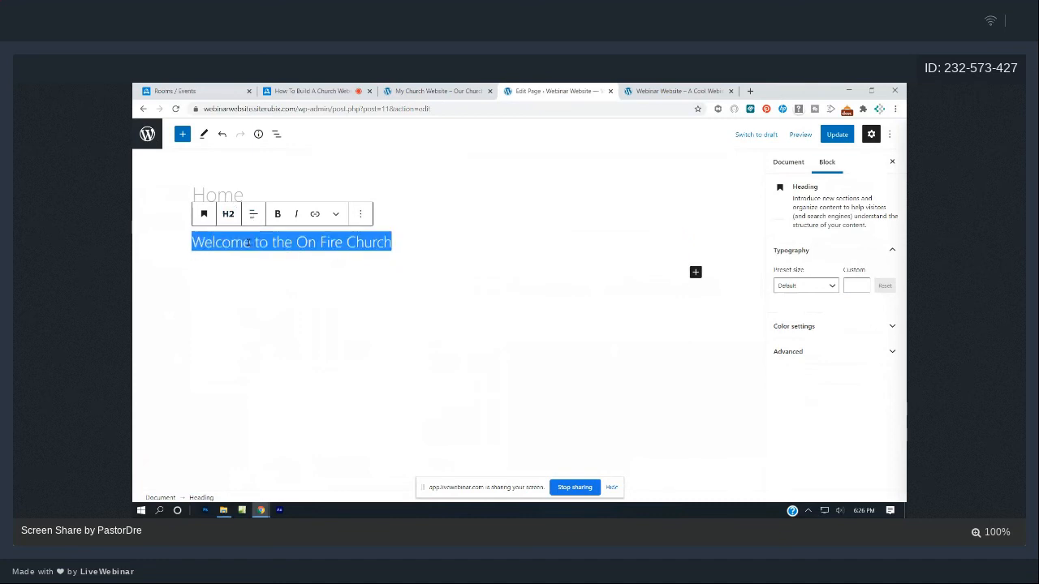
pyautogui.click(228, 216)
pyautogui.click(264, 244)
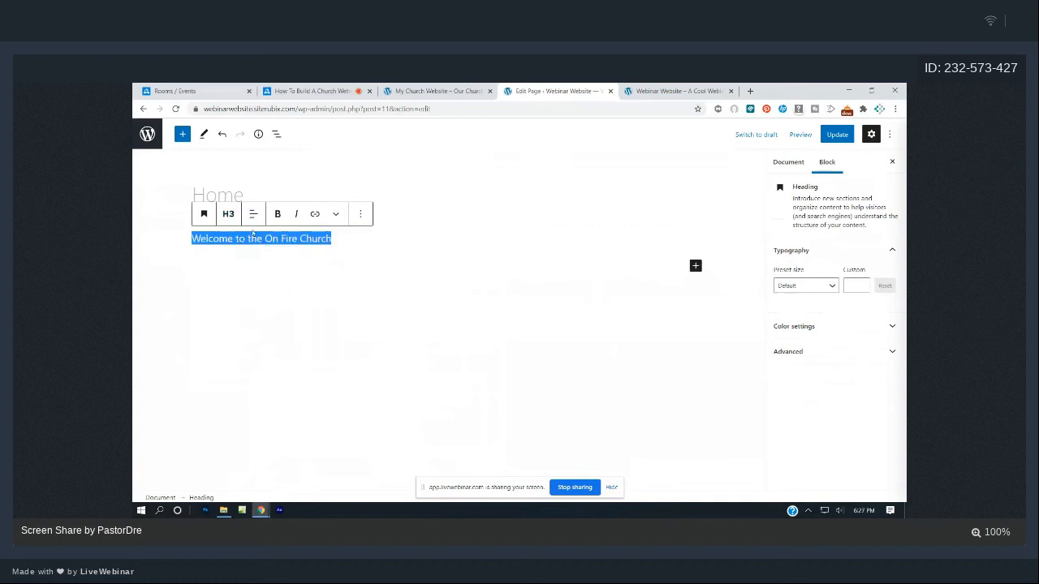
pyautogui.click(231, 218)
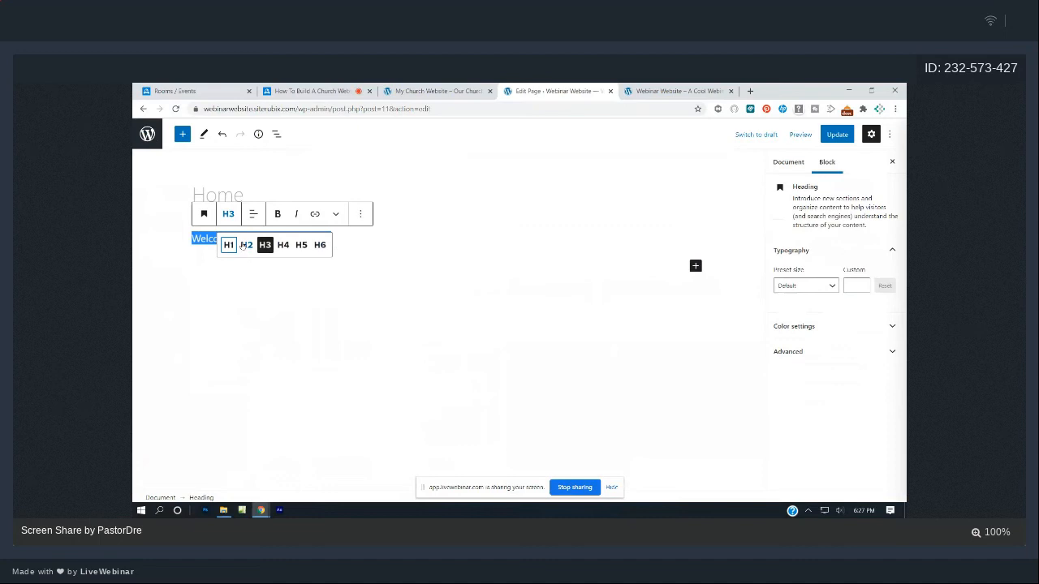
pyautogui.click(231, 246)
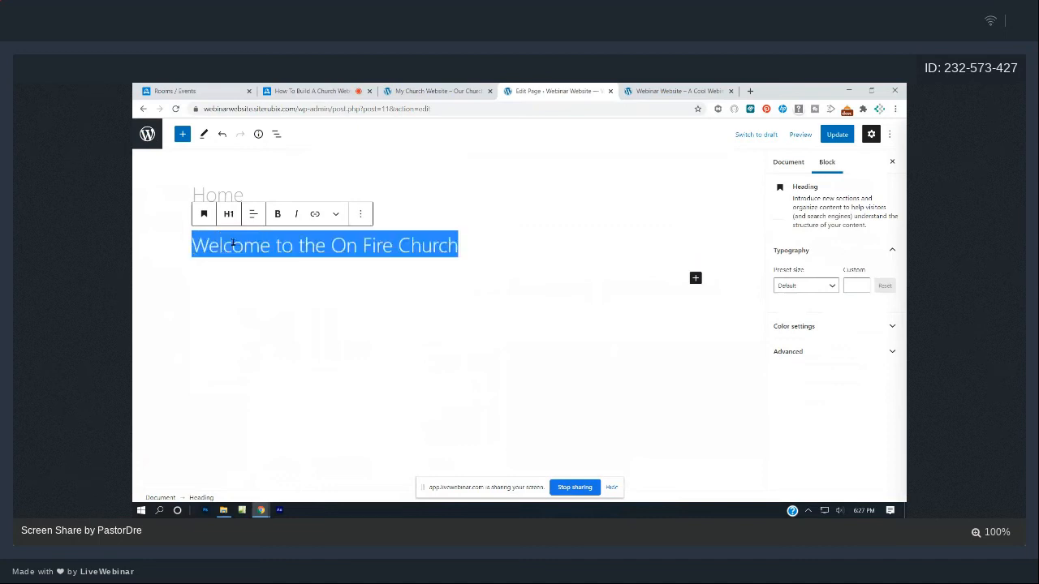
# - Make the welcome H1 bold and centered, then update the Home page
pyautogui.click(278, 214)
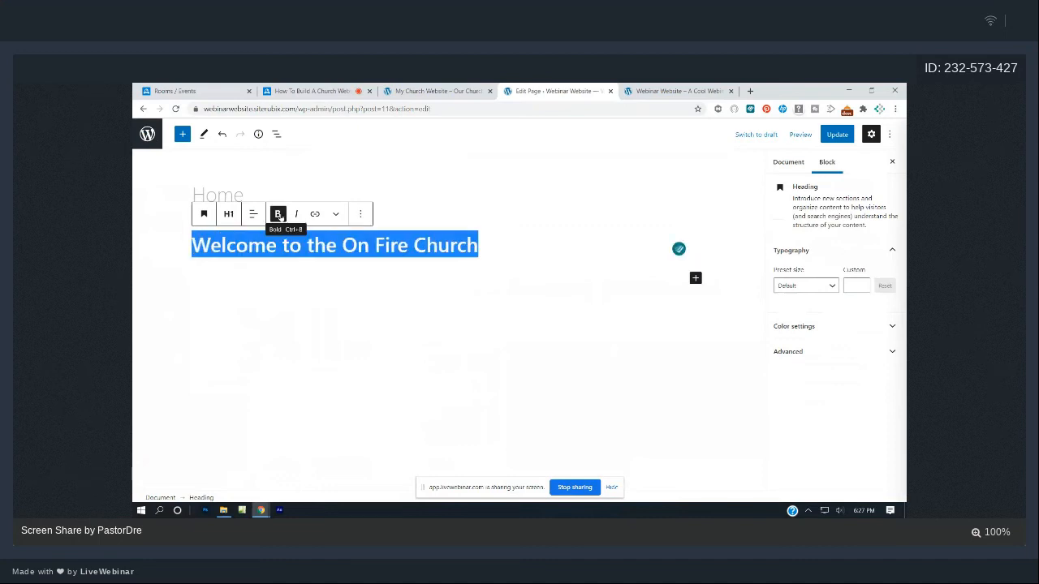
pyautogui.click(253, 214)
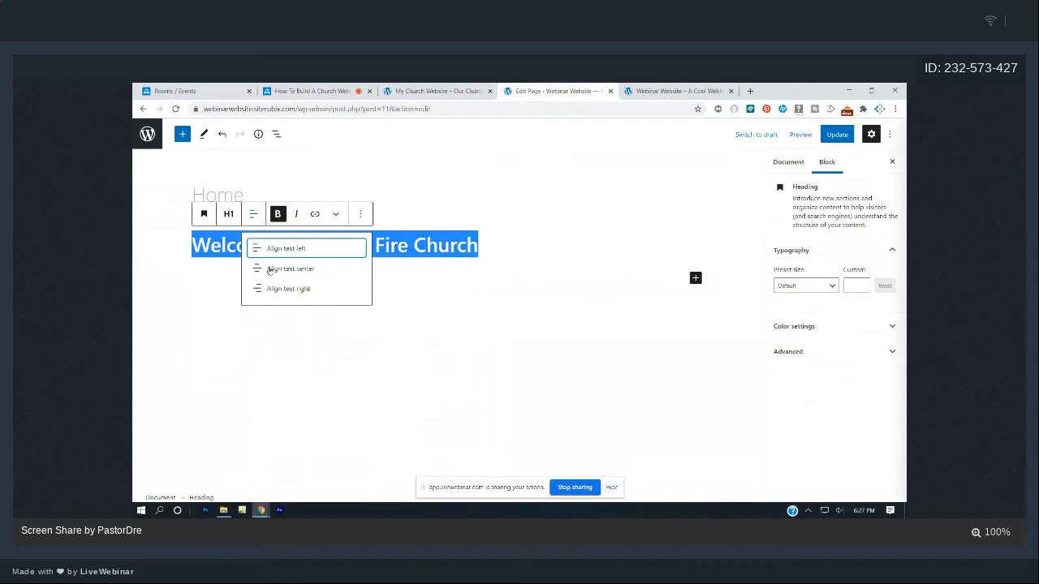
pyautogui.click(271, 271)
pyautogui.click(469, 313)
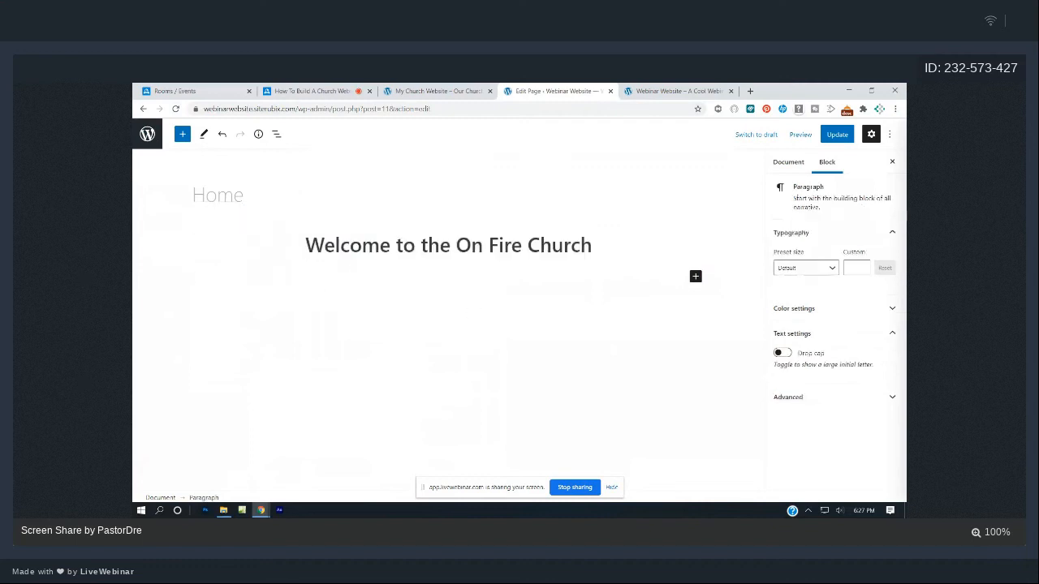
pyautogui.click(836, 135)
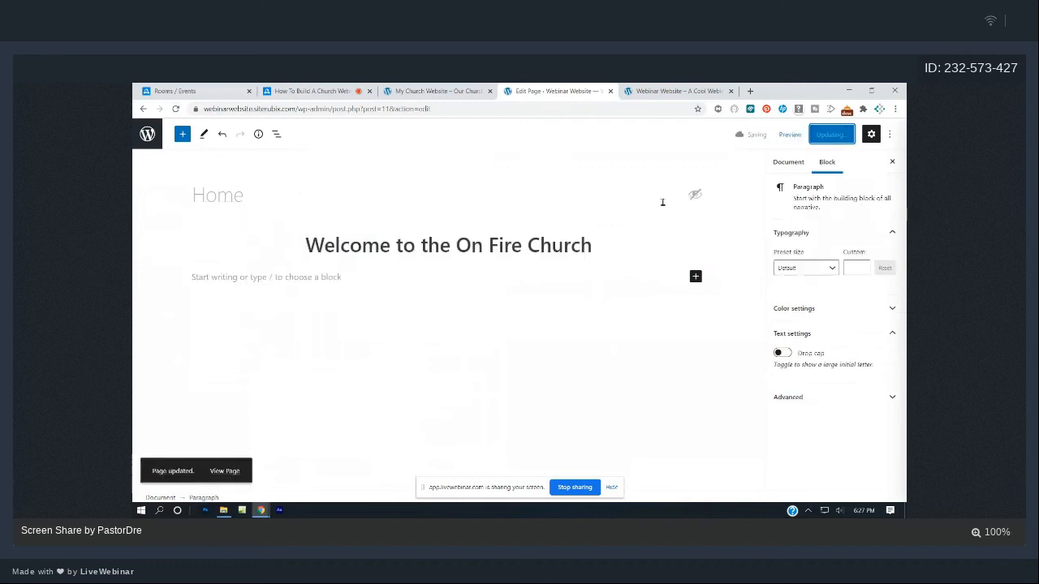
# - Reload the live site, then copy the two-line welcome text from the original church website
pyautogui.click(677, 93)
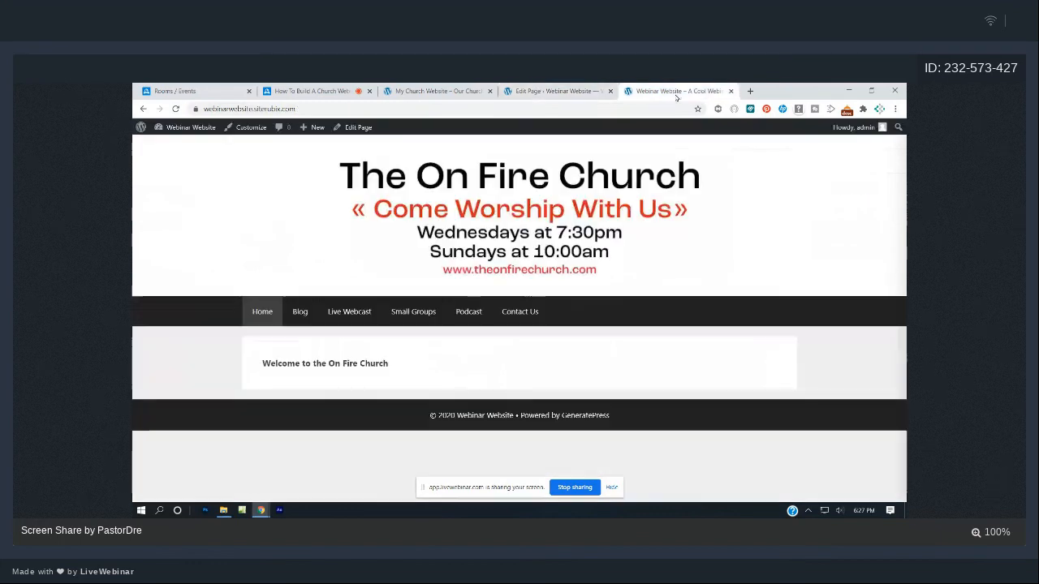
pyautogui.click(175, 109)
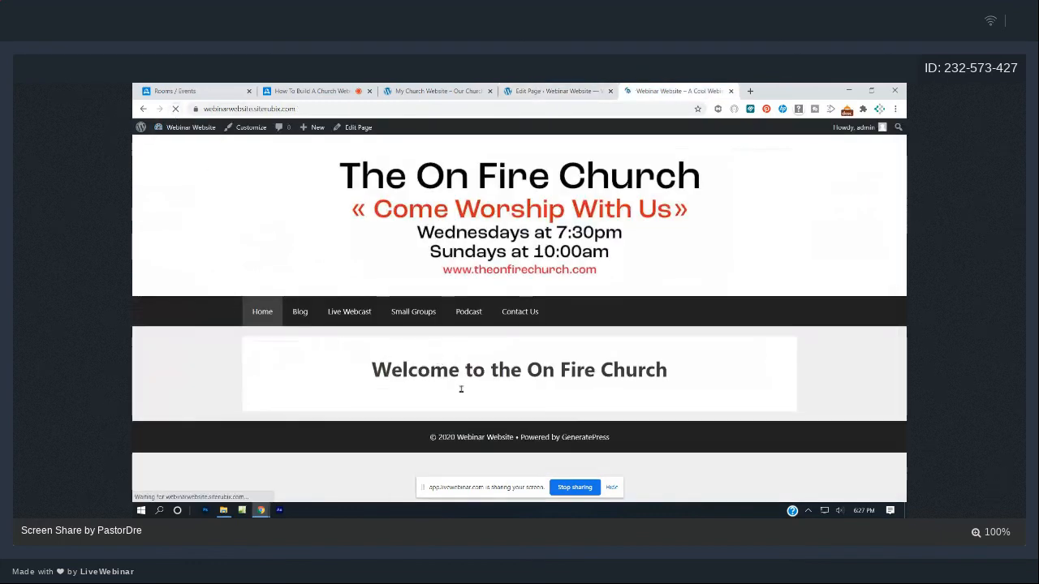
pyautogui.click(438, 91)
pyautogui.click(565, 382)
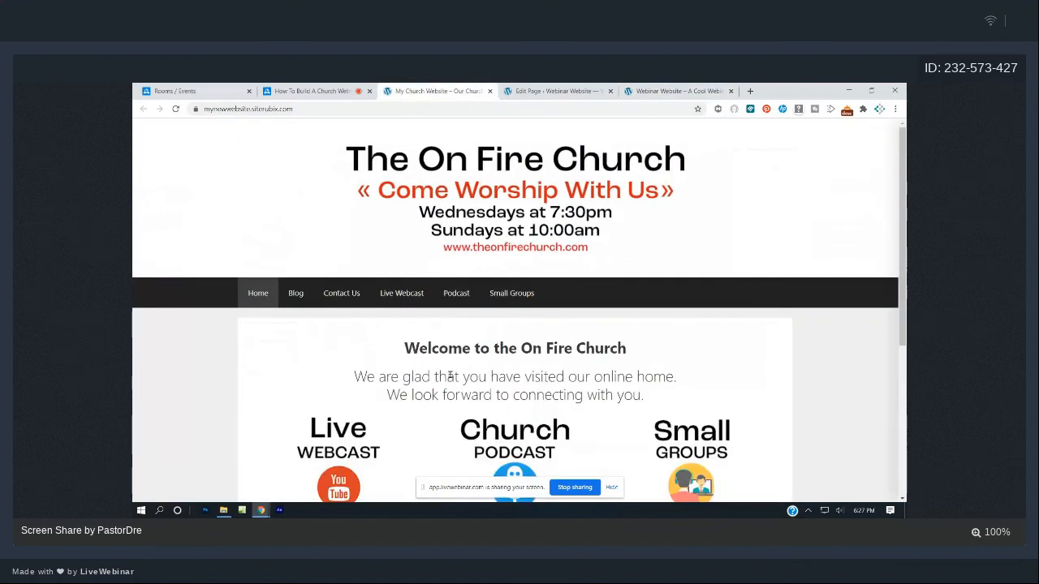
pyautogui.moveTo(355, 376); pyautogui.dragTo(644, 396)
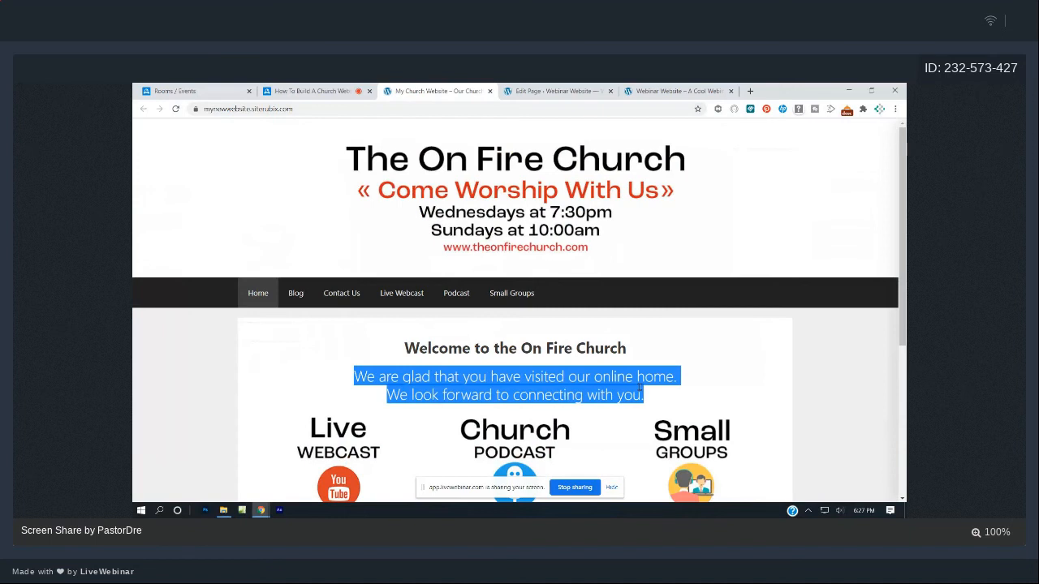
pyautogui.click(591, 86)
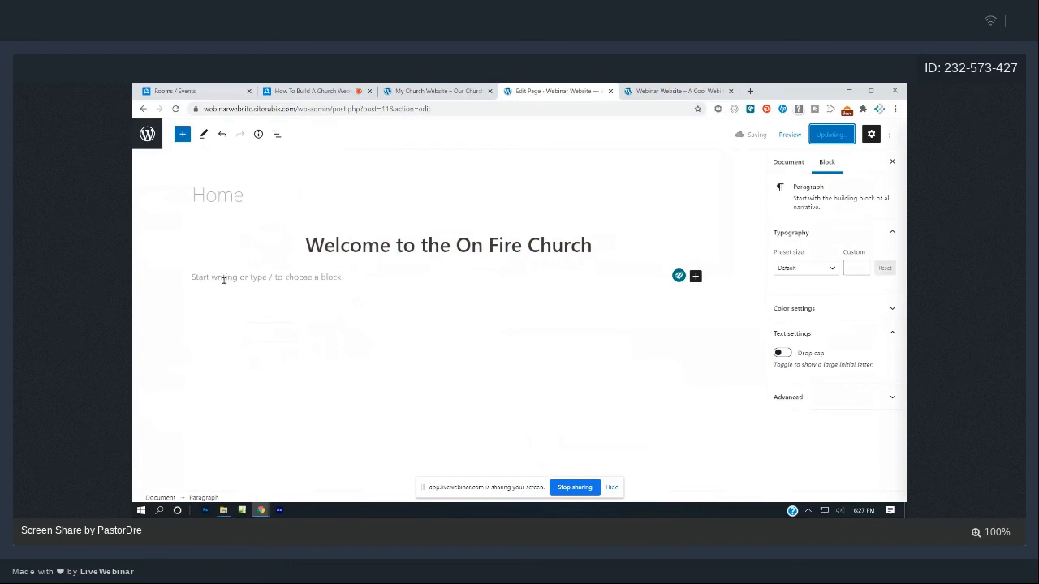
# - Type 'You can type anything' into the empty paragraph under the welcome heading
pyautogui.click(252, 280)
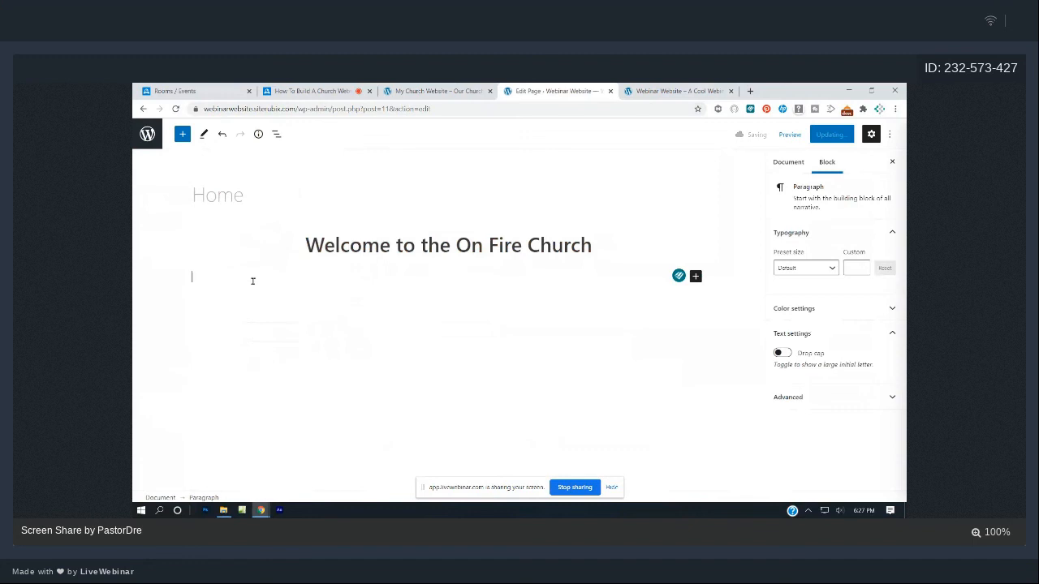
pyautogui.write('You can type any')
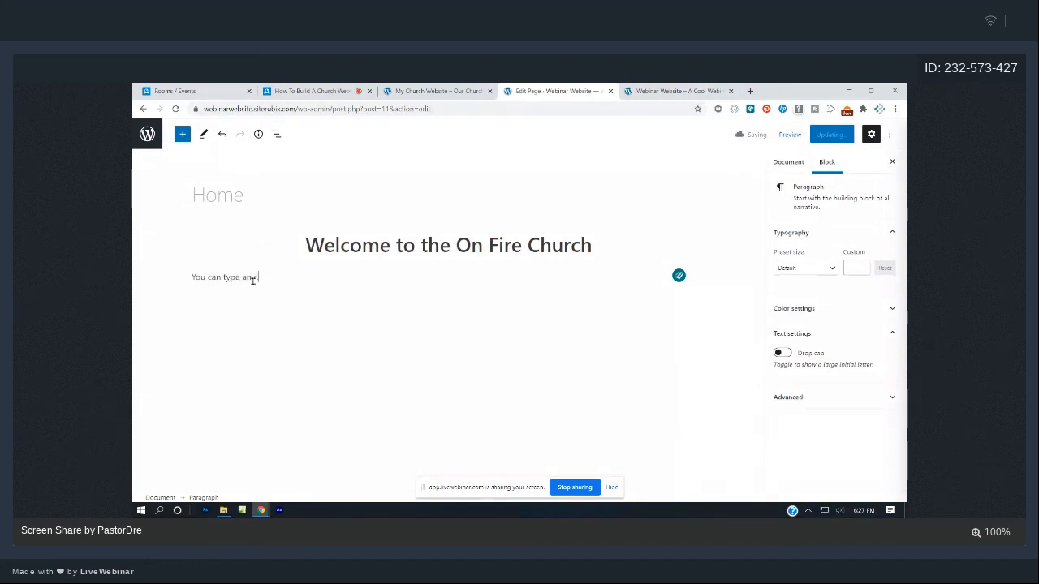
pyautogui.write('thing')
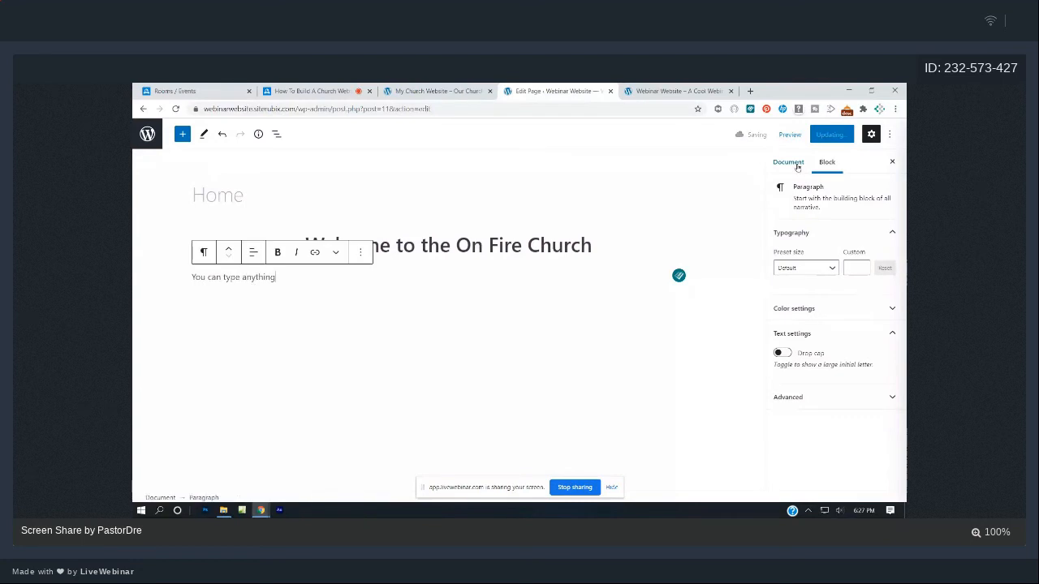
pyautogui.click(329, 288)
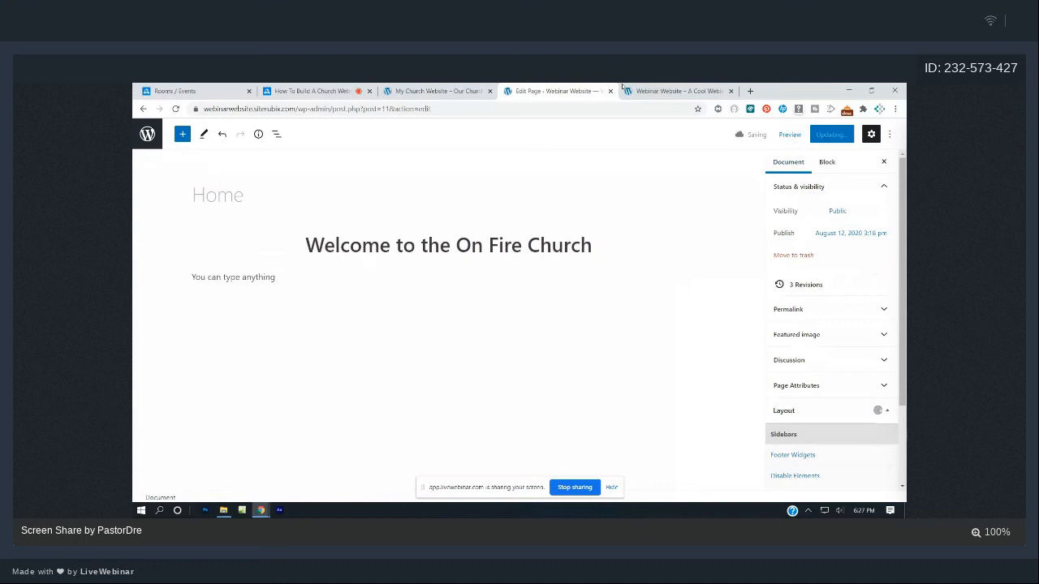
# - Update the Home page and reload the live site to see the new line
pyautogui.click(681, 91)
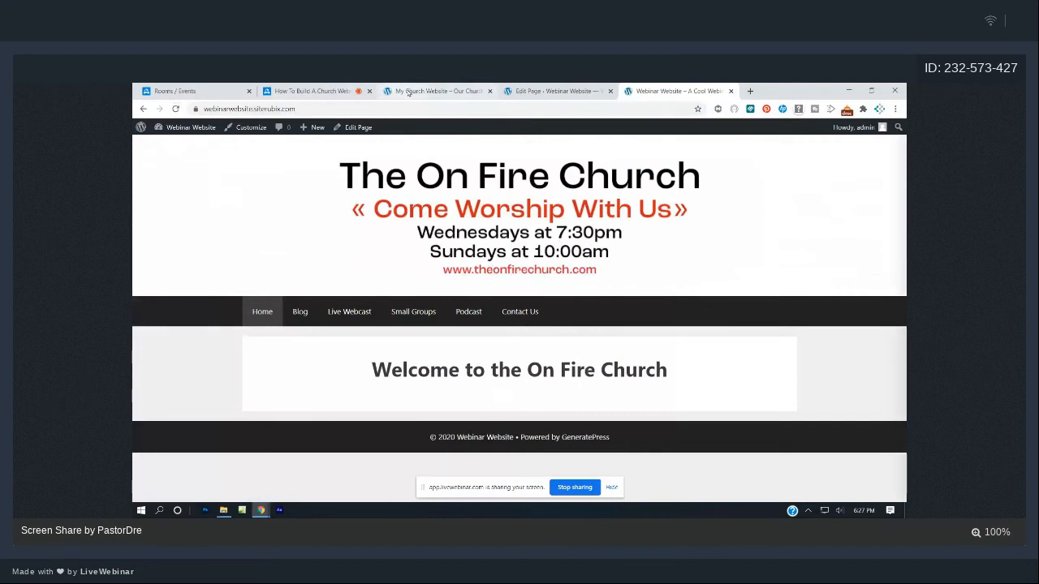
pyautogui.click(408, 91)
pyautogui.click(552, 91)
pyautogui.click(832, 134)
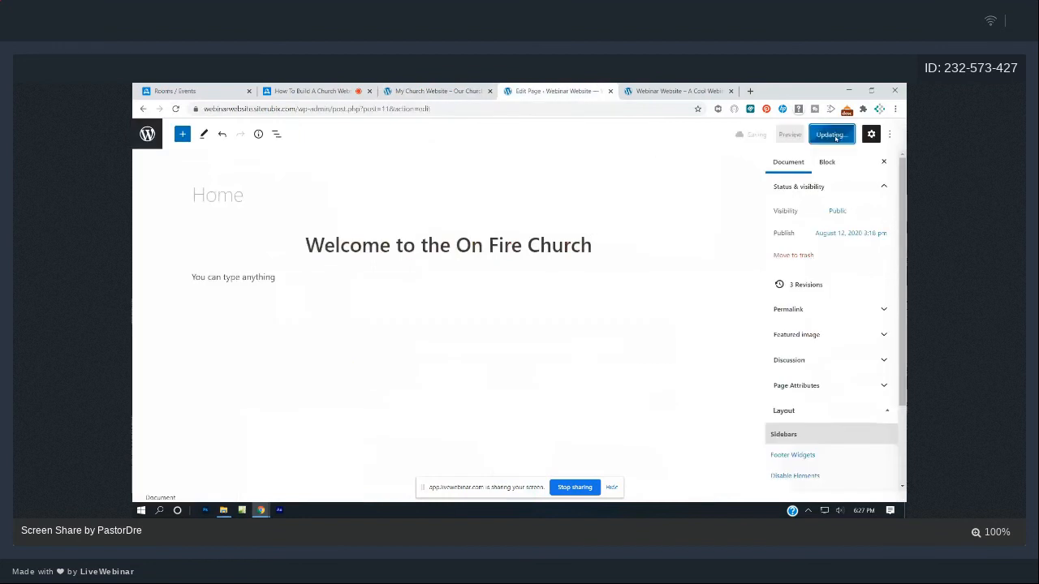
pyautogui.click(707, 89)
pyautogui.press('F5')
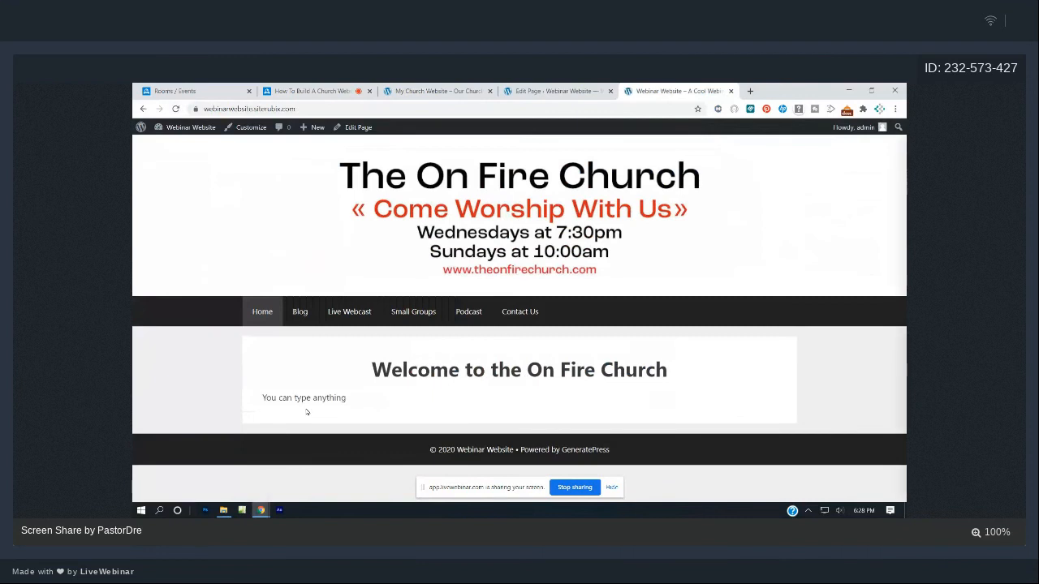
# - Replace the 'You can type anything' line with the copied two-line welcome text
pyautogui.click(438, 90)
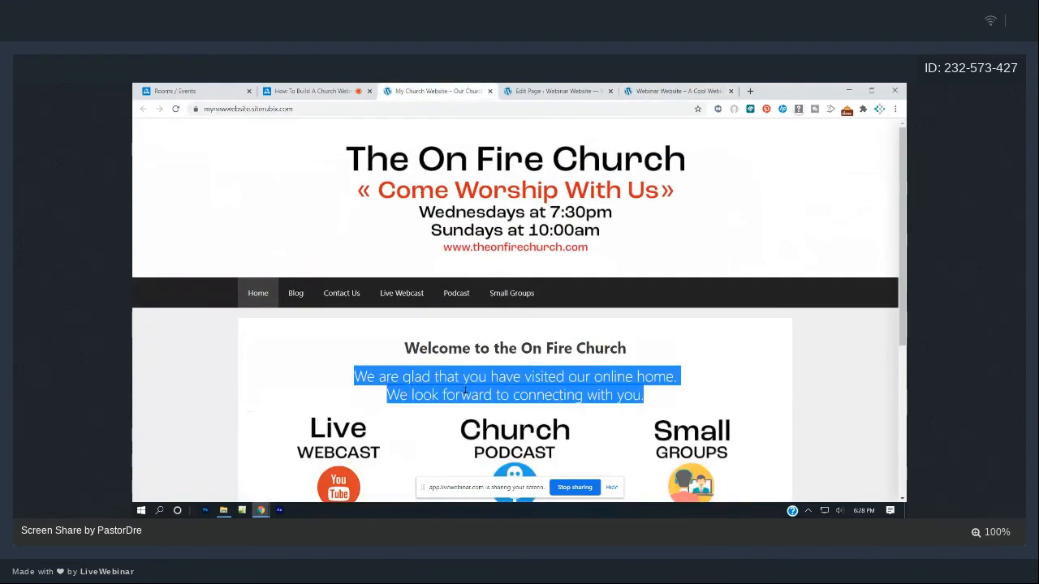
pyautogui.click(555, 91)
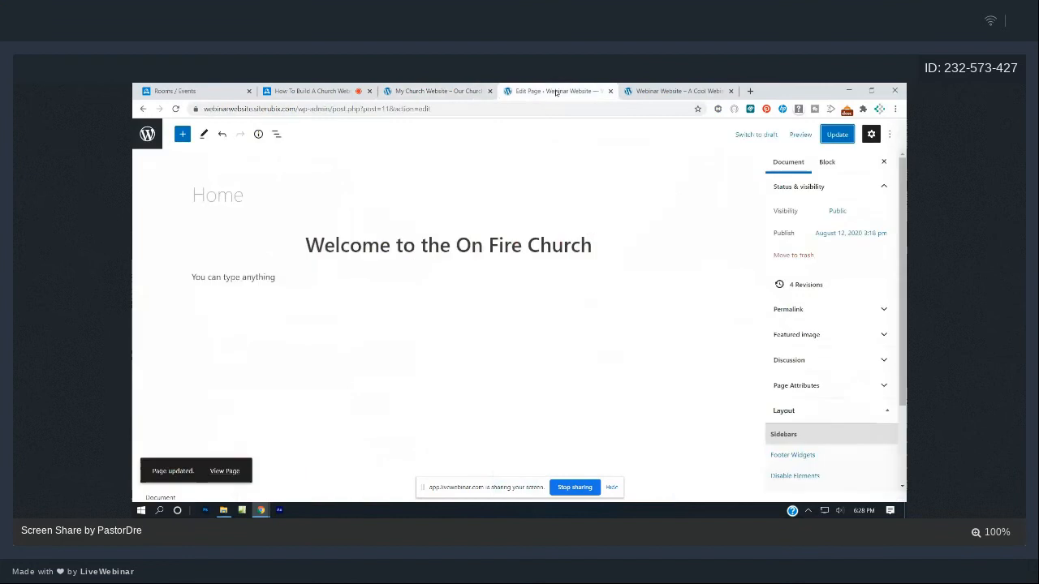
pyautogui.click(288, 281)
pyautogui.moveTo(288, 282); pyautogui.dragTo(200, 283)
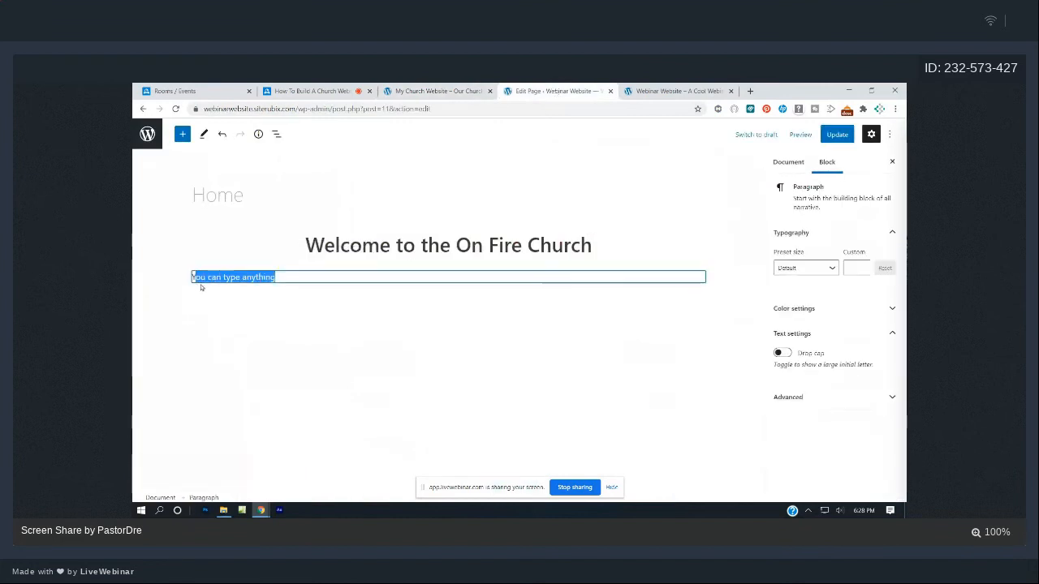
pyautogui.write('Y')
pyautogui.press('BackSpace')
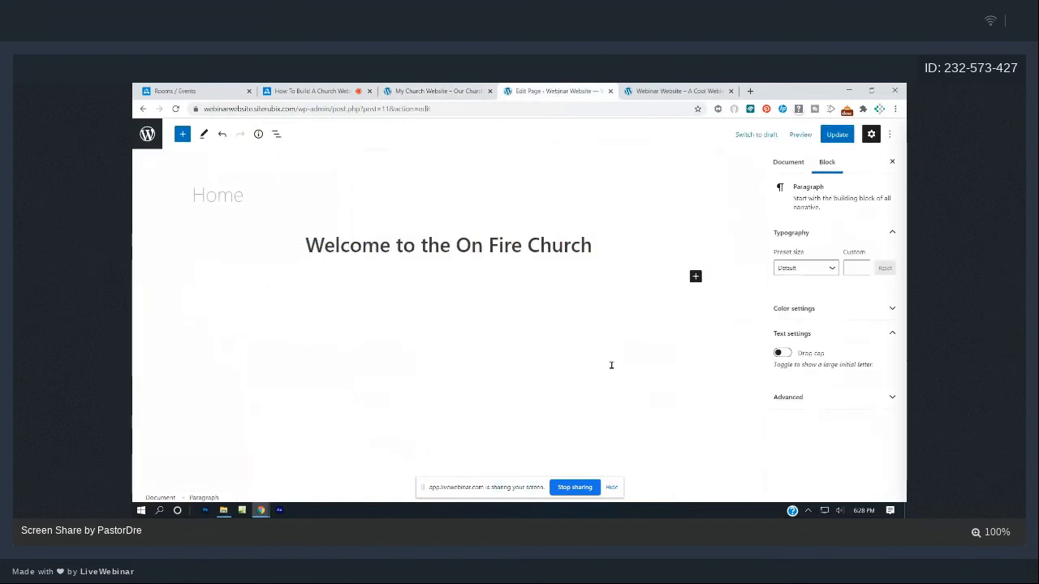
pyautogui.write('We are glad that you have visited our online home. We look forward to connecting with you.')
# - Center the two-line welcome text and save the Home page
pyautogui.moveTo(452, 299); pyautogui.dragTo(189, 282)
pyautogui.click(272, 253)
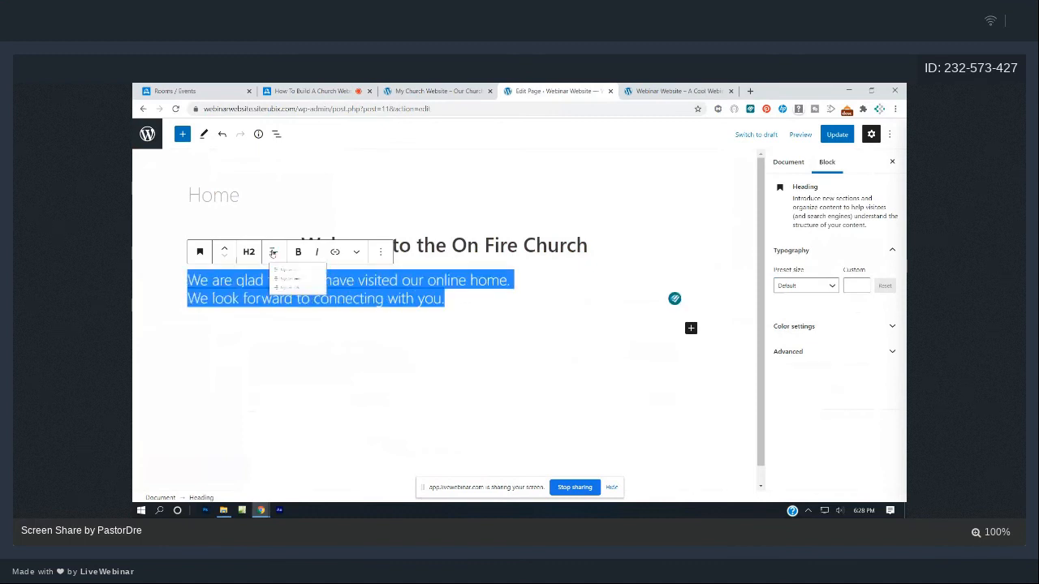
pyautogui.click(301, 306)
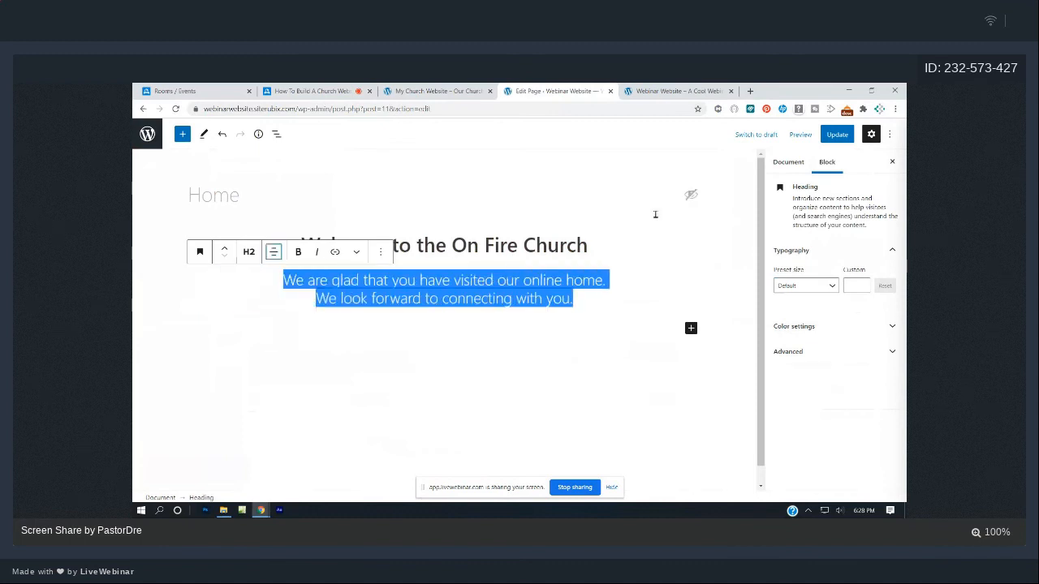
pyautogui.click(689, 194)
pyautogui.hotkey('ctrl', 's')
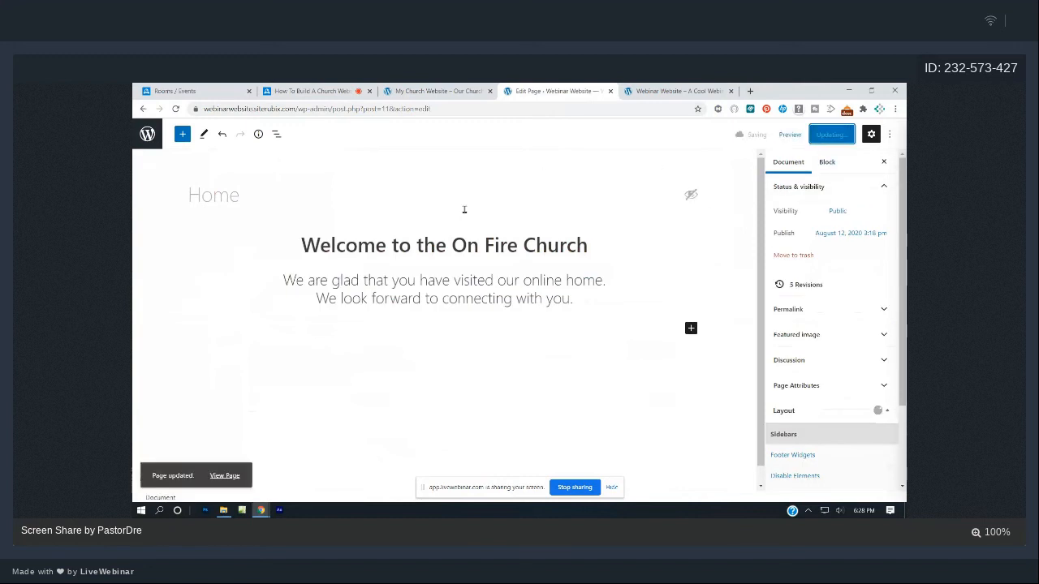
# - Reload the live homepage, compare it with the church website, and open the Pages list
pyautogui.click(643, 90)
pyautogui.press('F5')
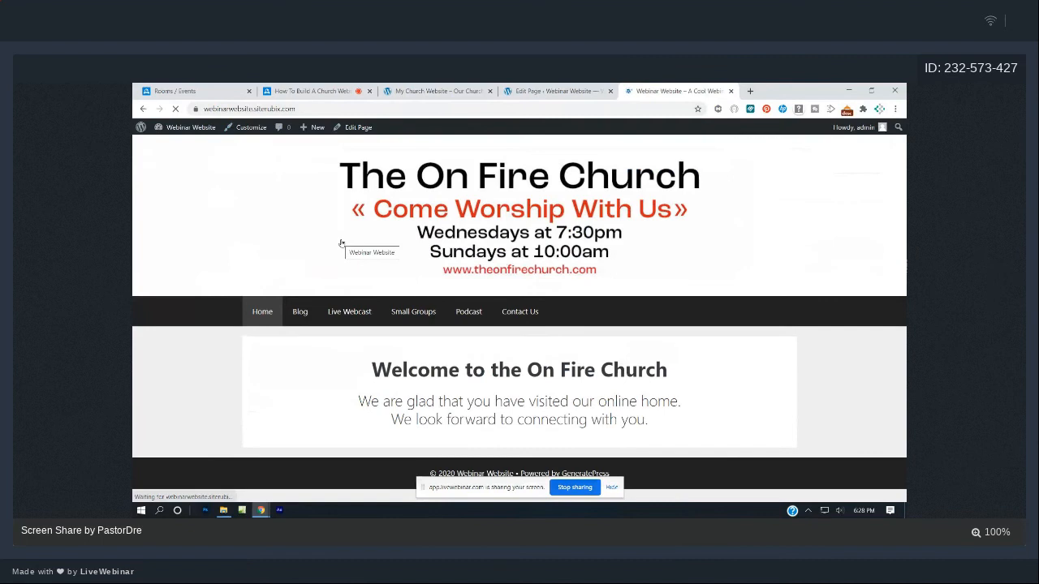
pyautogui.click(455, 87)
pyautogui.click(566, 365)
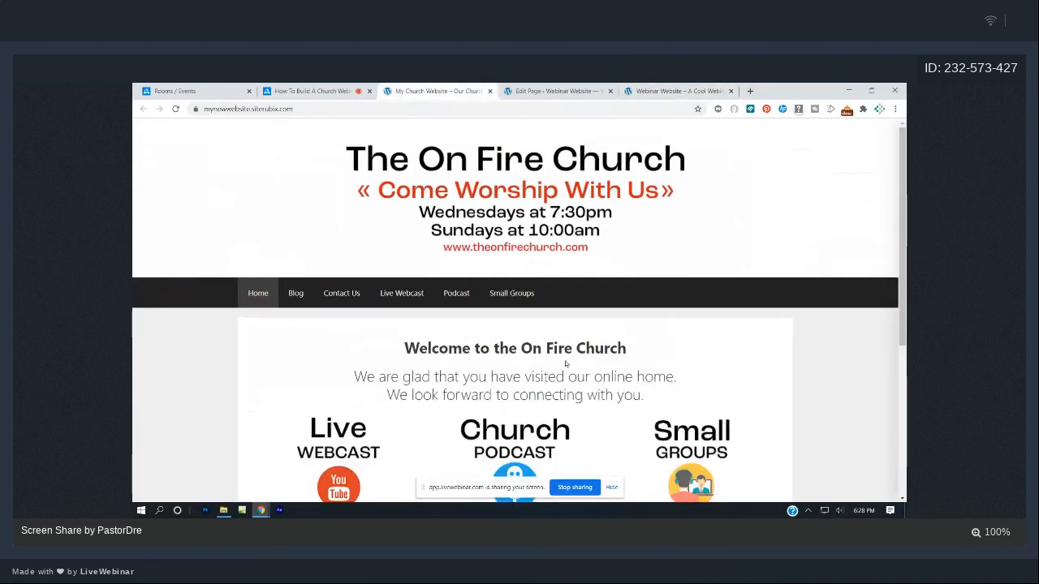
pyautogui.scroll(-3, 560, 361)
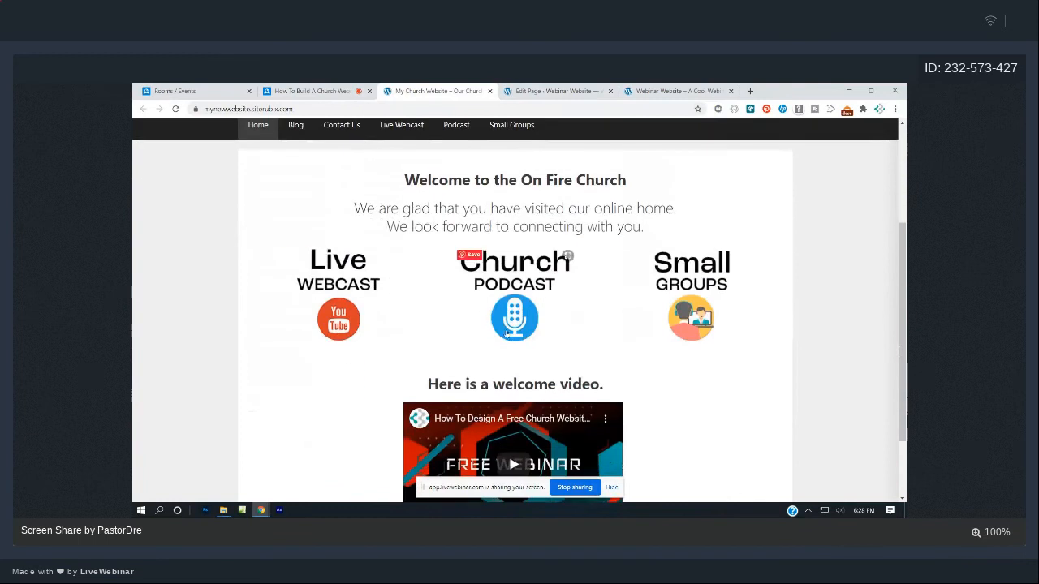
pyautogui.click(637, 90)
pyautogui.click(556, 91)
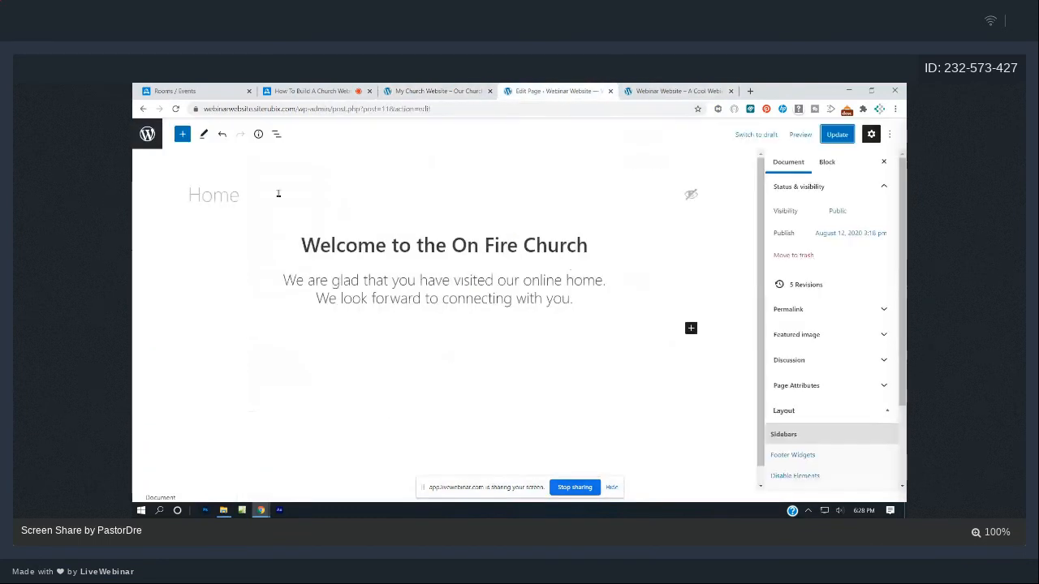
pyautogui.click(147, 134)
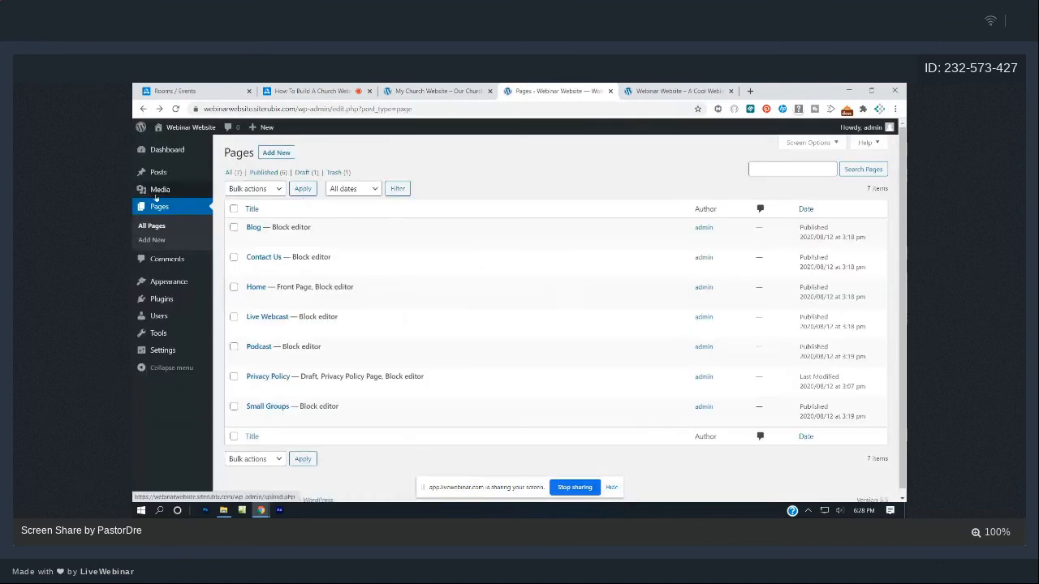
# - From Pages > All Pages, edit the Home page in the block editor
pyautogui.click(160, 207)
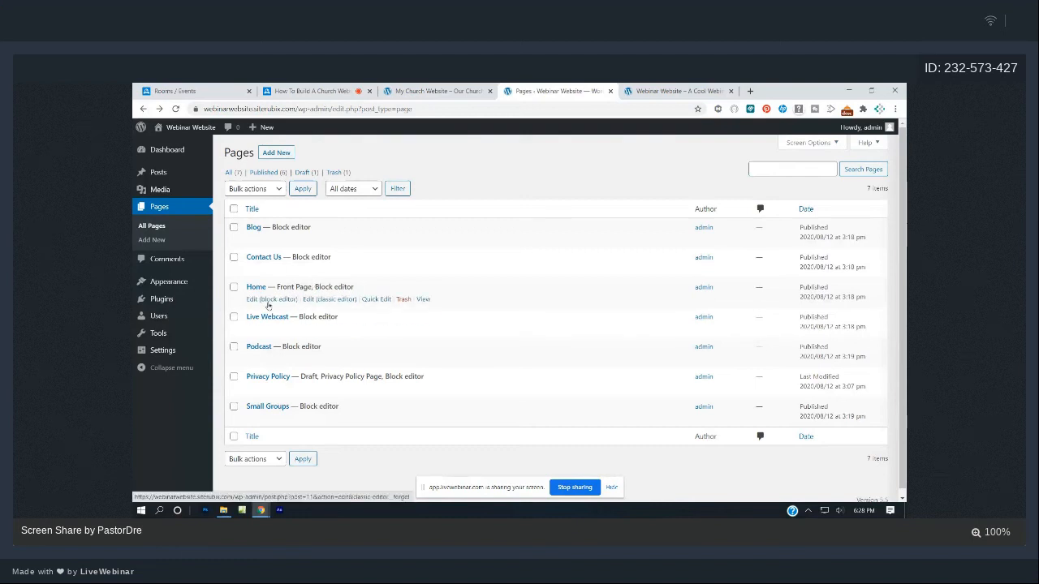
pyautogui.click(268, 300)
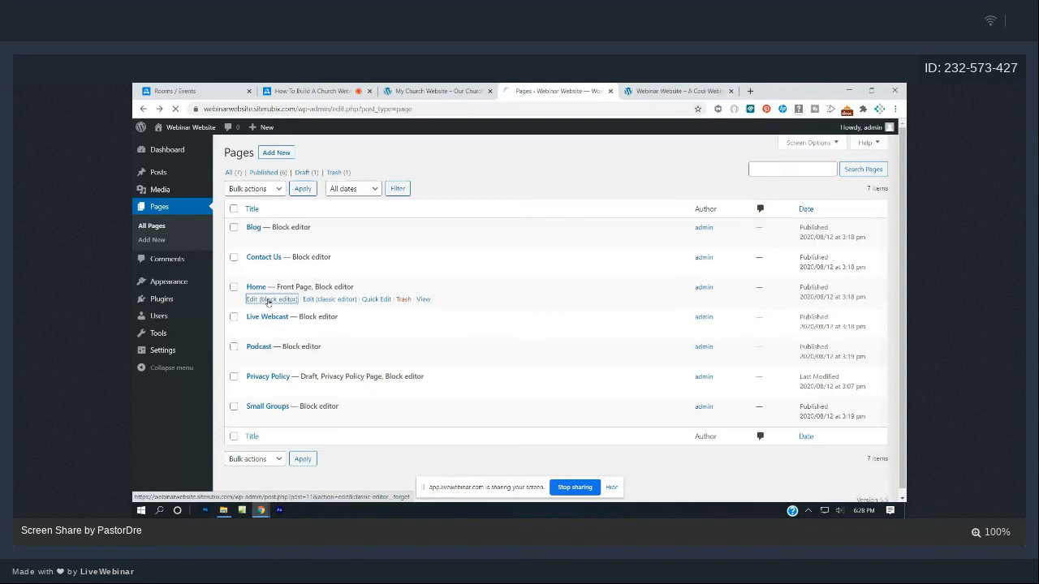
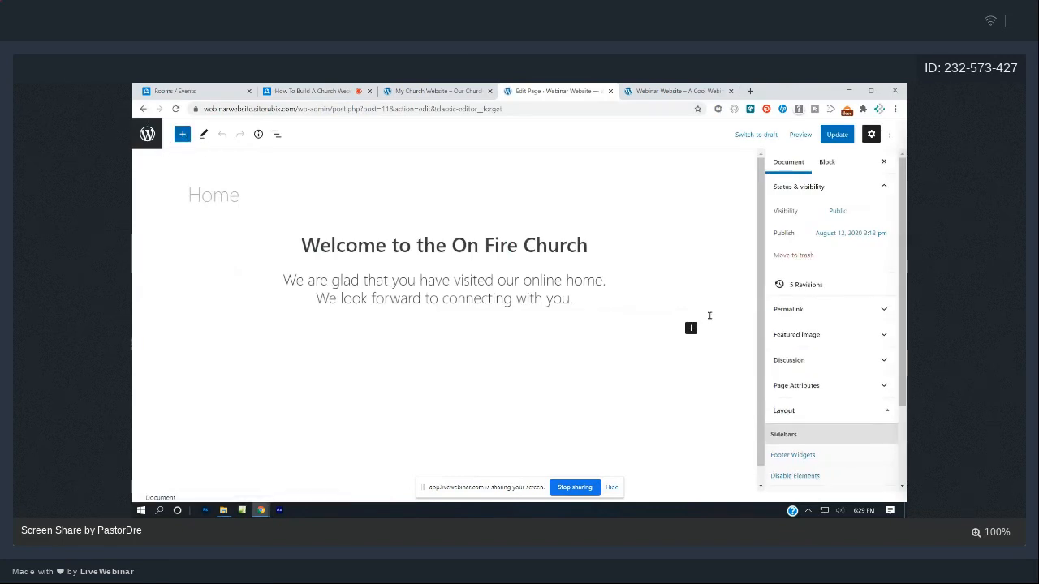
# - Add a 33/33/33 three-column Columns block under the welcome text and save the page
pyautogui.click(183, 135)
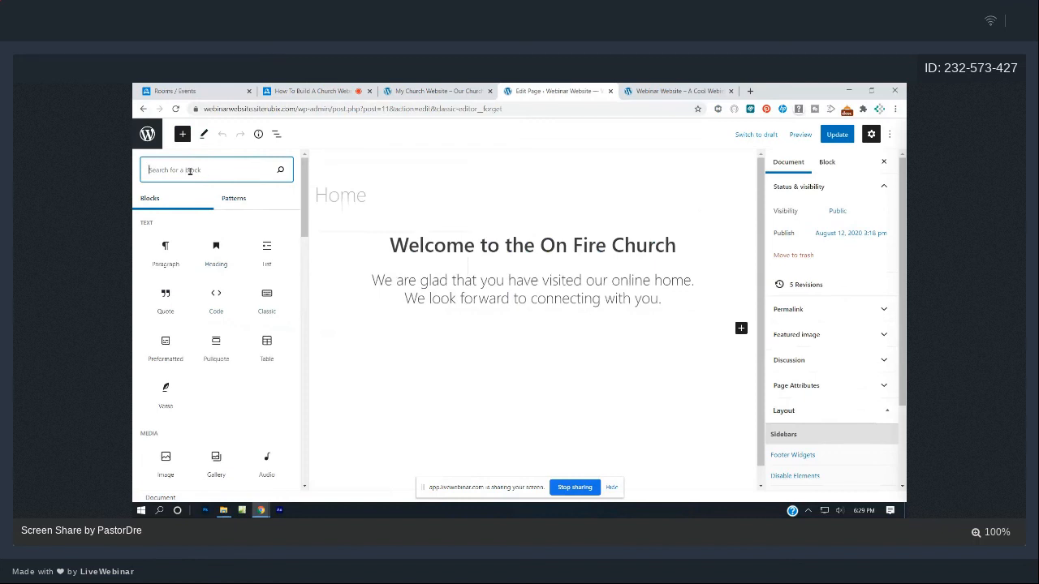
pyautogui.write('column')
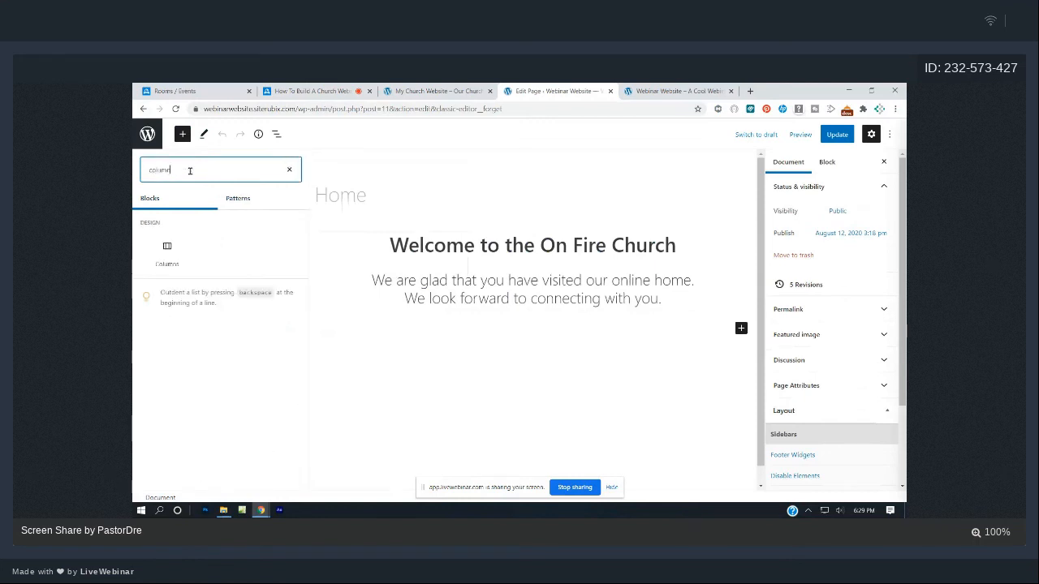
pyautogui.click(166, 252)
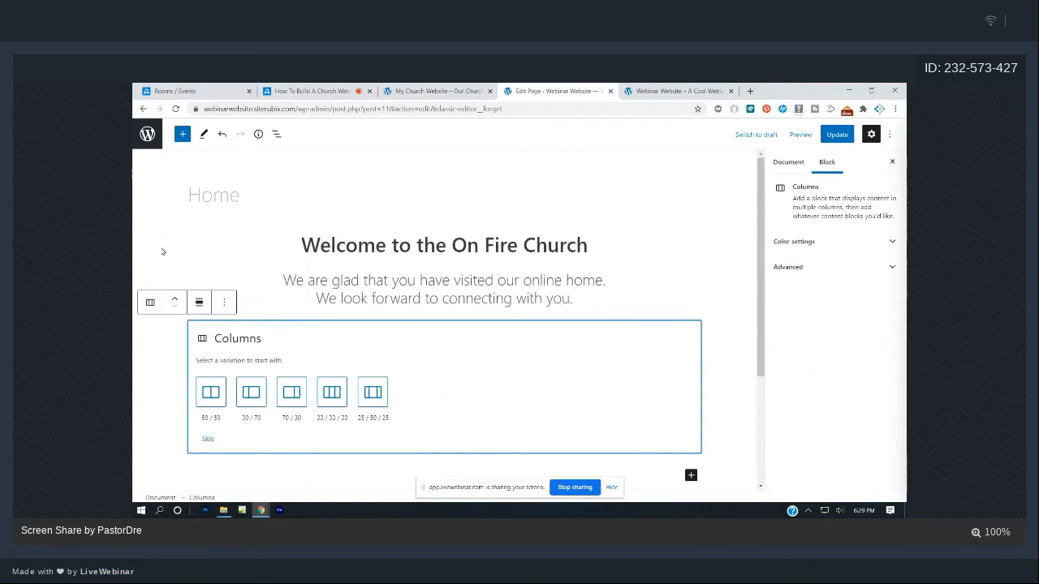
pyautogui.click(335, 393)
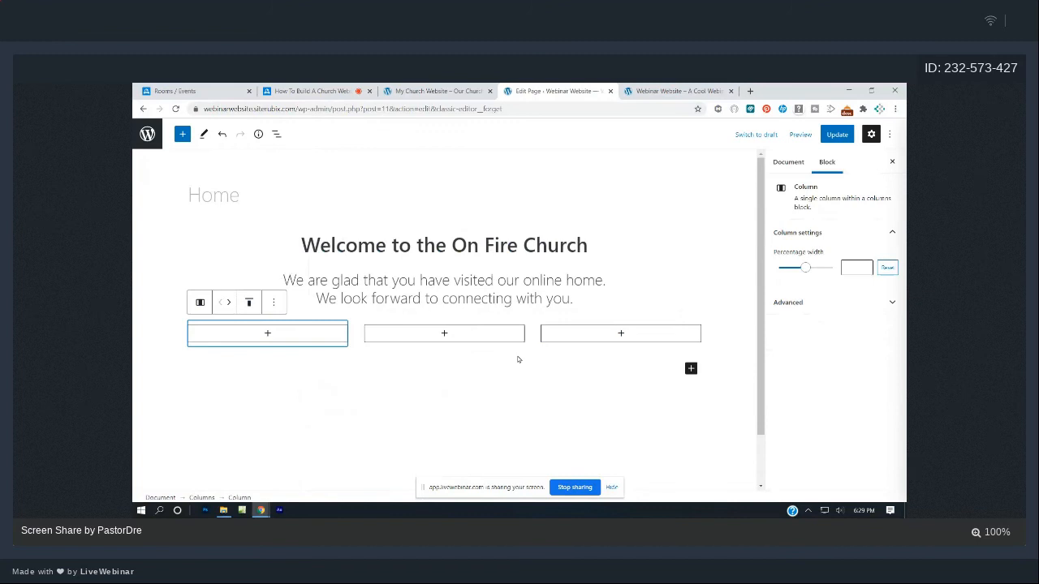
pyautogui.click(837, 134)
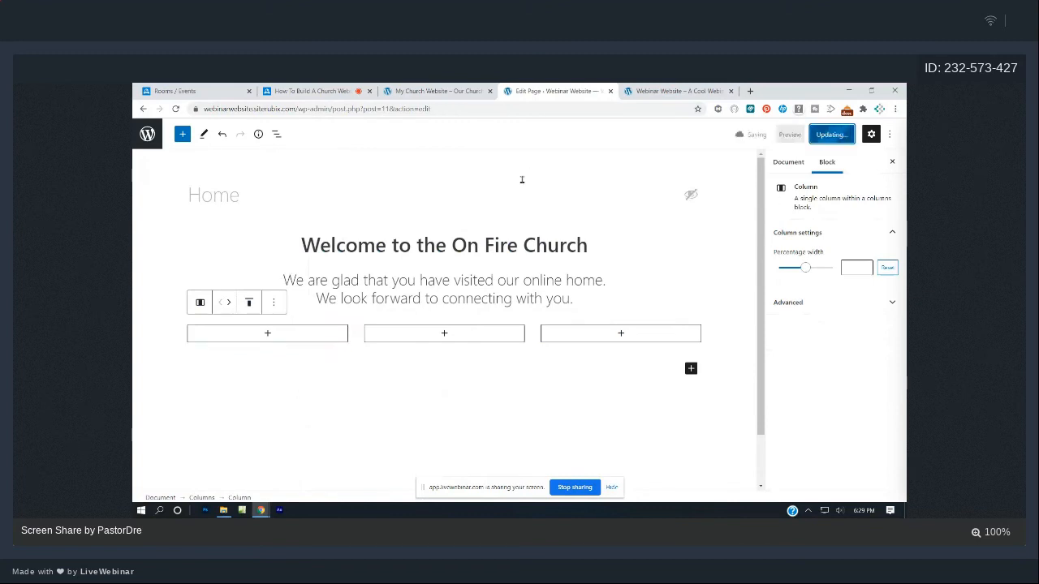
# - Insert an empty Image block into each of the three columns
pyautogui.click(270, 334)
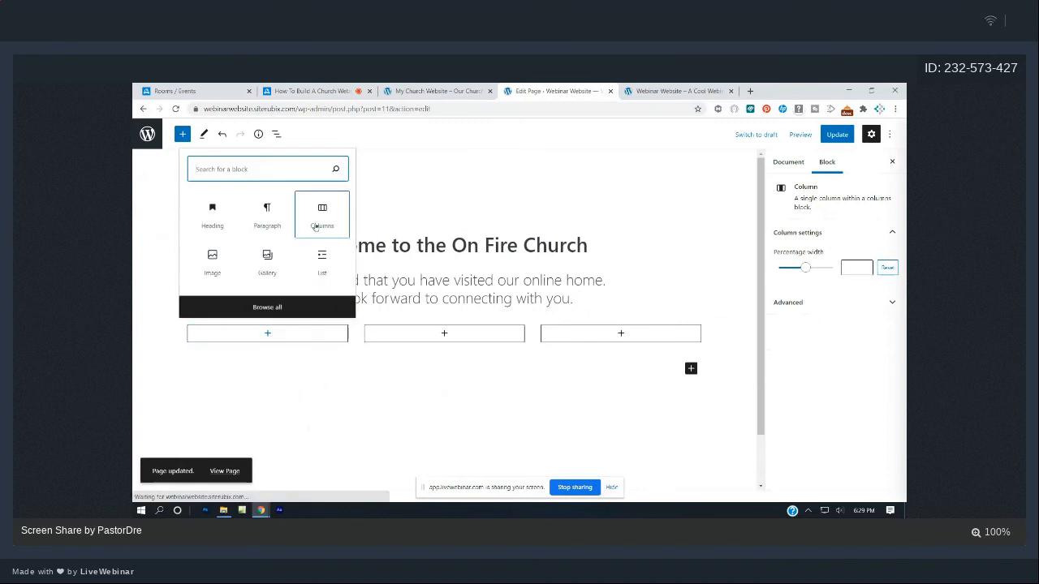
pyautogui.write('image')
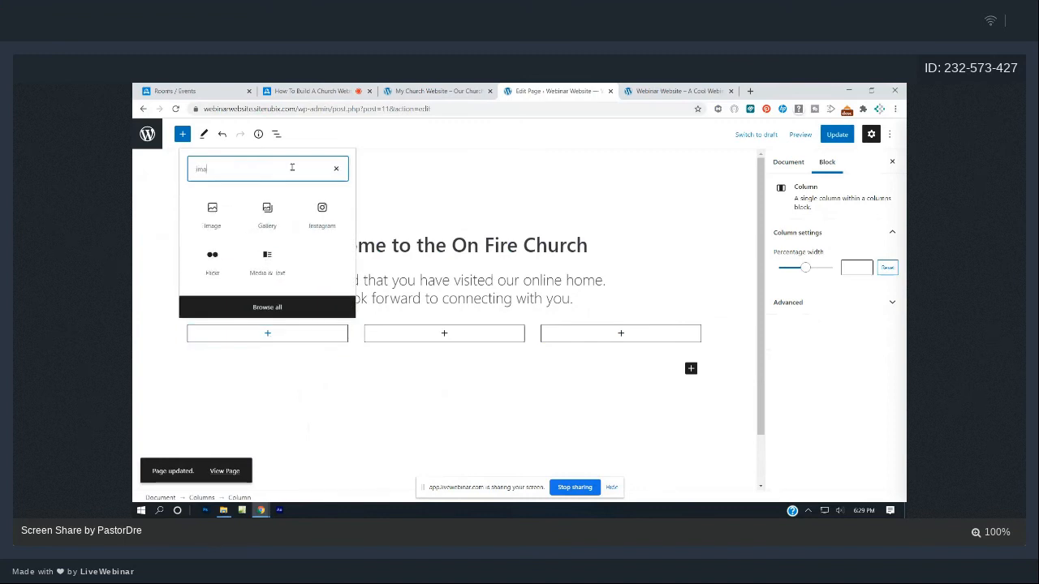
pyautogui.click(214, 216)
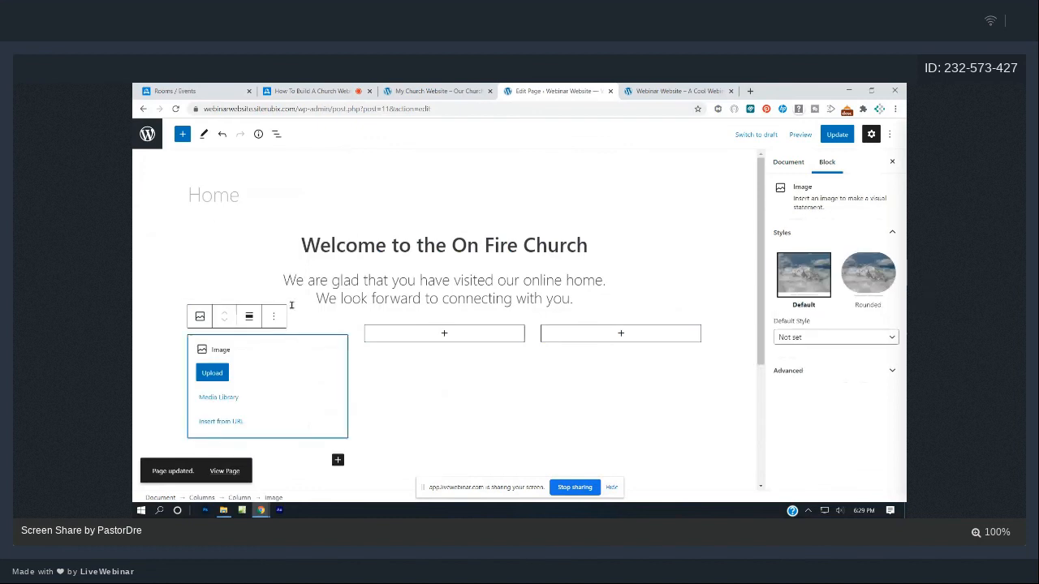
pyautogui.click(444, 334)
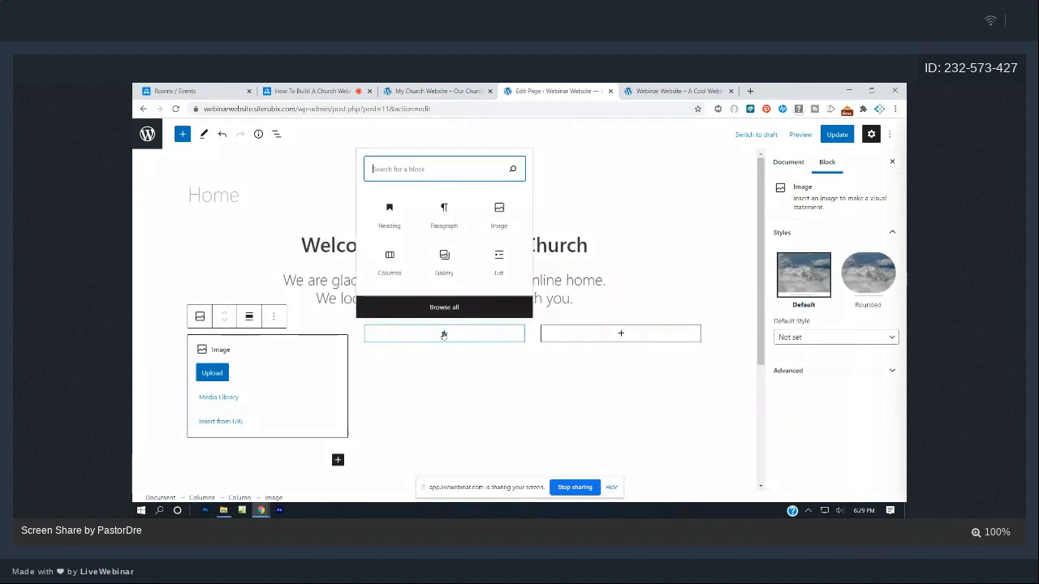
pyautogui.write('image')
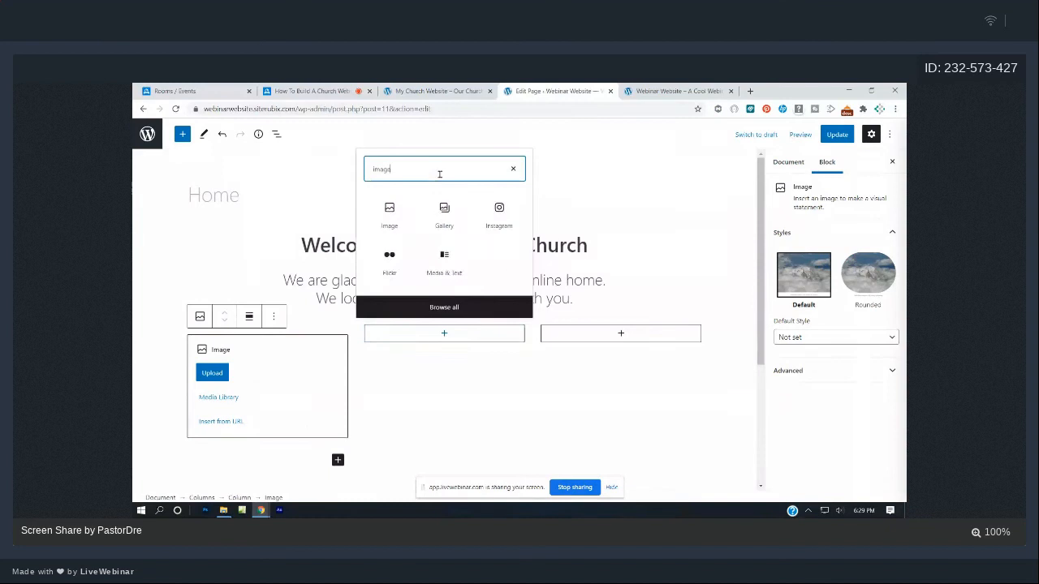
pyautogui.click(389, 214)
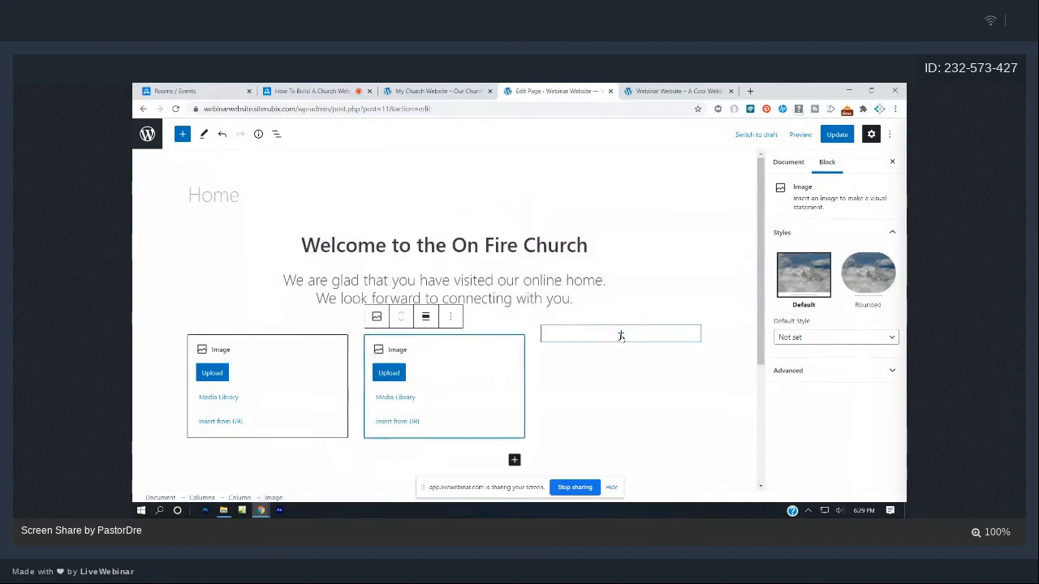
pyautogui.click(620, 334)
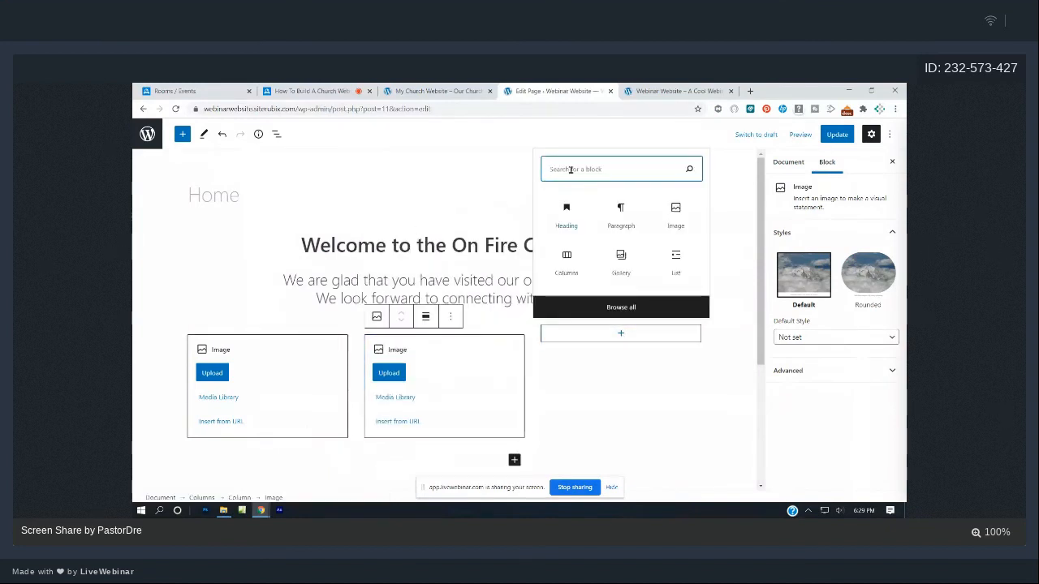
pyautogui.write('image')
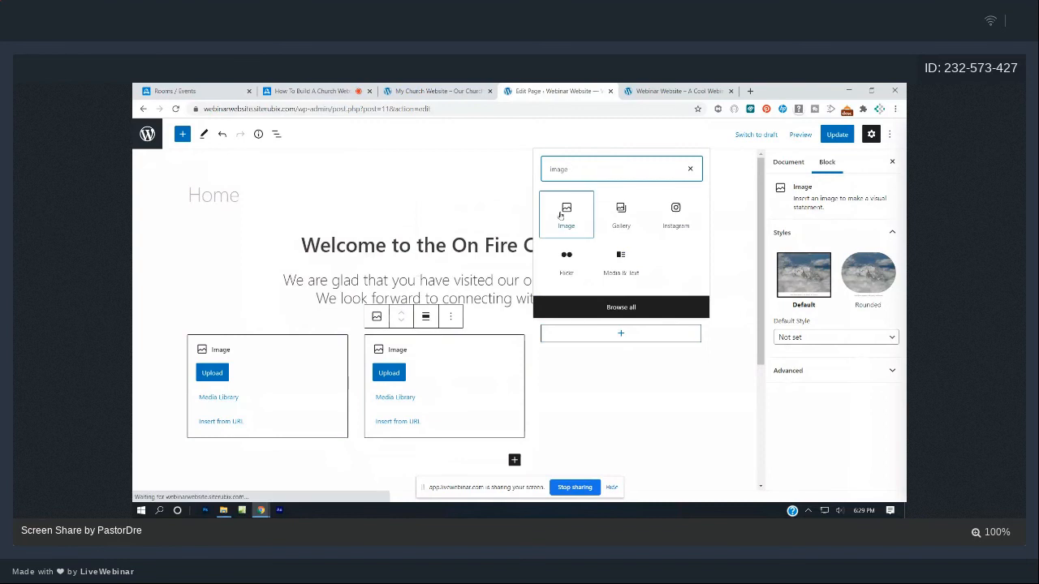
pyautogui.click(568, 213)
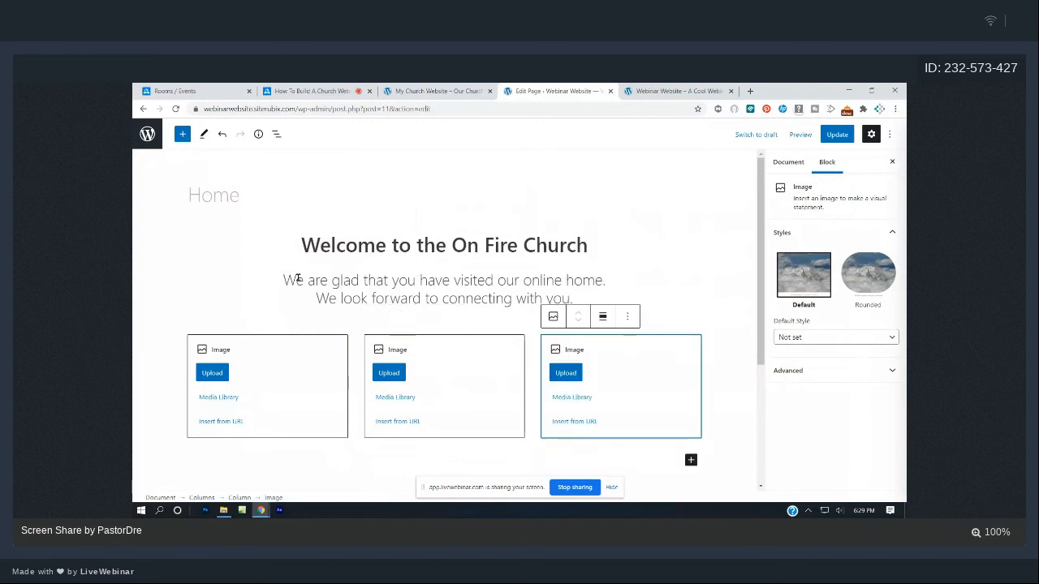
pyautogui.scroll(-2, 298, 278)
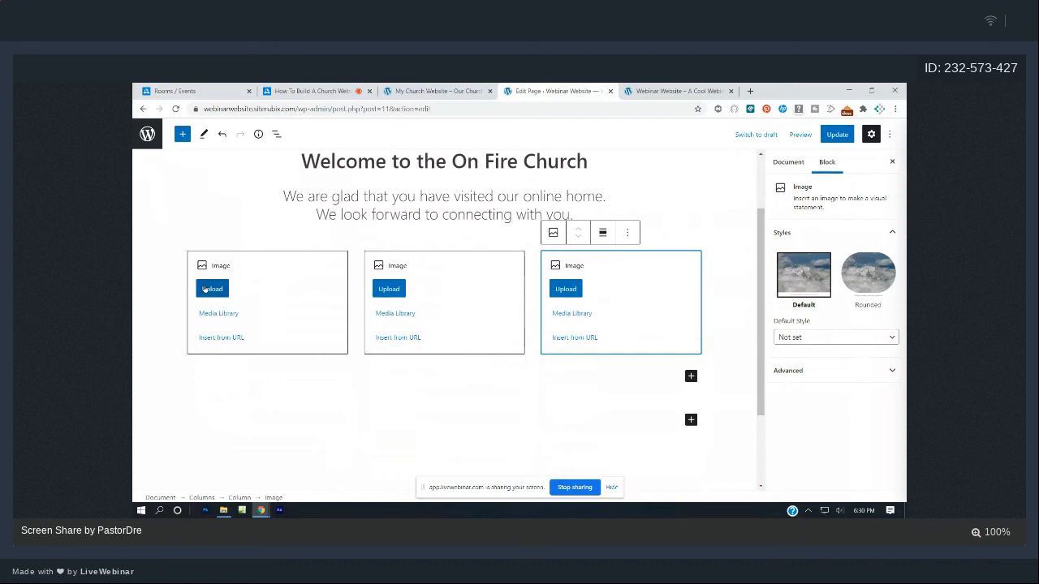
# - Upload live-webcast, church-podcast and small-groups into the first, second and third image blocks
pyautogui.click(208, 289)
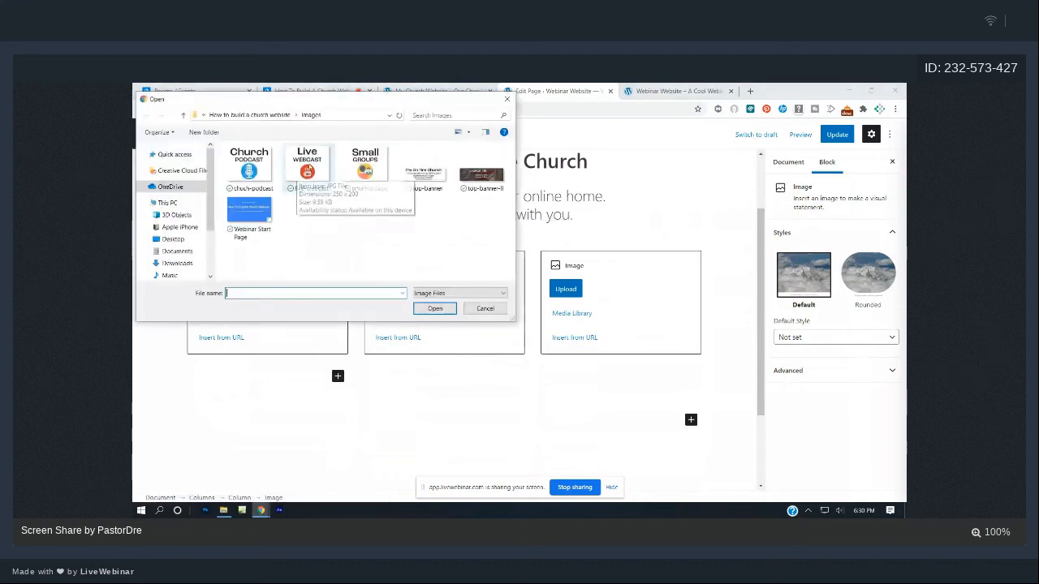
pyautogui.doubleClick(306, 168)
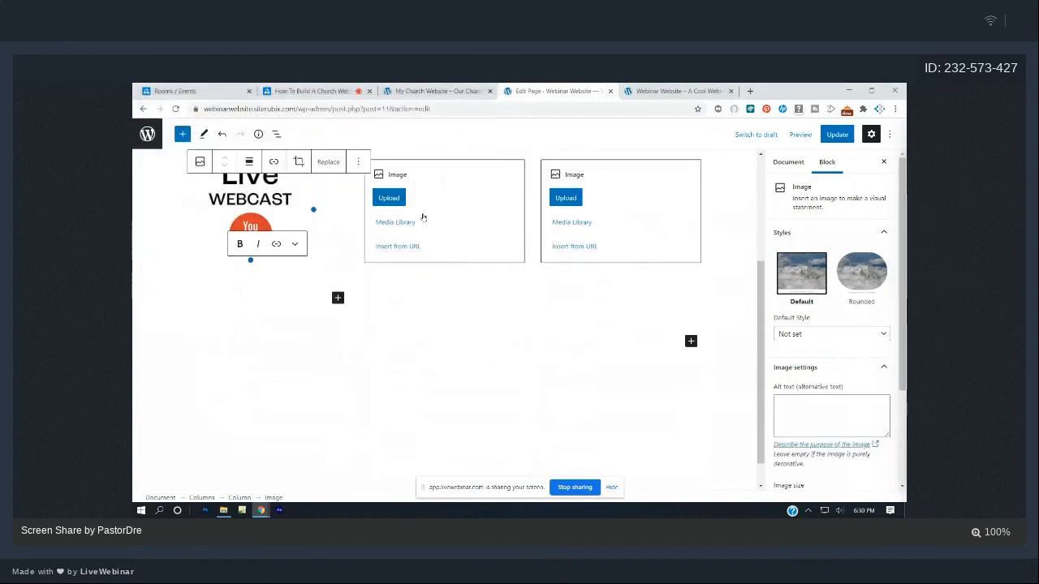
pyautogui.click(400, 199)
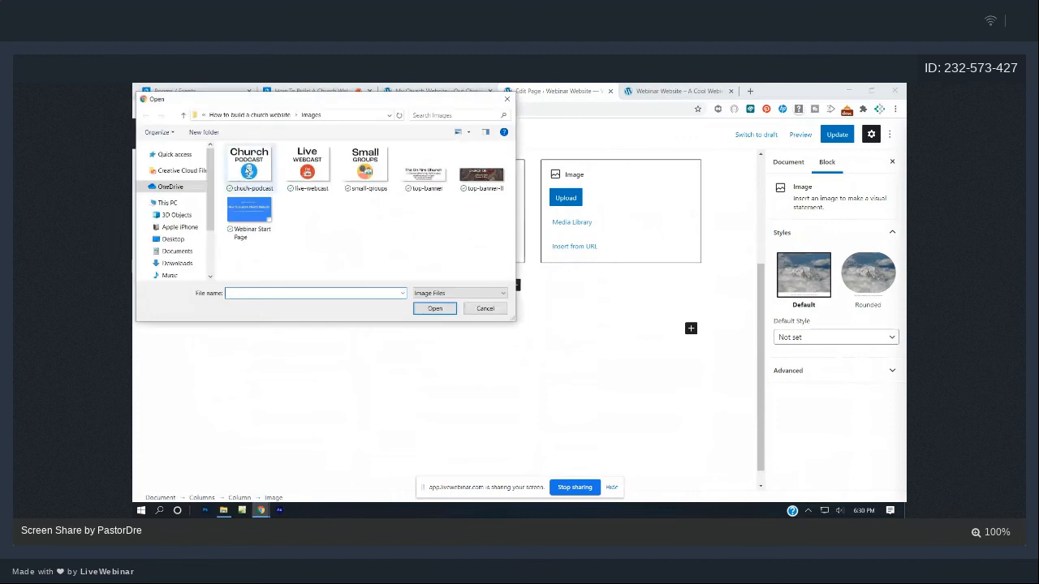
pyautogui.doubleClick(248, 171)
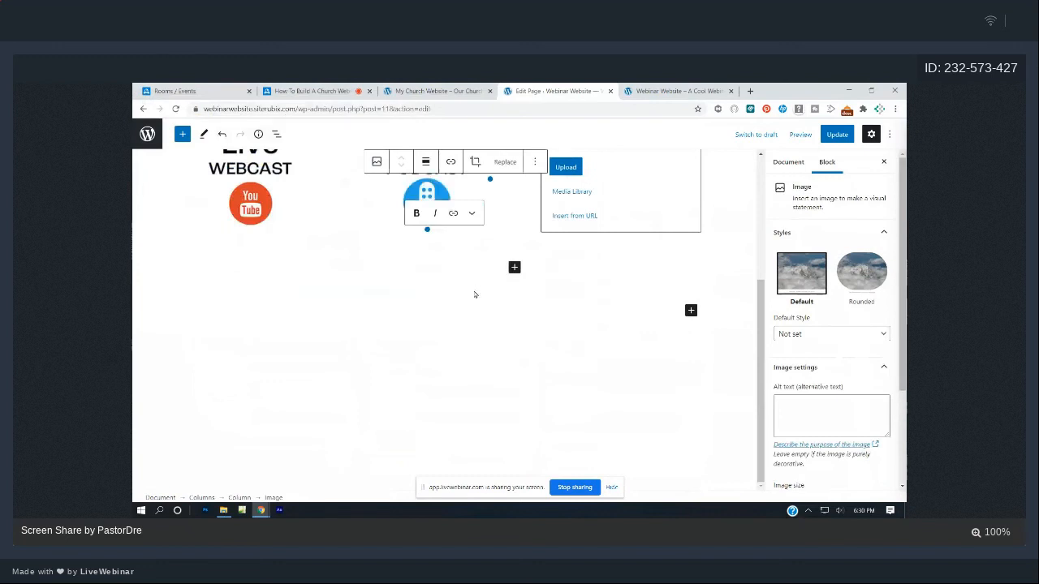
pyautogui.scroll(3, 476, 294)
pyautogui.click(567, 337)
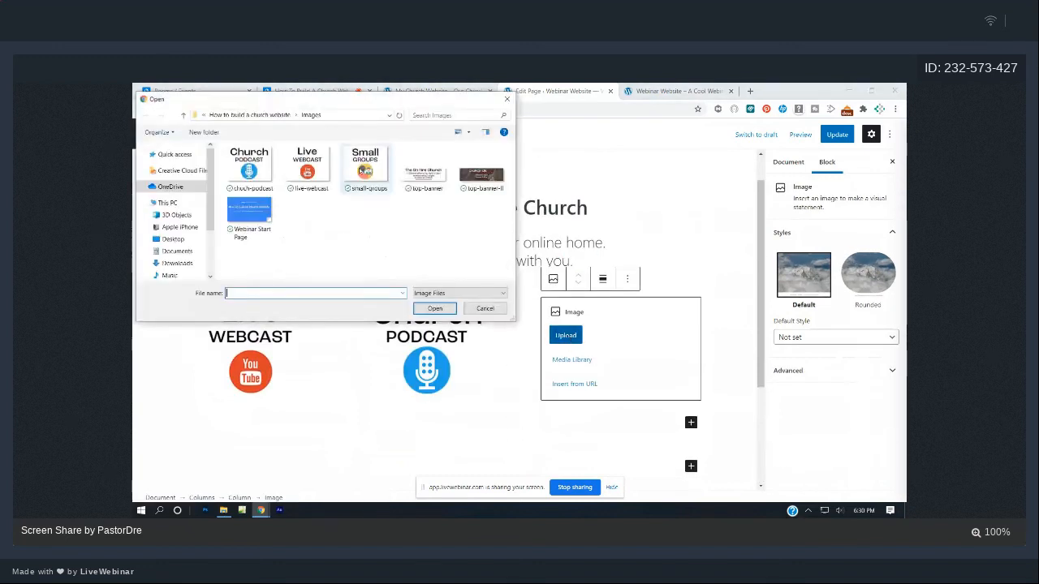
pyautogui.doubleClick(361, 171)
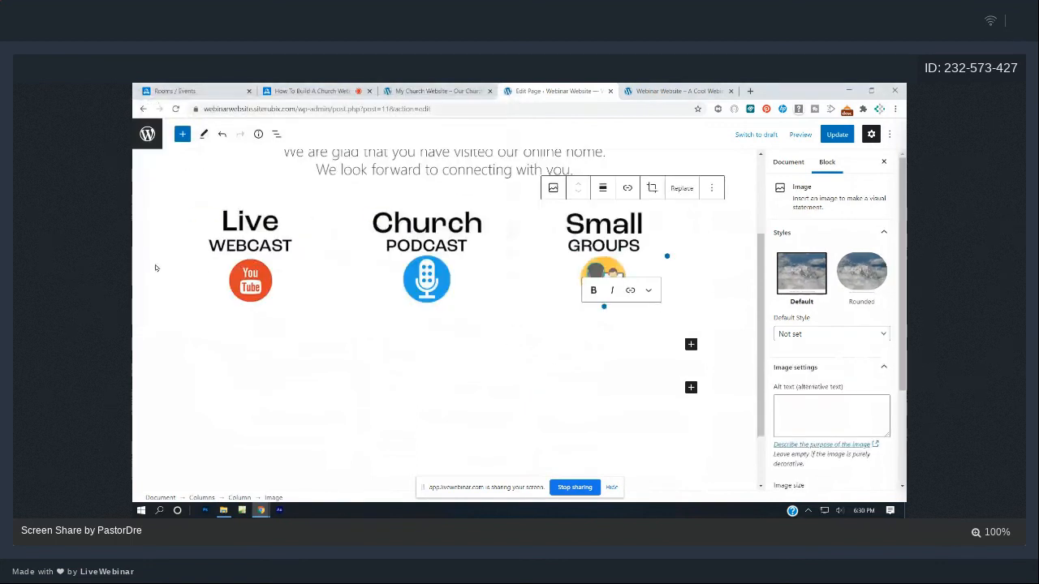
# - Align center the Live Webcast, Church Podcast and Small Groups images, then update the Home page
pyautogui.click(246, 274)
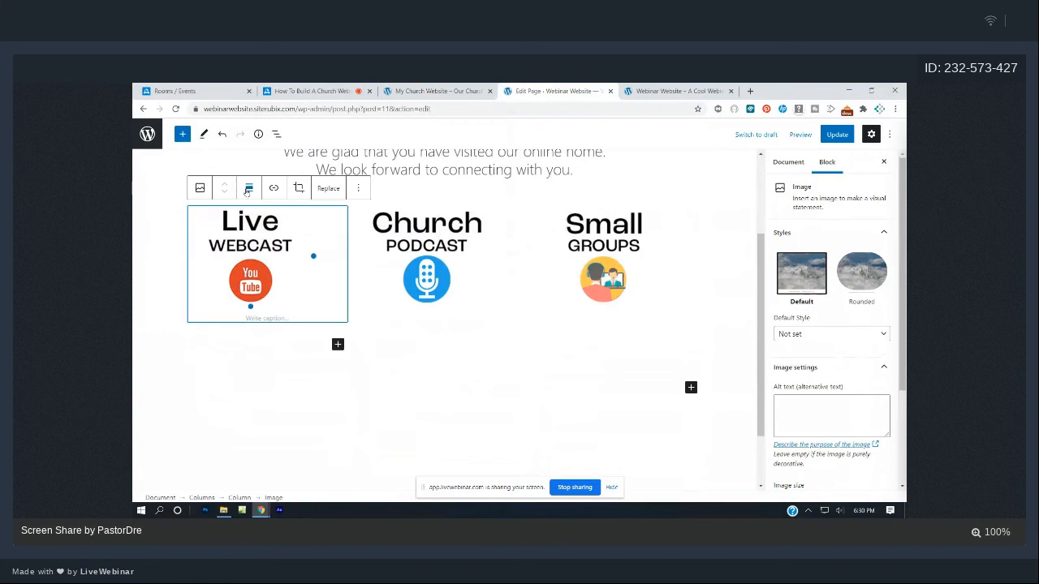
pyautogui.click(249, 187)
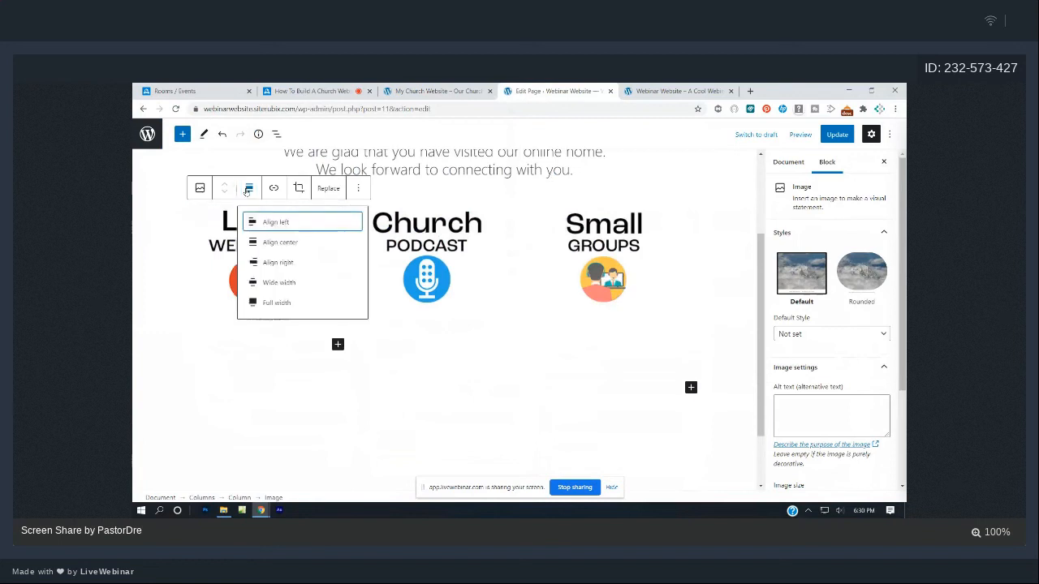
pyautogui.click(269, 243)
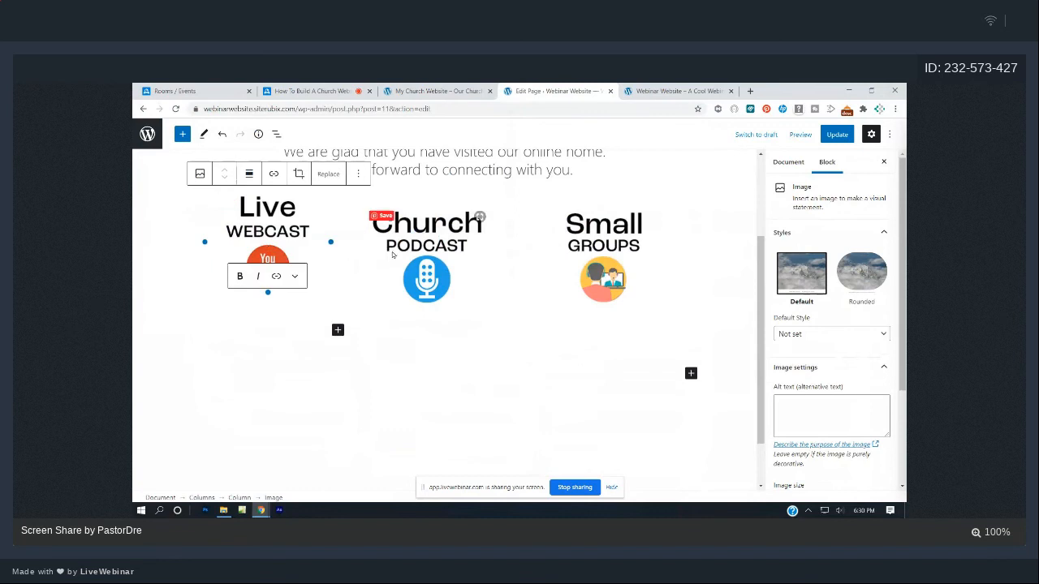
pyautogui.click(414, 254)
pyautogui.click(425, 188)
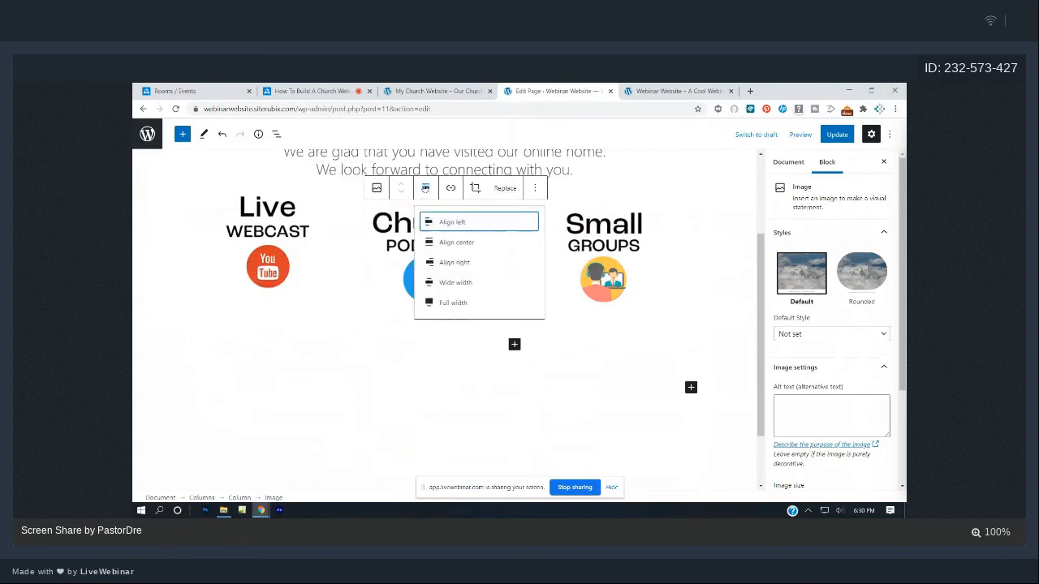
pyautogui.click(488, 242)
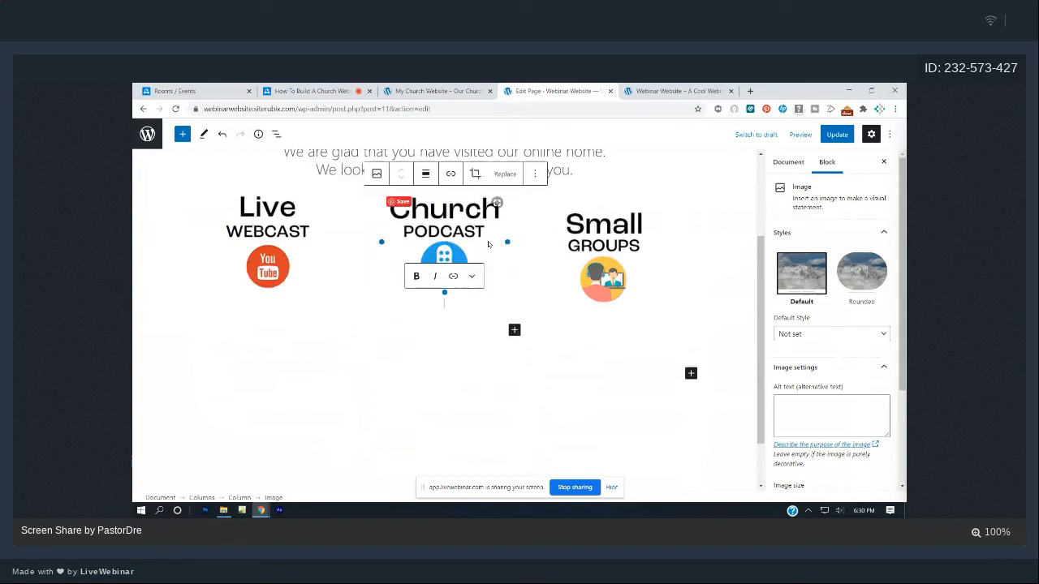
pyautogui.click(625, 246)
pyautogui.click(602, 188)
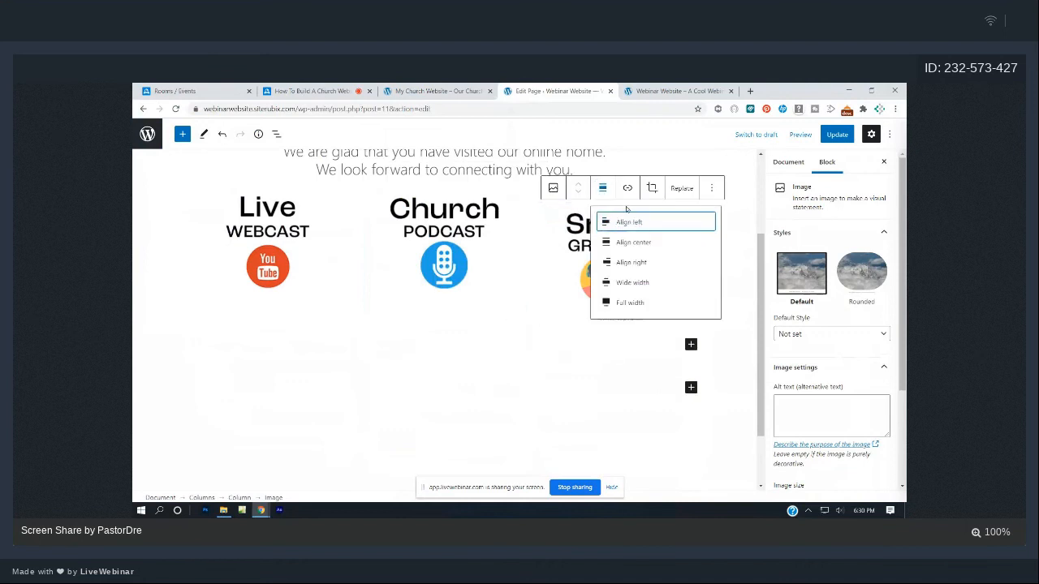
pyautogui.click(633, 243)
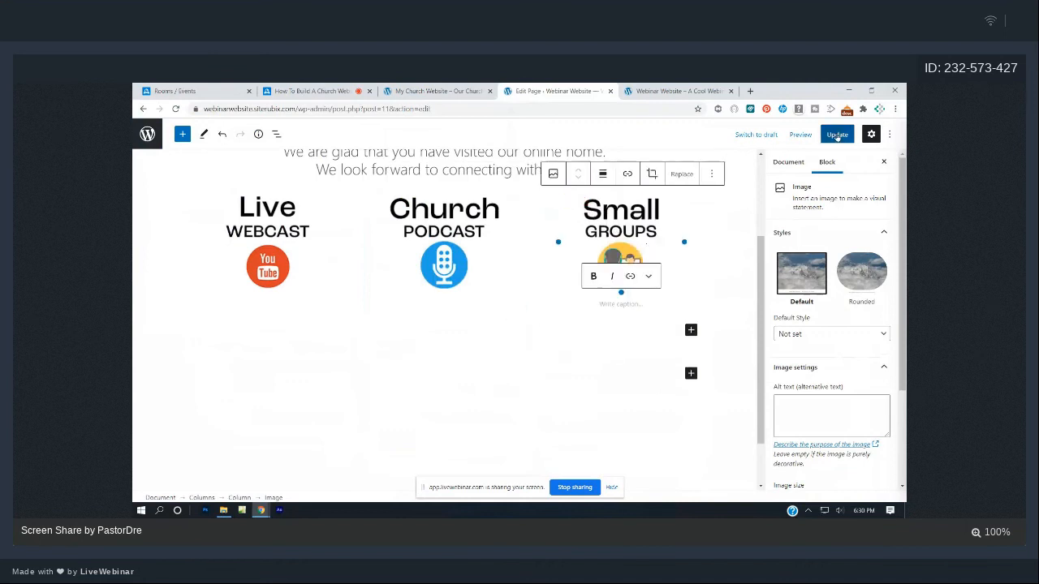
pyautogui.click(837, 135)
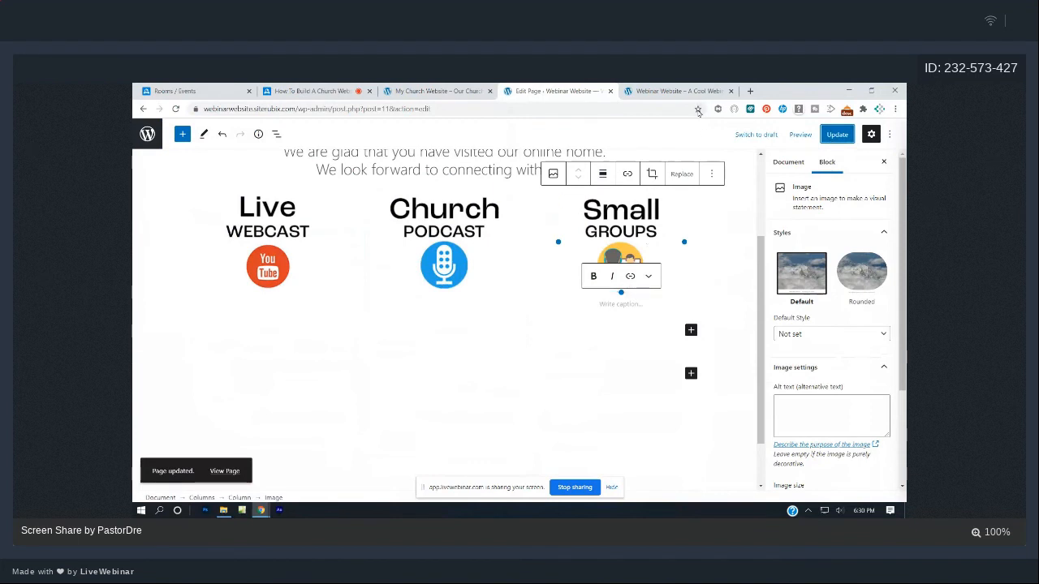
# - Check the three centred images on the reloaded live site, then return to the Pages list
pyautogui.click(678, 91)
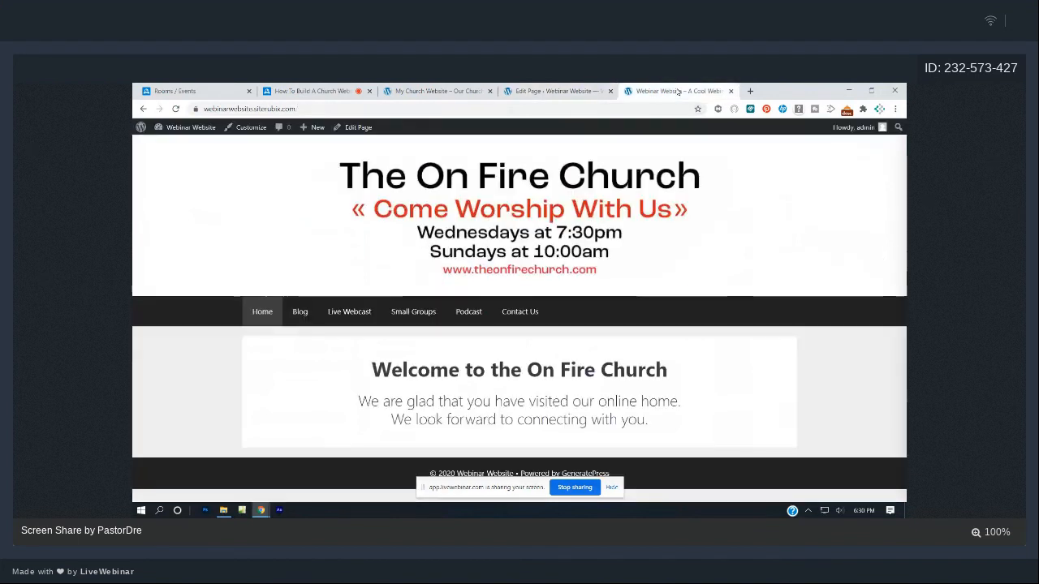
pyautogui.click(175, 109)
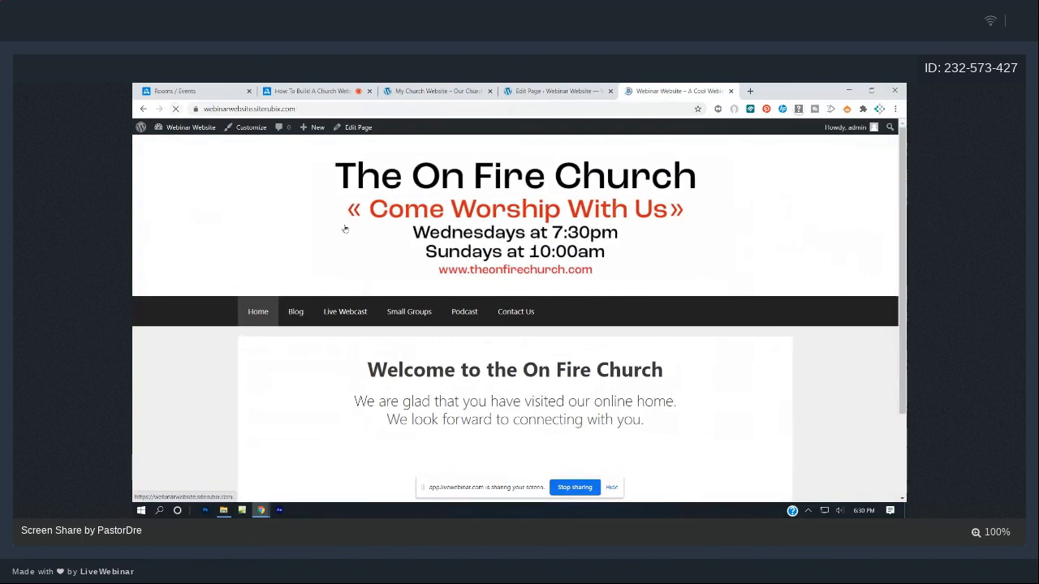
pyautogui.scroll(-3, 381, 224)
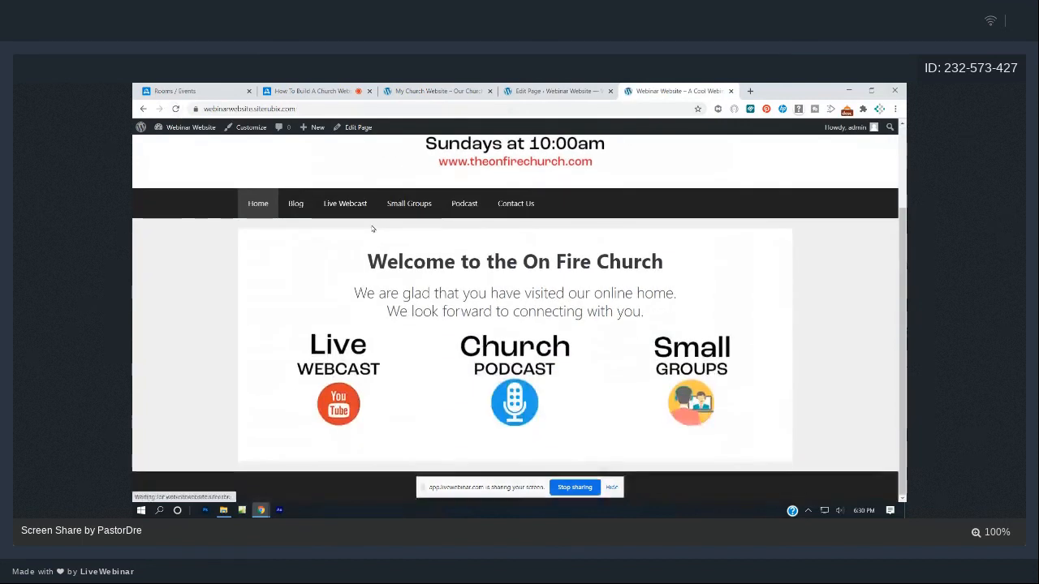
pyautogui.scroll(2, 378, 226)
pyautogui.scroll(-2, 372, 228)
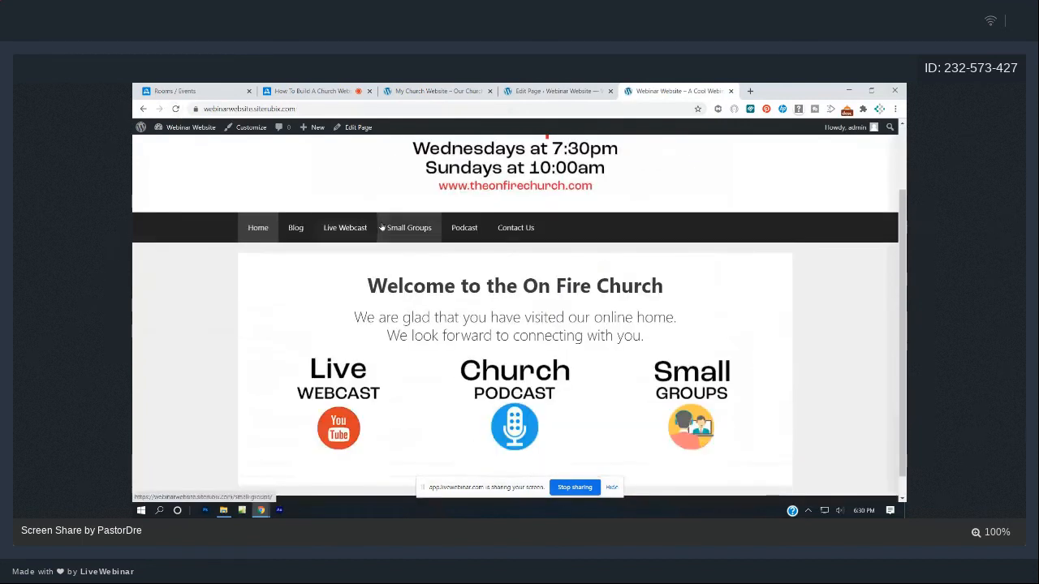
pyautogui.click(554, 91)
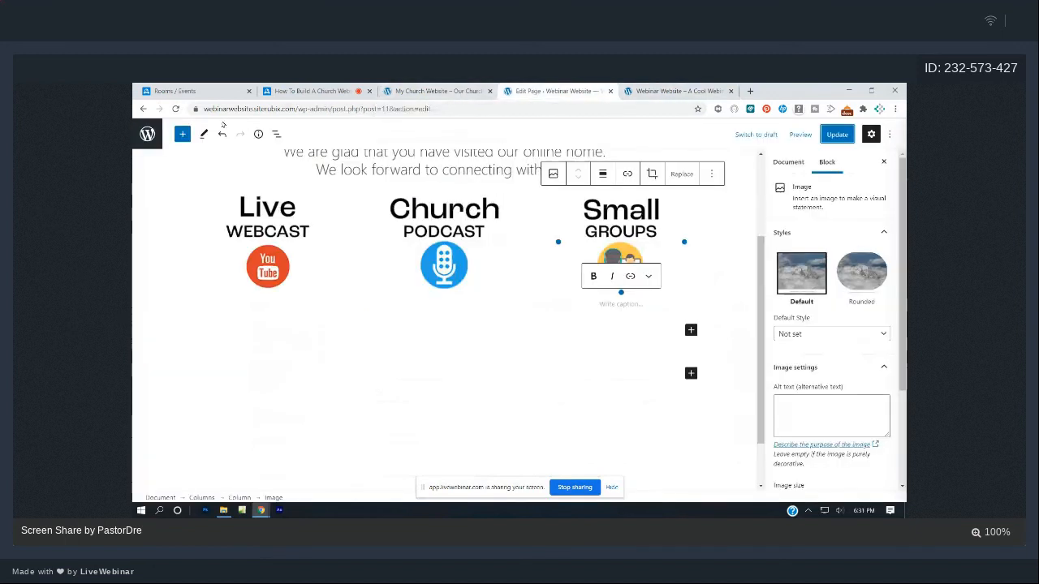
pyautogui.click(142, 109)
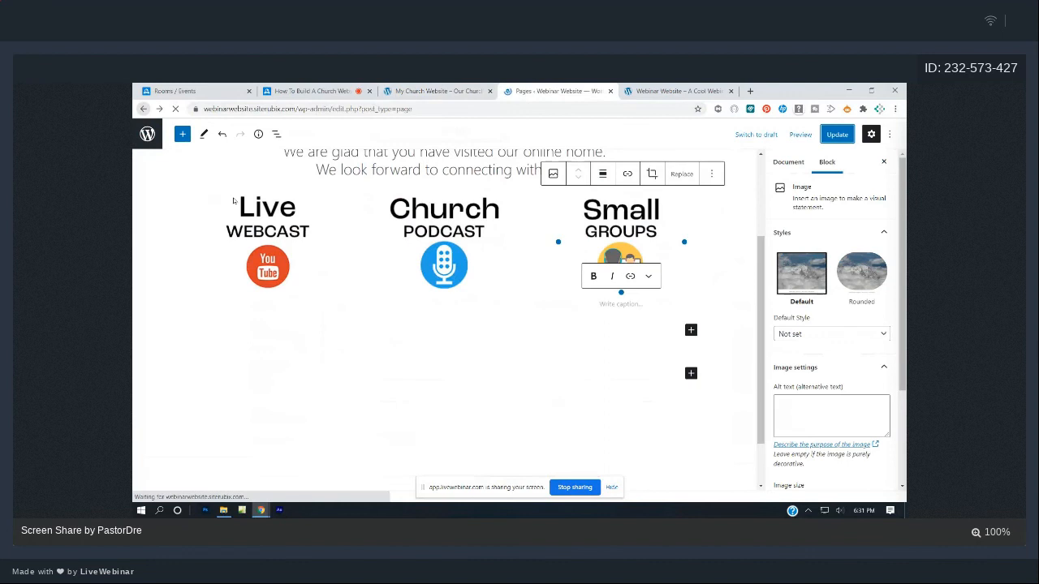
# - Copy the small-groups.jpg file URL from its Media Library attachment details
pyautogui.click(155, 190)
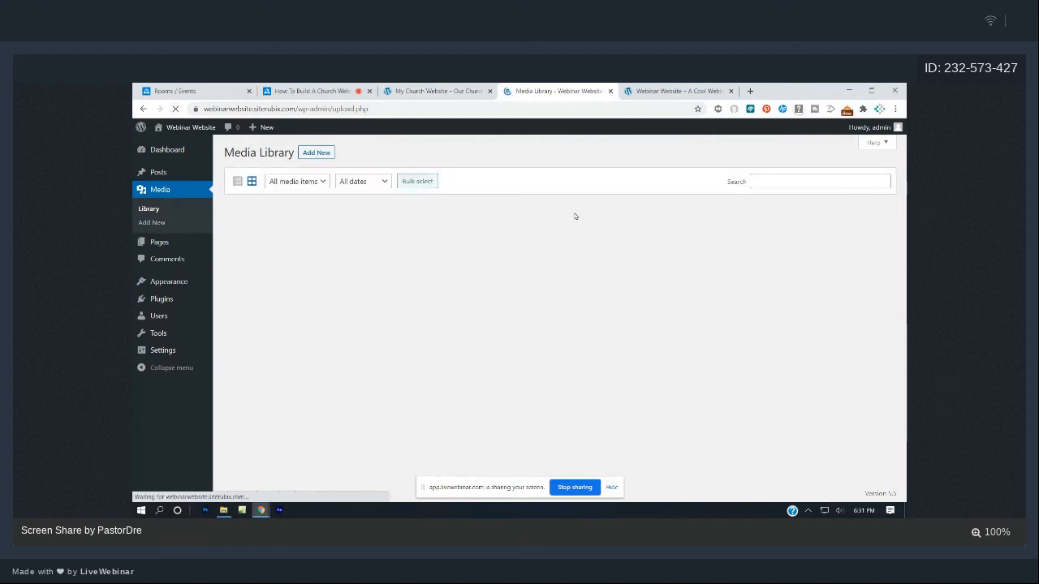
pyautogui.click(259, 255)
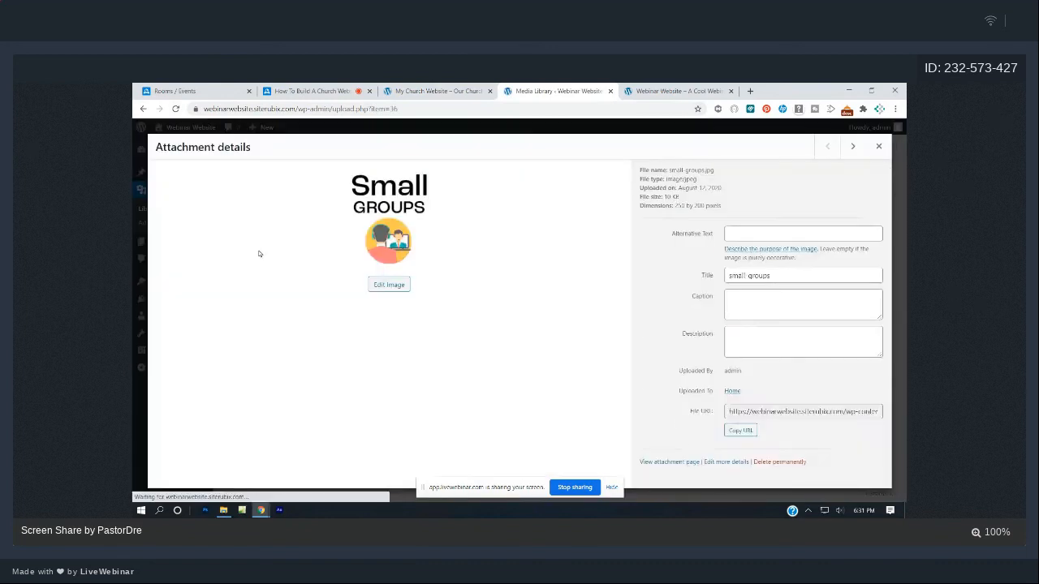
pyautogui.click(772, 439)
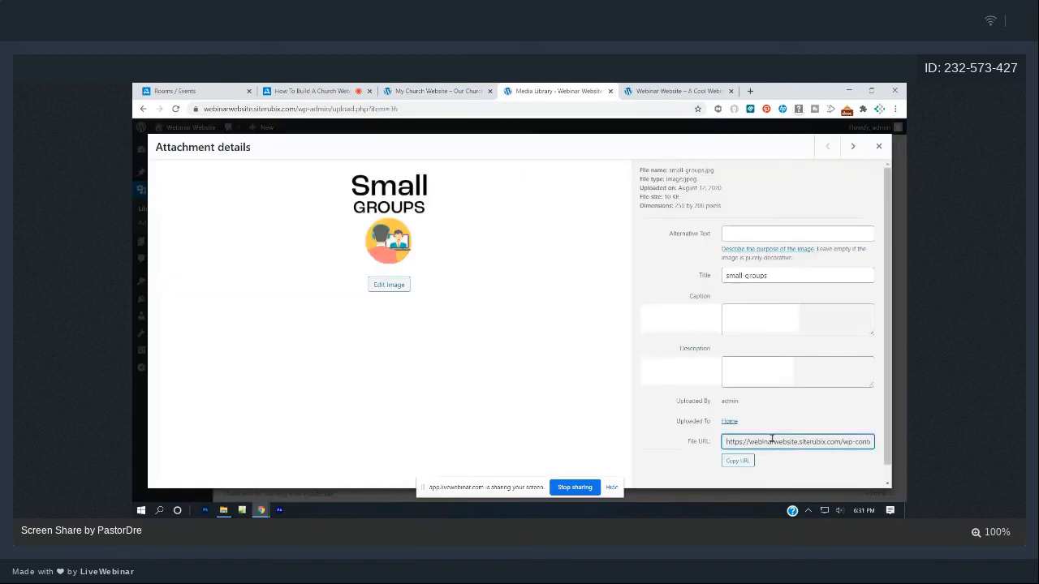
pyautogui.doubleClick(772, 439)
pyautogui.click(771, 439)
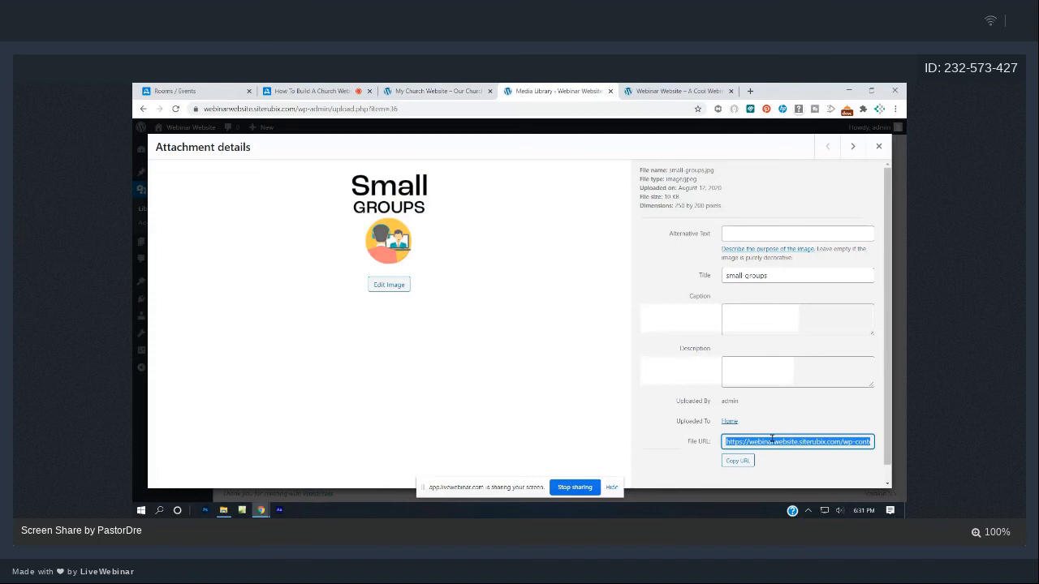
pyautogui.click(307, 91)
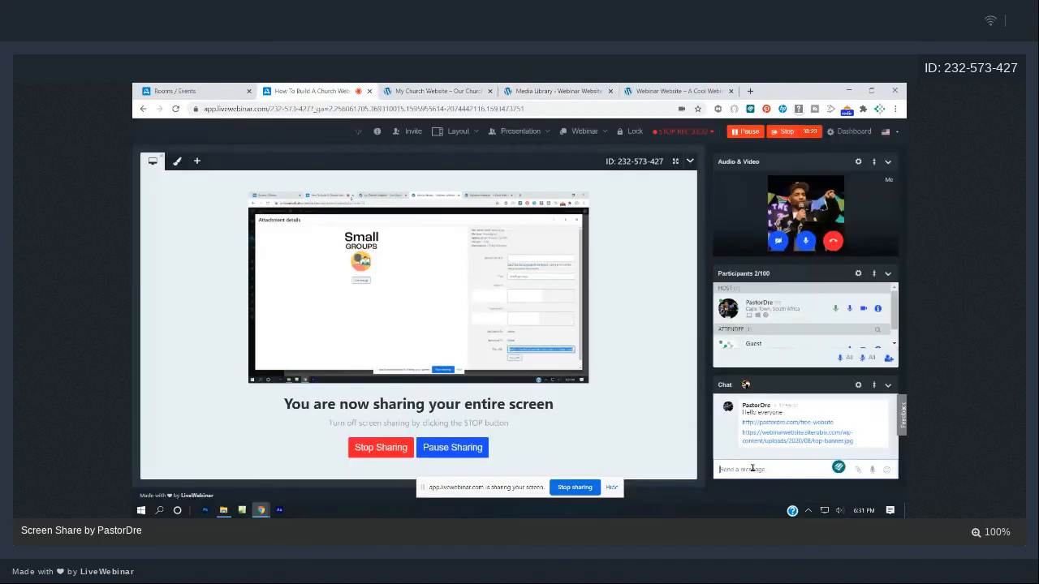
# - Post the Small Groups image link in the LiveWebinar chat
pyautogui.write('https://webinarwebsite.siterubix.com/wp-content/uploads/2020/08/small-groups.jpg')
pyautogui.press('Return')
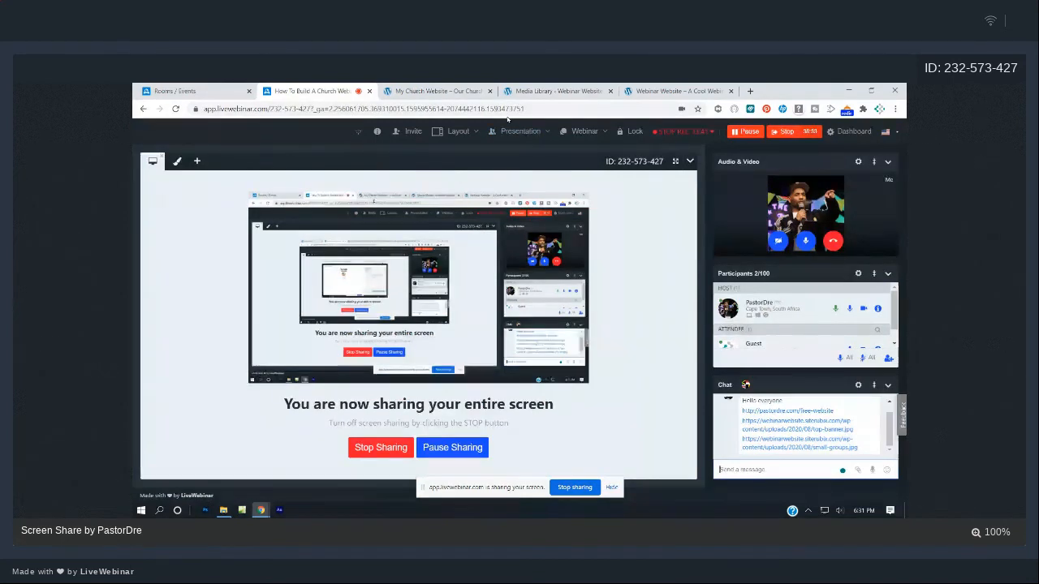
pyautogui.click(474, 91)
# - Copy the Church Podcast image's file URL from the Media Library
pyautogui.click(529, 89)
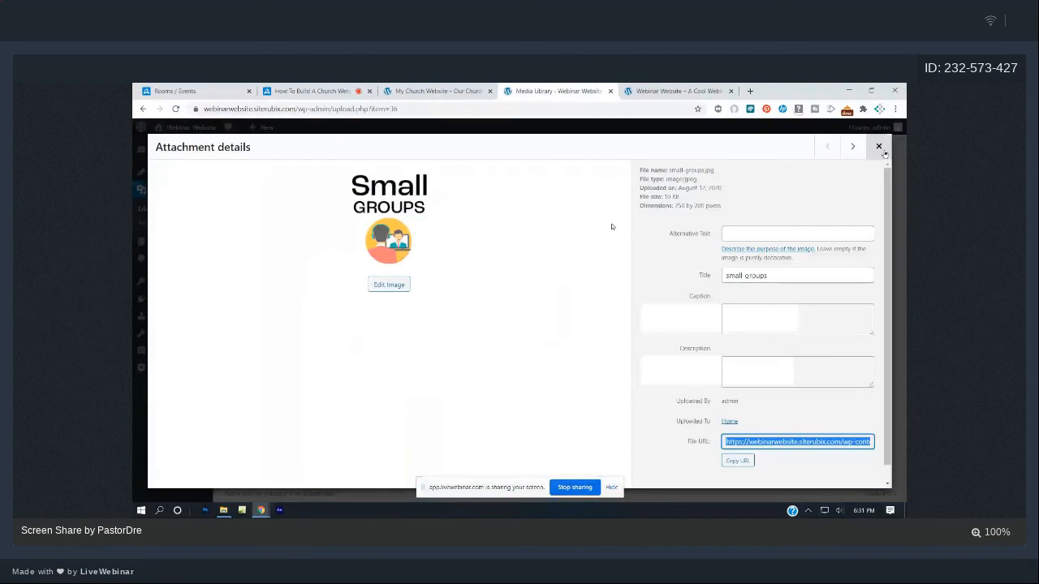
pyautogui.click(879, 147)
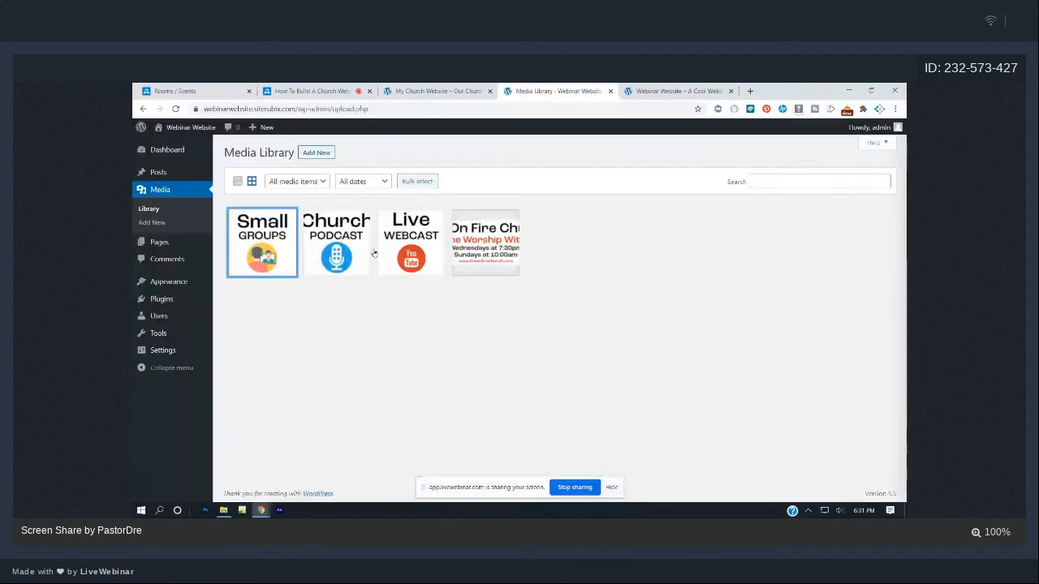
pyautogui.click(367, 251)
pyautogui.click(737, 461)
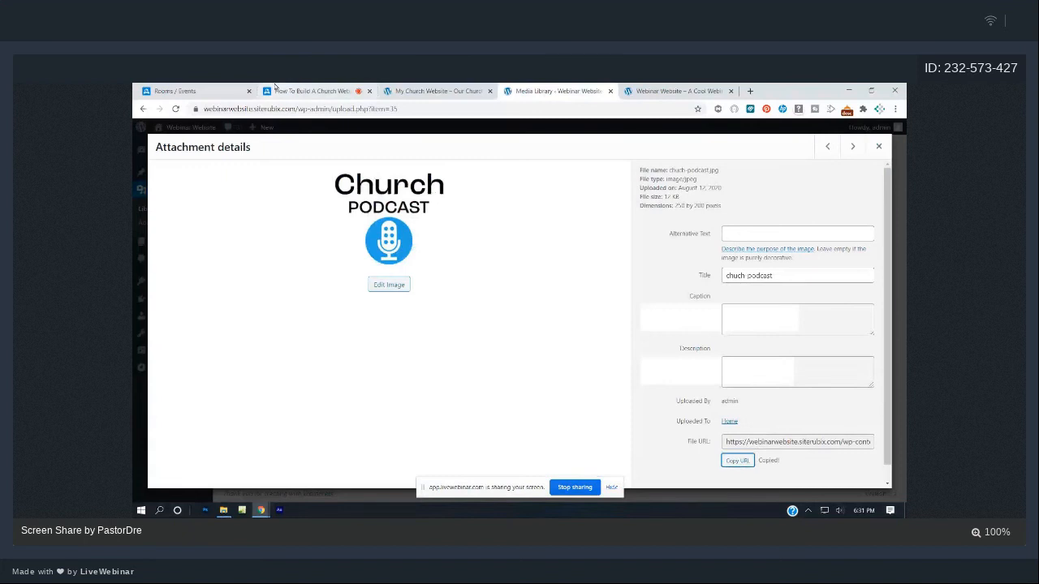
pyautogui.click(312, 90)
# - Send 'Here is the podcast image -' with the podcast image link in the chat
pyautogui.click(747, 468)
pyautogui.write('He')
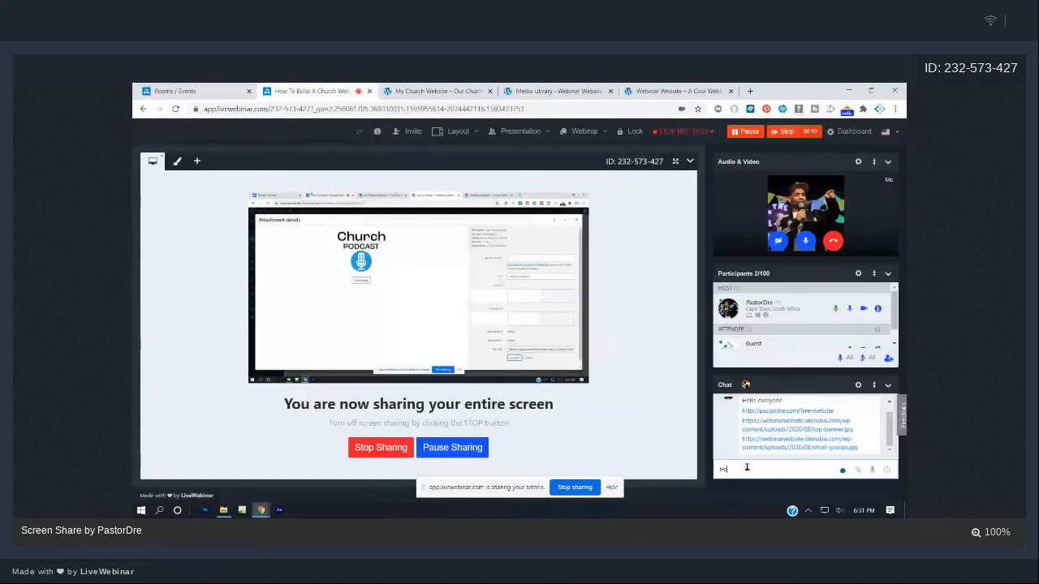
pyautogui.write('re is the podcast image')
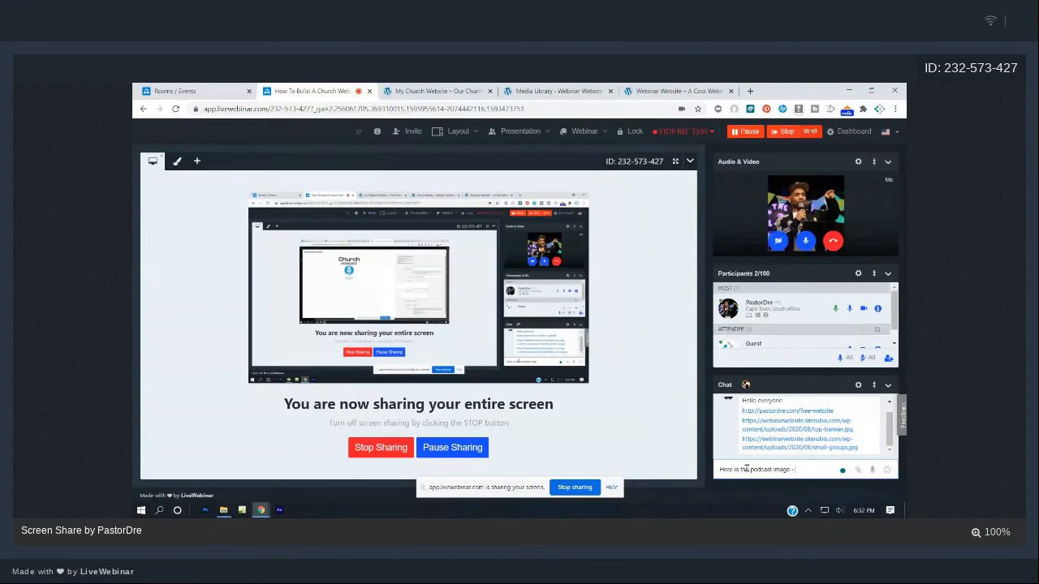
pyautogui.write(' -')
pyautogui.hotkey('ctrl', 'v')
pyautogui.press('Return')
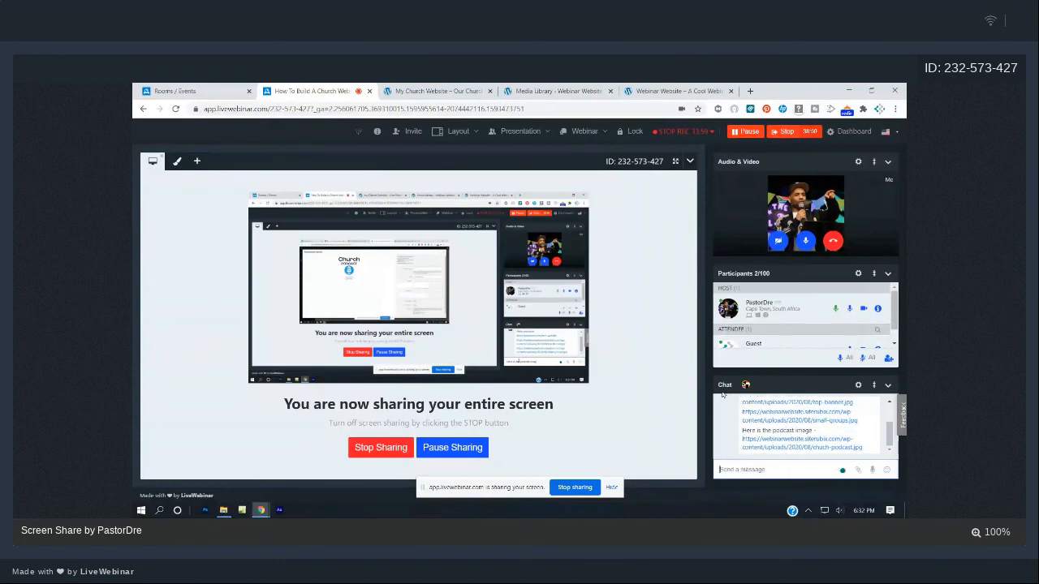
# - Copy the Live Webcast image's file URL from the Media Library
pyautogui.click(532, 89)
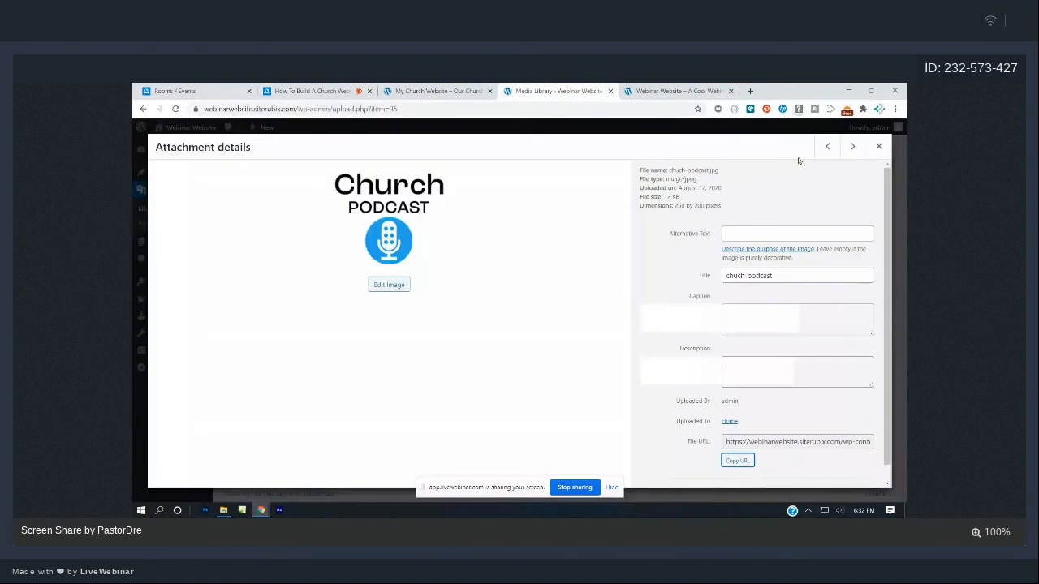
pyautogui.click(878, 147)
pyautogui.click(422, 248)
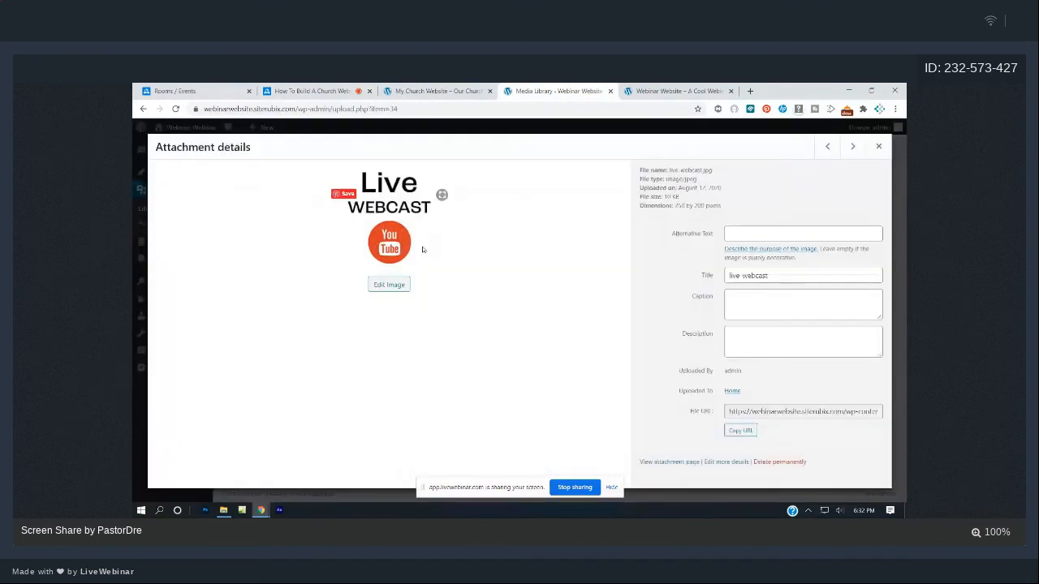
pyautogui.click(737, 460)
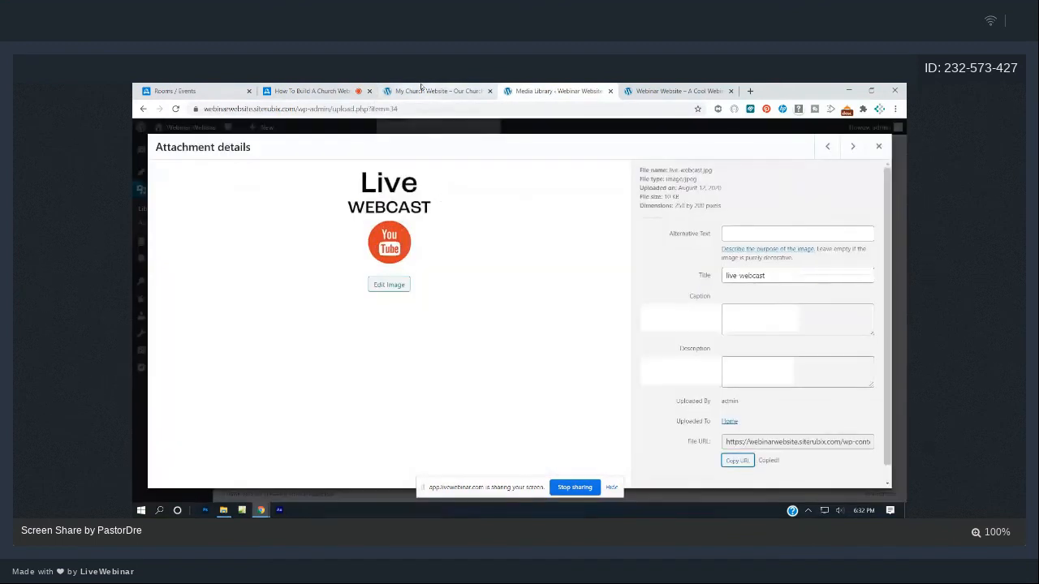
# - Send 'Here is the live webcast image' followed by the live webcast image link in the chat
pyautogui.click(420, 90)
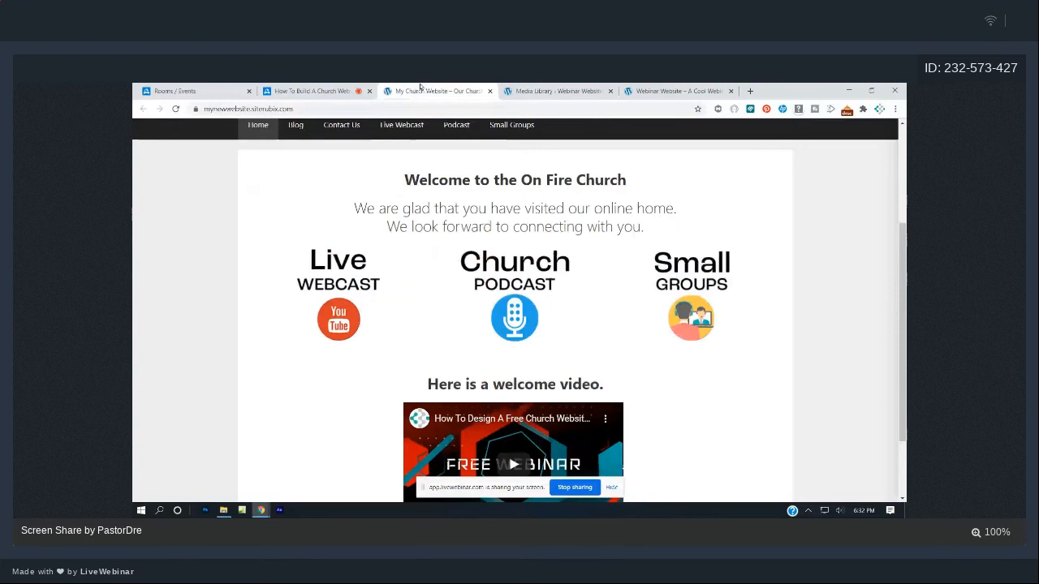
pyautogui.click(316, 91)
pyautogui.click(767, 468)
pyautogui.write('Here is the live')
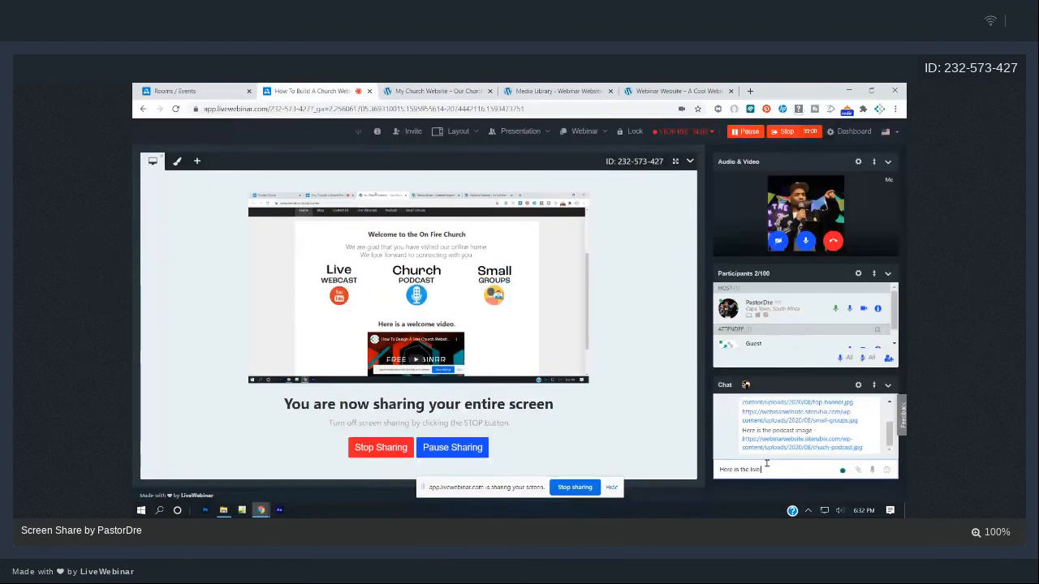
pyautogui.write(' webcast image')
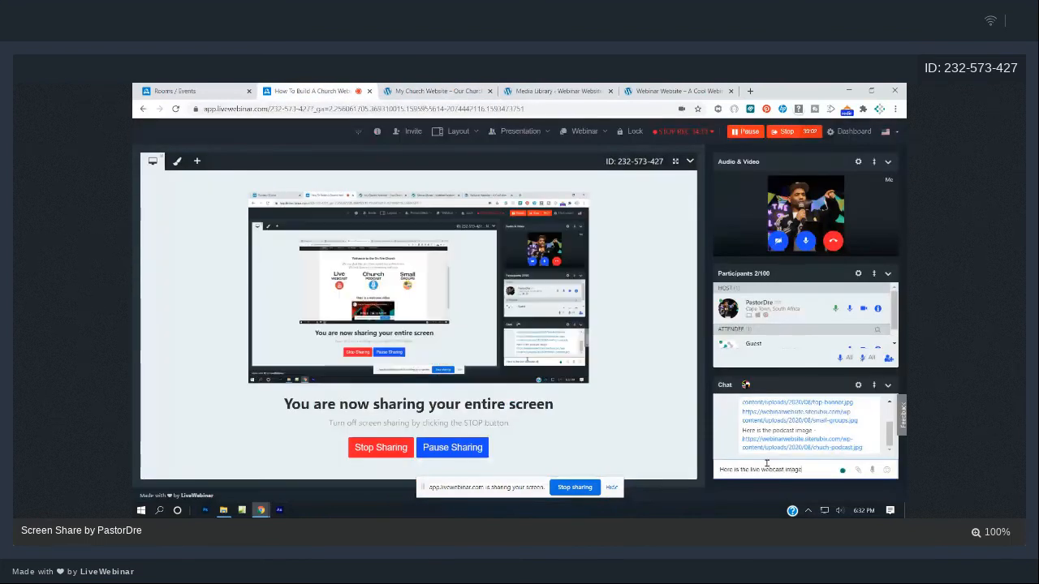
pyautogui.press('Return')
pyautogui.hotkey('ctrl', 'v')
pyautogui.press('Return')
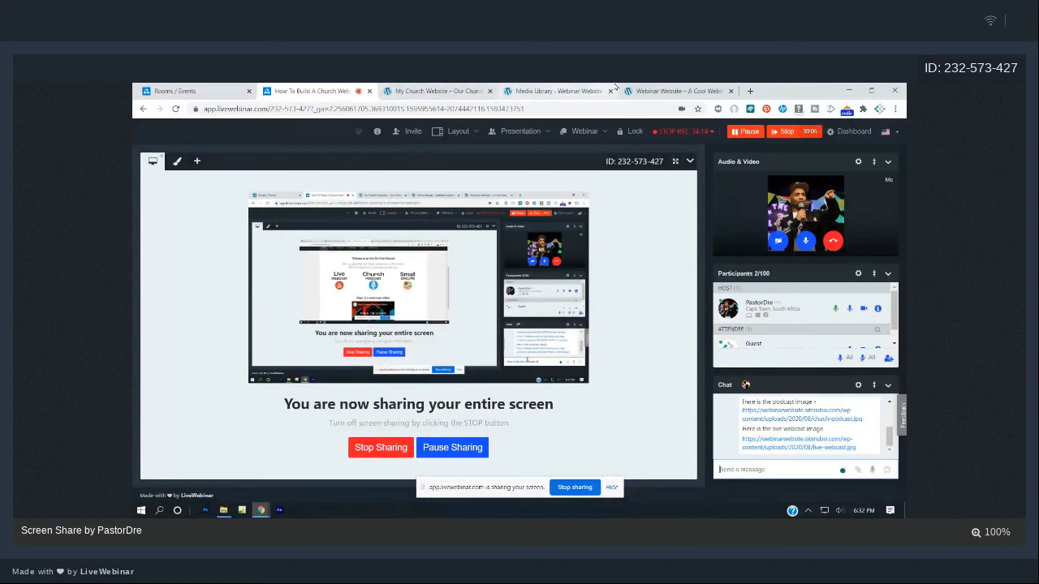
pyautogui.click(616, 87)
# - Review the church website's Live Webcast page and embedded video, then return to the Media Library
pyautogui.click(875, 148)
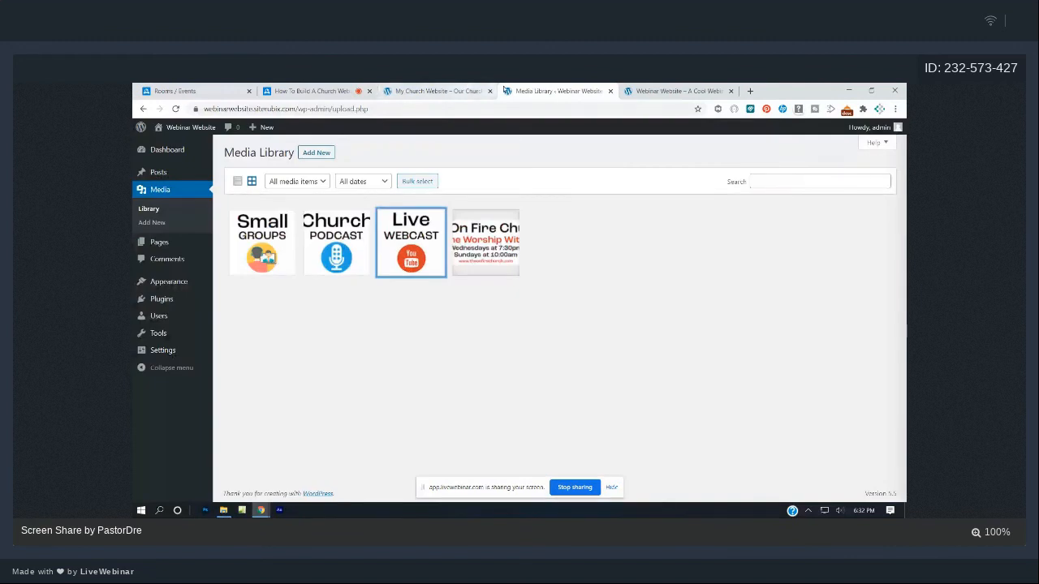
pyautogui.click(439, 91)
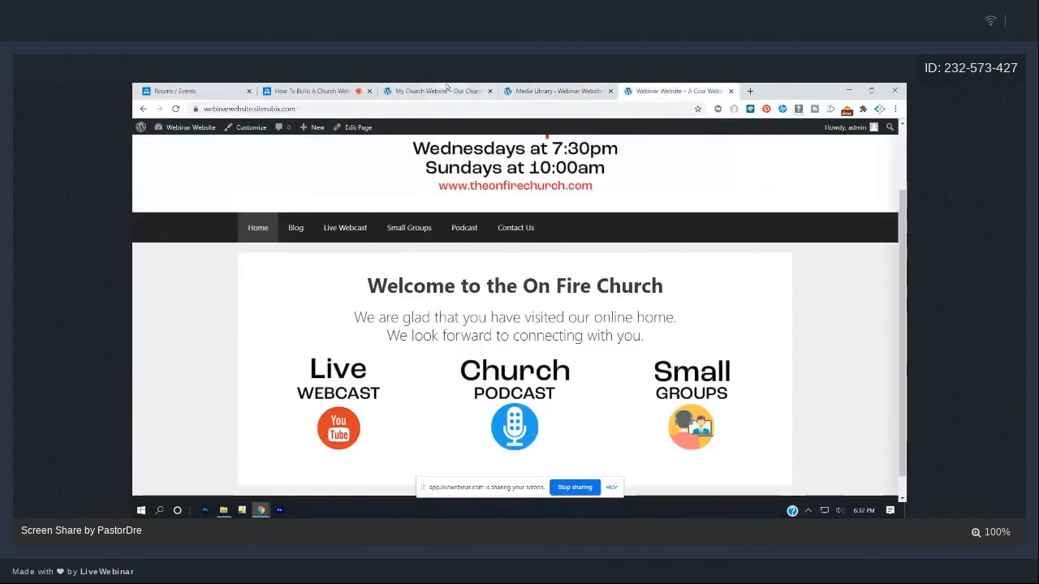
pyautogui.scroll(-2, 453, 132)
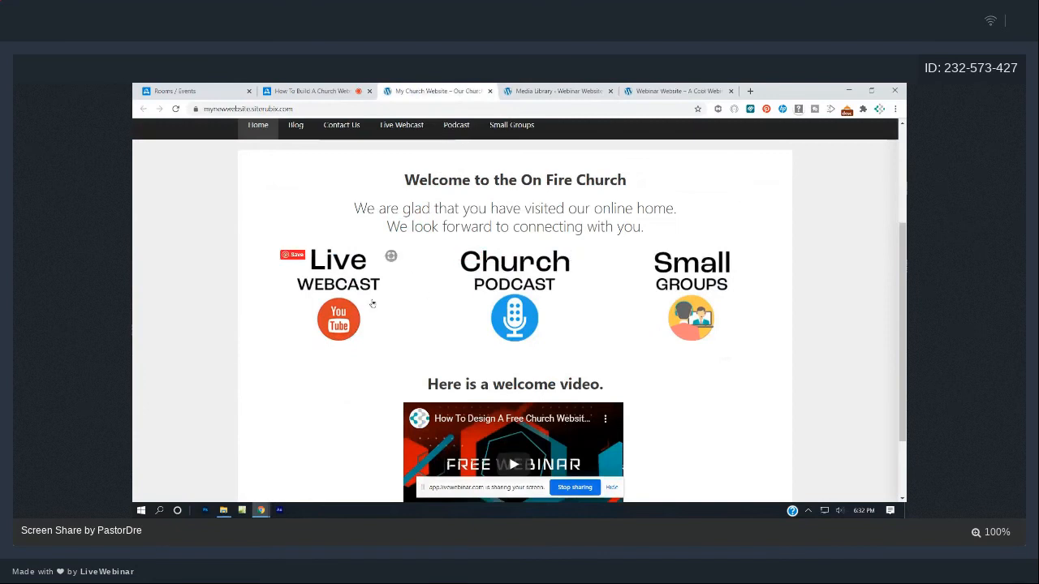
pyautogui.click(331, 286)
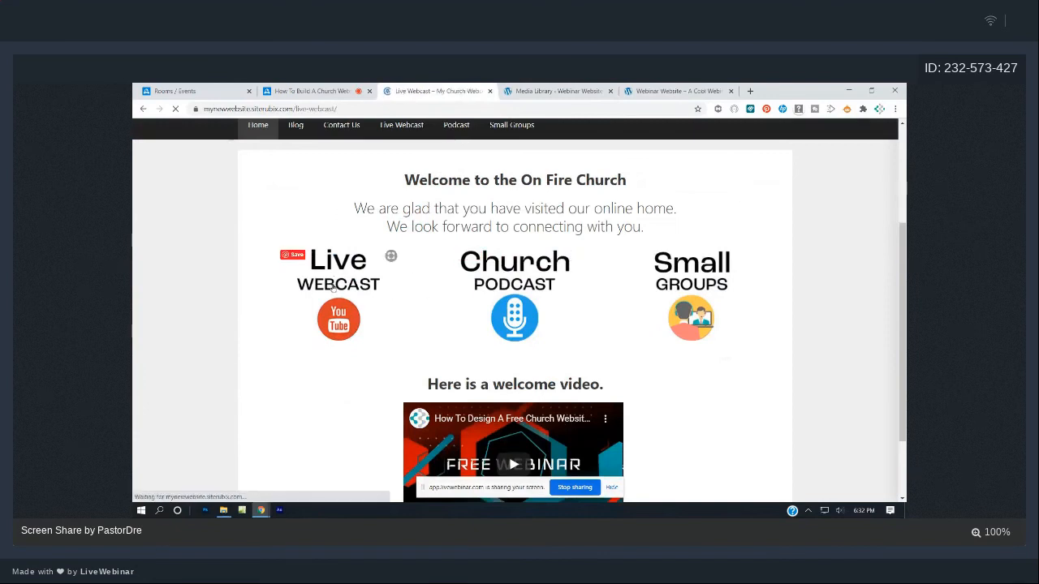
pyautogui.scroll(-3, 459, 371)
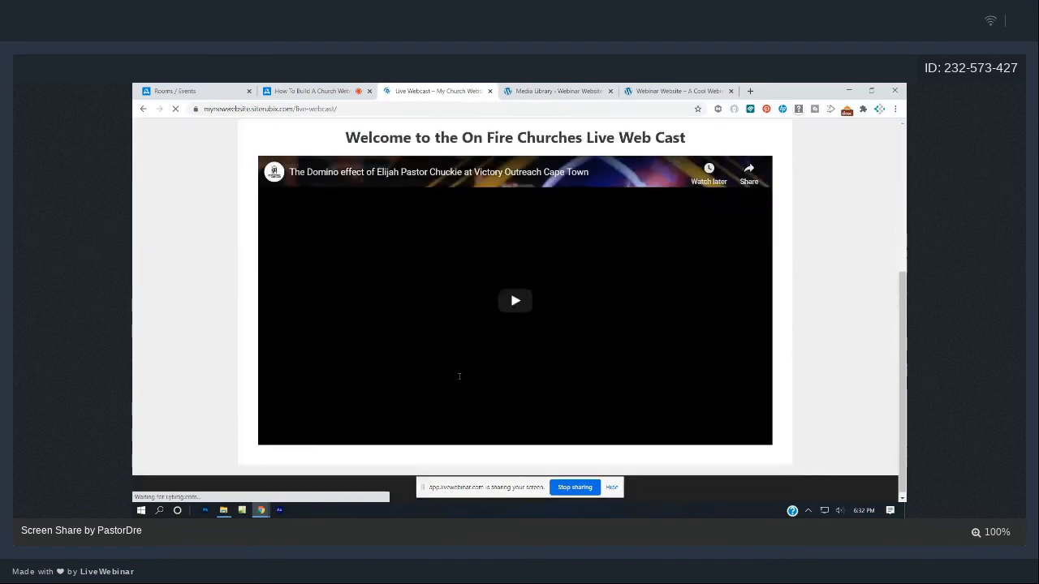
pyautogui.scroll(3, 460, 375)
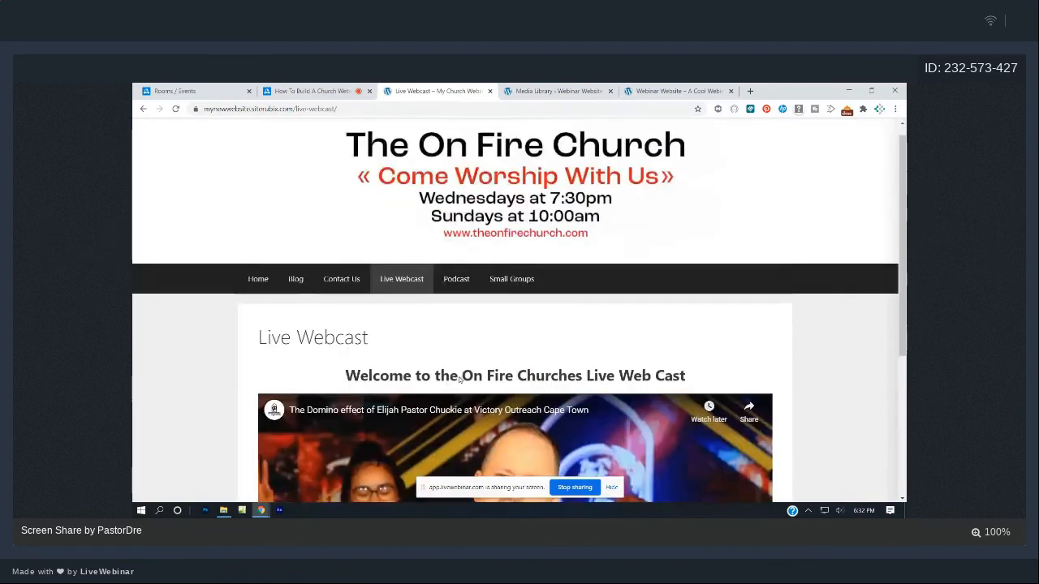
pyautogui.scroll(1, 459, 378)
pyautogui.click(257, 293)
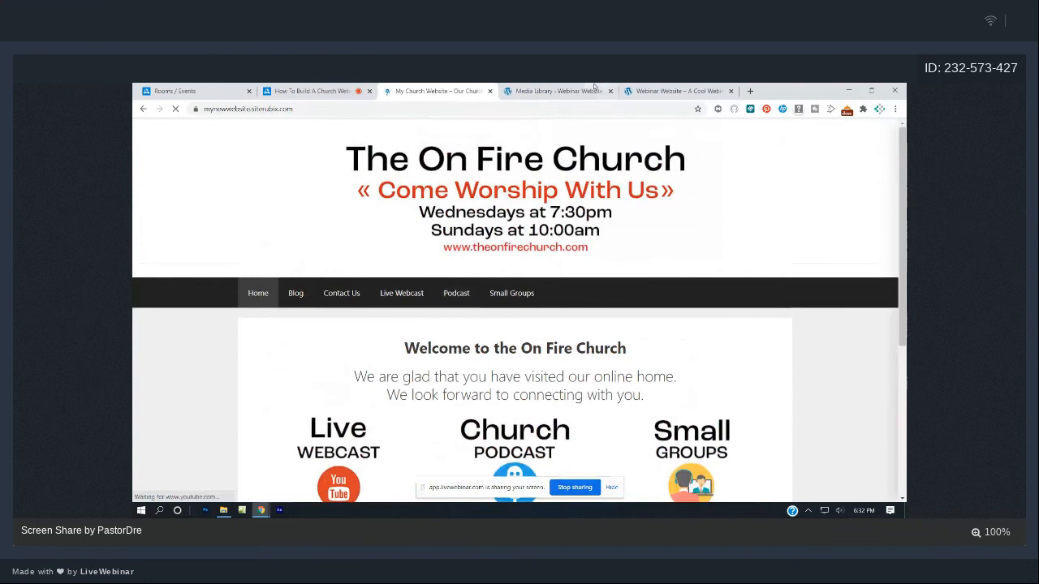
pyautogui.click(586, 87)
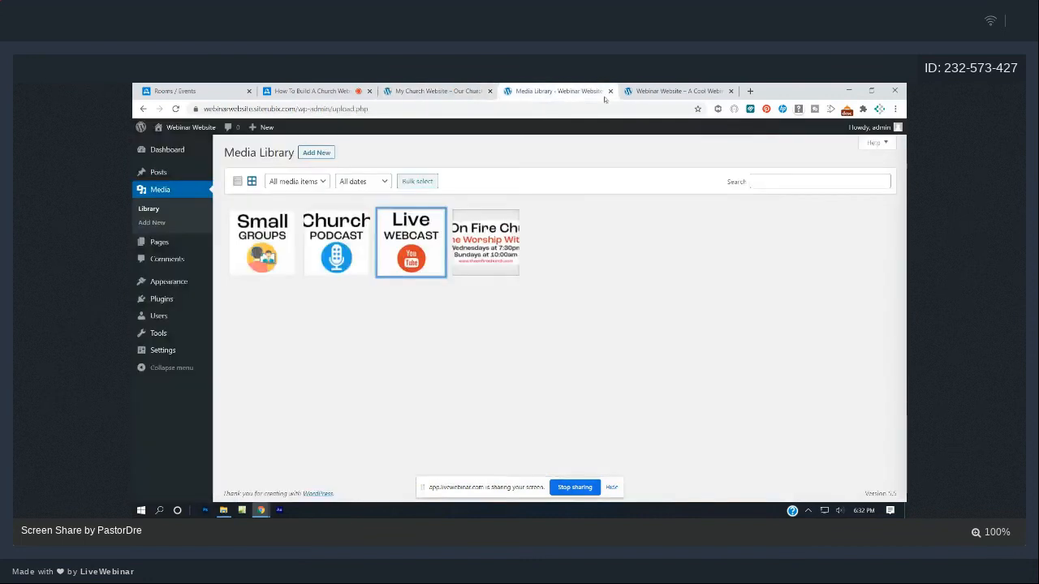
# - Open the Home page in the block editor and compare it with the live homepage
pyautogui.click(170, 149)
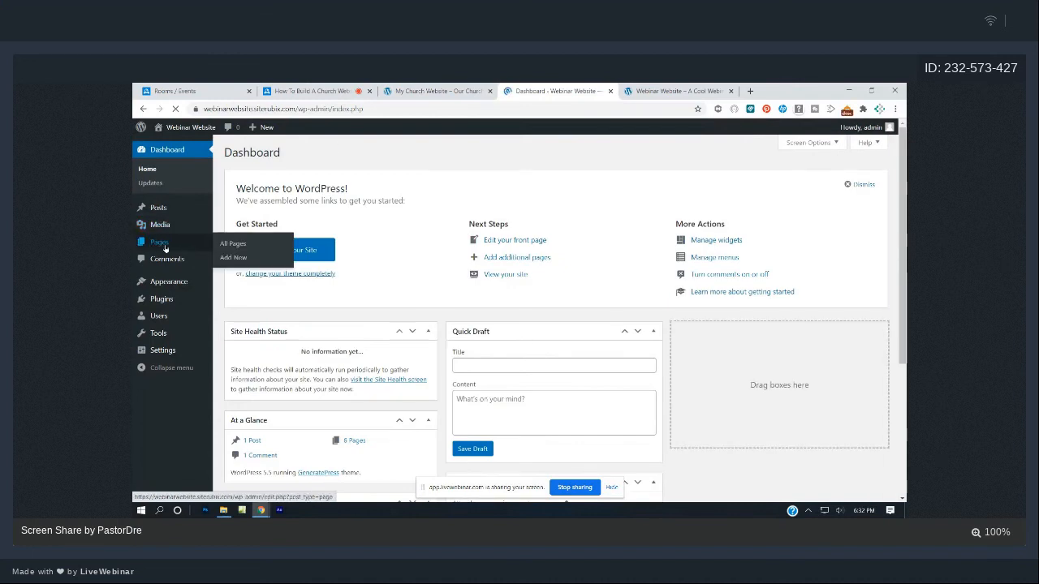
pyautogui.click(165, 244)
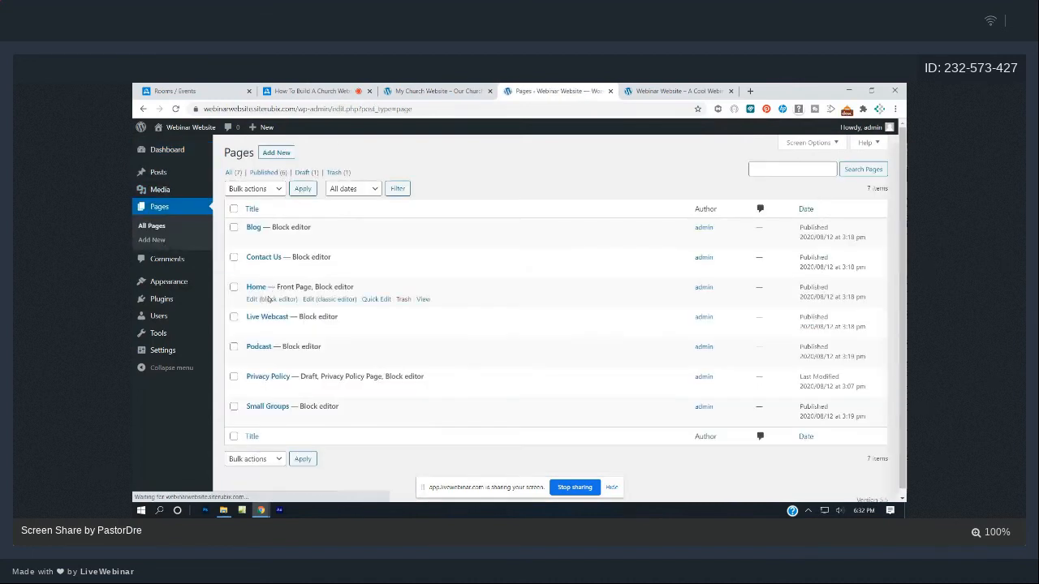
pyautogui.click(265, 299)
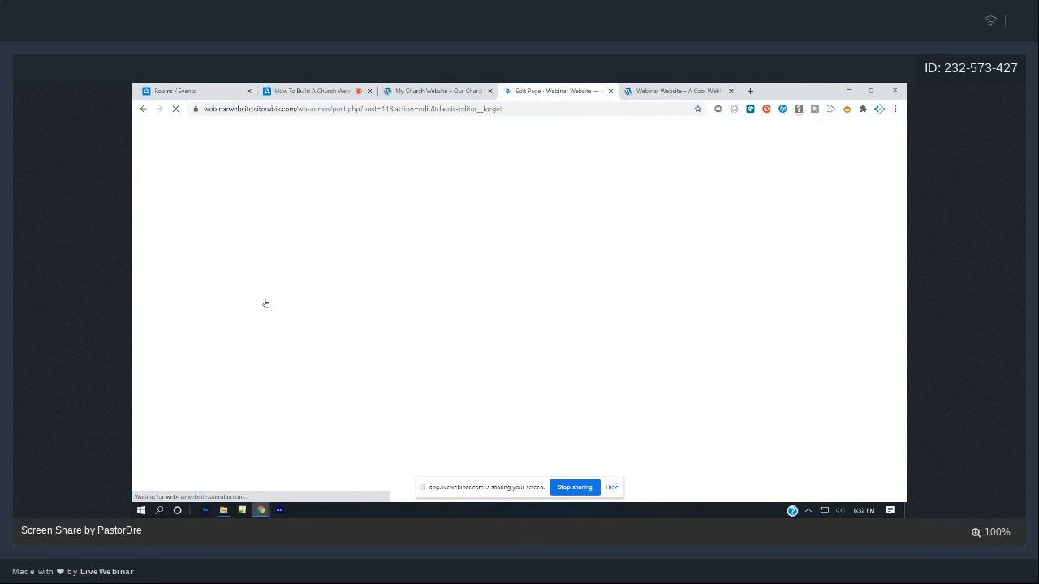
pyautogui.click(652, 87)
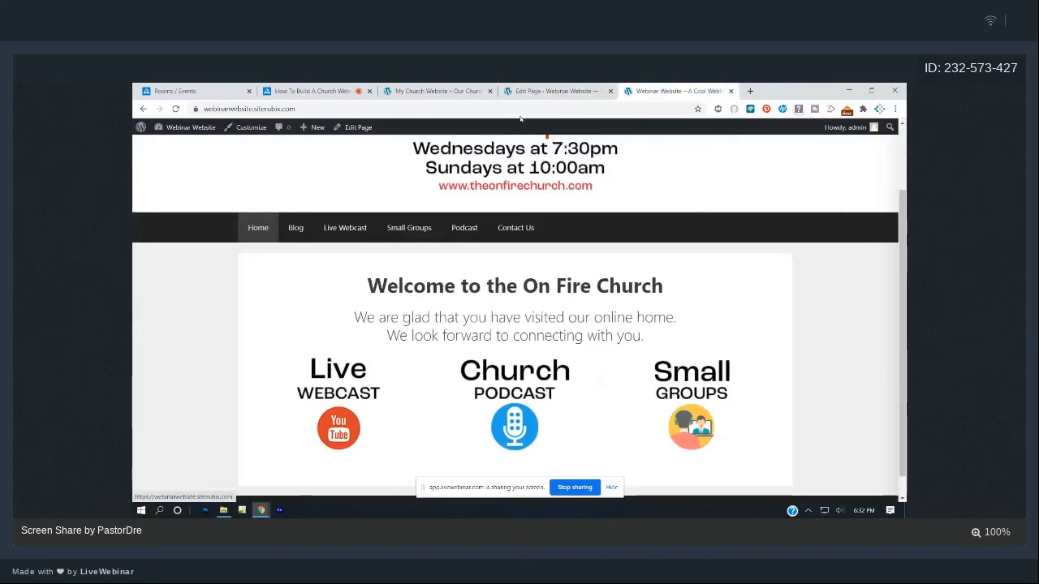
pyautogui.click(539, 90)
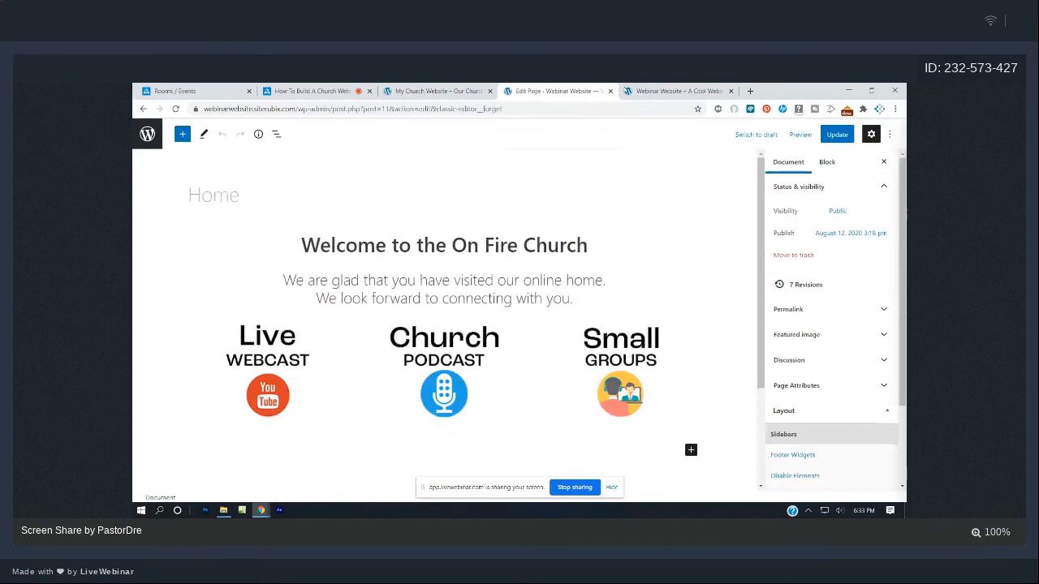
pyautogui.click(641, 90)
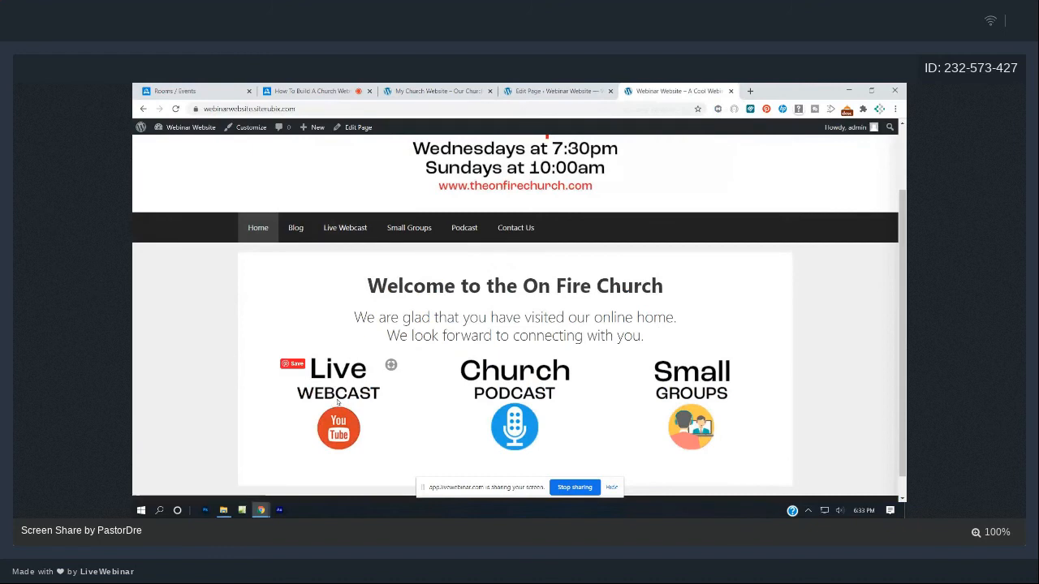
# - Copy the Live Webcast page's link address from the site menu
pyautogui.rightClick(341, 234)
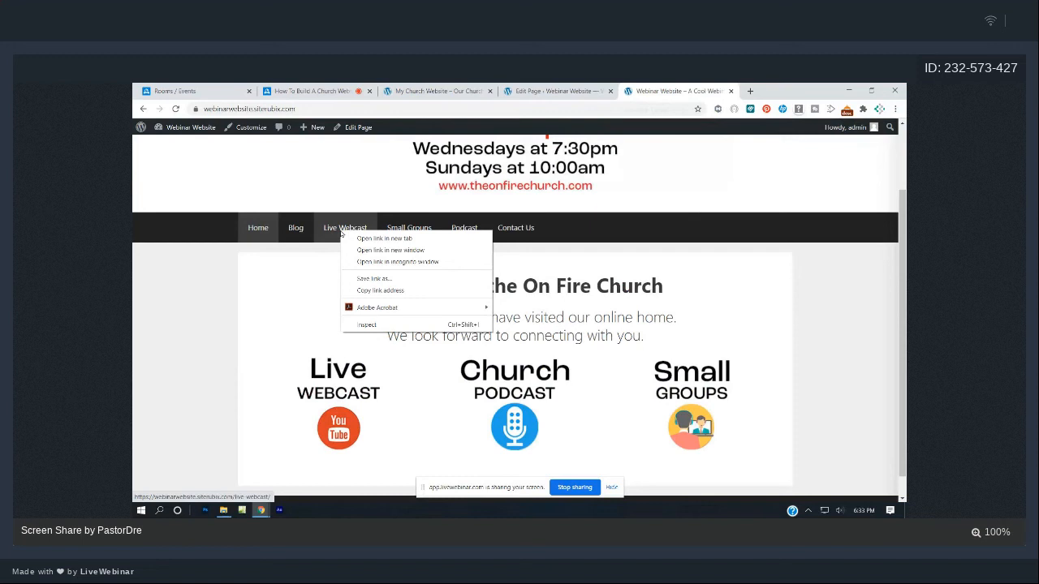
pyautogui.click(419, 294)
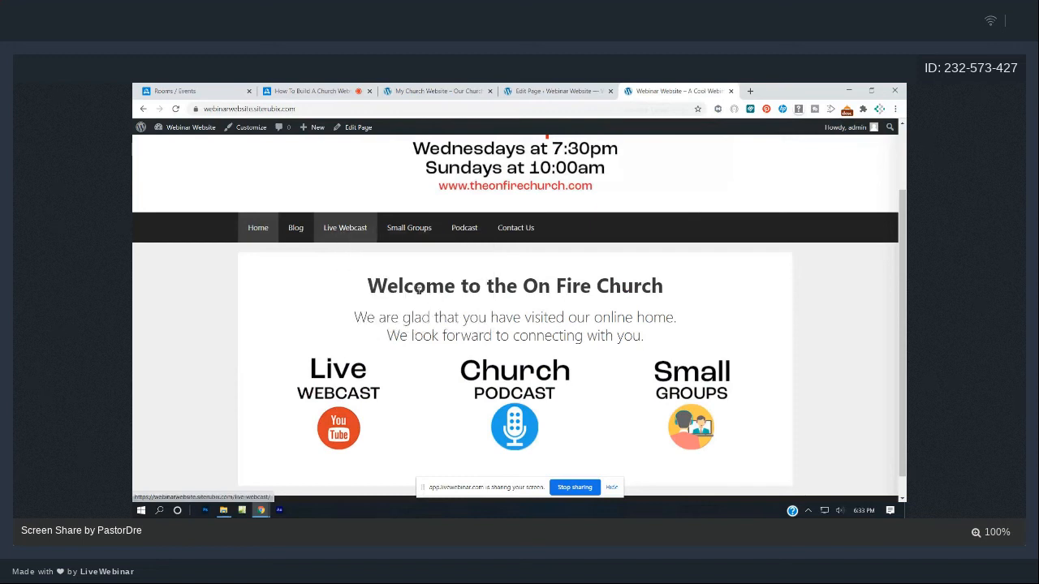
pyautogui.click(360, 228)
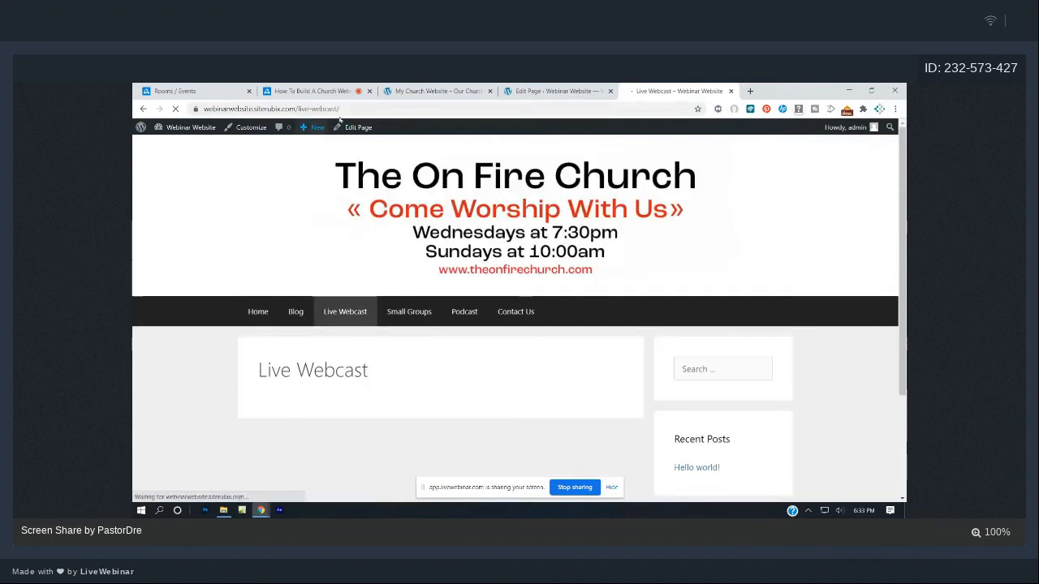
pyautogui.moveTo(345, 110); pyautogui.dragTo(203, 109)
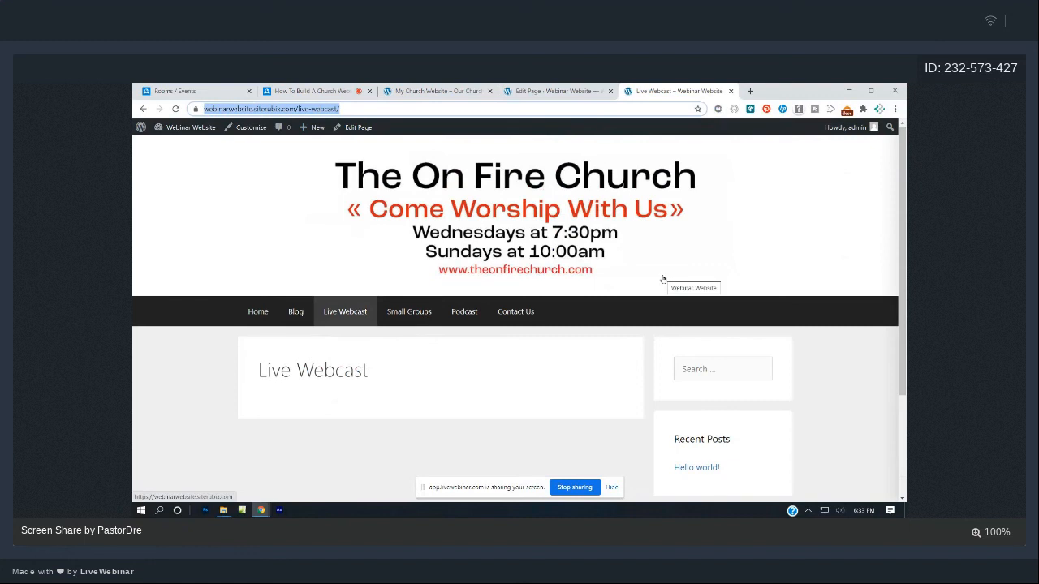
# - Link the Live Webcast image on the Home page to the Live Webcast page
pyautogui.click(571, 89)
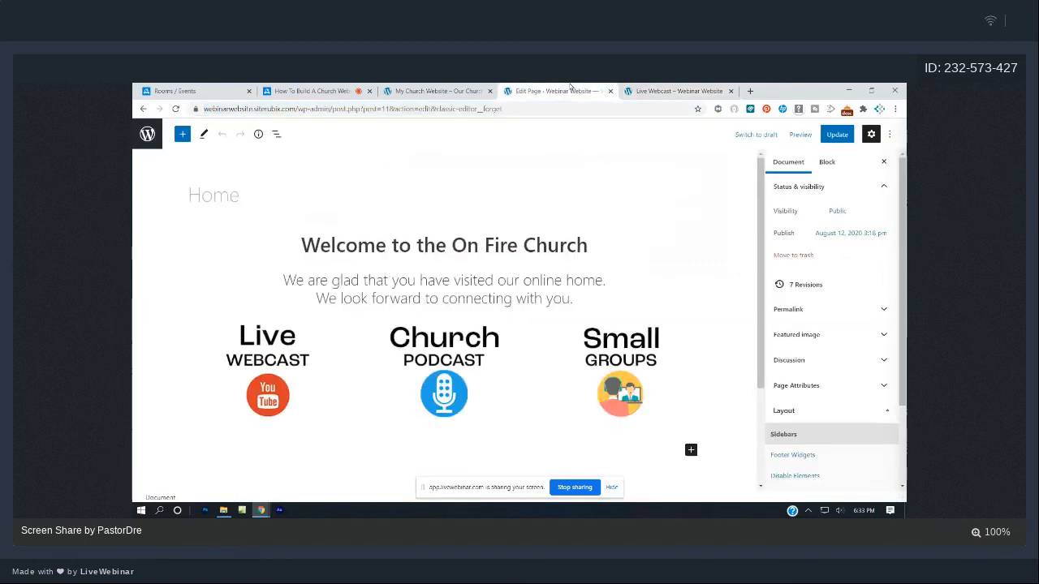
pyautogui.click(280, 371)
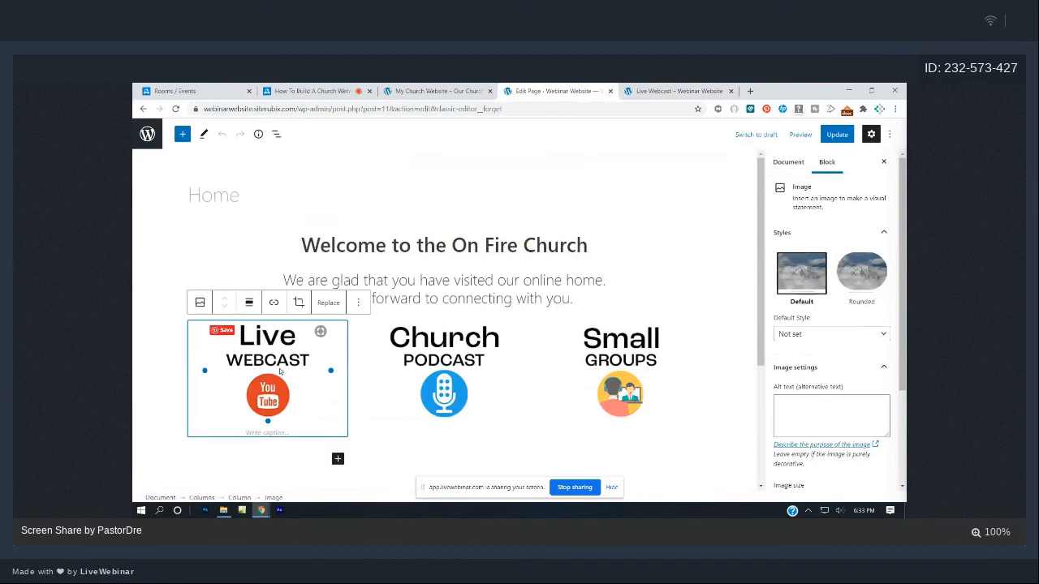
pyautogui.click(274, 303)
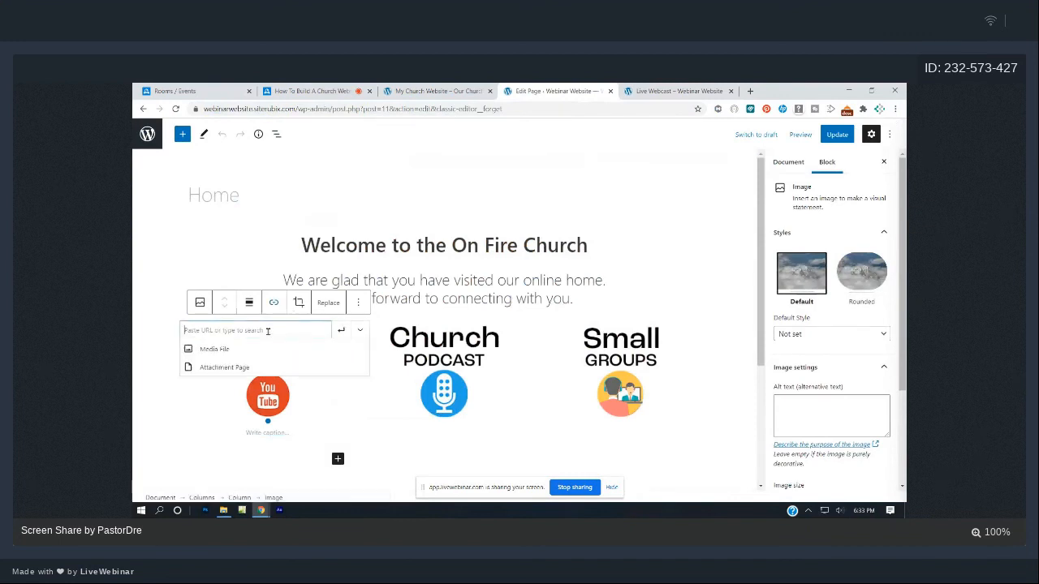
pyautogui.hotkey('ctrl', 'v')
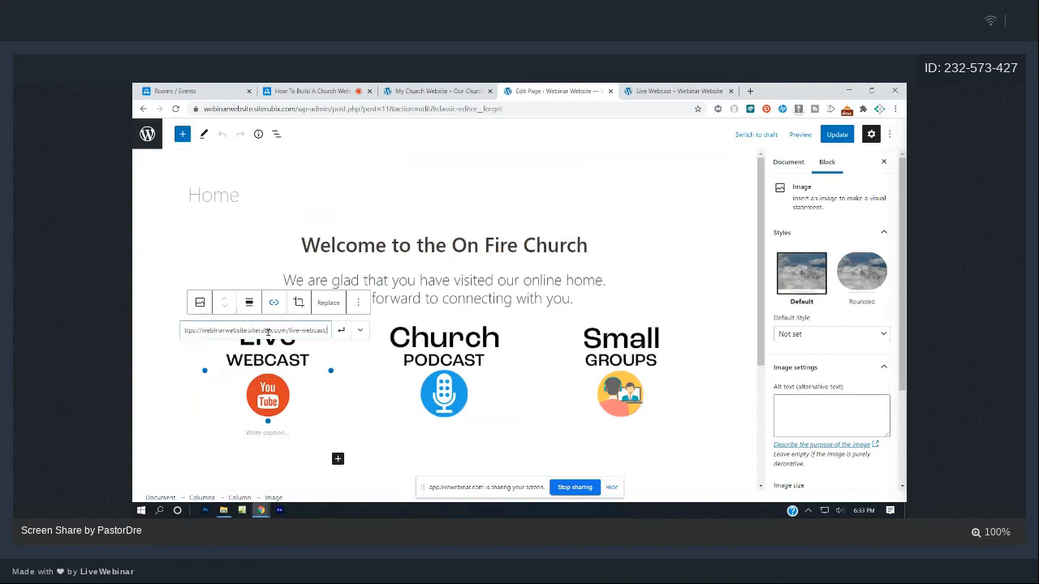
pyautogui.click(339, 331)
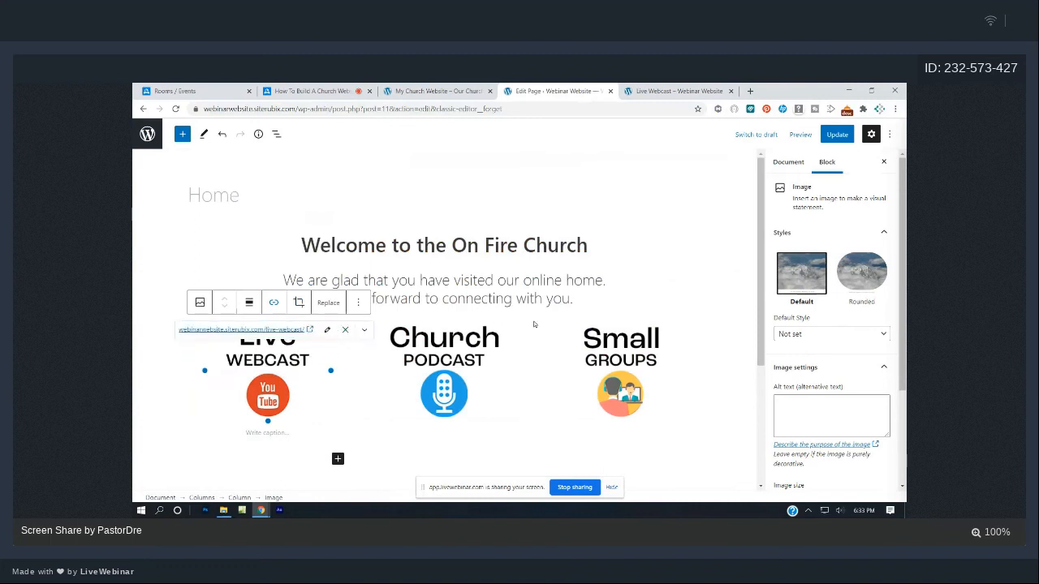
pyautogui.click(703, 89)
# - Link the Church Podcast image to the copied Podcast page address
pyautogui.click(463, 310)
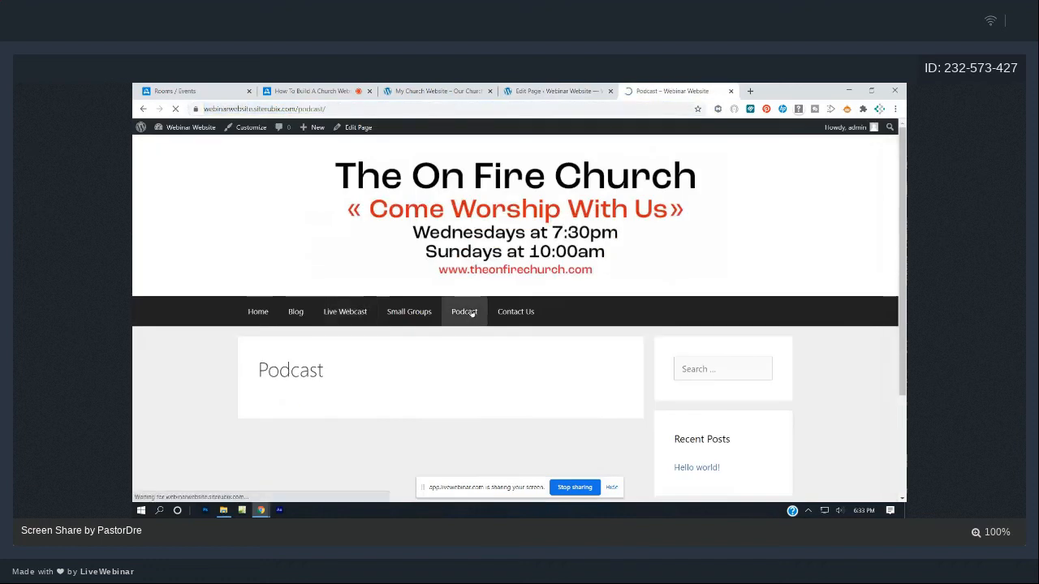
pyautogui.click(205, 108)
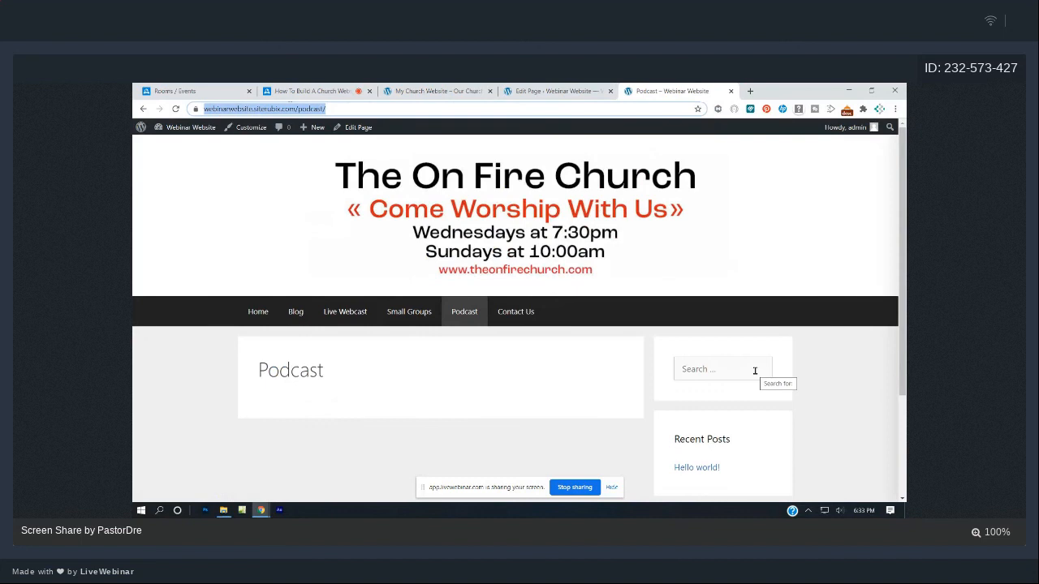
pyautogui.click(560, 91)
pyautogui.click(465, 374)
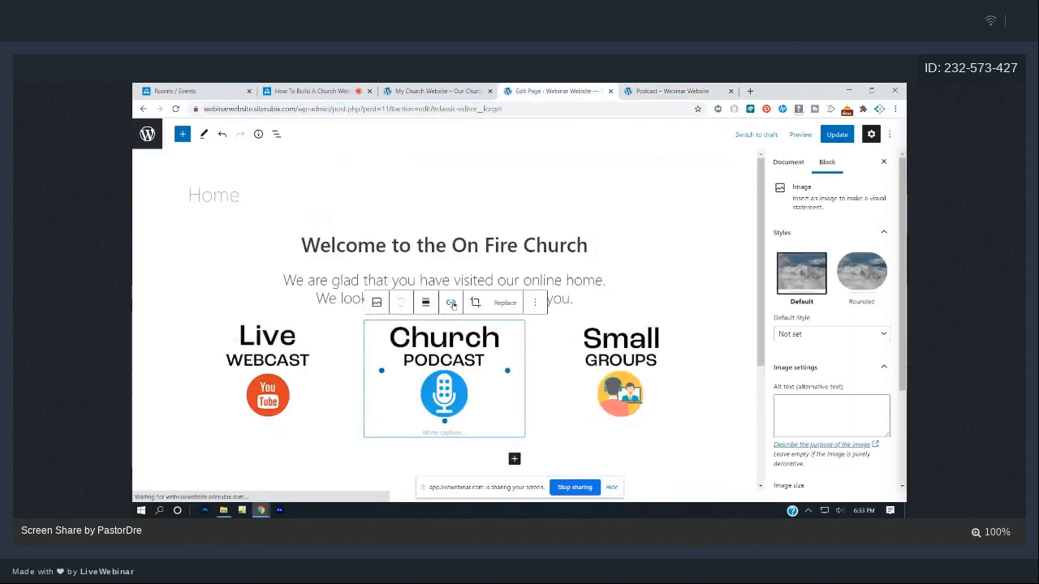
pyautogui.click(450, 302)
pyautogui.hotkey('ctrl', 'v')
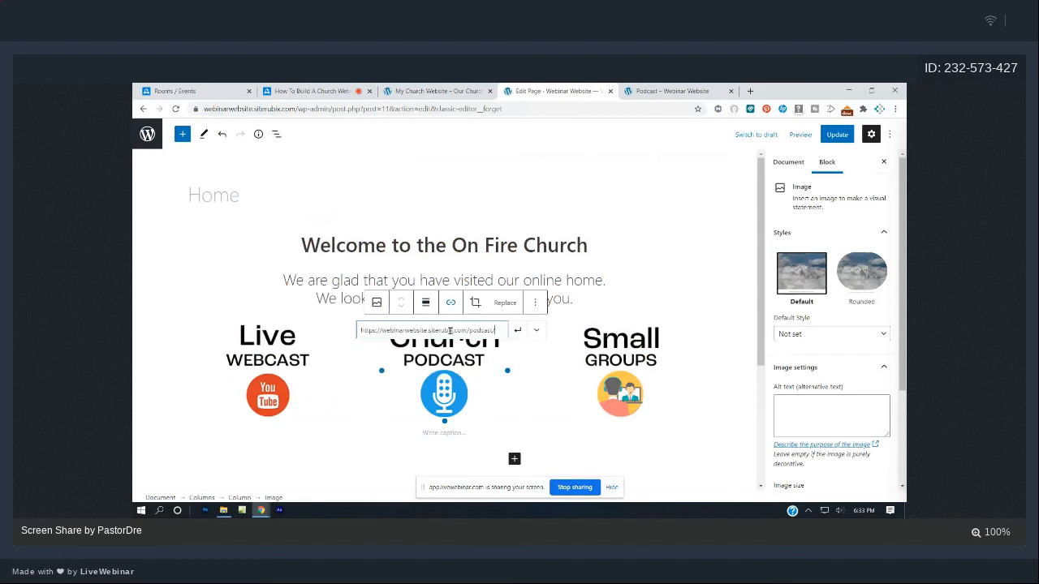
pyautogui.click(518, 331)
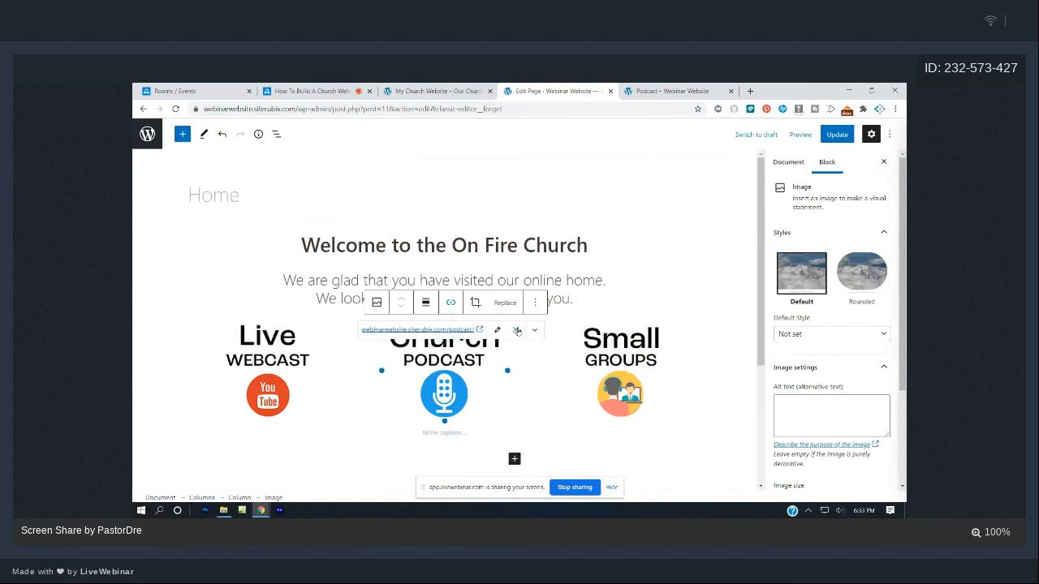
# - Link the Small Groups image to its page address and update the Home page
pyautogui.click(677, 91)
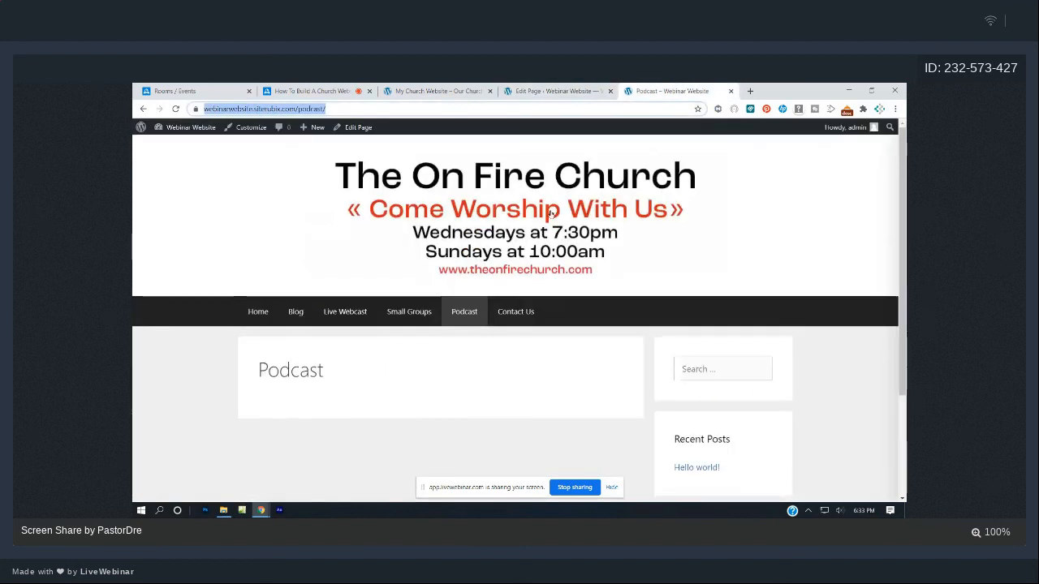
pyautogui.click(470, 90)
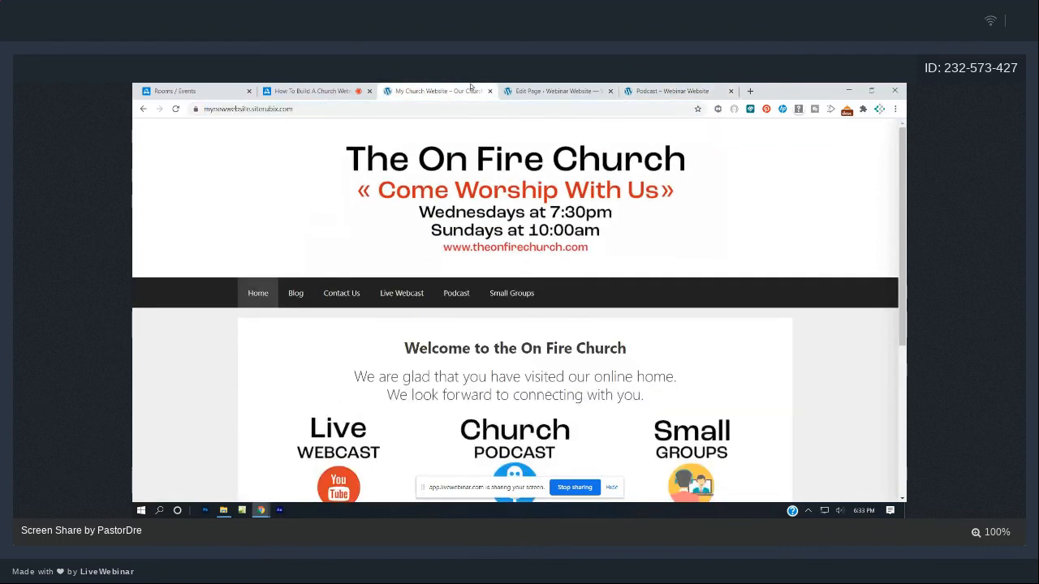
pyautogui.click(556, 90)
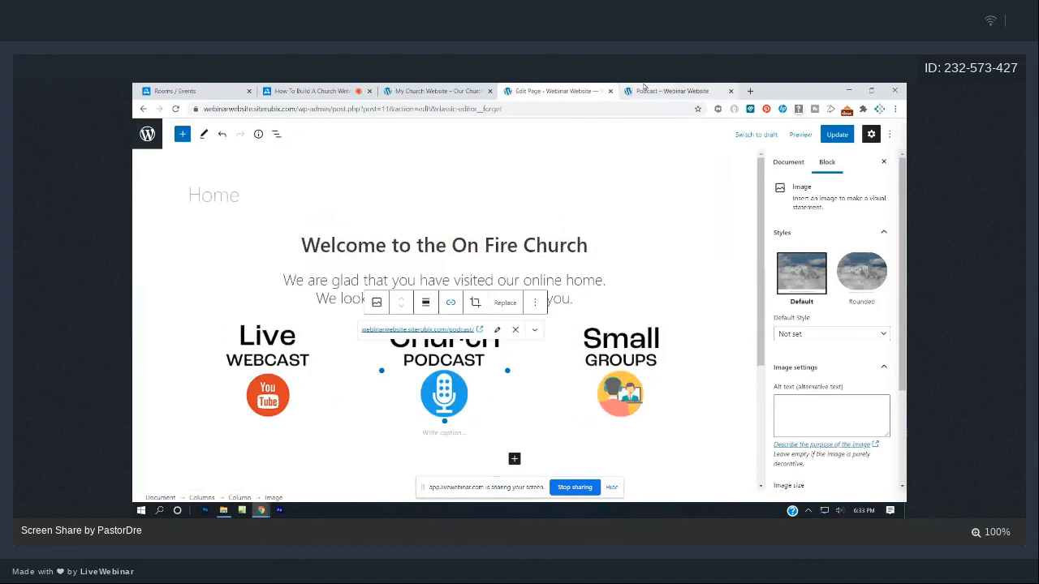
pyautogui.click(645, 90)
pyautogui.click(409, 312)
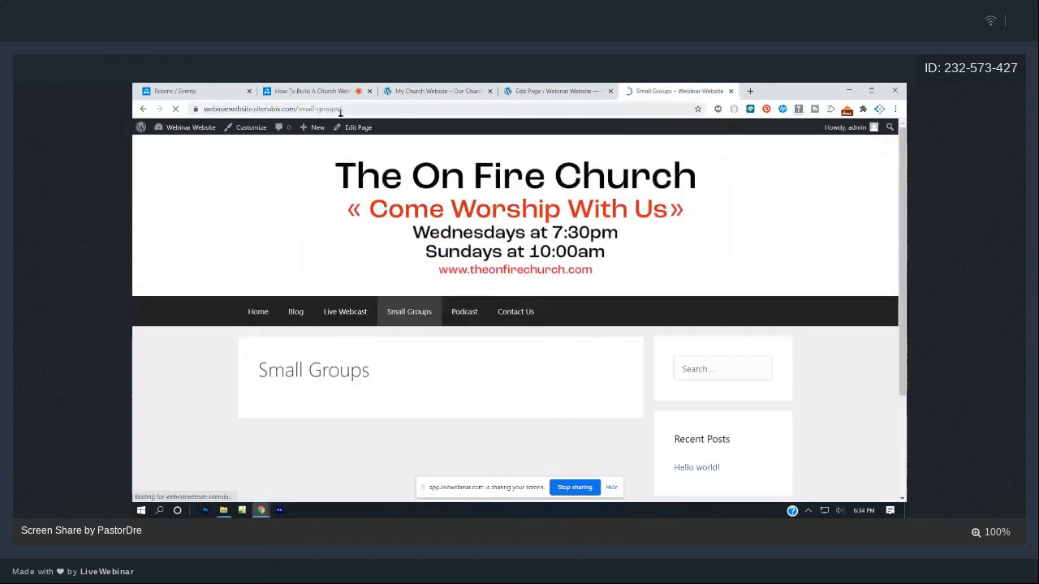
pyautogui.click(339, 110)
pyautogui.hotkey('ctrl', 'c')
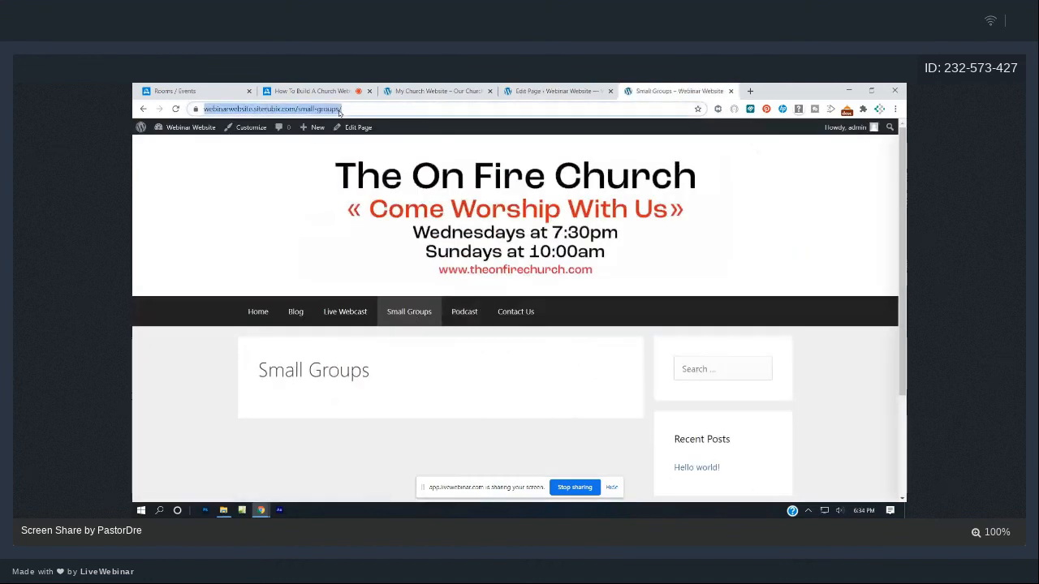
pyautogui.click(514, 87)
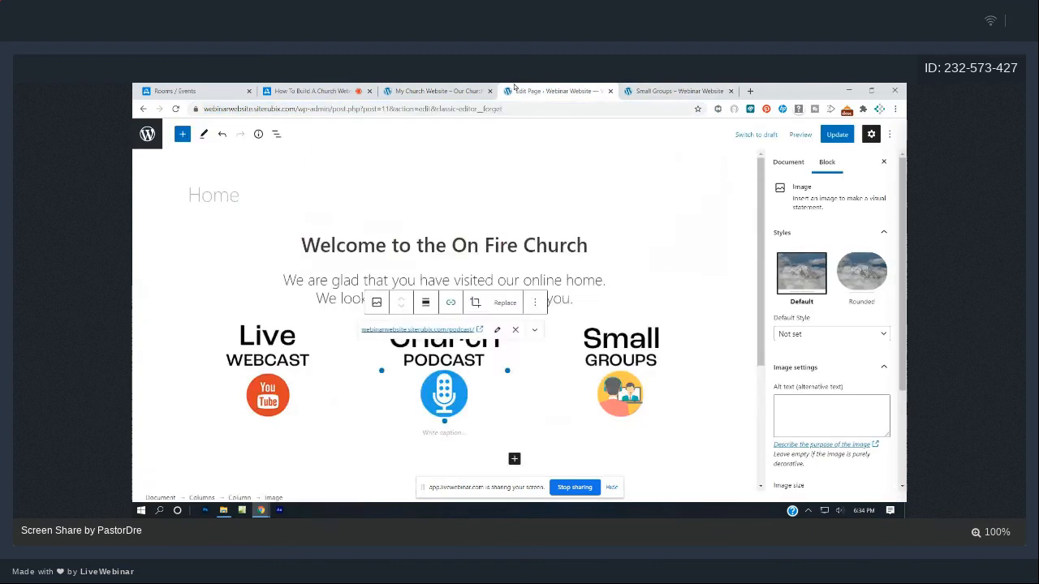
pyautogui.click(628, 302)
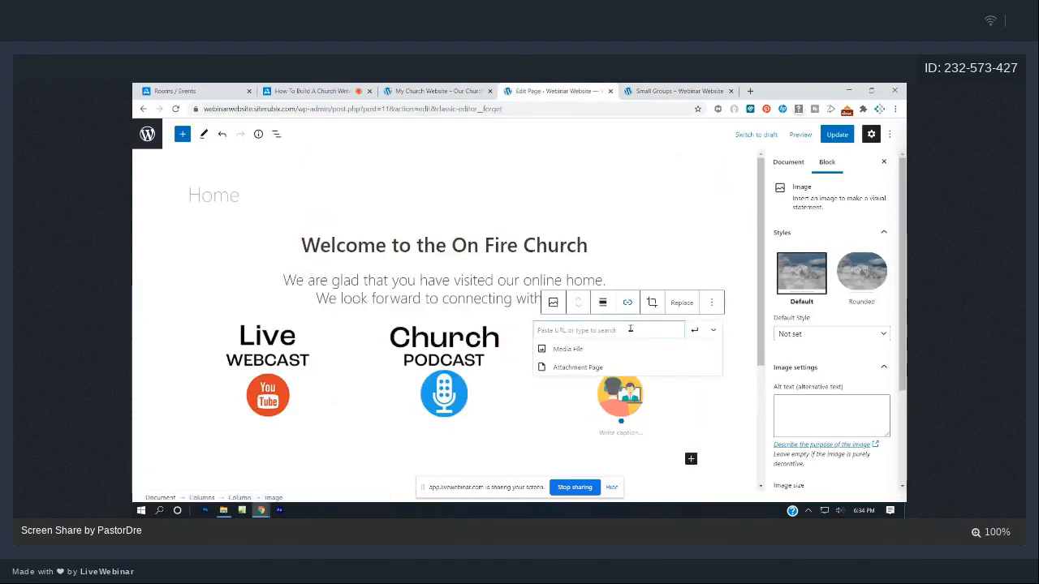
pyautogui.hotkey('ctrl', 'v')
pyautogui.press('Return')
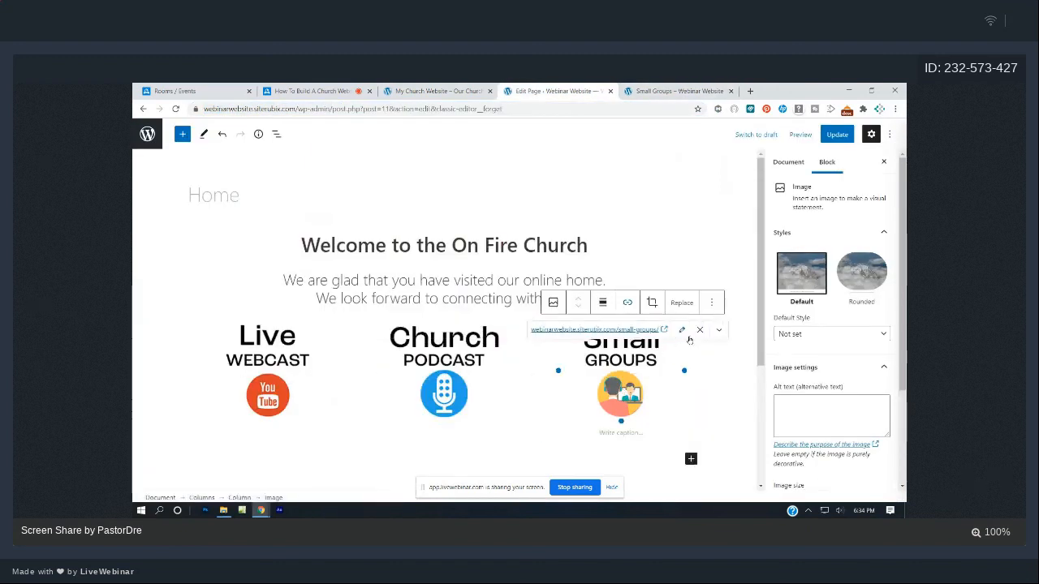
pyautogui.click(844, 135)
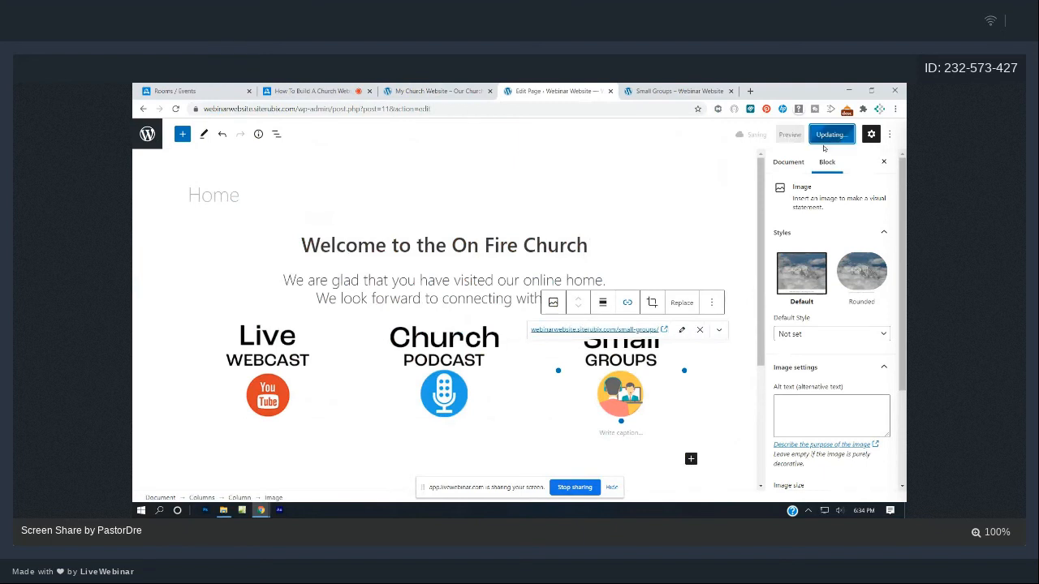
pyautogui.click(659, 90)
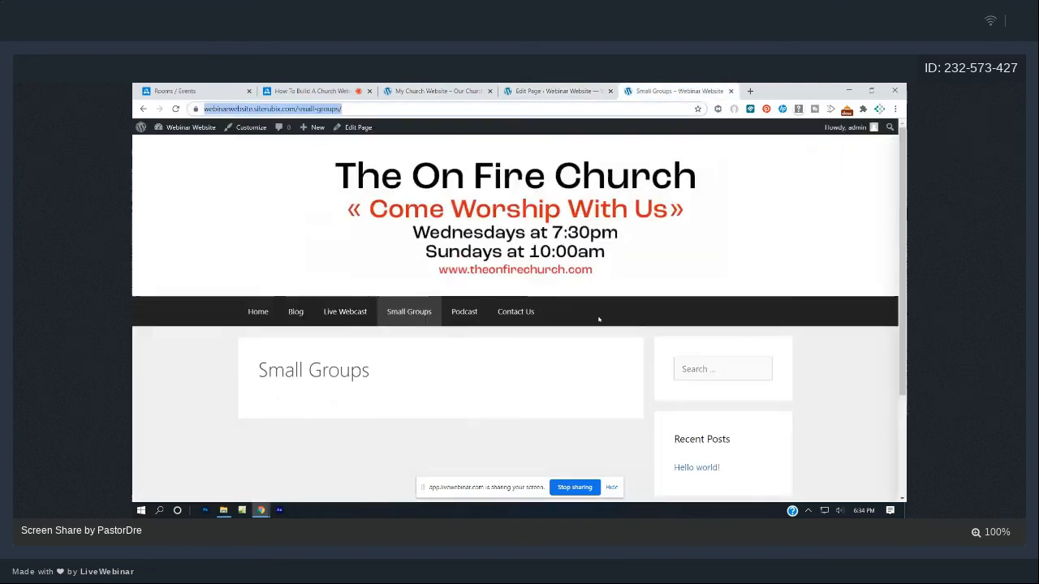
# - Reload the live homepage and test the Live Webcast and Podcast image links
pyautogui.click(276, 312)
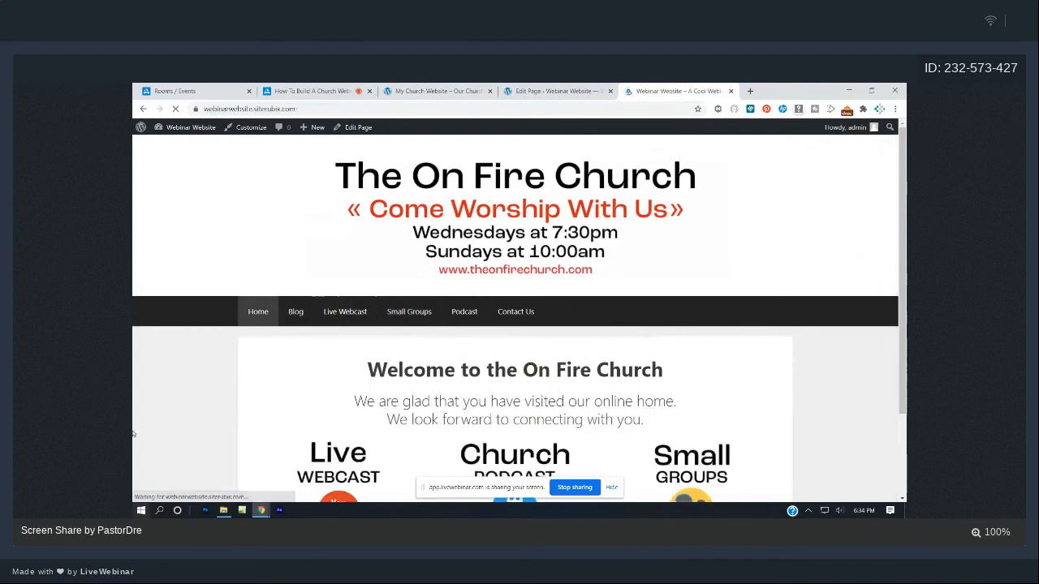
pyautogui.click(175, 109)
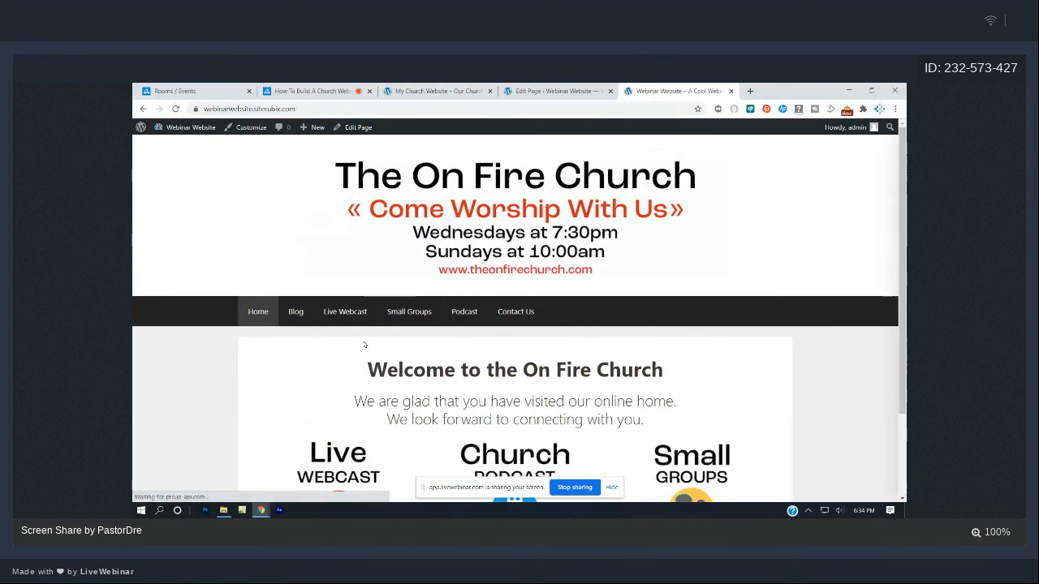
pyautogui.scroll(-1, 365, 345)
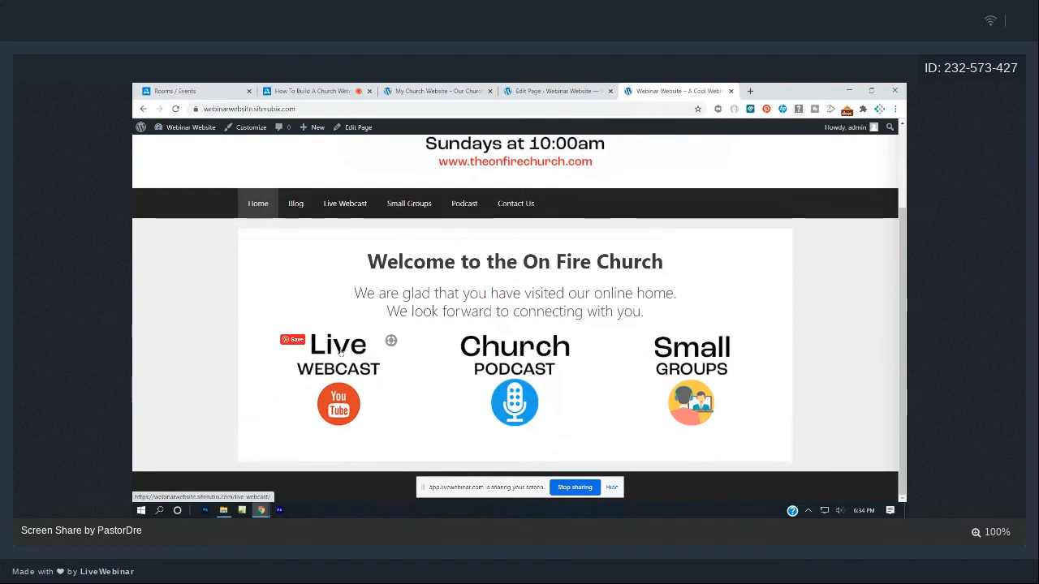
pyautogui.click(340, 352)
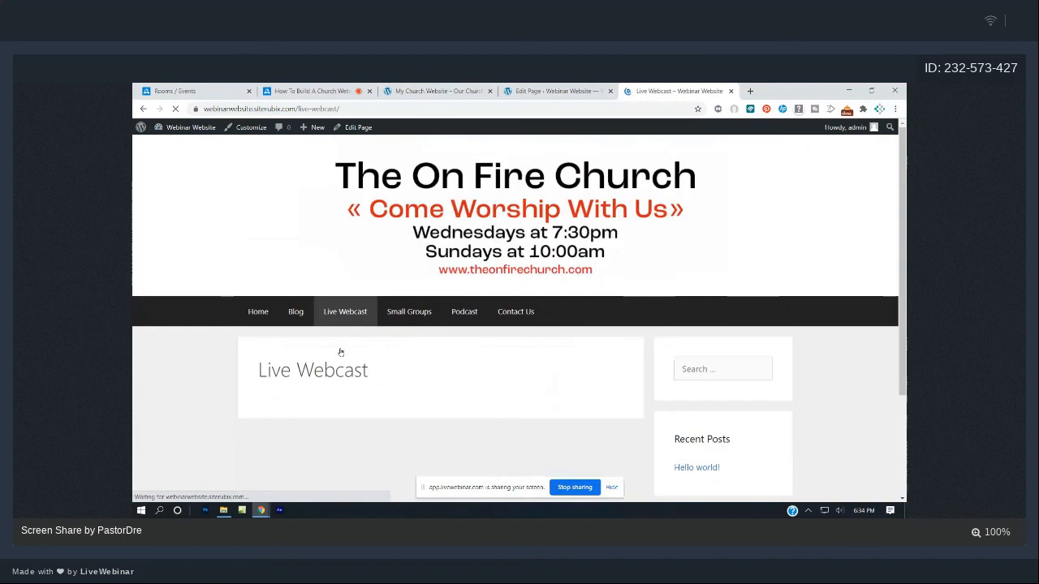
pyautogui.click(258, 313)
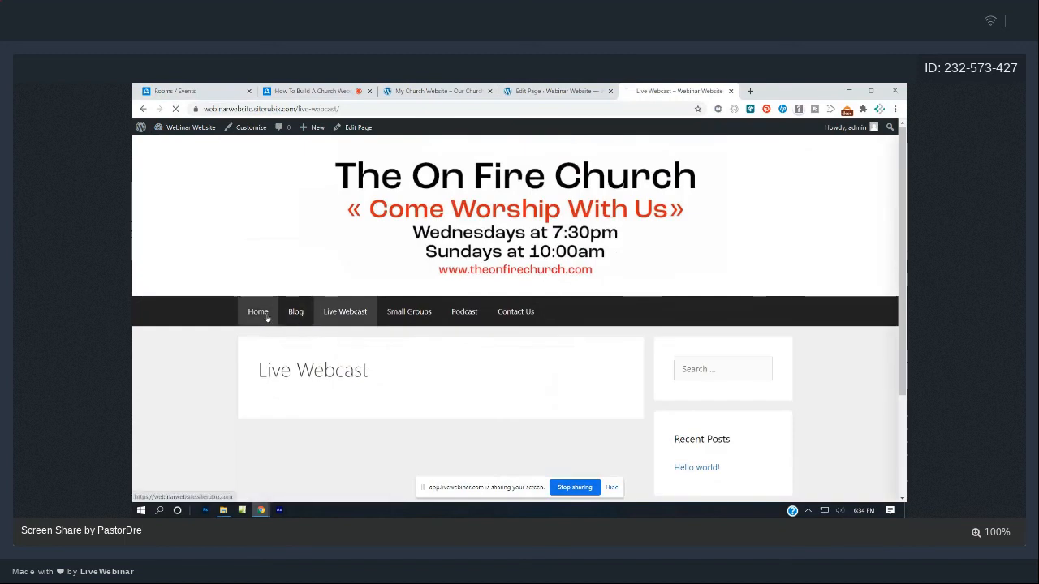
pyautogui.scroll(-2, 512, 357)
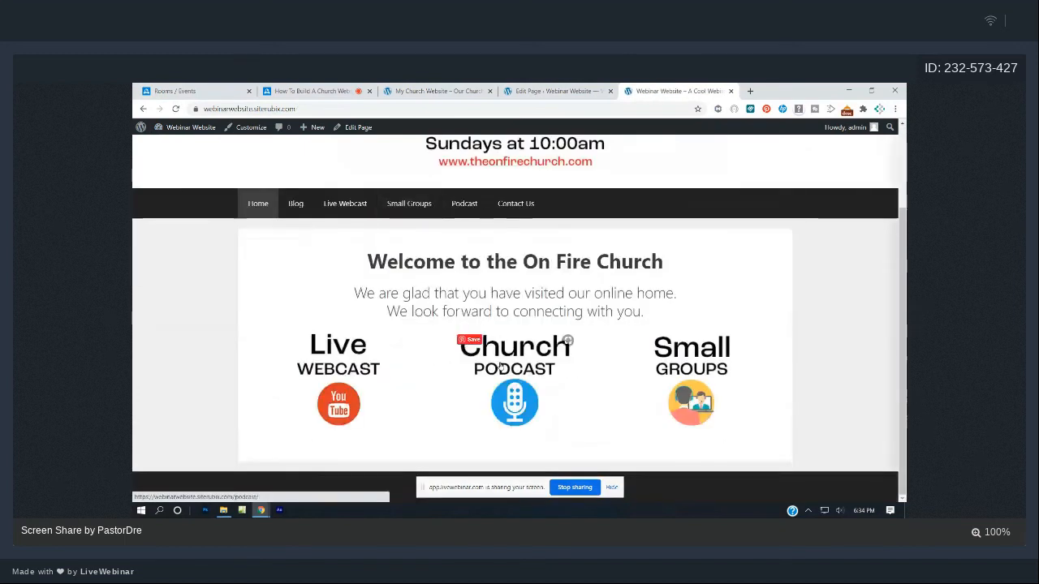
pyautogui.click(500, 367)
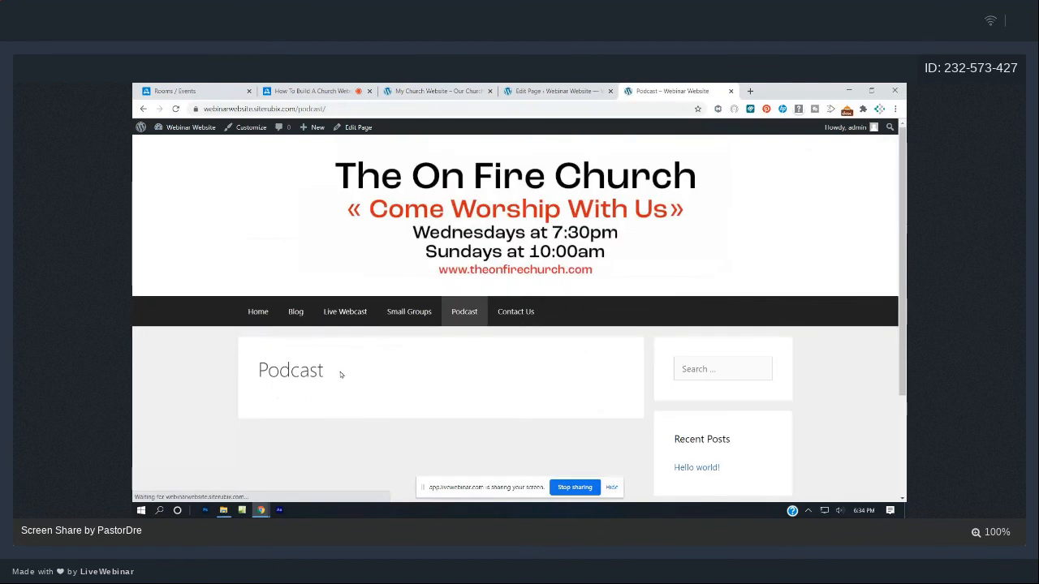
# - Test the Small Groups image link, then return to the My Church Website editor
pyautogui.click(258, 311)
pyautogui.scroll(-2, 662, 392)
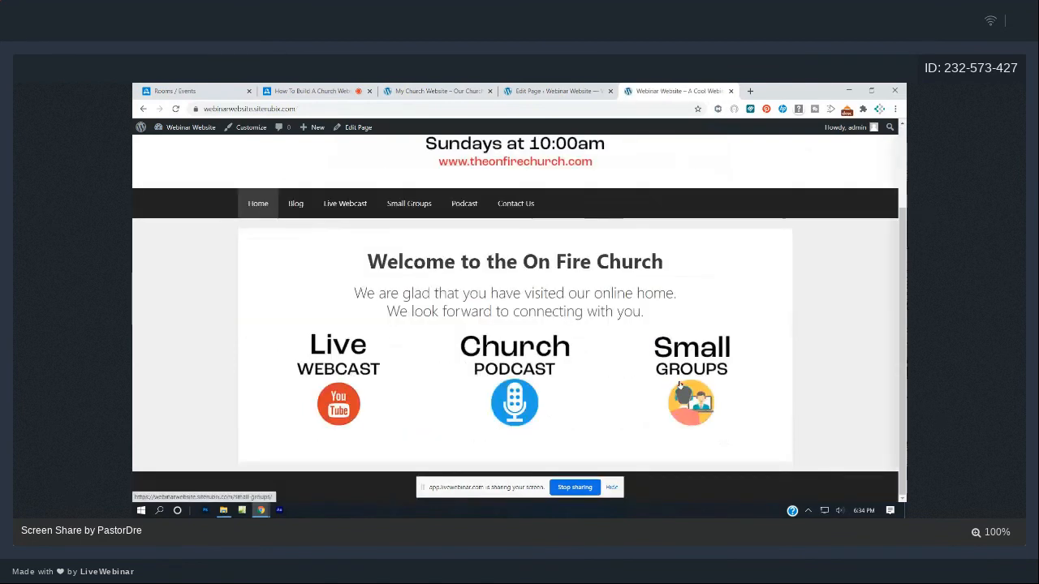
pyautogui.click(680, 387)
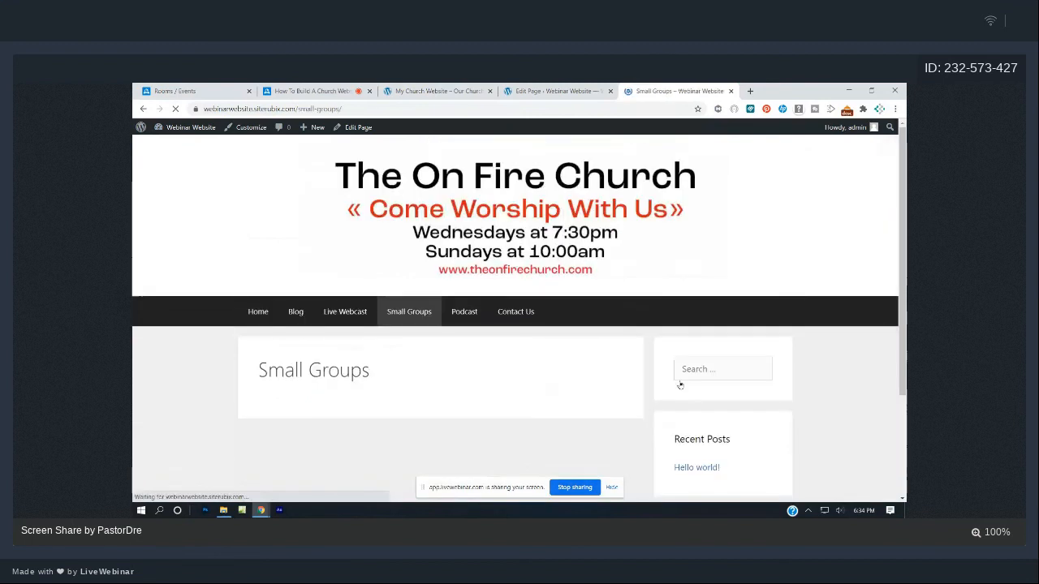
pyautogui.click(249, 308)
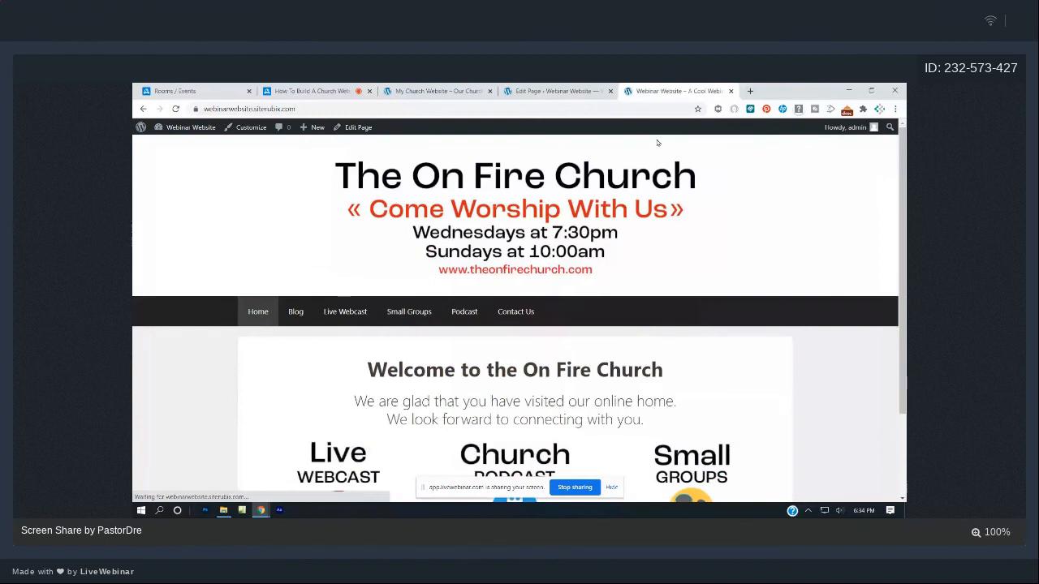
pyautogui.hotkey('ctrl', 'shift', 'Tab')
pyautogui.hotkey('ctrl', 'shift', 'Tab')
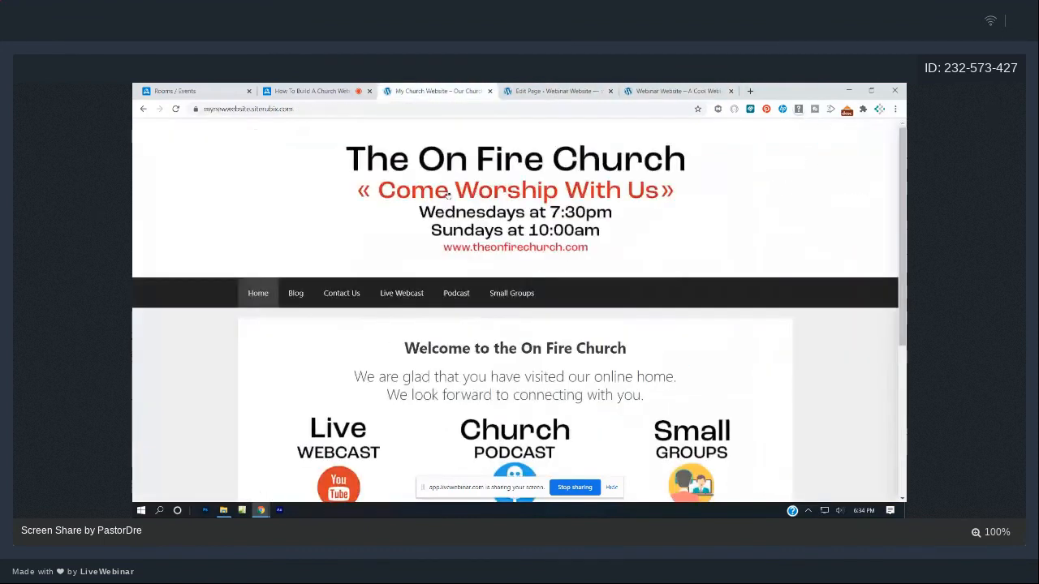
pyautogui.scroll(-2, 460, 303)
pyautogui.scroll(-2, 460, 303)
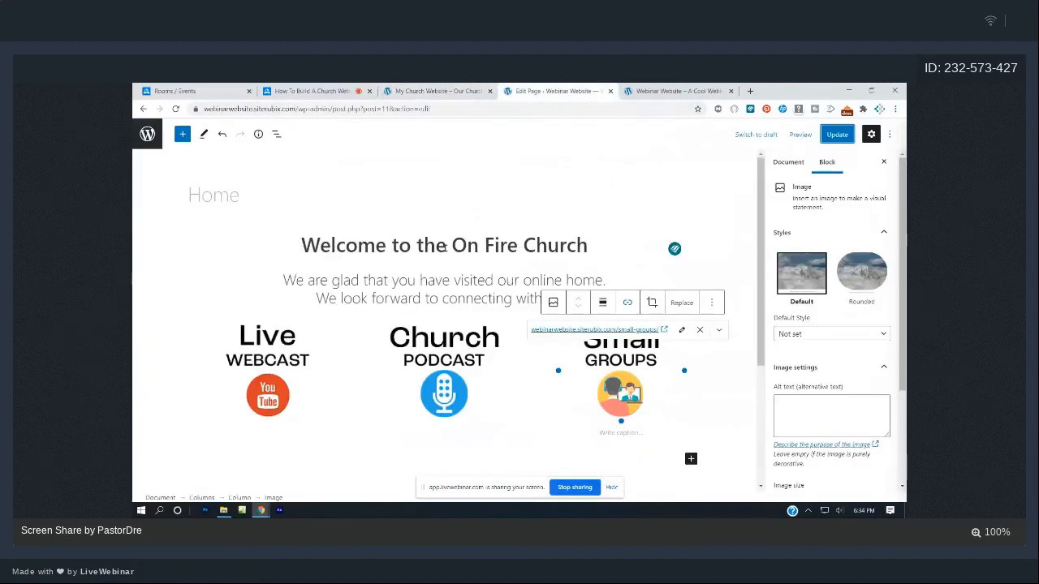
# - Insert a Video block below the images using the 'vi' block search
pyautogui.scroll(-2, 441, 354)
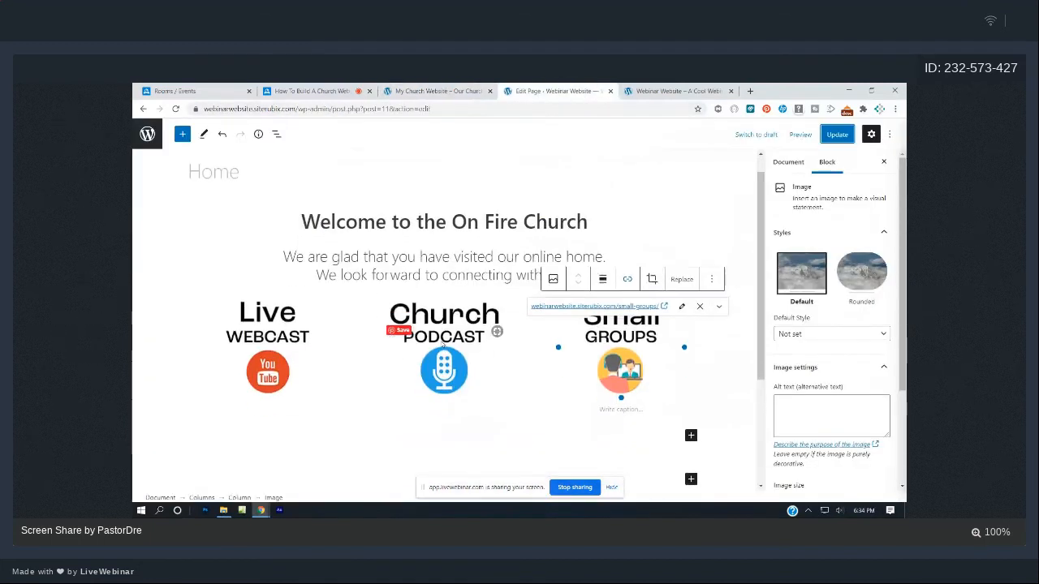
pyautogui.scroll(2, 429, 365)
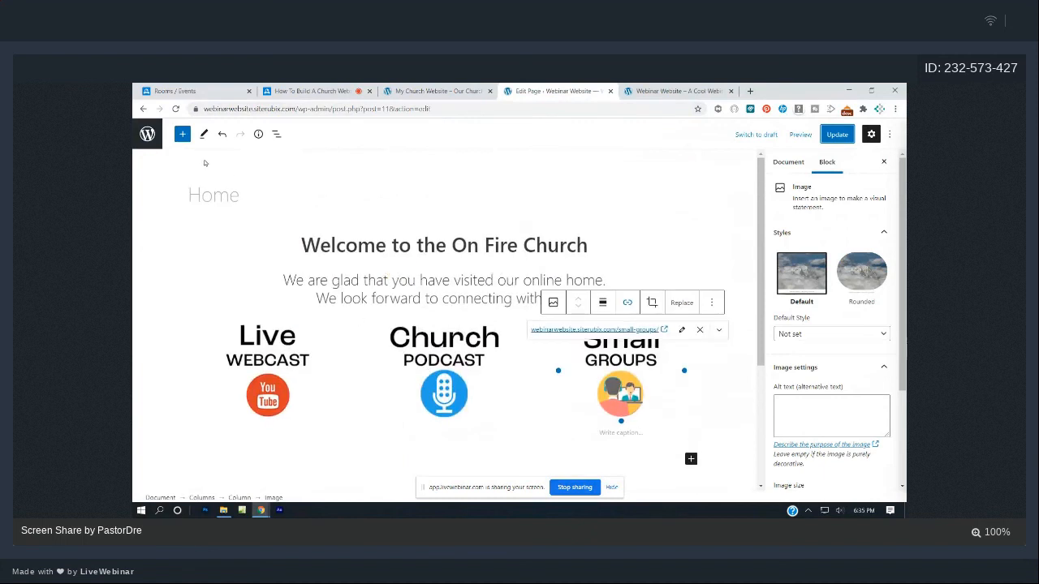
pyautogui.click(183, 136)
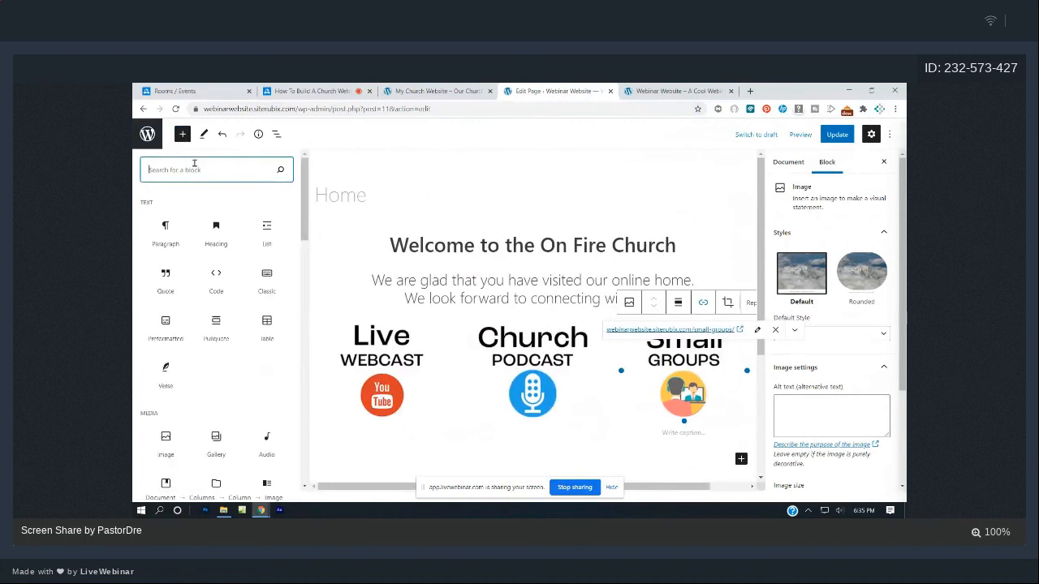
pyautogui.write('vid')
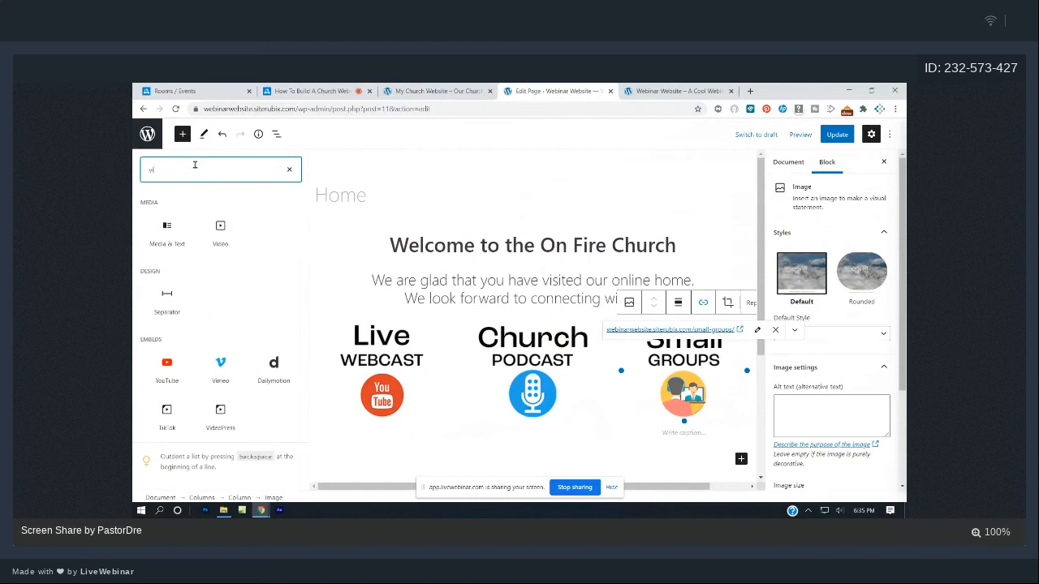
pyautogui.click(219, 235)
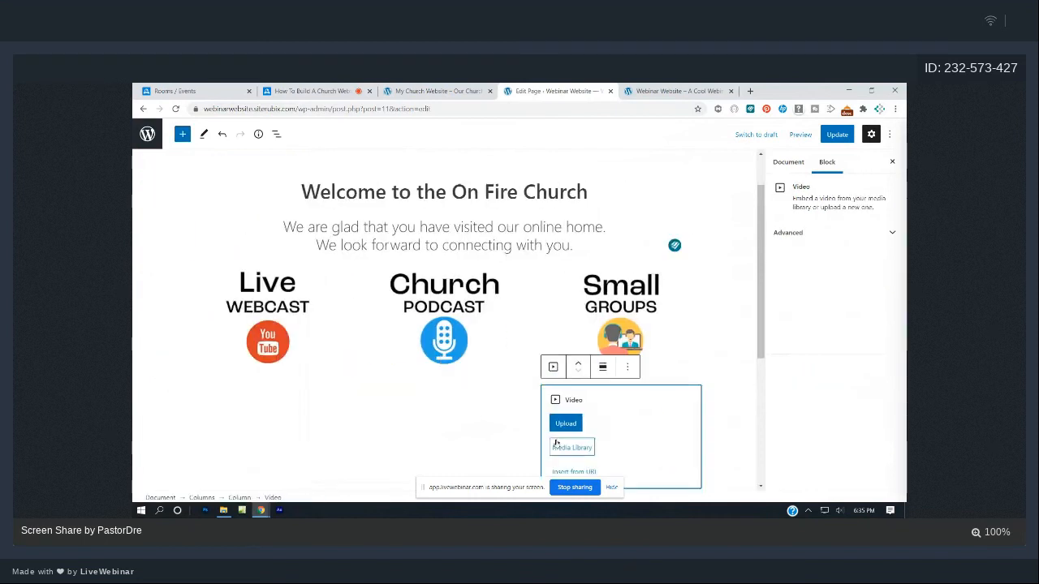
# - Remove the Video block and start an empty paragraph below the image columns
pyautogui.scroll(-2, 610, 406)
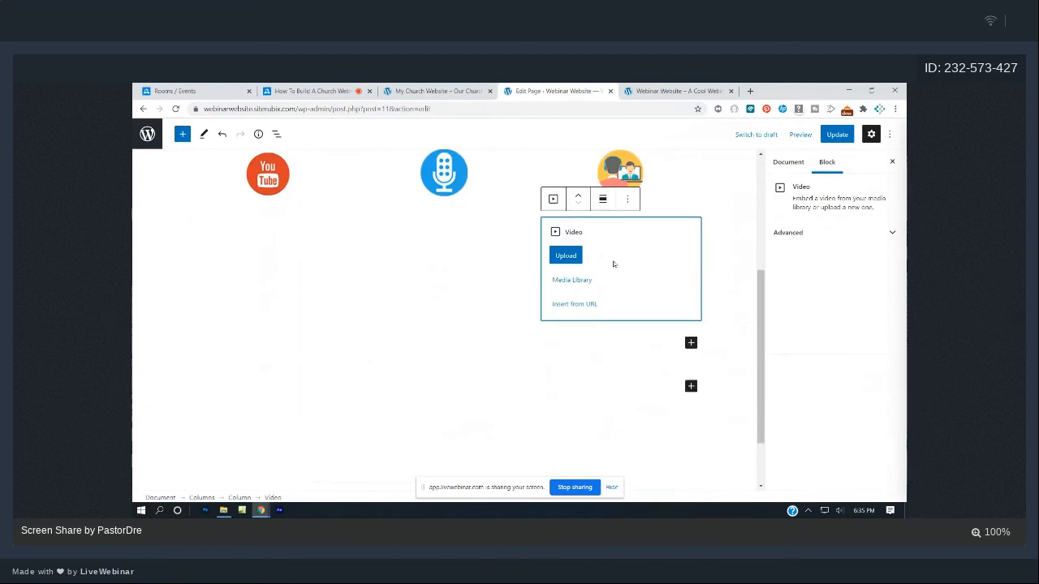
pyautogui.click(627, 201)
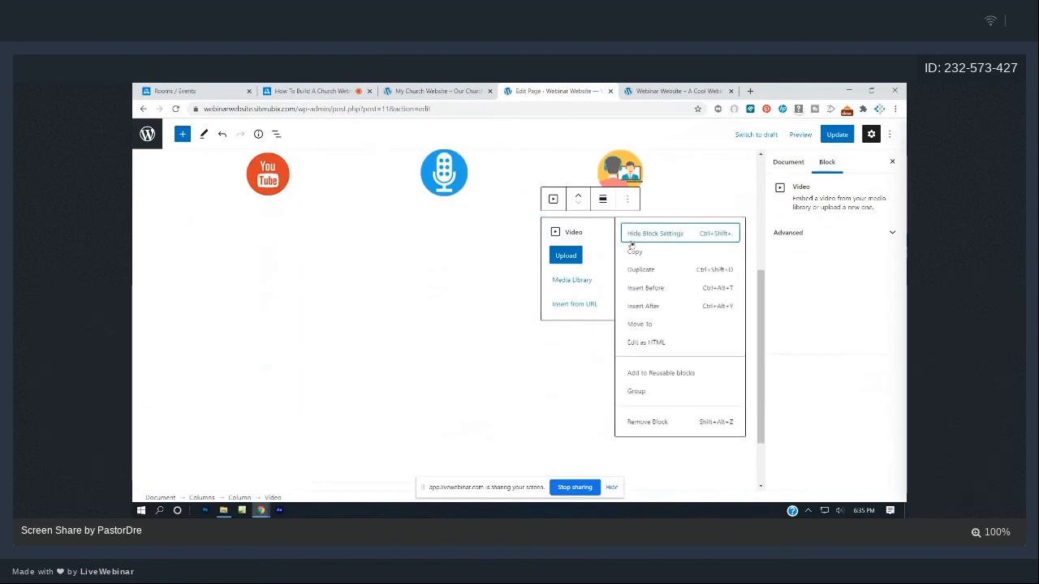
pyautogui.click(647, 422)
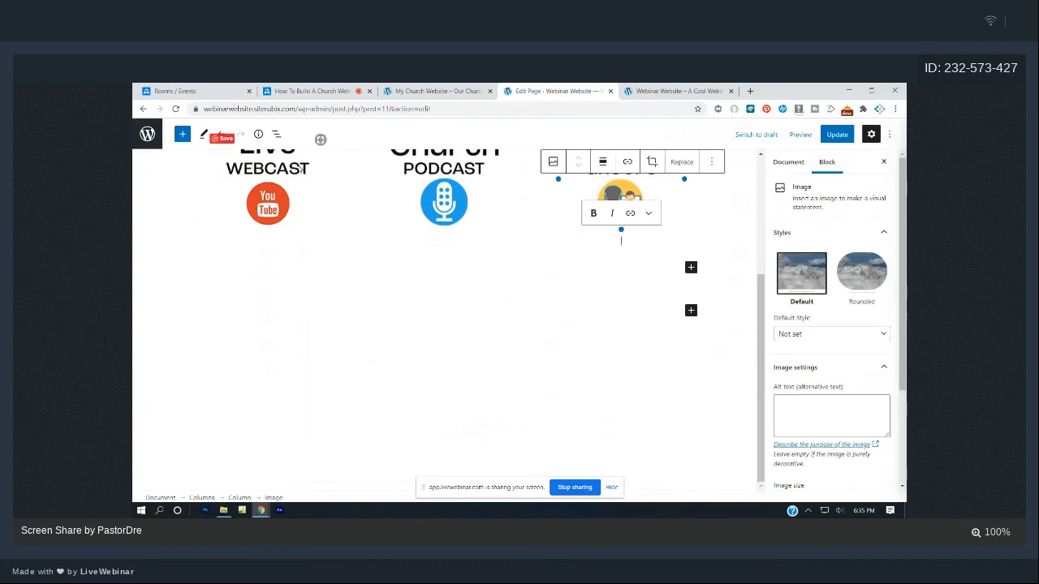
pyautogui.click(467, 261)
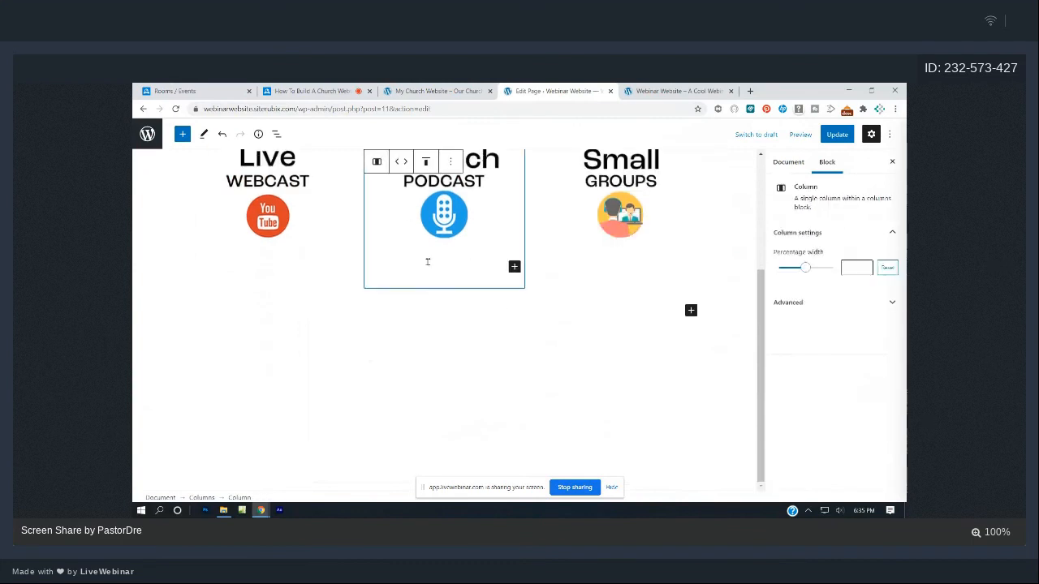
pyautogui.click(420, 354)
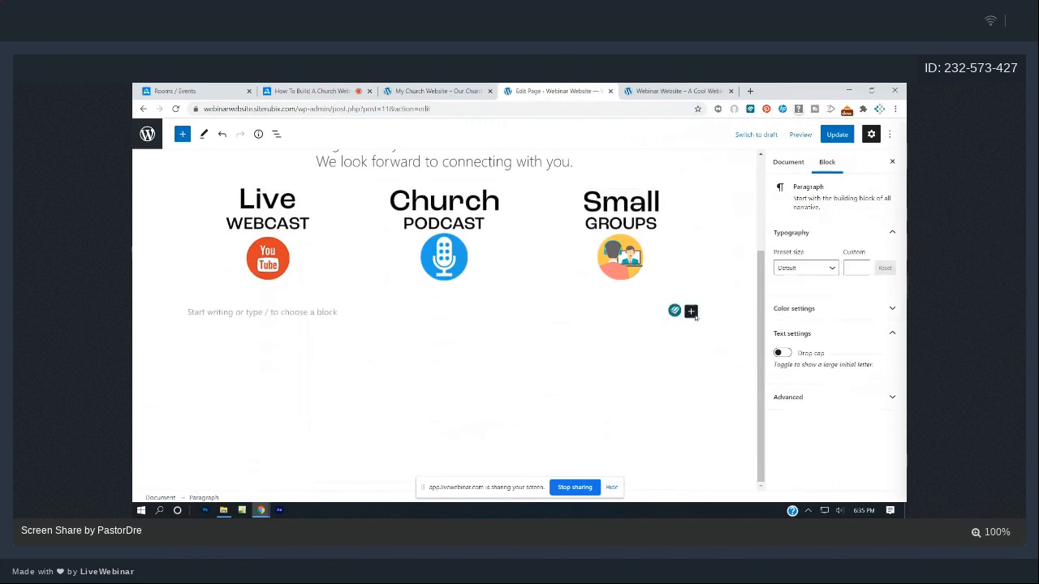
# - Turn the empty paragraph into a YouTube embed found via 'vid', then open a new tab
pyautogui.click(693, 314)
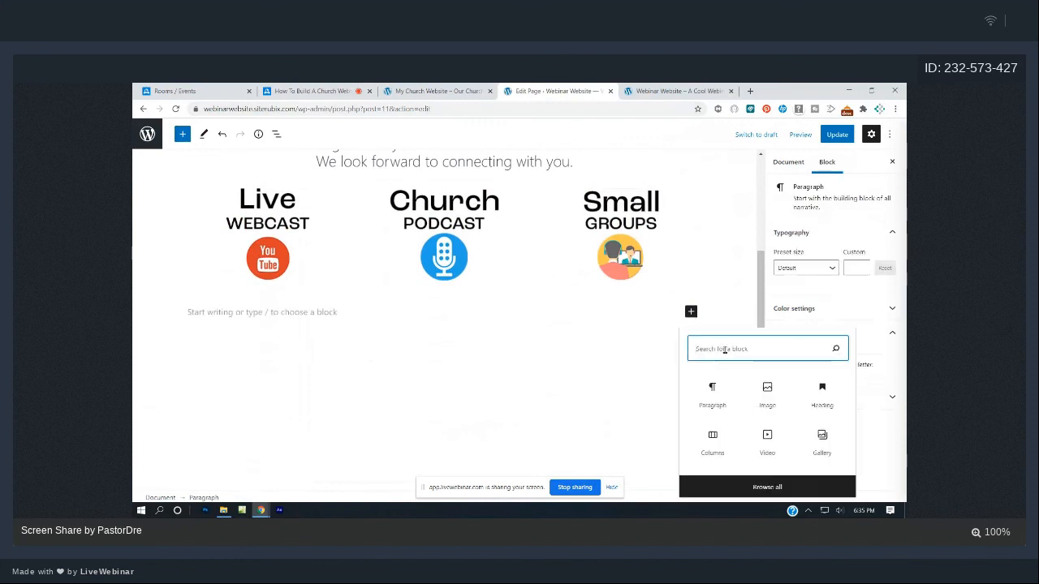
pyautogui.write('vid')
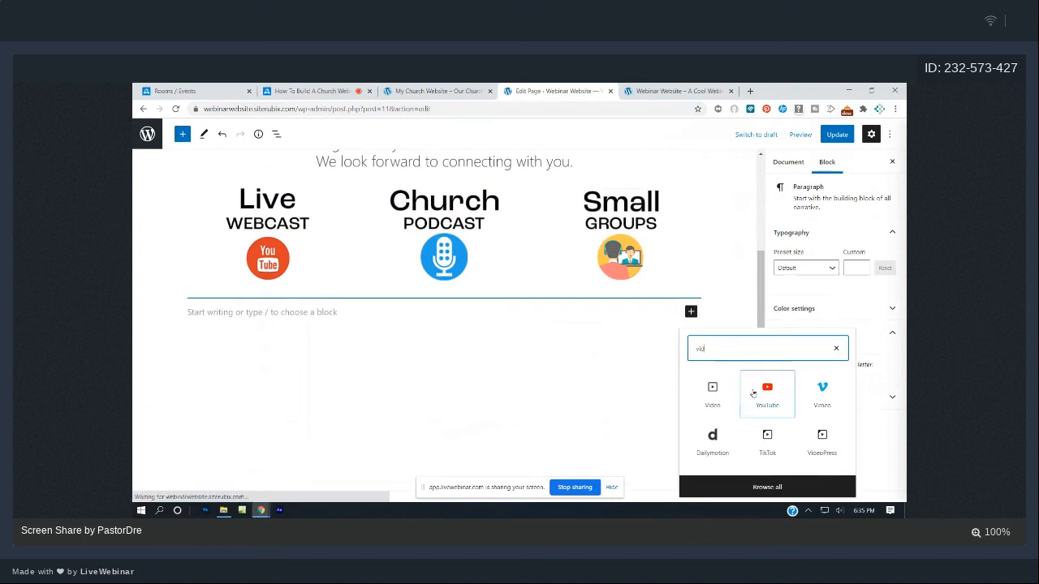
pyautogui.click(757, 395)
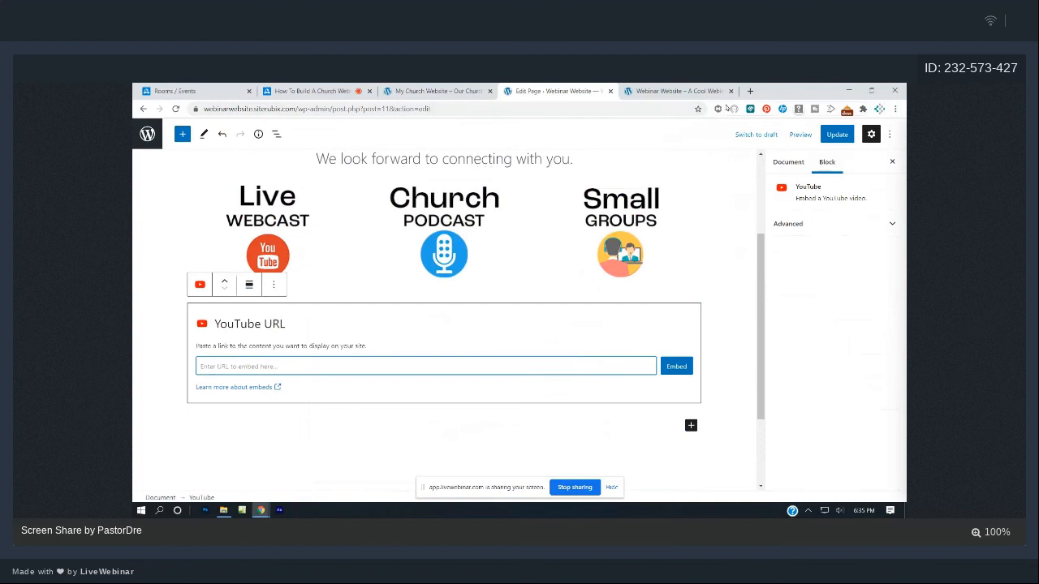
pyautogui.click(750, 91)
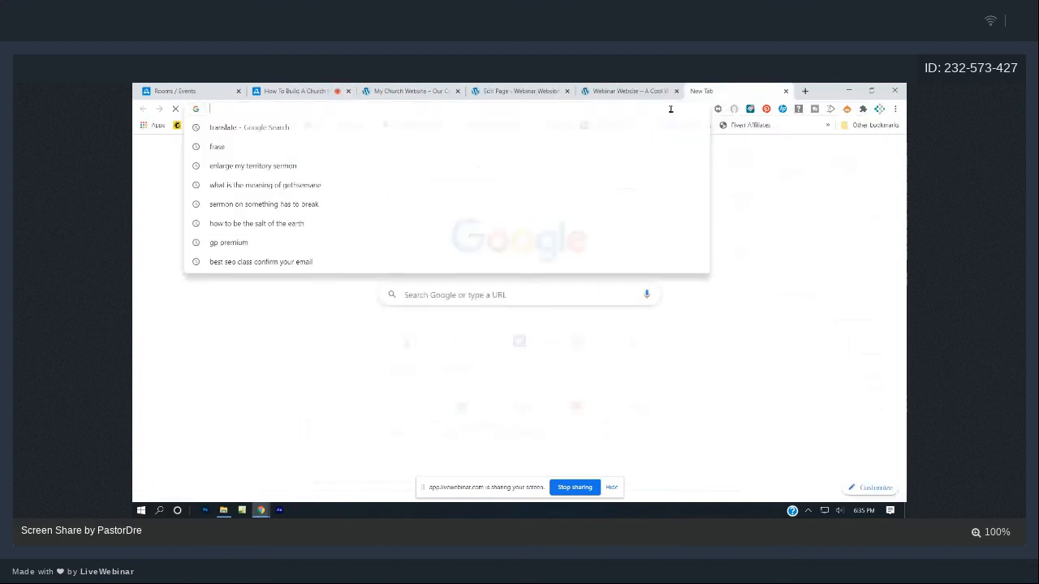
# - Search youtube.com for 'victory outreach cape town' and open Trusting God in Trying Times
pyautogui.write('youtube.com')
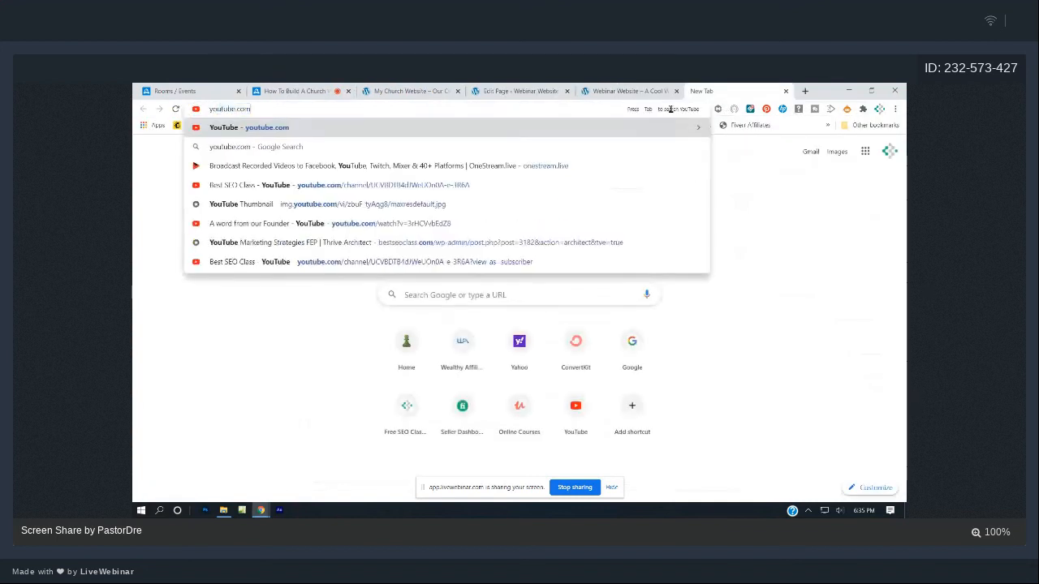
pyautogui.press('Return')
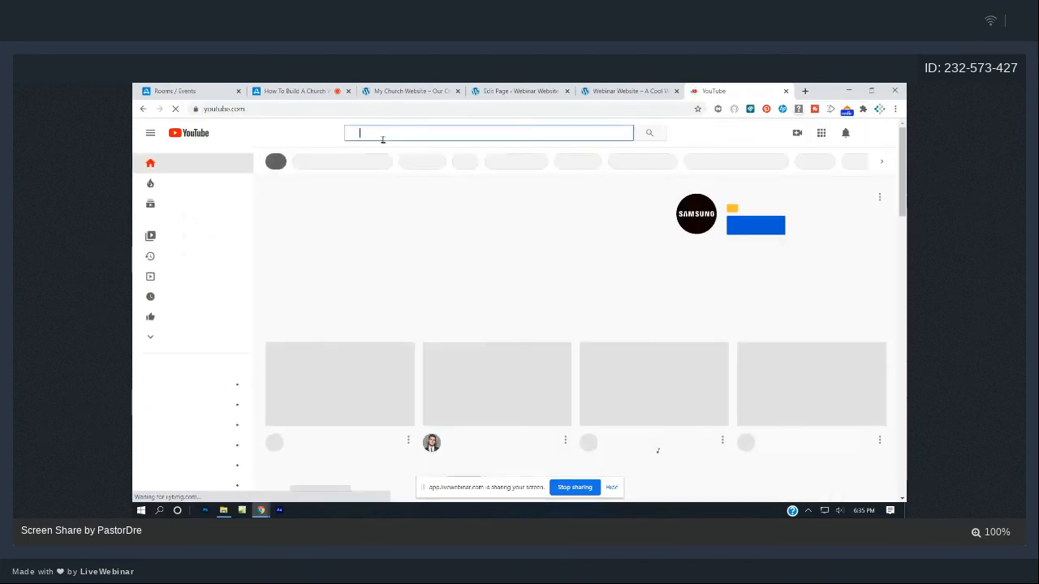
pyautogui.write('victory outreach ')
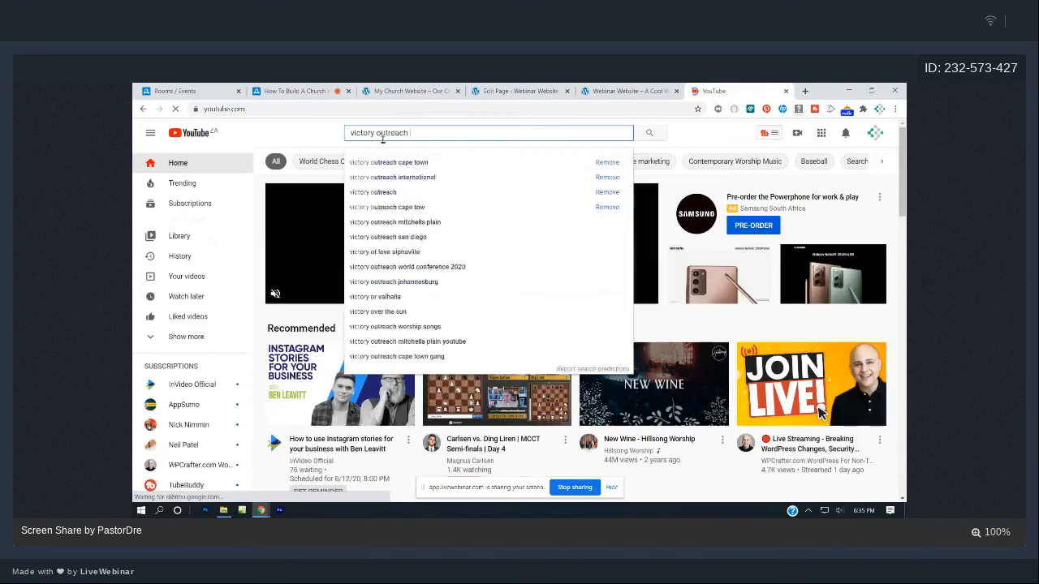
pyautogui.write('cape town')
pyautogui.press('Return')
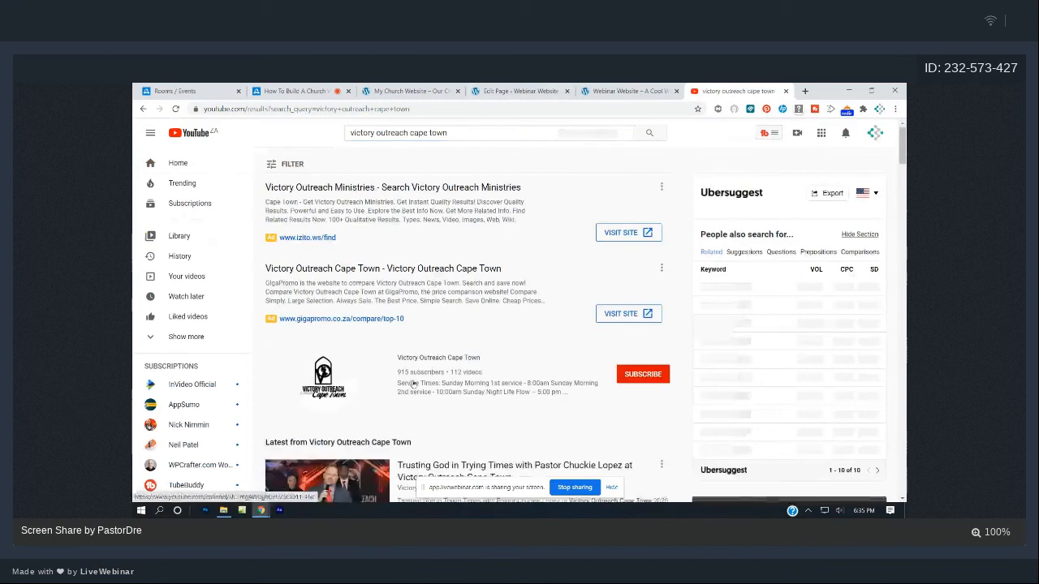
pyautogui.scroll(-3, 367, 323)
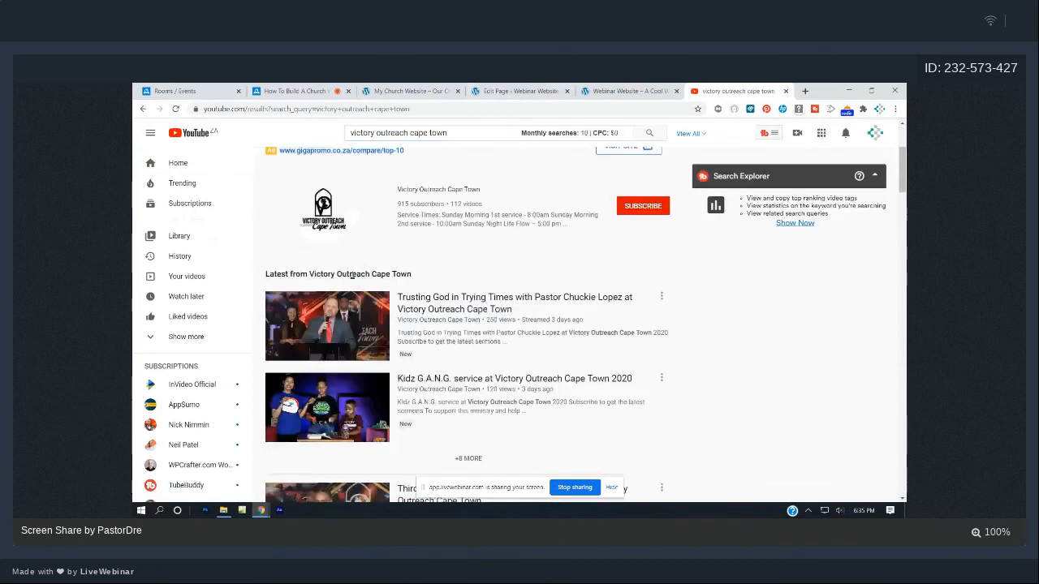
pyautogui.click(442, 298)
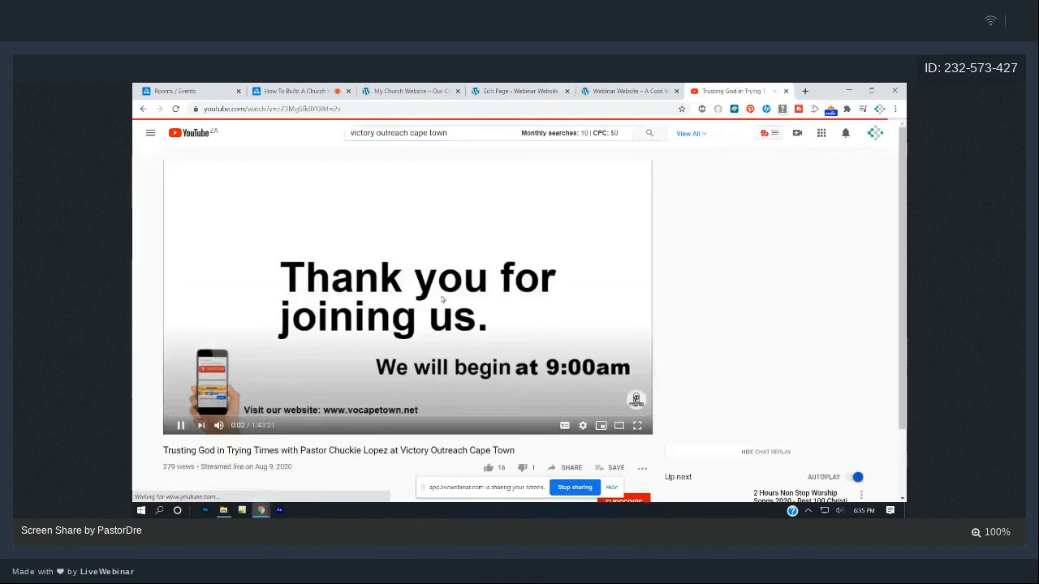
# - Pause the video, copy its short youtu.be share link, and return to the editor
pyautogui.click(395, 228)
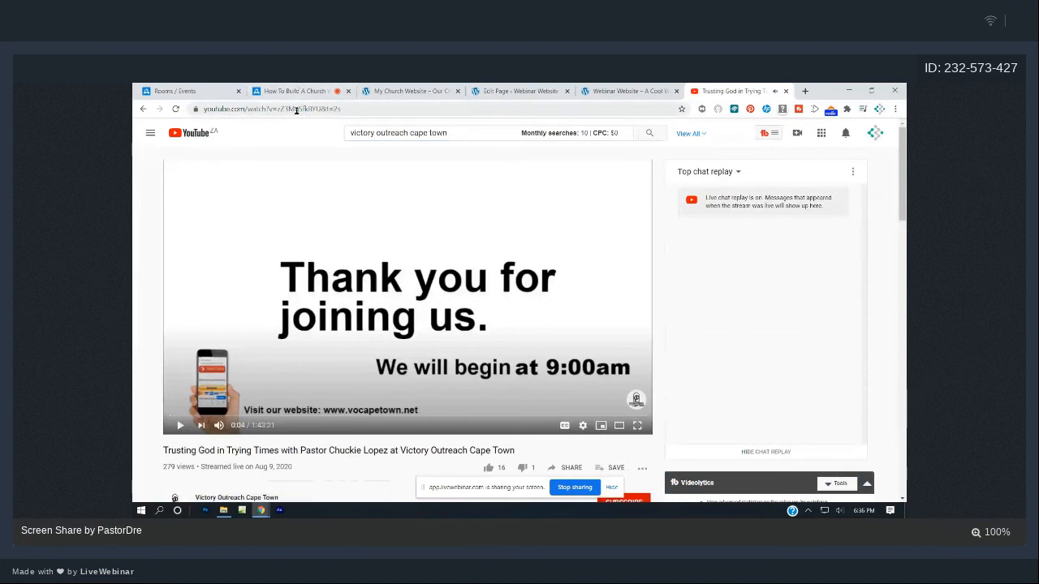
pyautogui.scroll(-4, 450, 254)
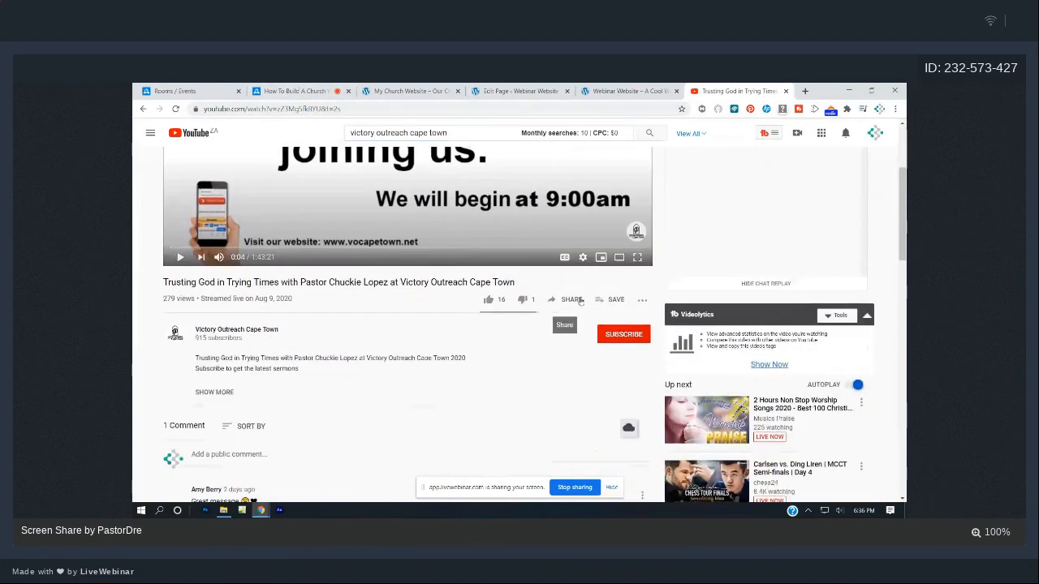
pyautogui.click(573, 299)
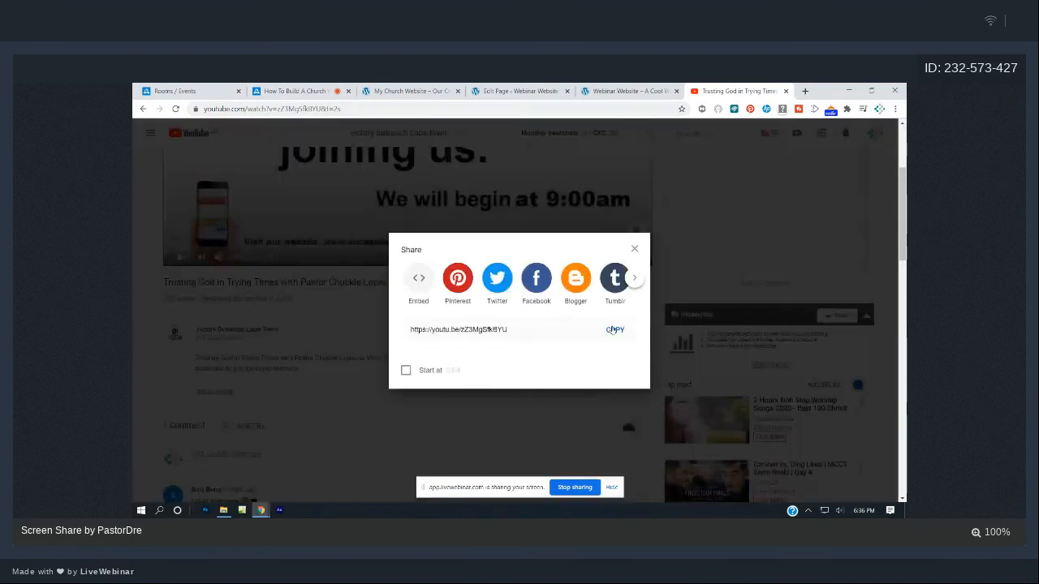
pyautogui.click(612, 330)
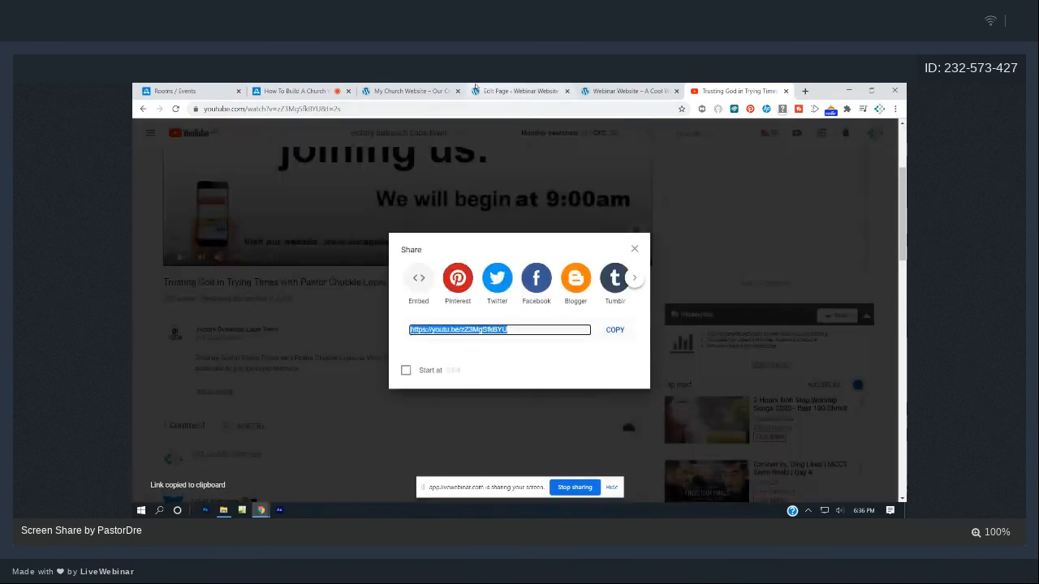
pyautogui.click(437, 89)
pyautogui.click(508, 88)
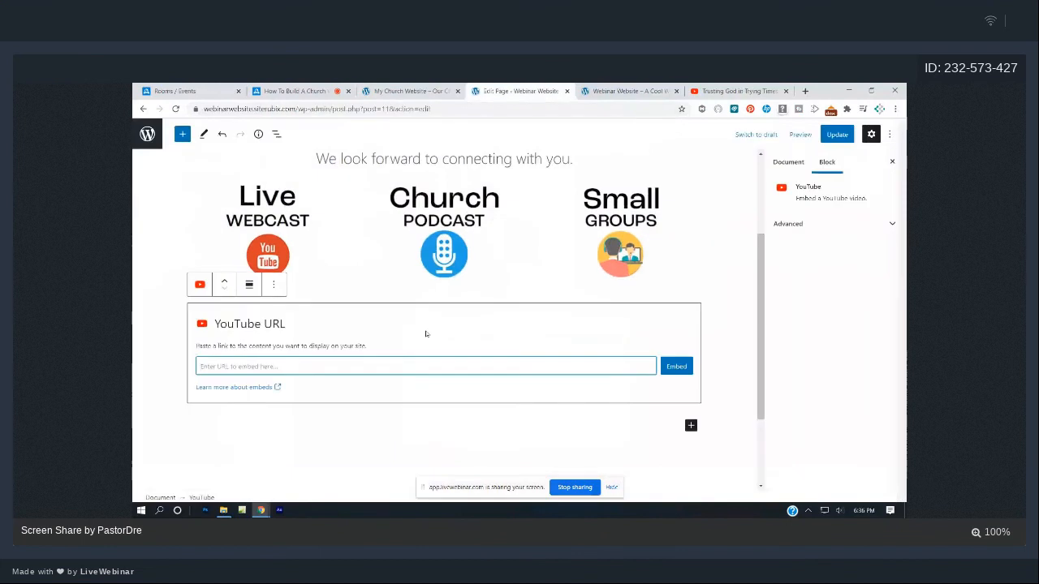
# - Embed the pasted sermon video link in the YouTube block and update the page
pyautogui.hotkey('ctrl', 'v')
pyautogui.click(670, 366)
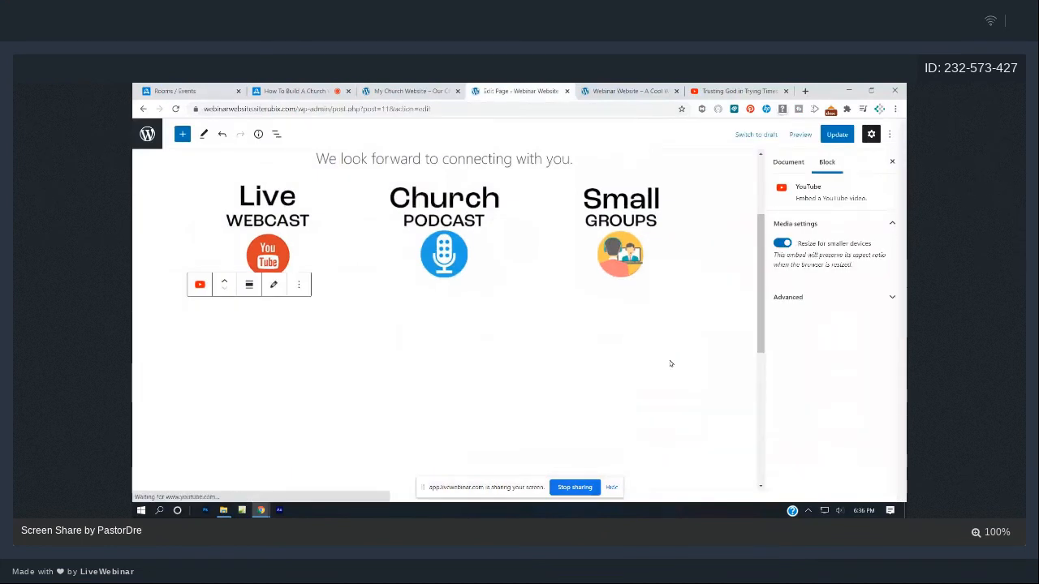
pyautogui.scroll(-2, 672, 365)
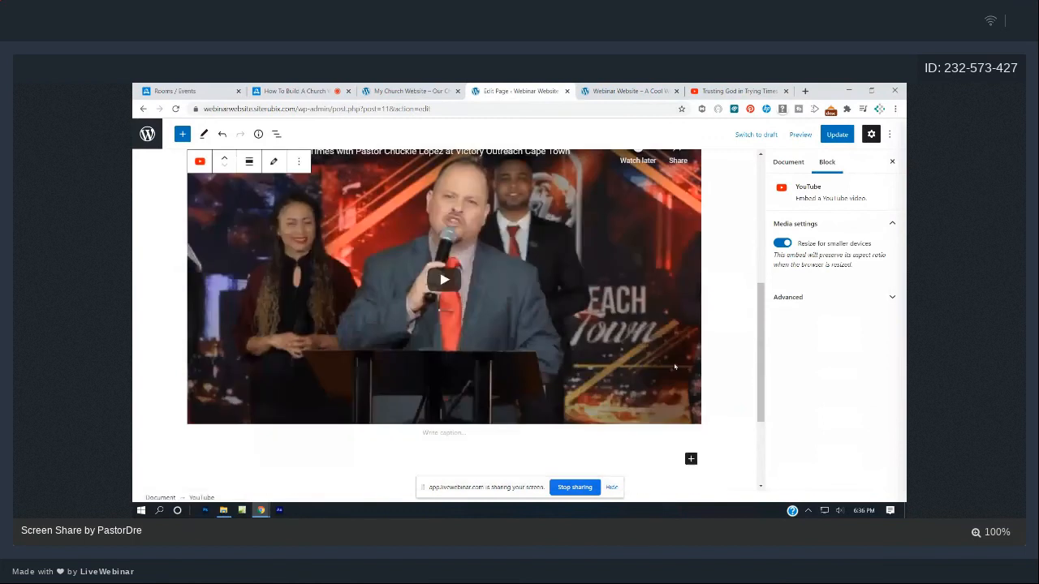
pyautogui.scroll(3, 675, 367)
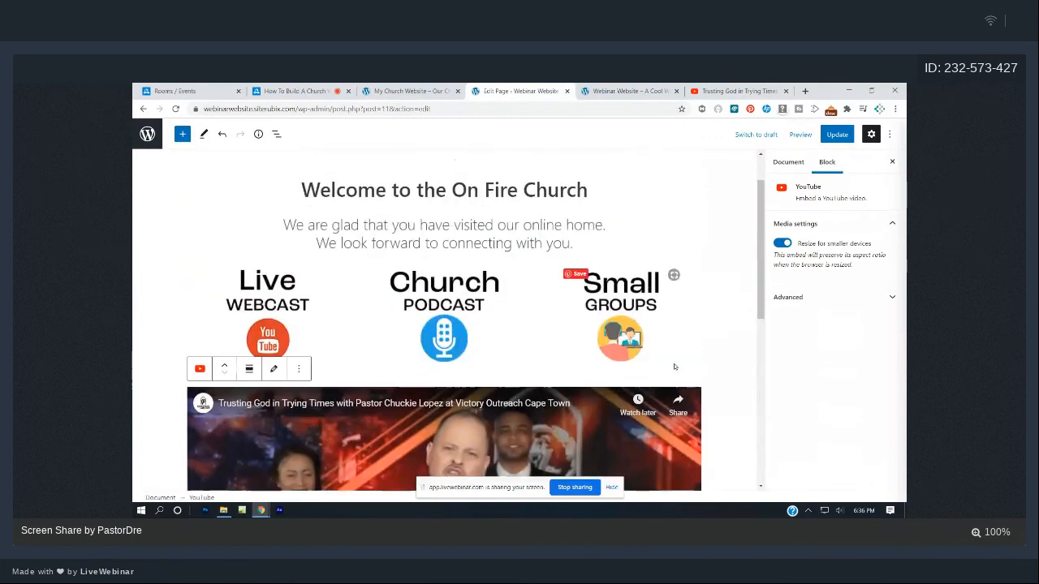
pyautogui.click(835, 135)
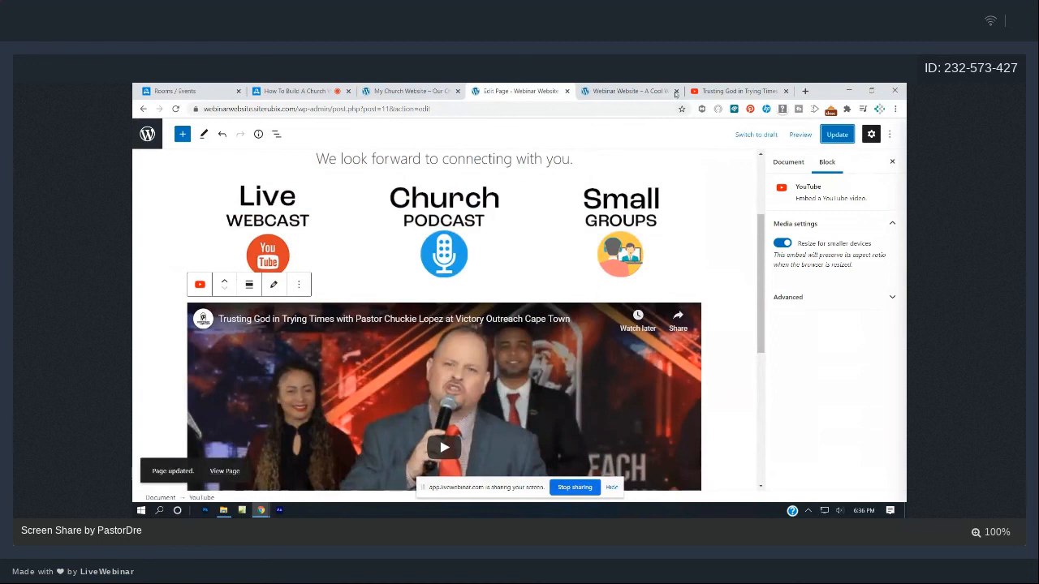
# - Review the embedded video on the live home page, then return to the editor
pyautogui.click(643, 88)
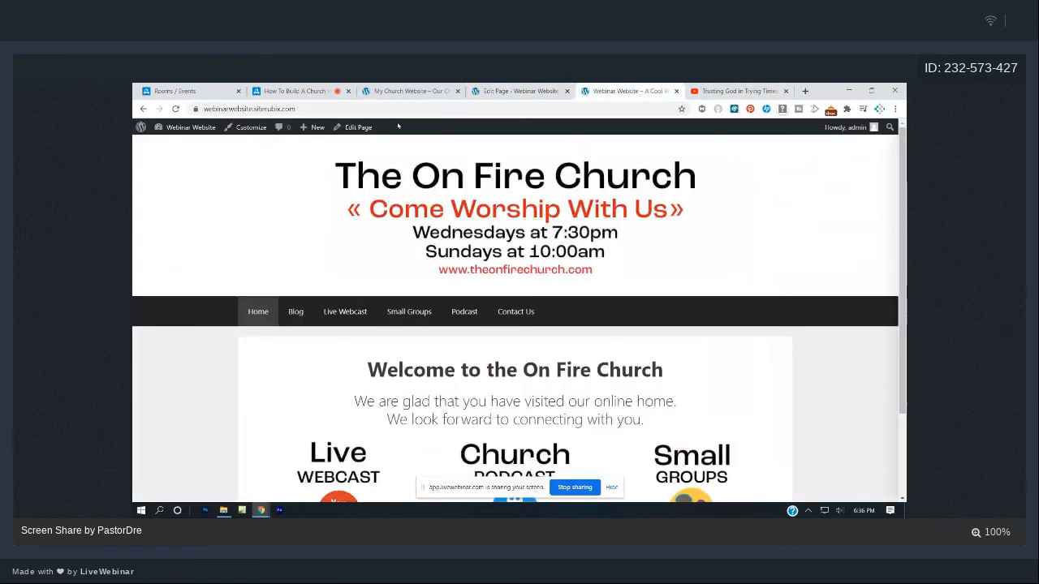
pyautogui.scroll(-5, 487, 210)
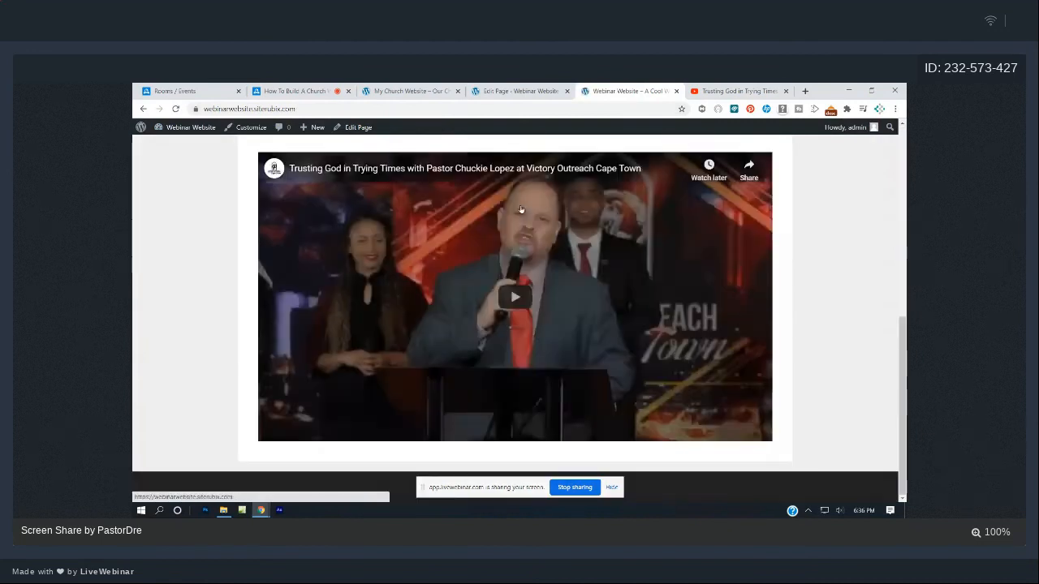
pyautogui.scroll(2, 521, 204)
pyautogui.scroll(1, 520, 207)
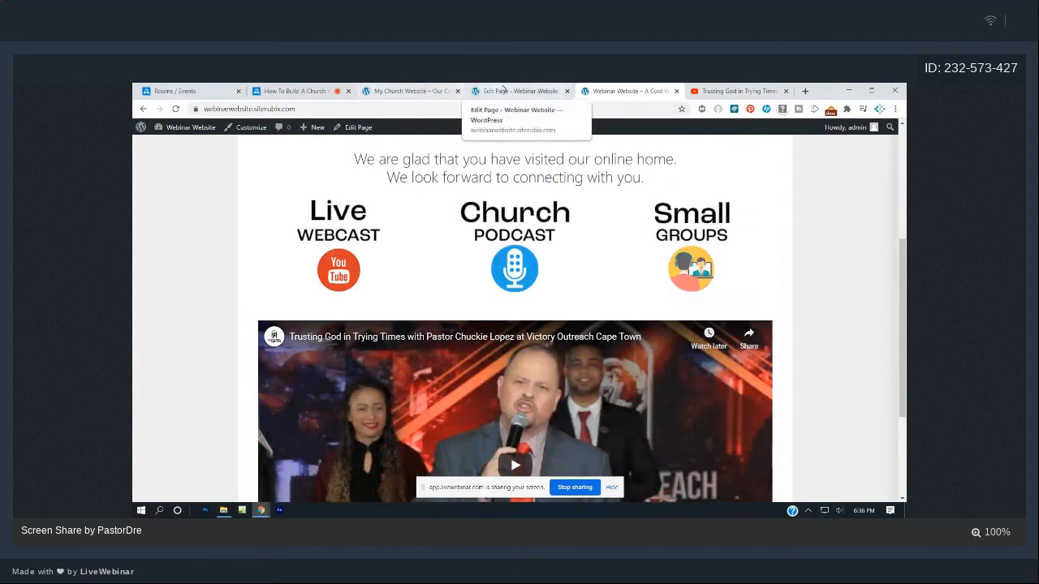
pyautogui.click(503, 90)
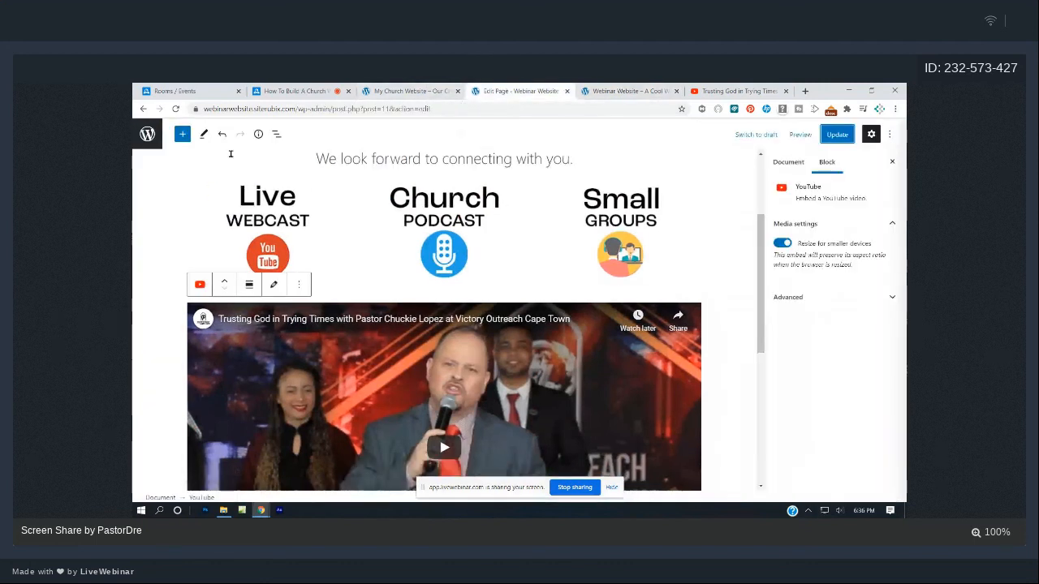
# - Add a Columns block with three equal 33/33/33 columns beneath the images
pyautogui.click(183, 135)
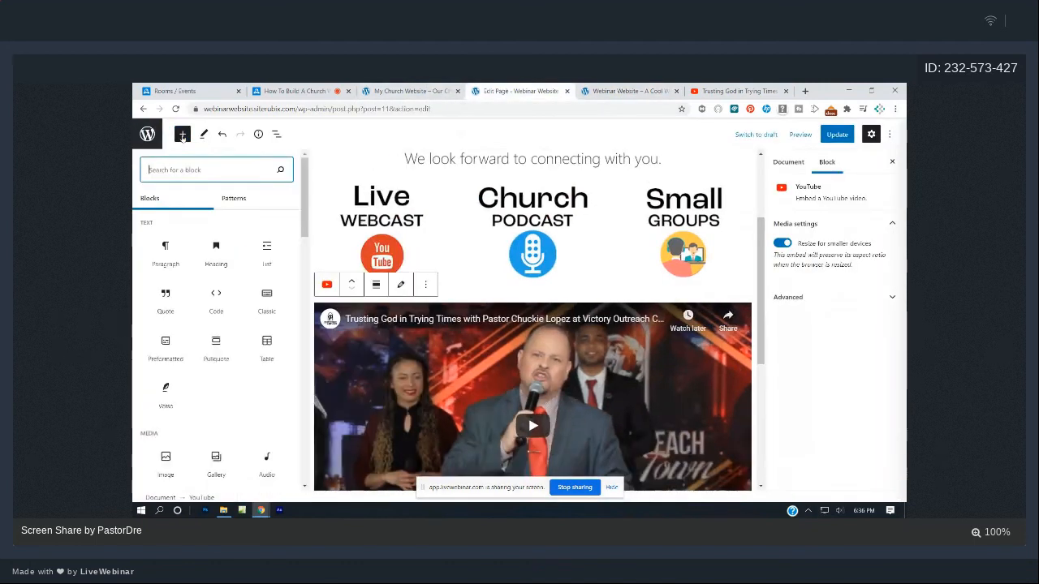
pyautogui.write('co')
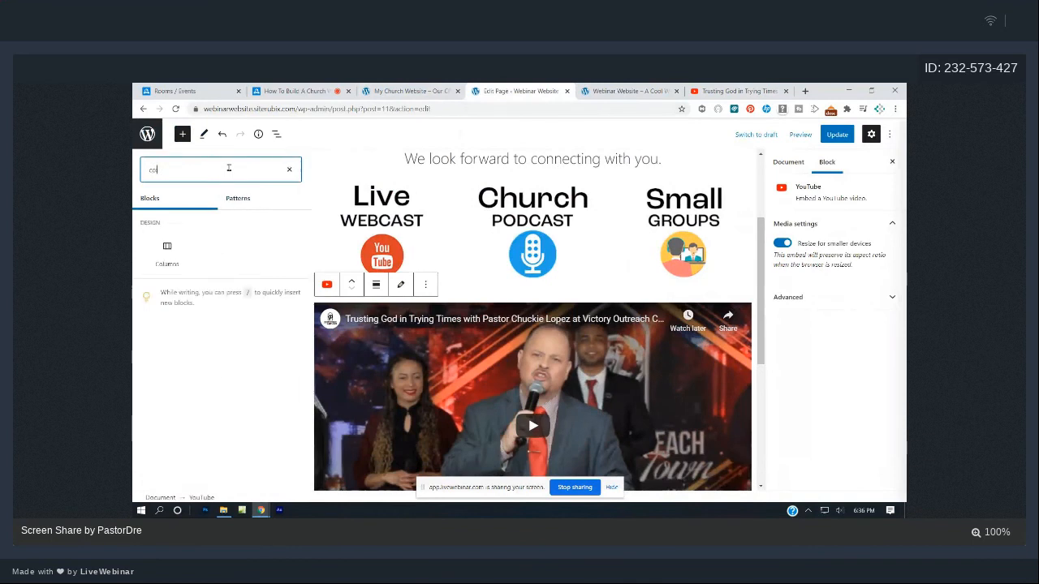
pyautogui.write('lu')
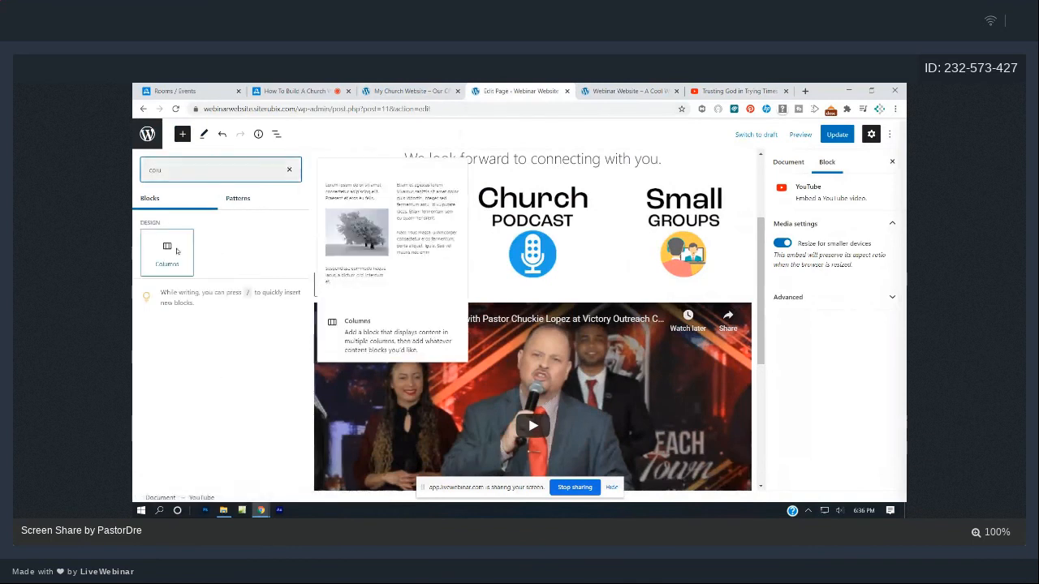
pyautogui.click(167, 248)
pyautogui.click(324, 333)
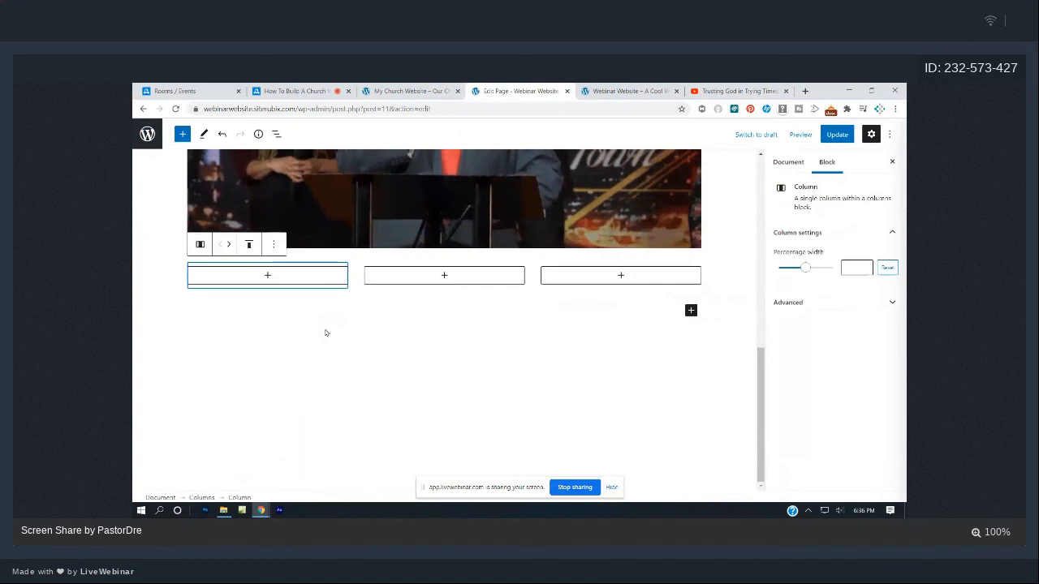
# - Remove the full-width sermon video embed block
pyautogui.scroll(1, 495, 327)
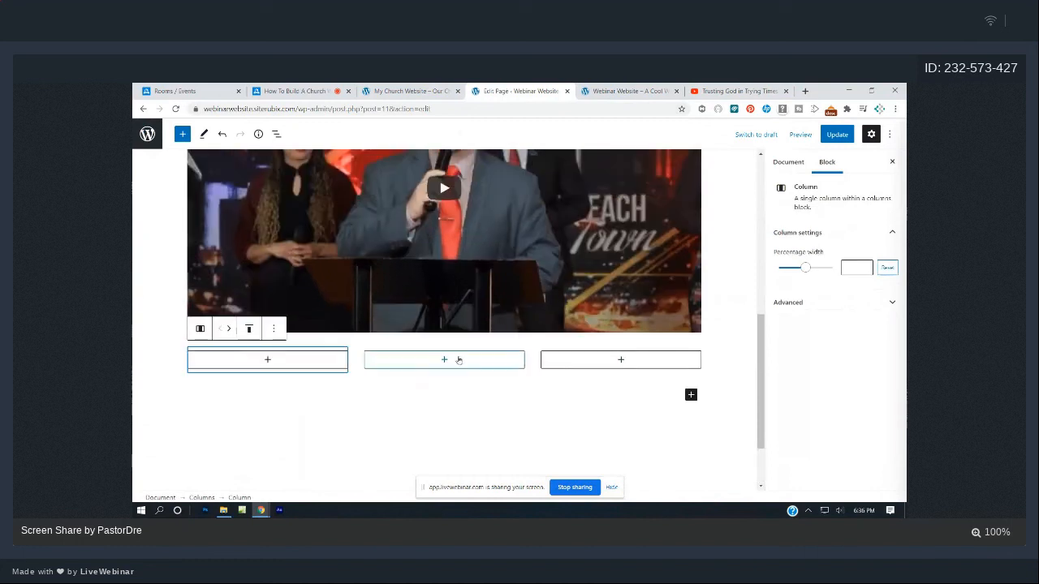
pyautogui.scroll(1, 452, 362)
pyautogui.scroll(2, 476, 335)
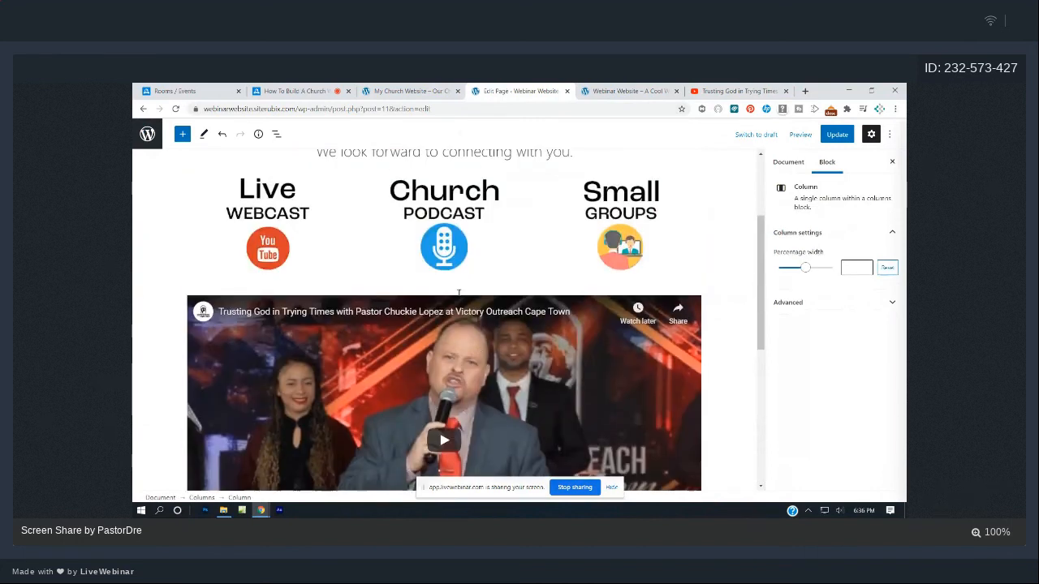
pyautogui.click(362, 329)
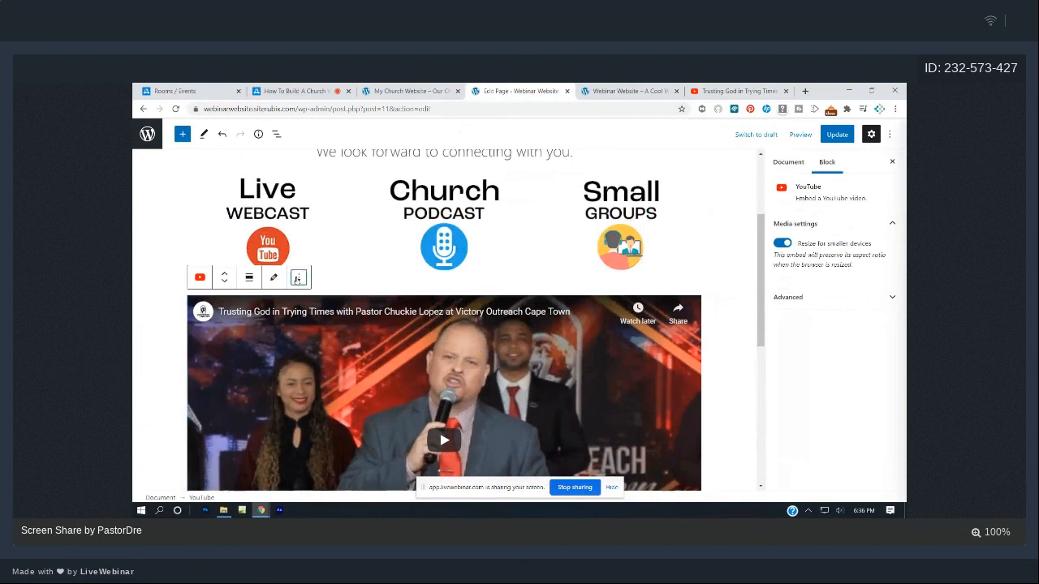
pyautogui.click(297, 278)
pyautogui.scroll(-1, 325, 447)
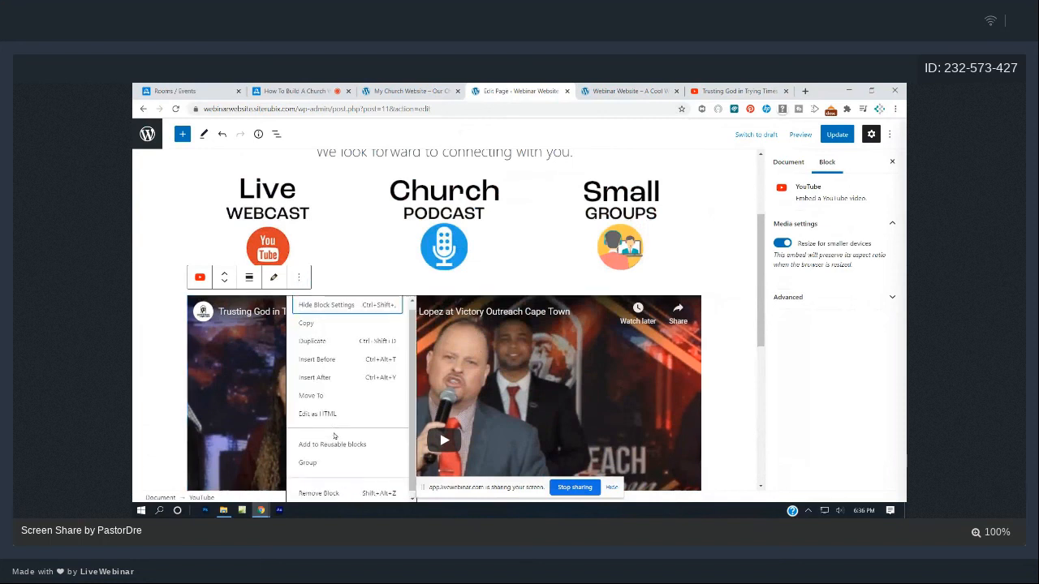
pyautogui.click(329, 489)
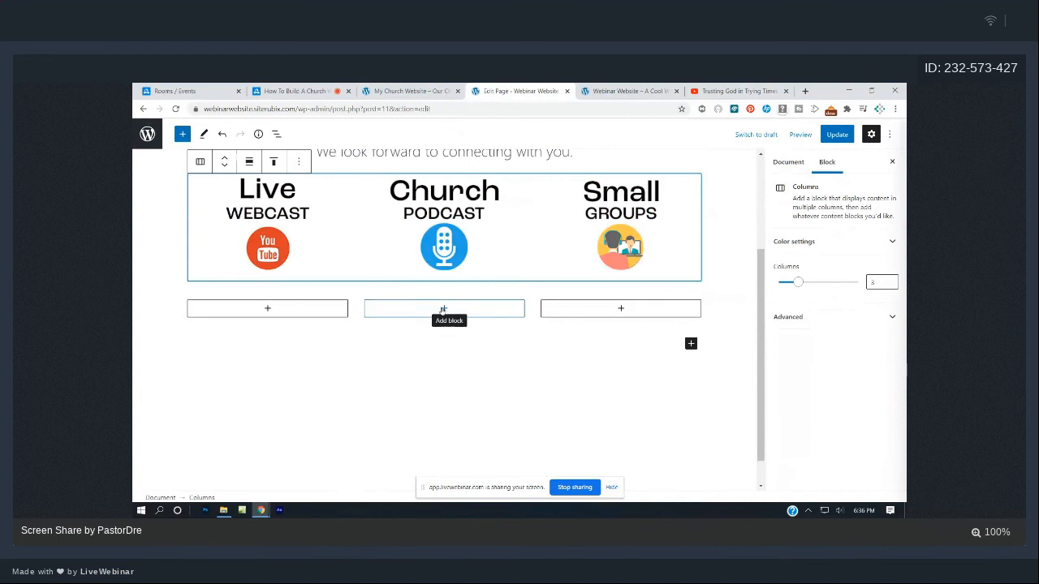
# - Embed the copied Trusting God in Trying Times link as a YouTube block in the middle column
pyautogui.click(456, 315)
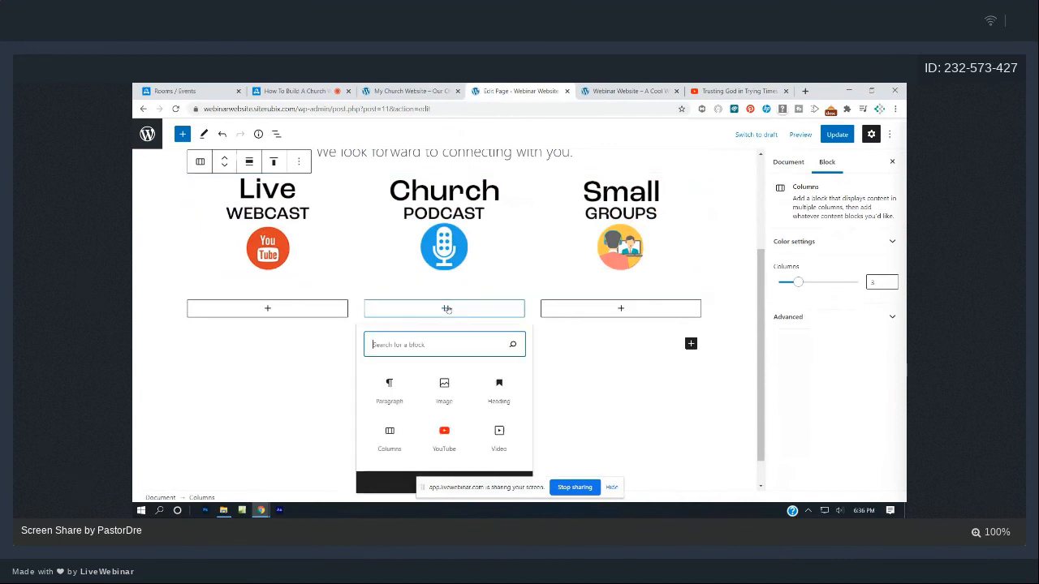
pyautogui.click(455, 432)
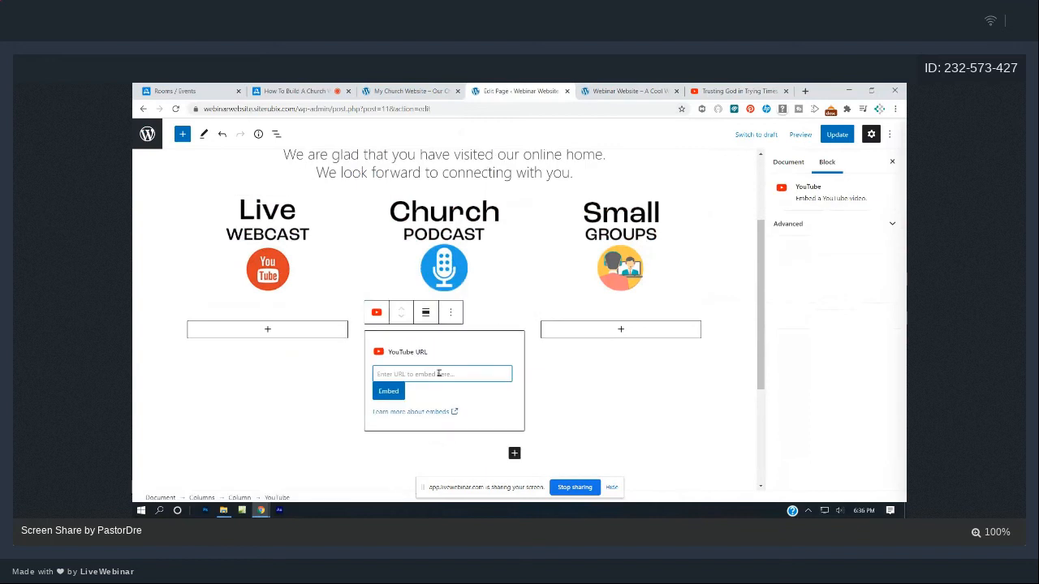
pyautogui.write('https://youtu.be/zZ3Ig5tkBYU')
pyautogui.click(400, 390)
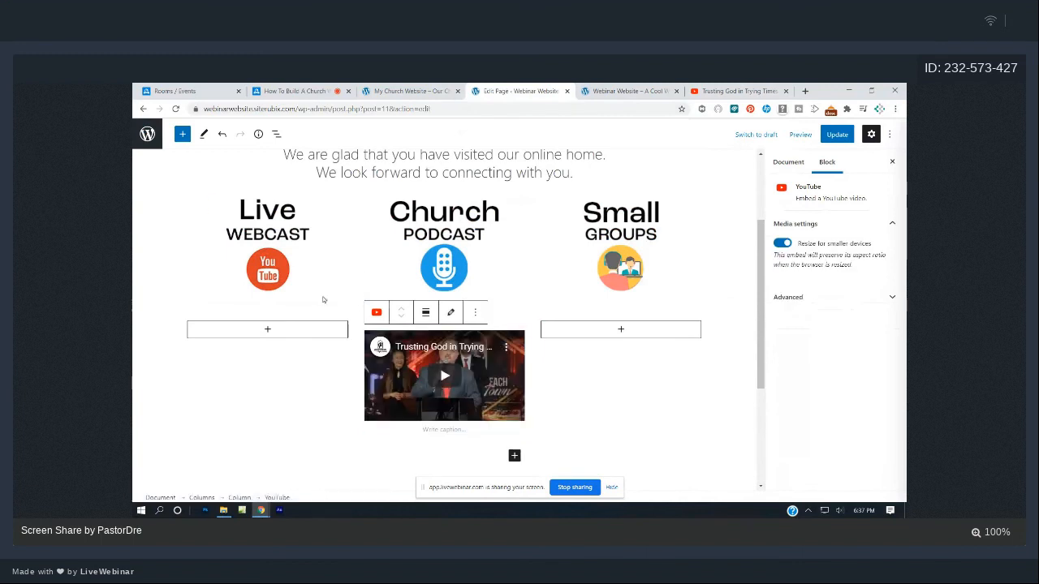
pyautogui.click(305, 369)
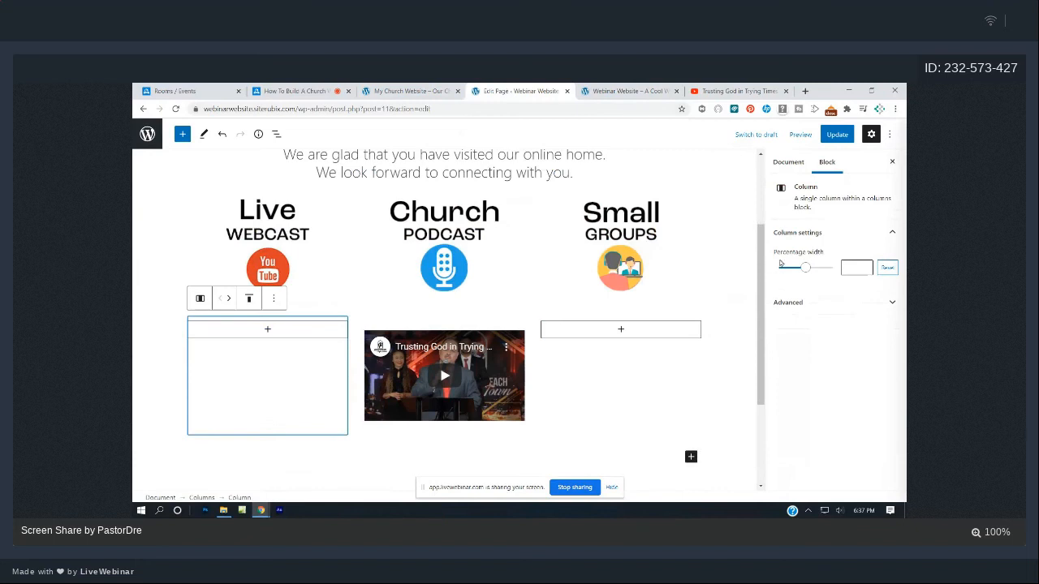
# - Narrow the left column to about 22% and the right to about 29%, then save
pyautogui.moveTo(807, 272); pyautogui.dragTo(794, 272)
pyautogui.click(665, 352)
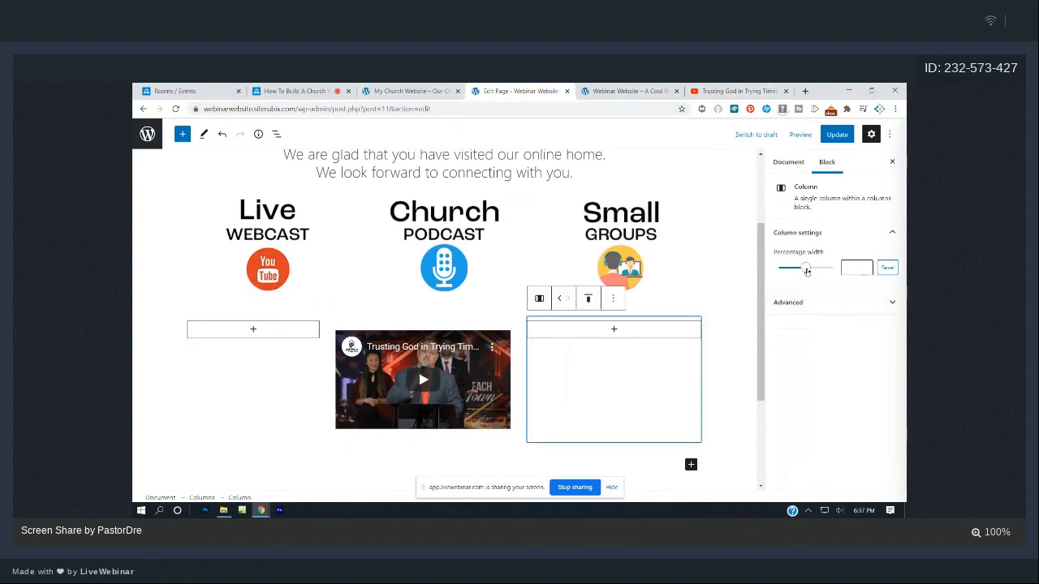
pyautogui.moveTo(806, 271); pyautogui.dragTo(793, 270)
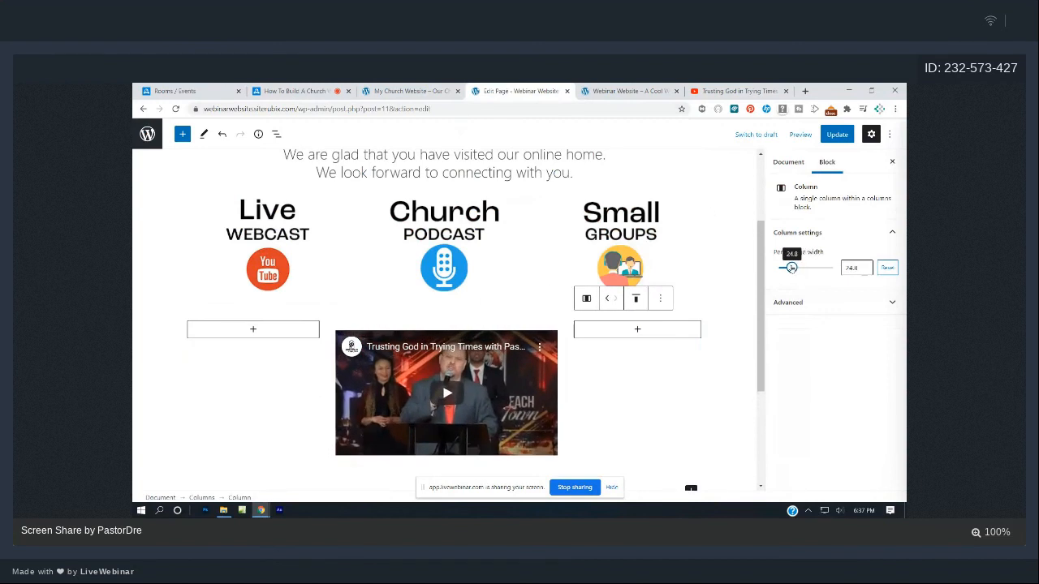
pyautogui.click(838, 136)
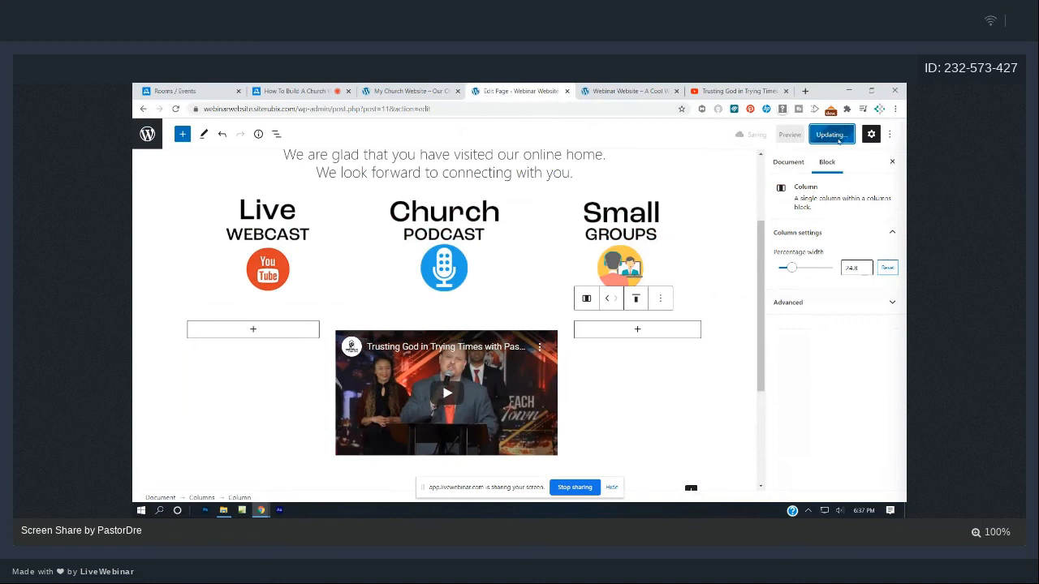
pyautogui.click(646, 92)
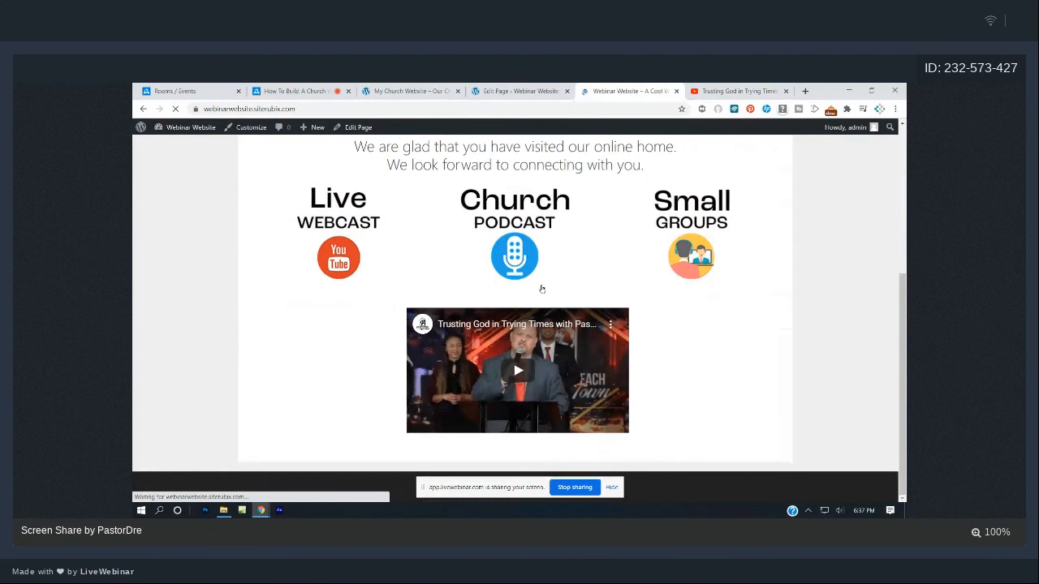
# - Narrow both side columns further, to roughly 10–12.6%, and save the new widths
pyautogui.click(492, 90)
pyautogui.click(268, 363)
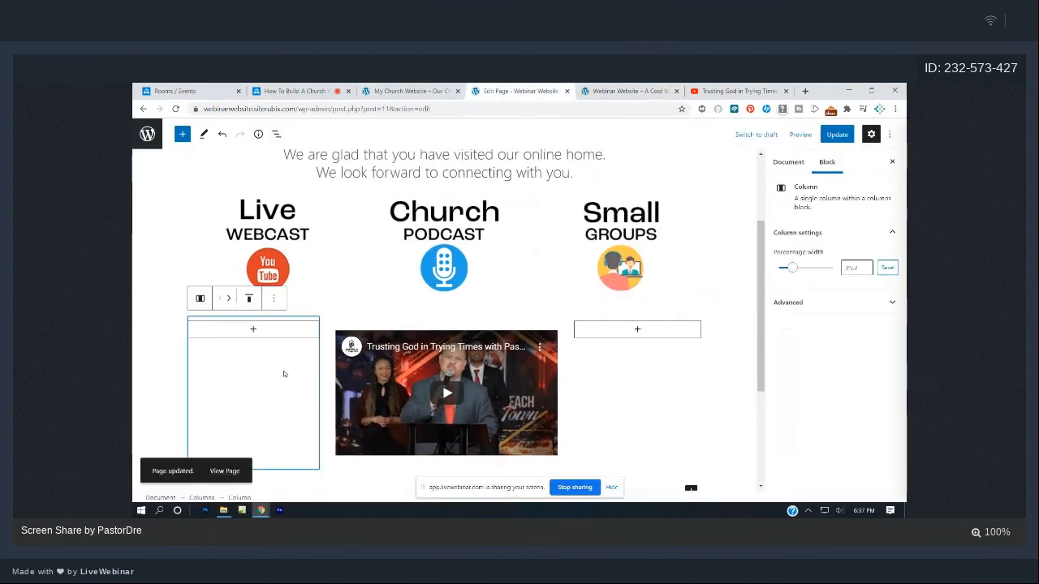
pyautogui.moveTo(791, 268); pyautogui.dragTo(784, 268)
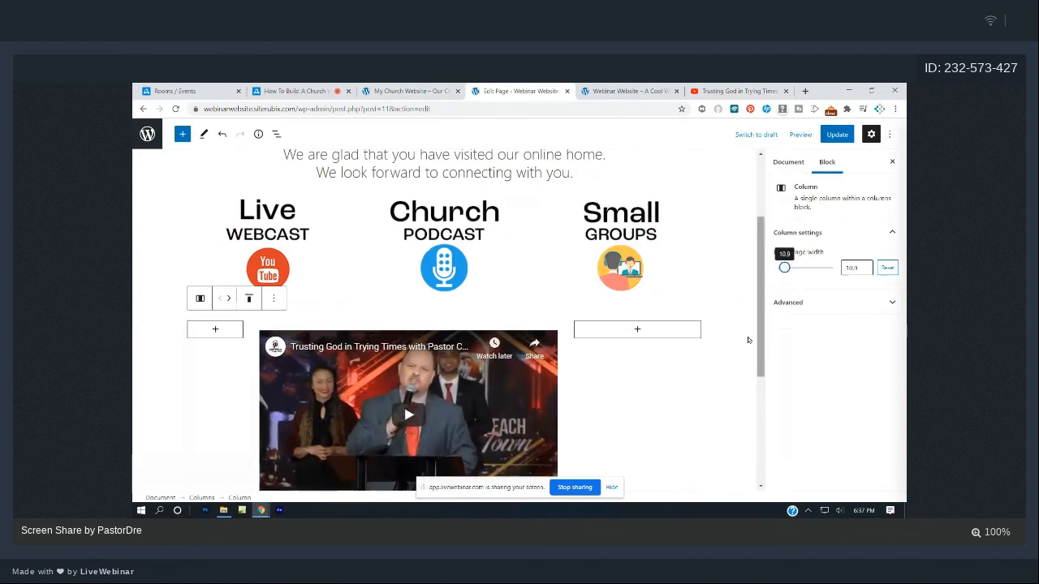
pyautogui.click(681, 366)
pyautogui.moveTo(794, 268); pyautogui.dragTo(786, 273)
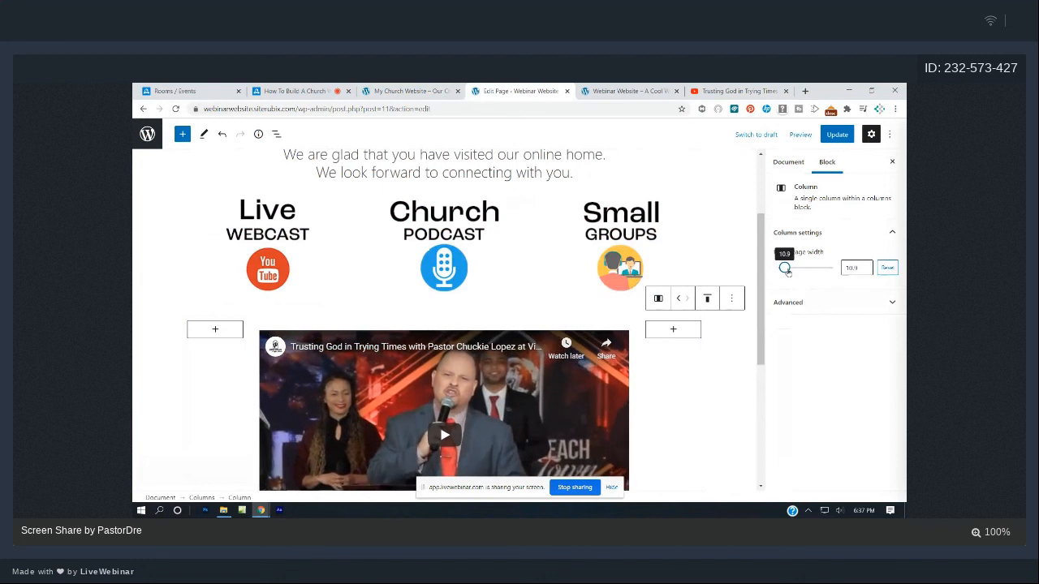
pyautogui.click(837, 134)
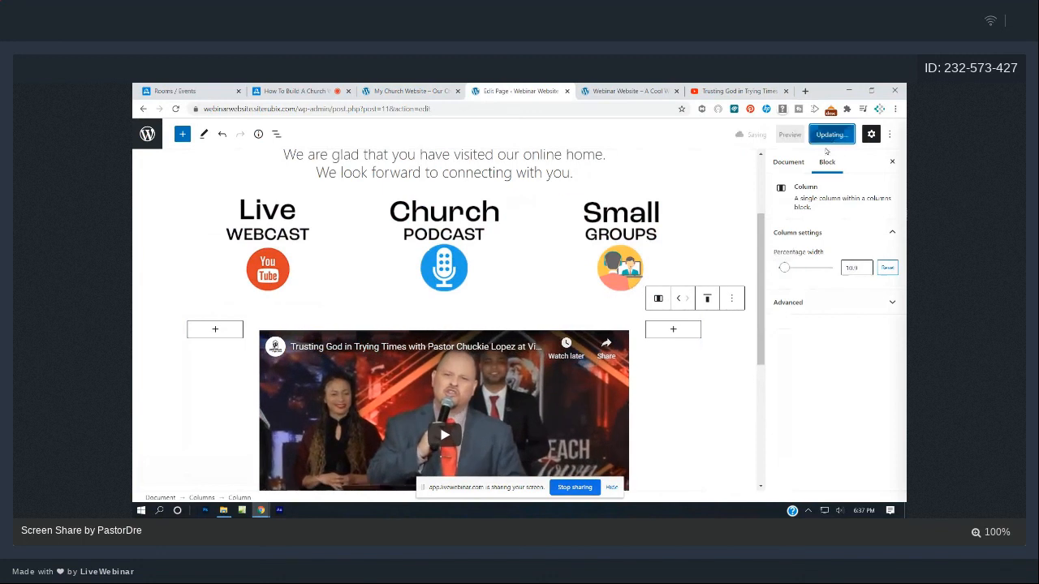
pyautogui.click(647, 90)
# - Reload the live page and scroll past the wider, centred sermon video, then return to the editor
pyautogui.click(176, 109)
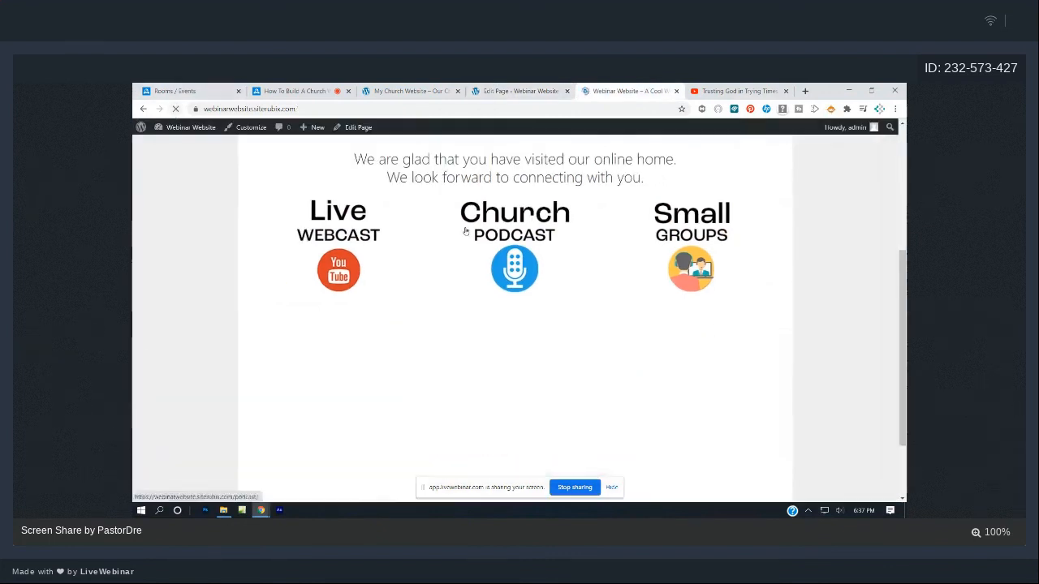
pyautogui.scroll(-1, 465, 231)
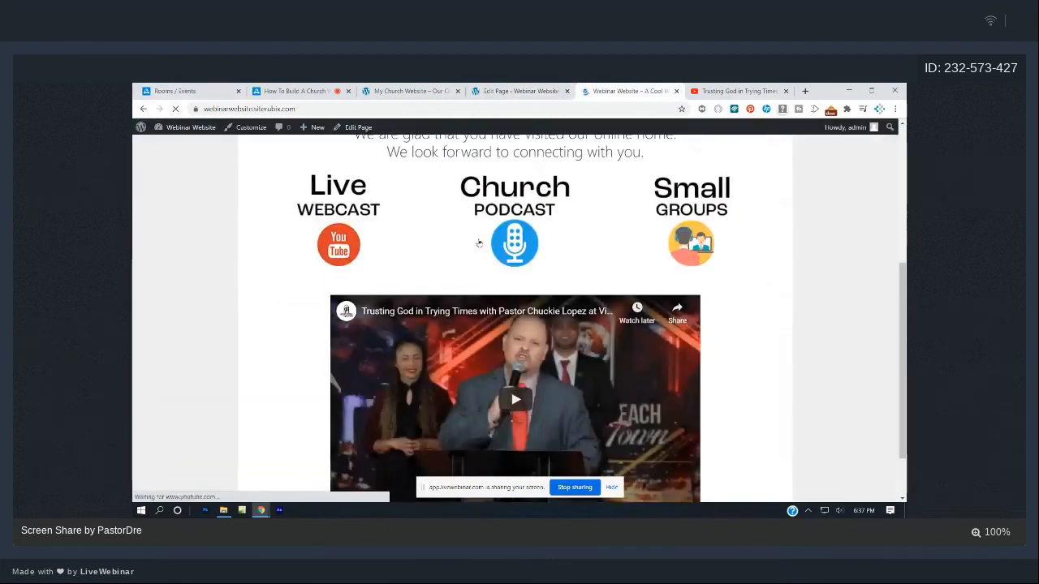
pyautogui.scroll(-1, 544, 267)
pyautogui.scroll(2, 612, 293)
pyautogui.scroll(2, 612, 293)
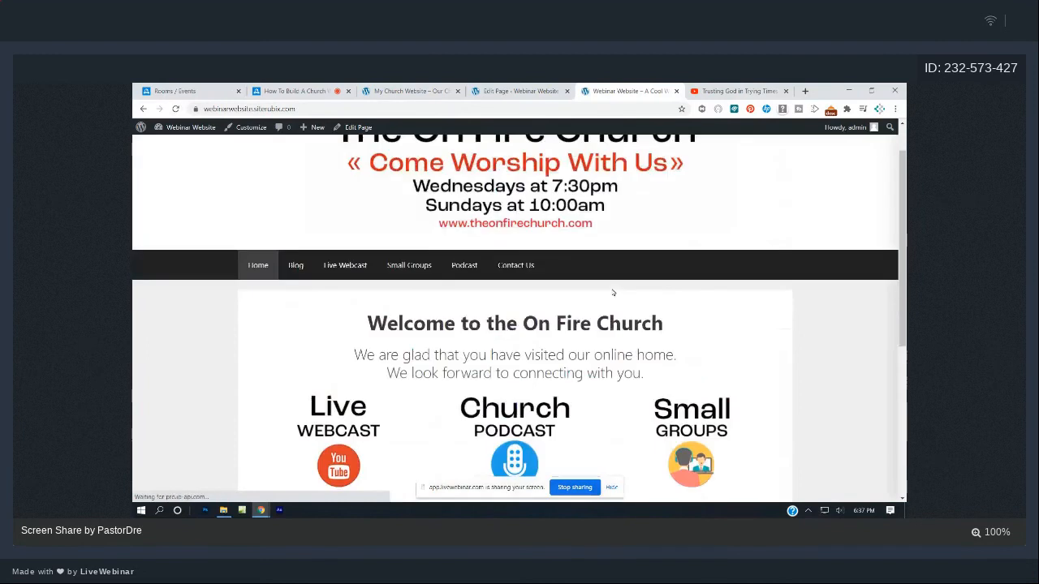
pyautogui.scroll(-3, 613, 293)
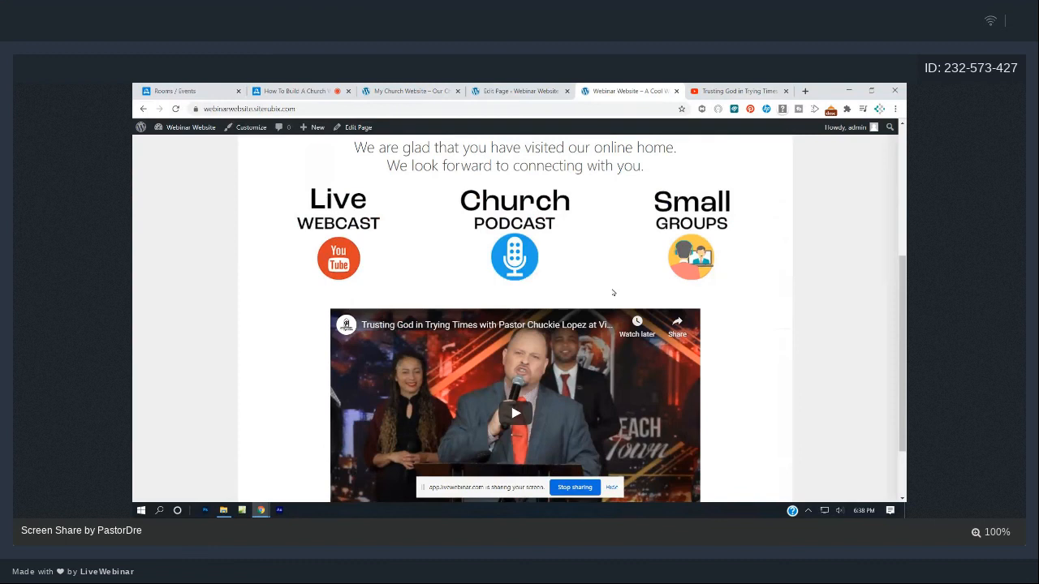
pyautogui.click(513, 91)
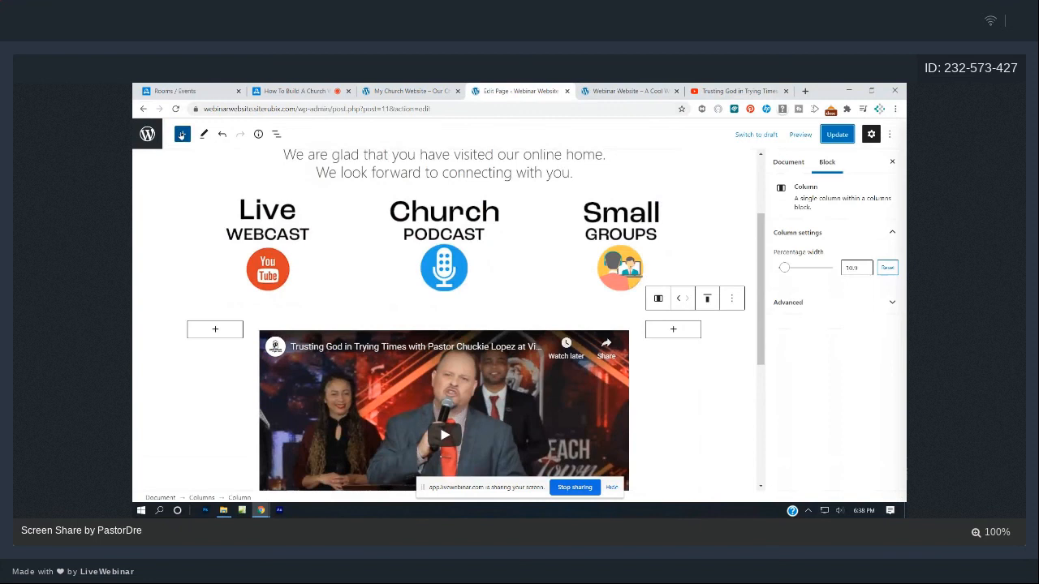
# - Insert a Paragraph block below the welcome text, above the Live, Church and Small icons
pyautogui.click(181, 134)
pyautogui.write('para')
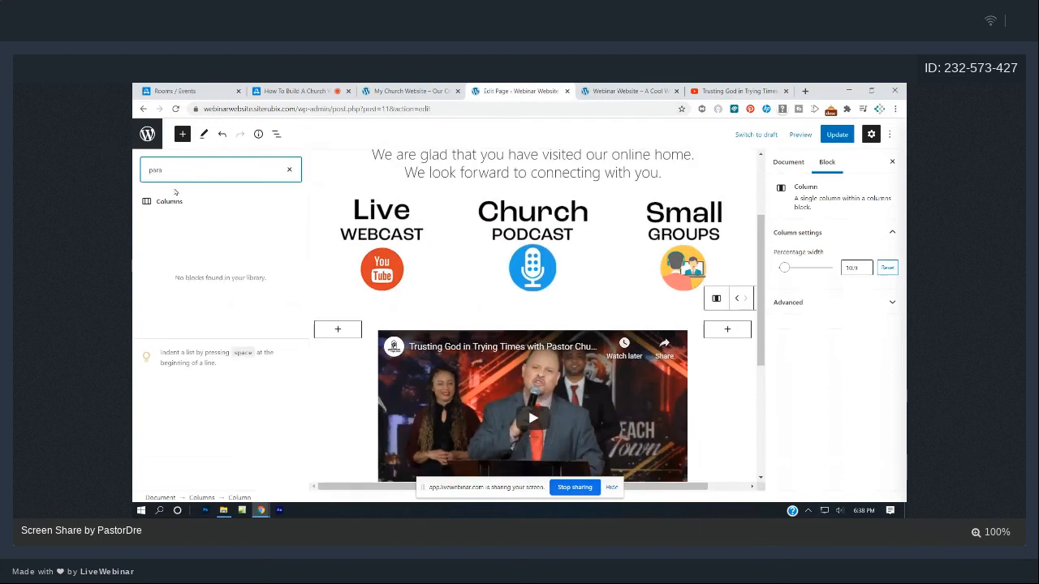
pyautogui.write('graph')
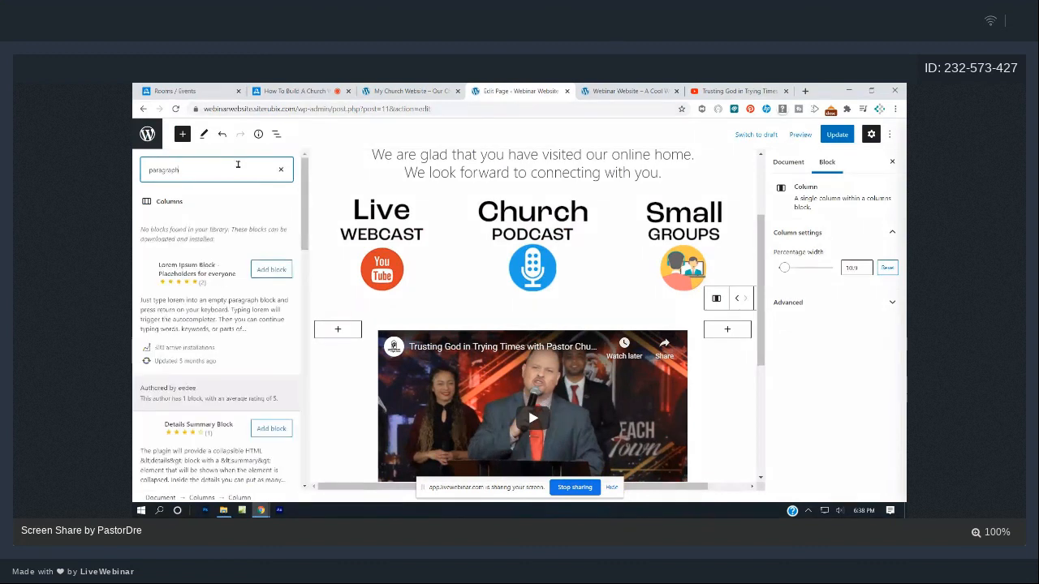
pyautogui.click(281, 170)
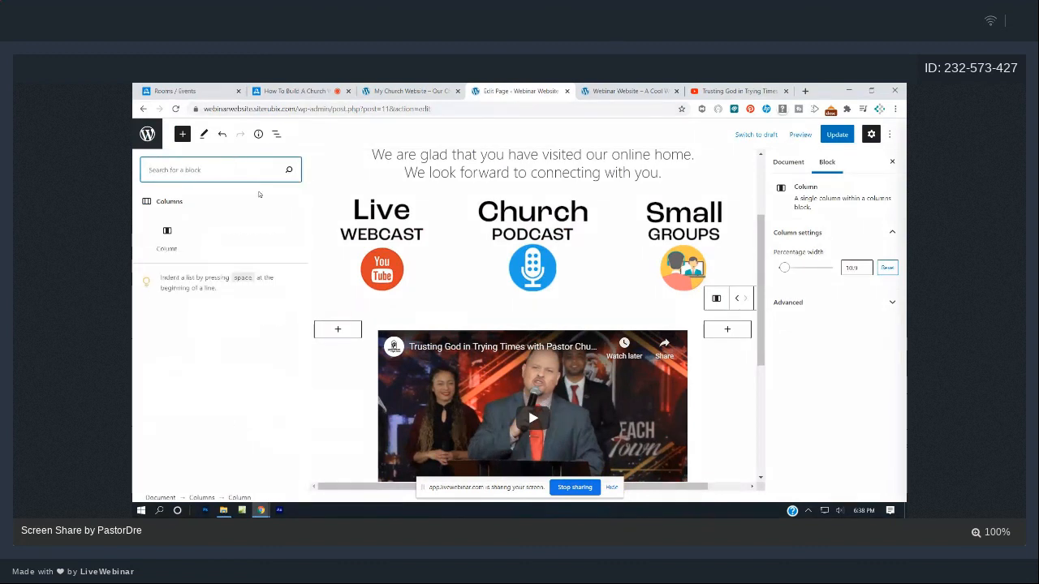
pyautogui.click(336, 172)
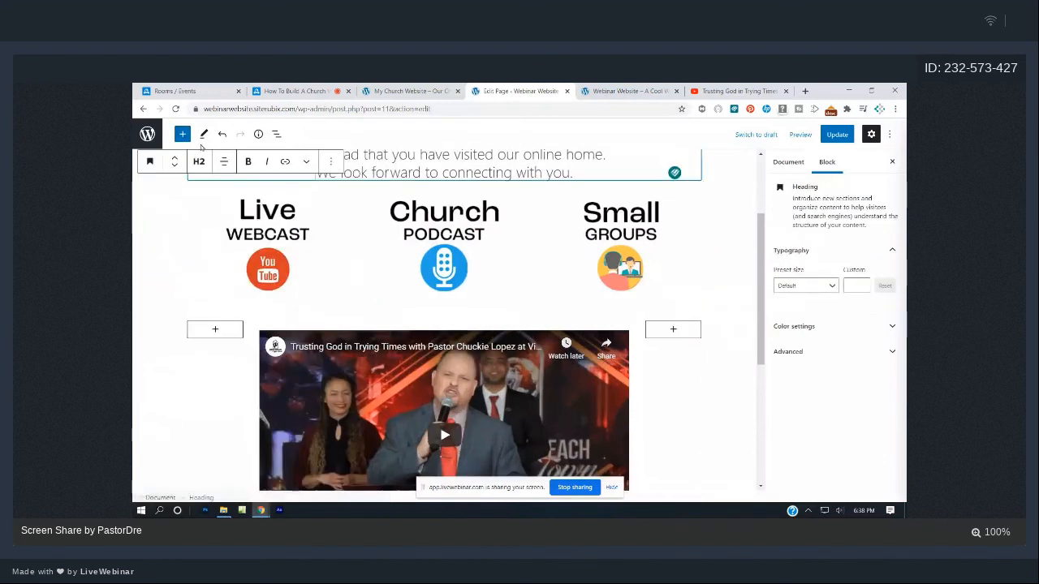
pyautogui.click(183, 135)
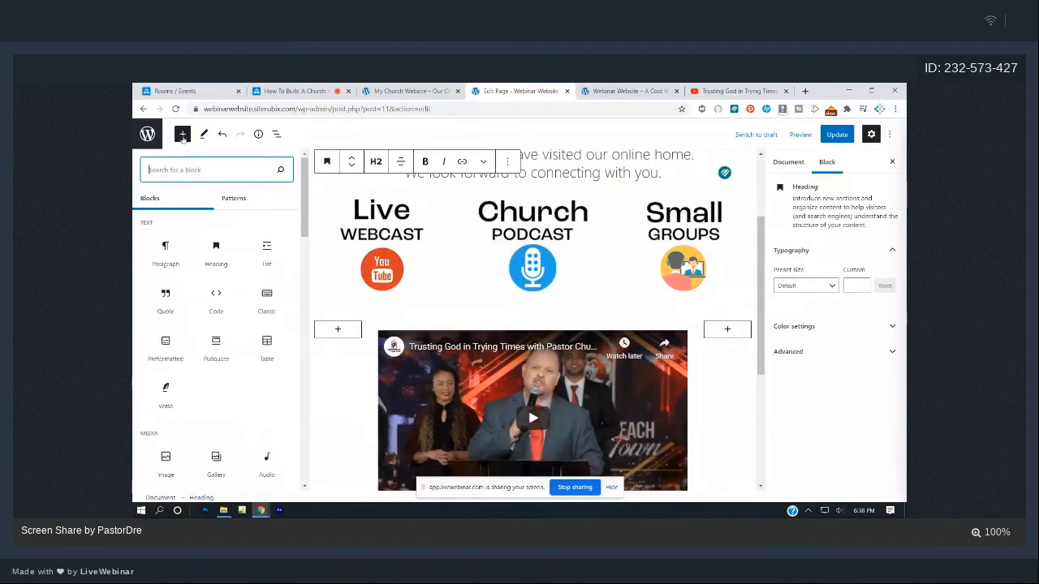
pyautogui.moveTo(160, 257)
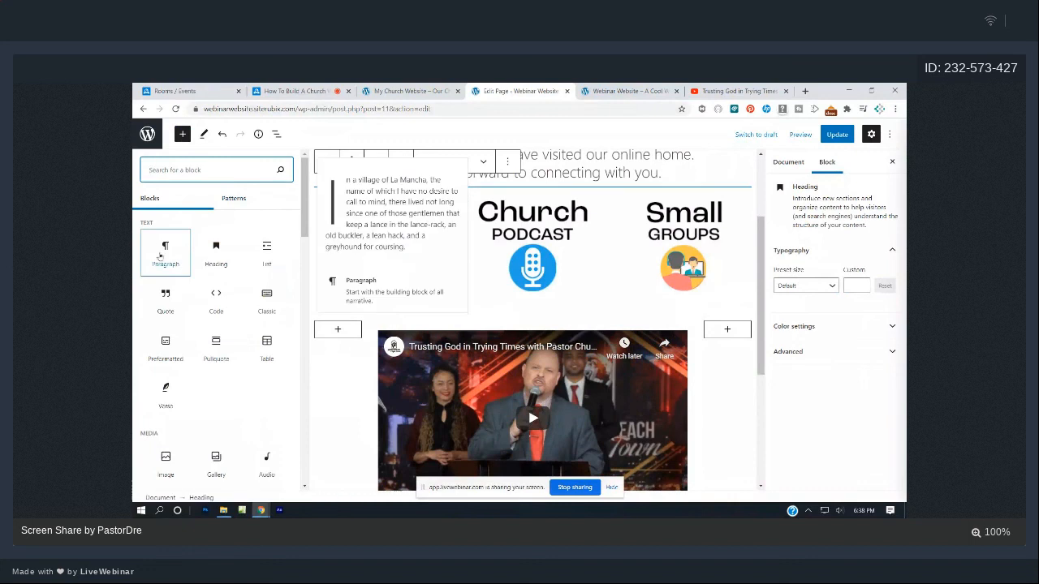
pyautogui.click(166, 254)
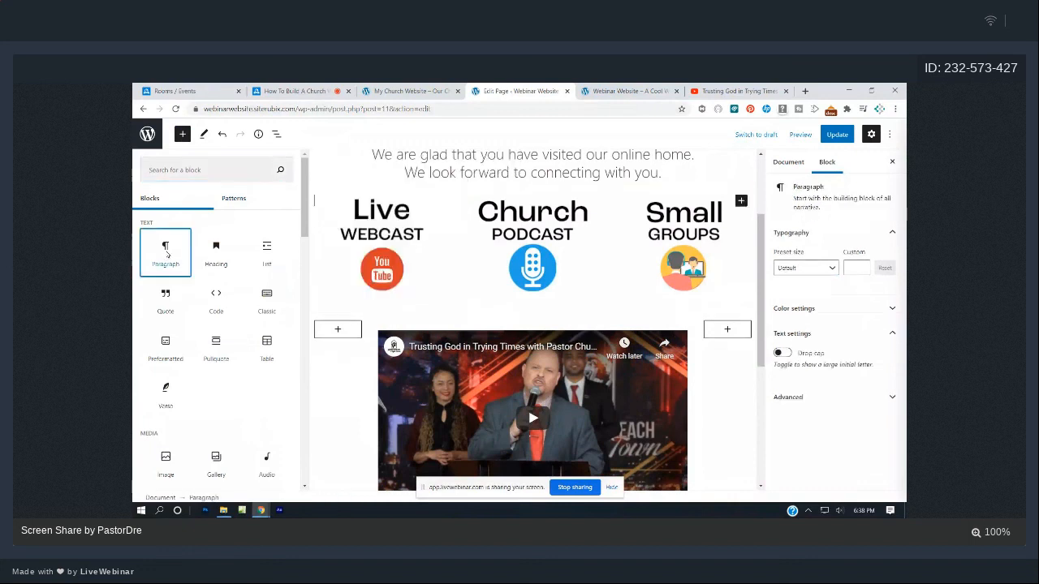
pyautogui.scroll(-3, 560, 302)
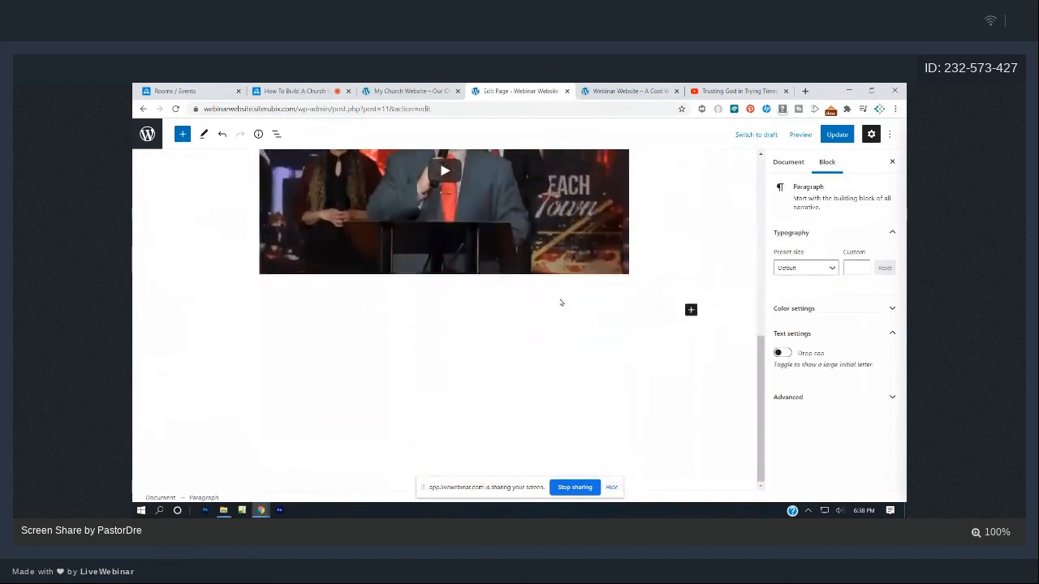
pyautogui.scroll(3, 549, 308)
pyautogui.scroll(1, 552, 313)
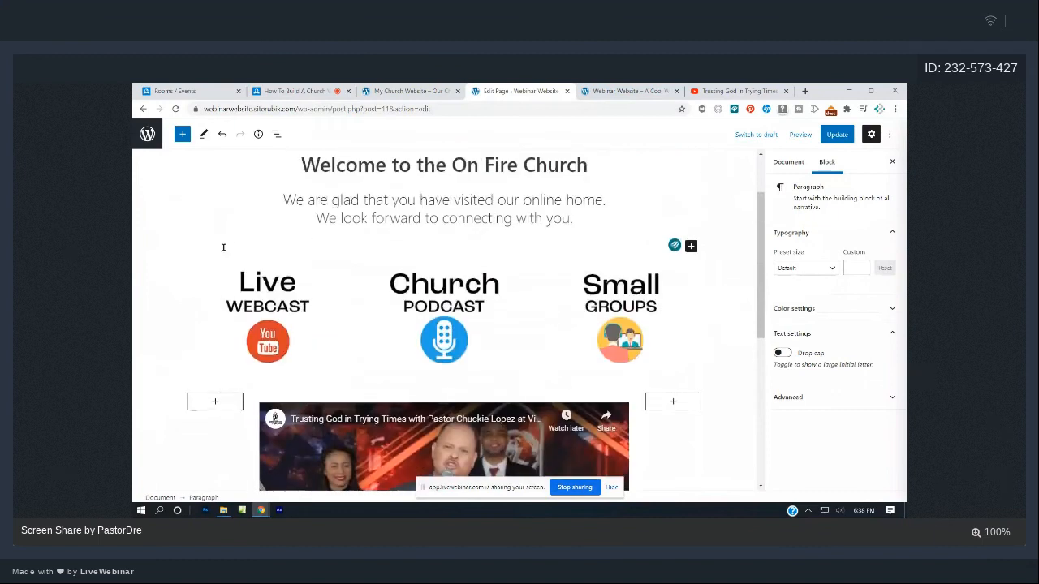
# - Type 'Here is a welcome video from our new comers team.' into the new paragraph
pyautogui.write('We')
pyautogui.press('BackSpace')
pyautogui.press('BackSpace')
pyautogui.write('Here is a welcome video from ou')
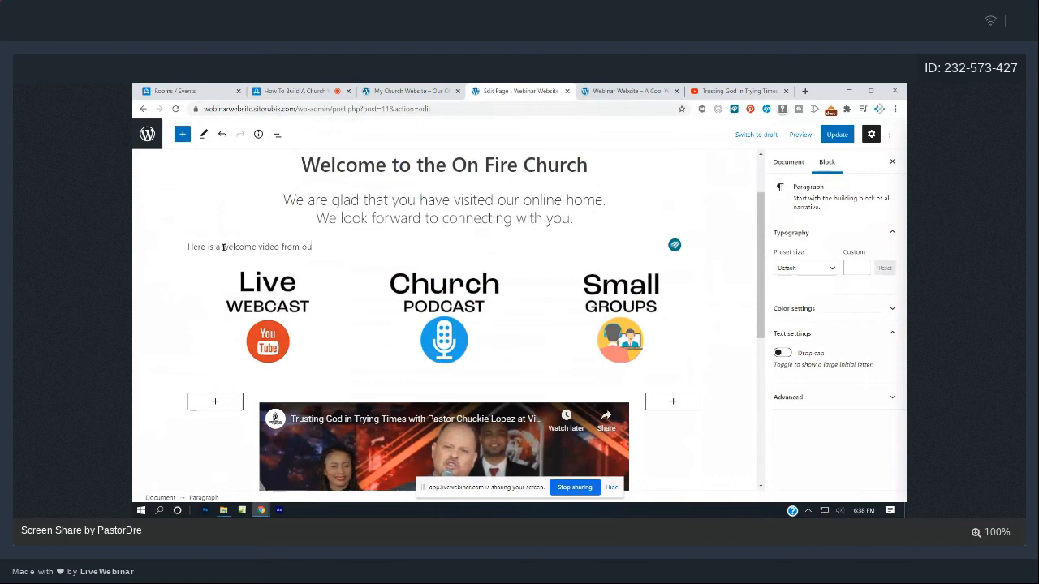
pyautogui.write('r new comers')
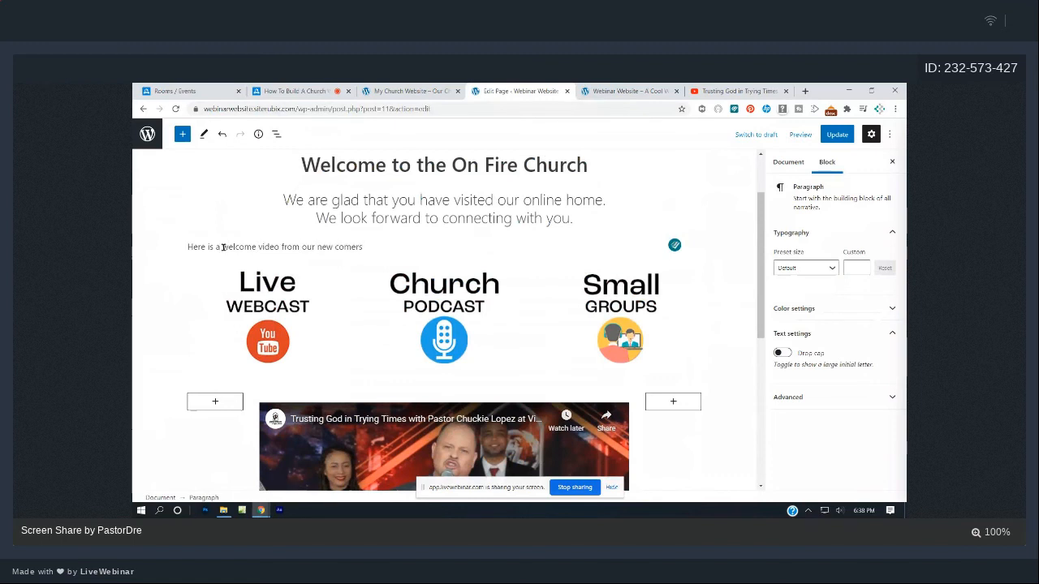
pyautogui.write(' team.')
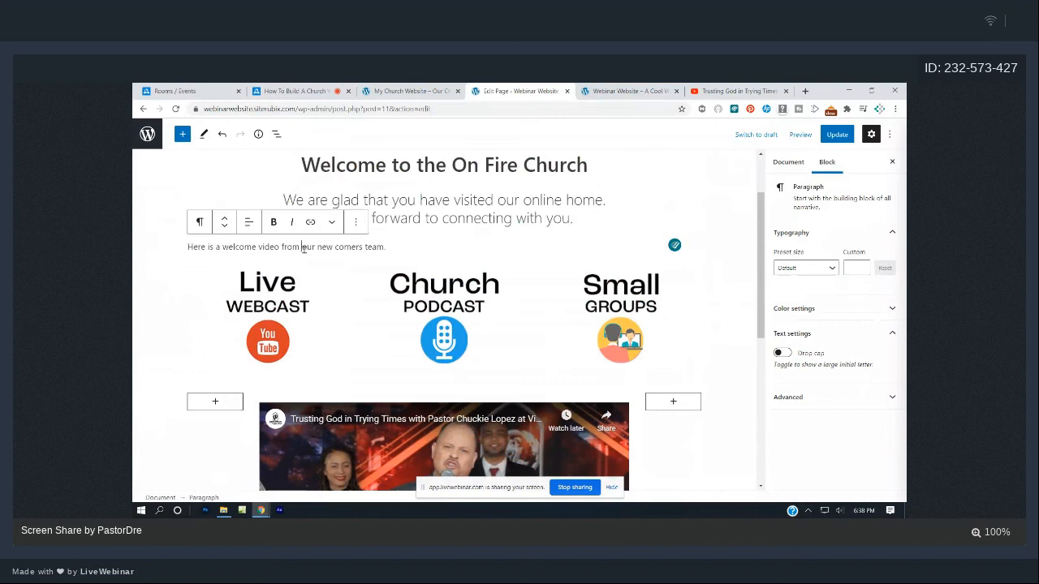
# - Convert the paragraph into a centre-aligned H2 heading
pyautogui.click(201, 223)
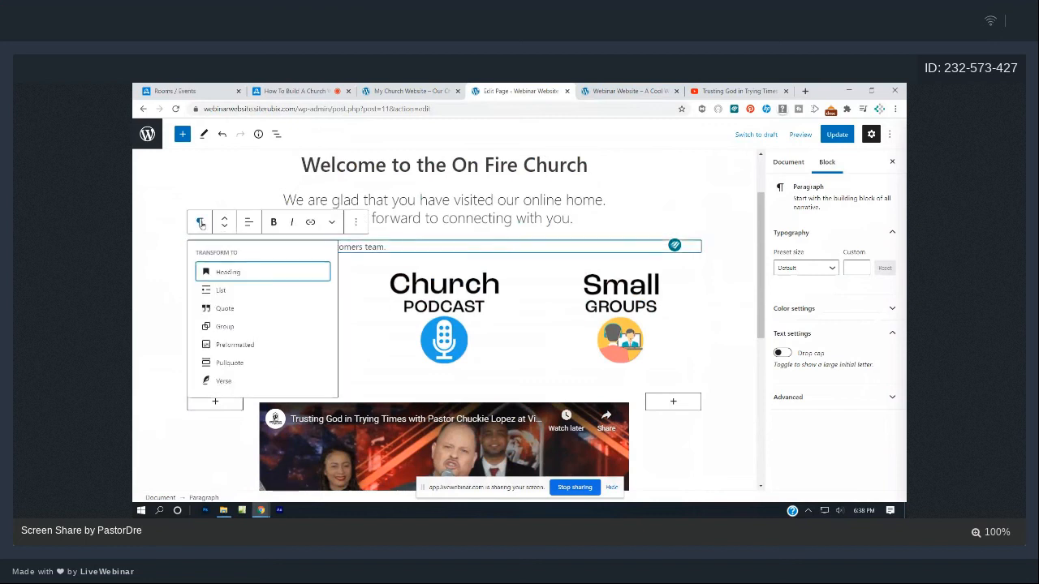
pyautogui.click(228, 272)
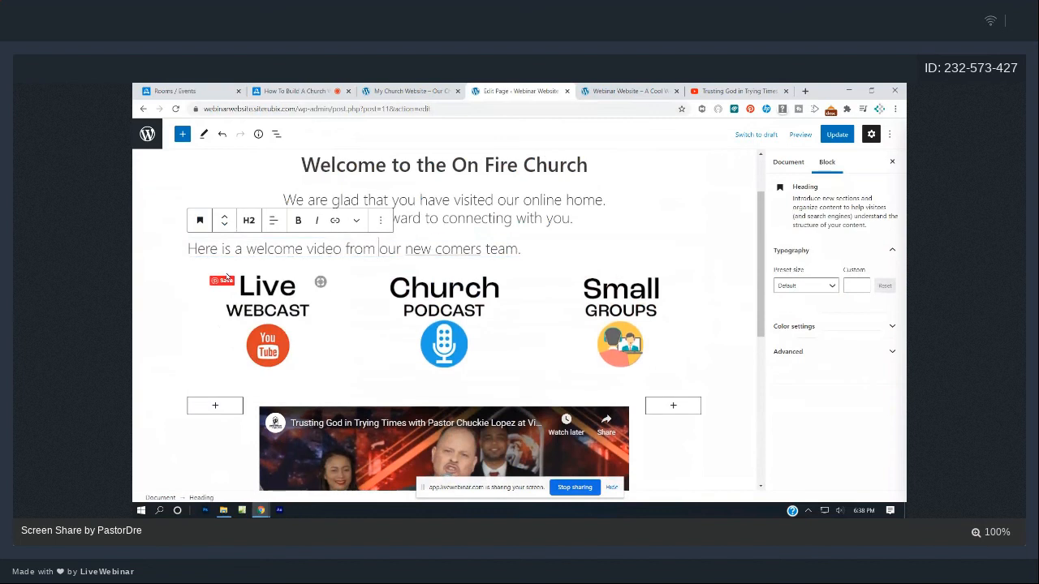
pyautogui.click(252, 228)
pyautogui.click(284, 250)
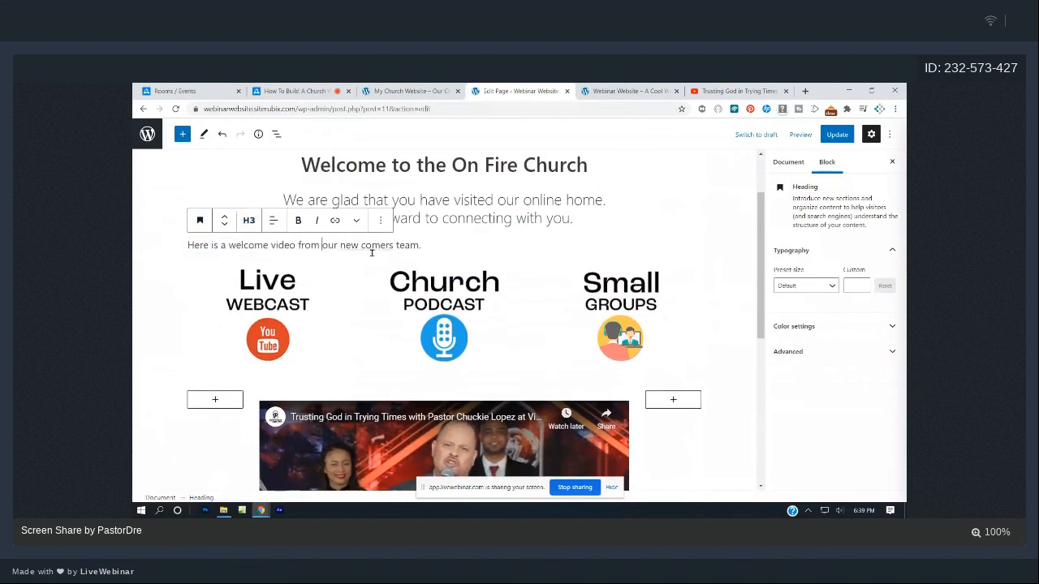
pyautogui.click(249, 220)
pyautogui.click(267, 251)
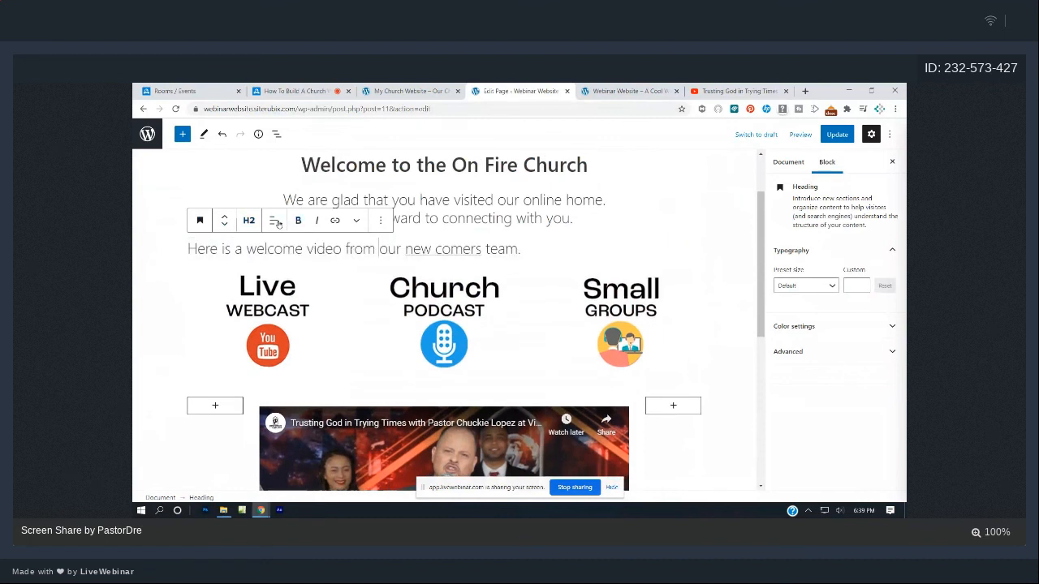
pyautogui.click(273, 220)
pyautogui.click(295, 275)
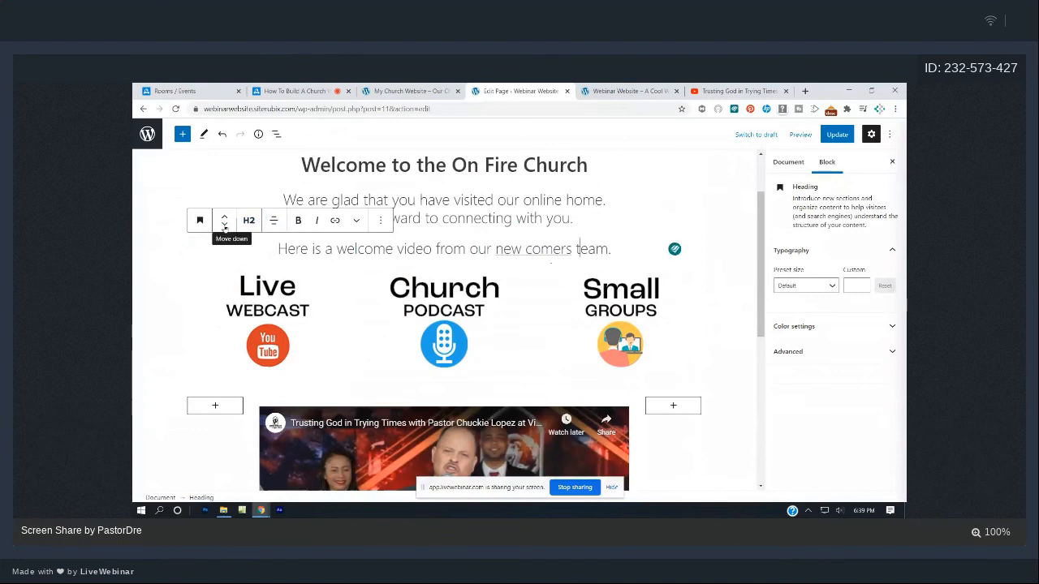
# - Move the heading below the icon columns so it sits just above the video
pyautogui.click(225, 227)
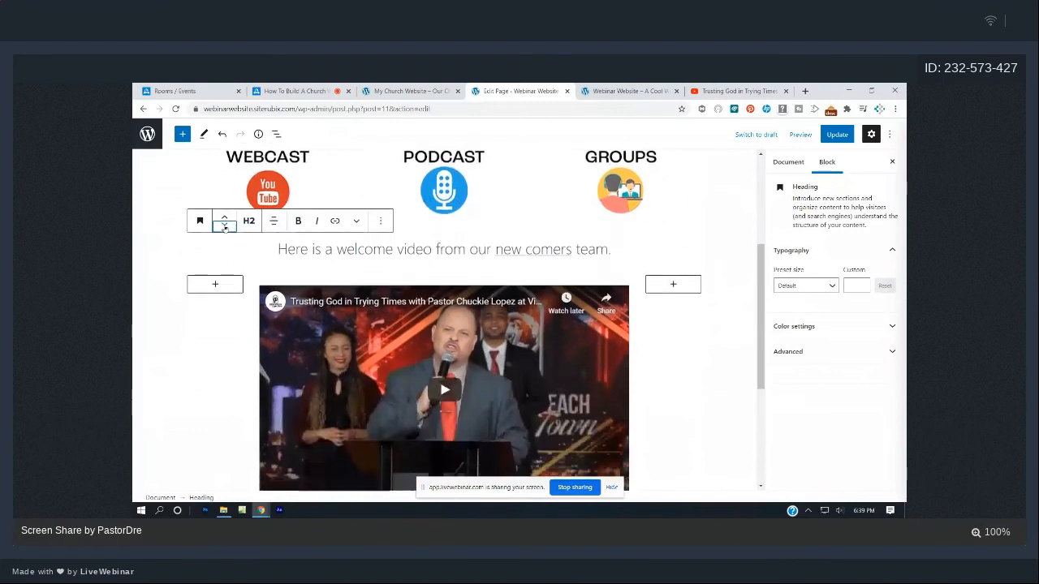
pyautogui.click(225, 219)
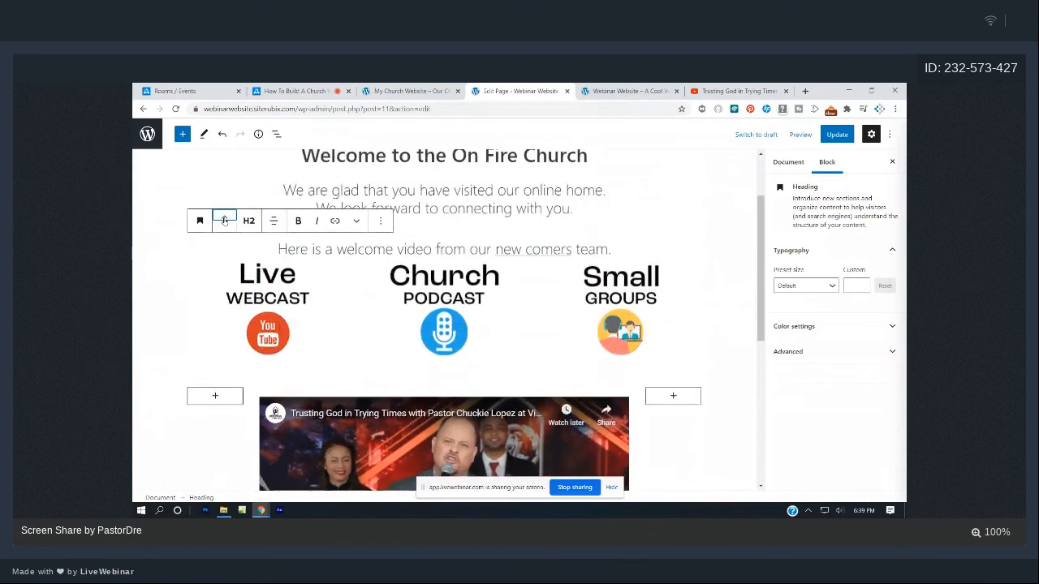
pyautogui.click(222, 229)
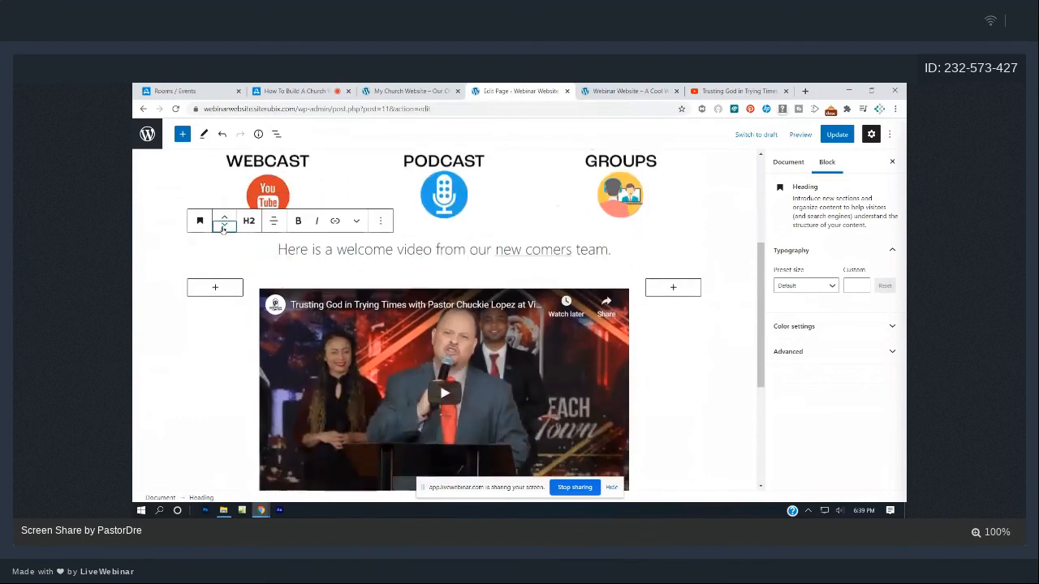
# - Make the whole heading text bold and update the page
pyautogui.doubleClick(552, 252)
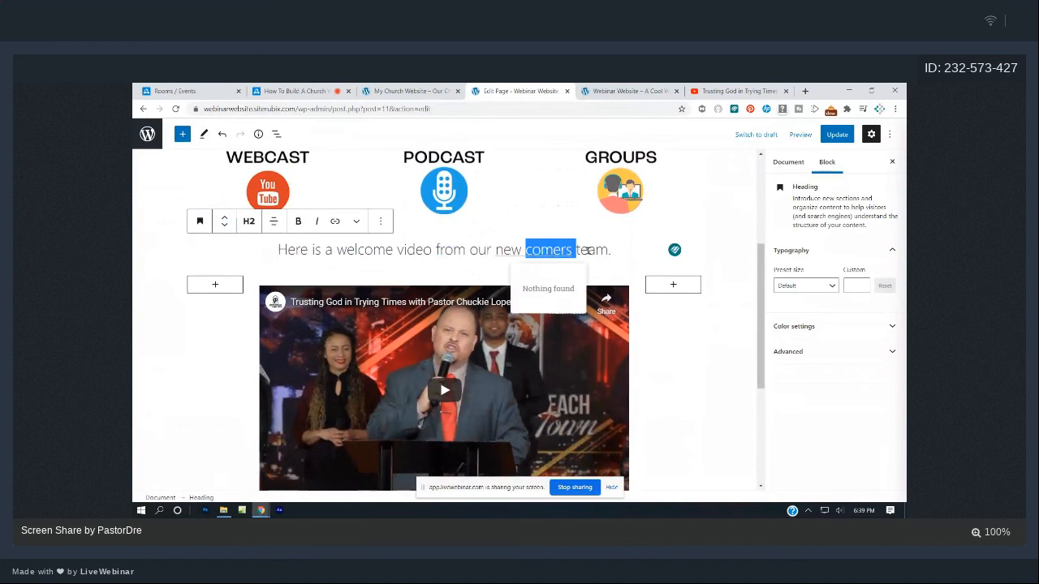
pyautogui.click(586, 250)
pyautogui.moveTo(615, 251); pyautogui.dragTo(295, 234)
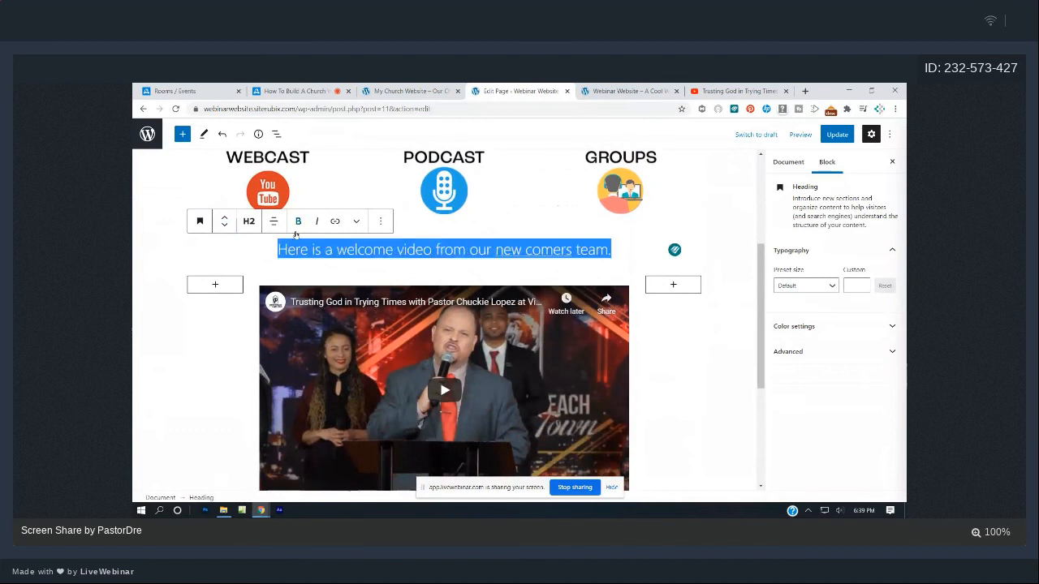
pyautogui.click(298, 222)
pyautogui.click(674, 371)
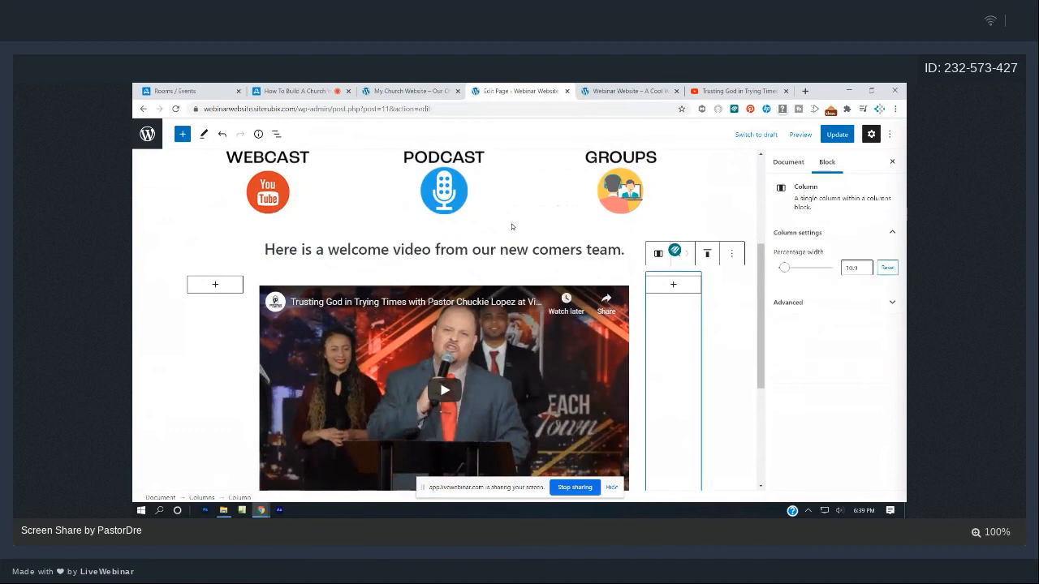
pyautogui.tripleClick(349, 244)
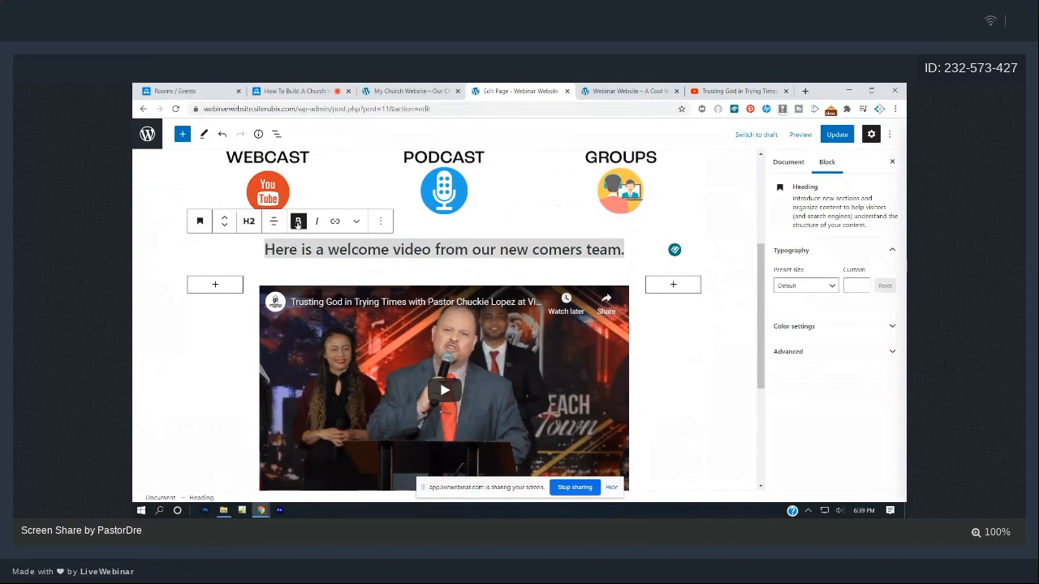
pyautogui.click(837, 134)
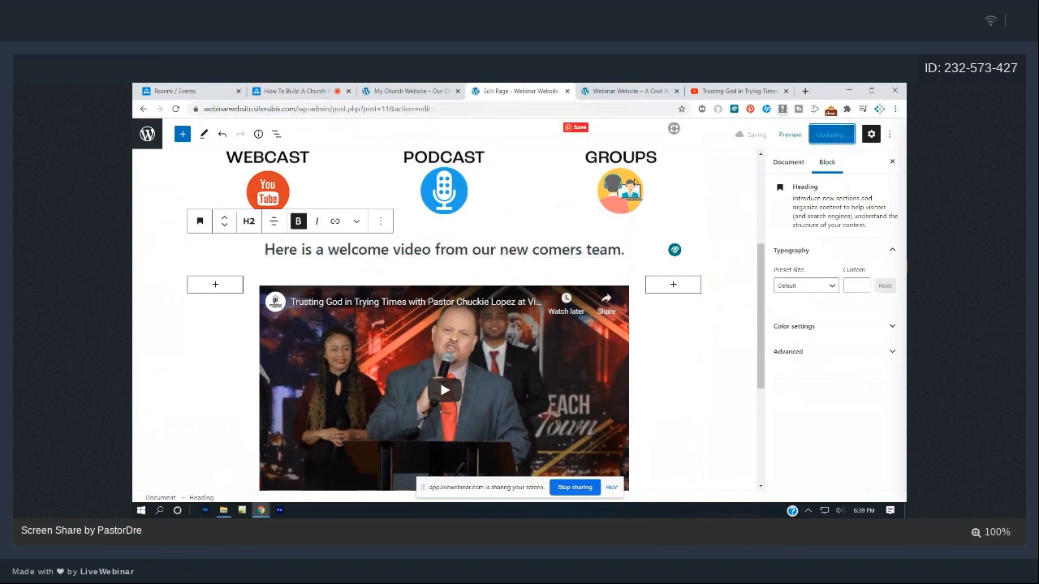
# - Check the reloaded live home page, then open the Live Webcast page from the menu
pyautogui.click(627, 90)
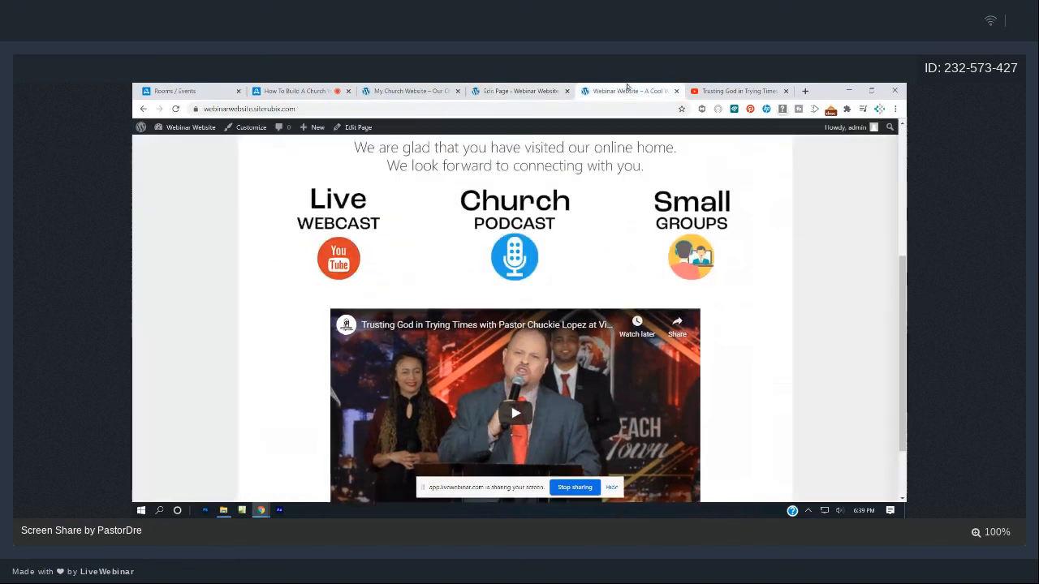
pyautogui.press('F5')
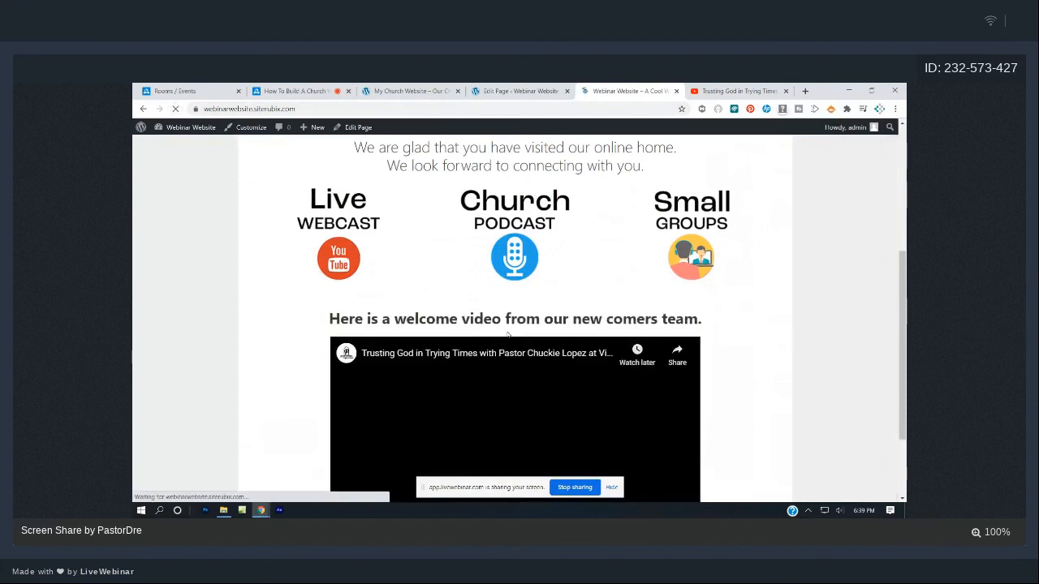
pyautogui.scroll(-1, 518, 316)
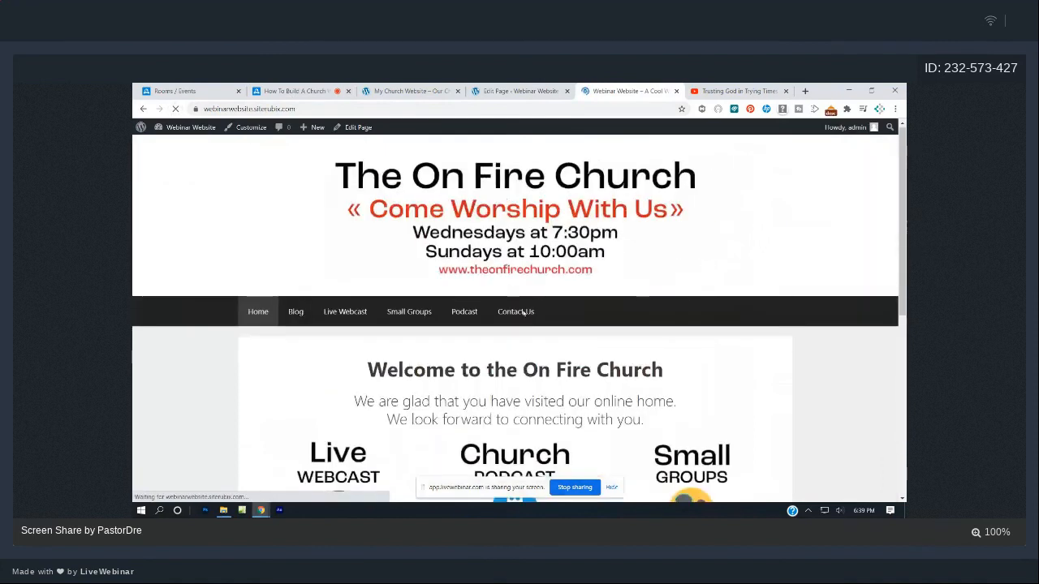
pyautogui.scroll(-5, 520, 308)
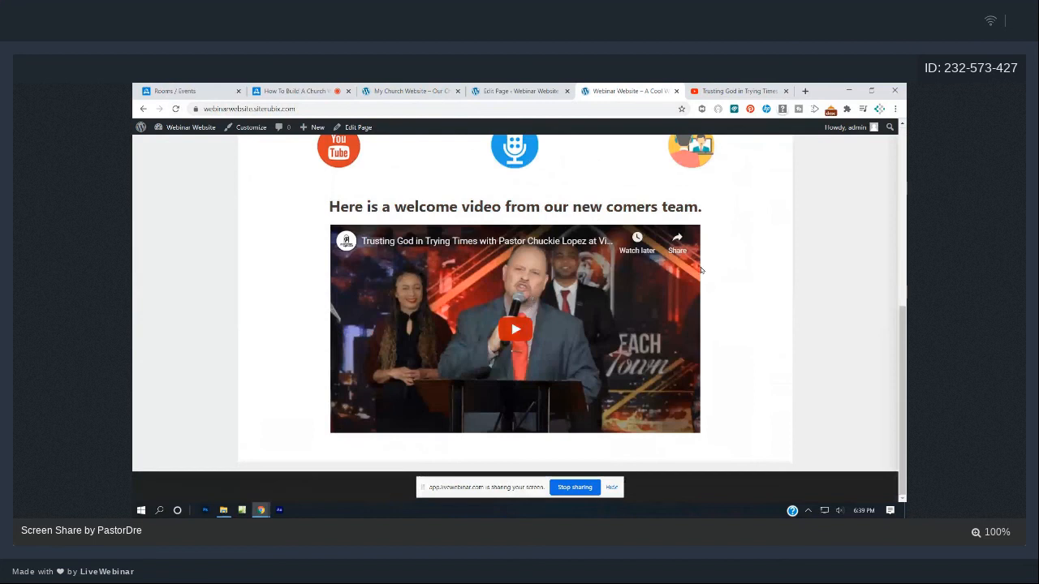
pyautogui.scroll(5, 530, 298)
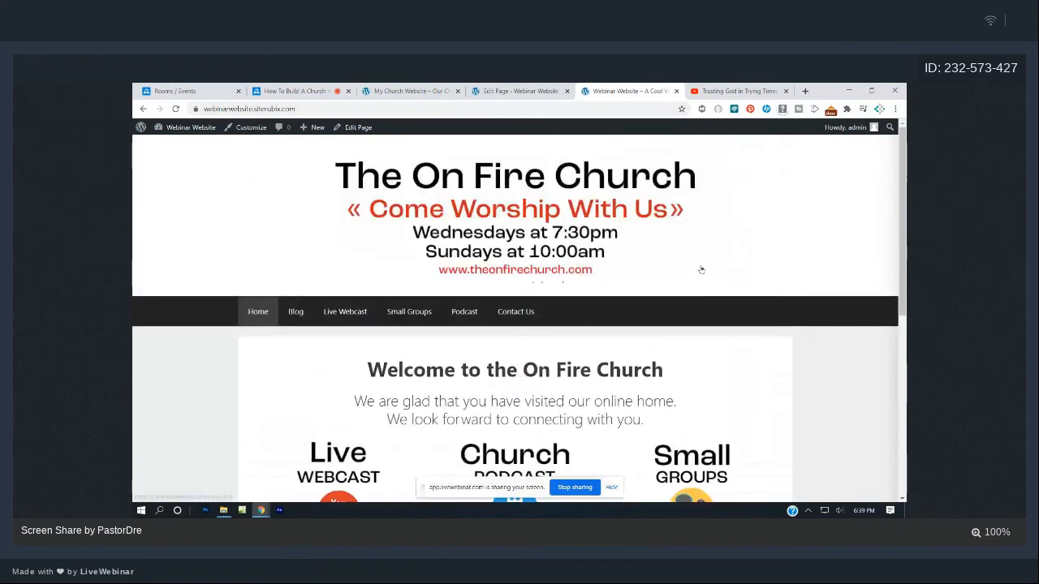
pyautogui.scroll(-4, 699, 268)
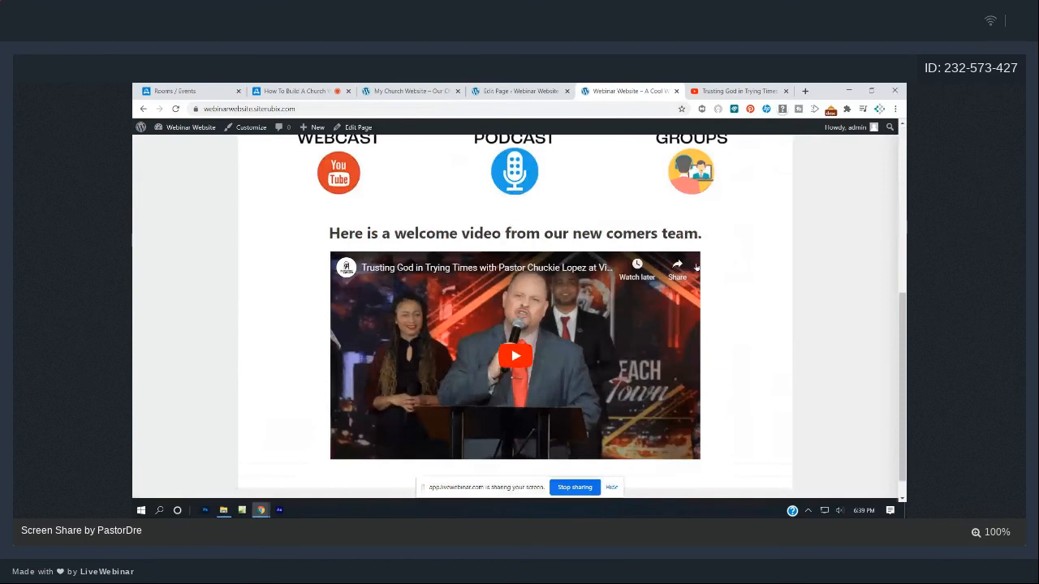
pyautogui.scroll(4, 695, 267)
pyautogui.scroll(-4, 696, 267)
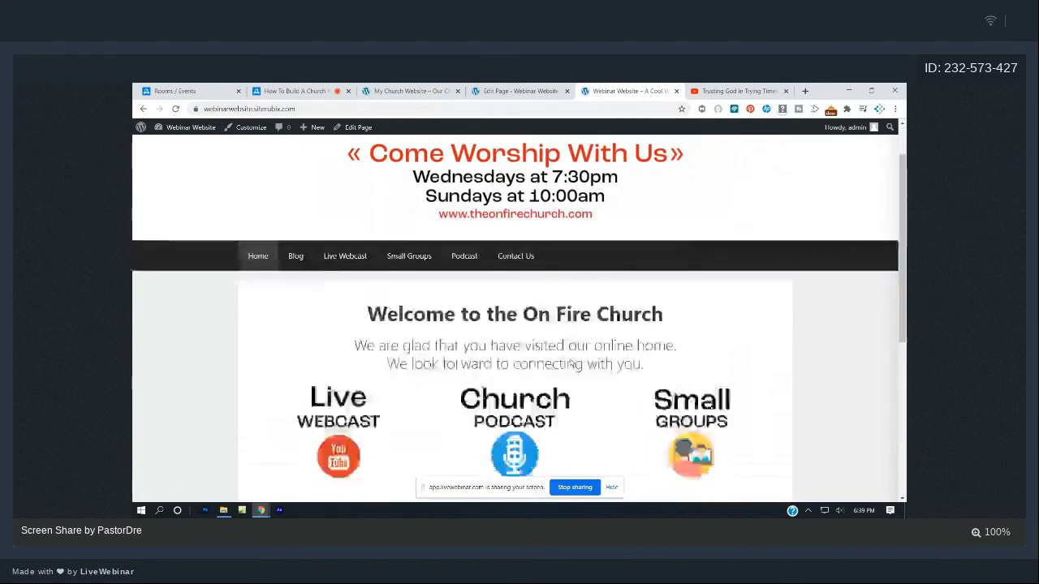
pyautogui.scroll(4, 554, 358)
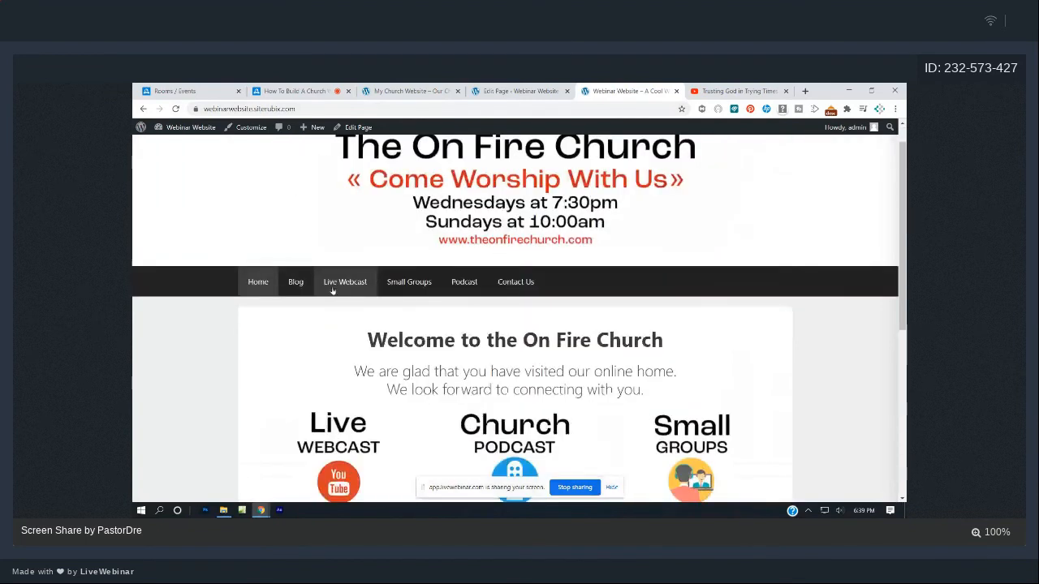
pyautogui.click(341, 282)
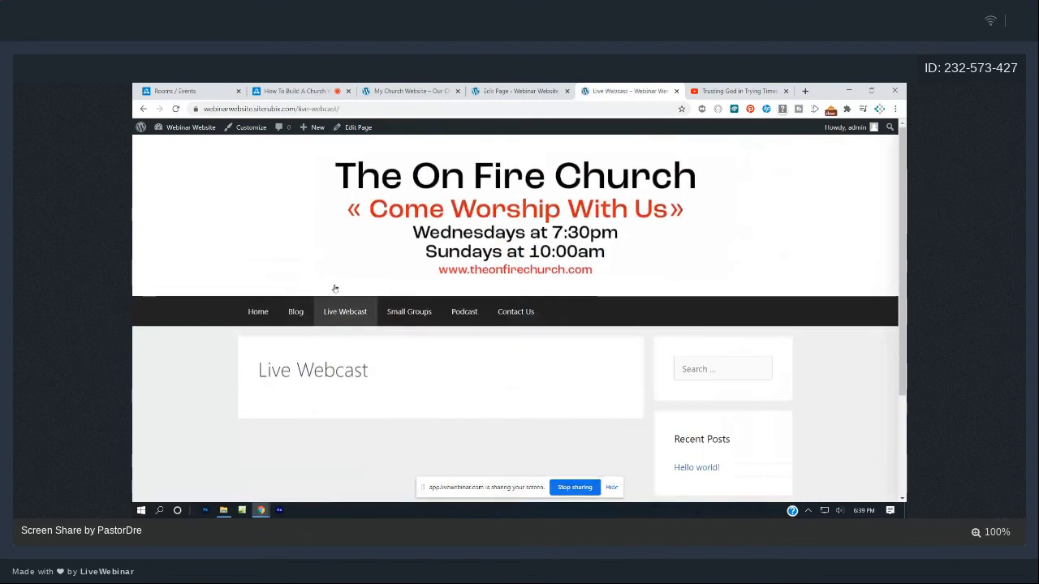
# - Close the YouTube share window and return to the WordPress page editor
pyautogui.click(748, 90)
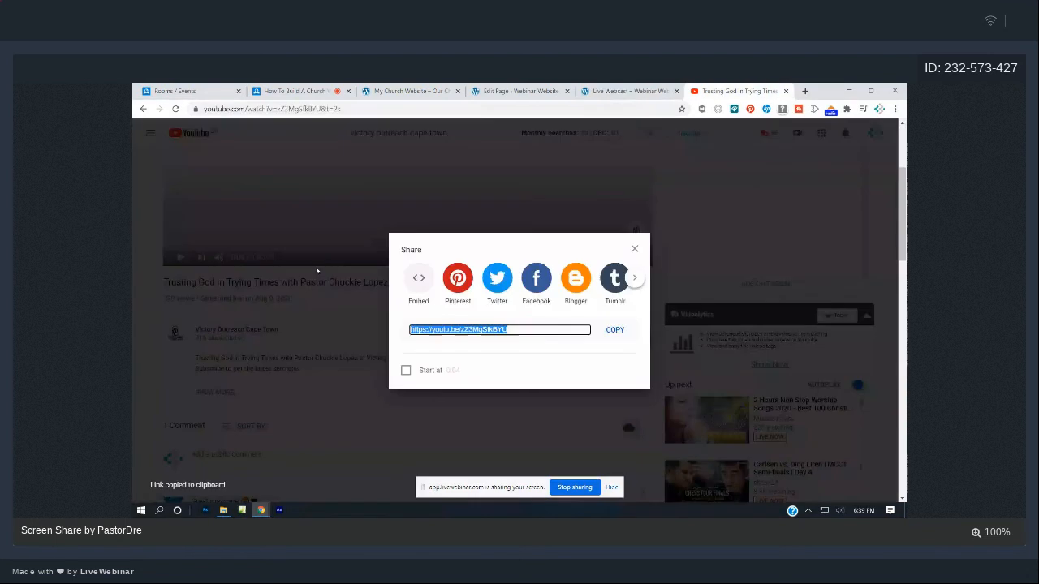
pyautogui.click(316, 270)
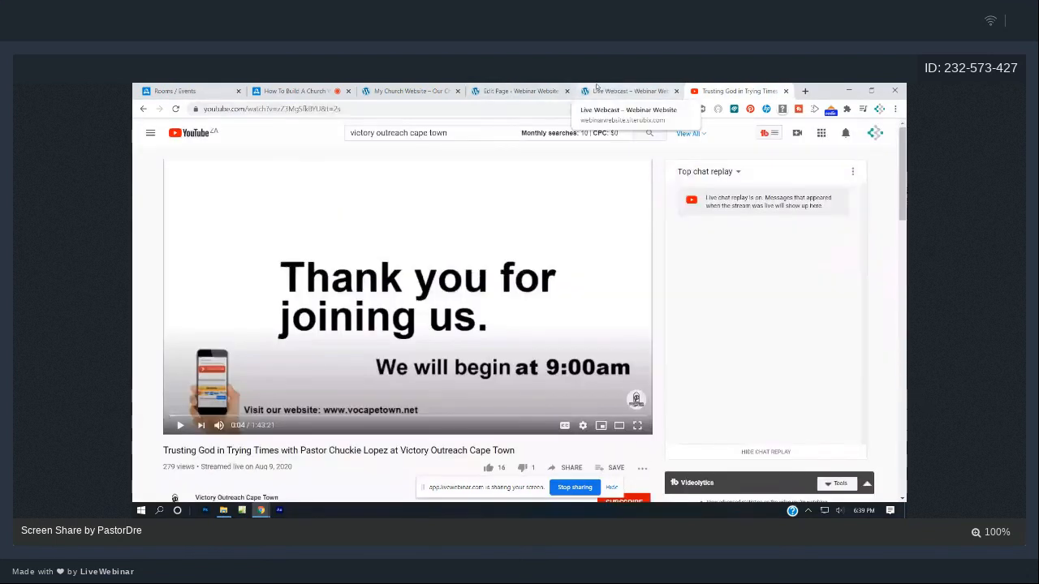
pyautogui.click(629, 90)
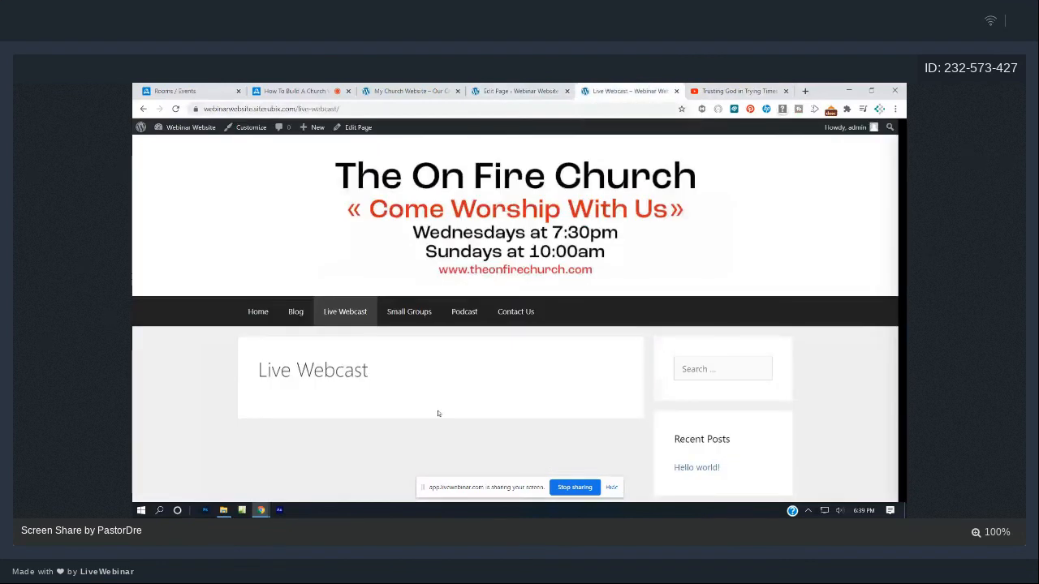
pyautogui.click(485, 88)
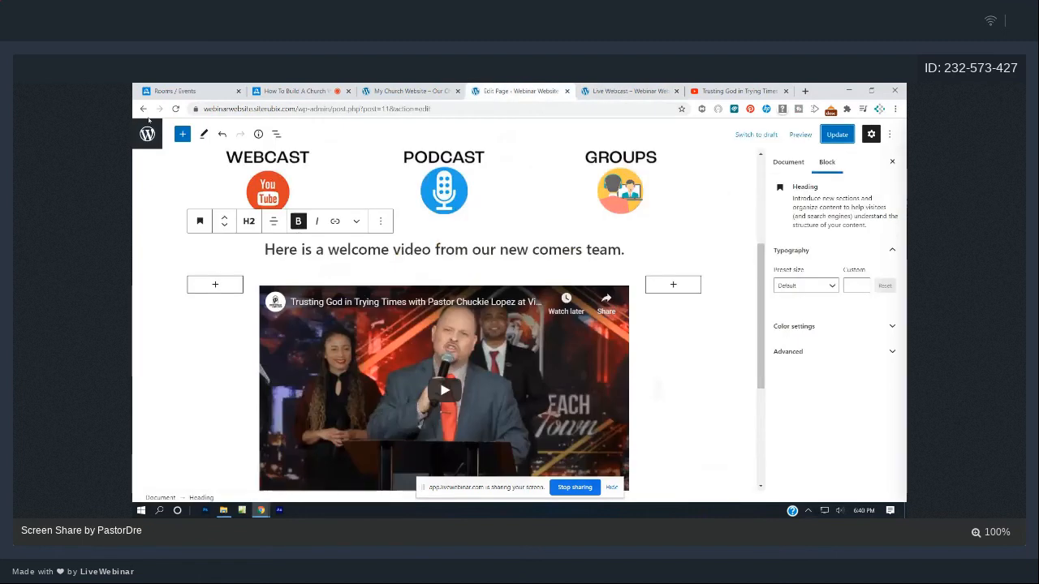
# - Open the Live Webcast page in the block editor and start a new block under its title
pyautogui.click(153, 135)
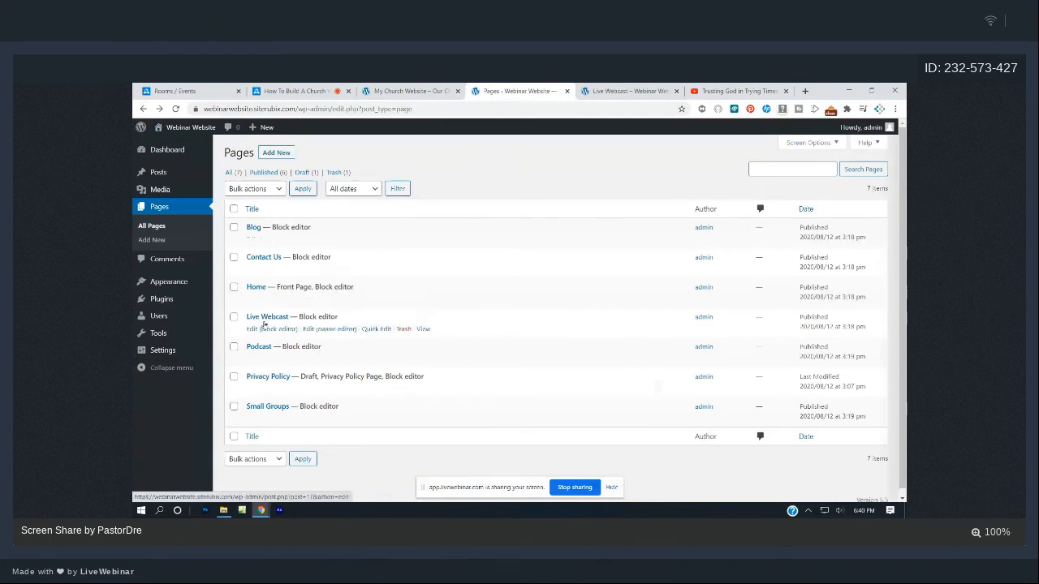
pyautogui.click(264, 329)
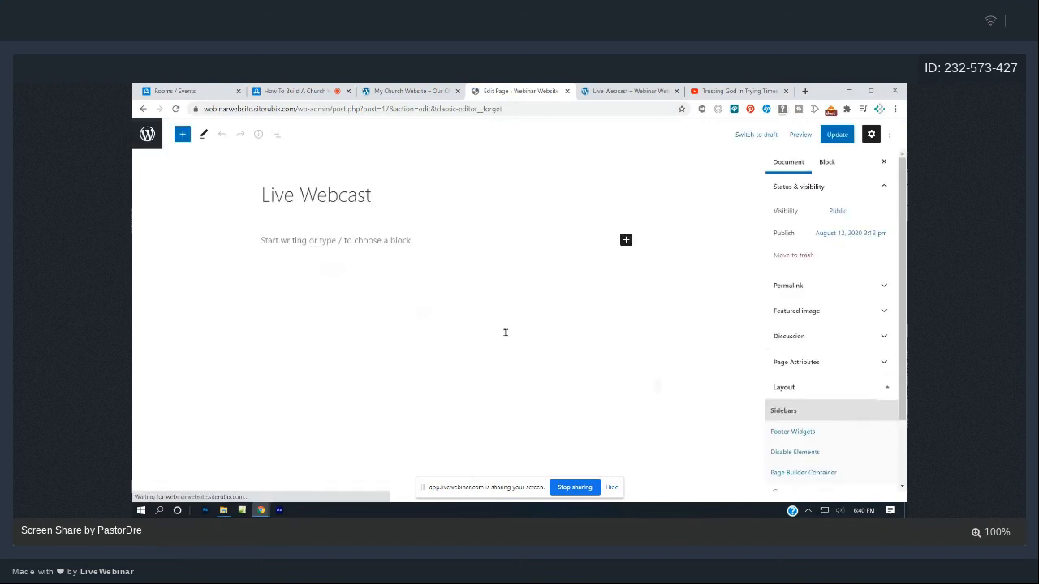
pyautogui.click(298, 240)
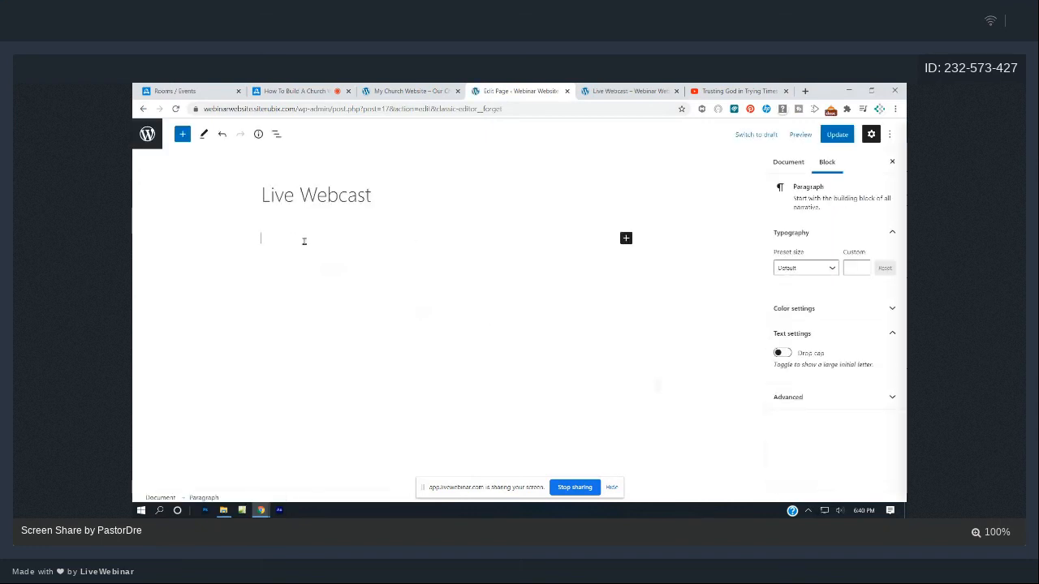
pyautogui.click(183, 133)
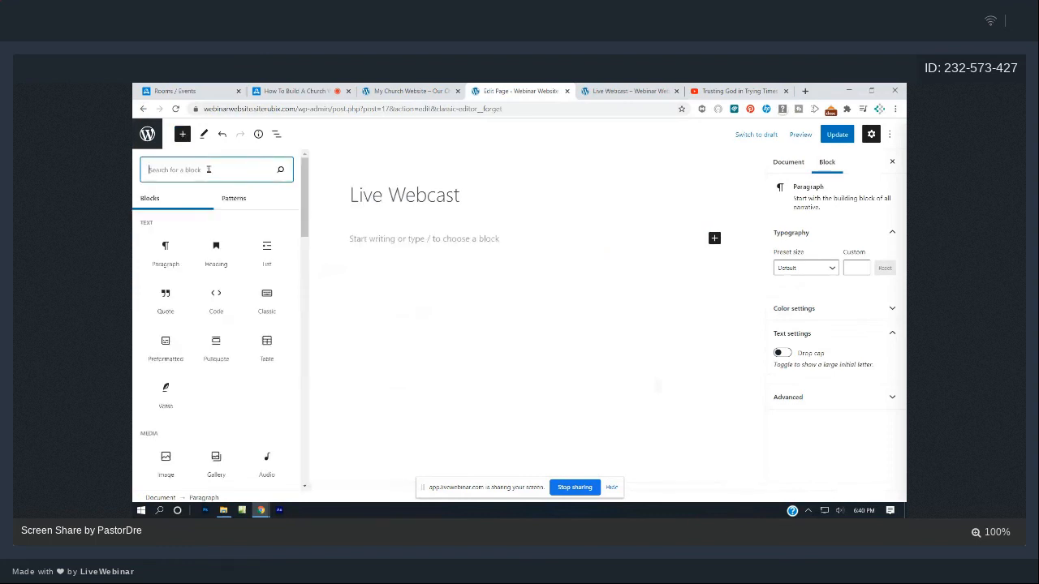
# - Add a Video block and embed the copied YouTube sermon link from URL
pyautogui.write('vid')
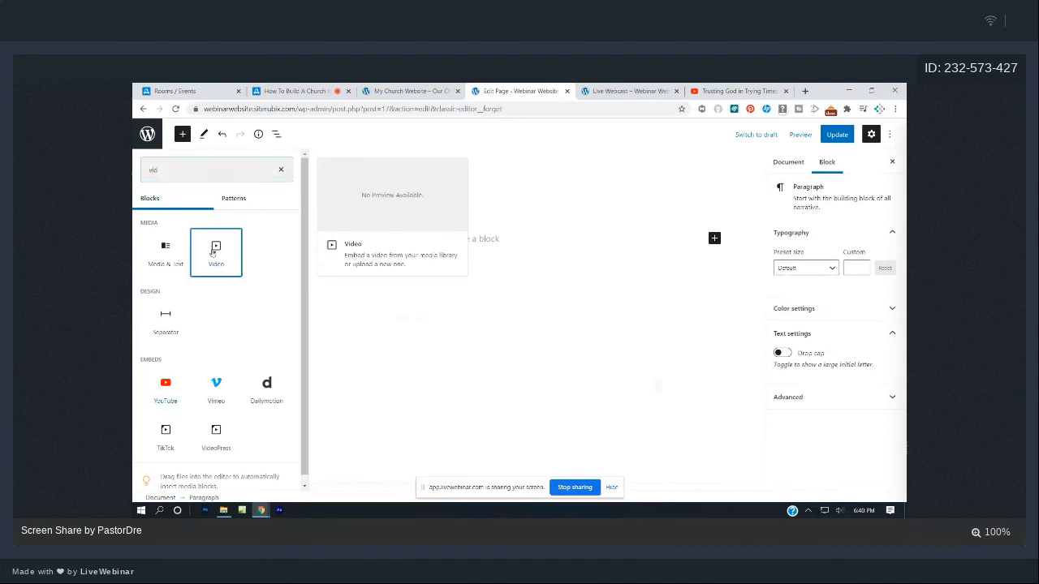
pyautogui.click(216, 250)
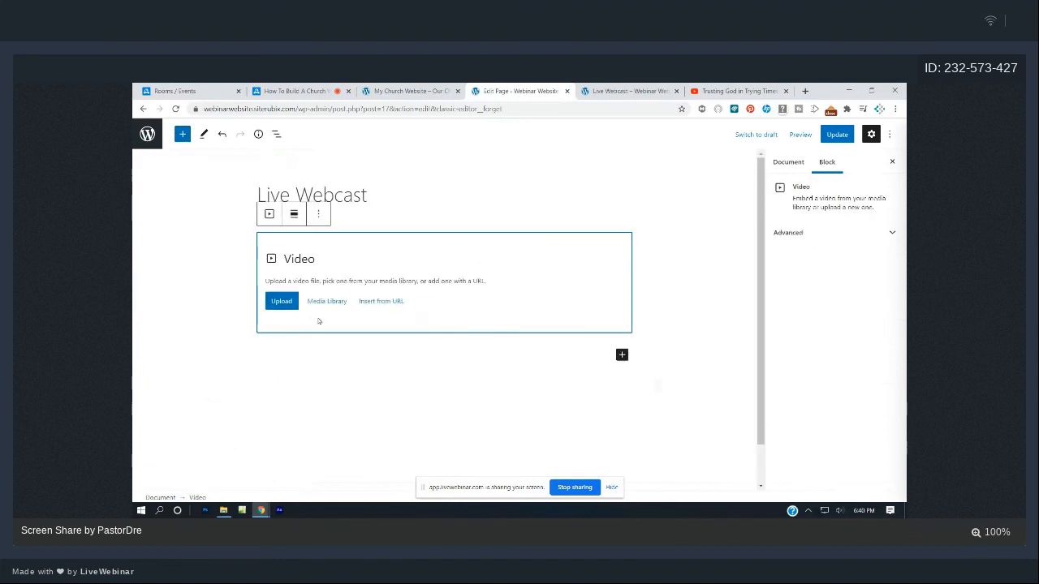
pyautogui.click(383, 305)
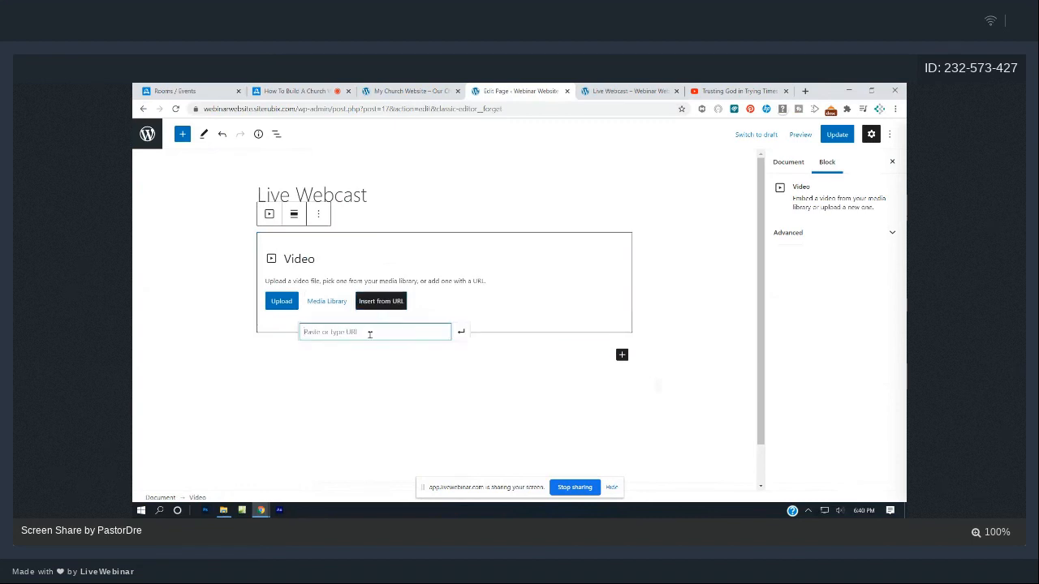
pyautogui.hotkey('ctrl', 'v')
pyautogui.click(461, 332)
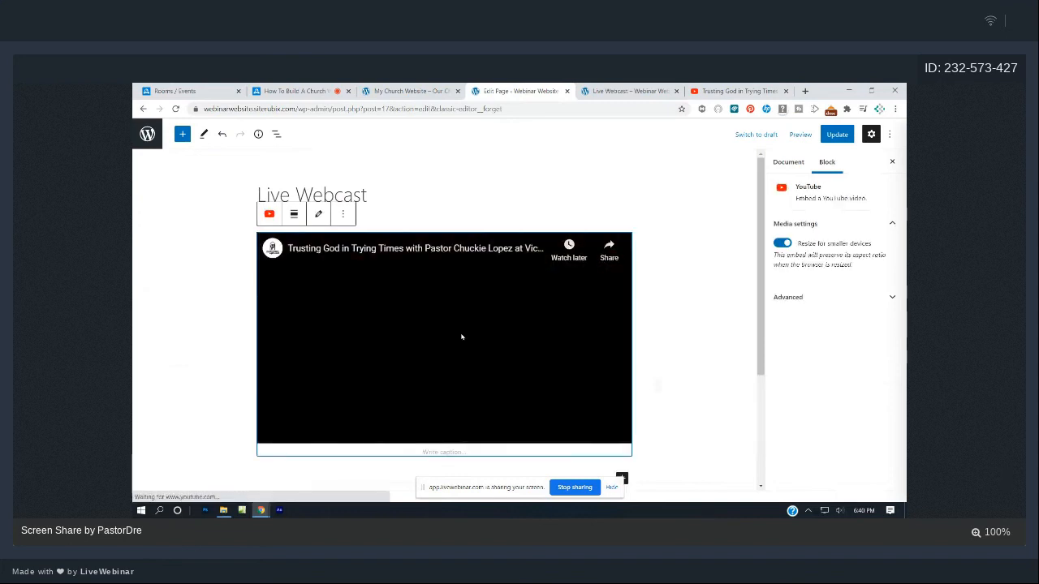
# - Update the Live Webcast page and reload it on the live site
pyautogui.click(828, 136)
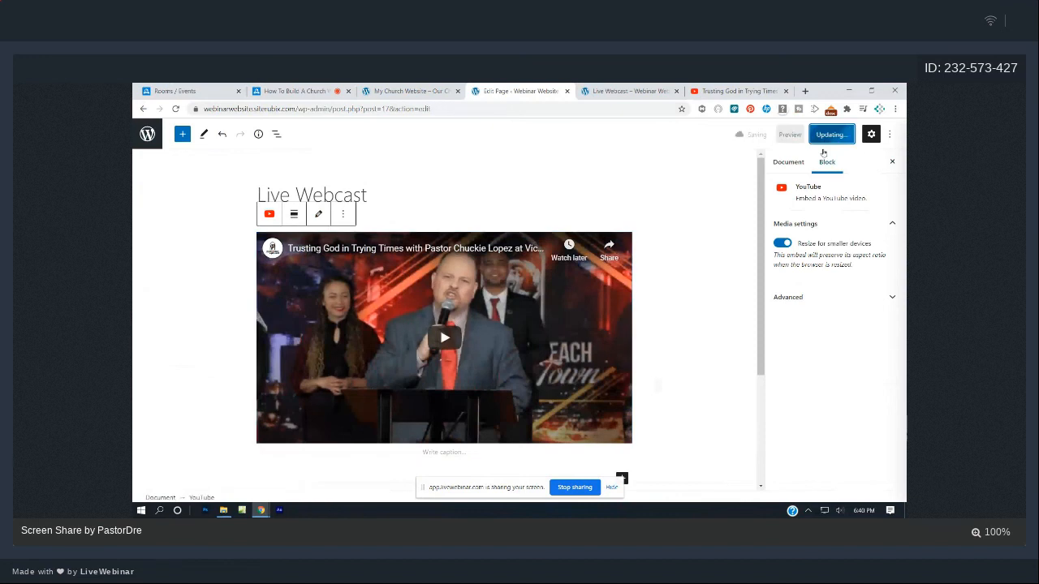
pyautogui.click(655, 87)
pyautogui.press('F5')
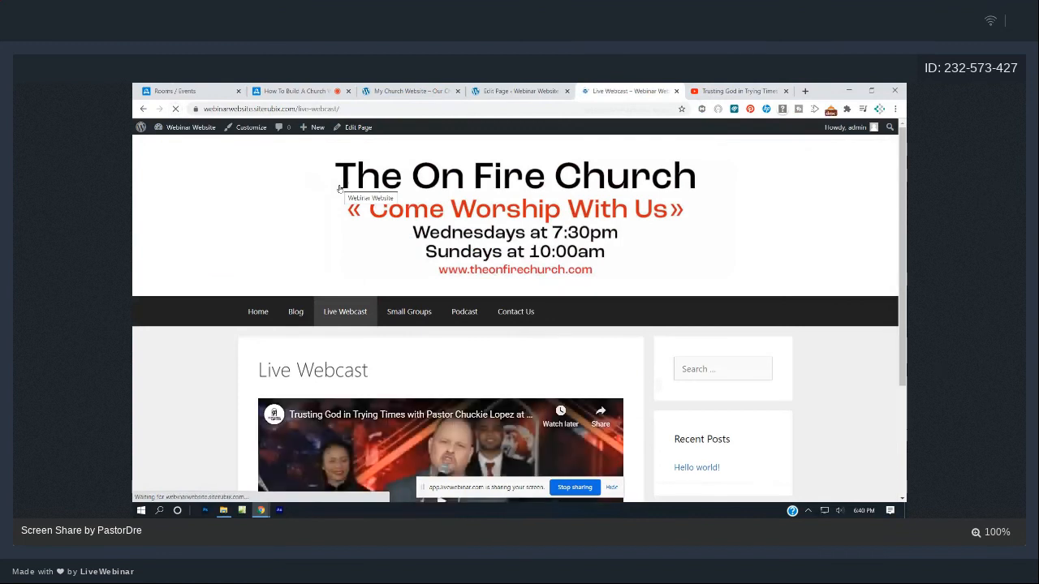
# - Scroll the live Live Webcast page to check the embedded sermon video, then return to the editor
pyautogui.scroll(-2, 441, 231)
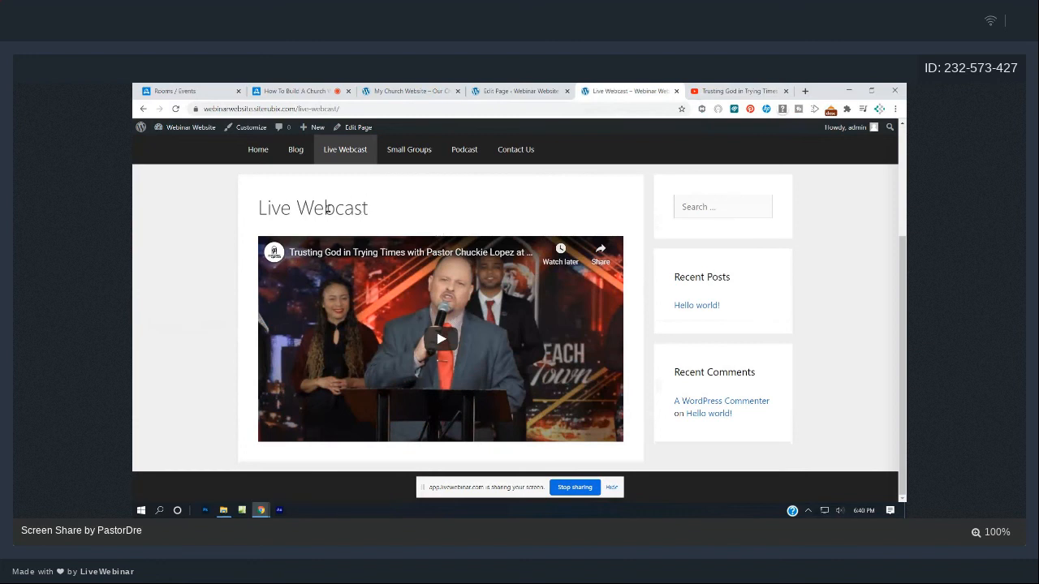
pyautogui.scroll(1, 327, 209)
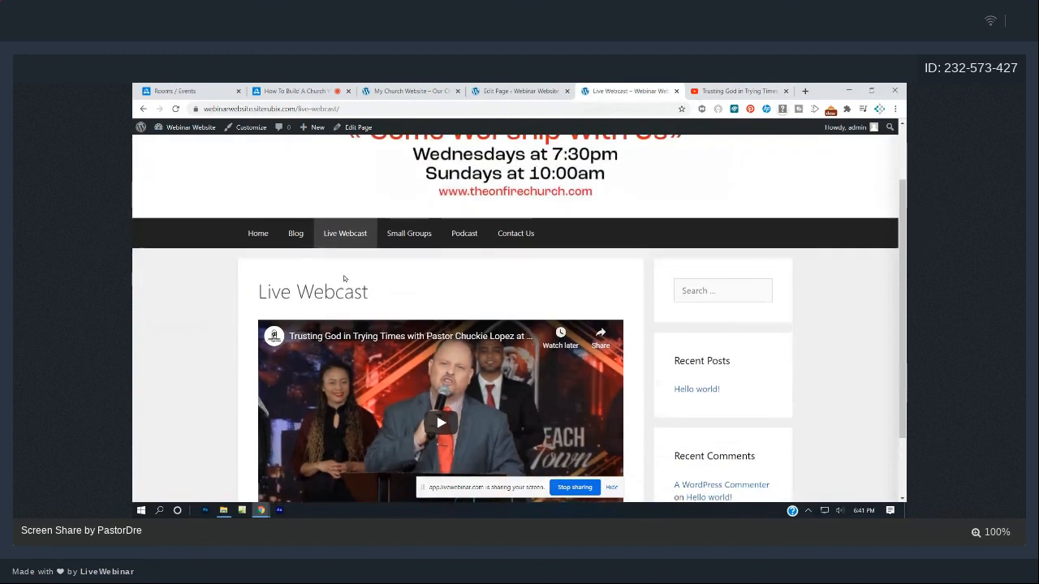
pyautogui.scroll(-1, 338, 294)
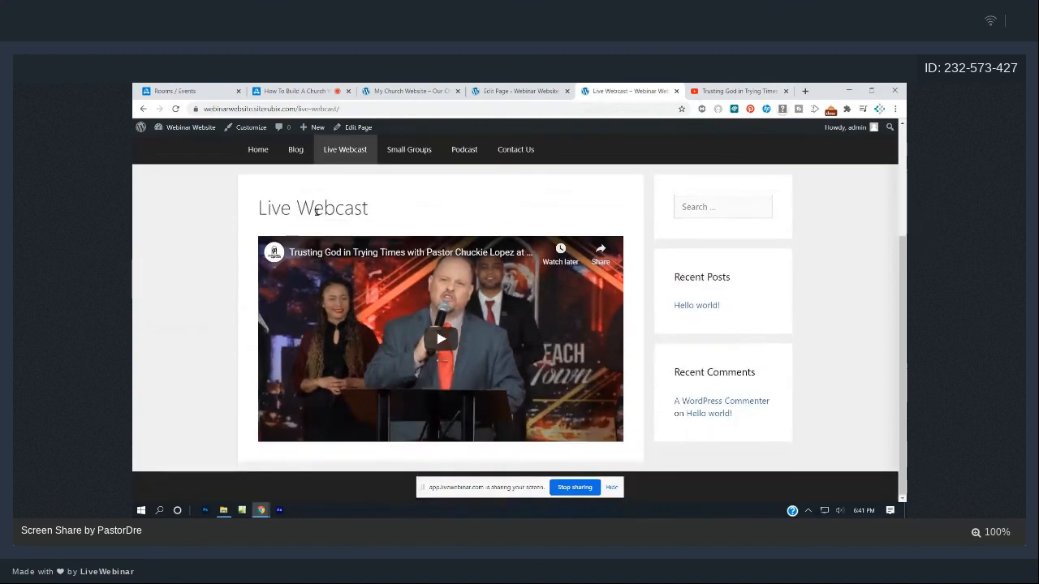
pyautogui.scroll(2, 658, 301)
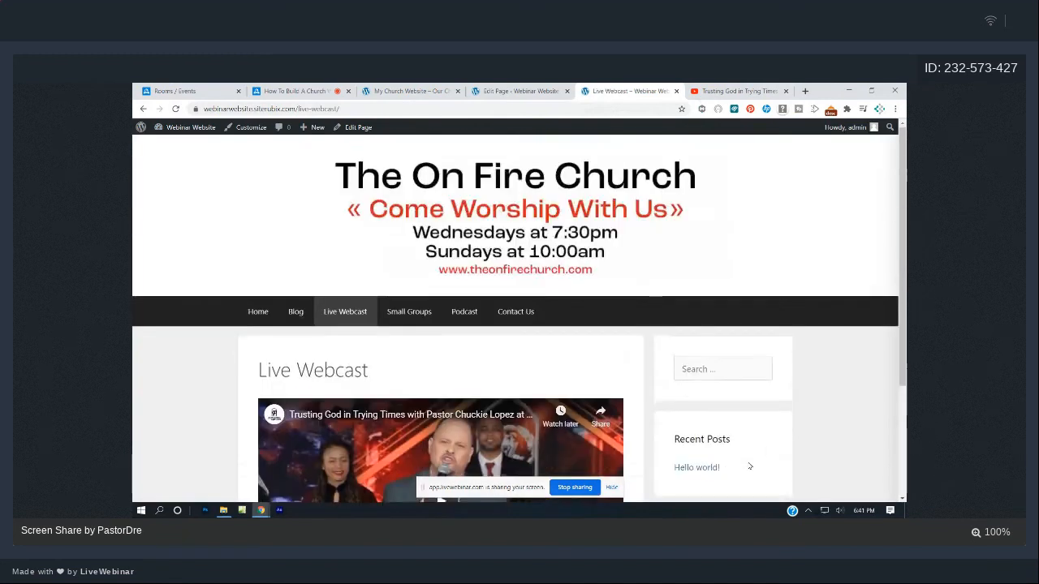
pyautogui.scroll(-1, 750, 466)
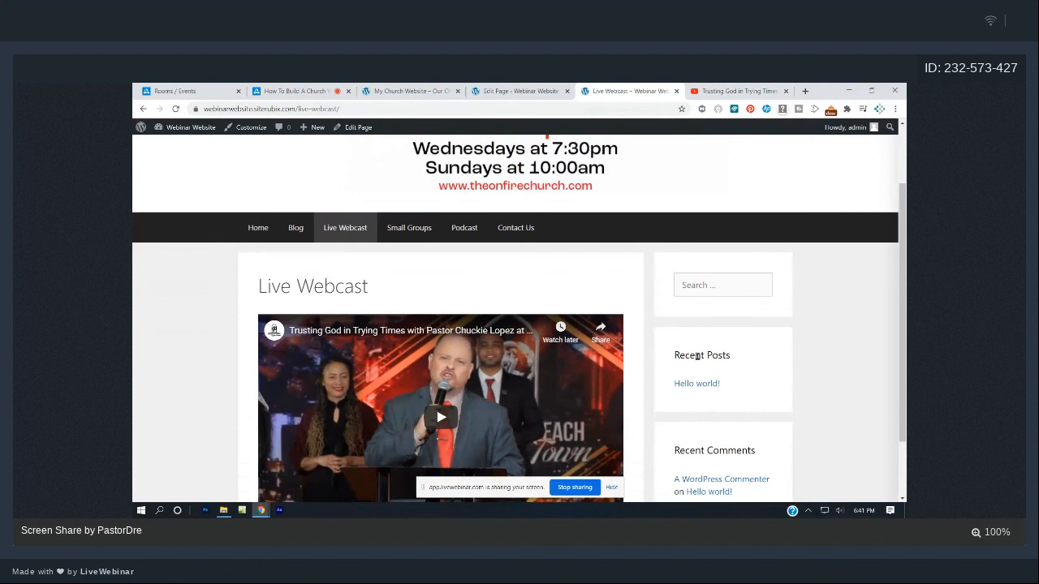
pyautogui.scroll(-1, 696, 356)
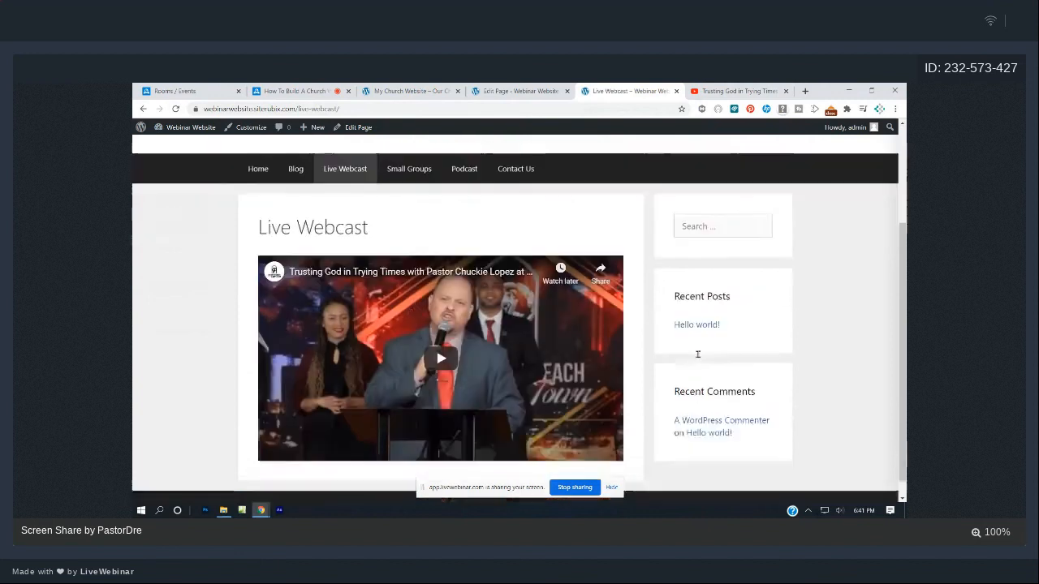
pyautogui.scroll(2, 697, 357)
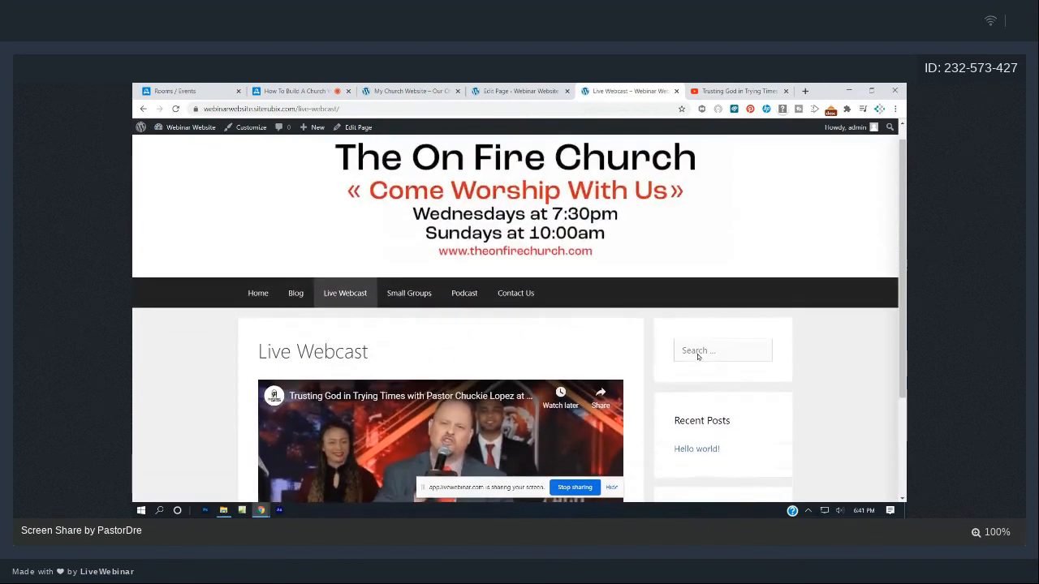
pyautogui.scroll(-3, 696, 356)
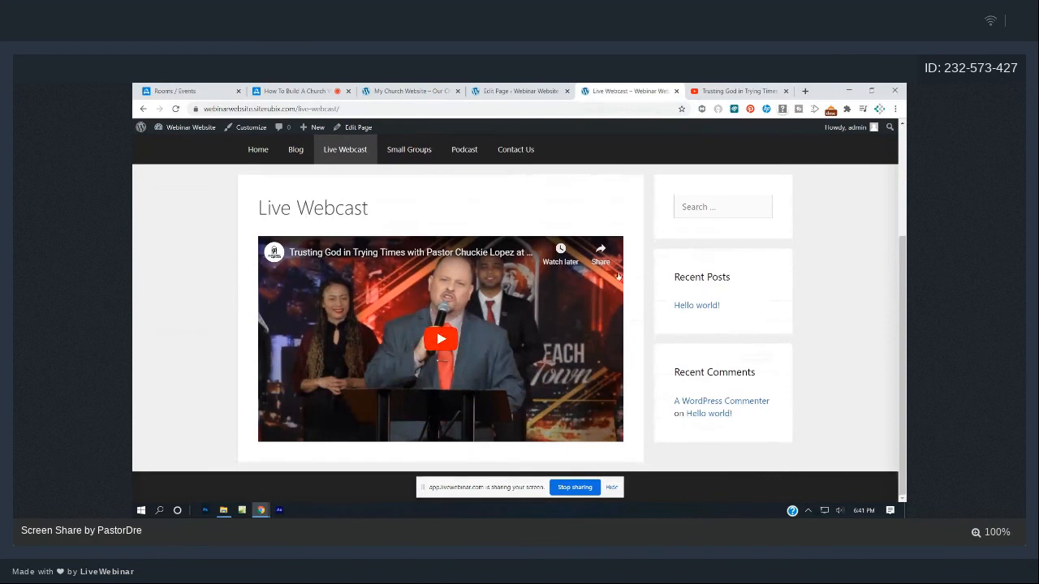
pyautogui.scroll(3, 721, 300)
pyautogui.scroll(-3, 723, 303)
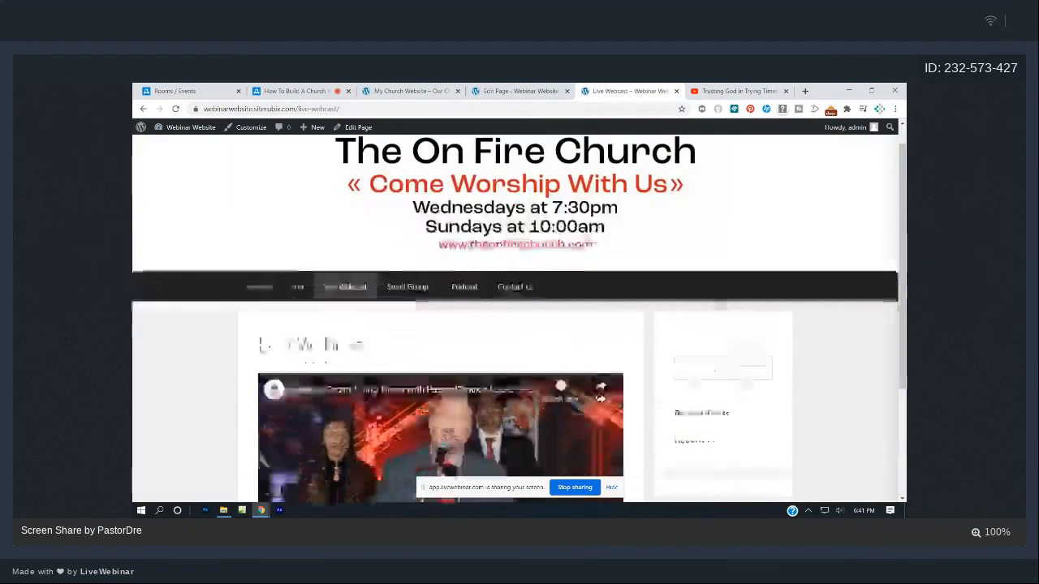
pyautogui.click(512, 91)
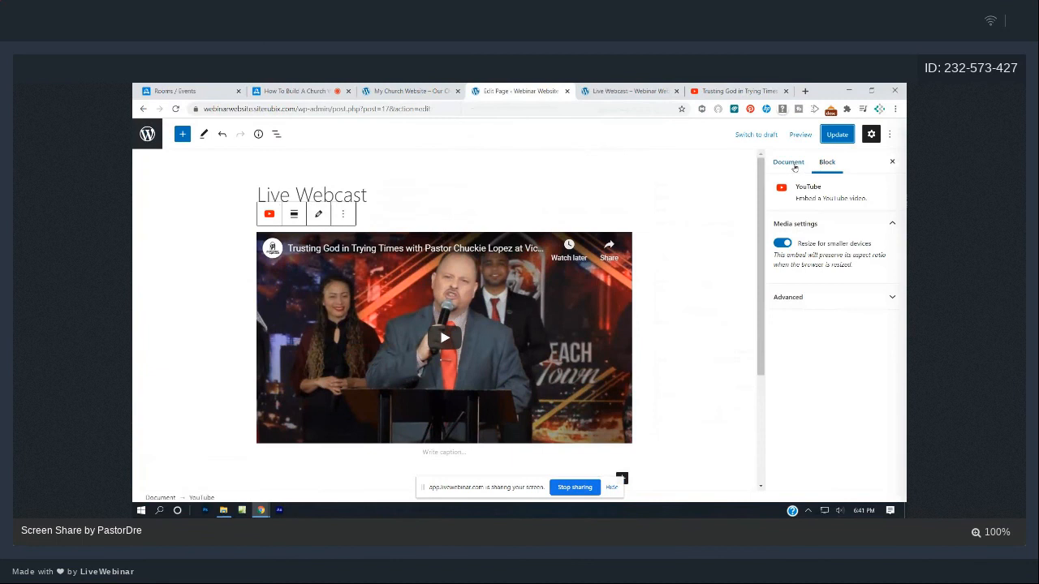
# - Show the Live Webcast page's Document settings and scroll toward the Layout options
pyautogui.click(792, 165)
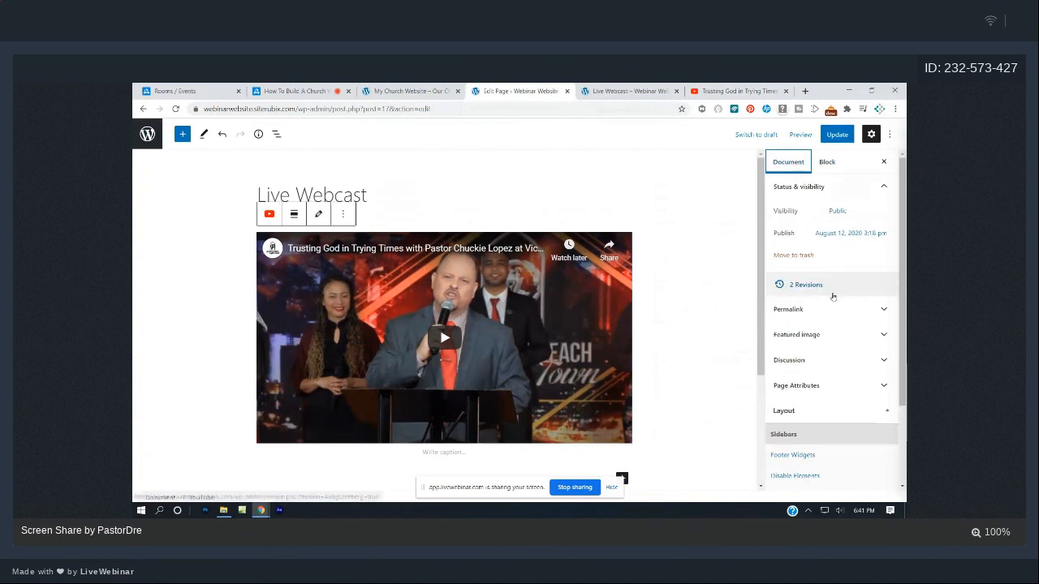
pyautogui.scroll(-2, 831, 296)
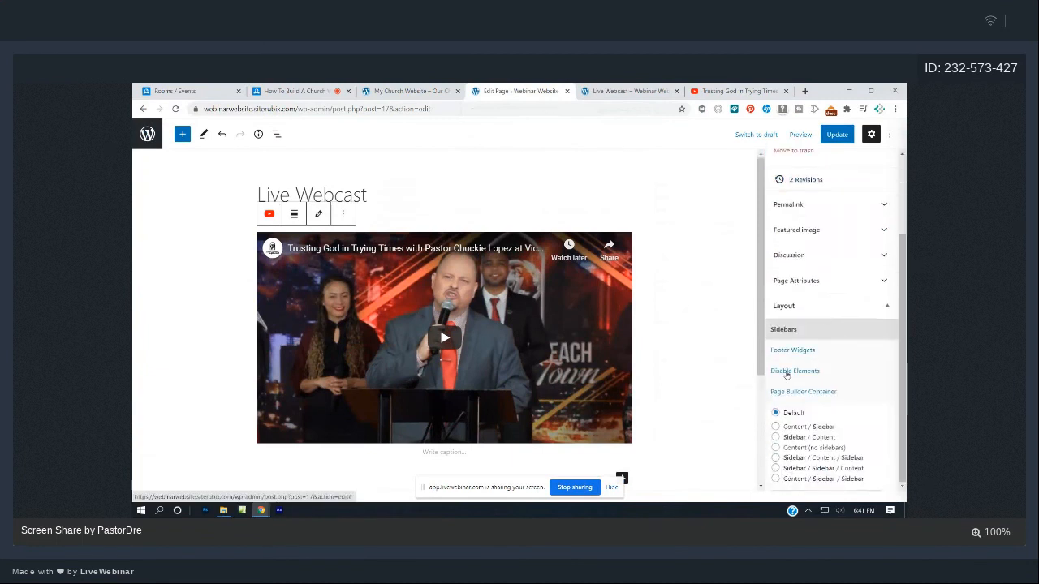
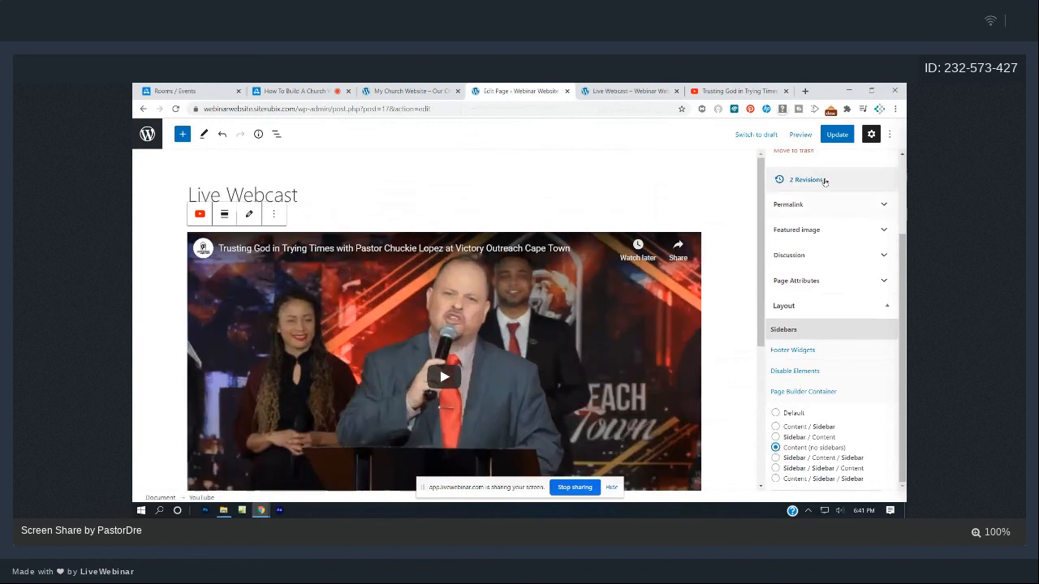
# - Save the no-sidebar Live Webcast page and review its full-width video on the live site
pyautogui.click(836, 134)
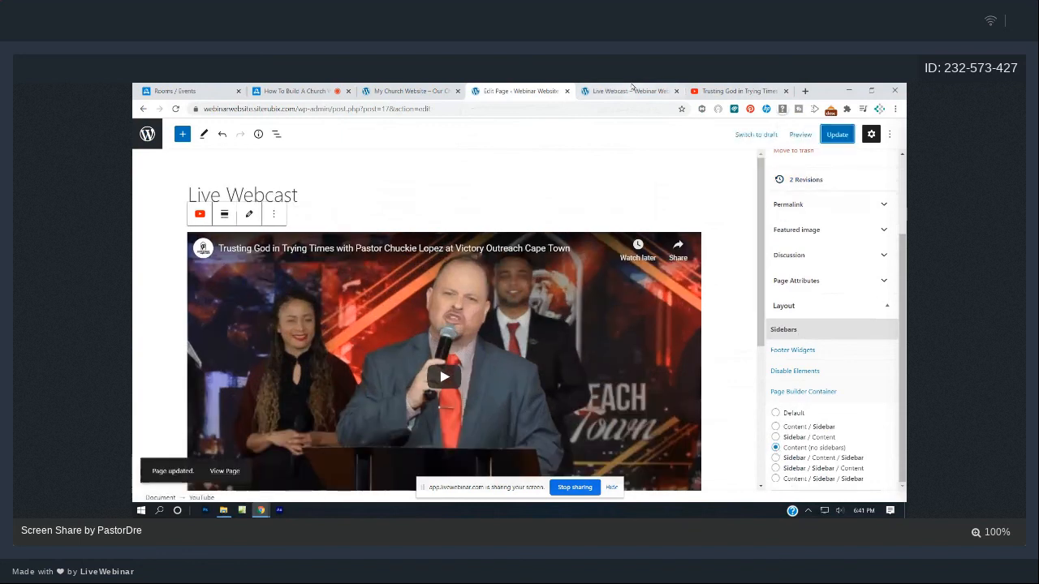
pyautogui.click(625, 91)
pyautogui.click(177, 109)
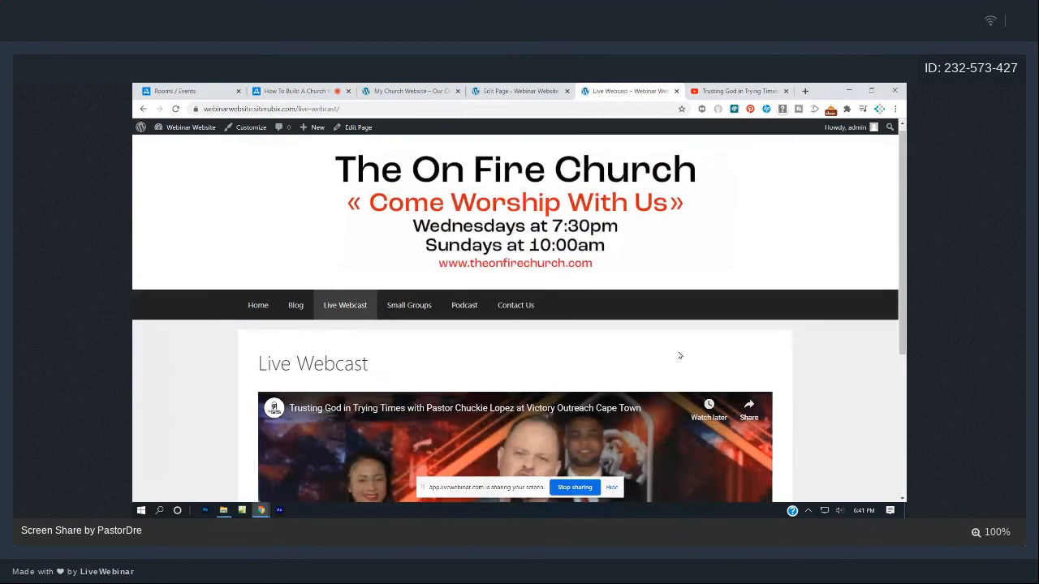
pyautogui.scroll(-4, 680, 355)
pyautogui.scroll(3, 680, 356)
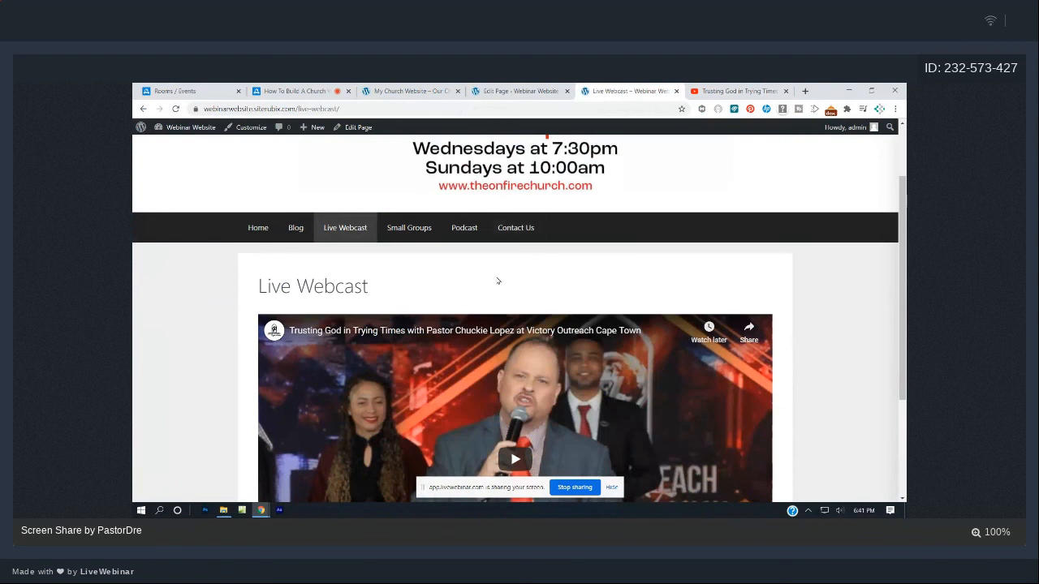
pyautogui.scroll(-2, 498, 281)
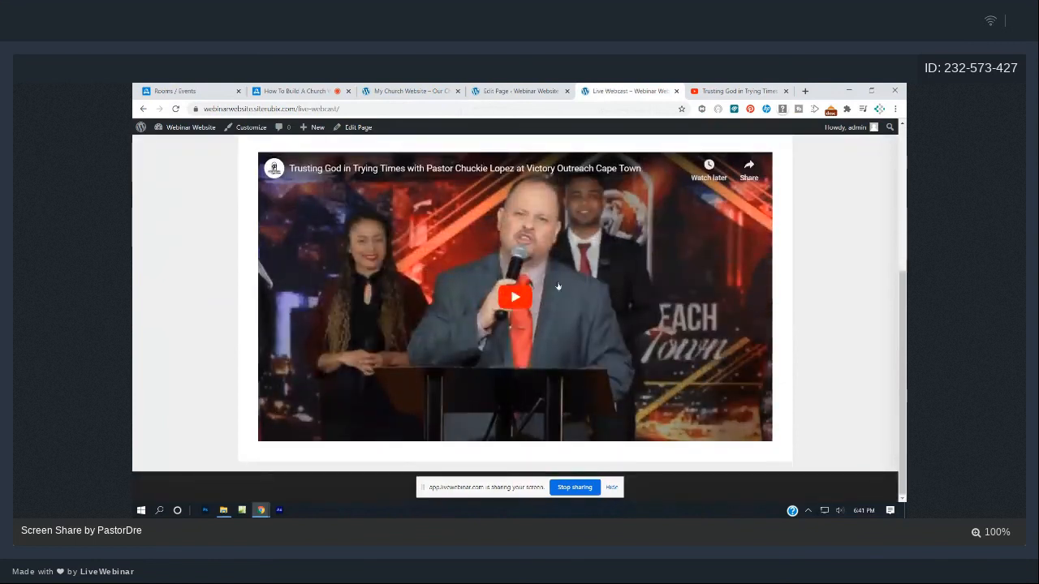
pyautogui.click(510, 90)
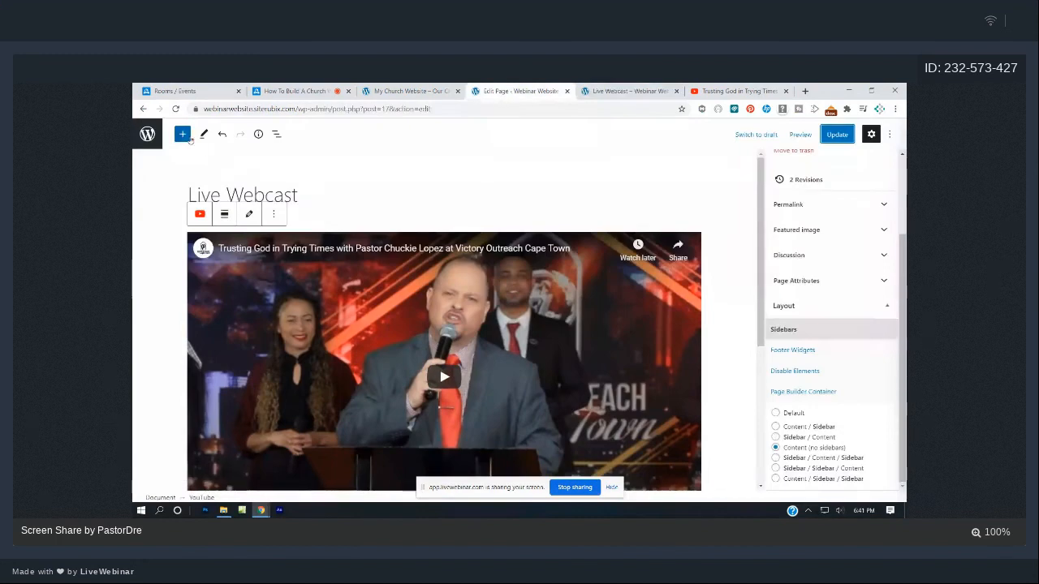
# - Insert a 33/33/33 Columns block with the YouTube sermon video embedded in the middle column
pyautogui.click(182, 134)
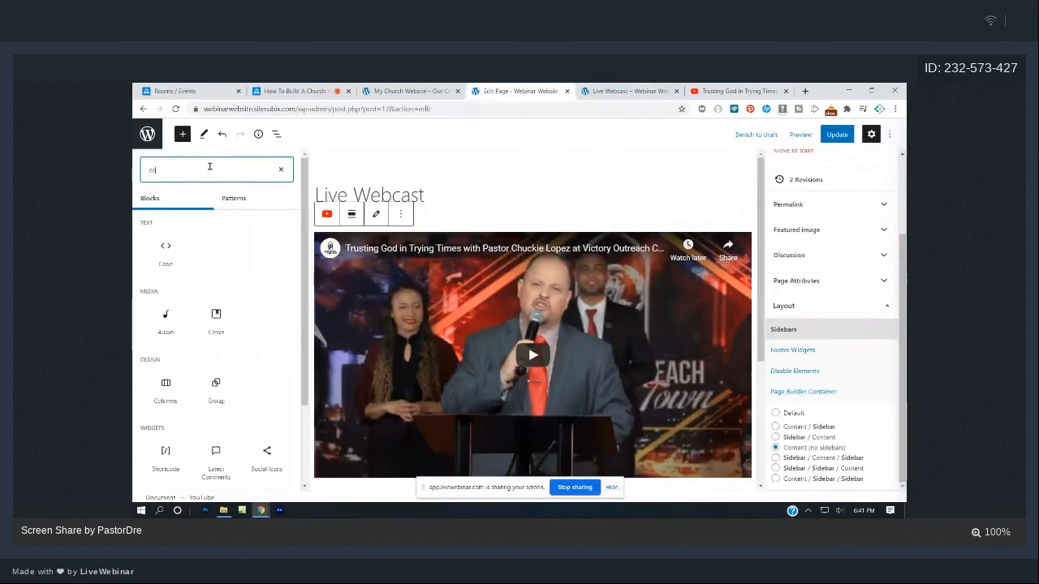
pyautogui.write('colum')
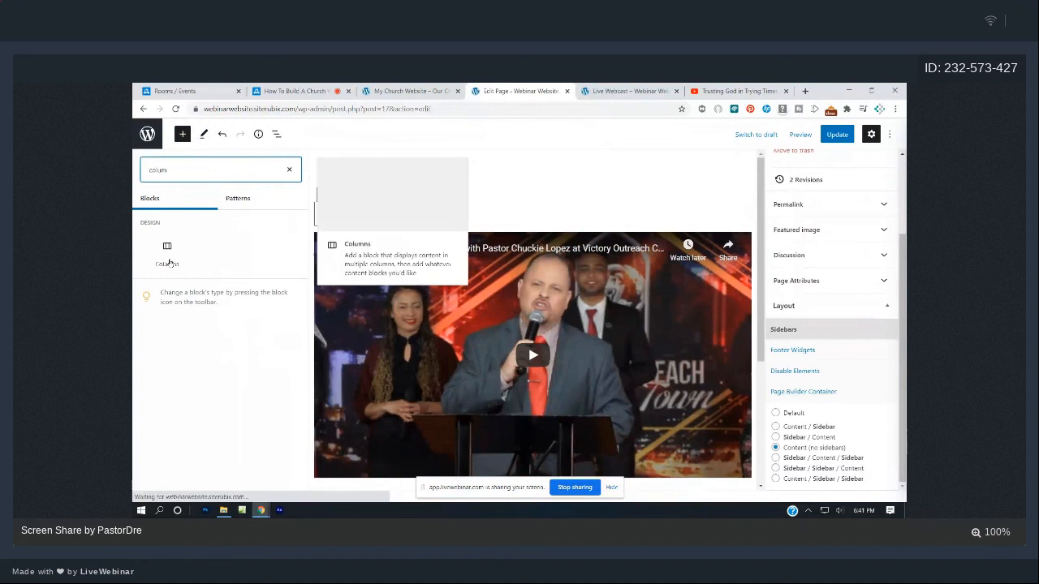
pyautogui.click(167, 254)
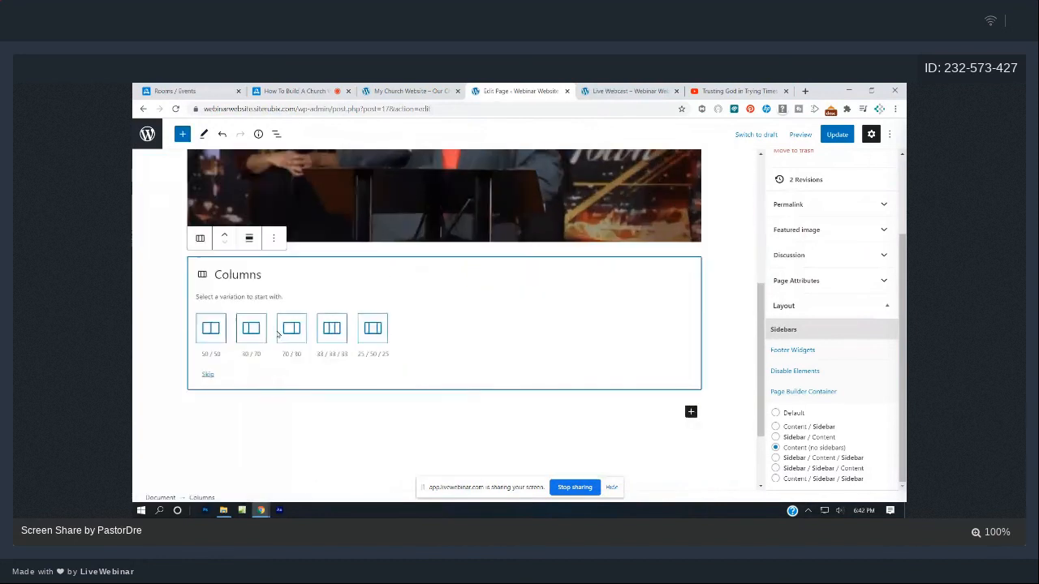
pyautogui.click(327, 332)
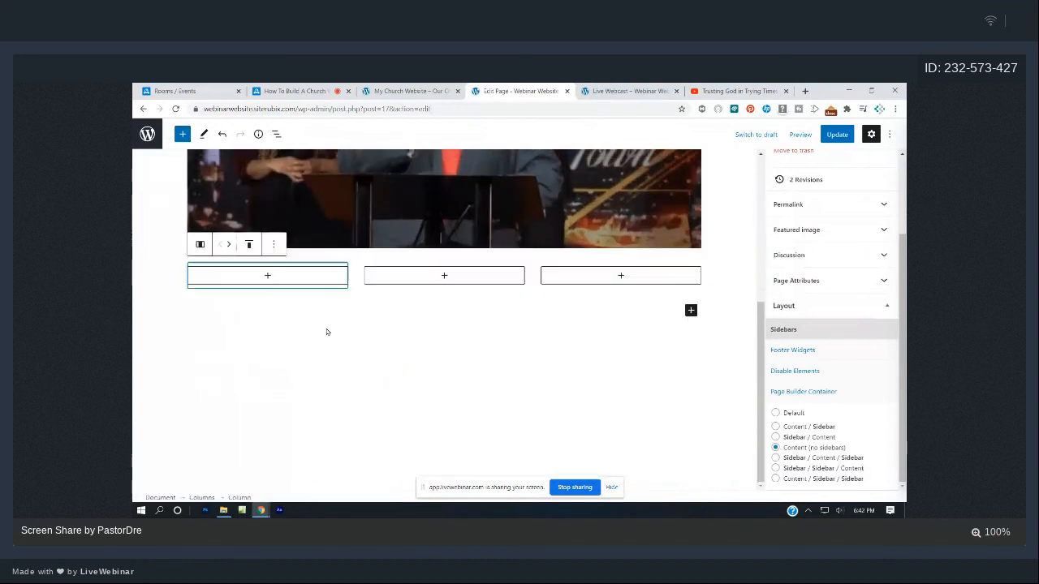
pyautogui.click(443, 276)
pyautogui.click(444, 404)
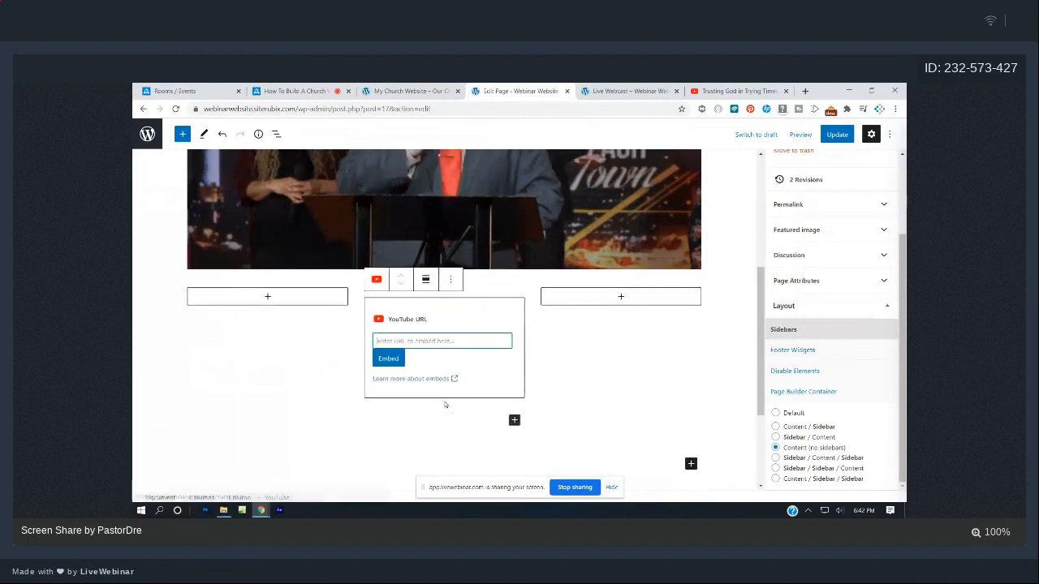
pyautogui.hotkey('ctrl', 'v')
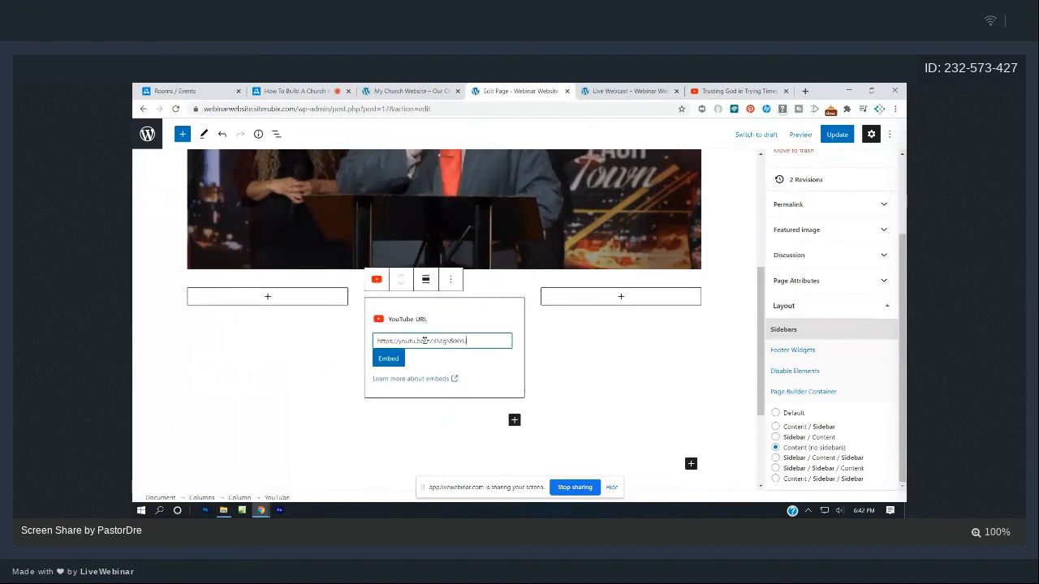
pyautogui.click(389, 359)
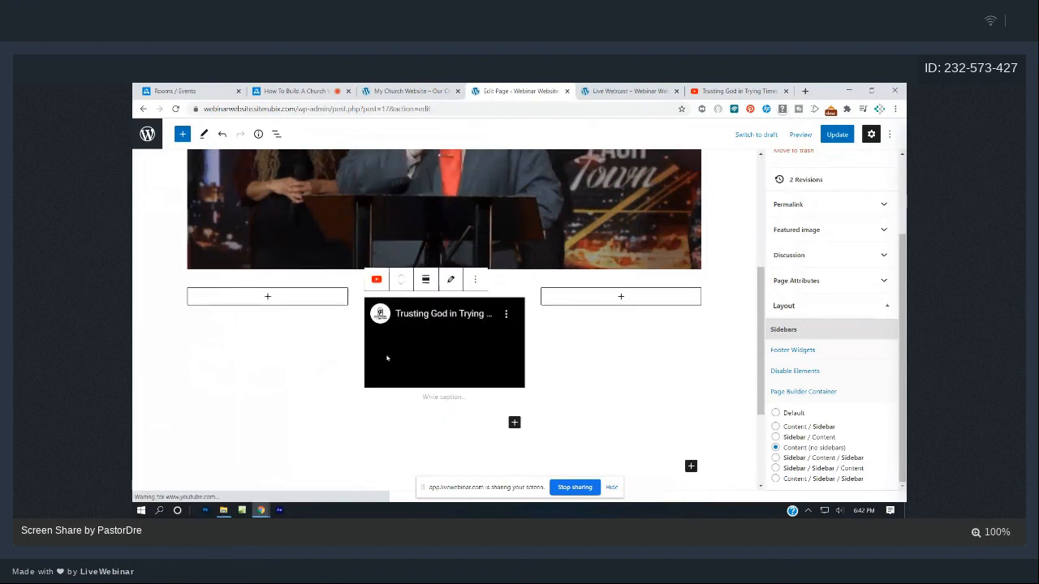
# - Delete the original full-width video block
pyautogui.scroll(3, 582, 392)
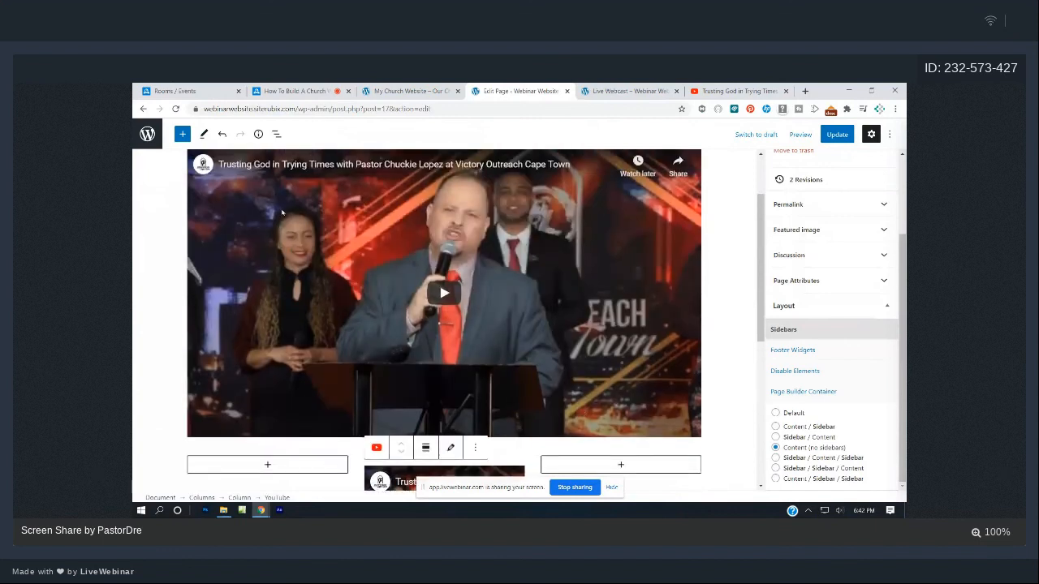
pyautogui.scroll(2, 282, 213)
pyautogui.click(283, 276)
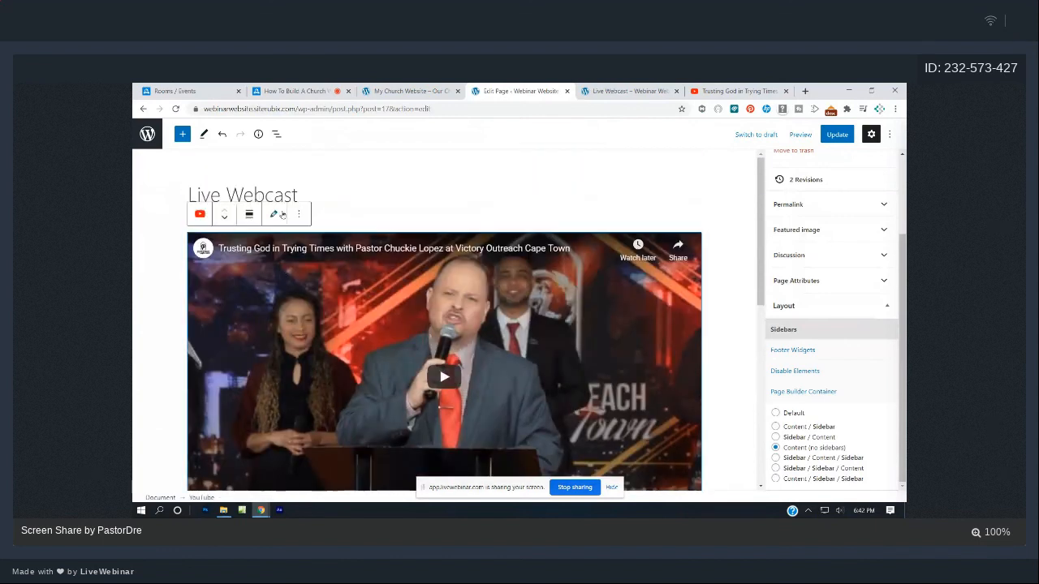
pyautogui.click(297, 215)
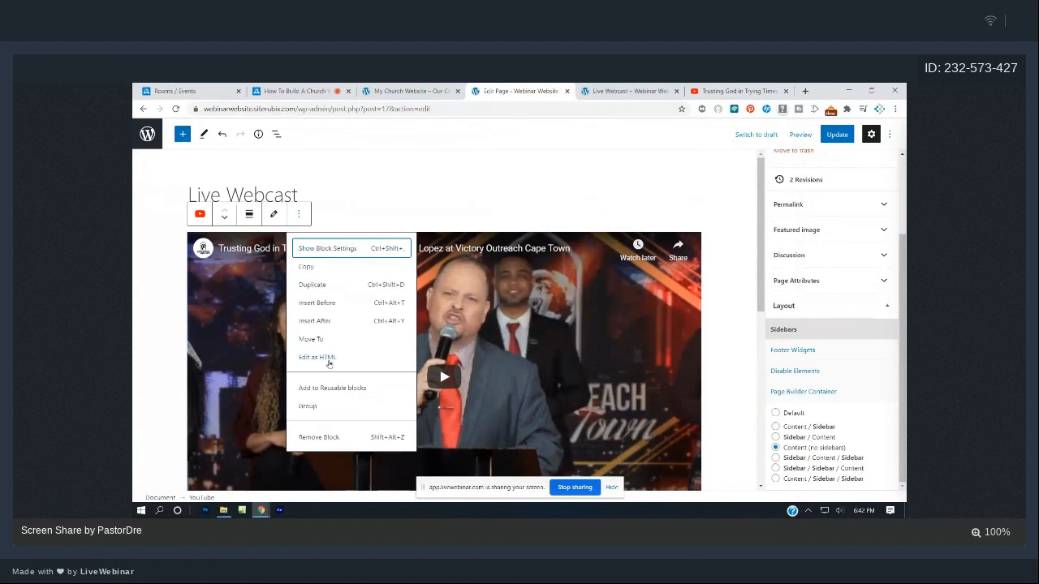
pyautogui.click(317, 437)
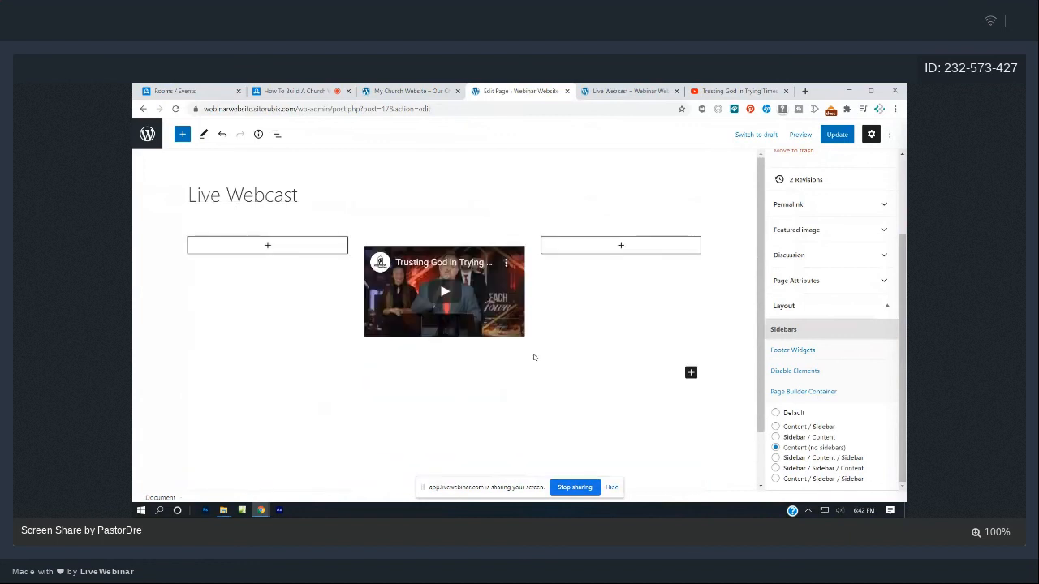
# - Make the left and right columns narrower and save the page
pyautogui.click(302, 262)
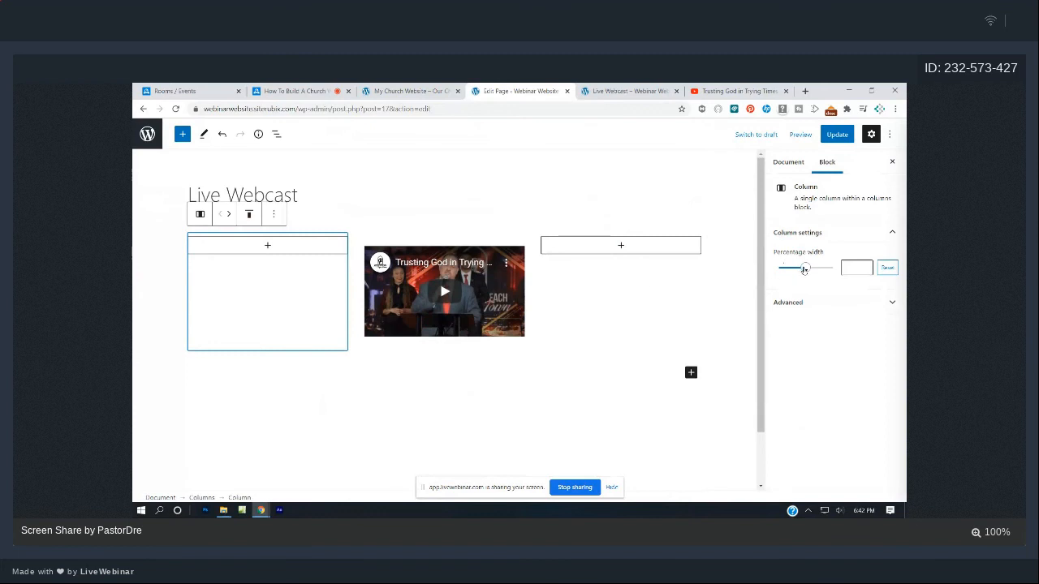
pyautogui.moveTo(803, 269); pyautogui.dragTo(788, 271)
pyautogui.click(647, 273)
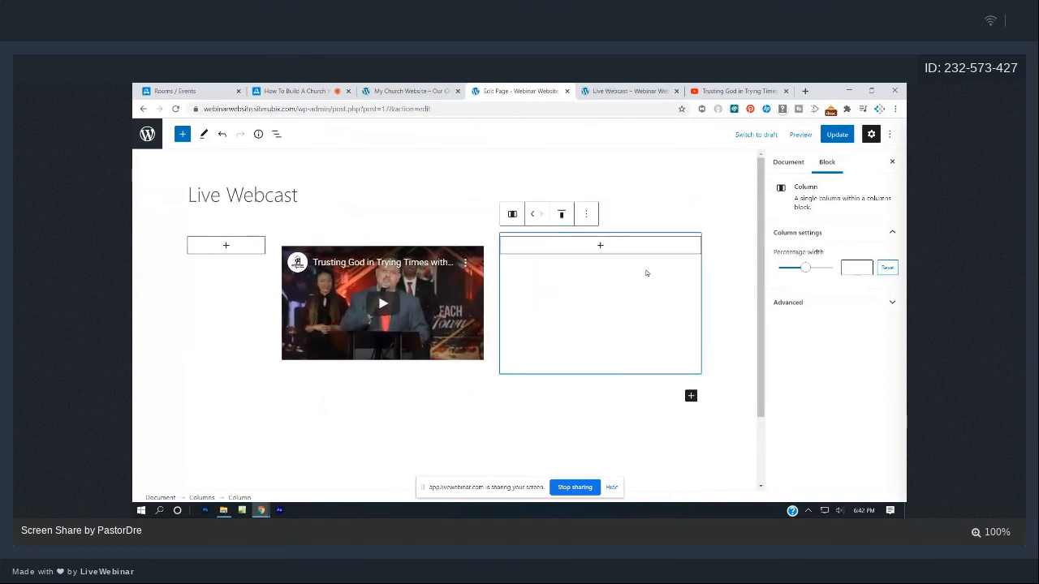
pyautogui.moveTo(804, 269); pyautogui.dragTo(786, 269)
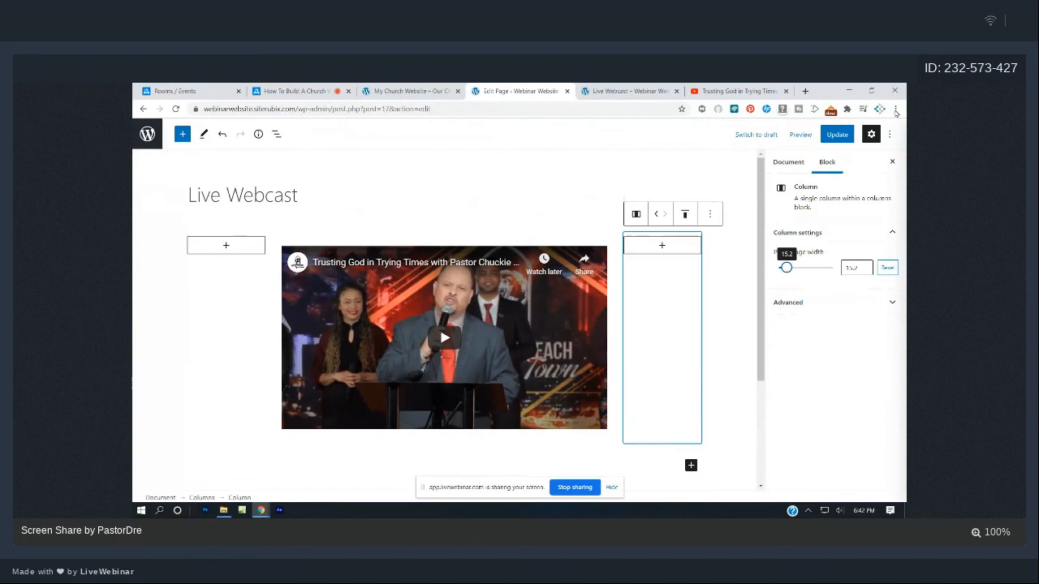
pyautogui.click(837, 134)
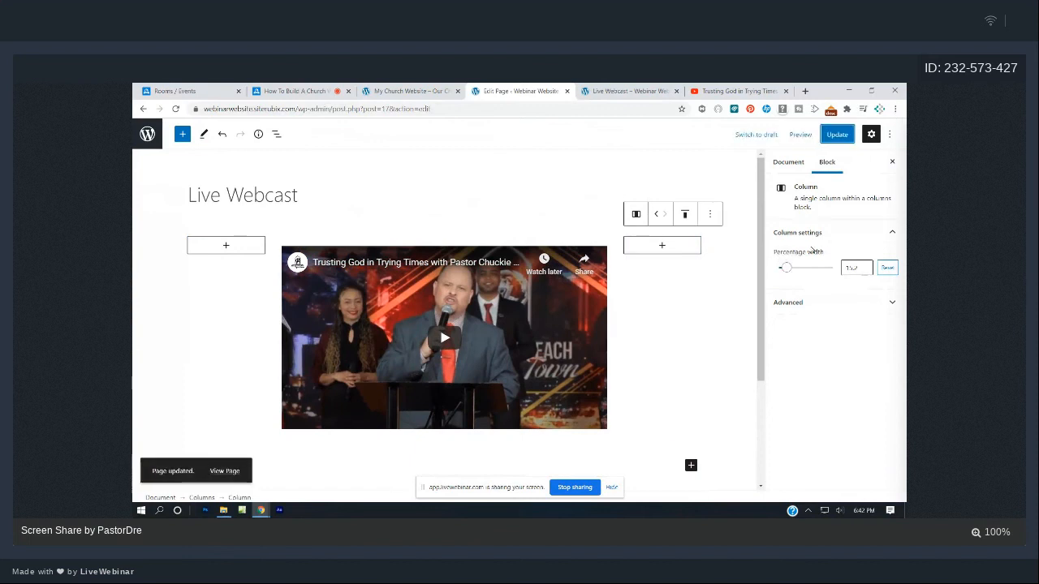
pyautogui.click(275, 195)
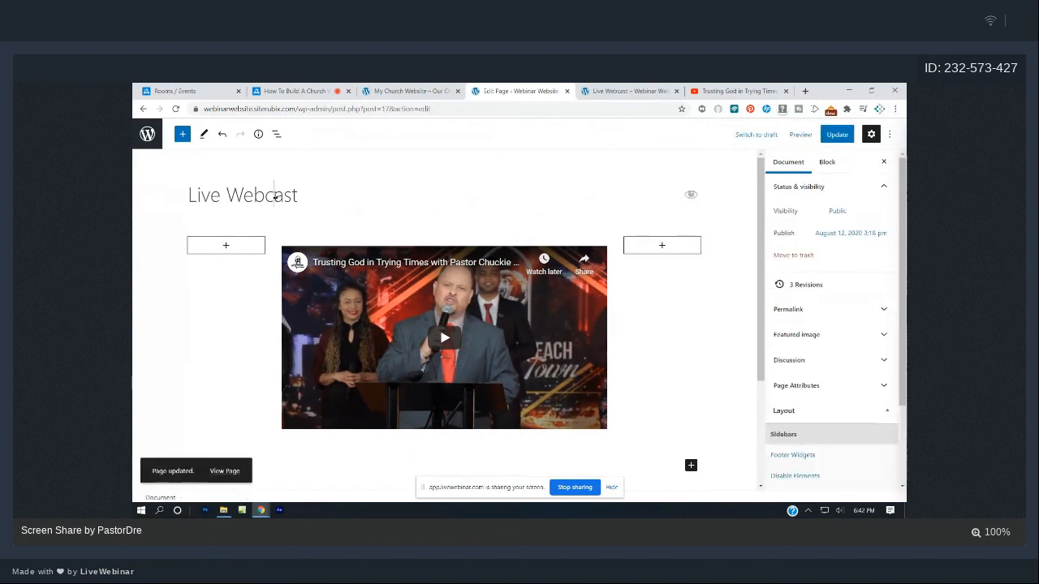
# - Add an empty paragraph block below the video
pyautogui.click(185, 135)
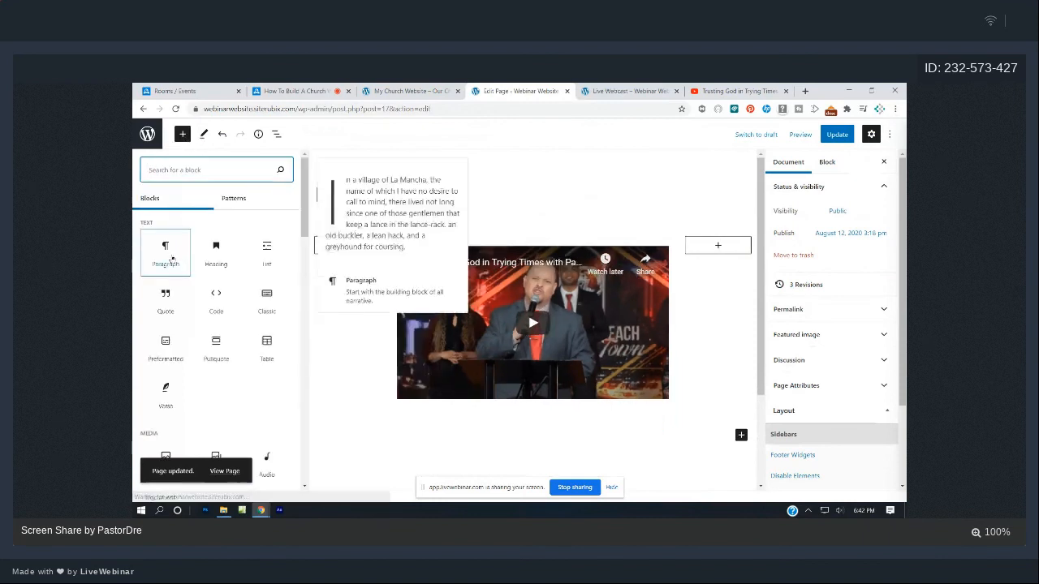
pyautogui.click(167, 252)
pyautogui.scroll(-2, 289, 233)
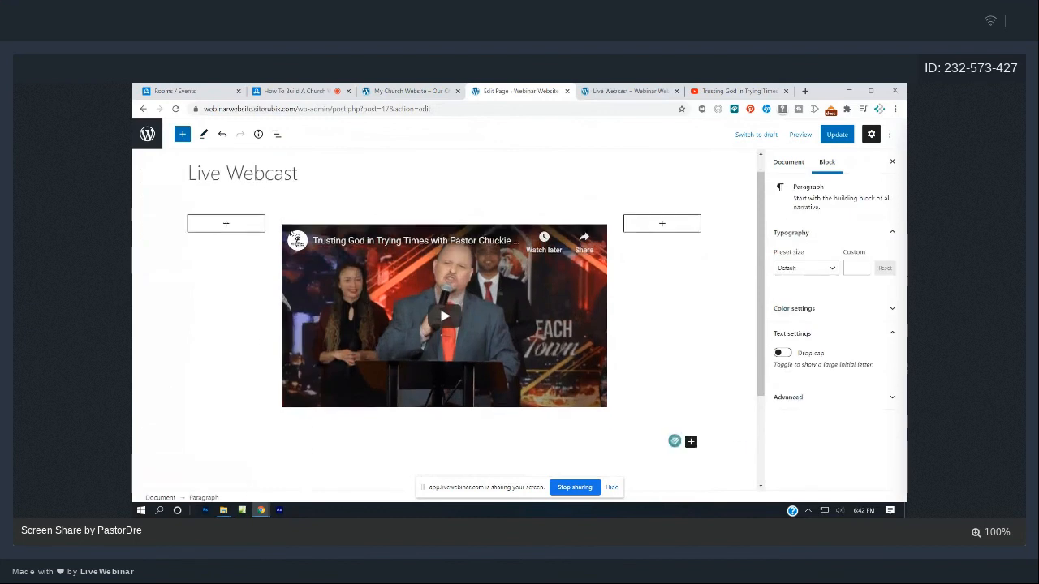
pyautogui.scroll(1, 290, 232)
pyautogui.scroll(-2, 291, 233)
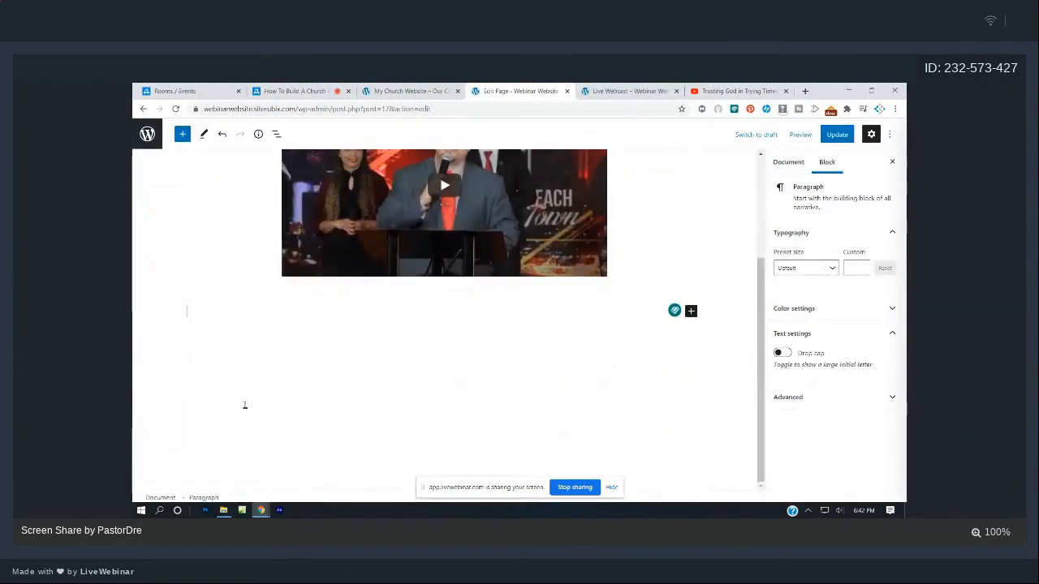
pyautogui.click(202, 321)
# - Type 'Welcome to our live webcast. We are live every Sunday at 9:00am PST'
pyautogui.click(200, 314)
pyautogui.write('Welcome to our')
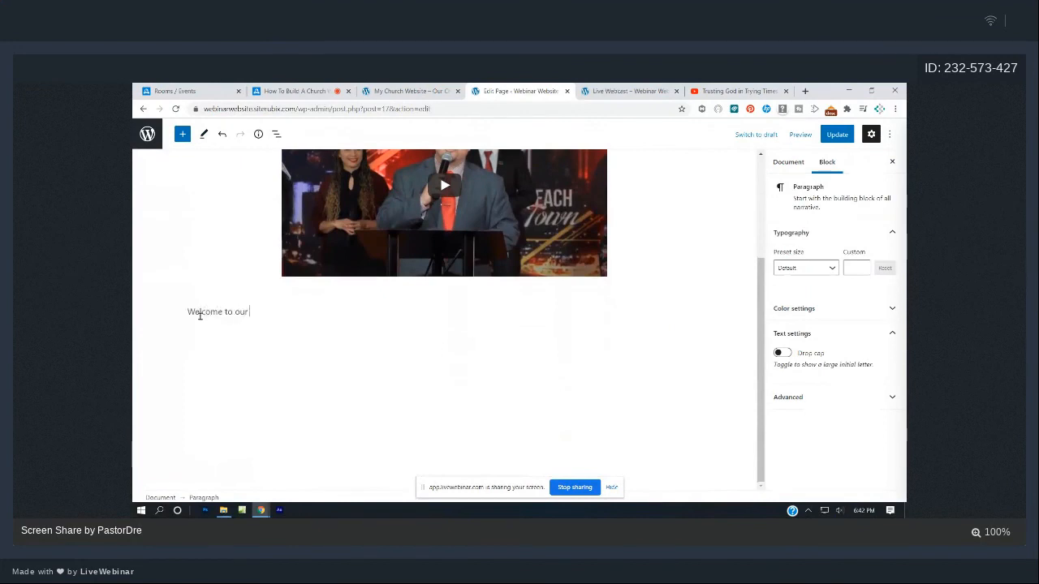
pyautogui.write(' lie')
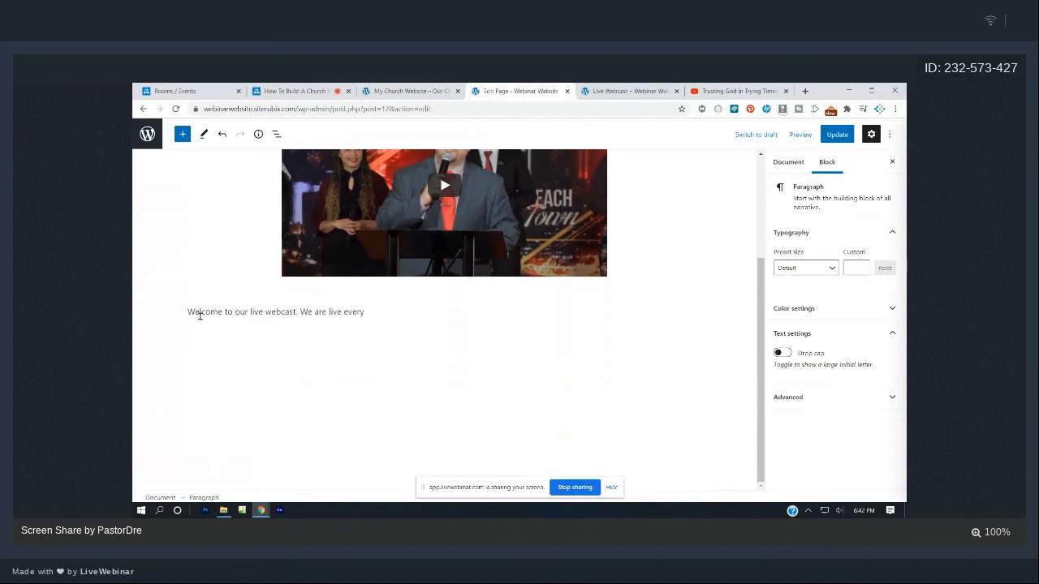
pyautogui.write('s')
pyautogui.press('Return')
pyautogui.press('BackSpace')
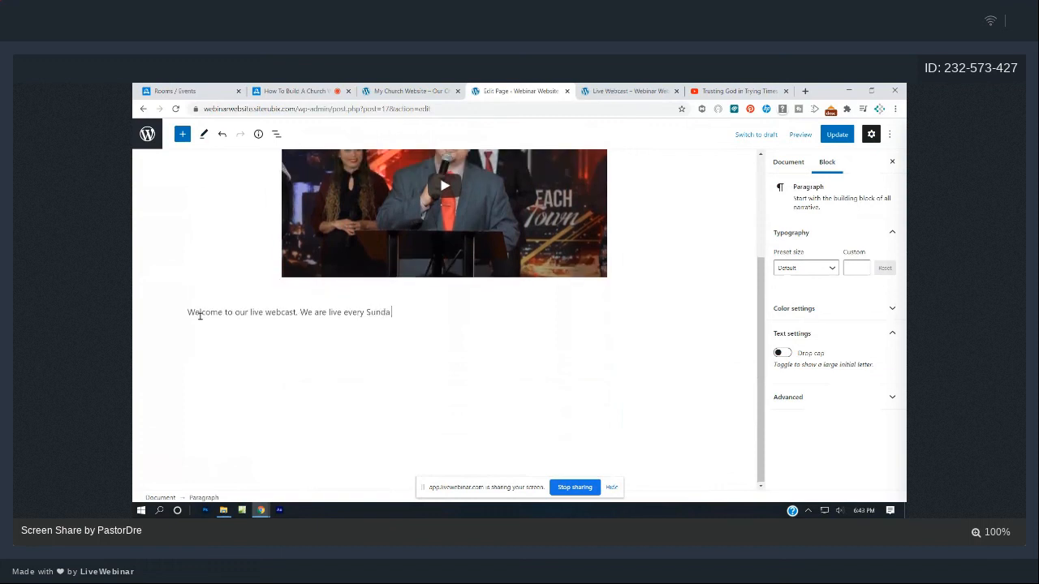
pyautogui.write('unday at 9:00am PST')
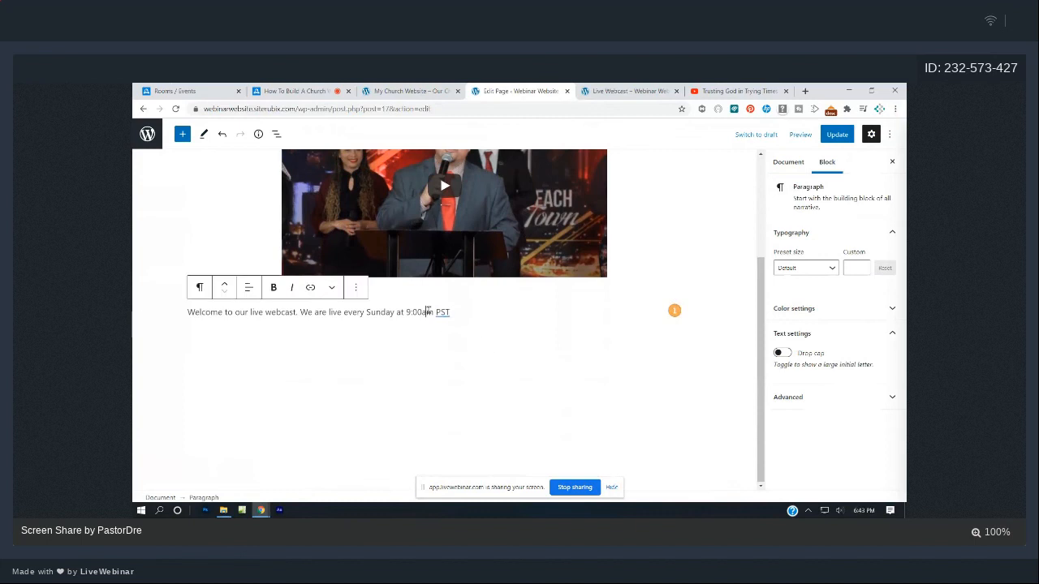
# - Centre the welcome paragraph and select the whole sentence
pyautogui.click(249, 288)
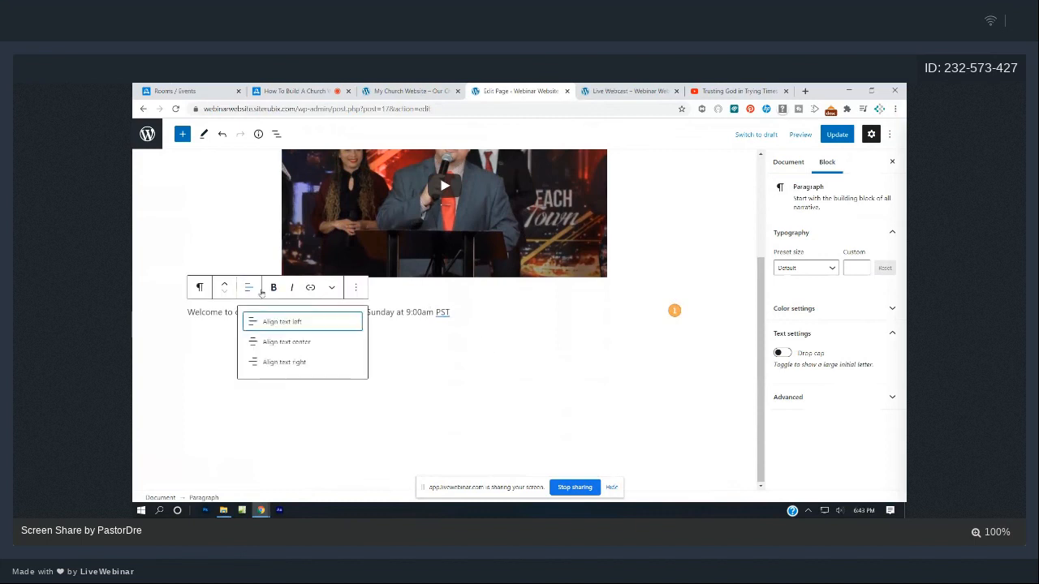
pyautogui.click(286, 342)
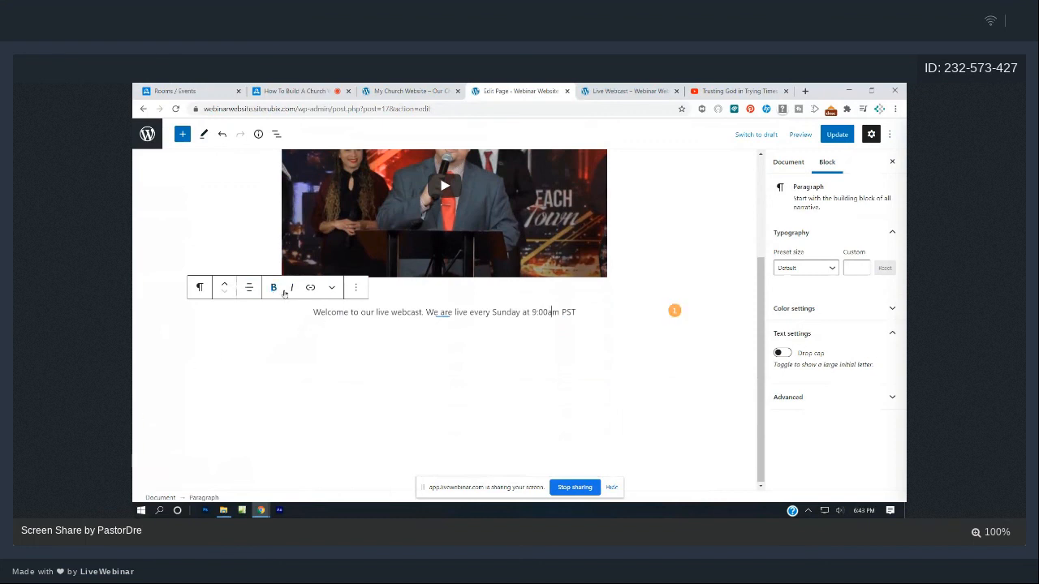
pyautogui.moveTo(311, 312); pyautogui.dragTo(577, 328)
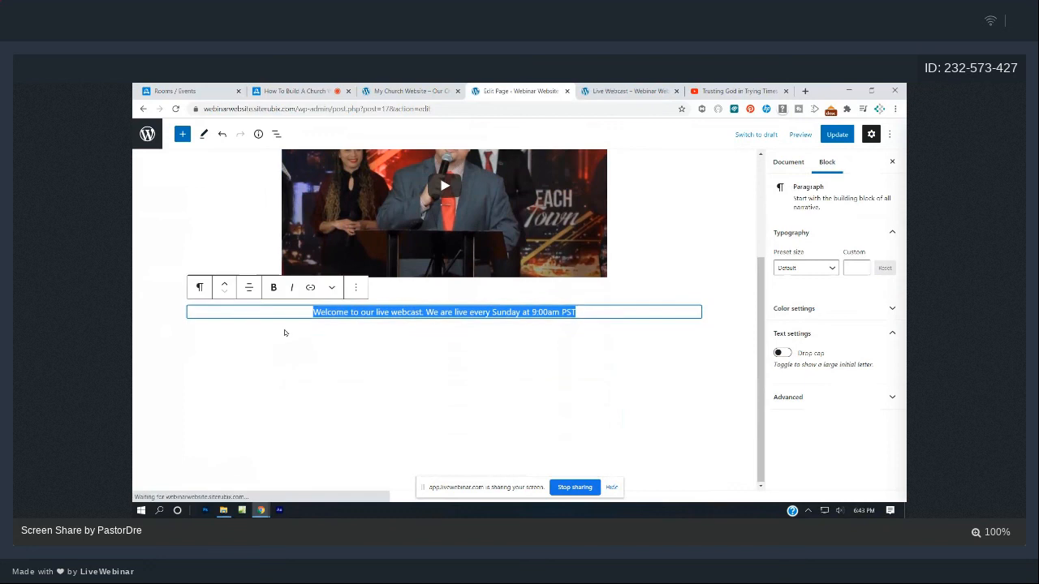
# - Make the welcome sentence a bold heading and move it above the video
pyautogui.click(273, 288)
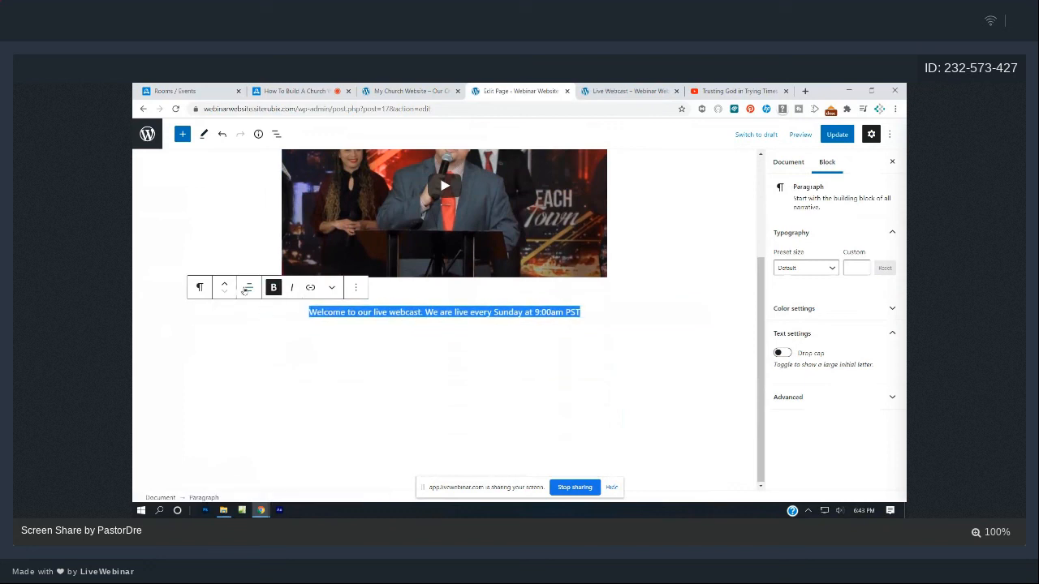
pyautogui.click(201, 287)
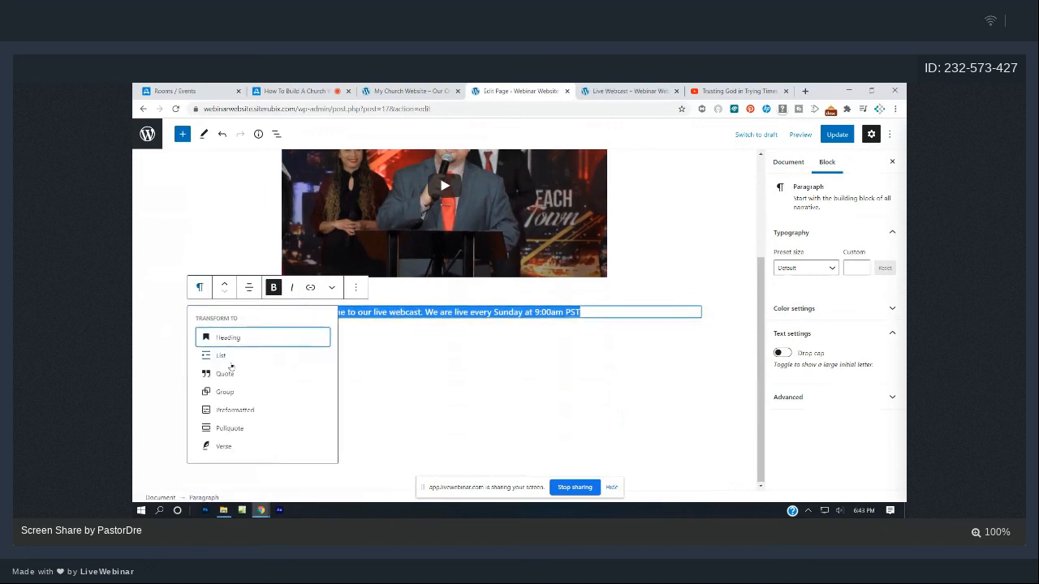
pyautogui.click(233, 339)
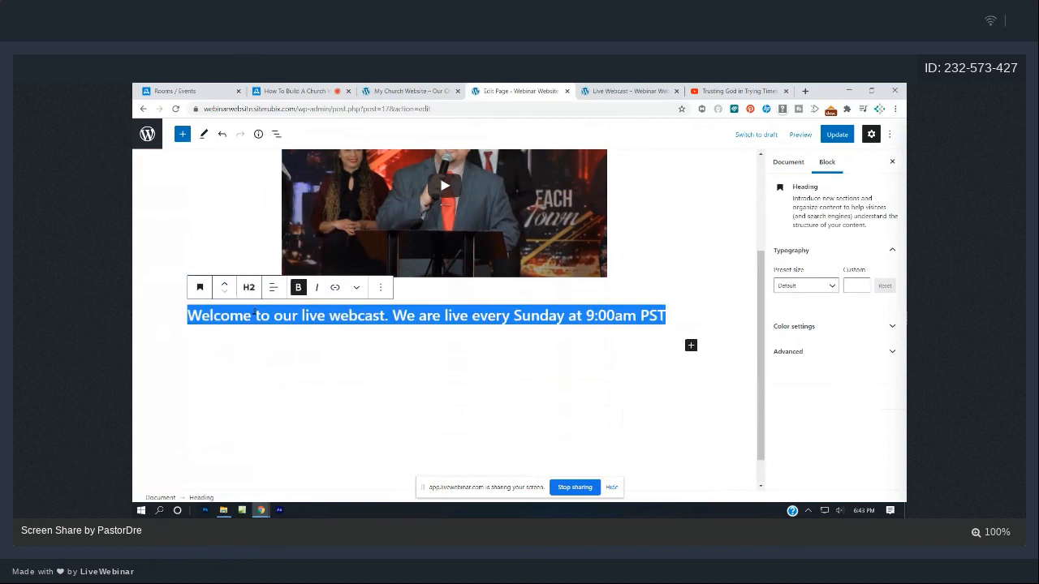
pyautogui.click(459, 379)
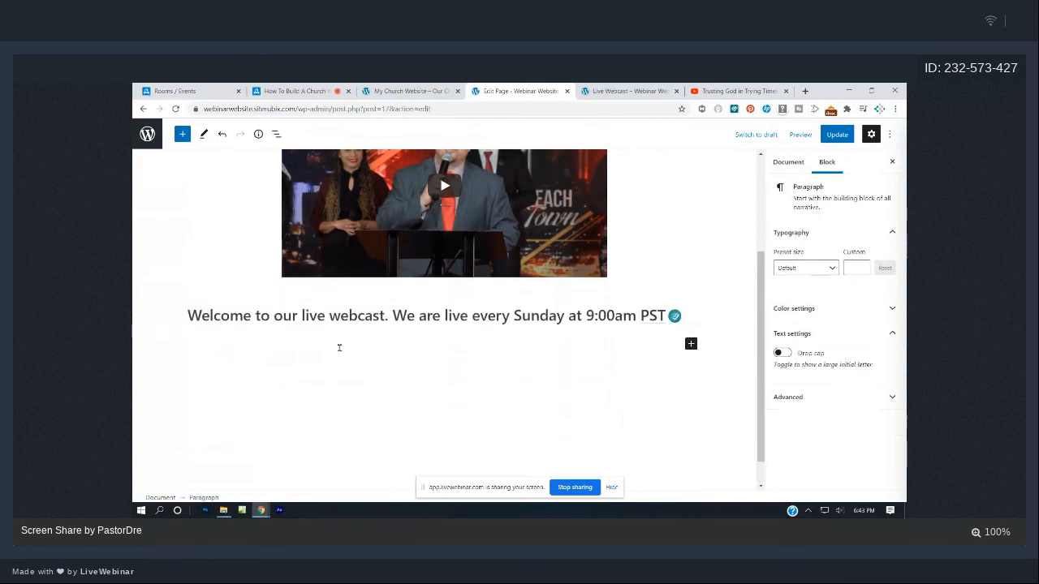
pyautogui.scroll(2, 278, 366)
pyautogui.tripleClick(239, 396)
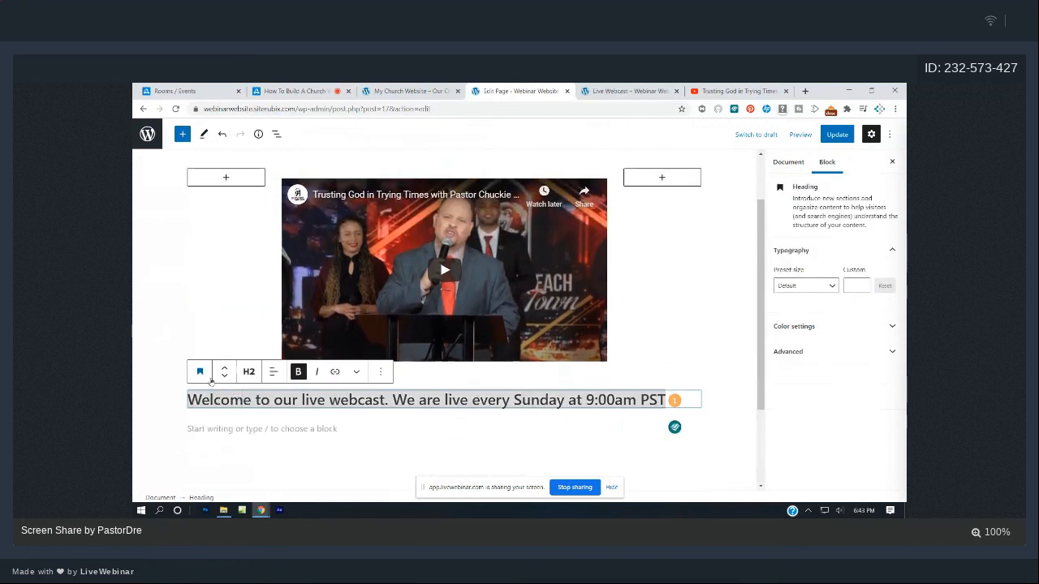
pyautogui.click(224, 372)
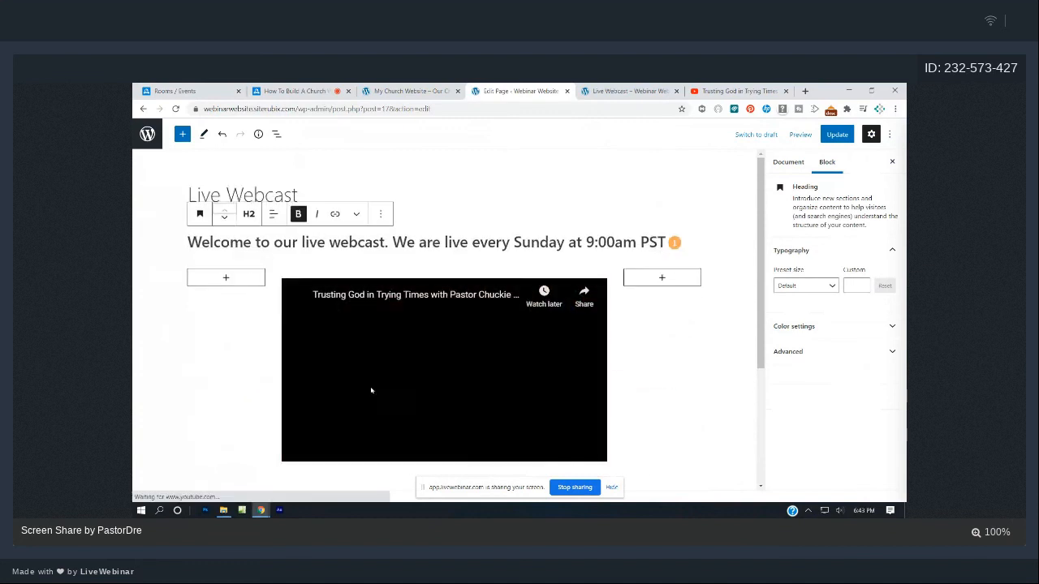
# - Save the page and reload the published Live Webcast page
pyautogui.click(837, 134)
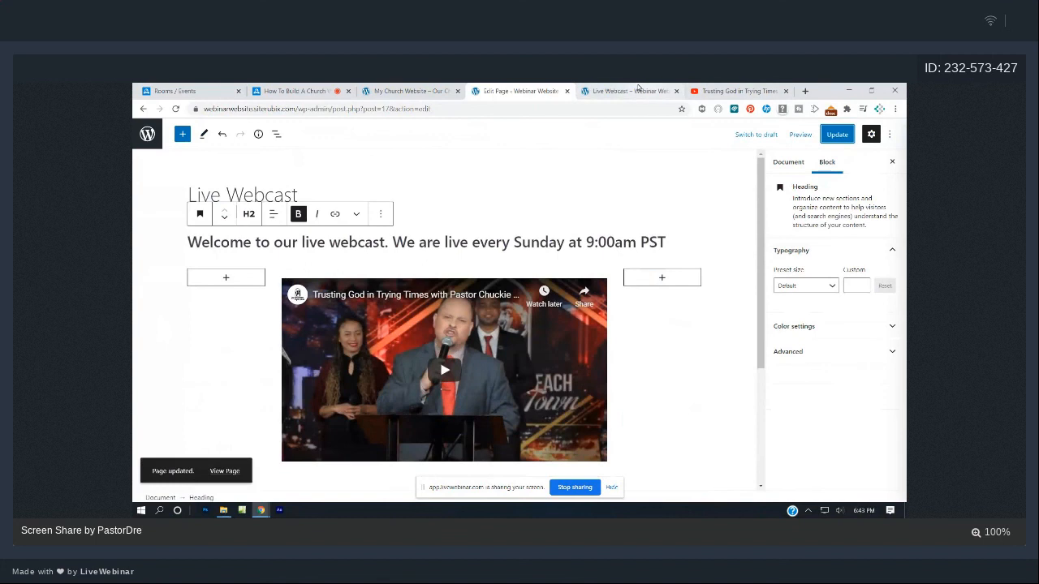
pyautogui.click(641, 90)
pyautogui.click(177, 109)
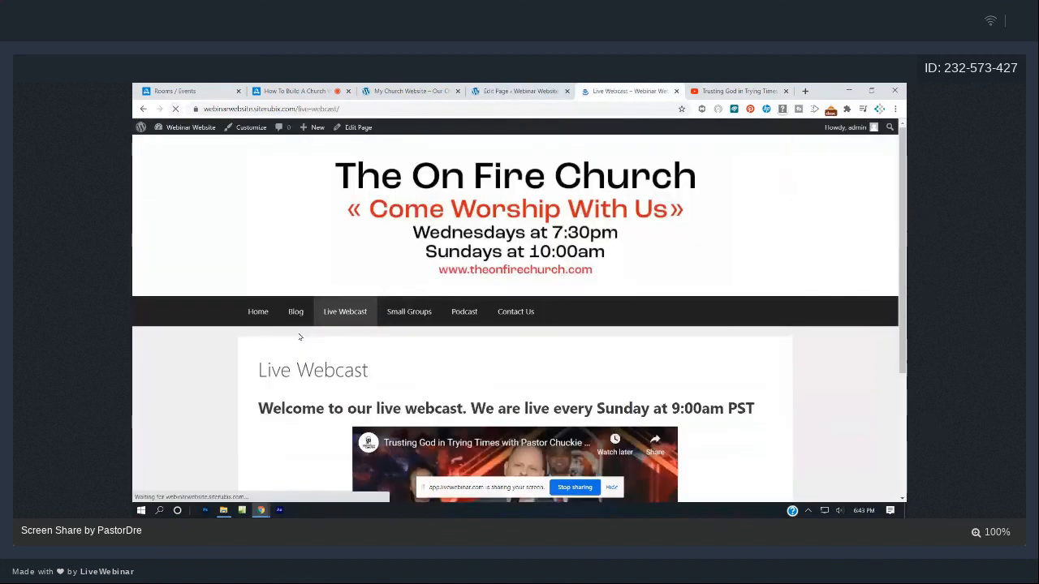
# - Scroll the published Live Webcast page to check the welcome heading above the video
pyautogui.scroll(3, 299, 337)
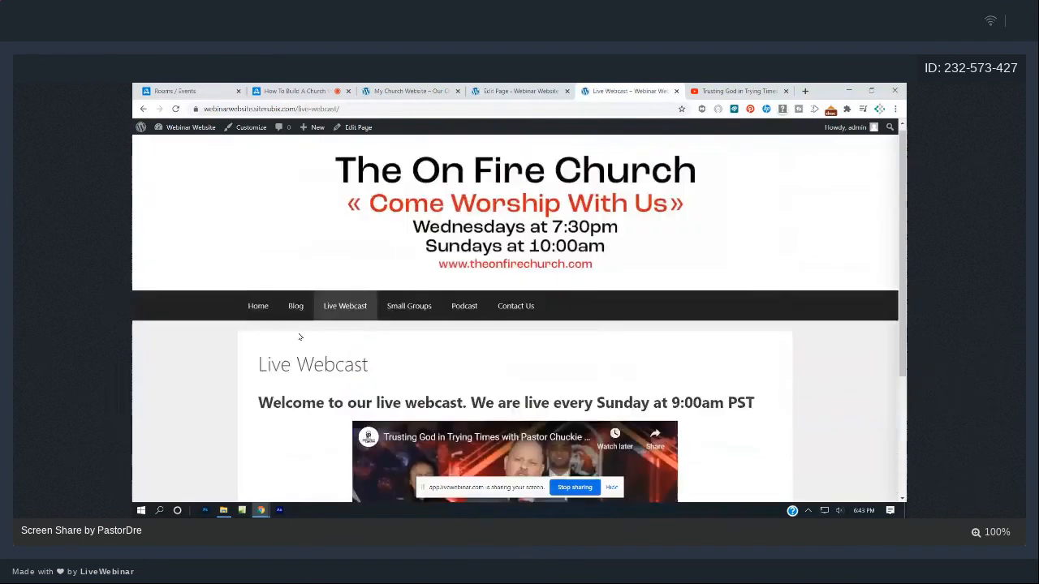
pyautogui.scroll(-2, 300, 337)
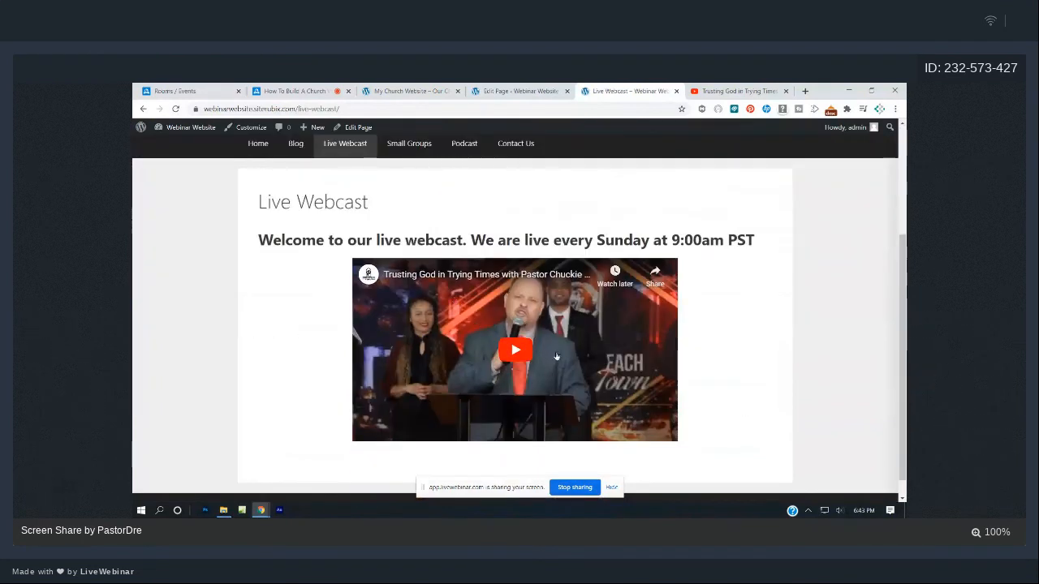
# - Narrow both empty side columns to about 12% width, save, and view the published page
pyautogui.click(526, 95)
pyautogui.click(228, 341)
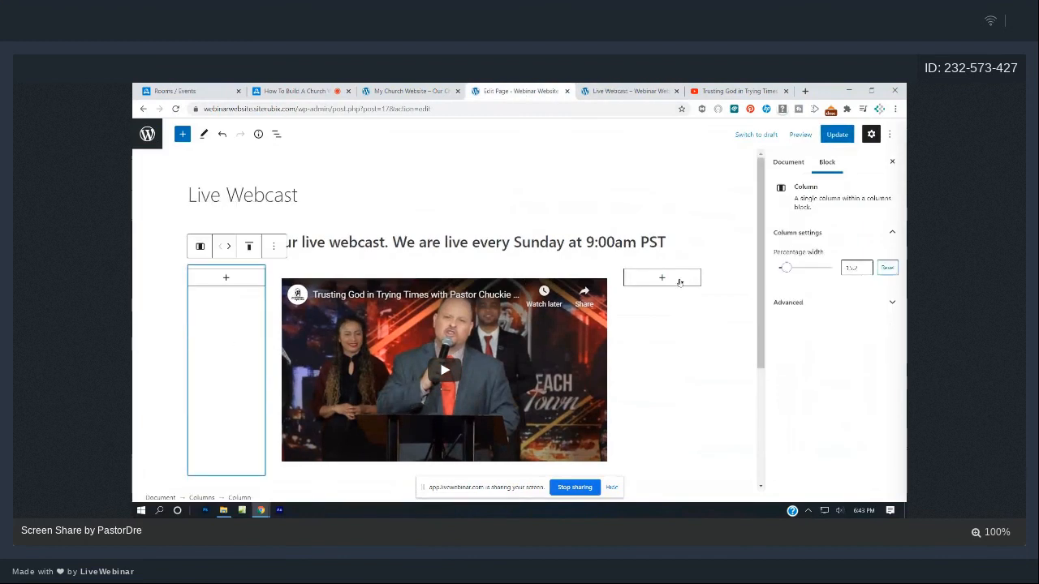
pyautogui.moveTo(785, 270); pyautogui.dragTo(786, 271)
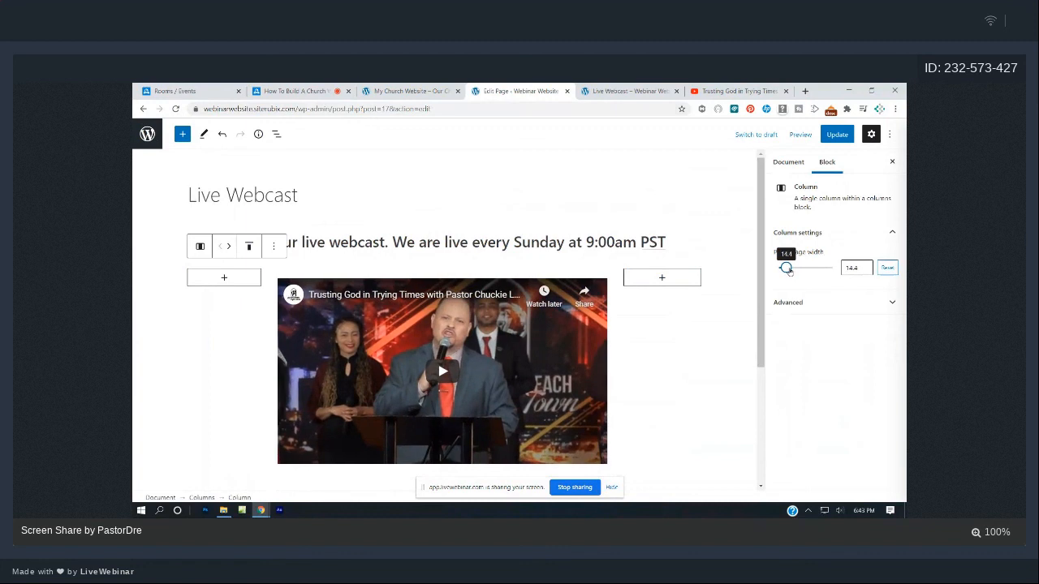
pyautogui.moveTo(785, 270); pyautogui.dragTo(787, 270)
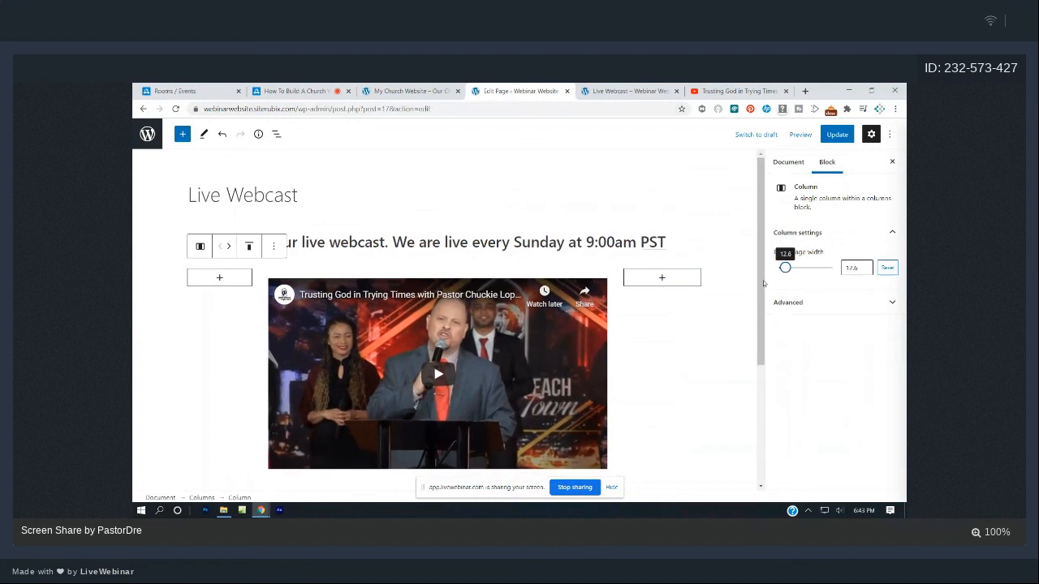
pyautogui.click(711, 322)
pyautogui.click(675, 334)
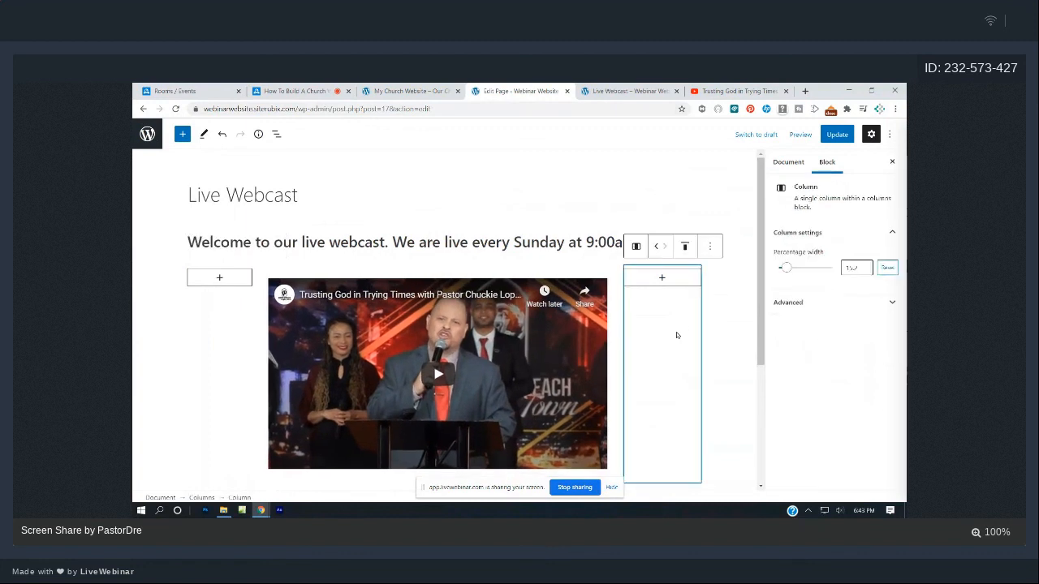
pyautogui.moveTo(784, 270); pyautogui.dragTo(788, 274)
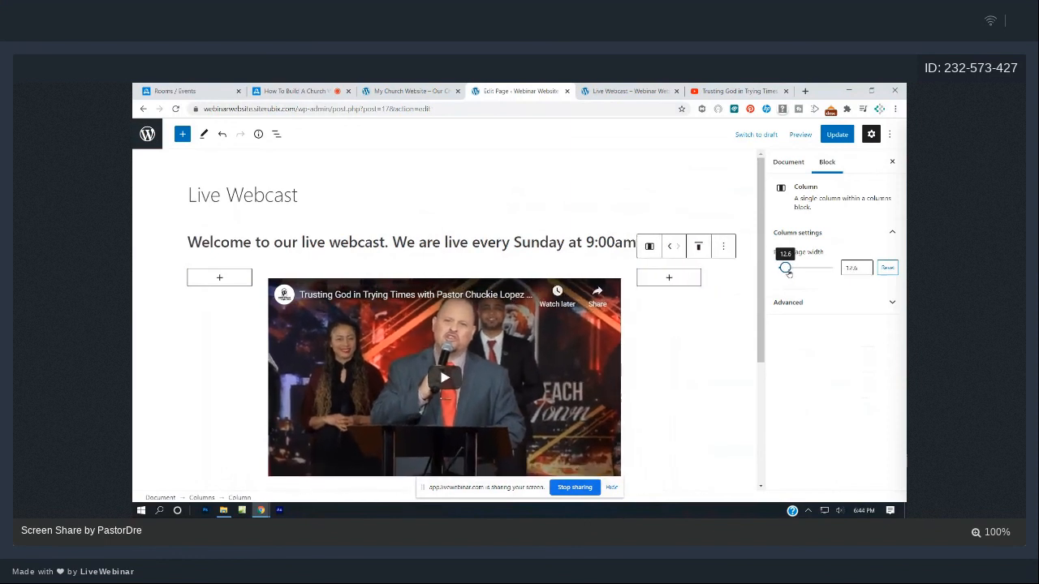
pyautogui.click(837, 134)
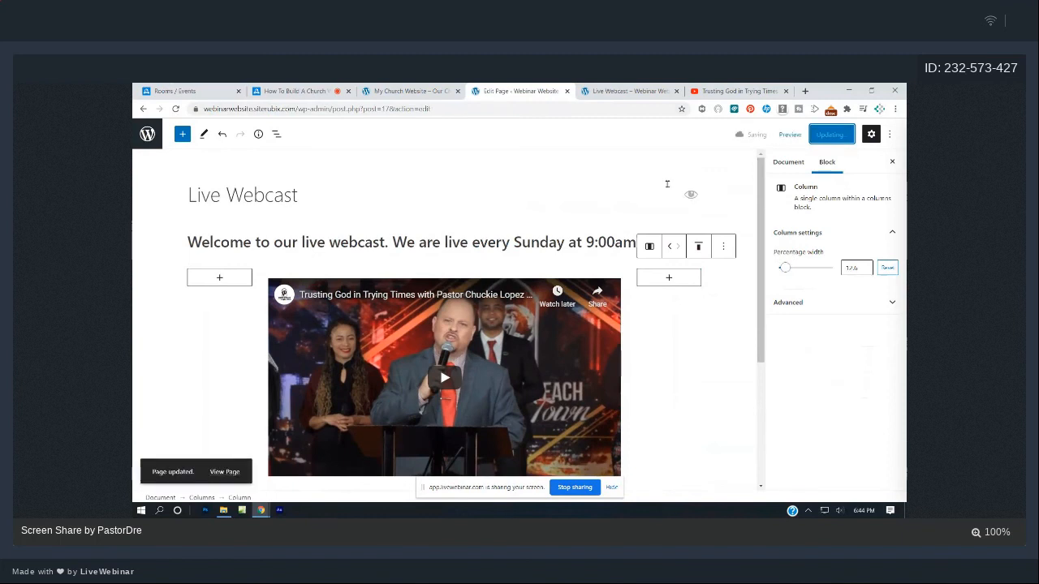
pyautogui.click(631, 88)
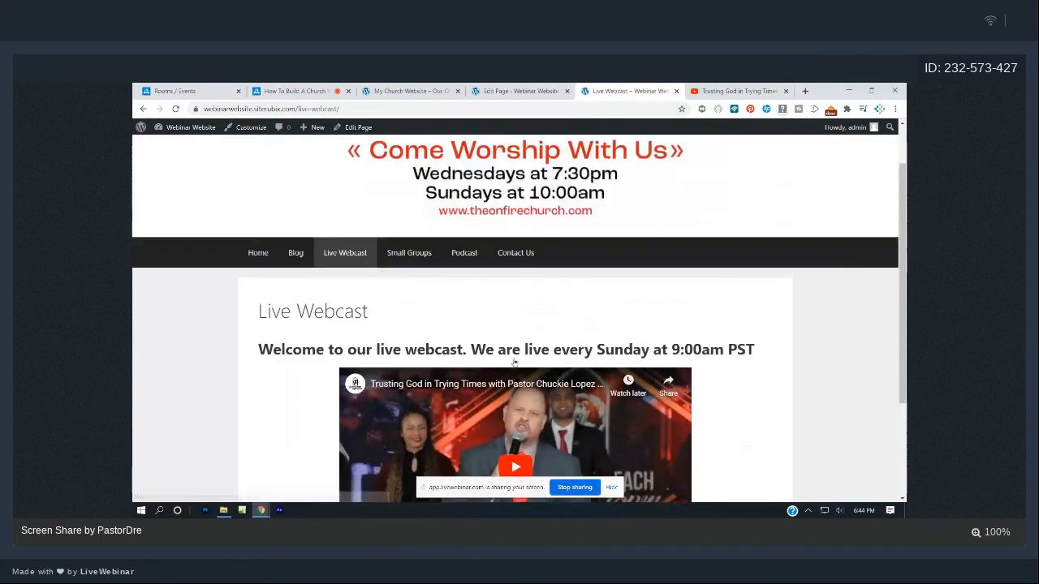
# - Play the embedded sermon video, try it full screen, pause it, and go to Home
pyautogui.click(518, 342)
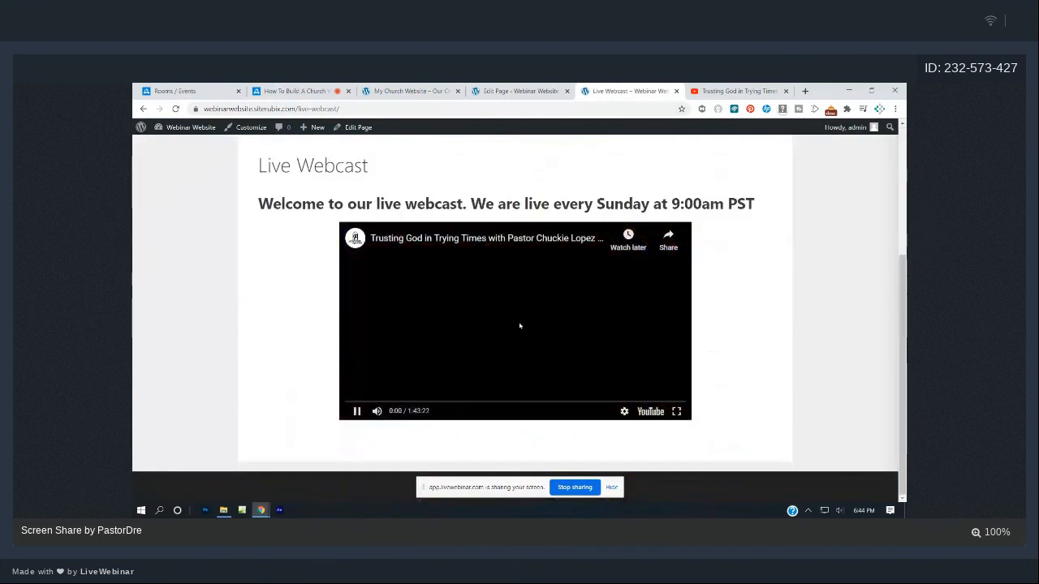
pyautogui.click(677, 414)
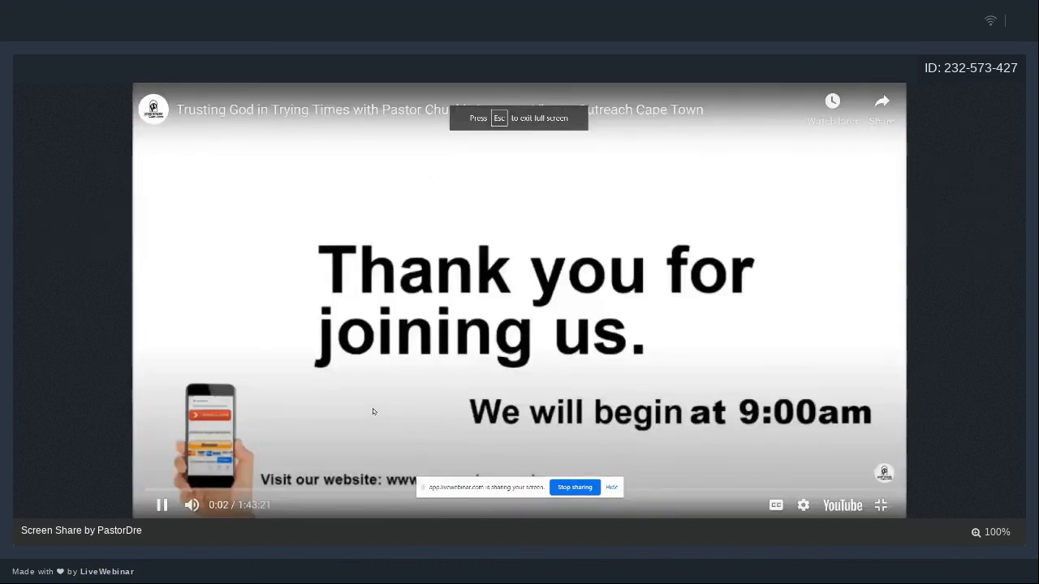
pyautogui.press('Escape')
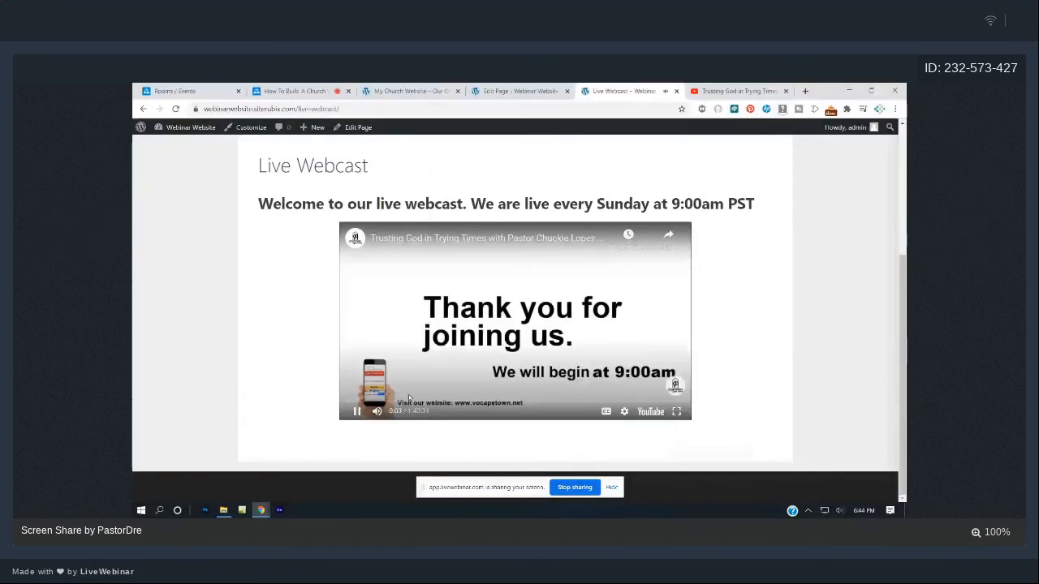
pyautogui.click(410, 398)
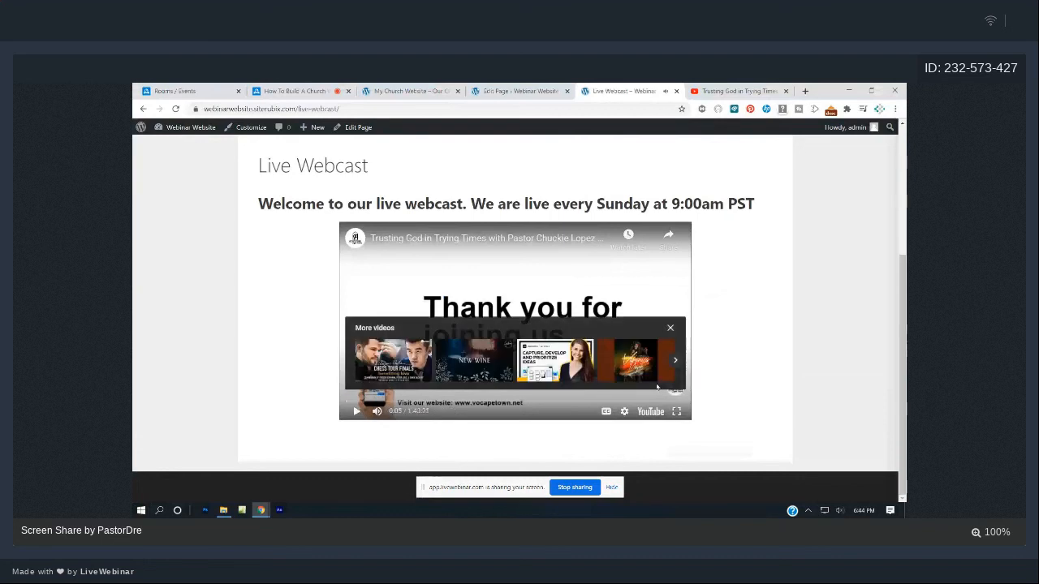
pyautogui.scroll(3, 656, 387)
pyautogui.click(258, 312)
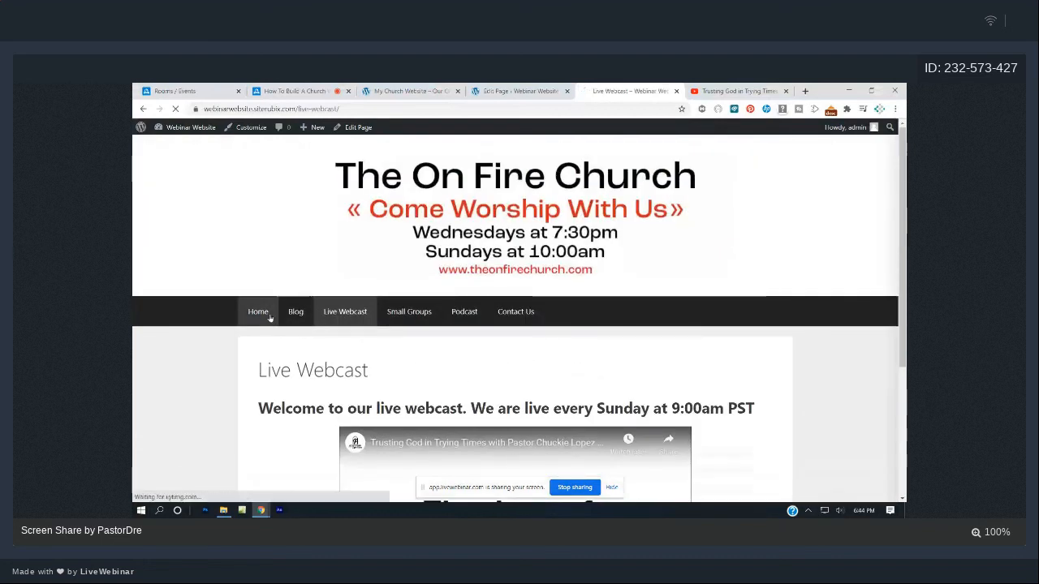
# - Browse the Webinar Website home page and its Live Webcast page
pyautogui.scroll(-2, 523, 337)
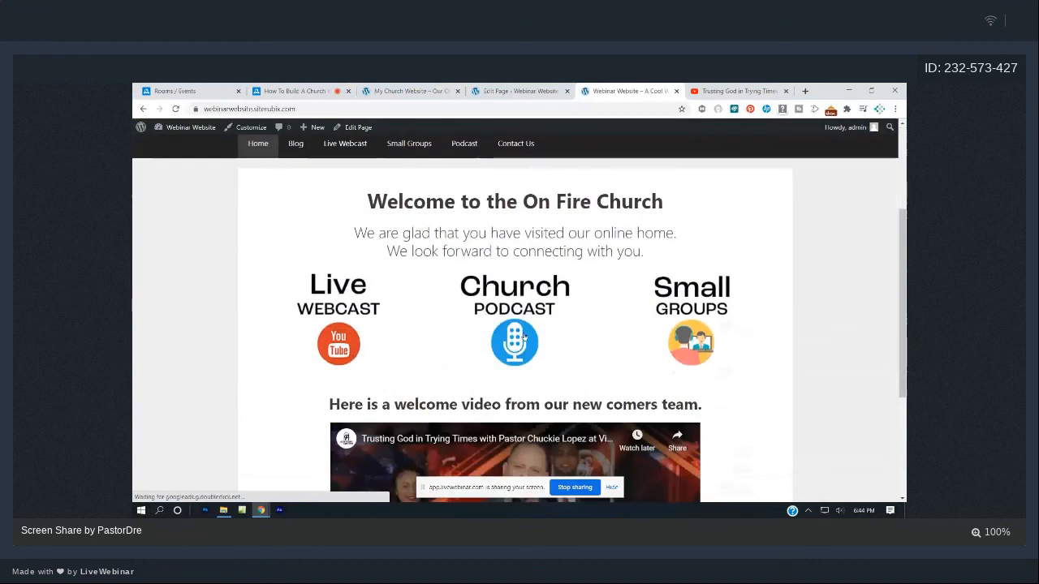
pyautogui.scroll(-3, 523, 335)
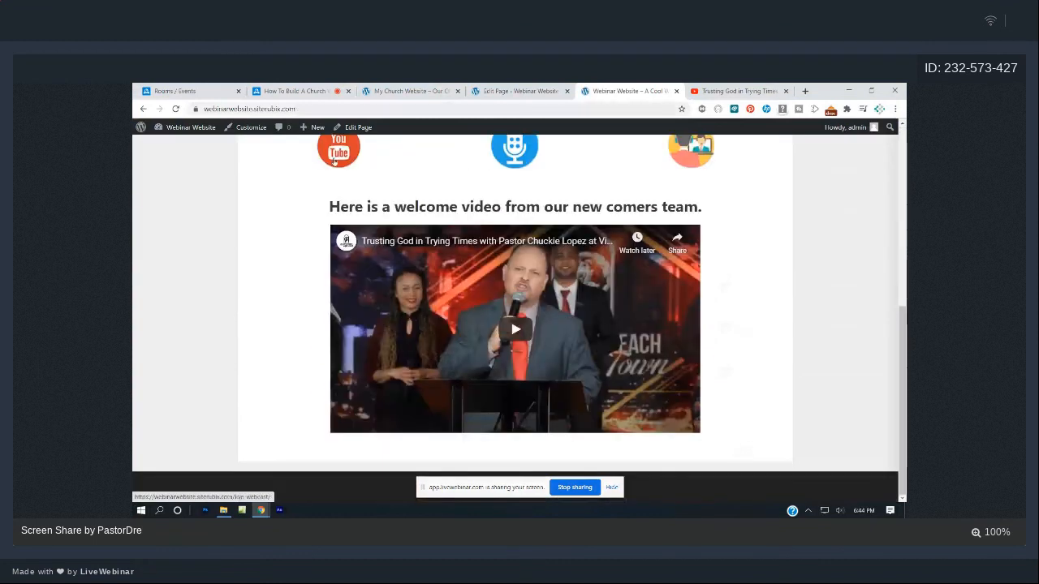
pyautogui.click(333, 162)
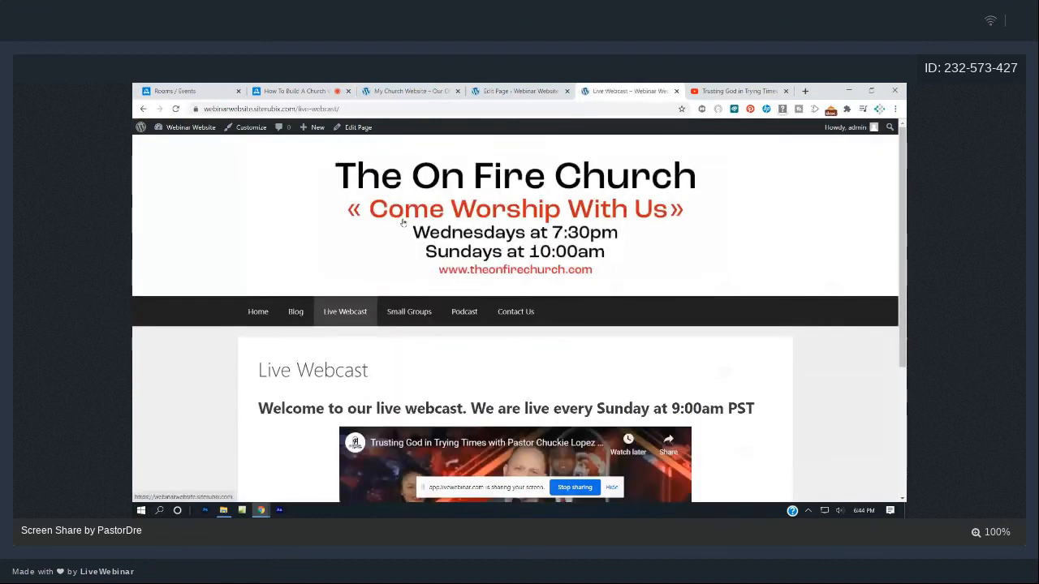
pyautogui.scroll(-3, 404, 223)
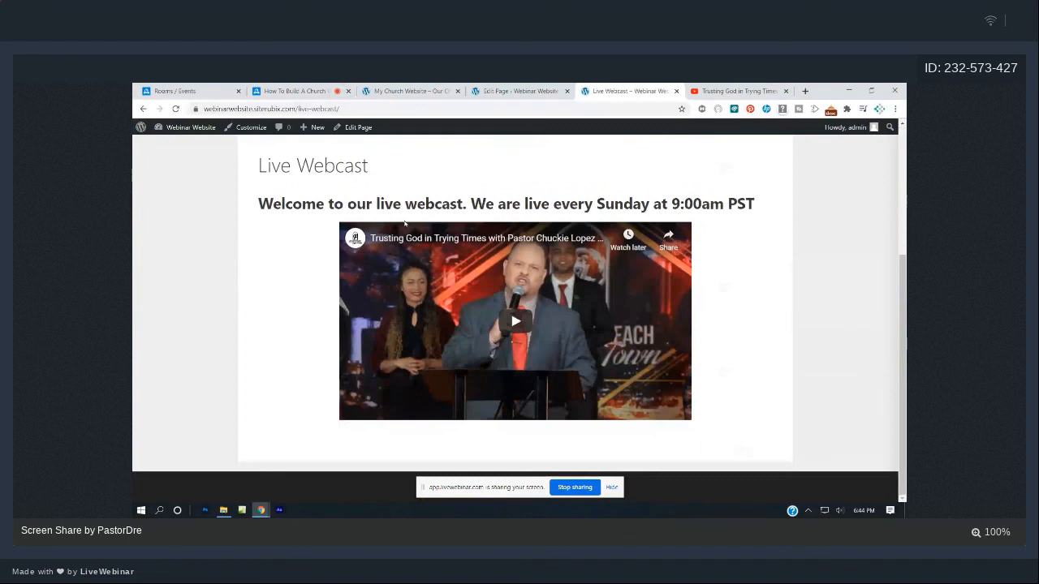
pyautogui.scroll(3, 404, 221)
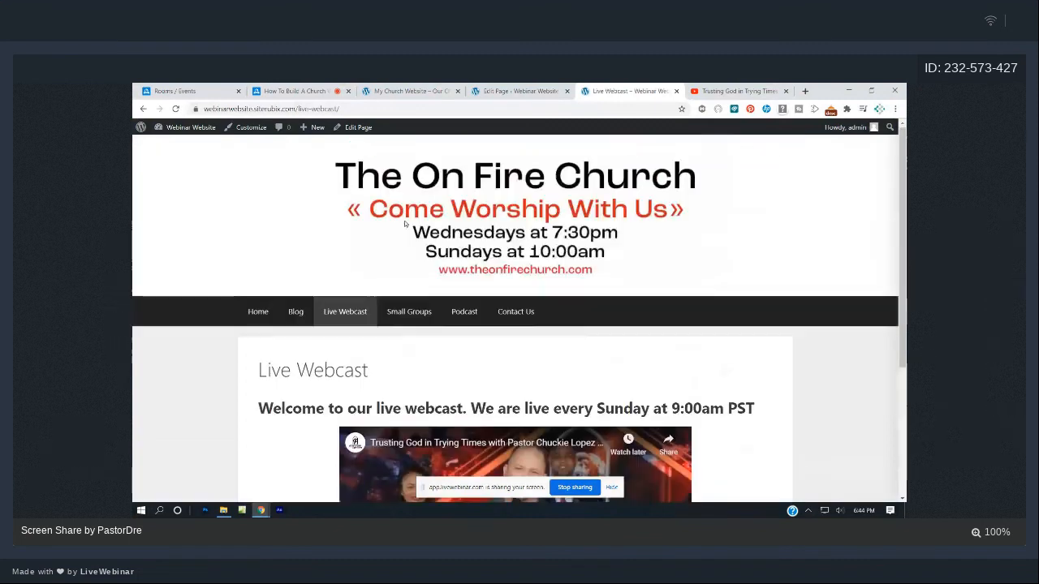
pyautogui.click(260, 322)
pyautogui.scroll(-5, 487, 324)
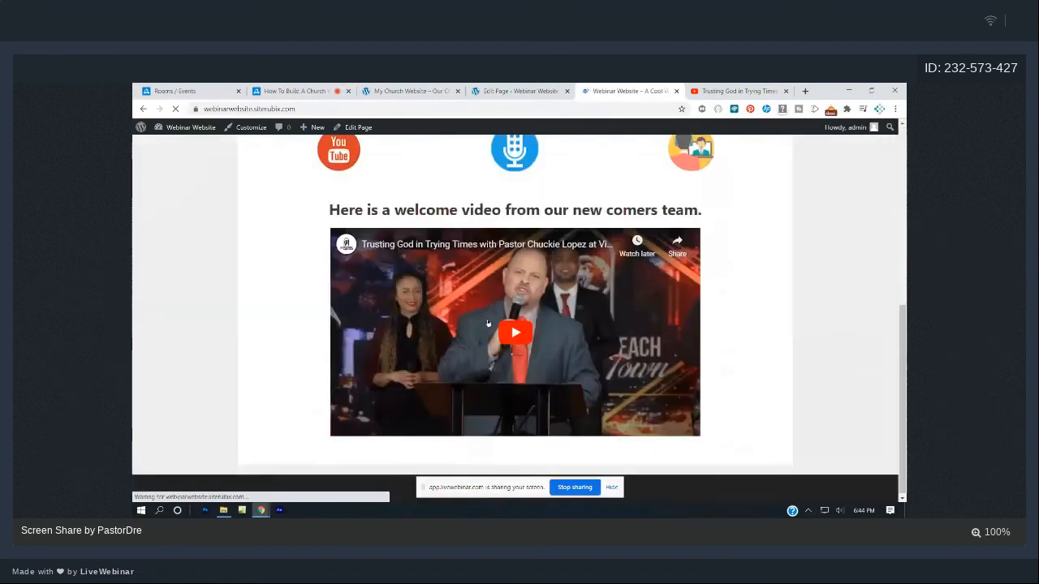
pyautogui.scroll(2, 485, 327)
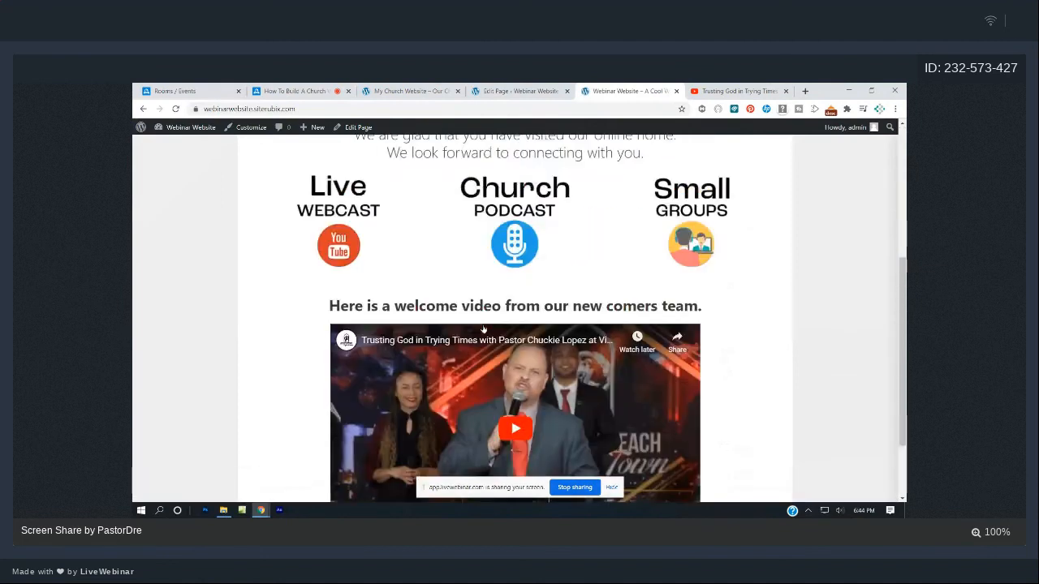
pyautogui.scroll(4, 483, 328)
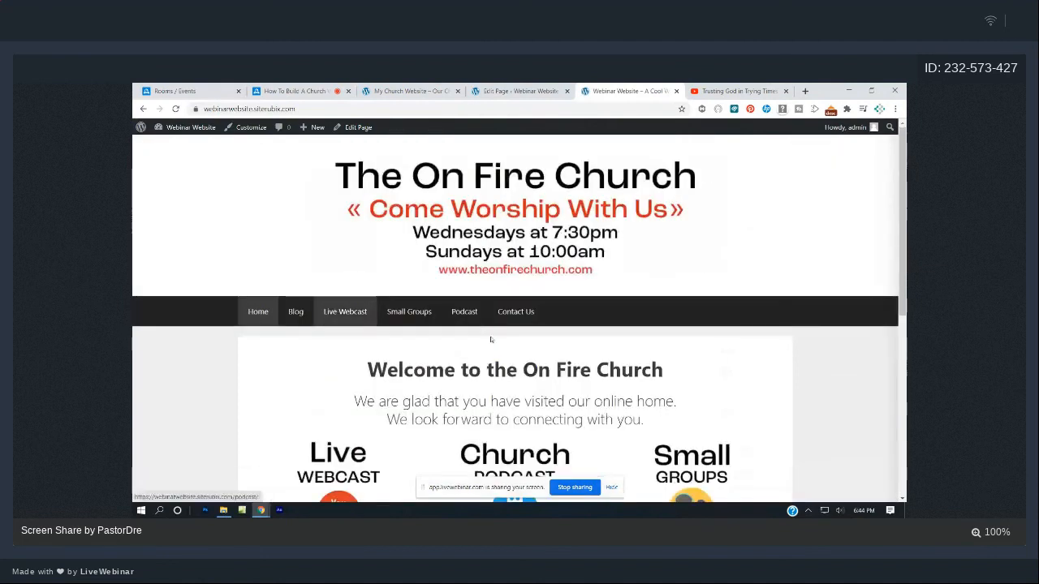
# - Compare with the My Church Website homepage, ending on it scrolled to the top
pyautogui.click(416, 90)
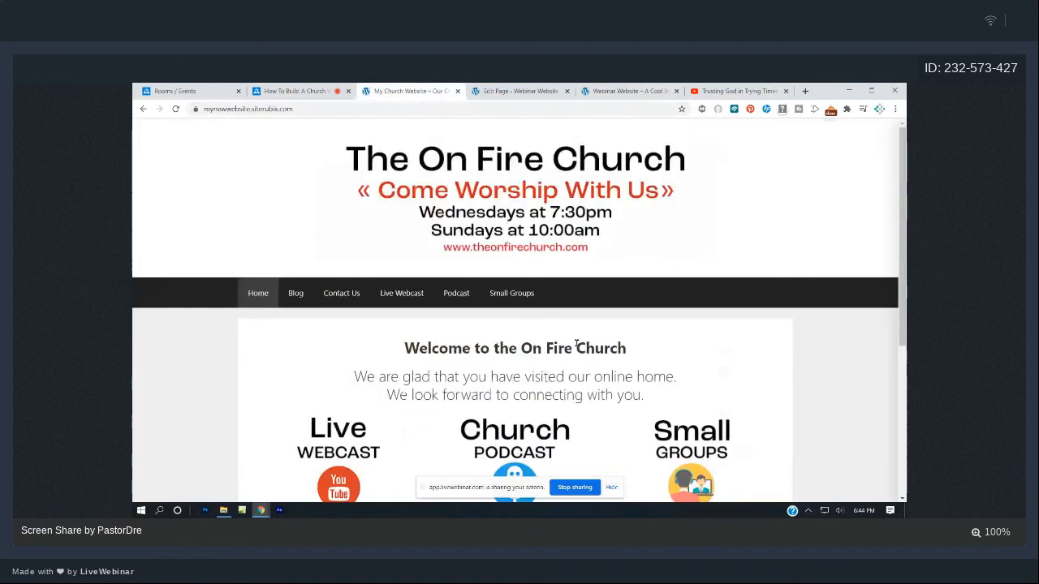
pyautogui.scroll(-1, 576, 343)
pyautogui.scroll(-2, 576, 343)
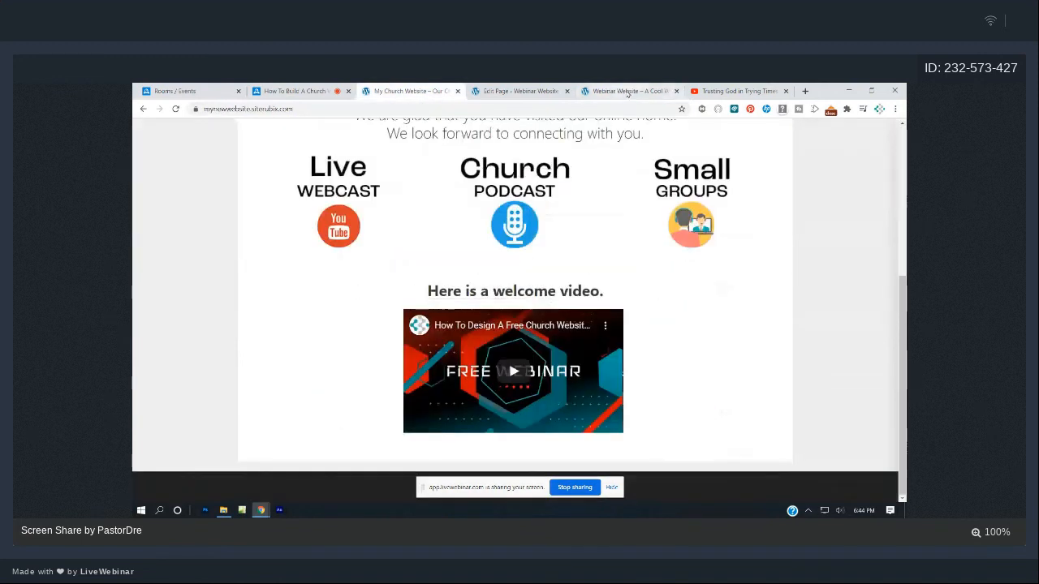
pyautogui.click(628, 91)
pyautogui.scroll(-3, 569, 353)
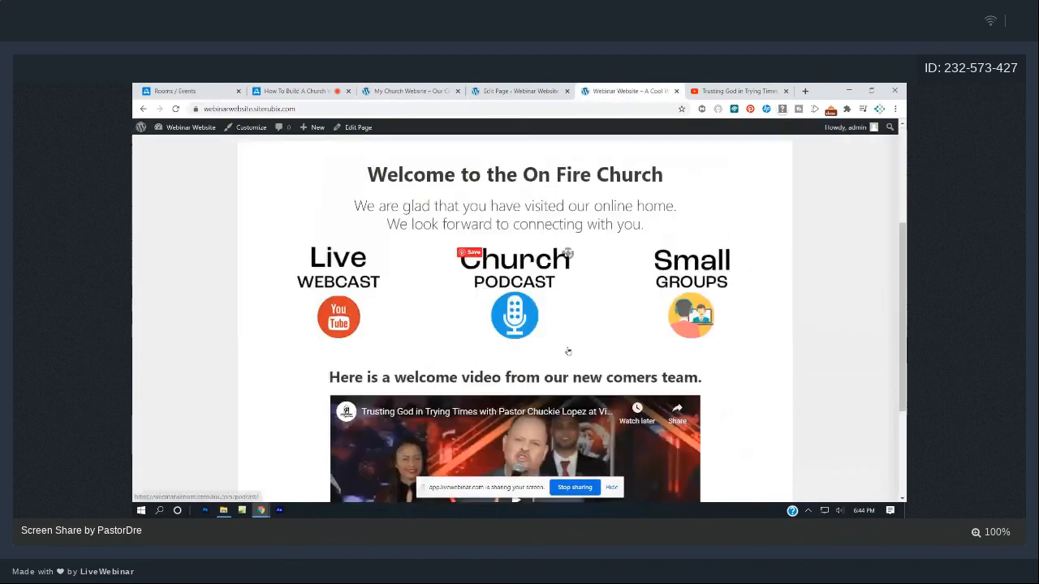
pyautogui.scroll(4, 560, 346)
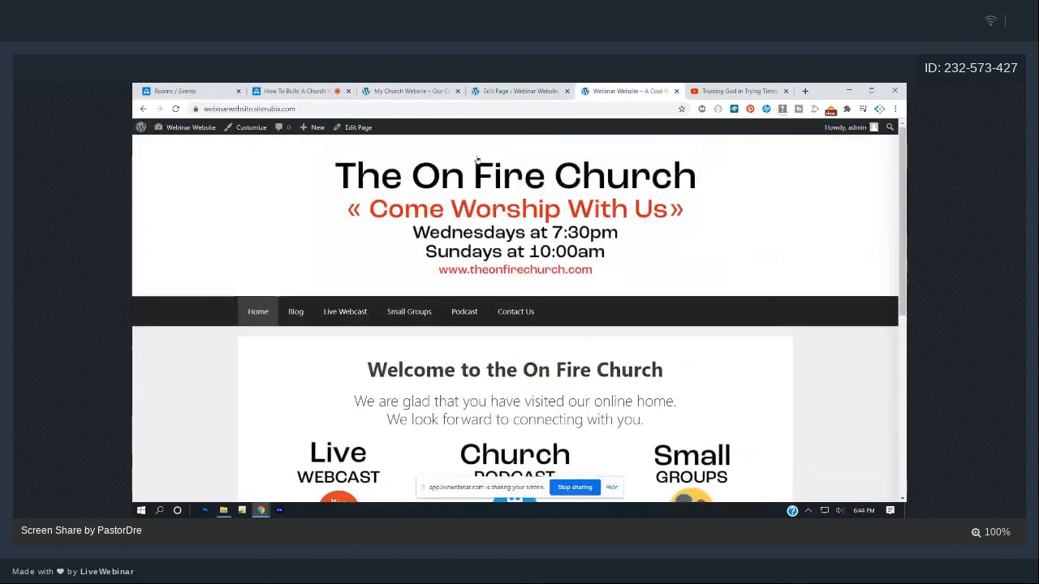
pyautogui.hotkey('ctrl', 'shift', 'Tab')
pyautogui.hotkey('ctrl', 'shift', 'Tab')
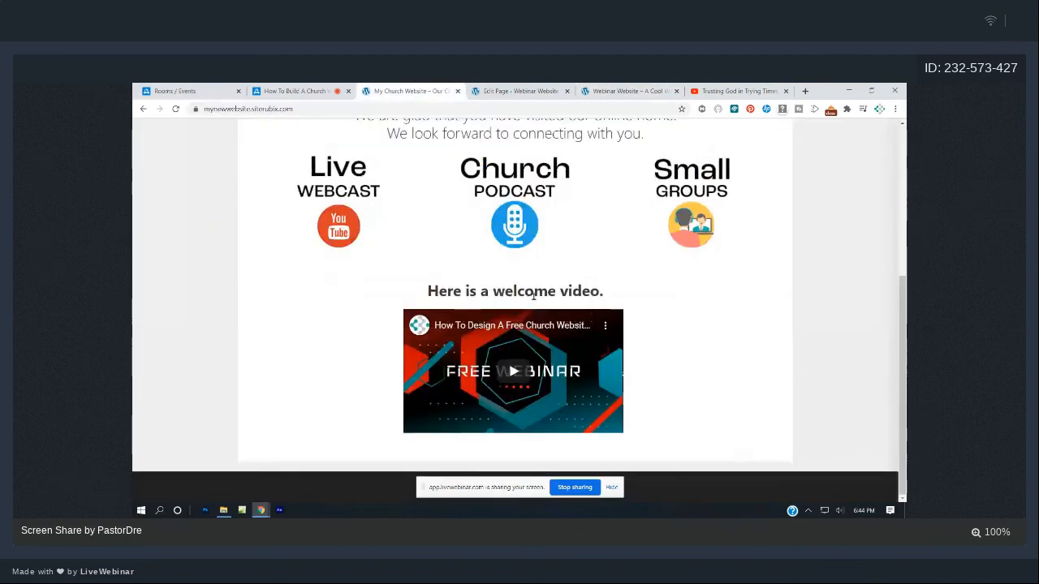
pyautogui.scroll(3, 533, 295)
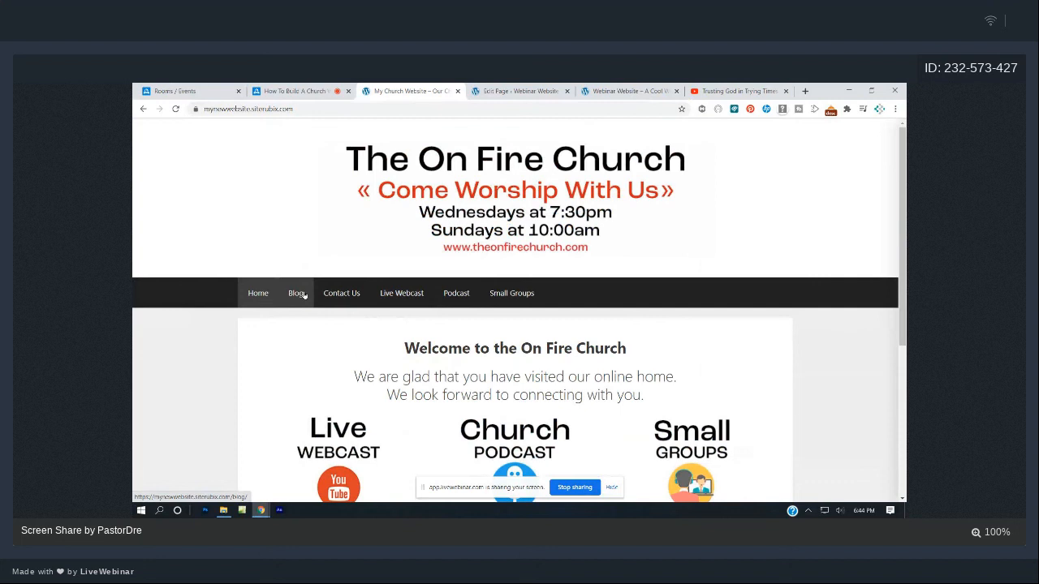
# - Go back to the Webinar Website admin and open Settings > Reading
pyautogui.click(496, 92)
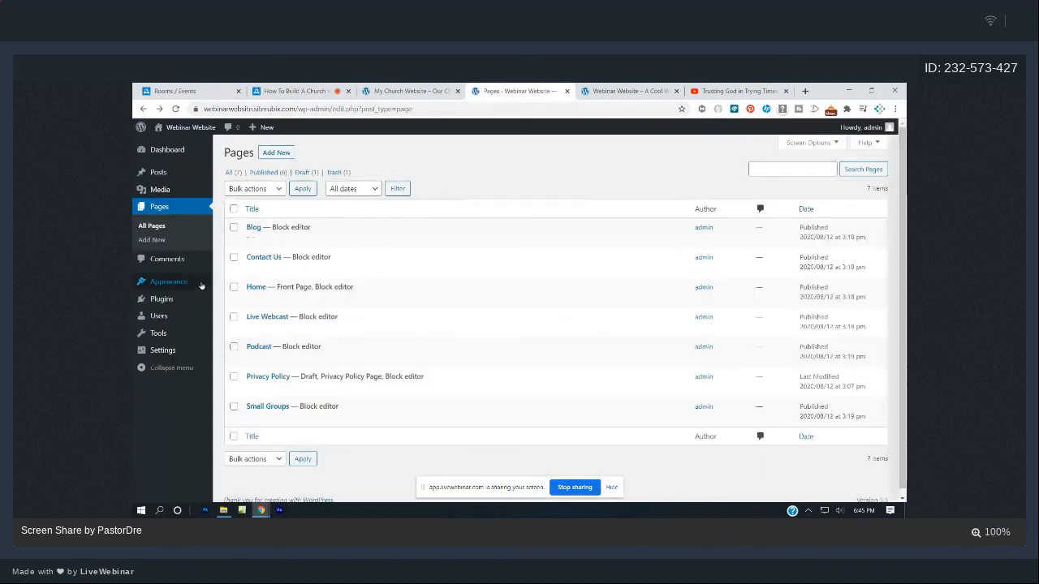
pyautogui.moveTo(198, 288)
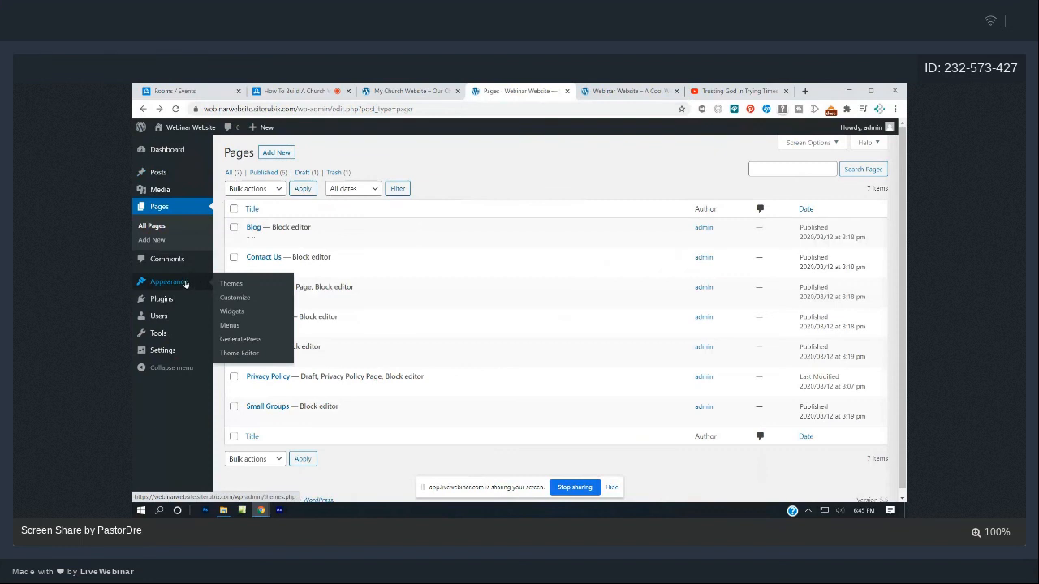
pyautogui.moveTo(174, 355)
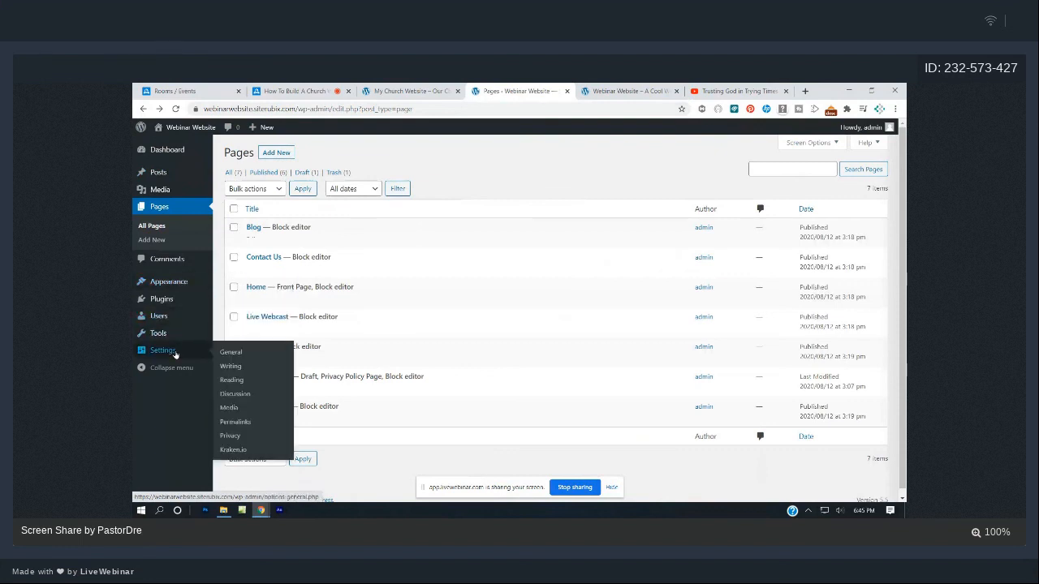
pyautogui.click(232, 380)
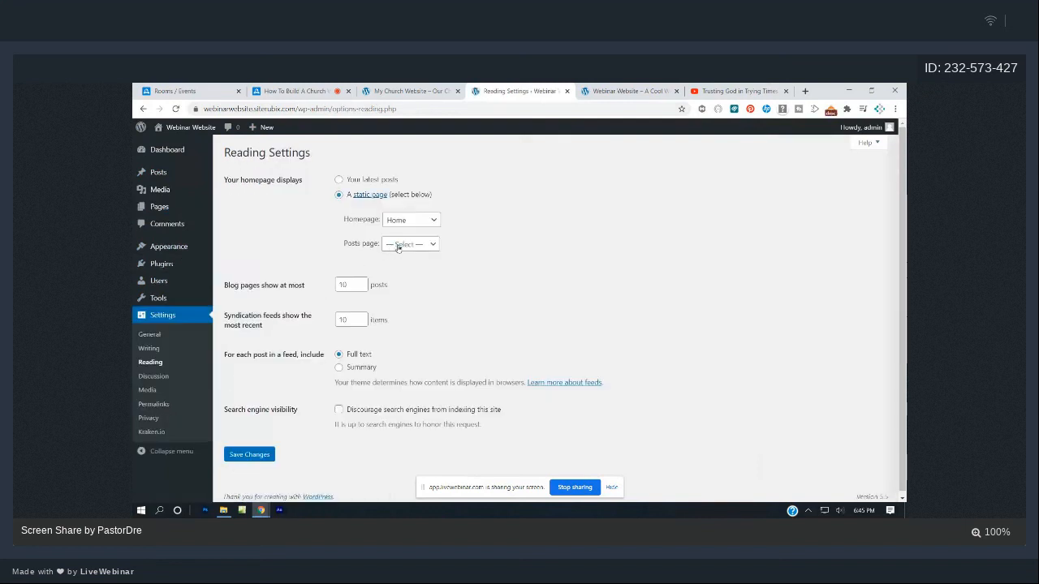
# - Set the posts page to Blog and save the Reading settings
pyautogui.click(398, 244)
pyautogui.click(399, 277)
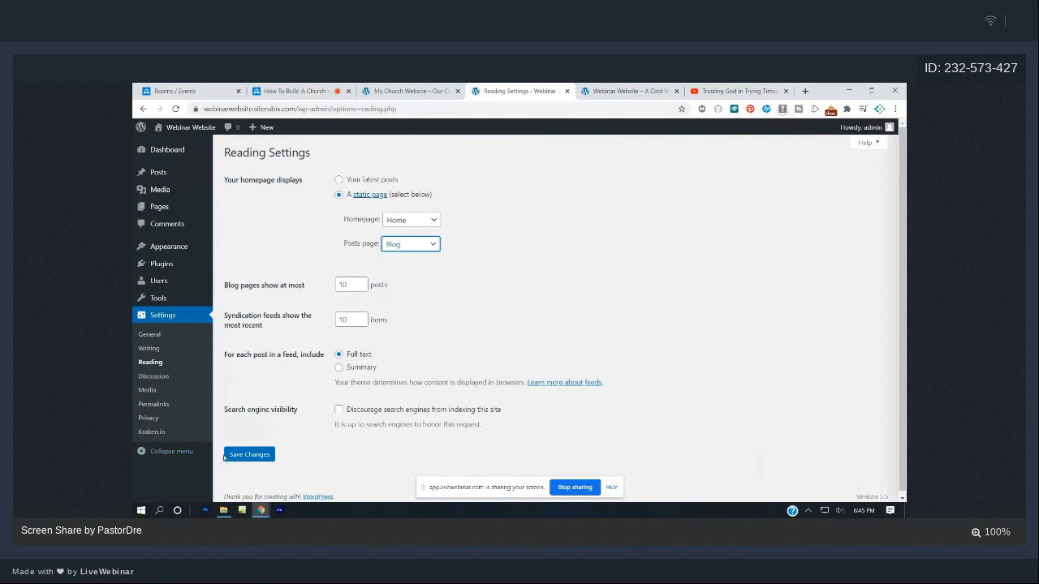
pyautogui.click(227, 457)
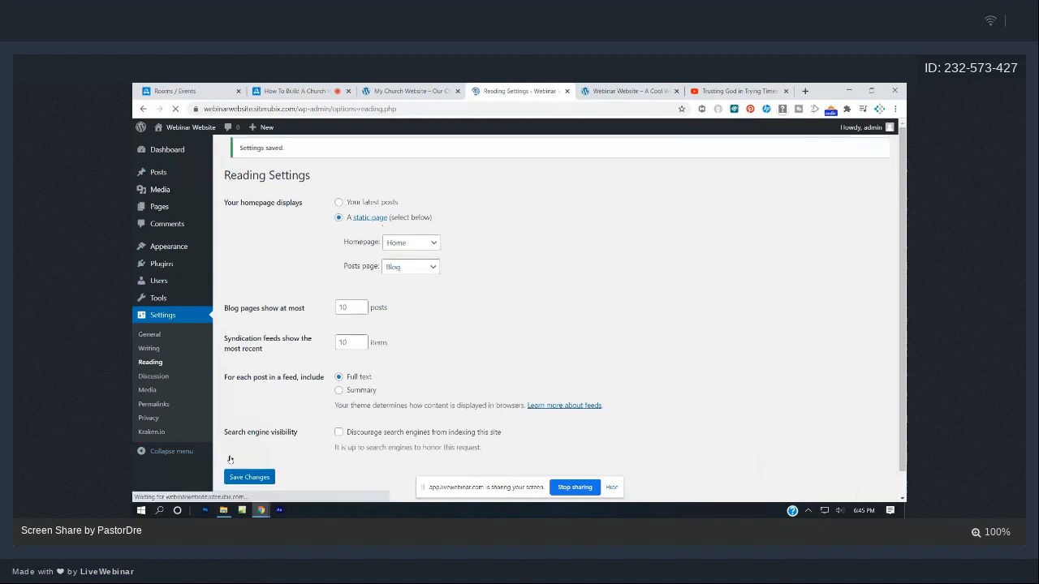
# - Reload the live site and check the Blog page lists the Hello world post
pyautogui.click(654, 90)
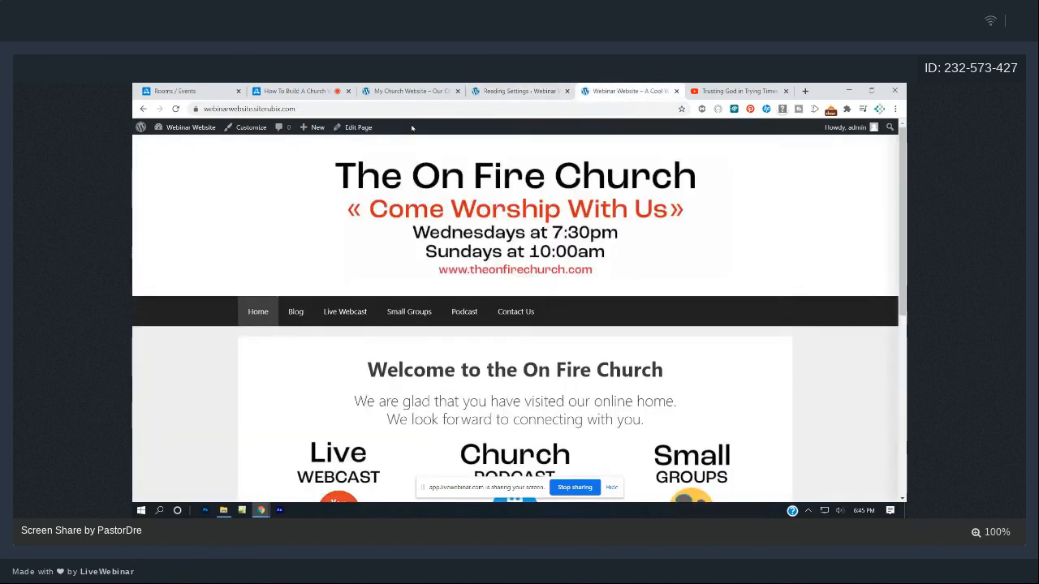
pyautogui.click(176, 109)
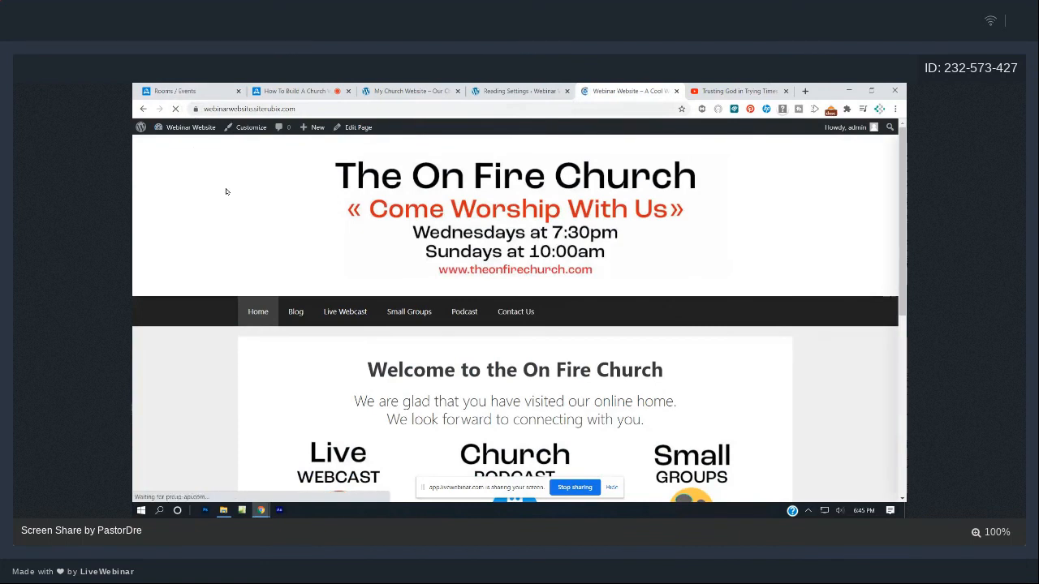
pyautogui.scroll(-1, 236, 187)
pyautogui.click(295, 227)
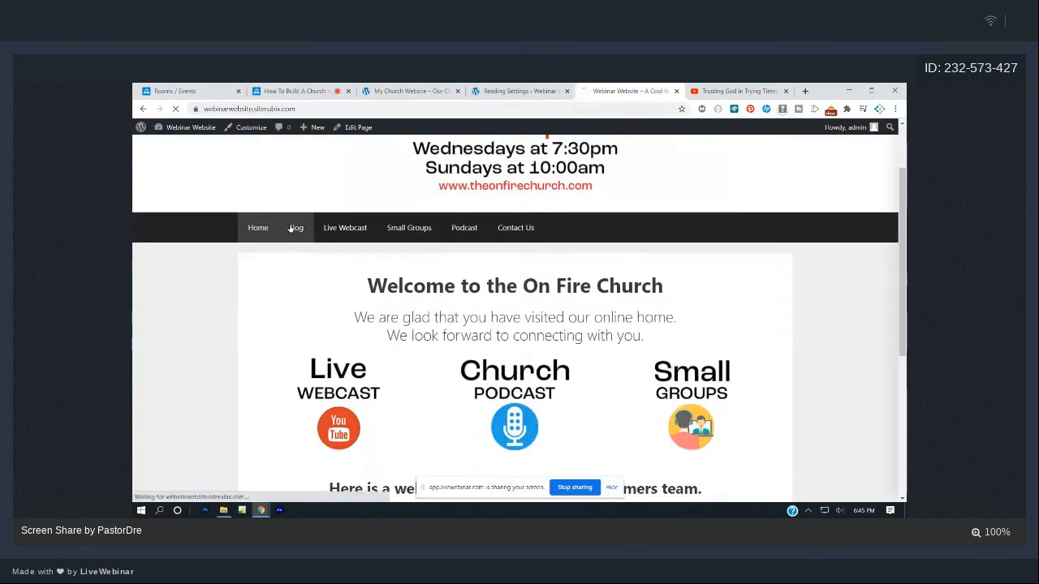
pyautogui.scroll(-2, 517, 236)
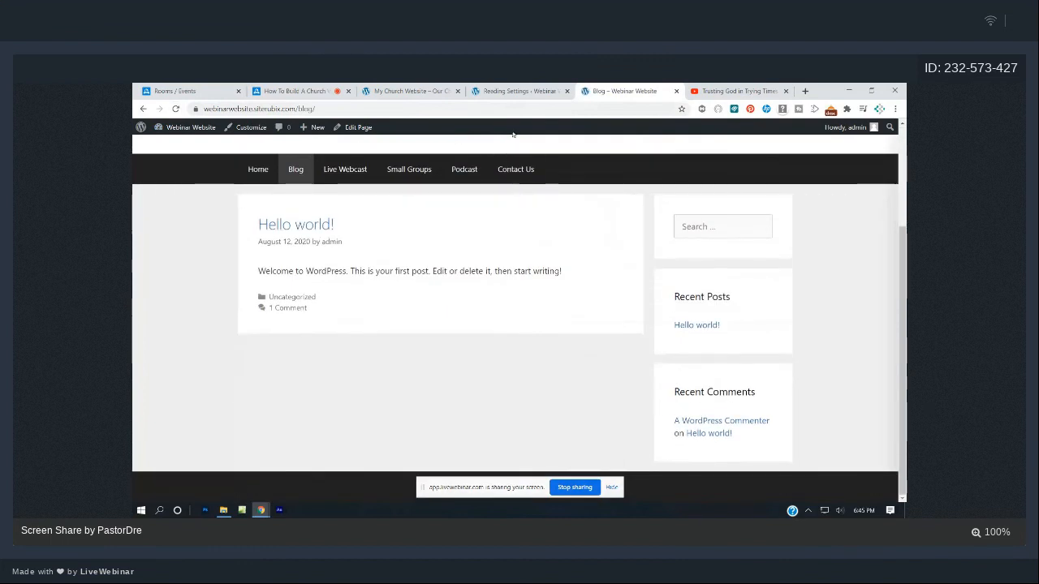
pyautogui.click(532, 89)
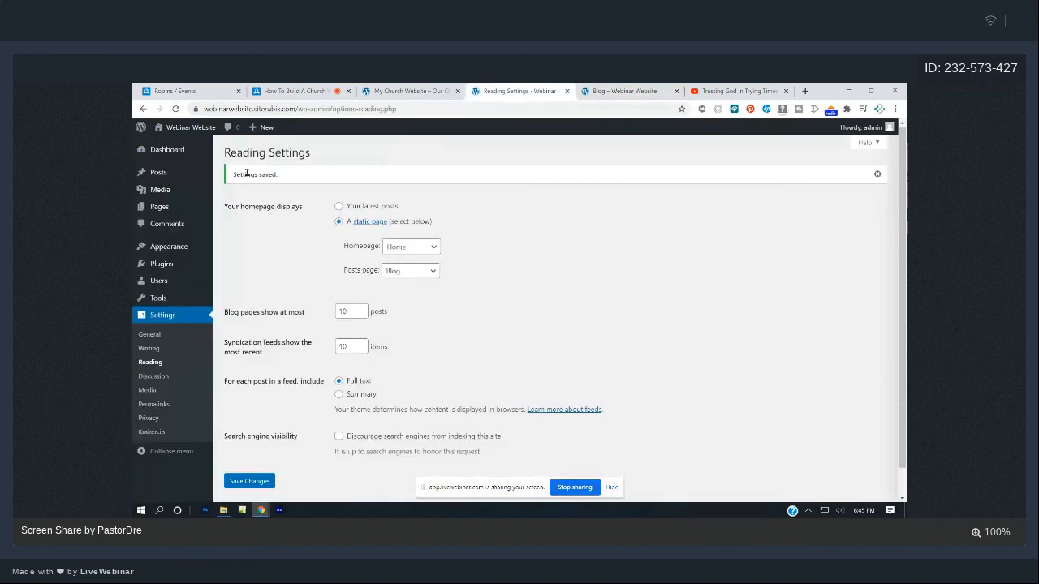
# - Start a new blog post titled 'The On Fire Missionary'
pyautogui.click(177, 153)
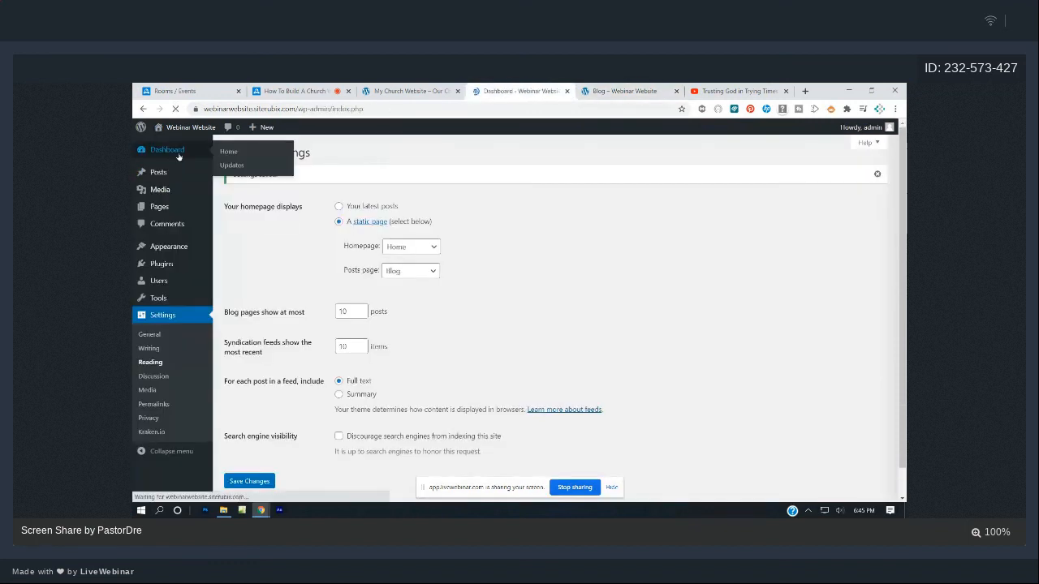
pyautogui.click(155, 207)
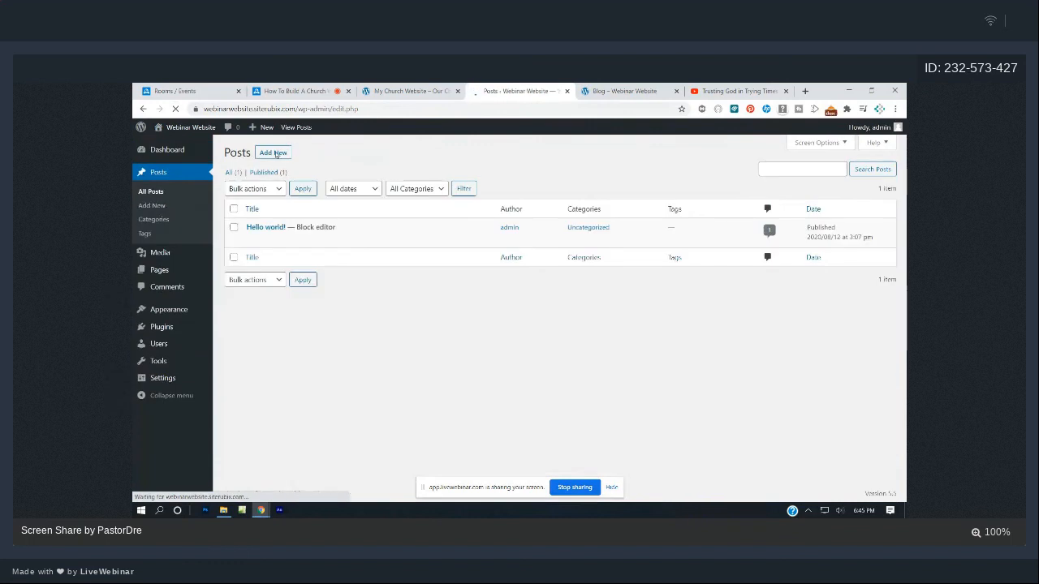
pyautogui.click(274, 153)
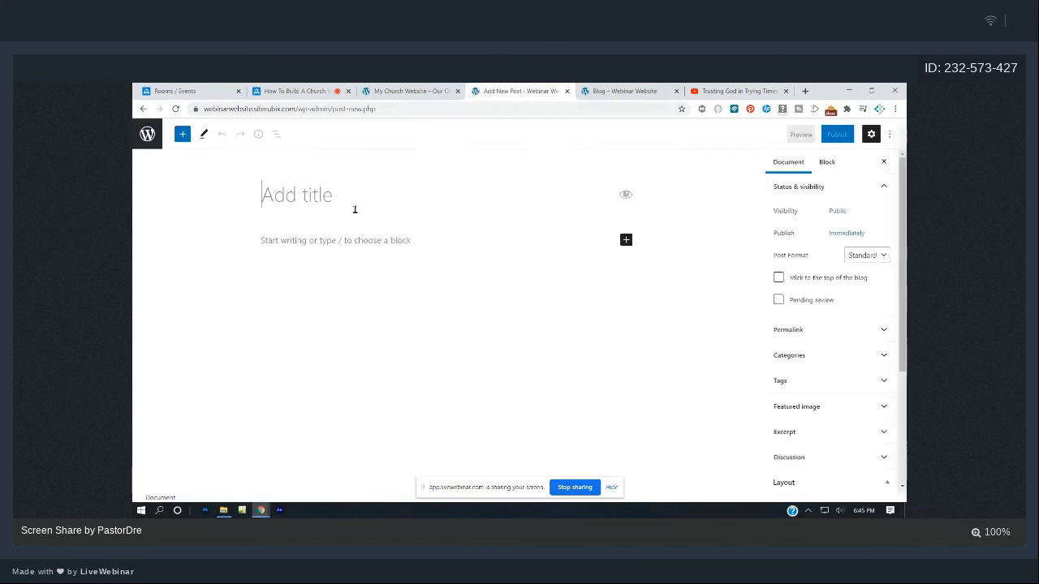
pyautogui.write('The On')
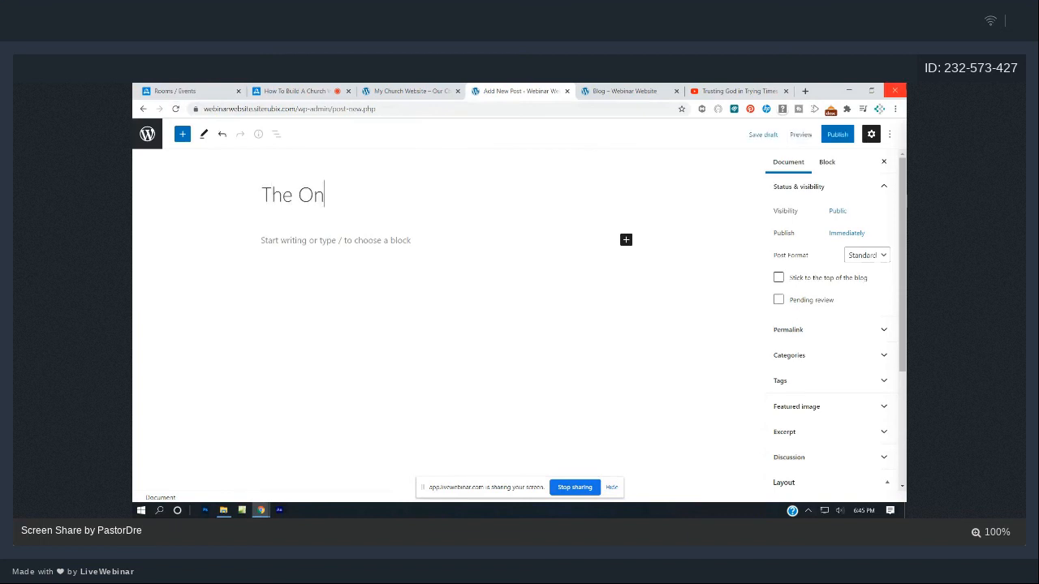
pyautogui.write(' Fire Missionary')
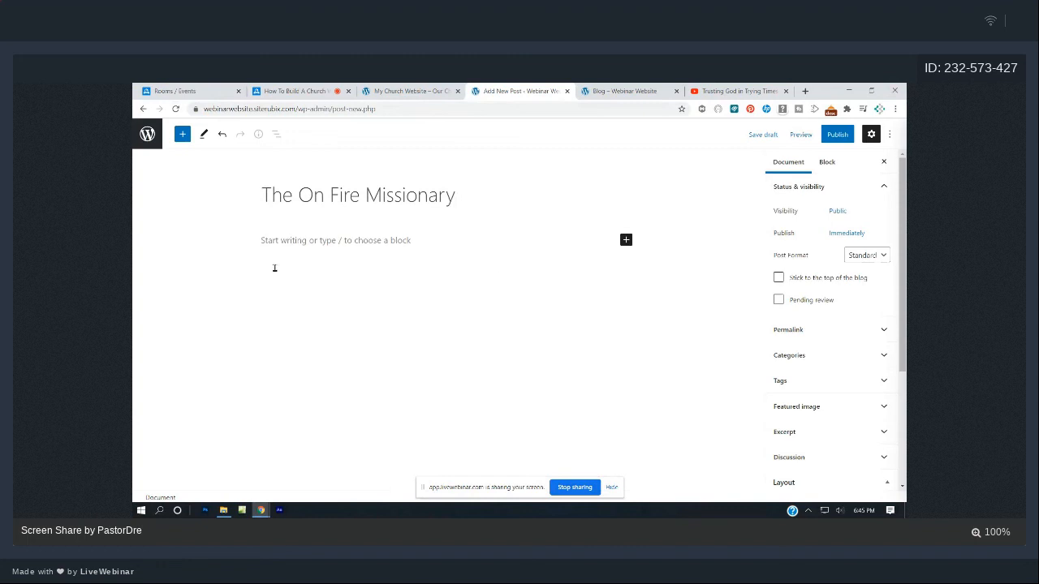
# - Write the body 'Hi everyone here is a powerful testimony' and publish the post
pyautogui.click(398, 237)
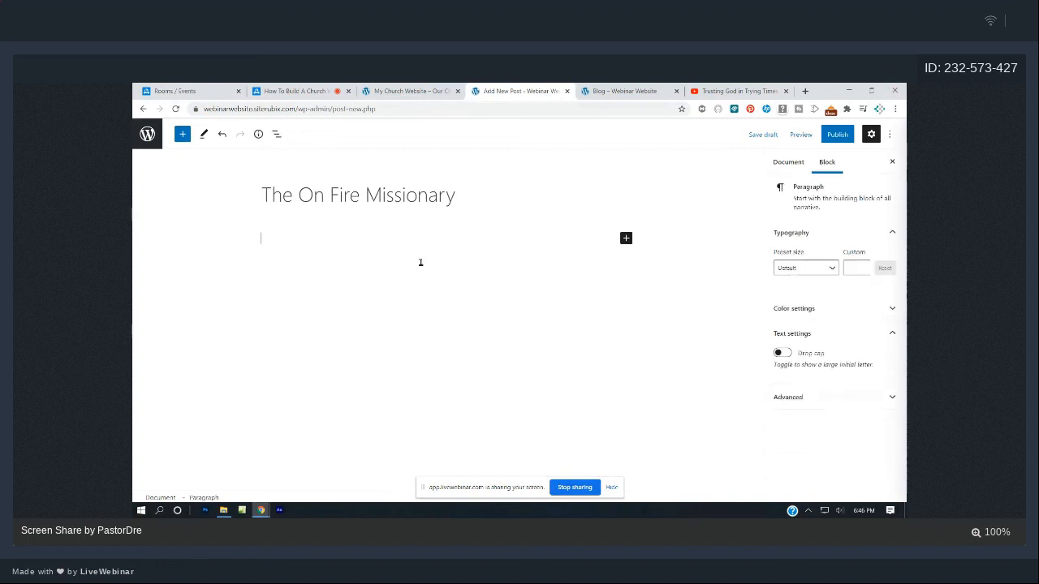
pyautogui.write('Hi everyone here ')
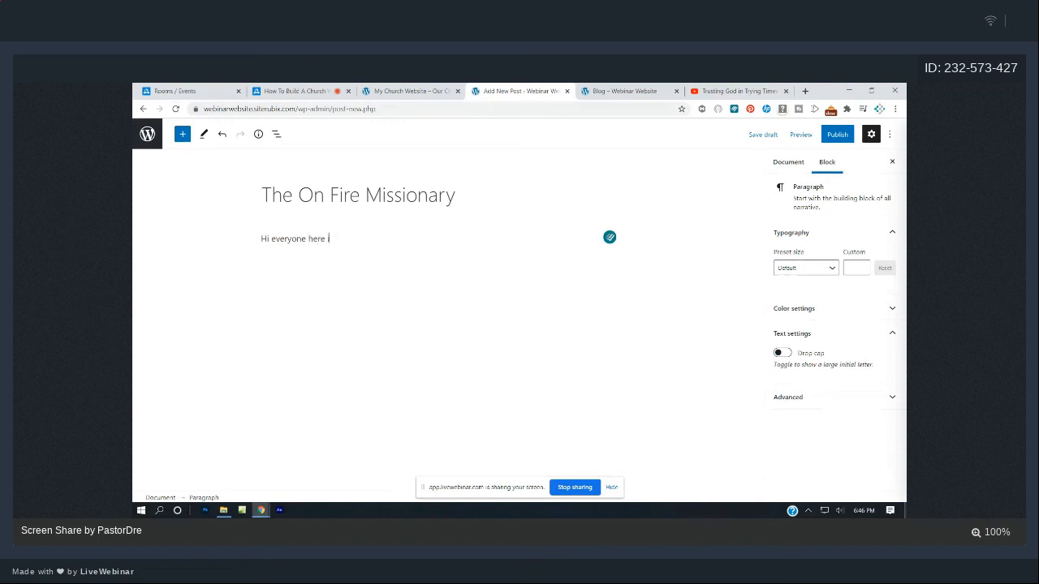
pyautogui.write('is a powerful testioim')
pyautogui.press('BackSpace')
pyautogui.write('mony.')
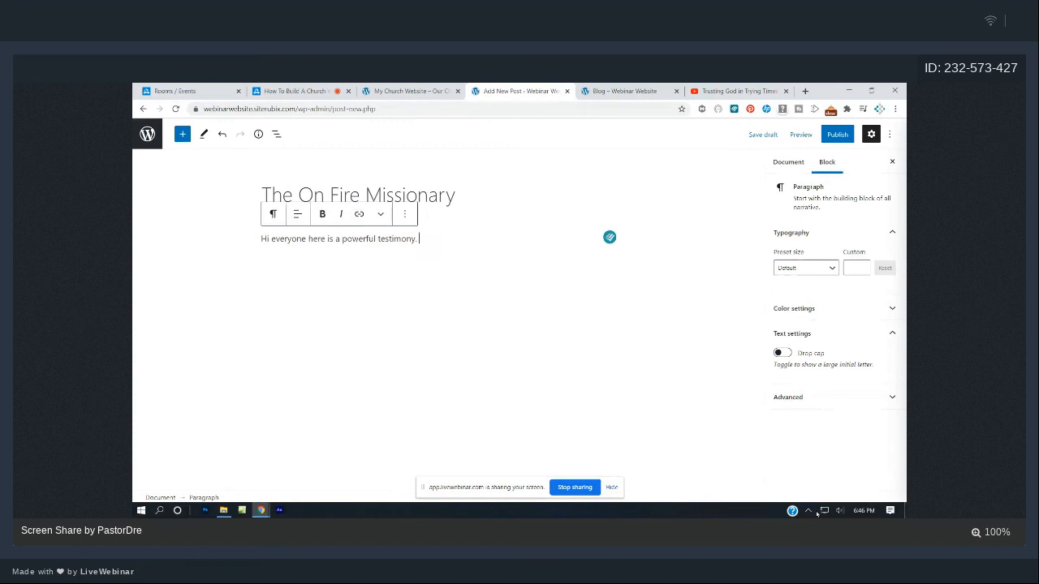
pyautogui.click(837, 135)
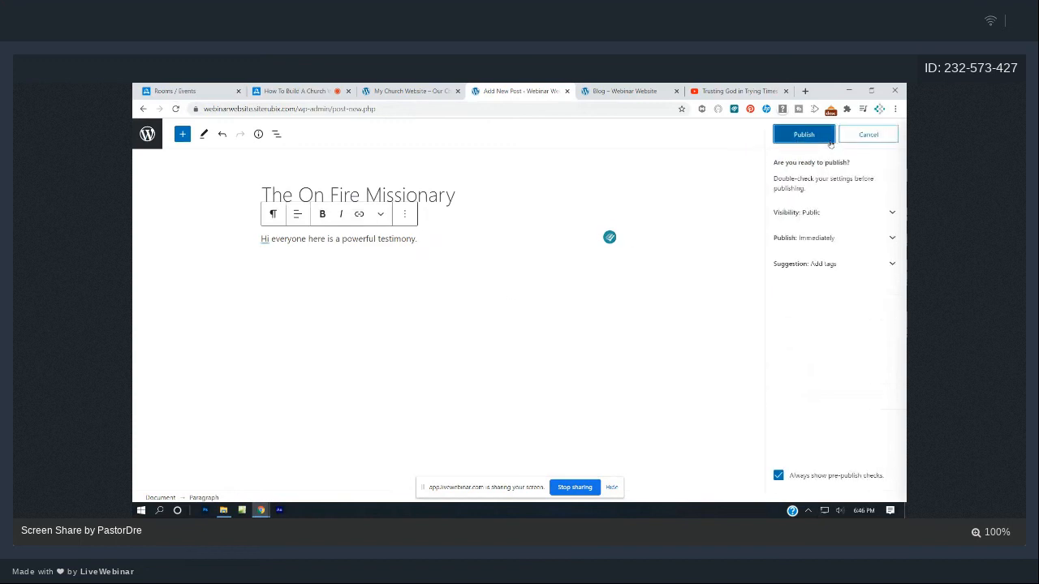
pyautogui.click(817, 136)
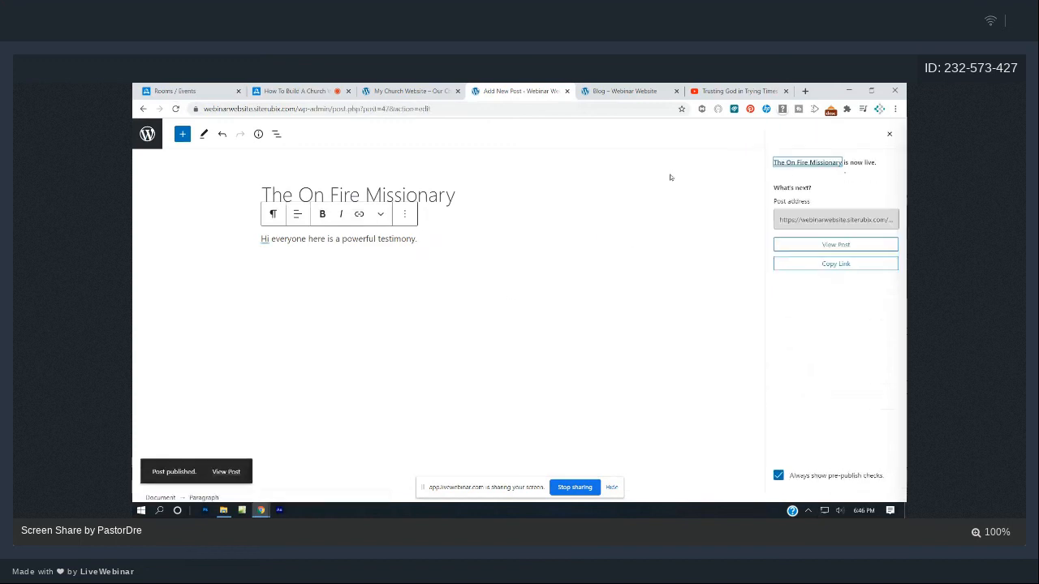
# - Check the new post on the live Blog, then trash the default 'Hello world!' post
pyautogui.click(615, 90)
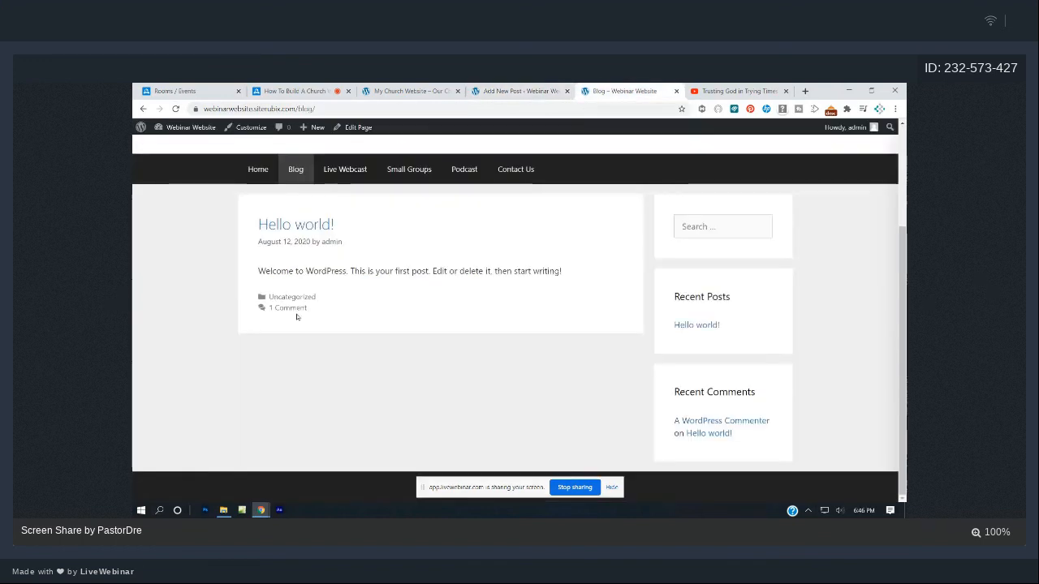
pyautogui.click(175, 110)
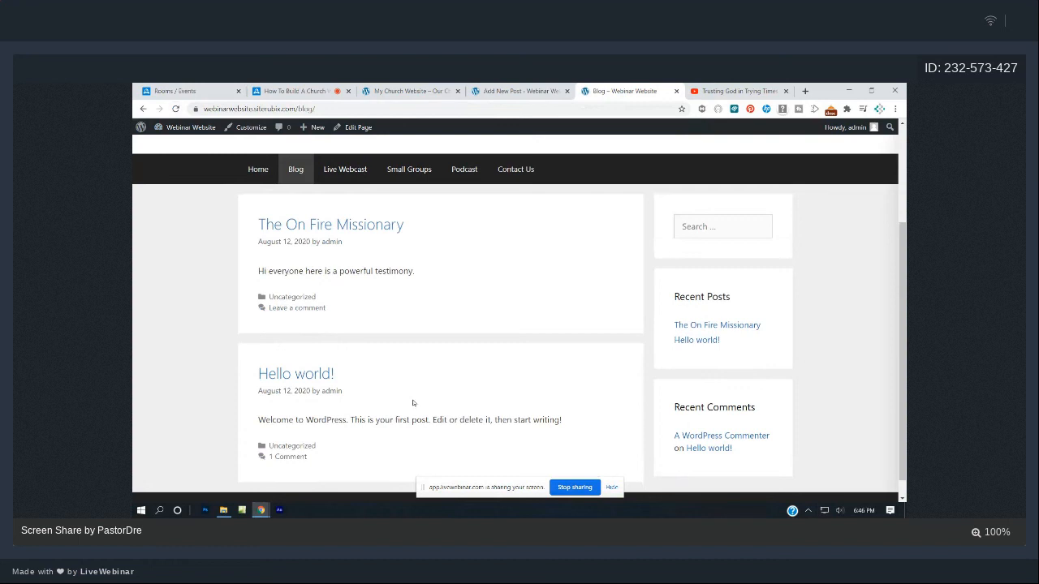
pyautogui.click(507, 91)
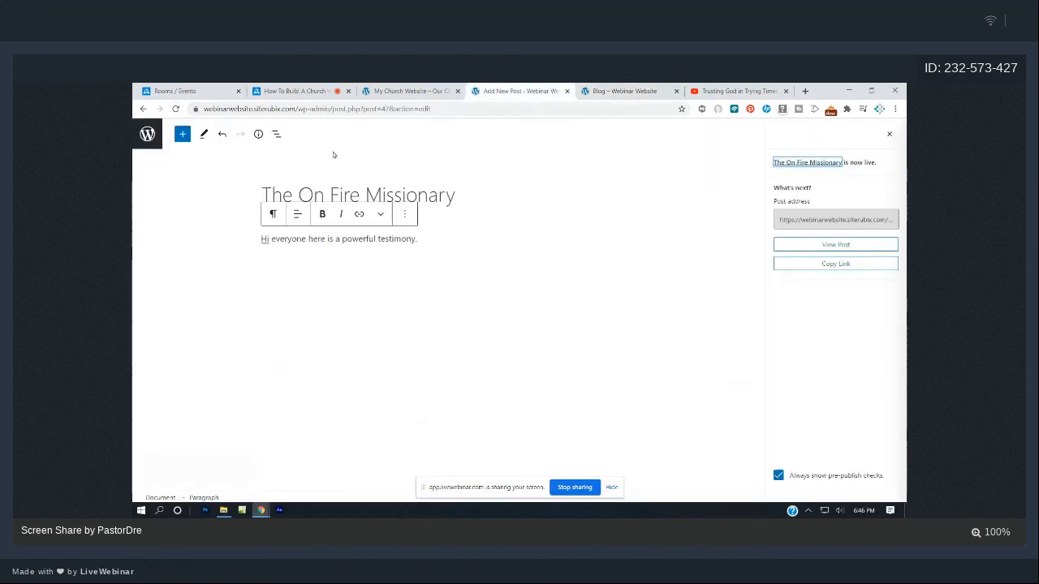
pyautogui.click(154, 131)
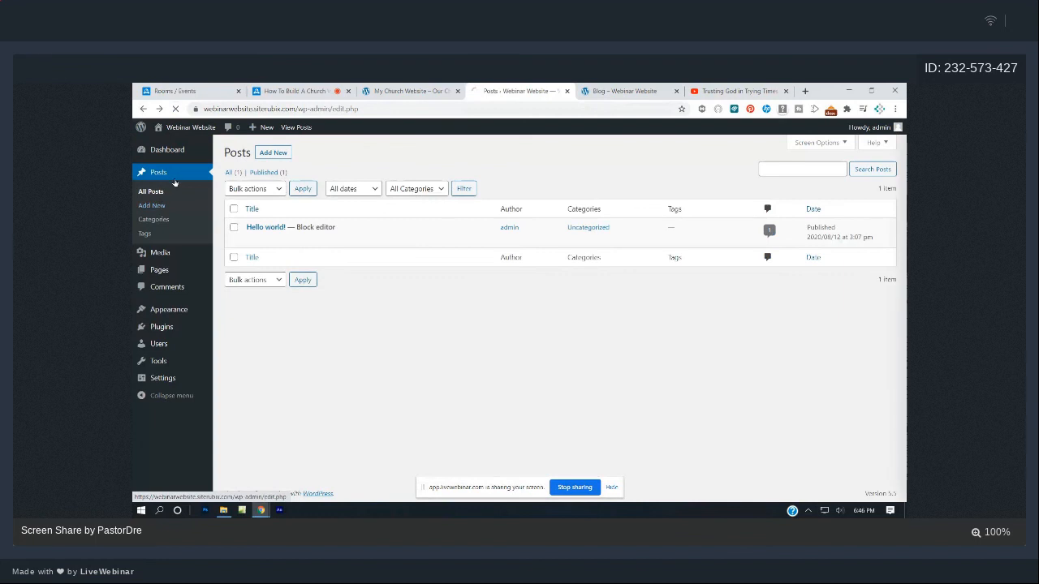
pyautogui.moveTo(251, 259)
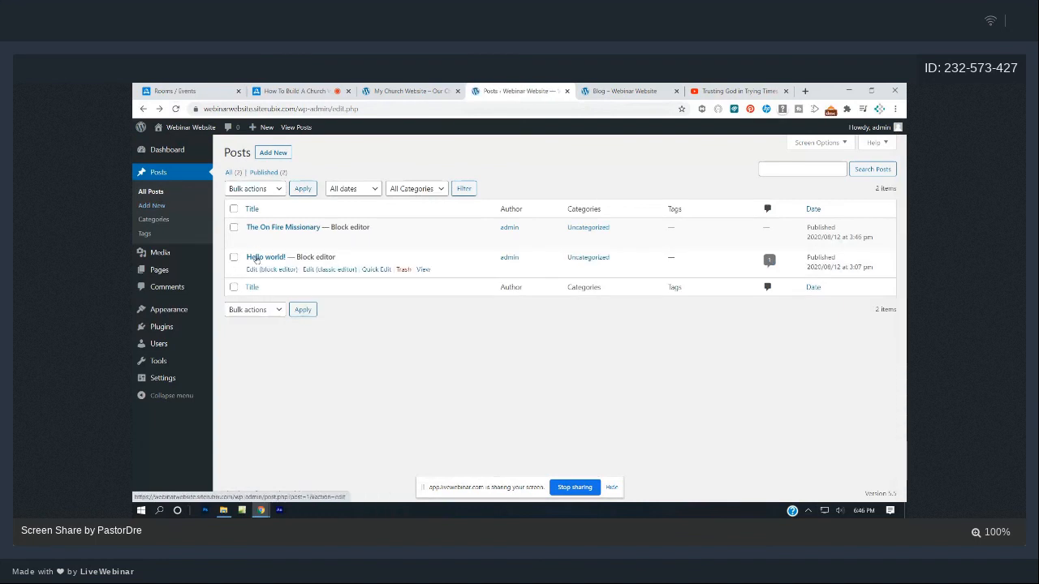
pyautogui.click(403, 271)
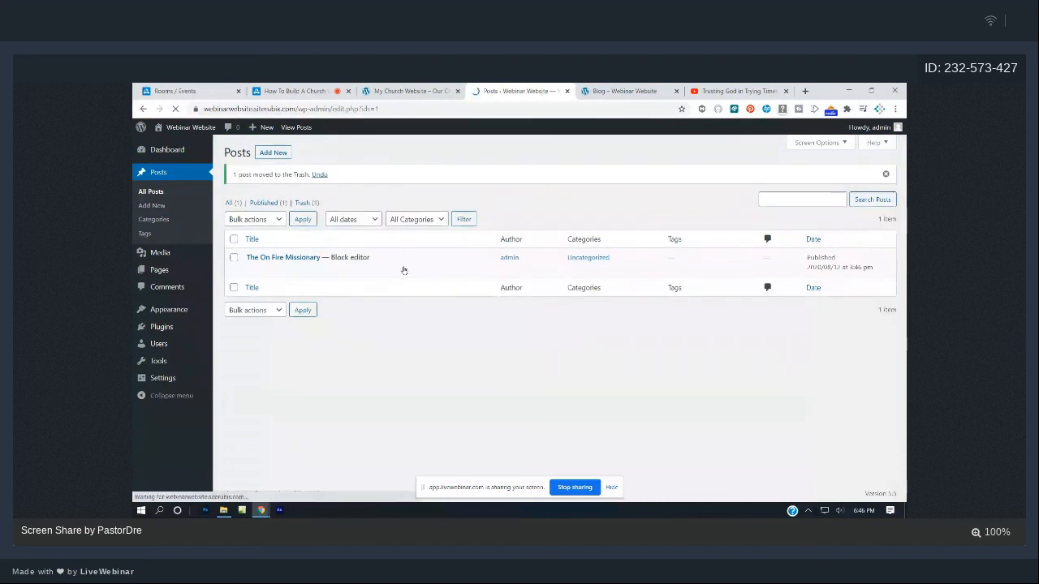
pyautogui.click(633, 91)
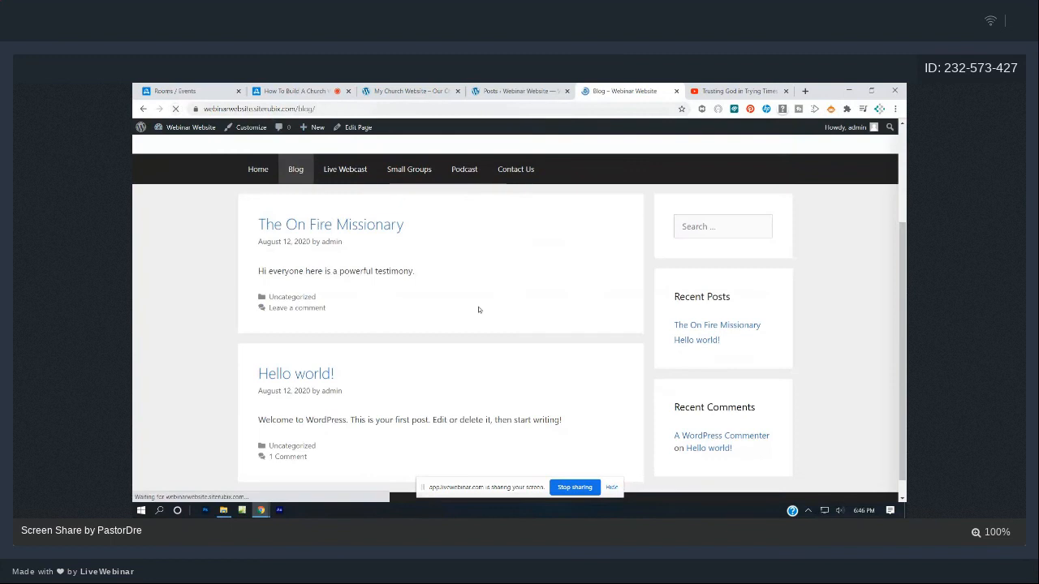
pyautogui.scroll(-3, 503, 307)
pyautogui.scroll(3, 502, 307)
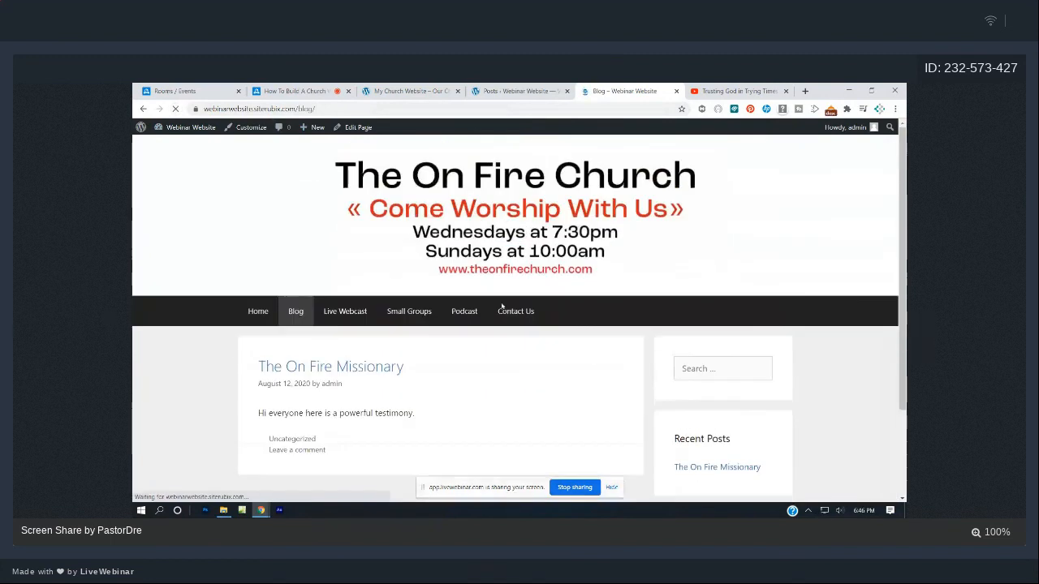
pyautogui.scroll(-3, 502, 307)
pyautogui.scroll(3, 501, 307)
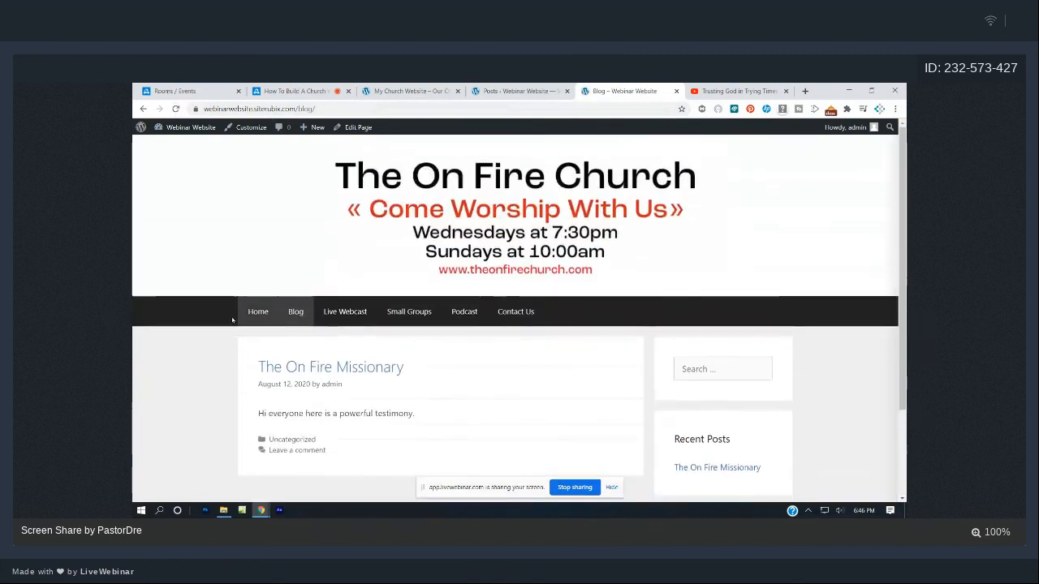
pyautogui.click(256, 312)
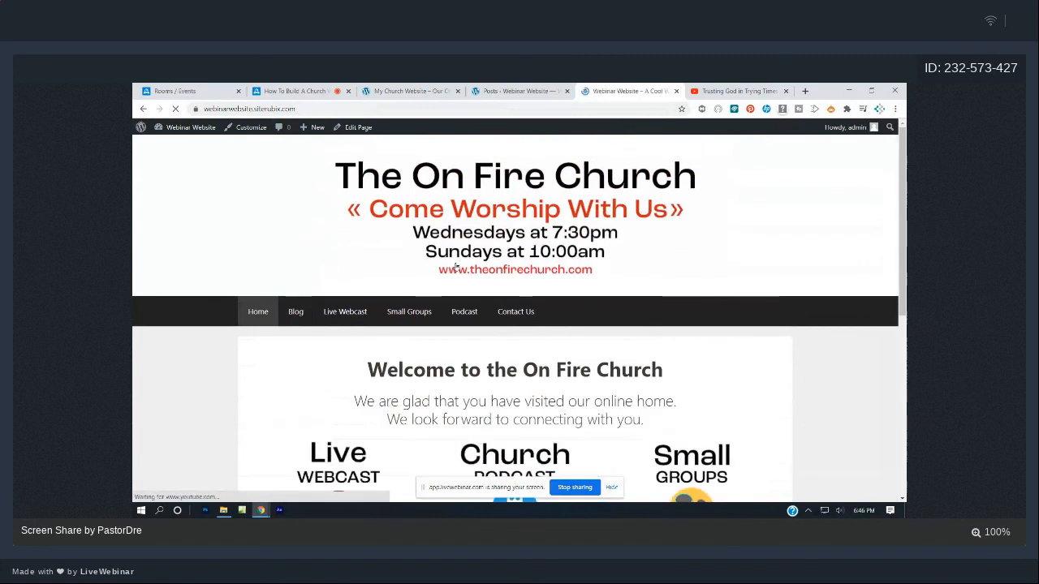
pyautogui.scroll(-3, 457, 266)
pyautogui.scroll(-3, 459, 266)
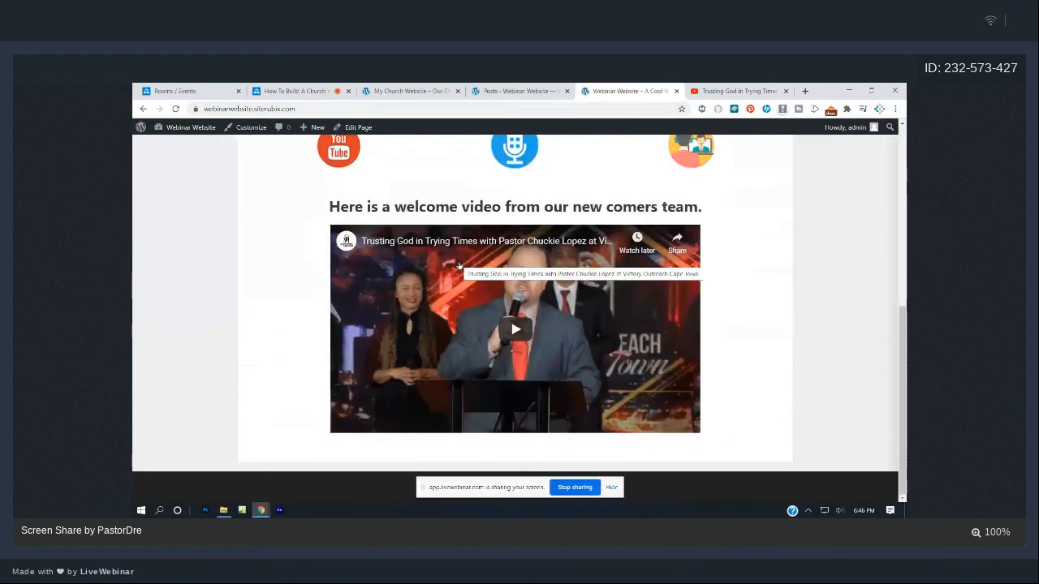
pyautogui.scroll(8, 458, 265)
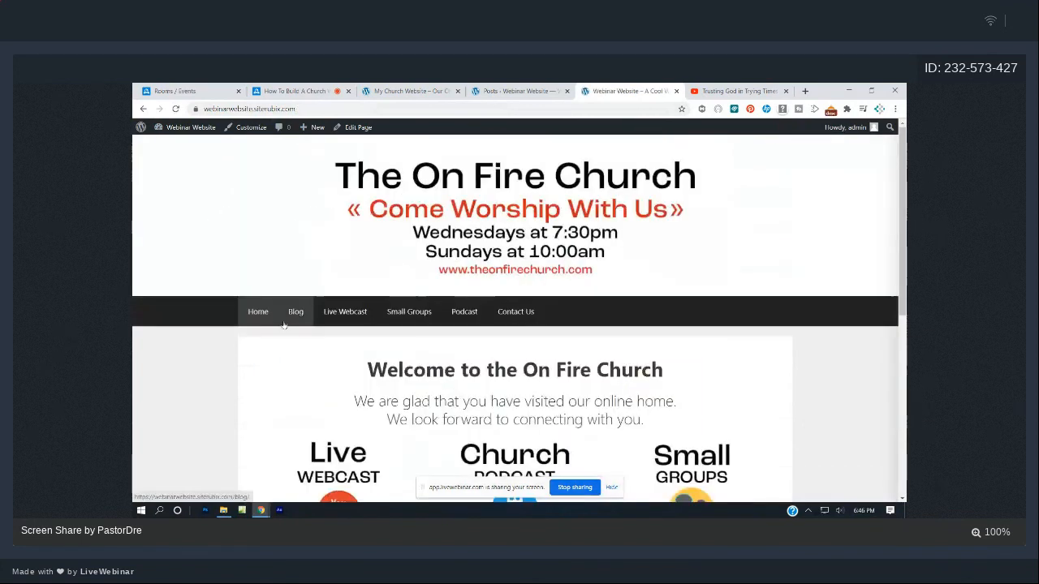
pyautogui.click(286, 322)
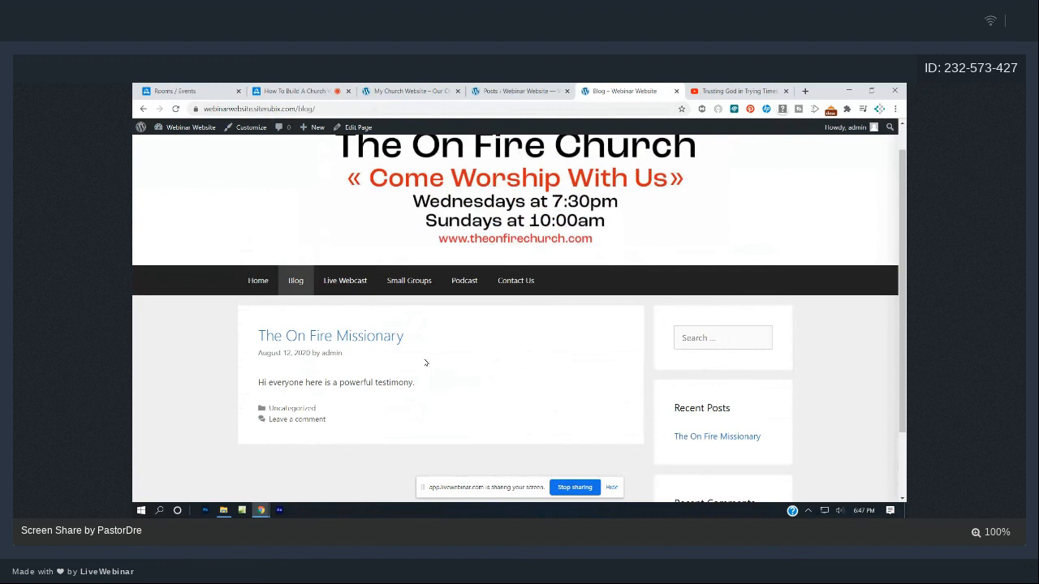
pyautogui.click(256, 281)
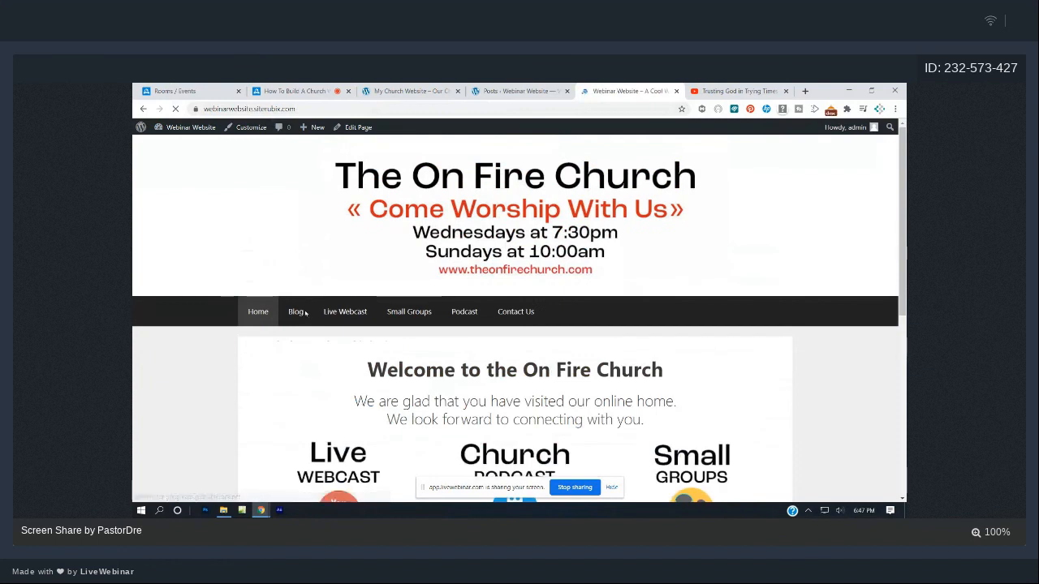
pyautogui.click(296, 312)
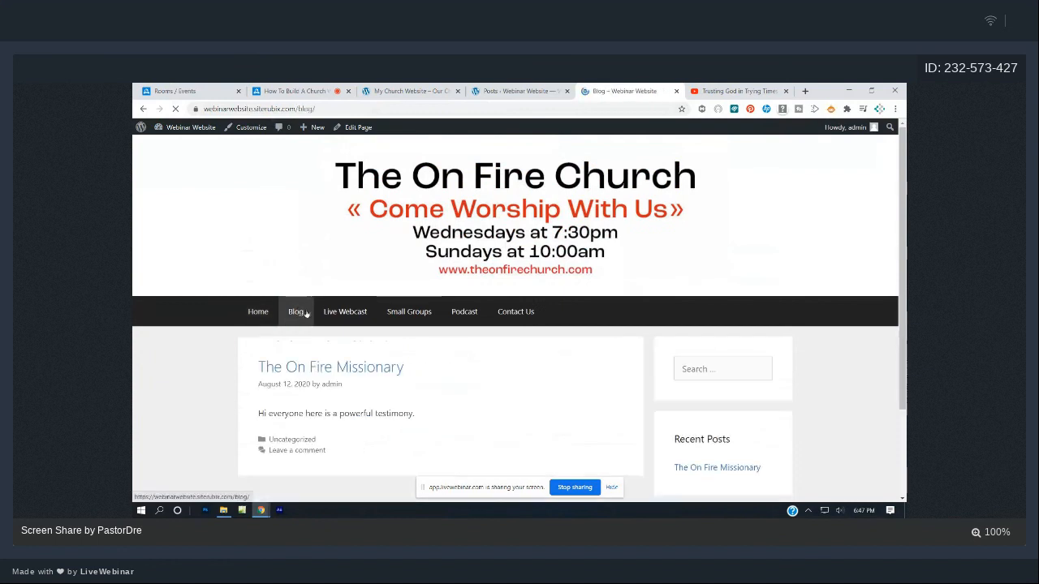
pyautogui.click(345, 312)
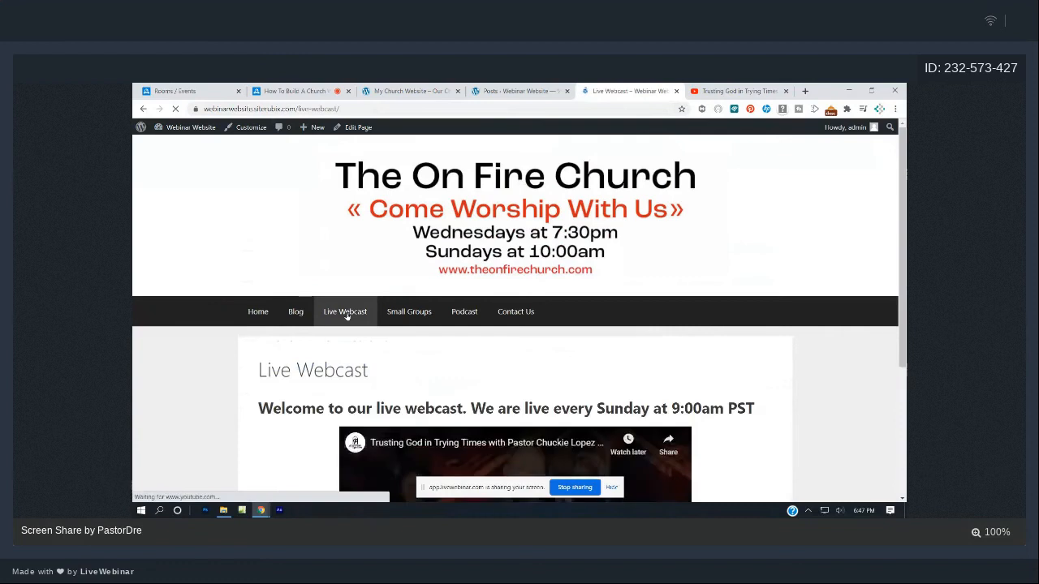
pyautogui.scroll(-2, 346, 317)
pyautogui.scroll(2, 458, 334)
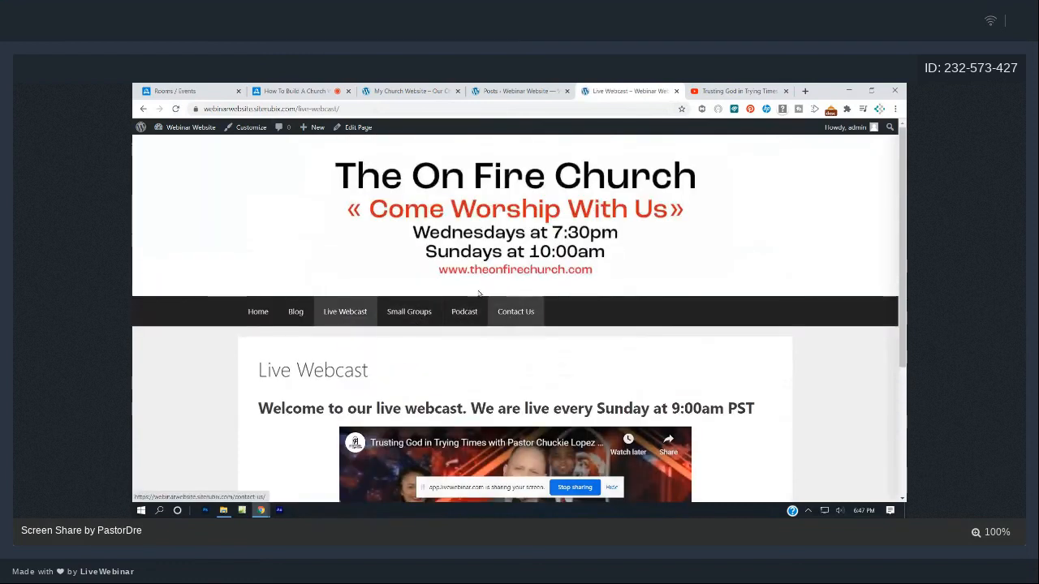
pyautogui.click(536, 87)
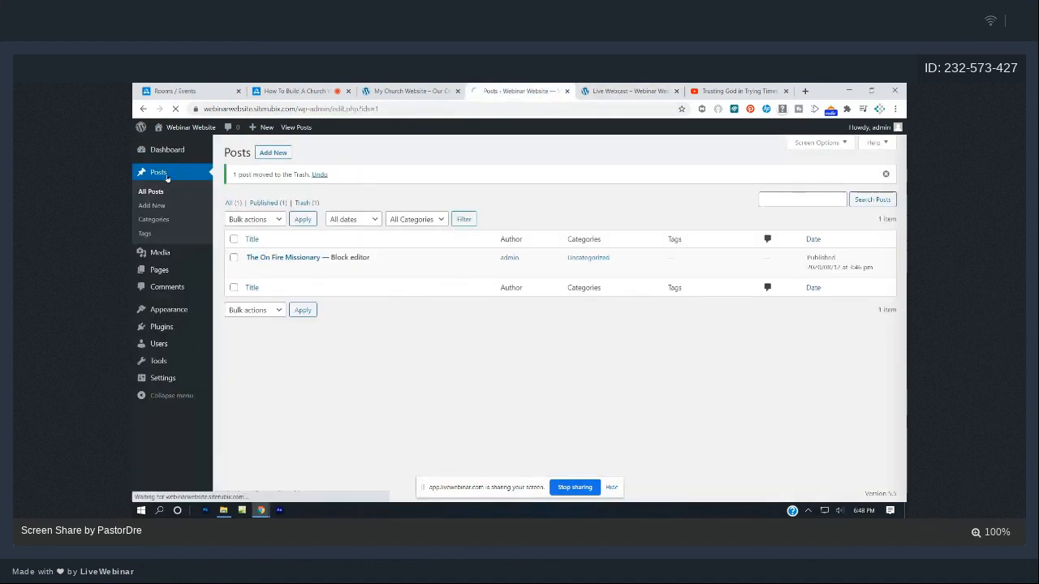
# - From the admin Pages list, open the Small Groups page in the block editor
pyautogui.click(167, 192)
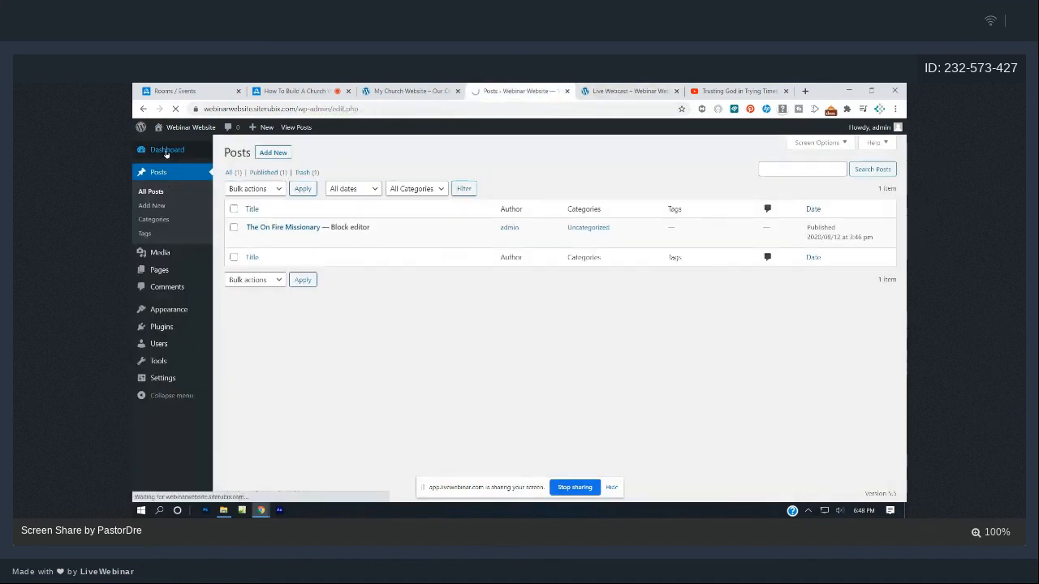
pyautogui.click(166, 151)
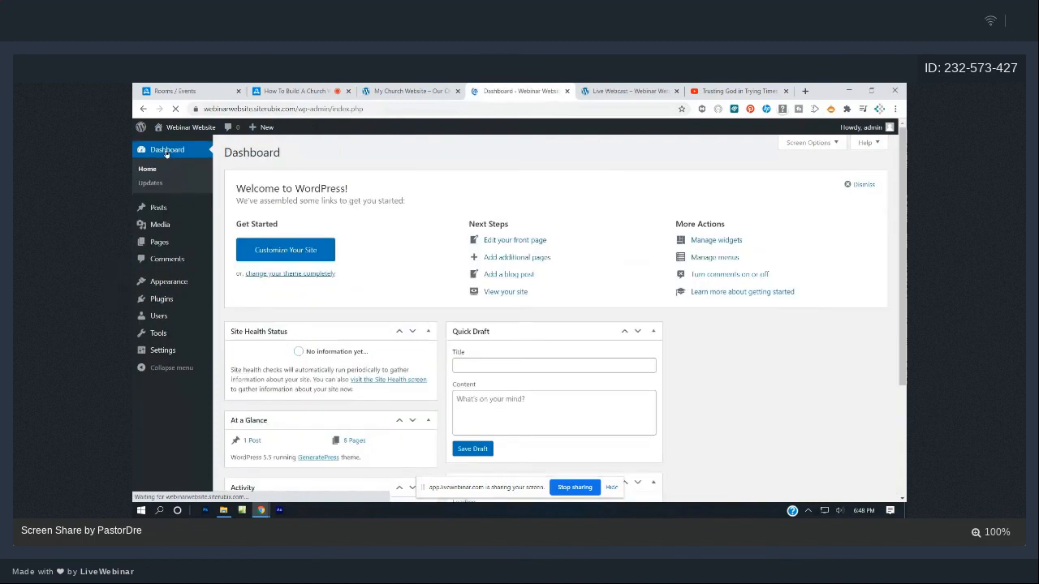
pyautogui.click(166, 246)
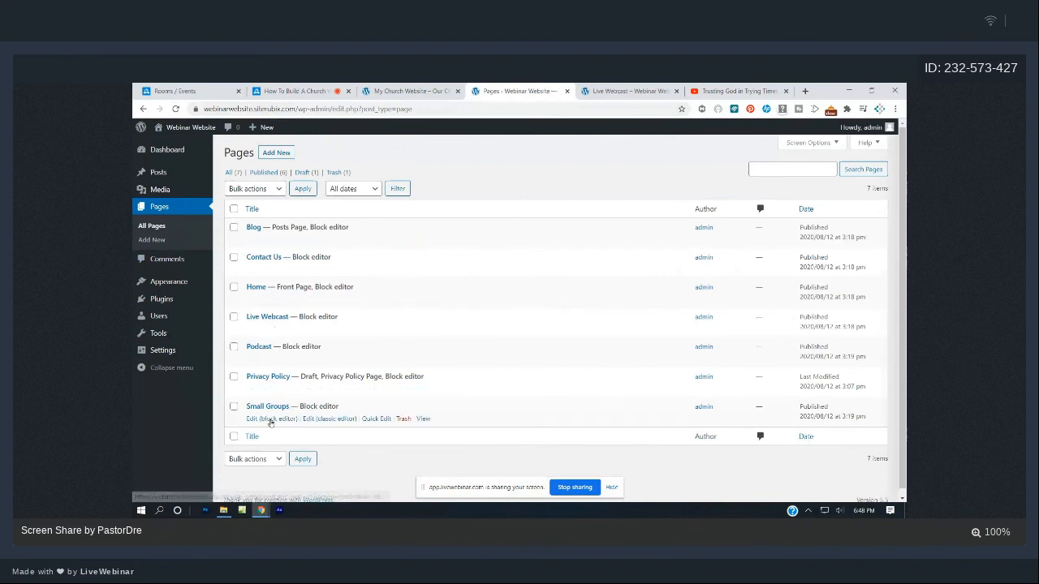
pyautogui.click(270, 419)
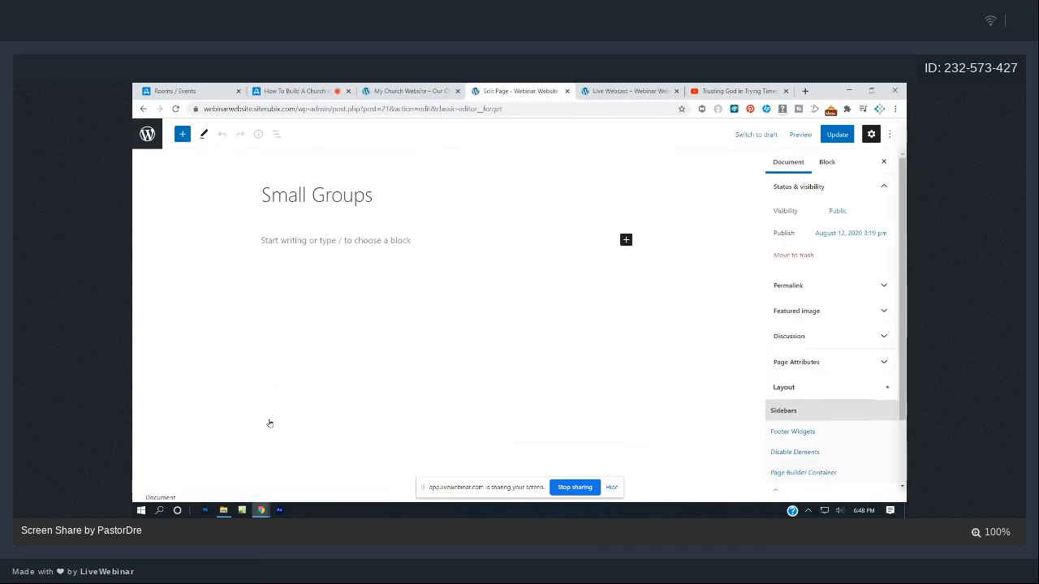
# - Add the line 'Welcome to our small groups page', bolded and centered
pyautogui.click(333, 243)
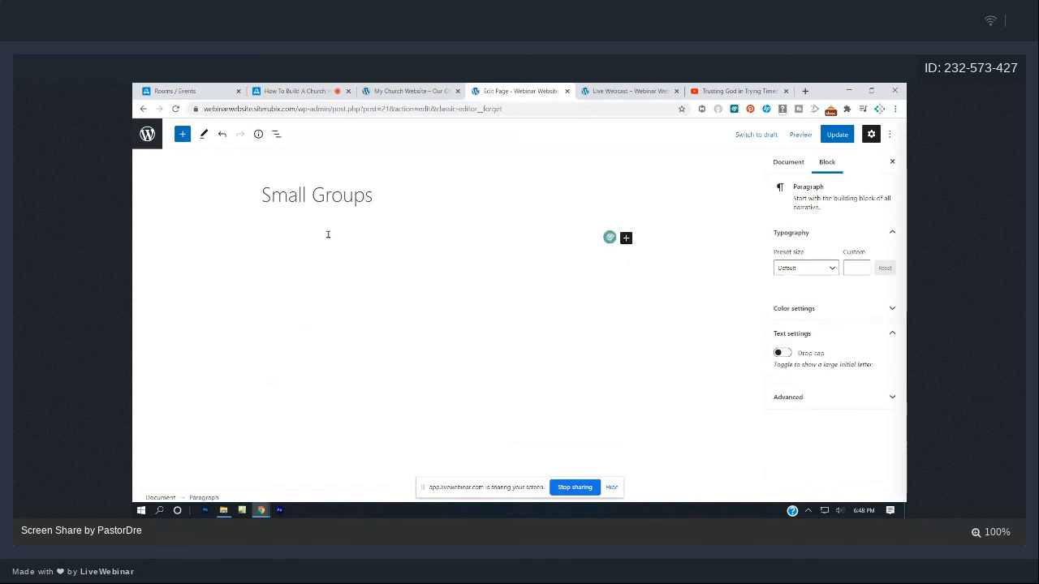
pyautogui.write('Welcome to')
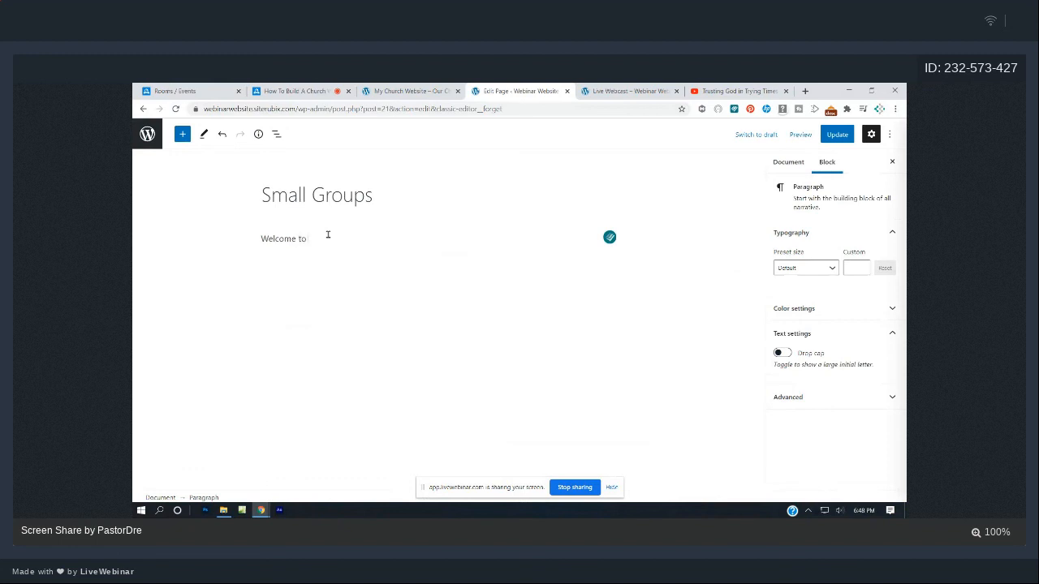
pyautogui.write(' our small groups page')
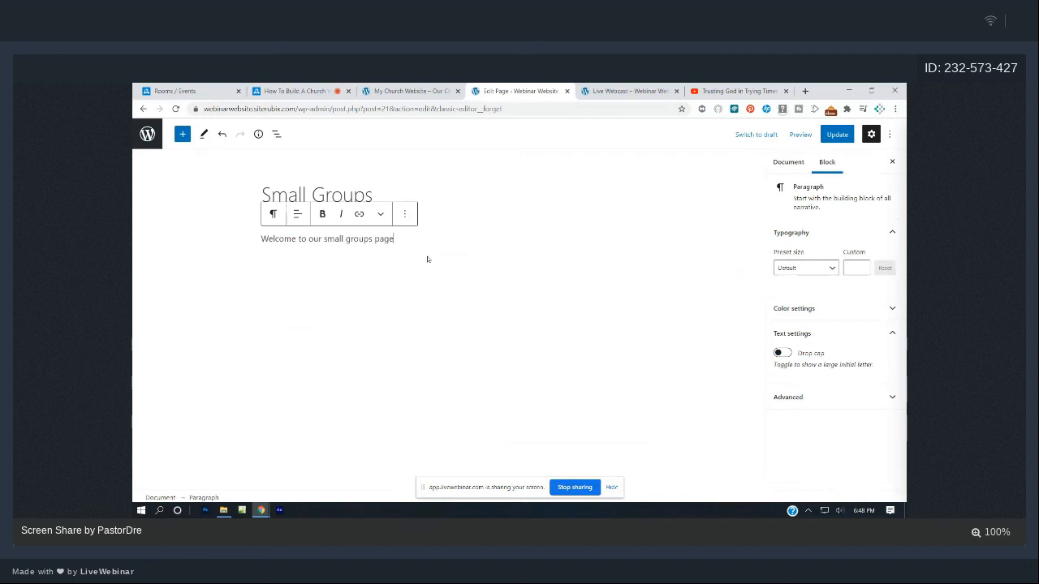
pyautogui.press('Return')
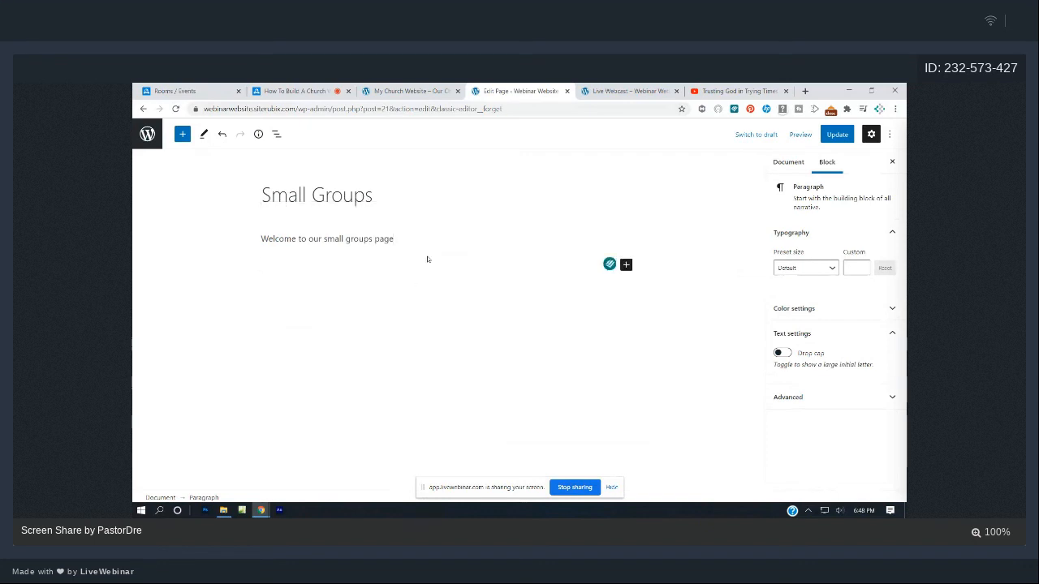
pyautogui.click(400, 237)
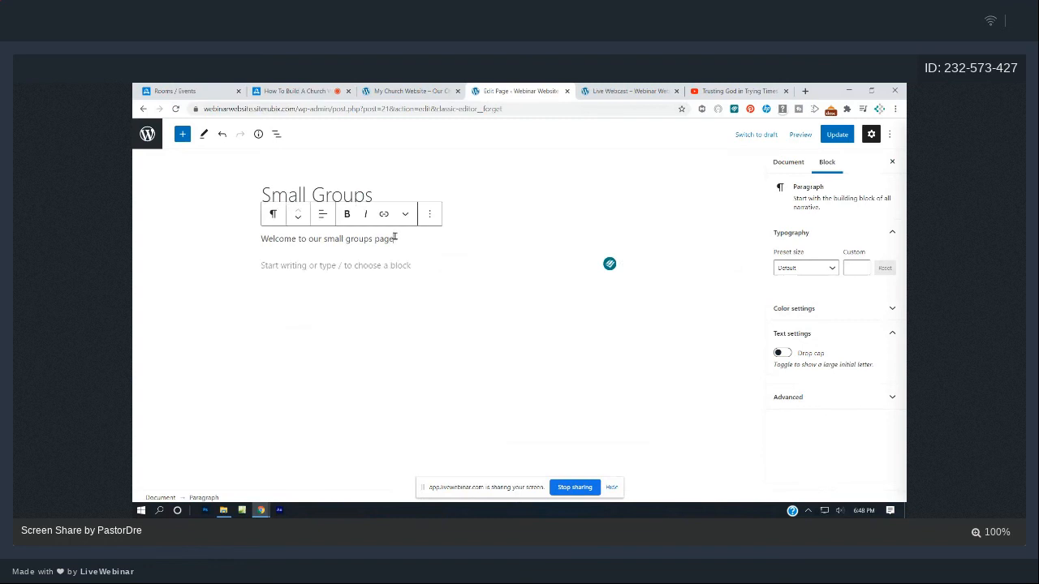
pyautogui.moveTo(401, 239); pyautogui.dragTo(255, 239)
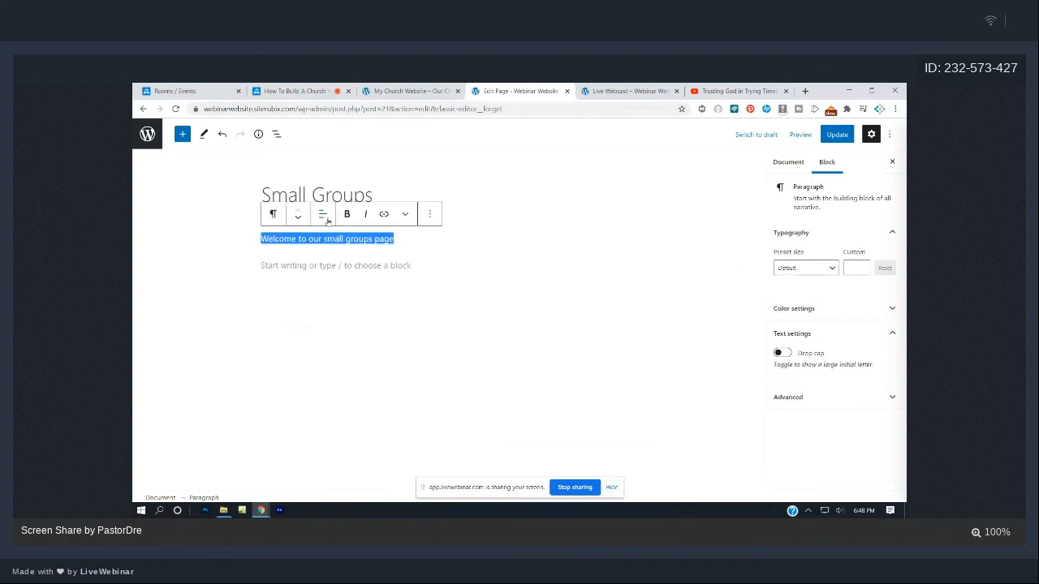
pyautogui.click(344, 214)
pyautogui.click(322, 214)
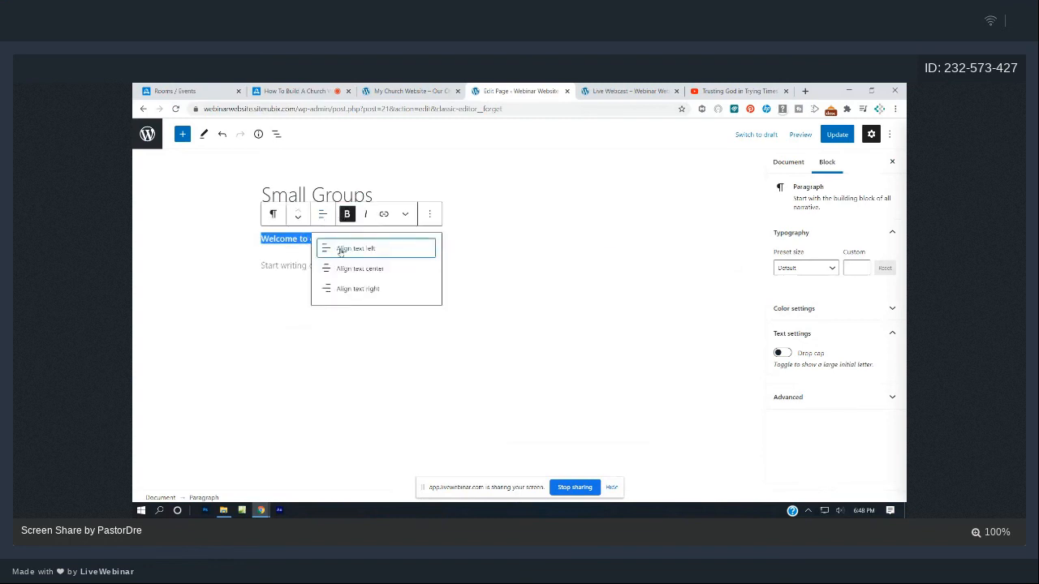
pyautogui.click(347, 270)
# - Convert the welcome line into a heading and set its level to H2
pyautogui.click(273, 215)
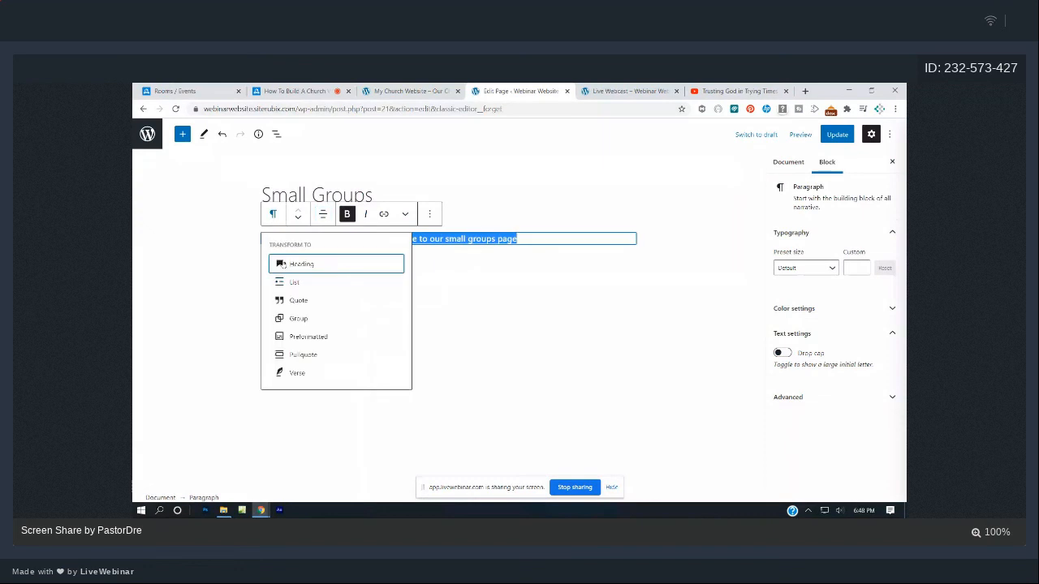
pyautogui.click(302, 264)
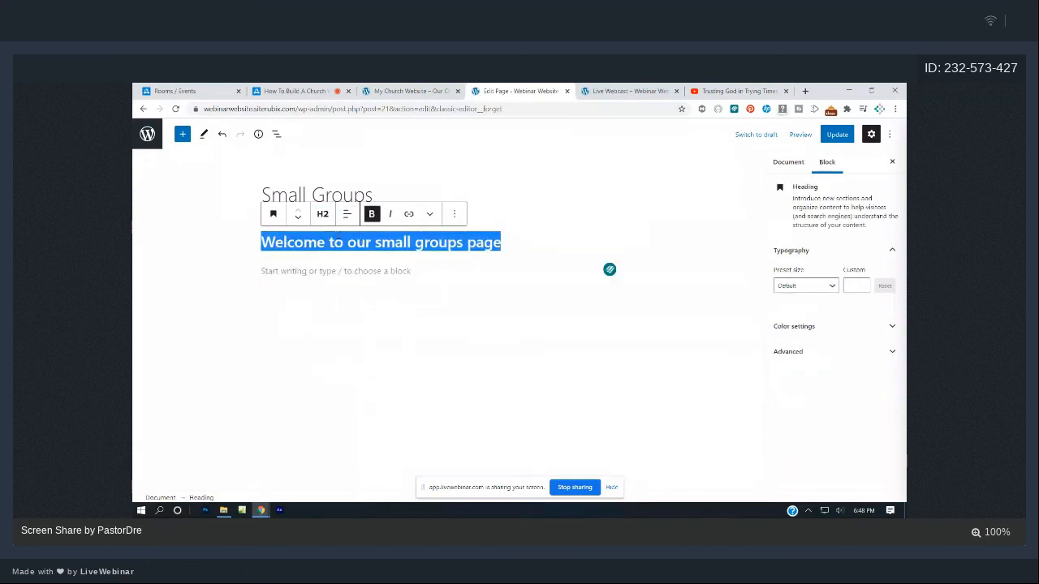
pyautogui.click(323, 214)
pyautogui.click(359, 244)
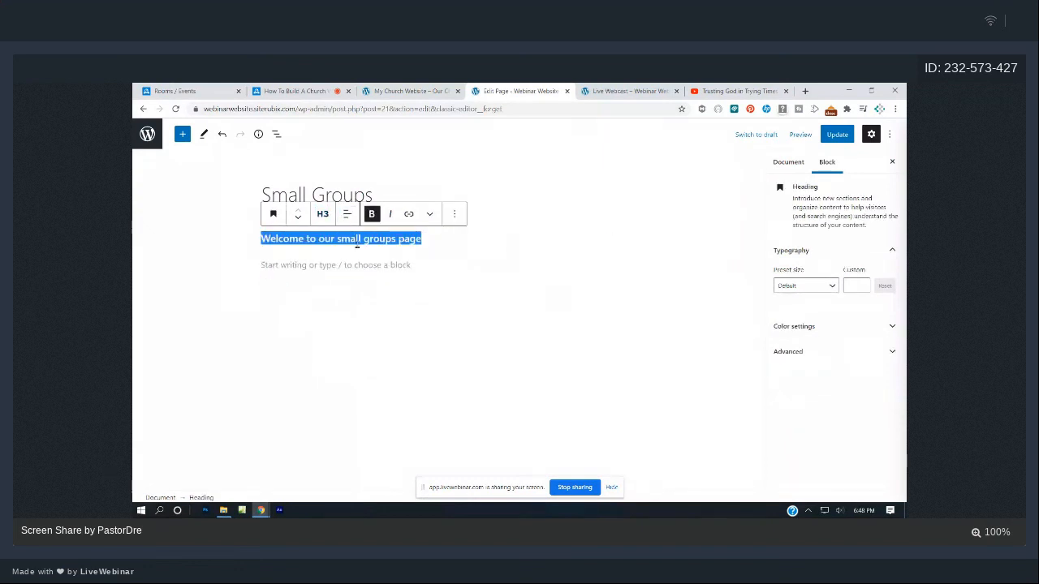
pyautogui.click(322, 214)
pyautogui.click(339, 245)
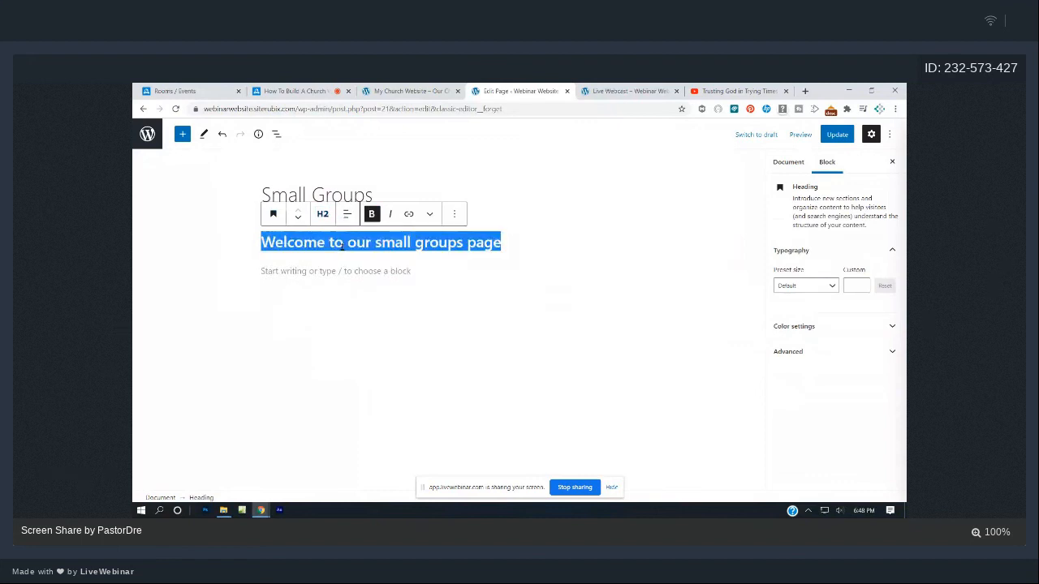
pyautogui.click(444, 286)
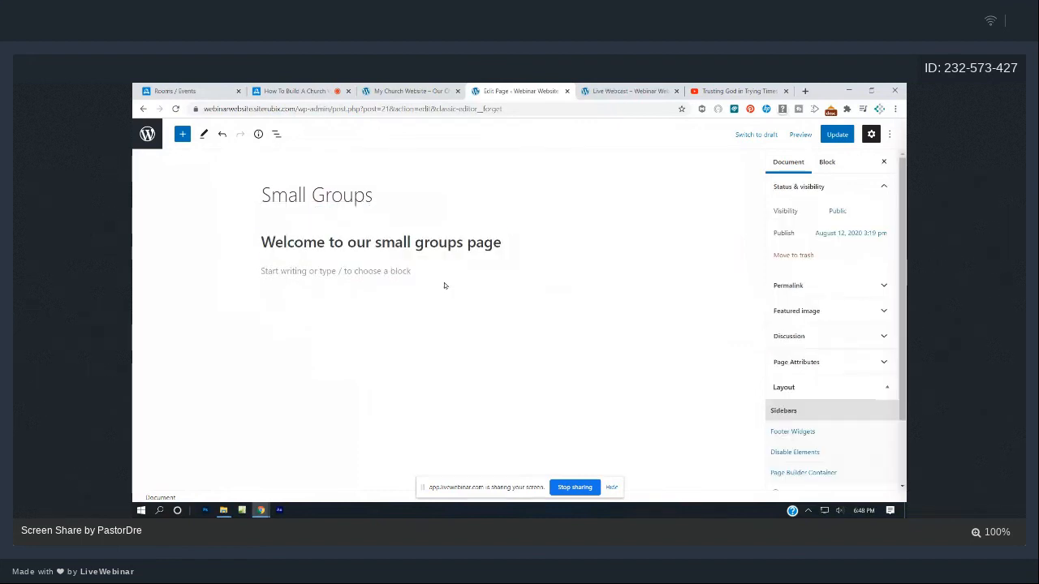
# - Add lines for Name 'The on fire smaall group', Location '123 Voortrekker rd.' and Day 'Tuesday Nights'
pyautogui.click(399, 272)
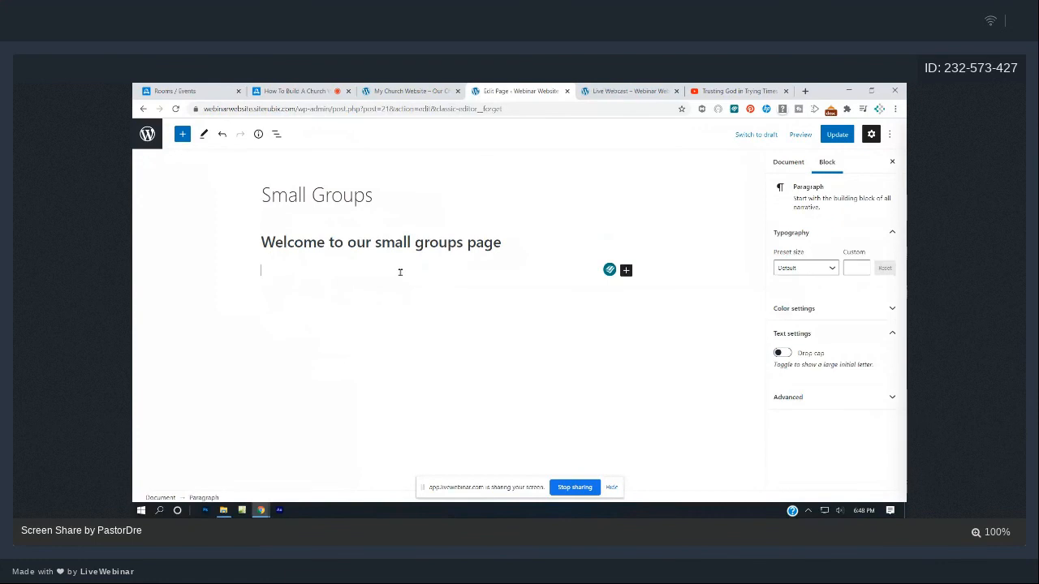
pyautogui.write('Name: The ')
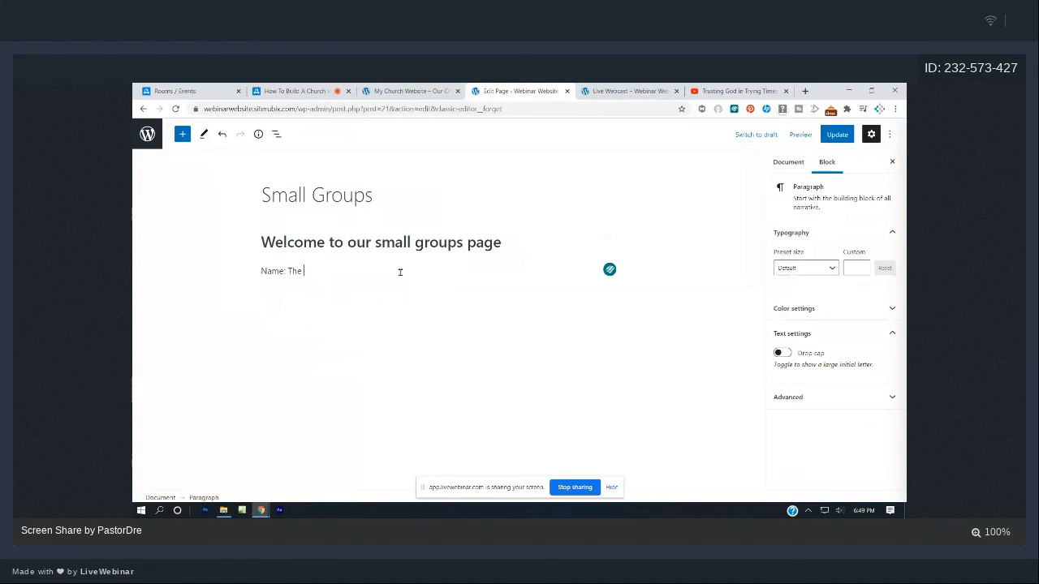
pyautogui.write('on fire smaall group')
pyautogui.press('Return')
pyautogui.write('Location')
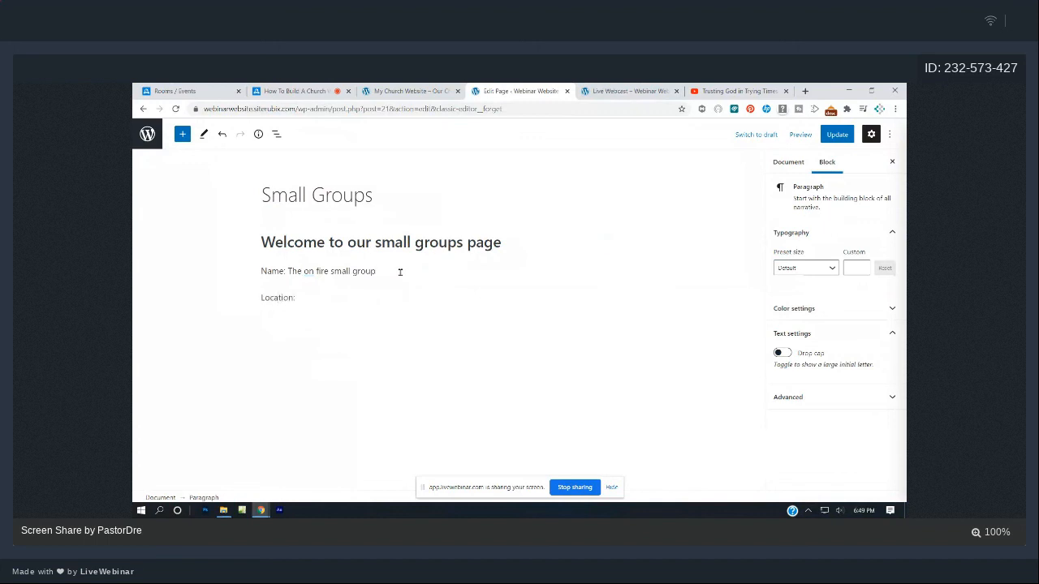
pyautogui.write(': 123 Voortrekker rd.')
pyautogui.press('Return')
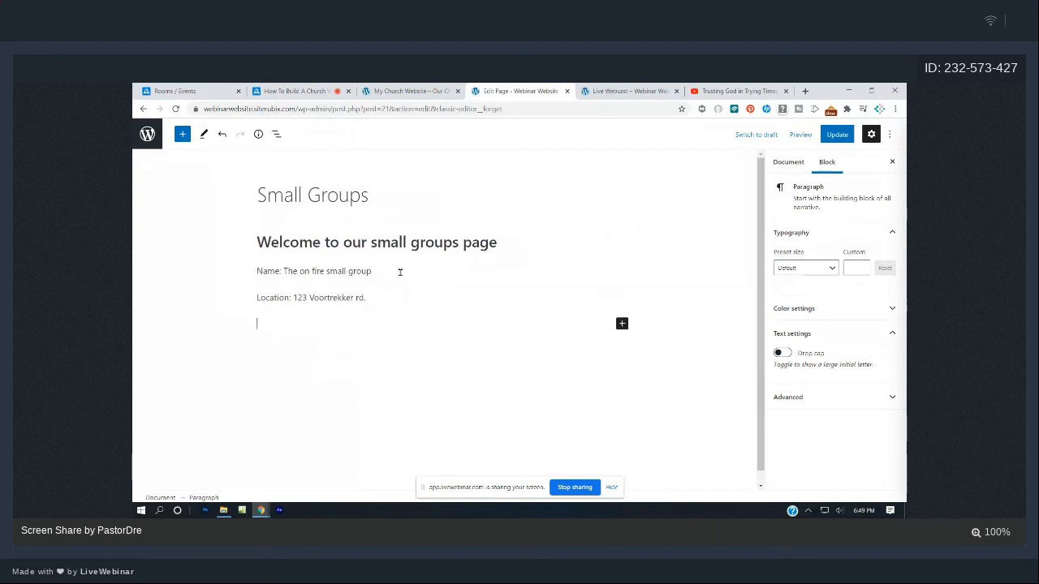
pyautogui.write('Time')
pyautogui.press('BackSpace')
pyautogui.press('BackSpace')
pyautogui.press('BackSpace')
pyautogui.press('BackSpace')
pyautogui.write('Day')
pyautogui.click(401, 273)
pyautogui.click(299, 320)
pyautogui.write('Tuesda')
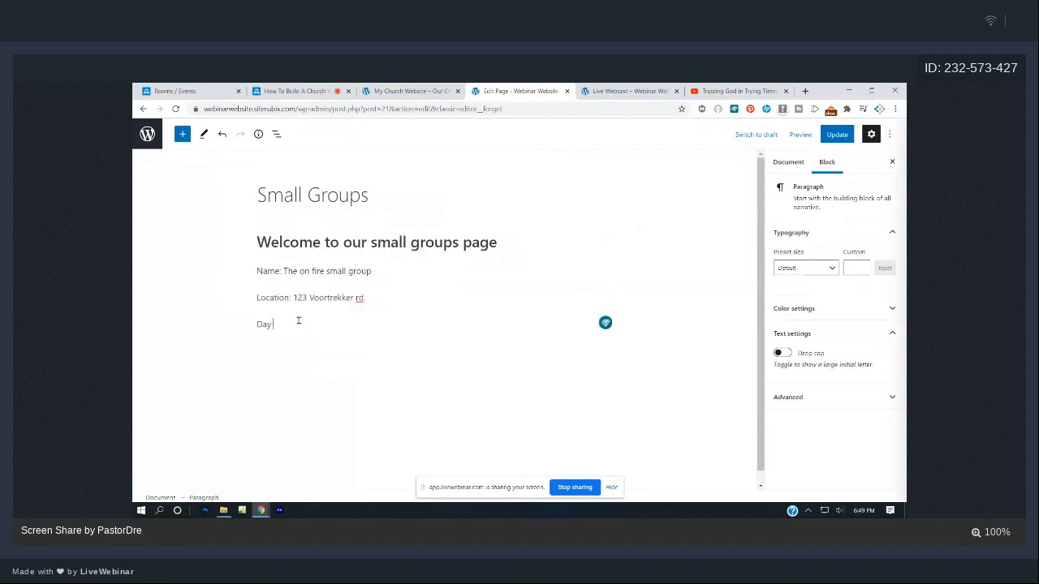
pyautogui.write('y Nights')
# - Add Time '7:00pm', the leader's name and the contact number, then save with Ctrl+S
pyautogui.press('Return')
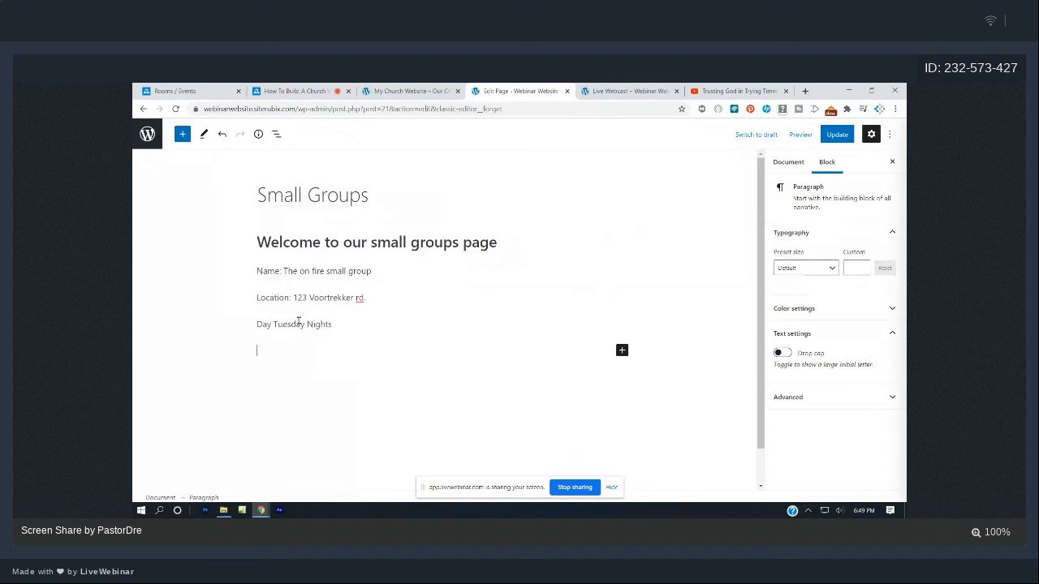
pyautogui.write('Time: 7:00pm')
pyautogui.press('Return')
pyautogui.write('Le')
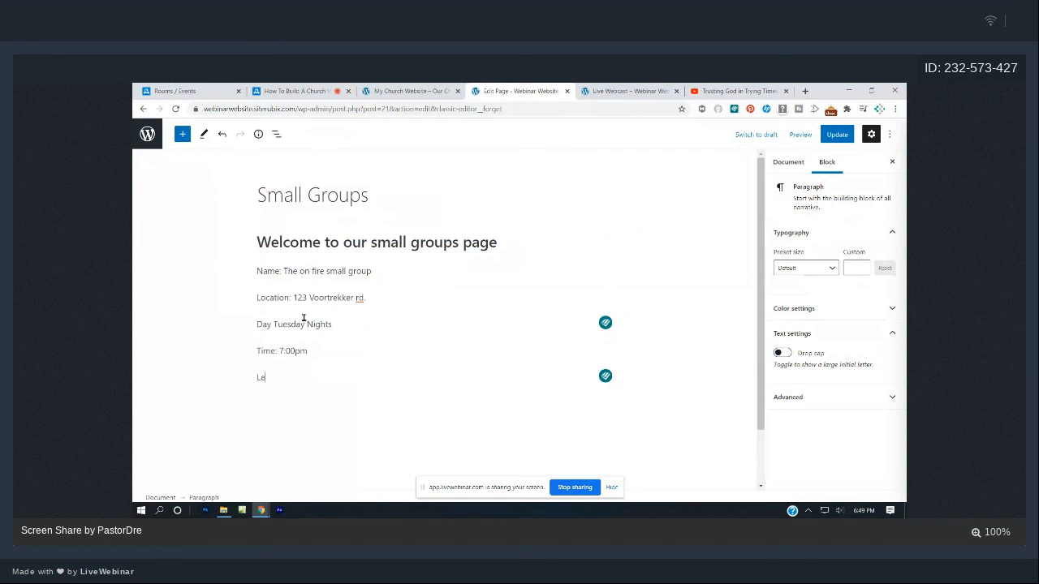
pyautogui.write('ad')
pyautogui.press('BackSpace')
pyautogui.write('ader: Brother o')
pyautogui.press('BackSpace')
pyautogui.write('On Frire')
pyautogui.press('Return')
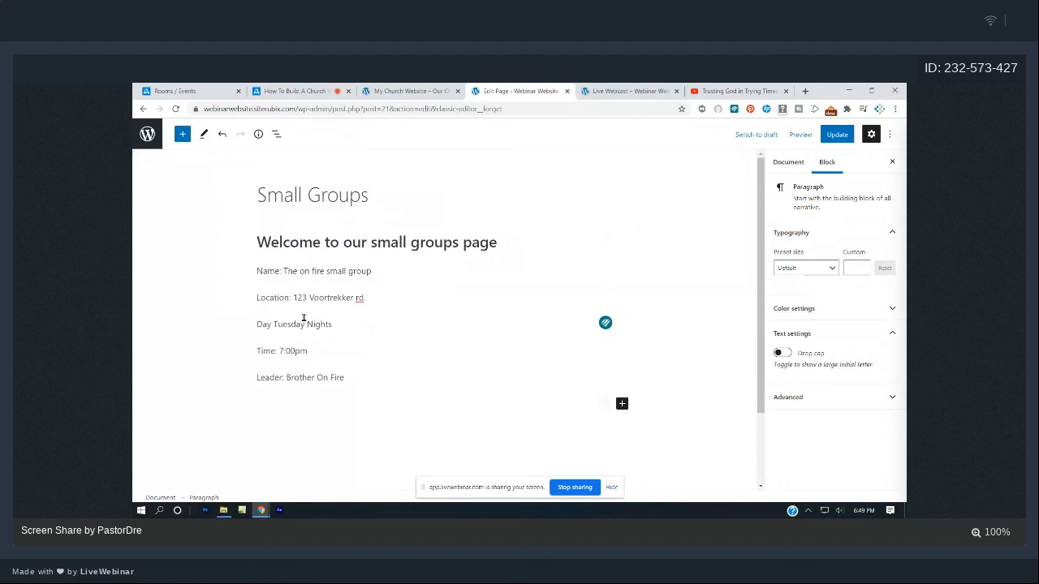
pyautogui.hotkey('ctrl', 's')
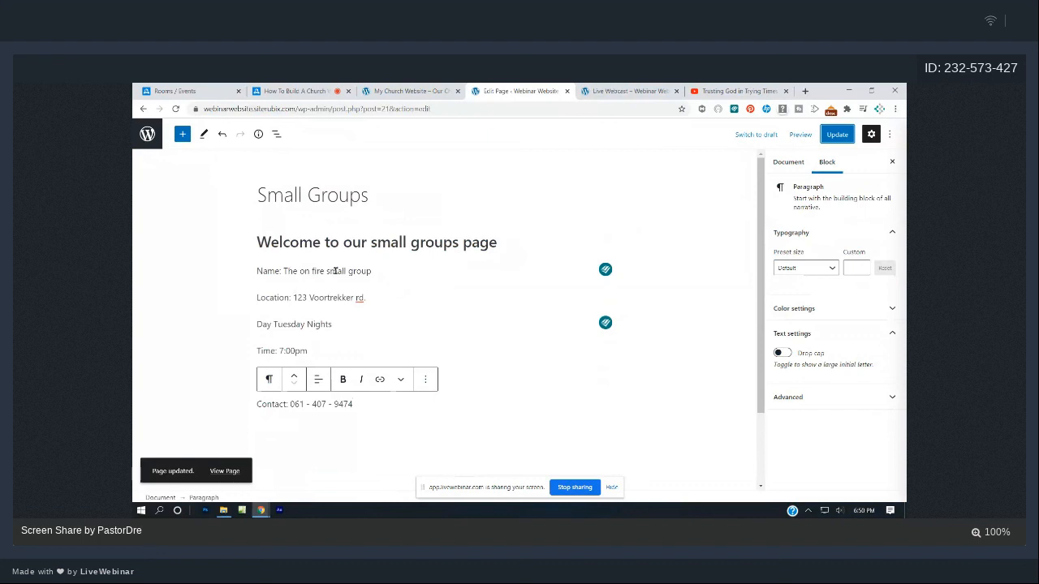
# - Bold the Name line, convert it to a smaller-level heading, and update the page
pyautogui.moveTo(375, 271); pyautogui.dragTo(259, 271)
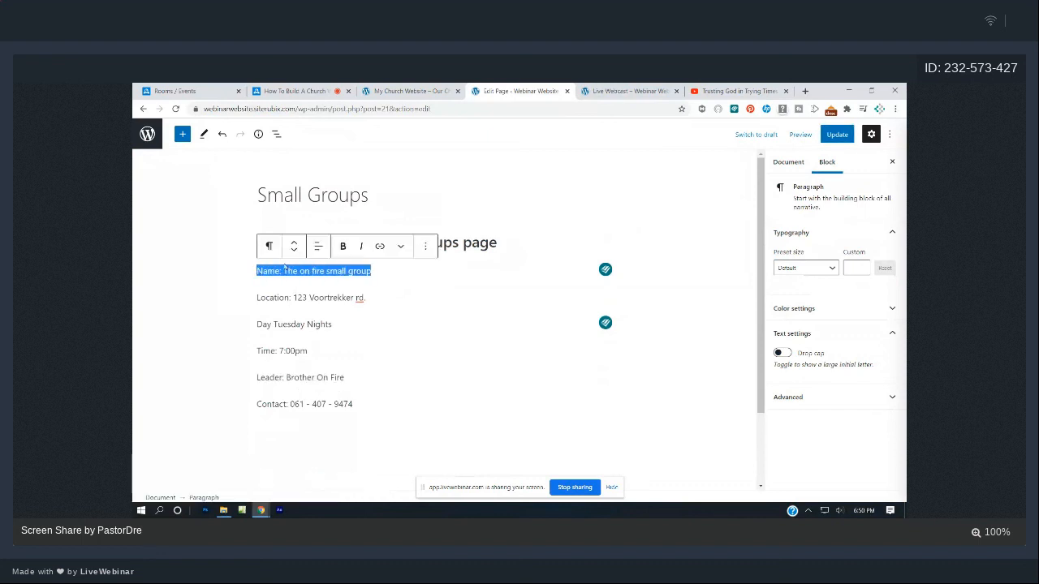
pyautogui.click(342, 246)
pyautogui.click(382, 307)
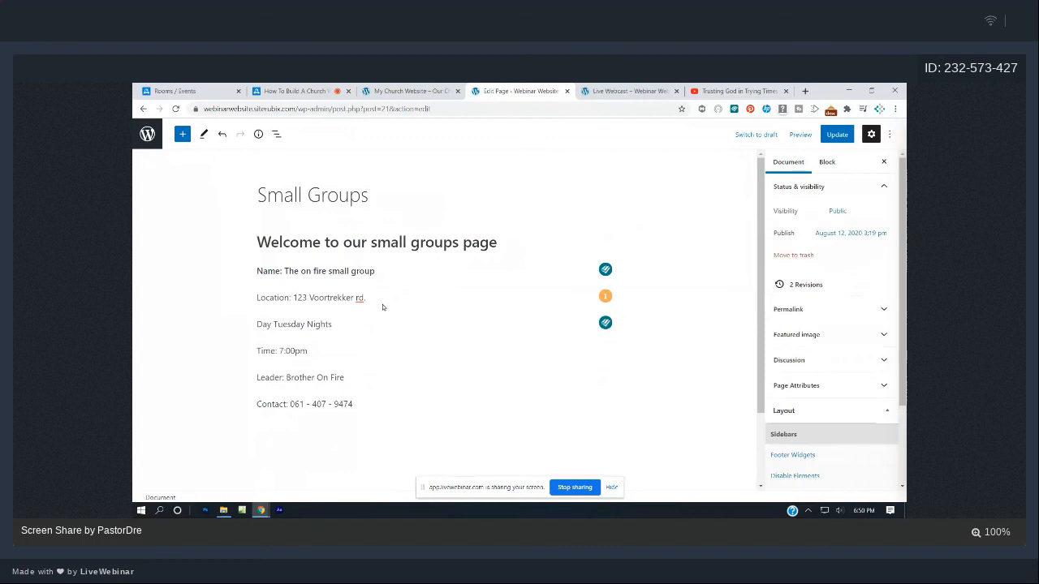
pyautogui.tripleClick(303, 271)
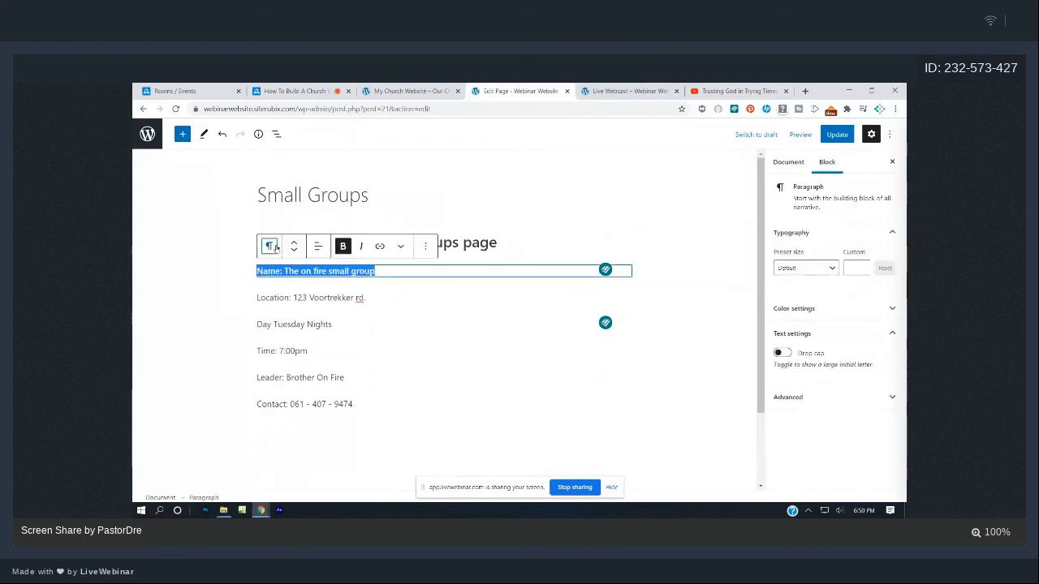
pyautogui.click(270, 246)
pyautogui.click(302, 295)
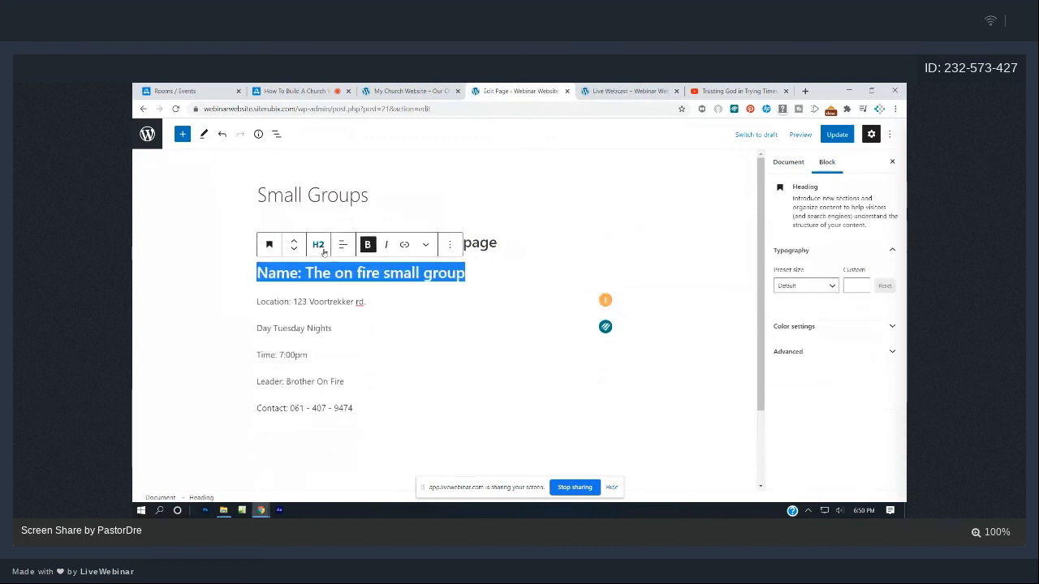
pyautogui.click(318, 244)
pyautogui.click(369, 273)
pyautogui.click(453, 348)
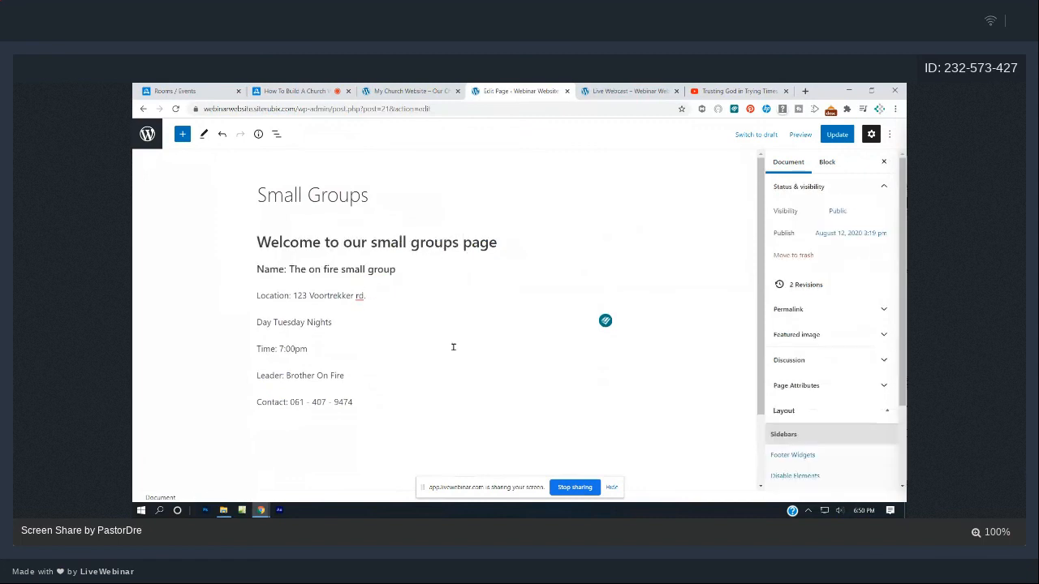
pyautogui.click(837, 133)
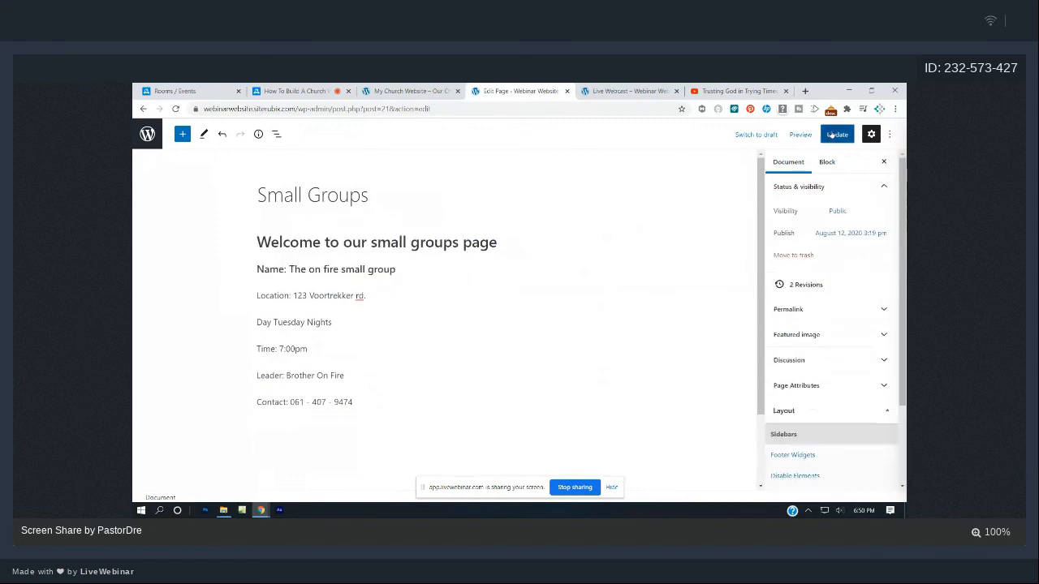
pyautogui.click(626, 90)
# - Review the live Small Groups, Home and Blog pages
pyautogui.click(409, 312)
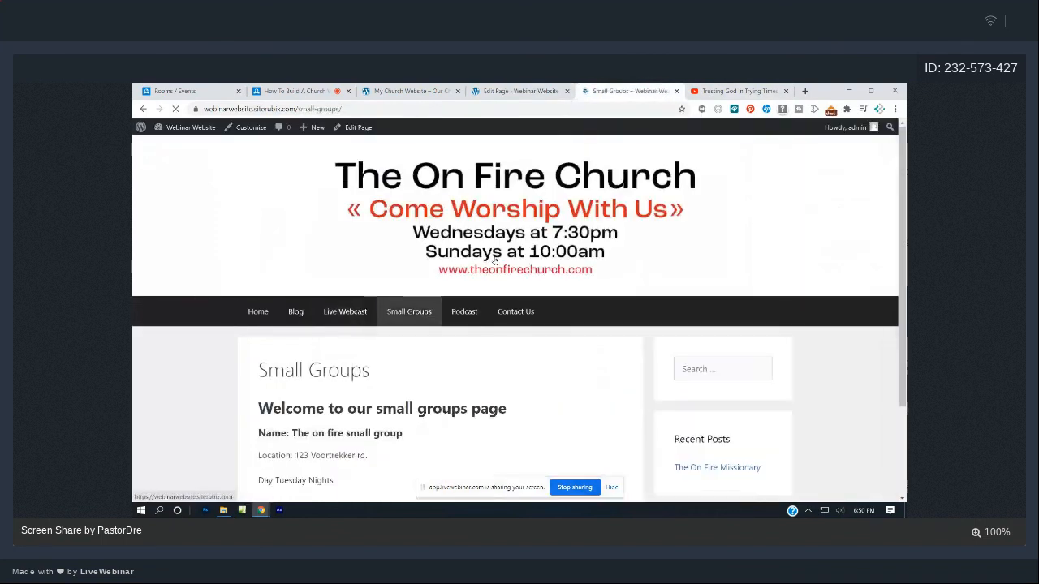
pyautogui.scroll(-2, 494, 260)
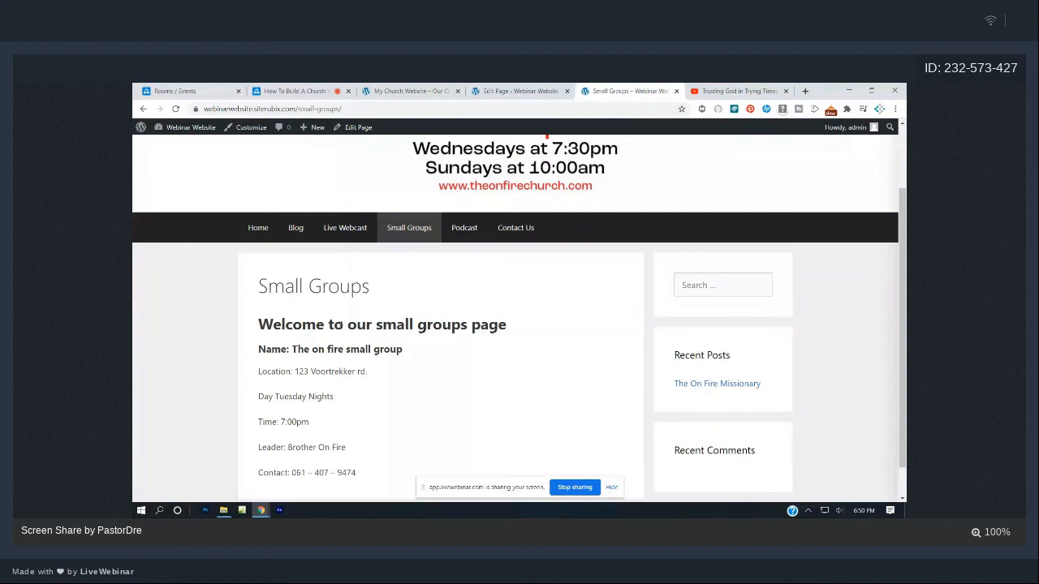
pyautogui.scroll(-1, 341, 329)
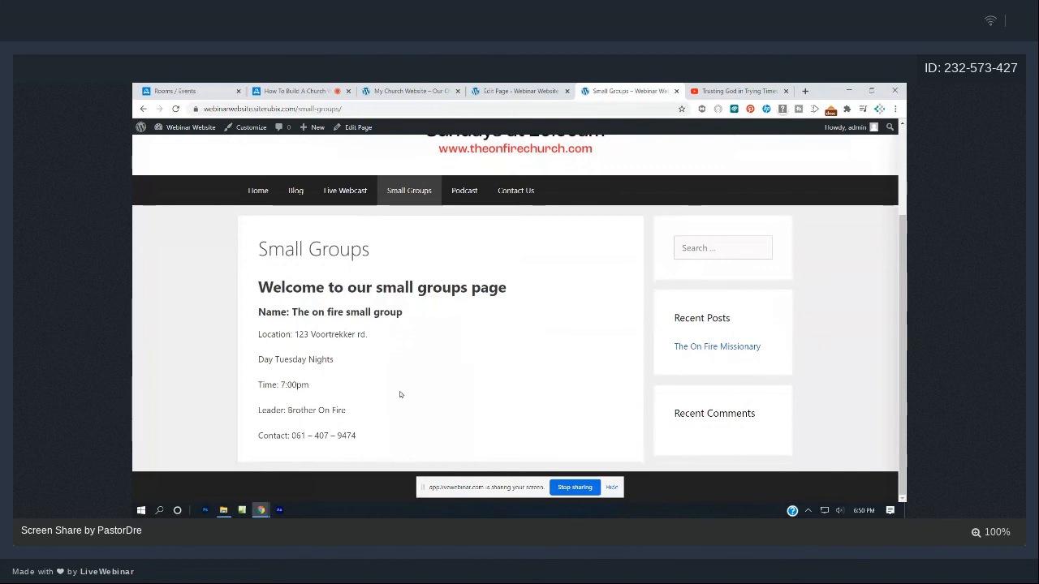
pyautogui.click(270, 201)
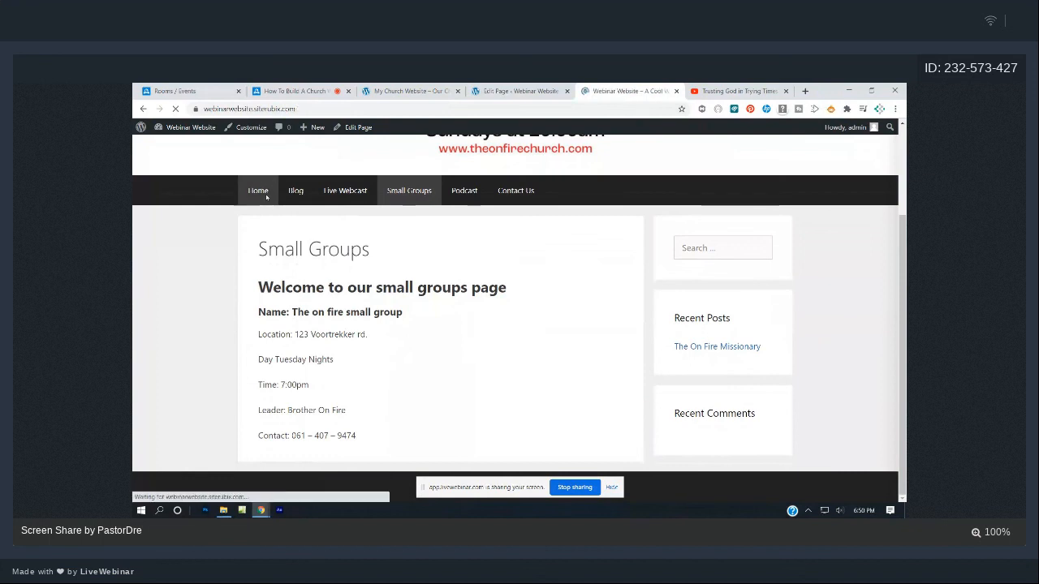
pyautogui.scroll(-2, 391, 279)
pyautogui.scroll(-4, 390, 278)
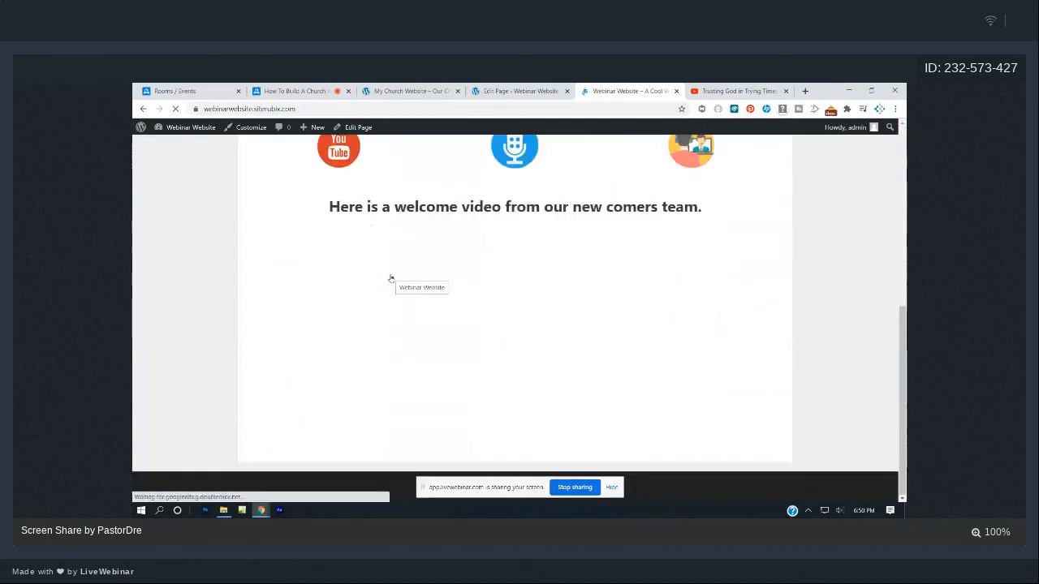
pyautogui.scroll(6, 391, 278)
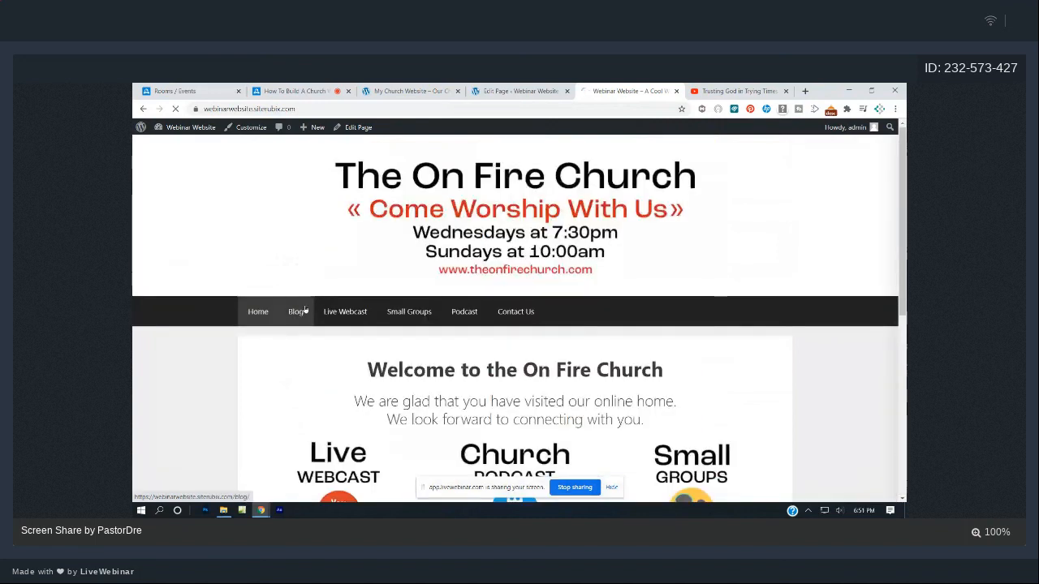
pyautogui.click(298, 308)
pyautogui.scroll(-2, 491, 305)
pyautogui.scroll(2, 491, 305)
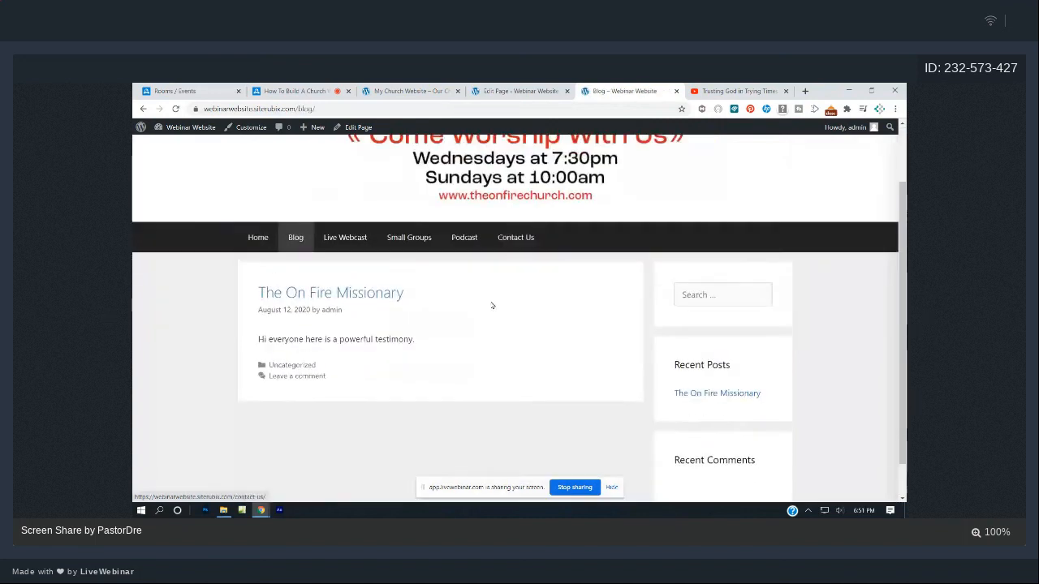
# - Browse Live Webcast and Small Groups, then open the live Podcast page
pyautogui.click(358, 317)
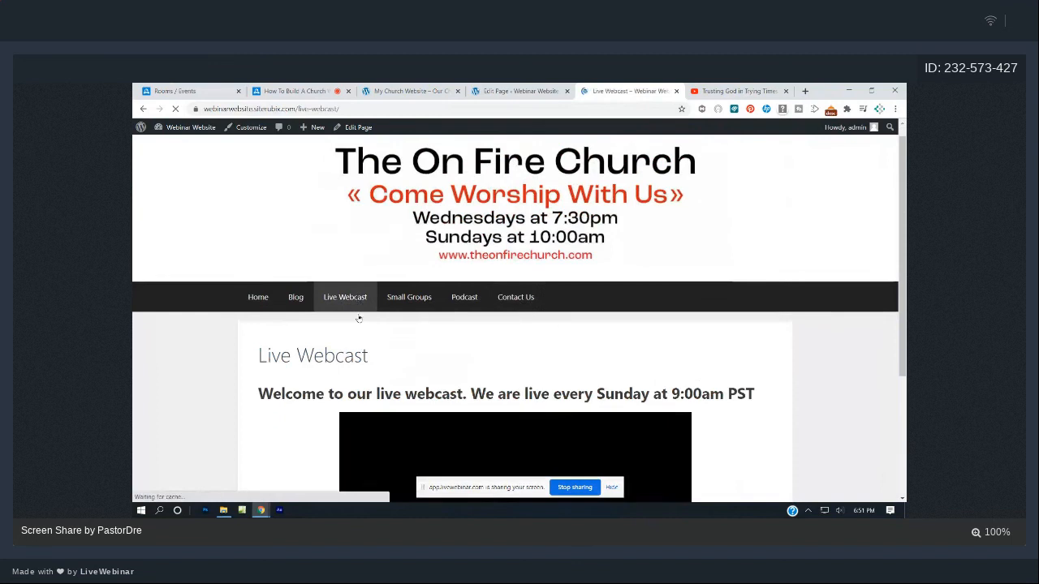
pyautogui.scroll(-3, 358, 318)
pyautogui.scroll(3, 357, 318)
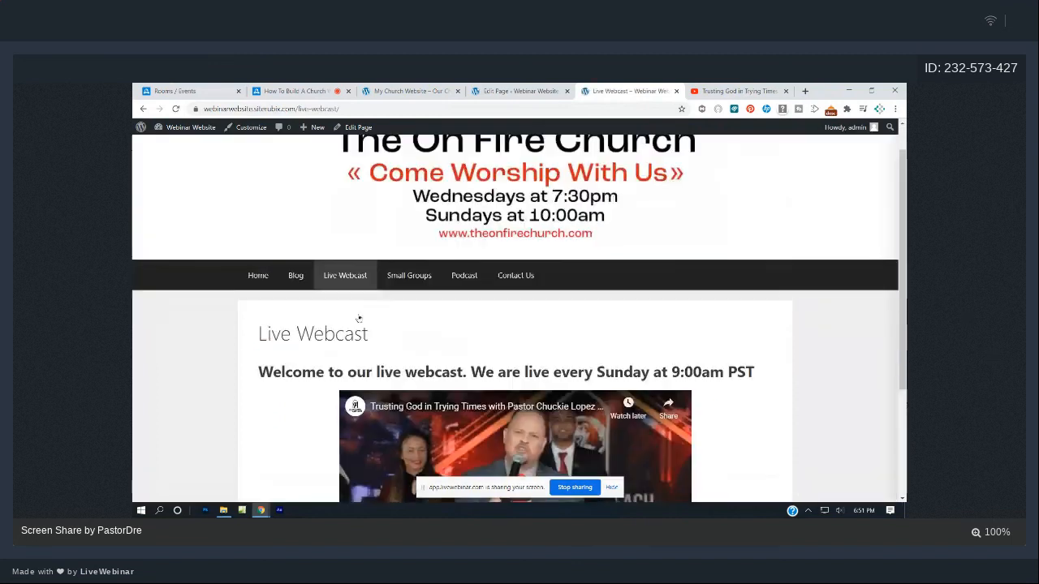
pyautogui.click(408, 273)
pyautogui.scroll(-3, 476, 350)
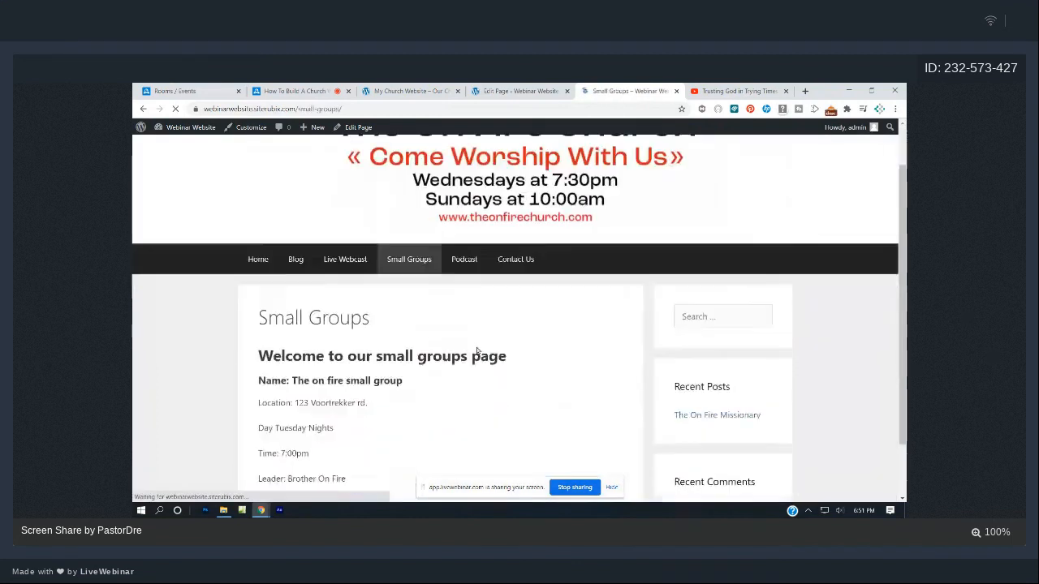
pyautogui.scroll(3, 478, 351)
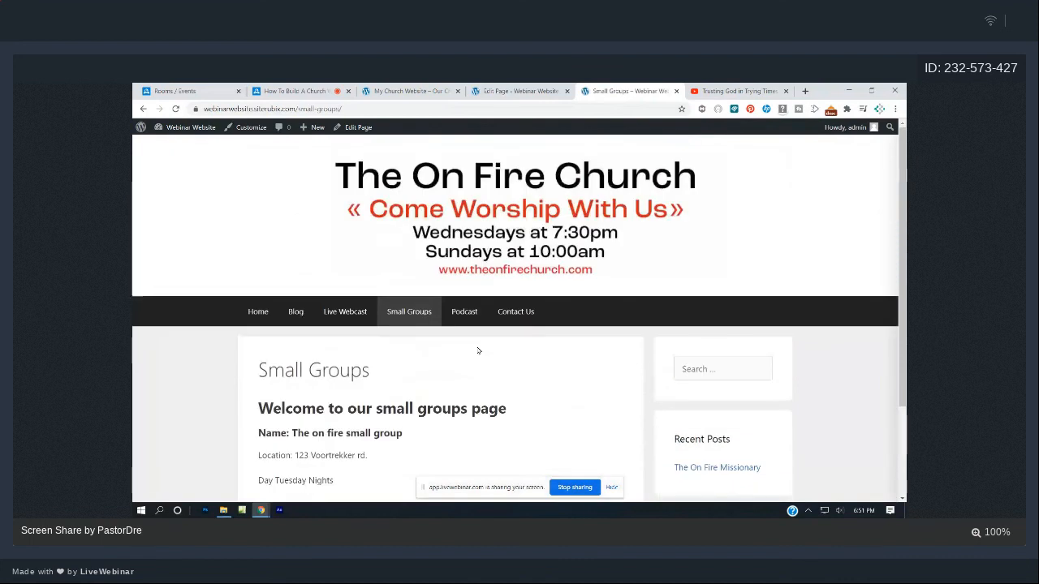
pyautogui.click(464, 311)
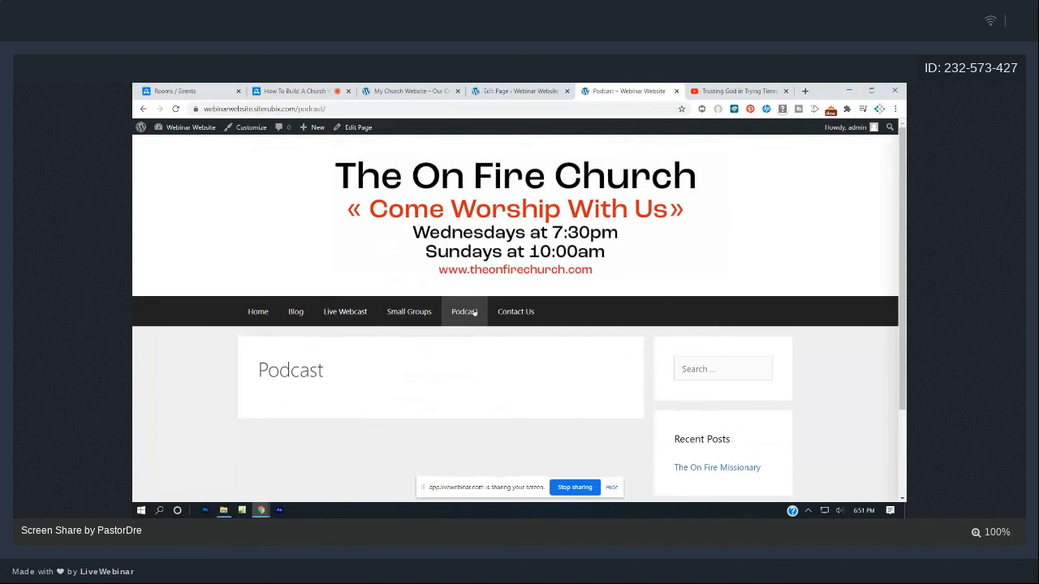
# - Go back to the admin Pages list and open the Podcast page for editing
pyautogui.click(485, 91)
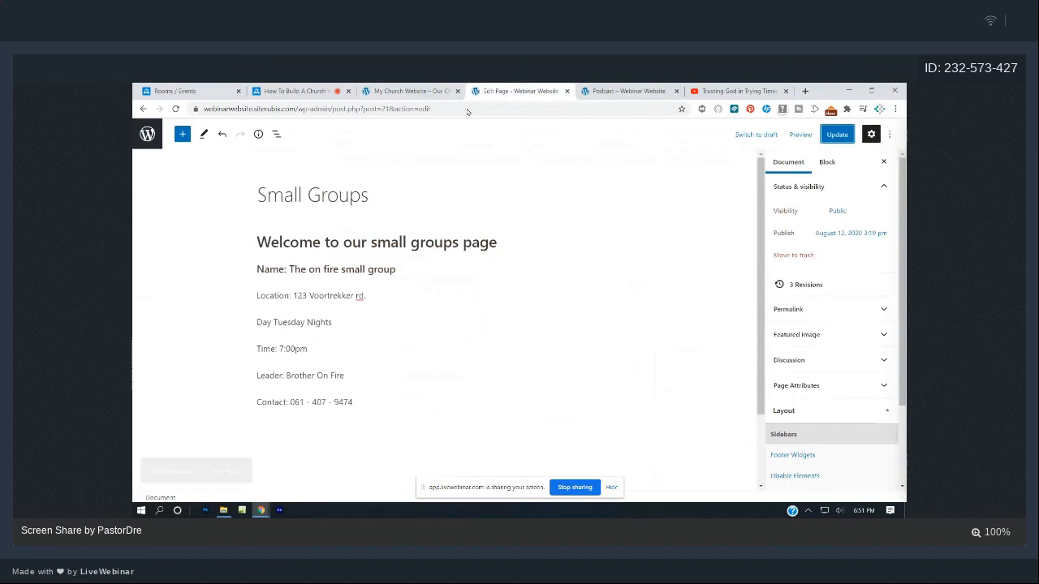
pyautogui.click(147, 134)
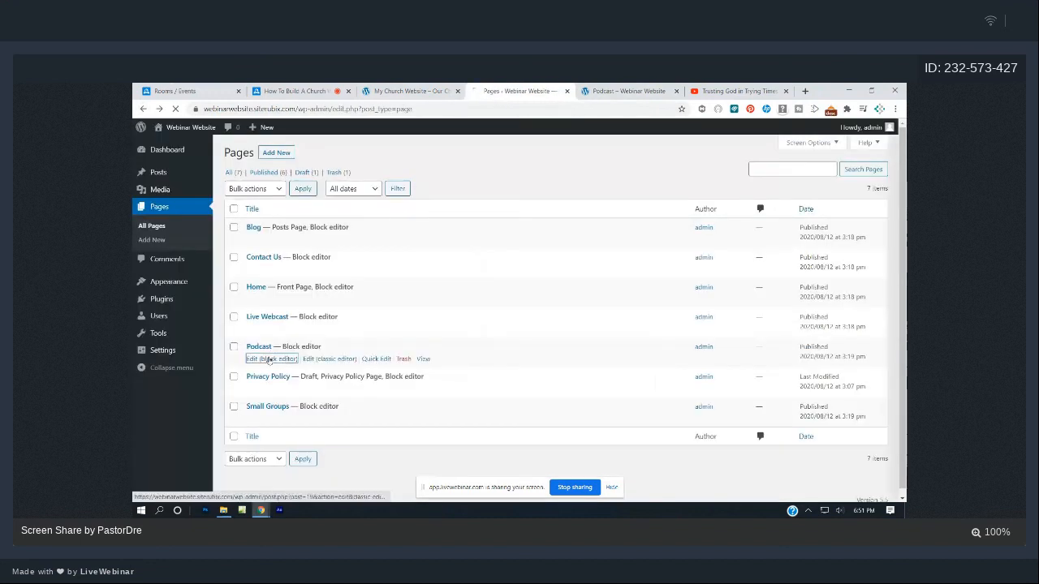
pyautogui.click(251, 357)
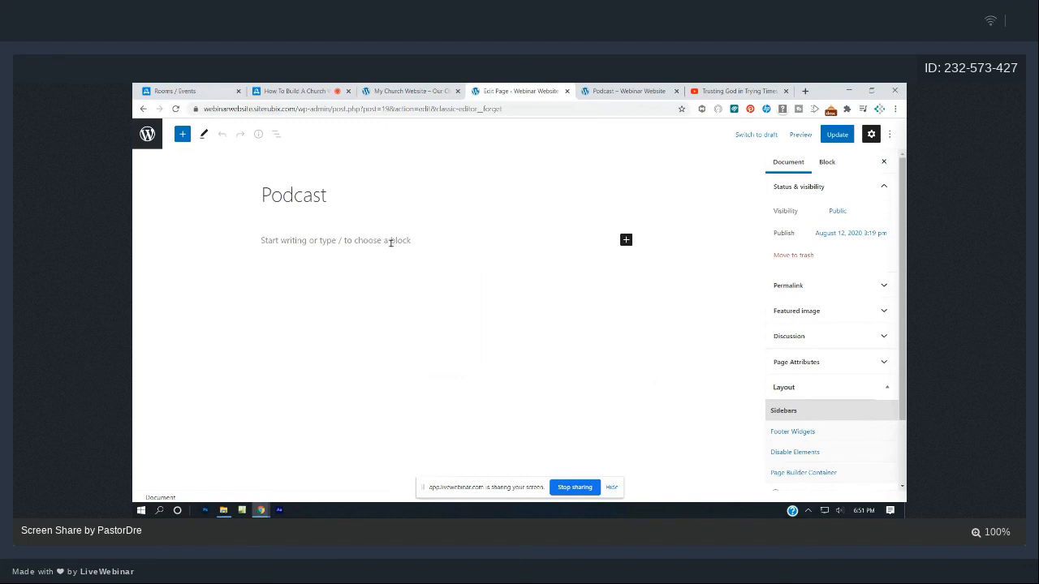
# - Add a bold heading 'Welcome to the on fire churches podcast' and update the Podcast page
pyautogui.click(390, 242)
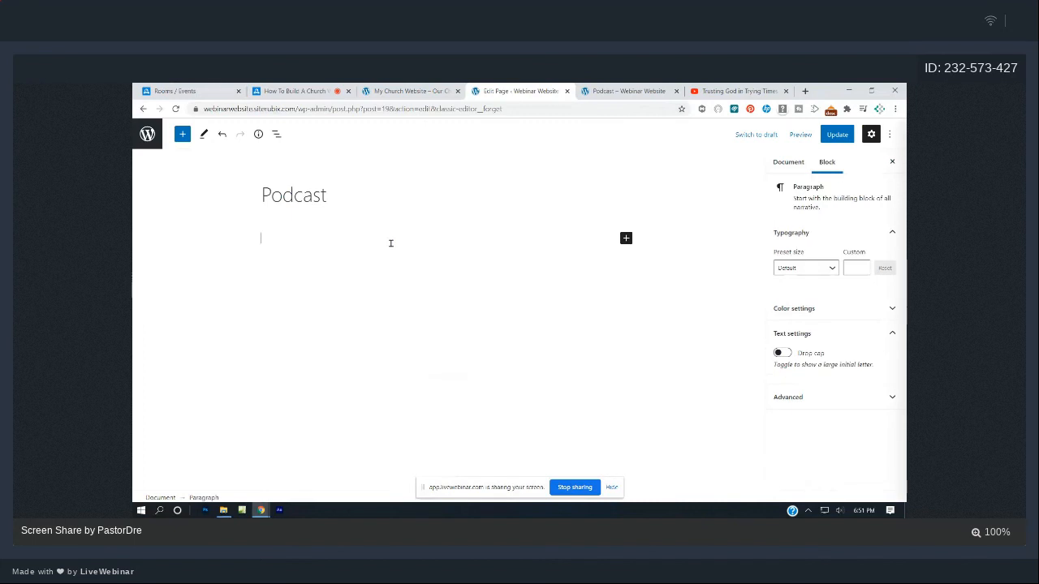
pyautogui.write('Welcom eto th')
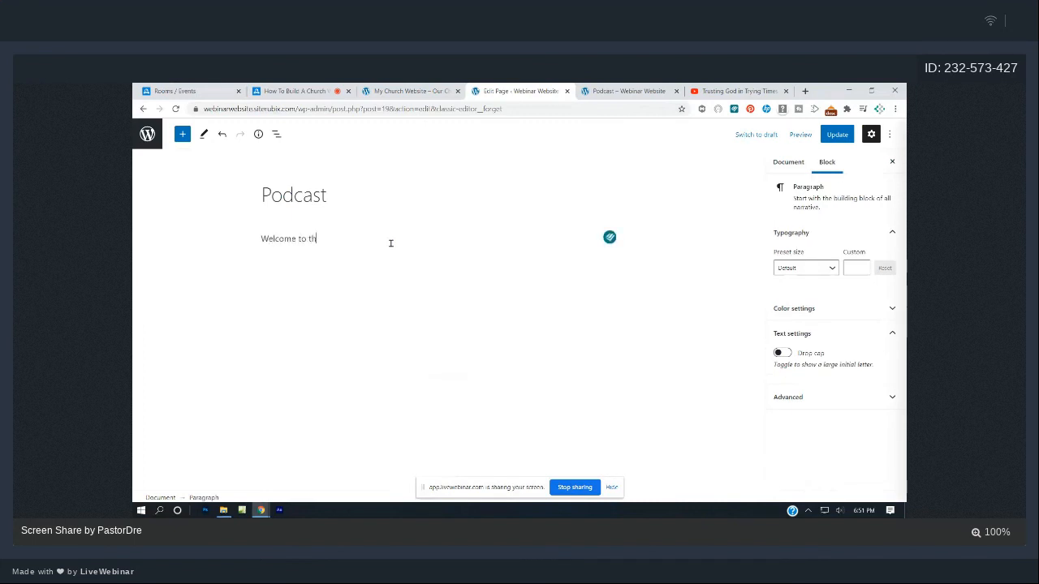
pyautogui.write('e onlin')
pyautogui.write(' fir')
pyautogui.write('e churches po')
pyautogui.write('dcast')
pyautogui.moveTo(425, 246); pyautogui.dragTo(312, 229)
pyautogui.click(322, 213)
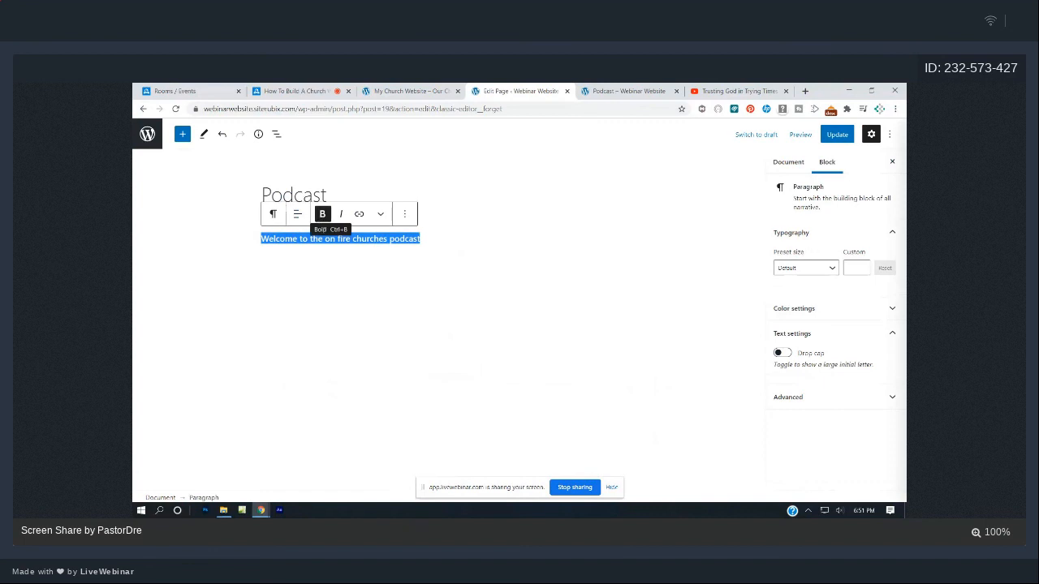
pyautogui.click(282, 218)
pyautogui.click(310, 262)
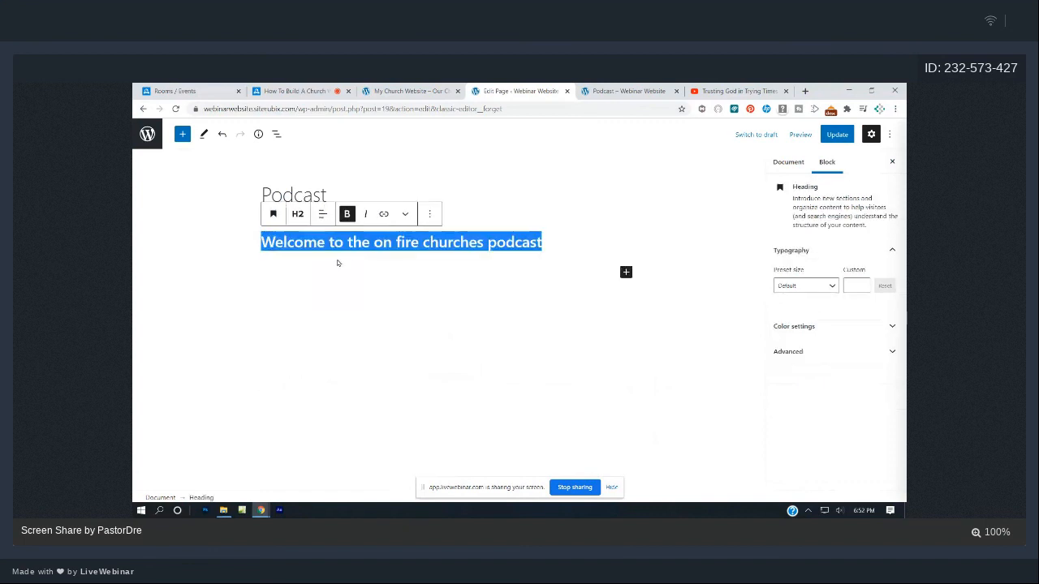
pyautogui.click(298, 213)
pyautogui.click(609, 242)
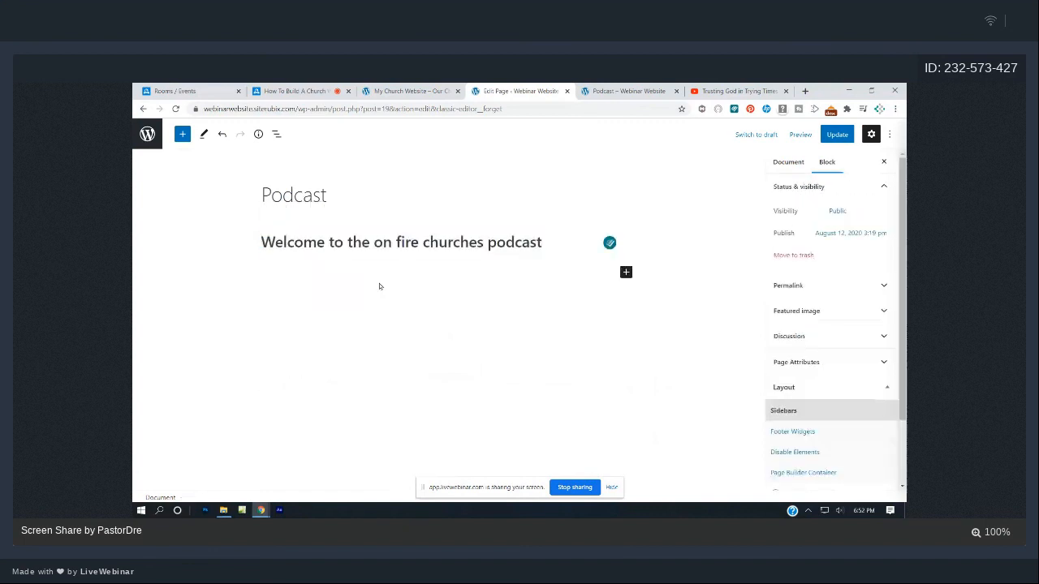
pyautogui.click(836, 134)
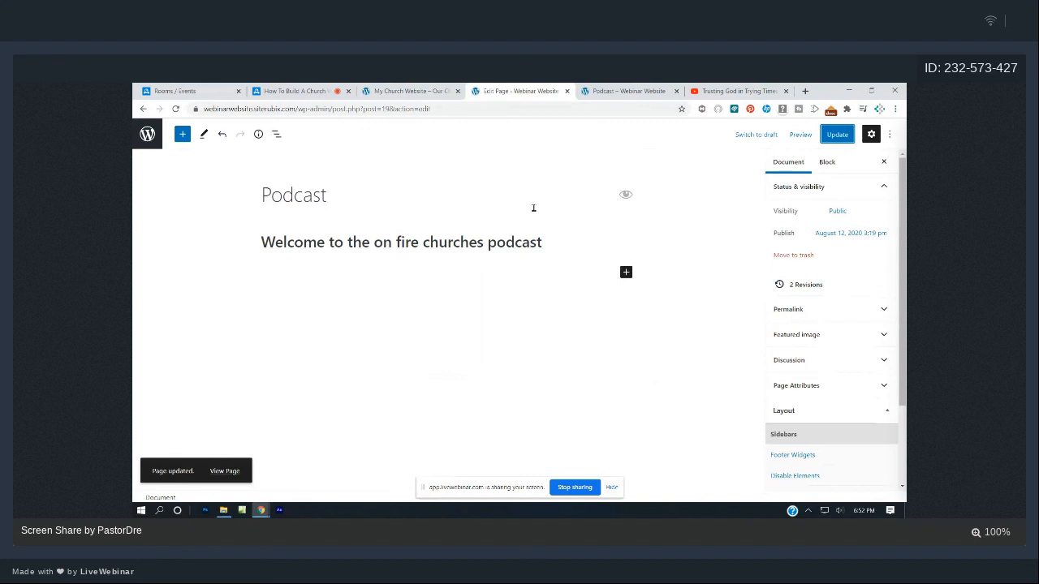
pyautogui.click(804, 92)
# - On spreaker.com, open the church podcast's dashboard and display its RSS feed link
pyautogui.write('s')
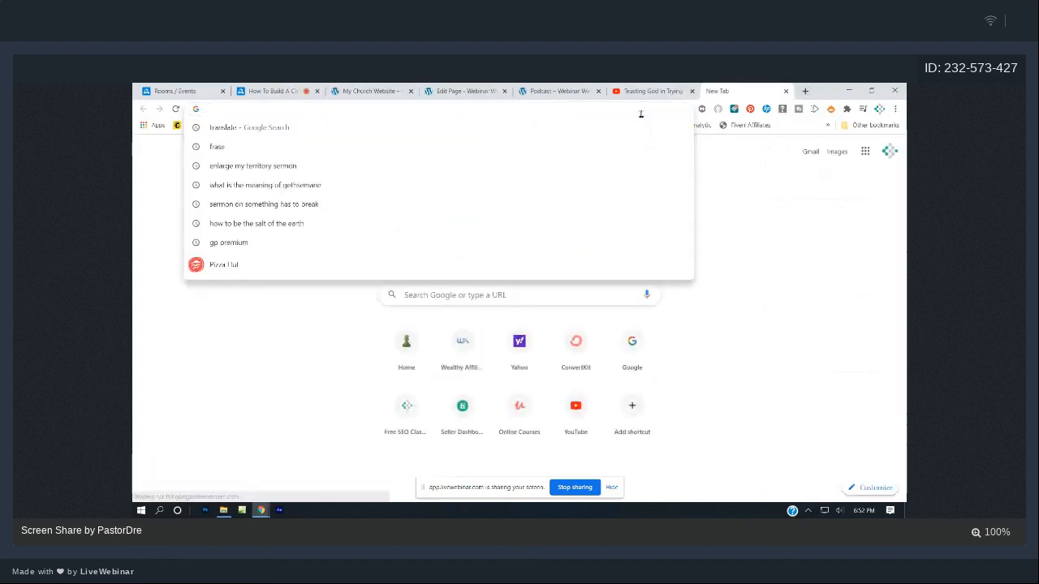
pyautogui.write('preaker.com')
pyautogui.press('Return')
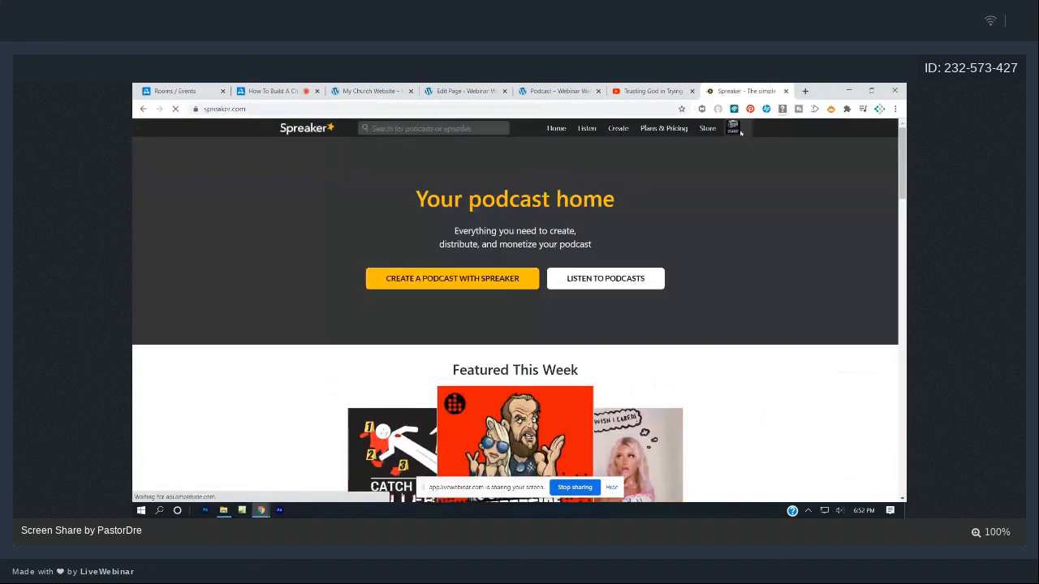
pyautogui.click(747, 130)
pyautogui.click(702, 164)
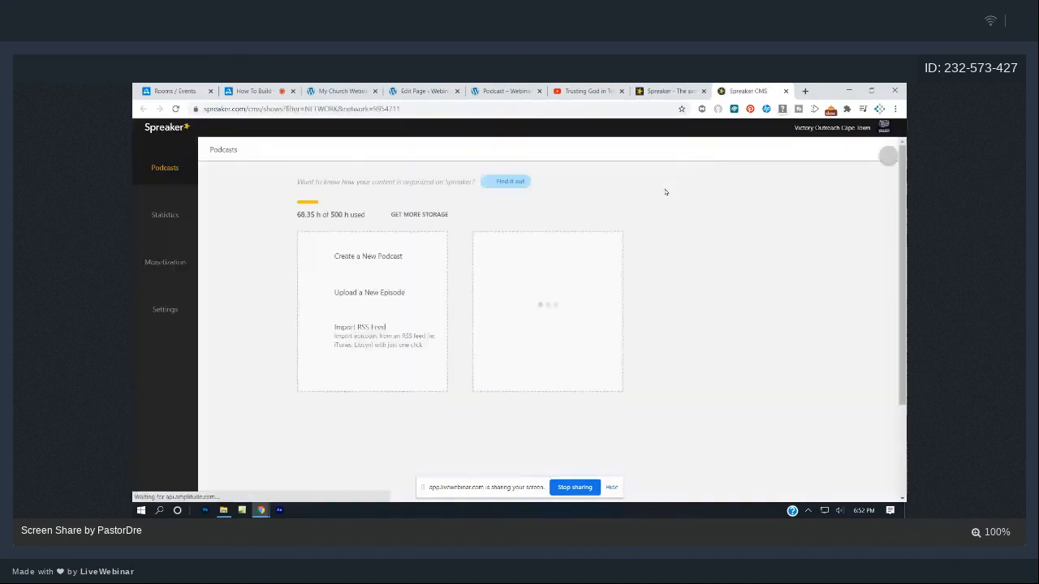
pyautogui.scroll(-2, 464, 340)
pyautogui.click(374, 408)
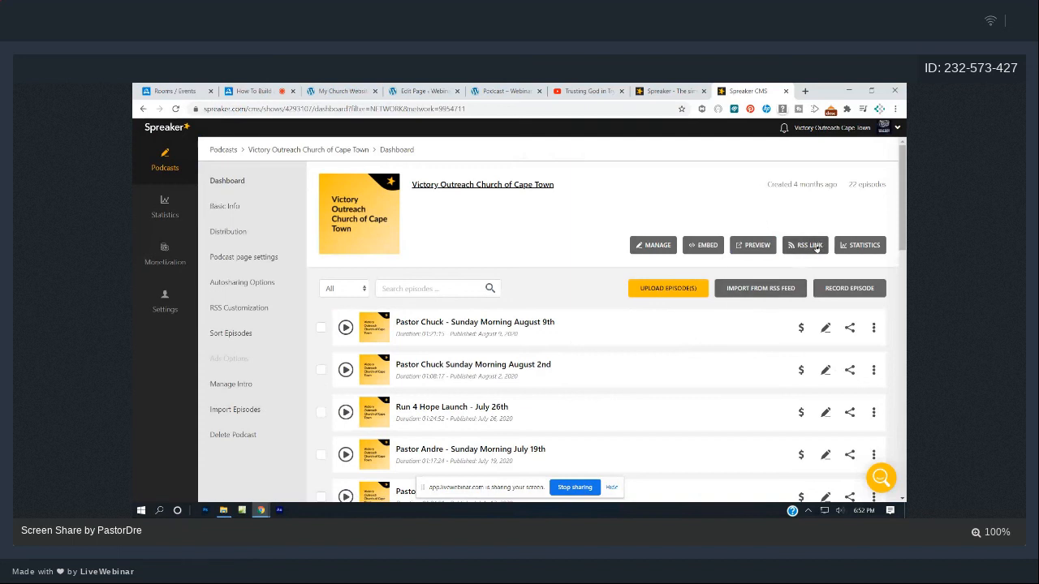
pyautogui.click(816, 248)
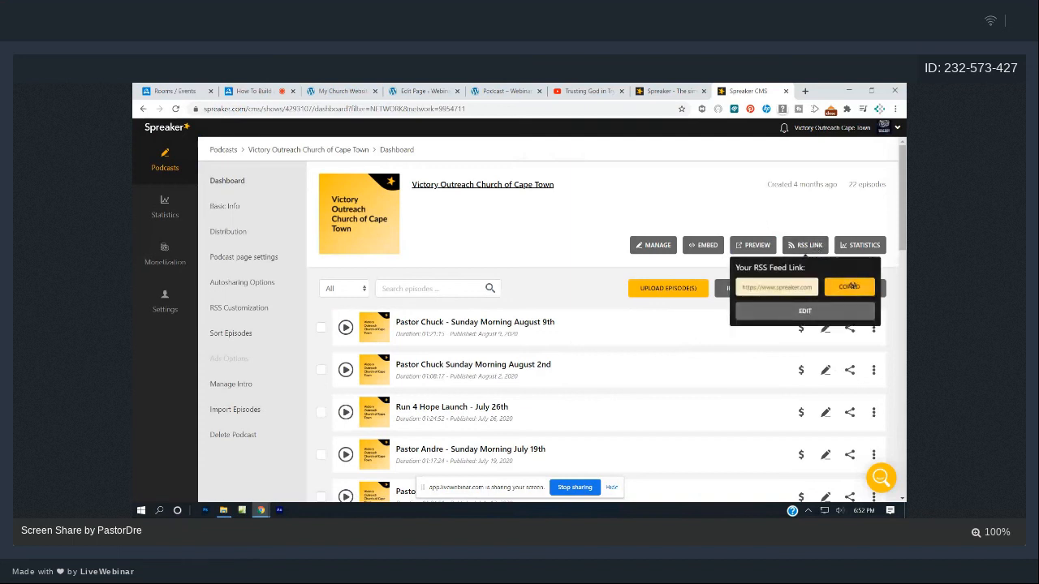
pyautogui.click(529, 86)
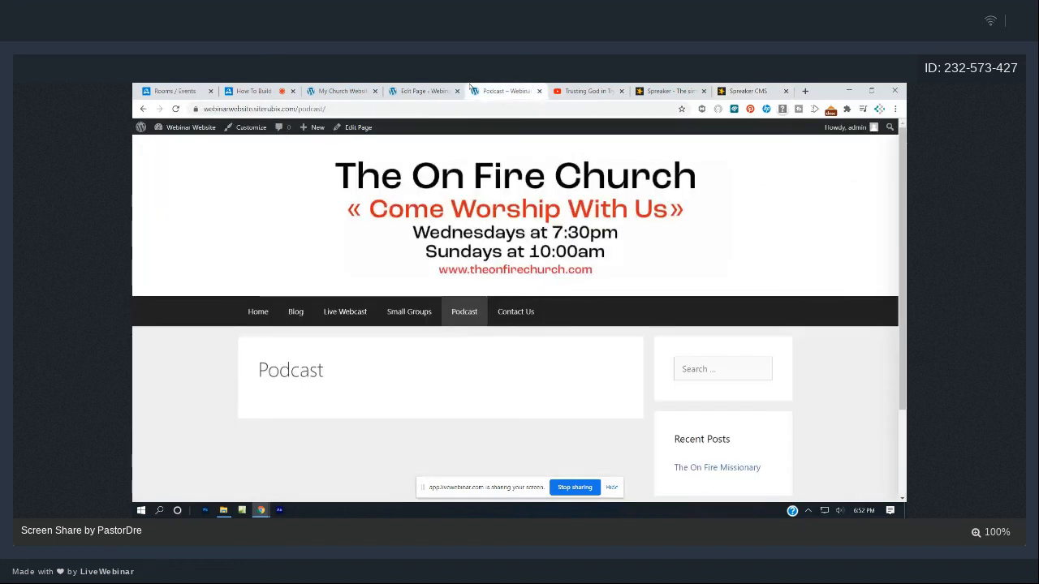
# - Insert an RSS block below the welcome heading on the Podcast page
pyautogui.click(424, 91)
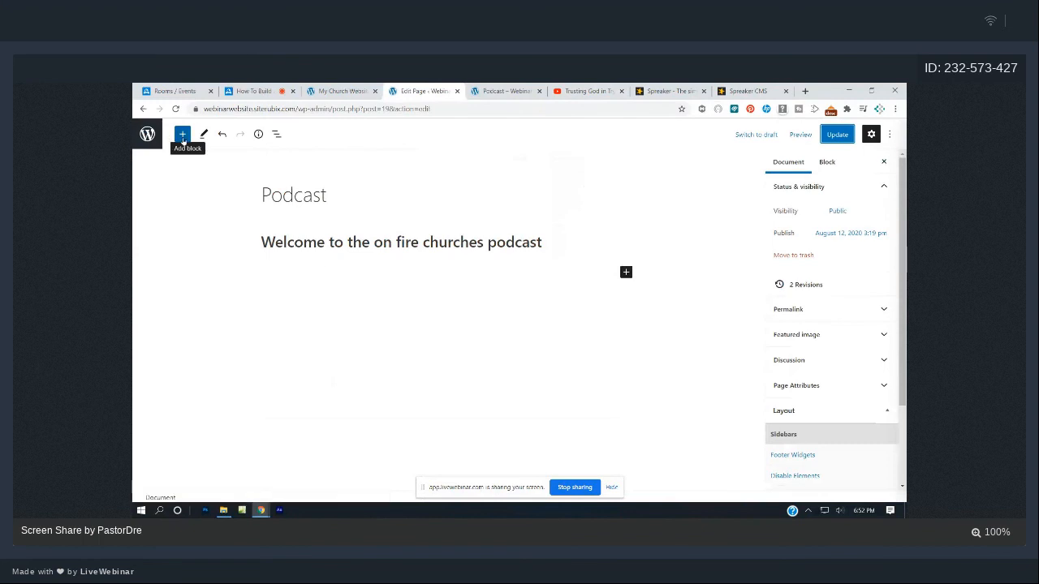
pyautogui.click(182, 135)
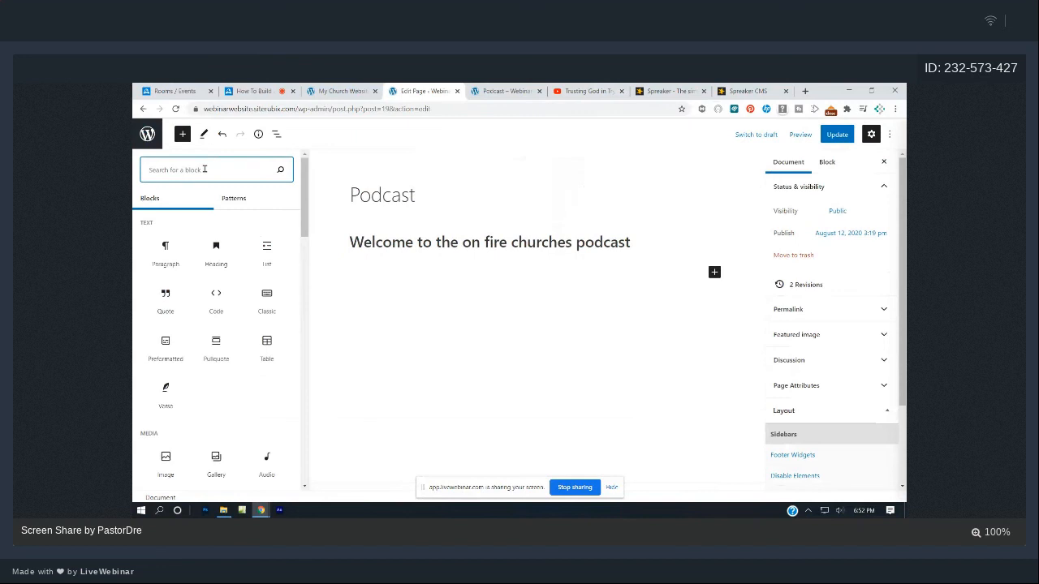
pyautogui.write('rss')
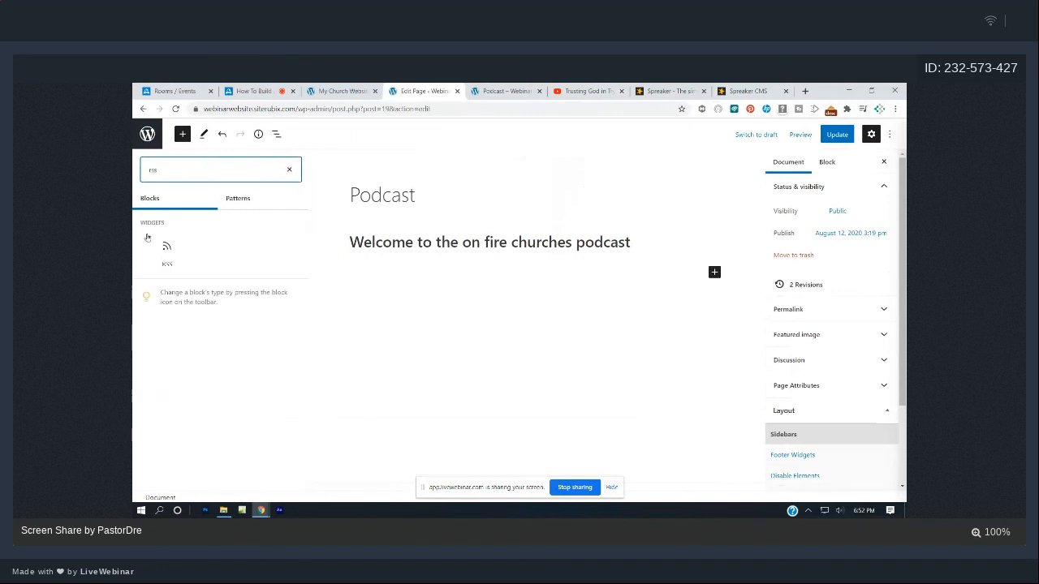
pyautogui.click(168, 253)
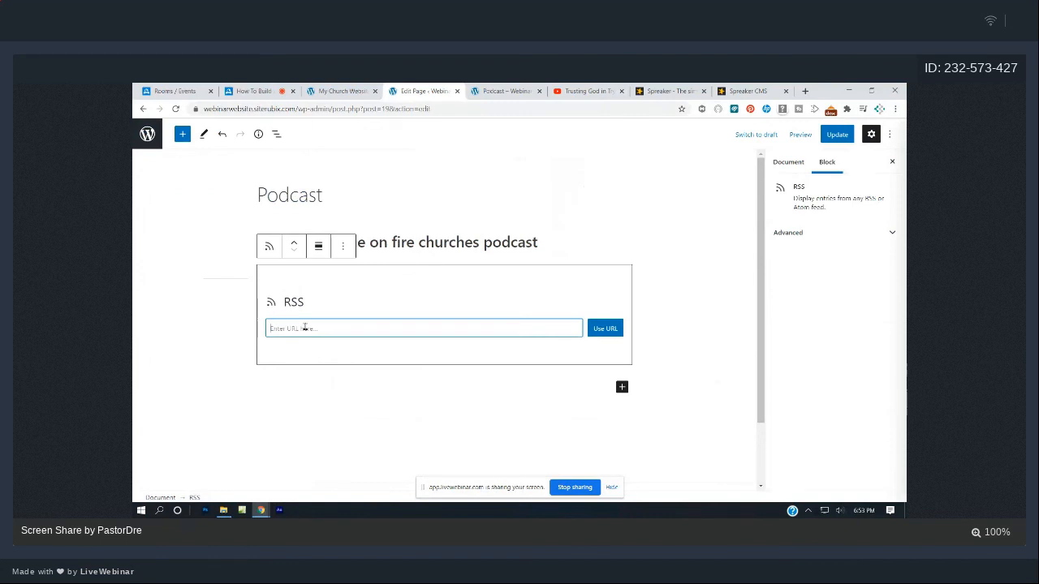
# - Paste the Spreaker feed URL into the RSS block and load it; the feed isn't found
pyautogui.click(740, 90)
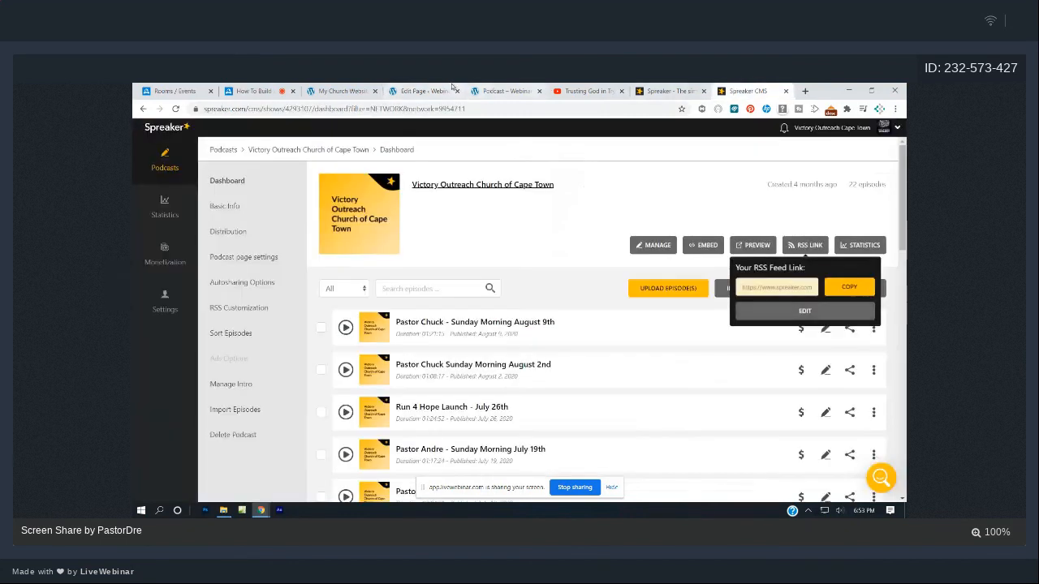
pyautogui.click(452, 87)
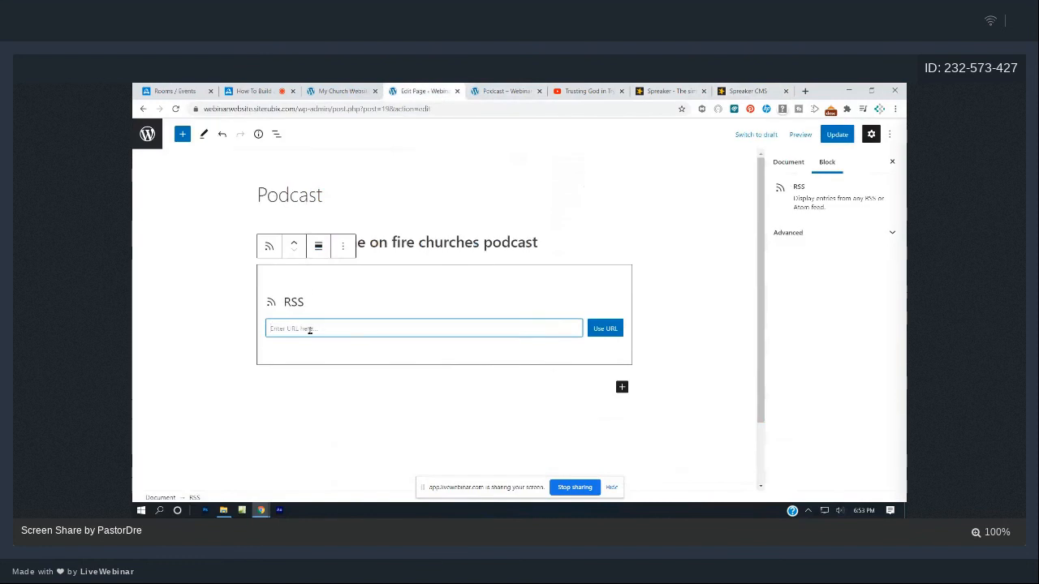
pyautogui.write('https://www.spreaker.com/show/4293107/episodes/feed')
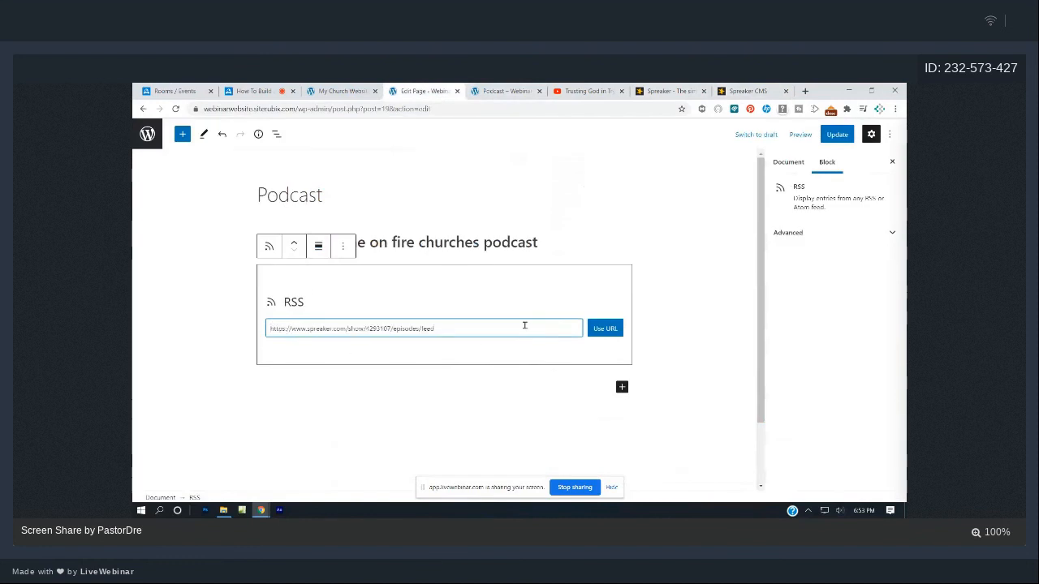
pyautogui.click(606, 330)
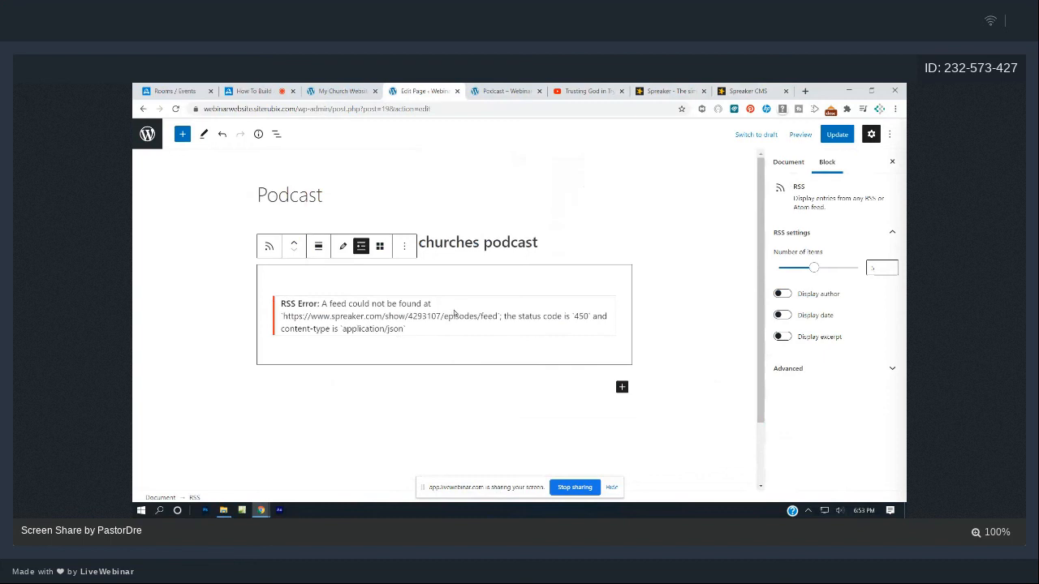
pyautogui.click(747, 91)
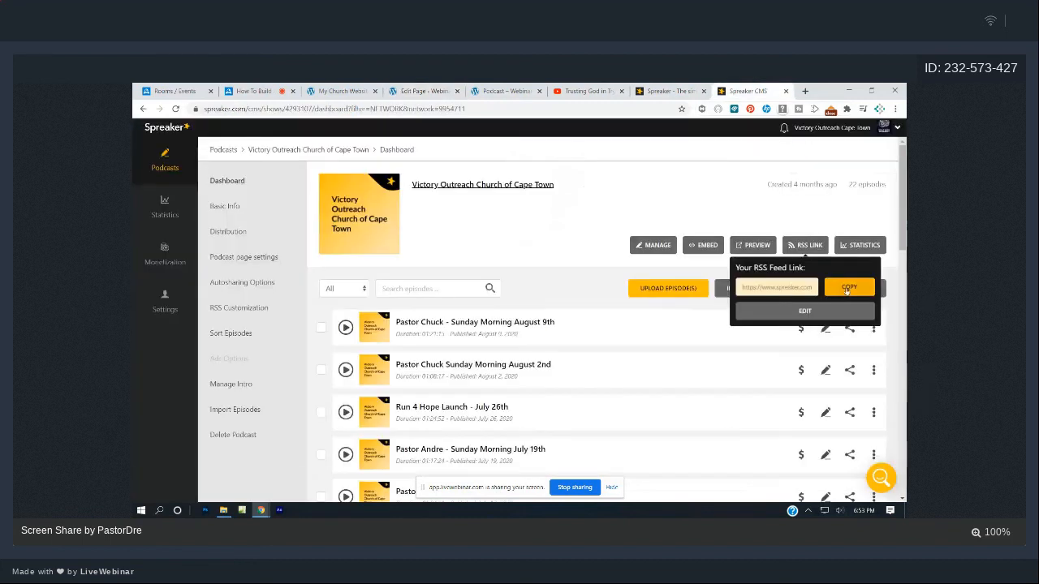
# - Copy the Spreaker RSS feed link again and delete the failing RSS block from the page
pyautogui.click(847, 287)
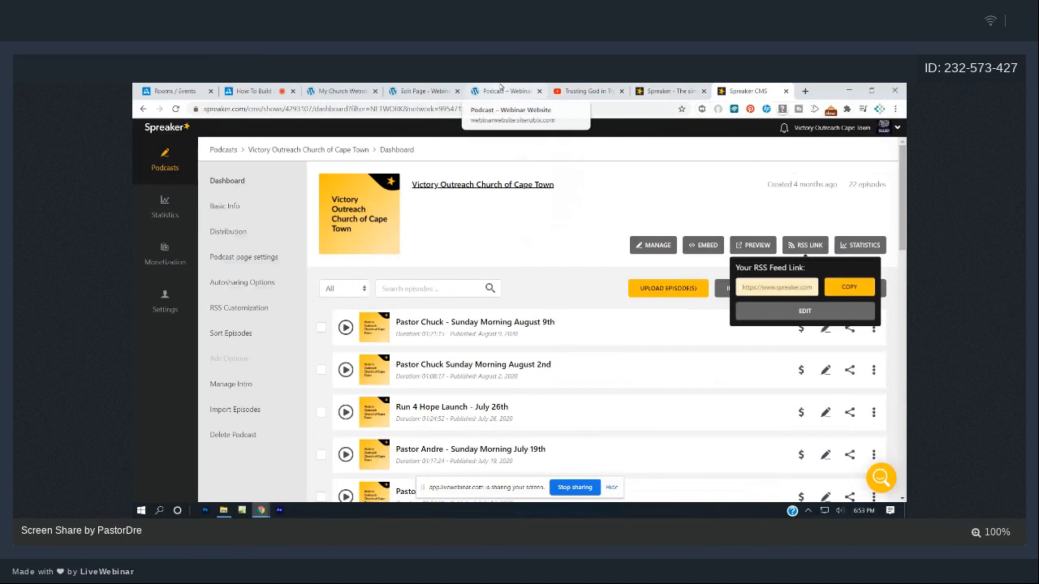
pyautogui.click(499, 90)
pyautogui.click(447, 90)
pyautogui.moveTo(408, 329); pyautogui.dragTo(351, 316)
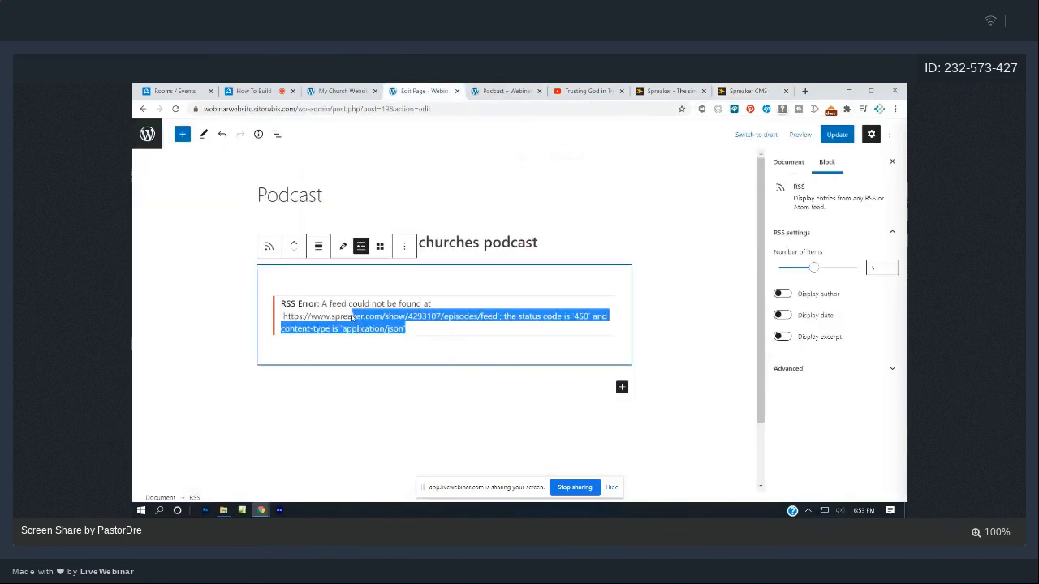
pyautogui.press('BackSpace')
pyautogui.press('BackSpace')
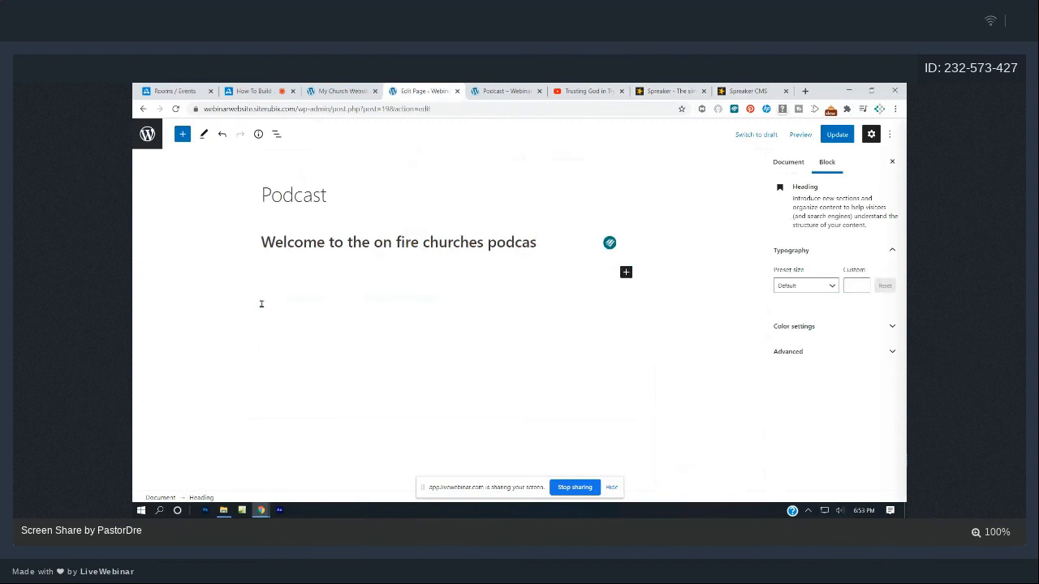
# - Correct the heading's last word so it reads 'Welcome to the on fire churches podcast'
pyautogui.write('t')
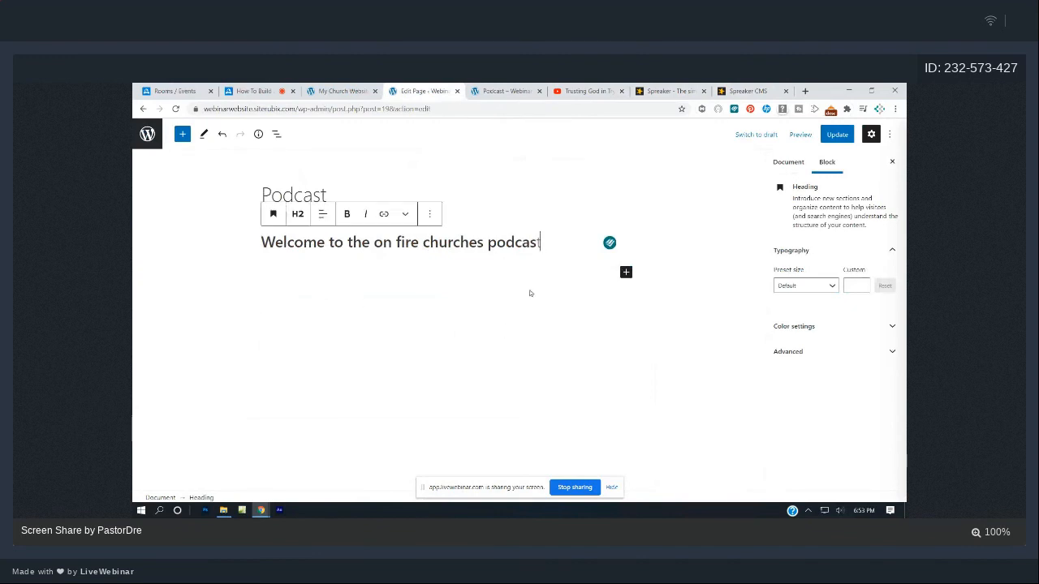
pyautogui.press('Left')
pyautogui.write('s')
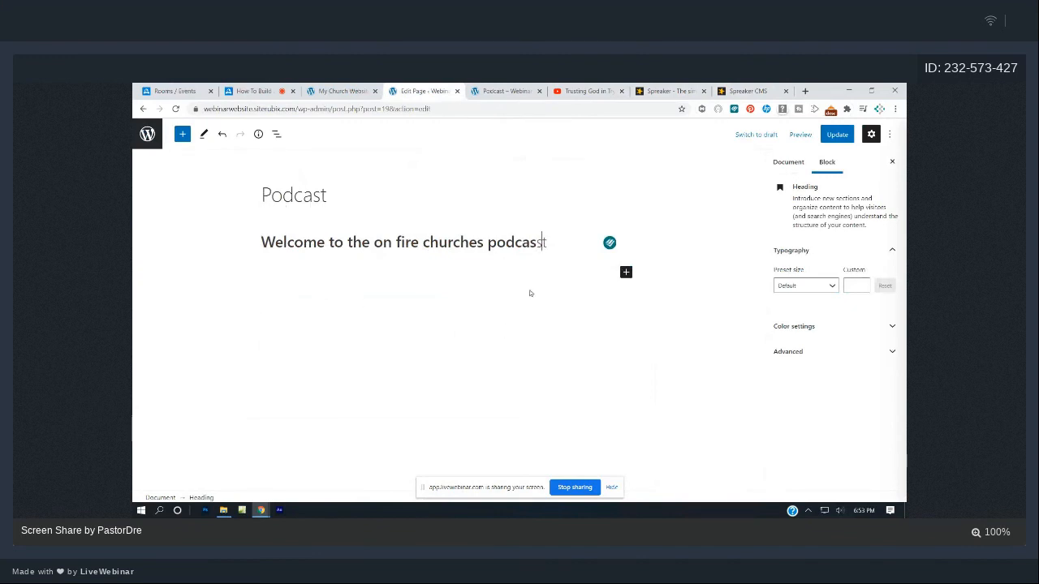
pyautogui.hotkey('shift', 'Home')
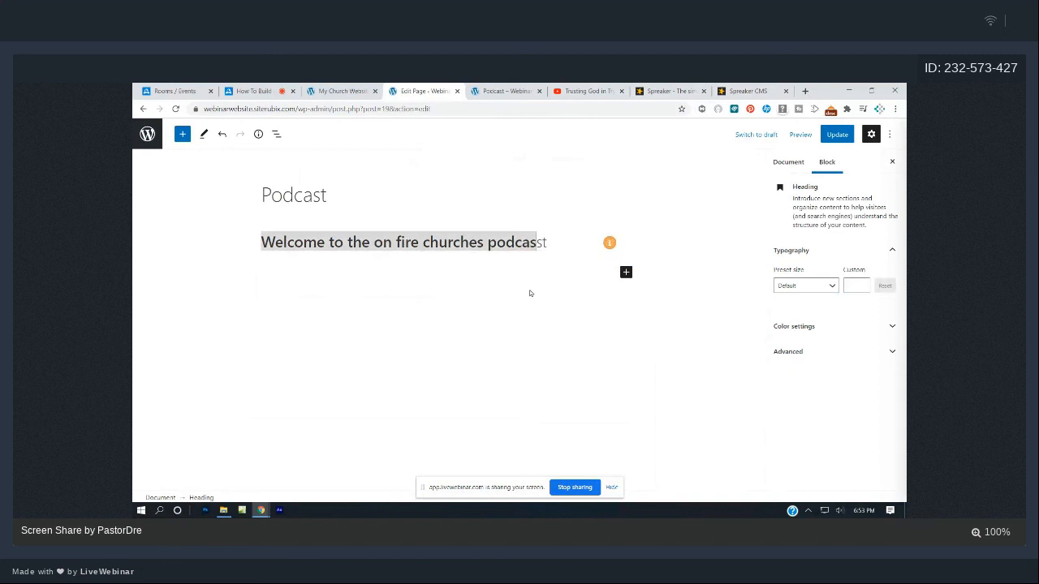
pyautogui.press('Right')
pyautogui.press('Delete')
pyautogui.press('Delete')
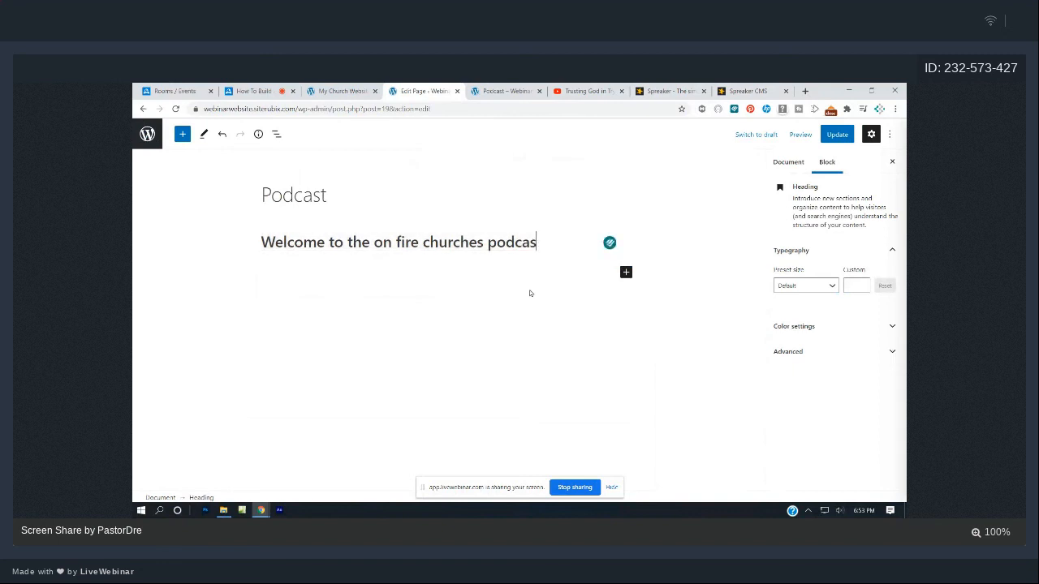
pyautogui.hotkey('ctrl', 'z')
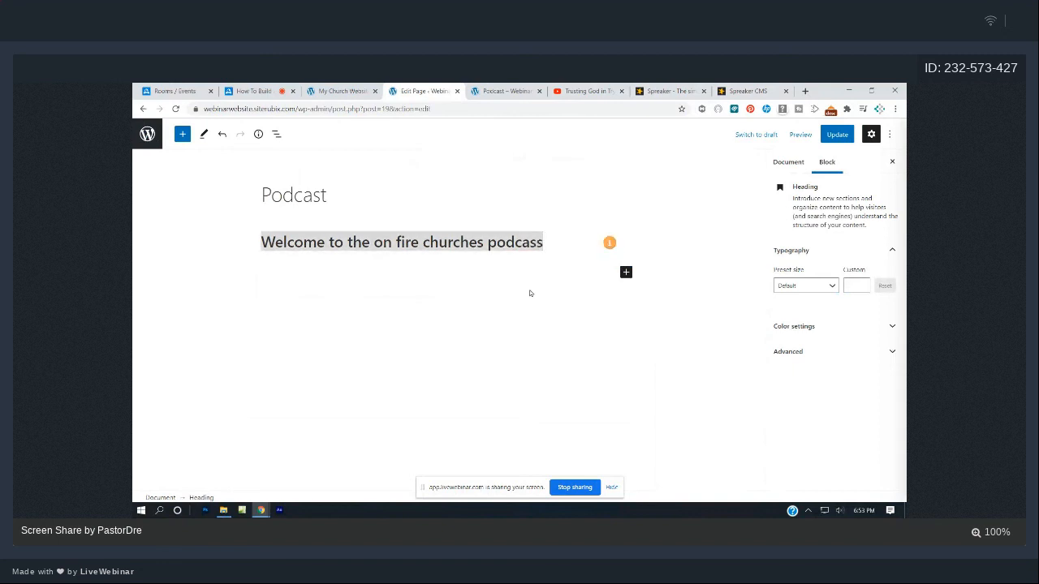
pyautogui.press('BackSpace')
pyautogui.write('ts')
pyautogui.press('BackSpace')
pyautogui.click(192, 226)
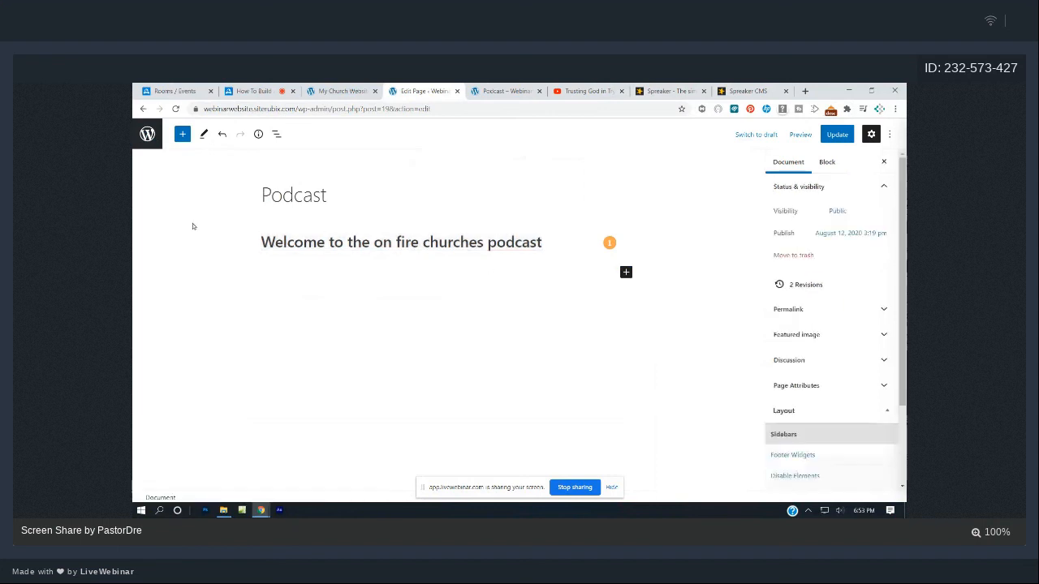
# - Re-add an RSS block with the Spreaker show 4293107 episodes feed; it reports a status-450 error
pyautogui.click(182, 134)
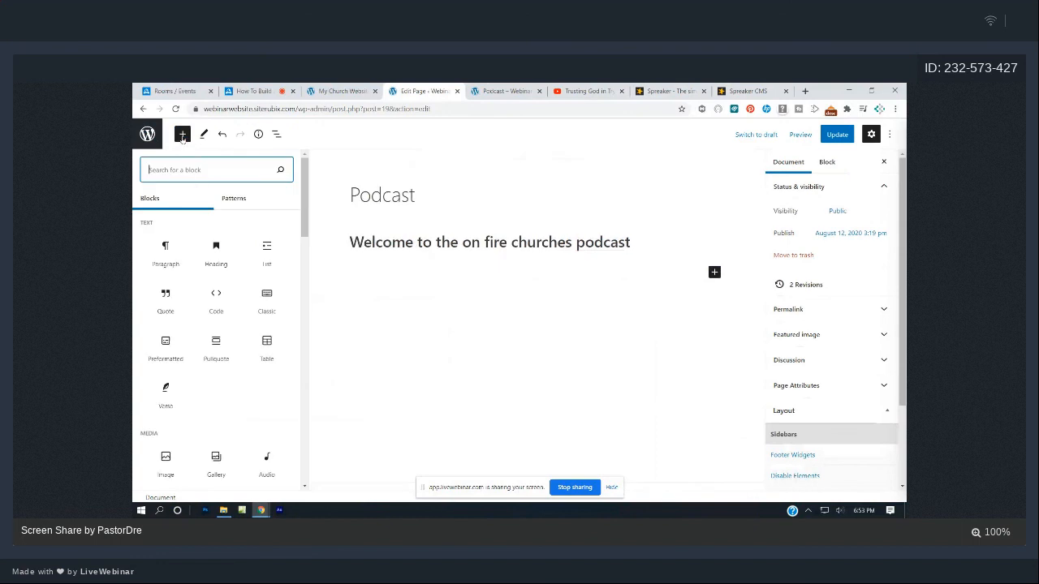
pyautogui.write('rss')
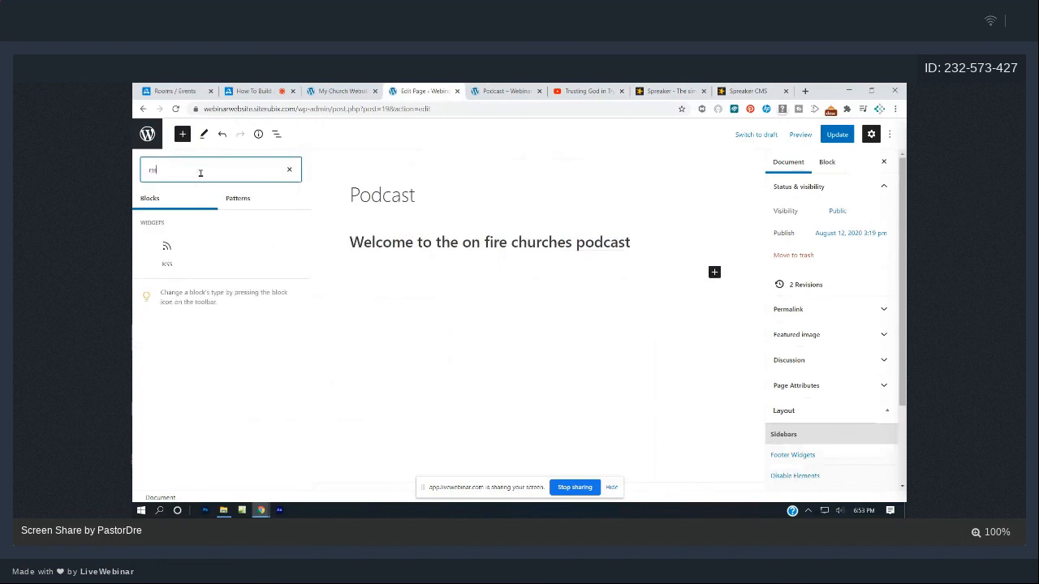
pyautogui.click(168, 251)
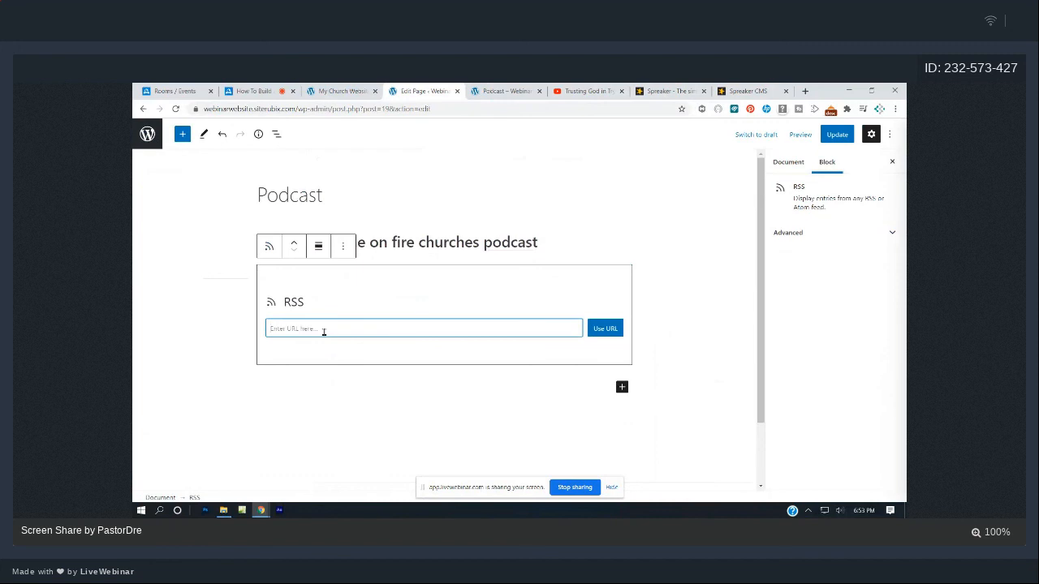
pyautogui.write('https://www.spreaker.com/show/4293107/episodes/feed')
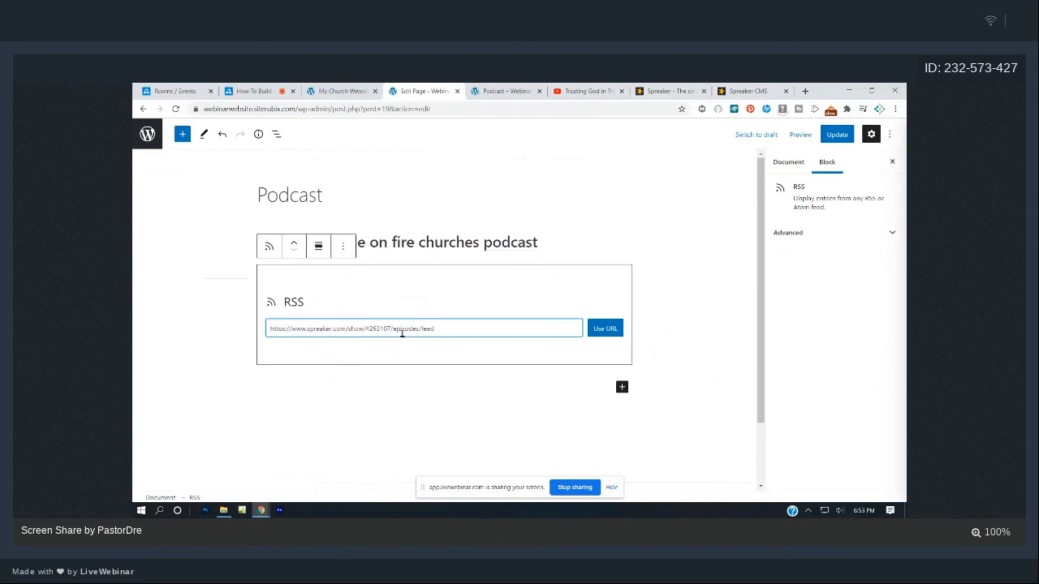
pyautogui.click(608, 333)
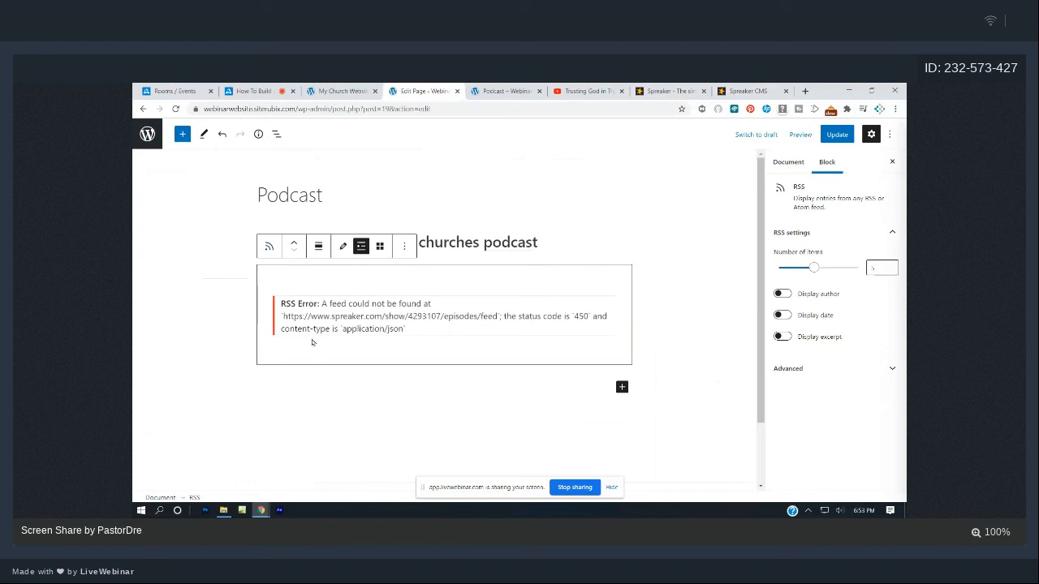
pyautogui.click(741, 91)
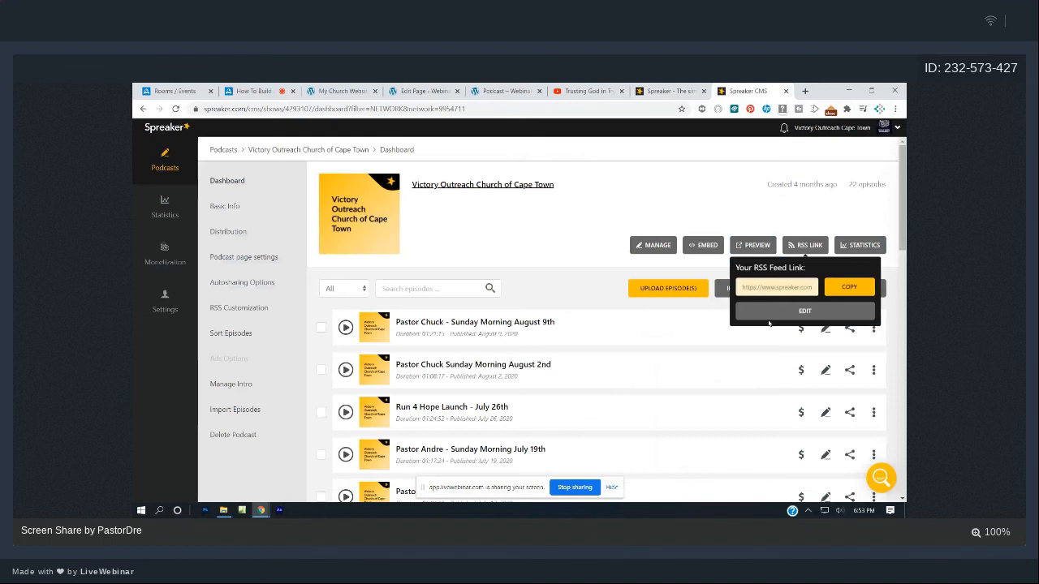
# - Copy the RSS feed link from the Rise Up Radio Segment podcast's Spreaker dashboard
pyautogui.click(168, 217)
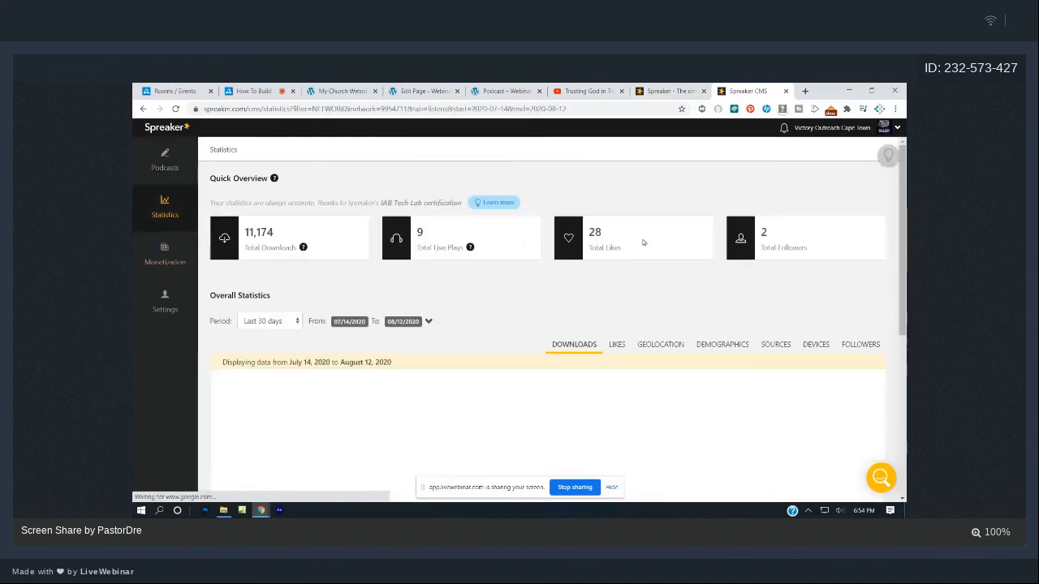
pyautogui.scroll(-1, 440, 313)
pyautogui.scroll(1, 293, 244)
pyautogui.click(160, 159)
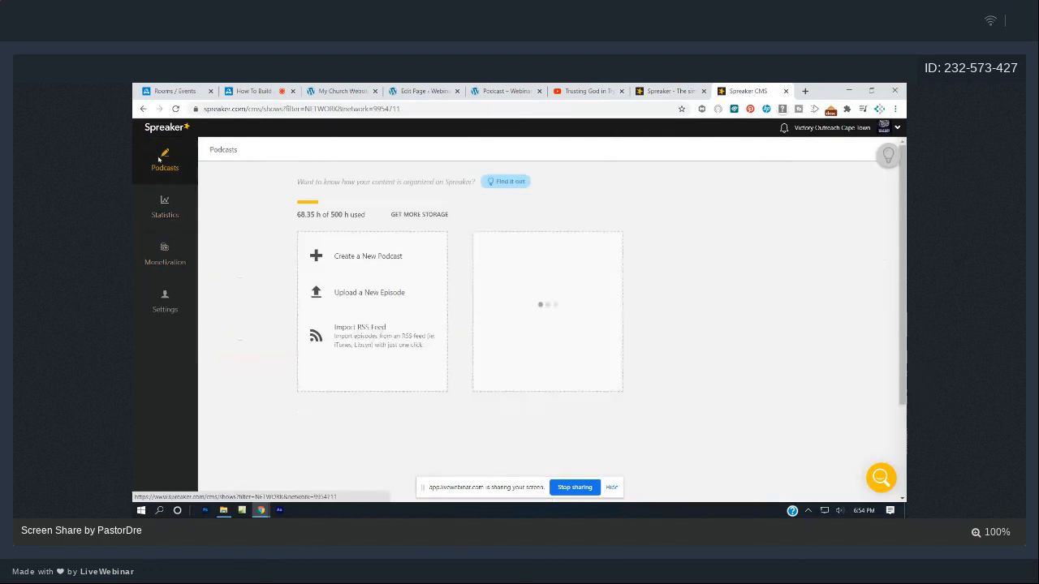
pyautogui.click(712, 309)
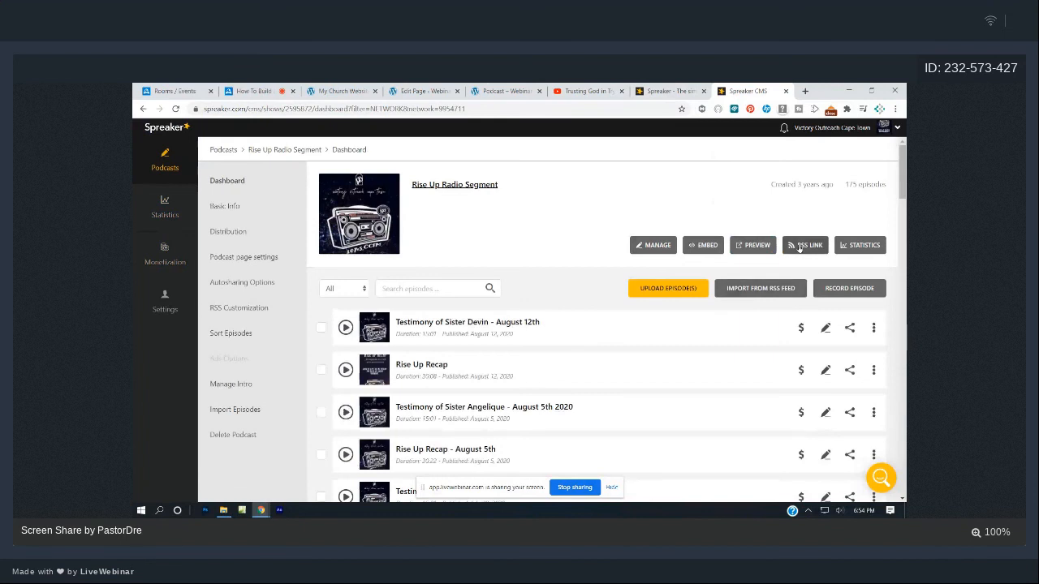
pyautogui.click(799, 248)
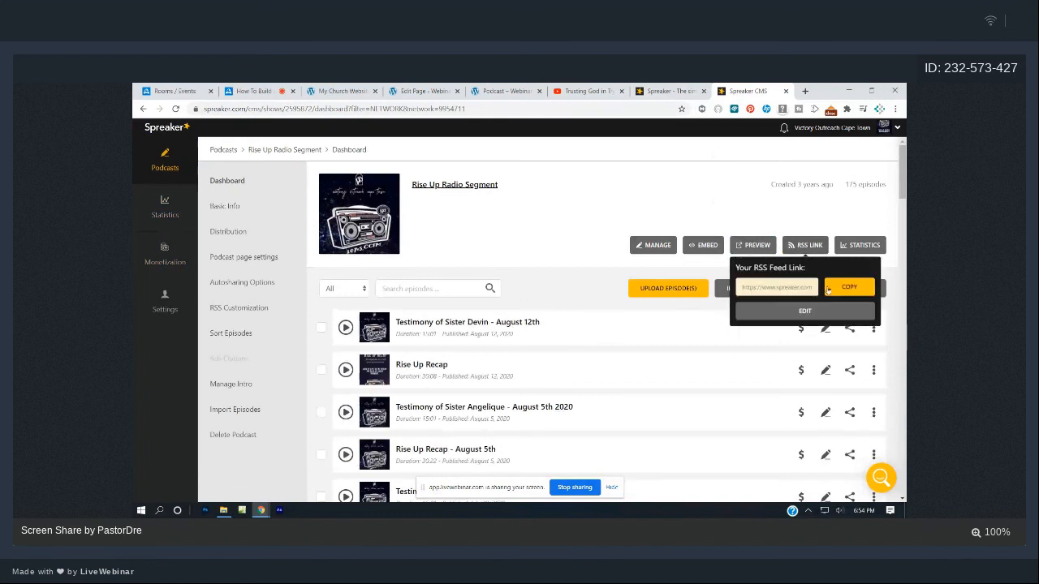
pyautogui.click(850, 286)
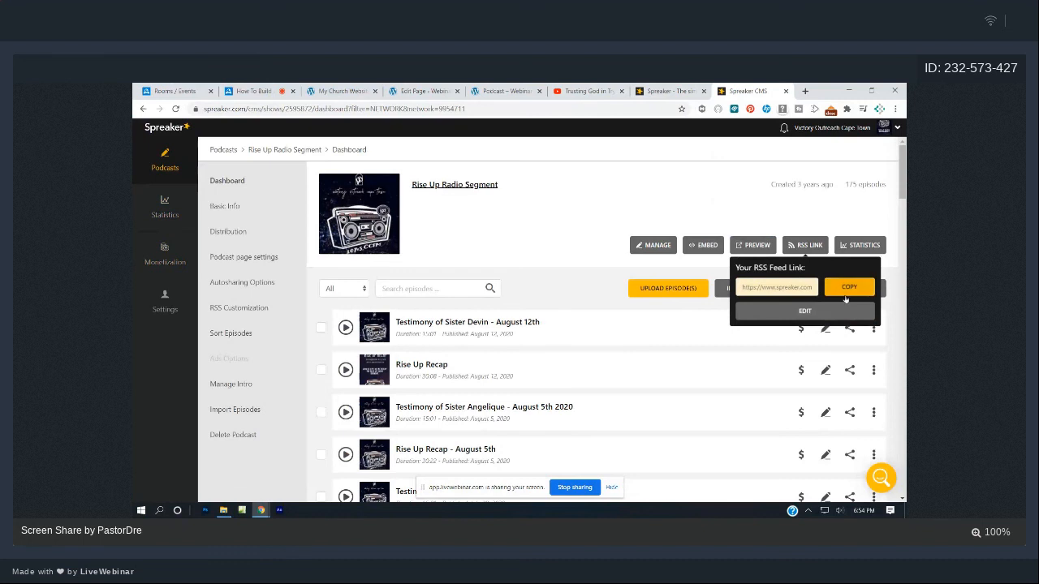
pyautogui.click(424, 90)
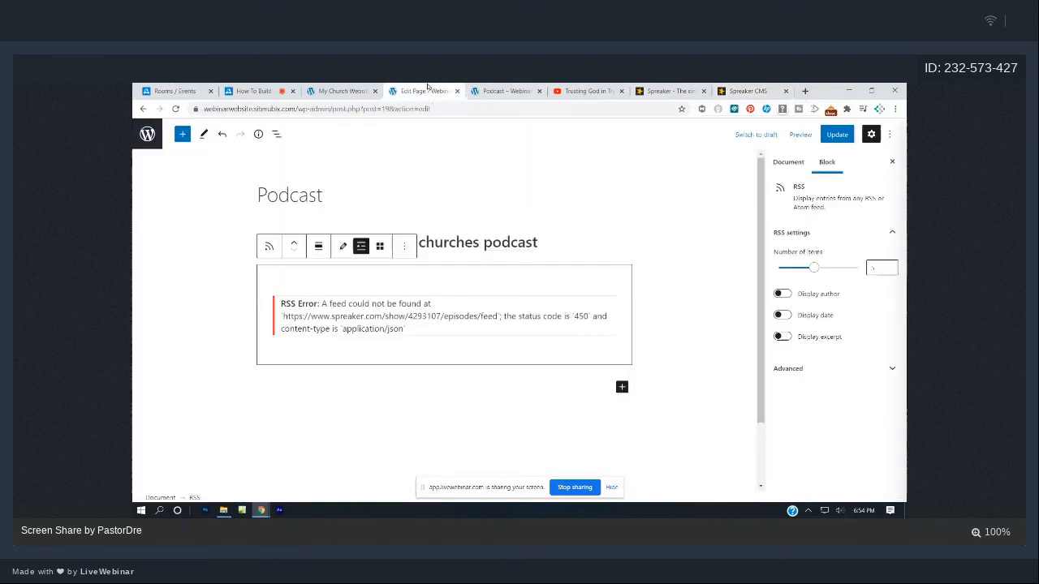
# - Remove the failing RSS block via its options menu
pyautogui.click(671, 321)
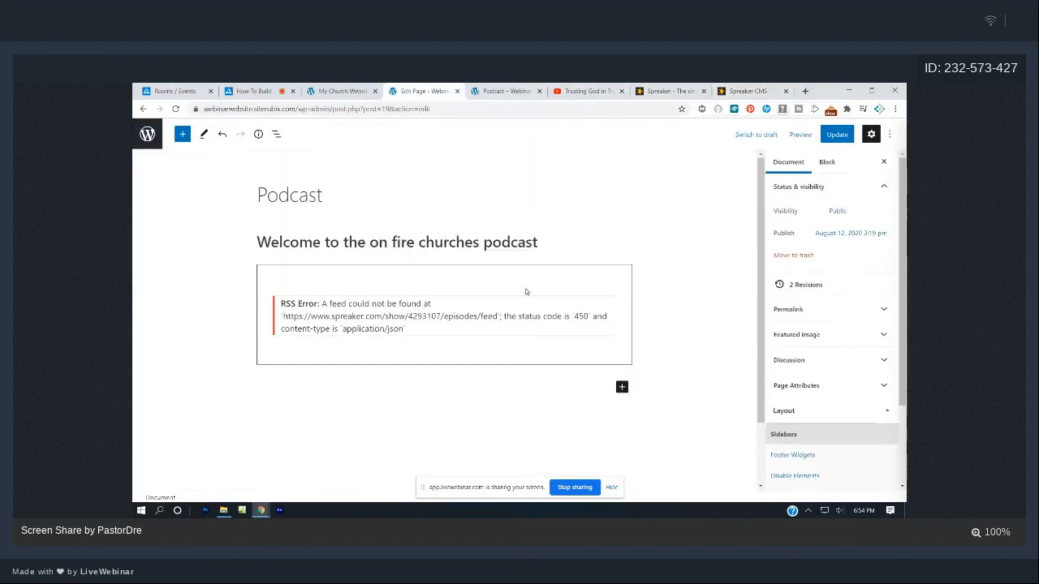
pyautogui.click(364, 284)
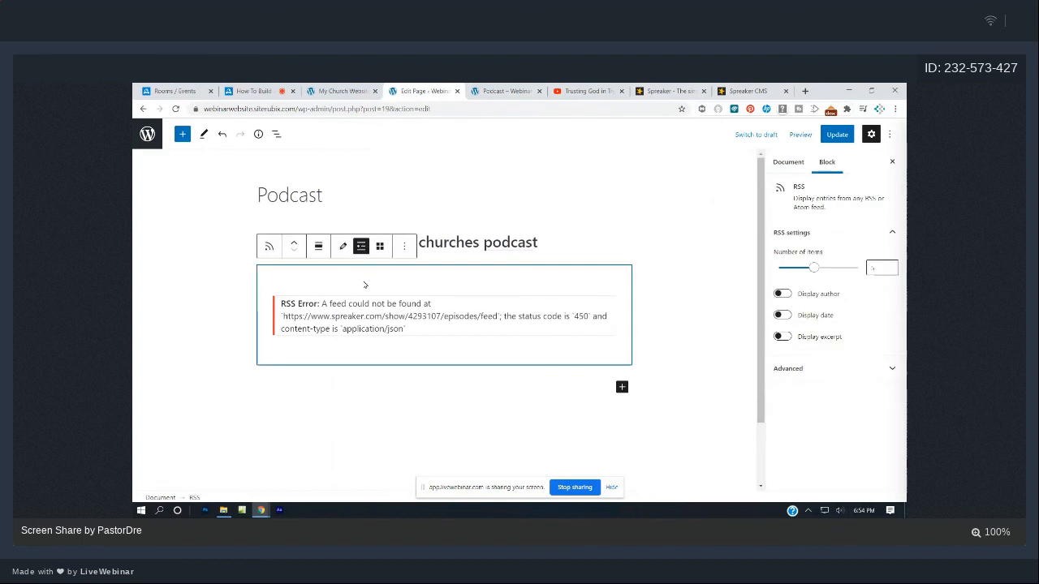
pyautogui.click(404, 247)
pyautogui.click(421, 452)
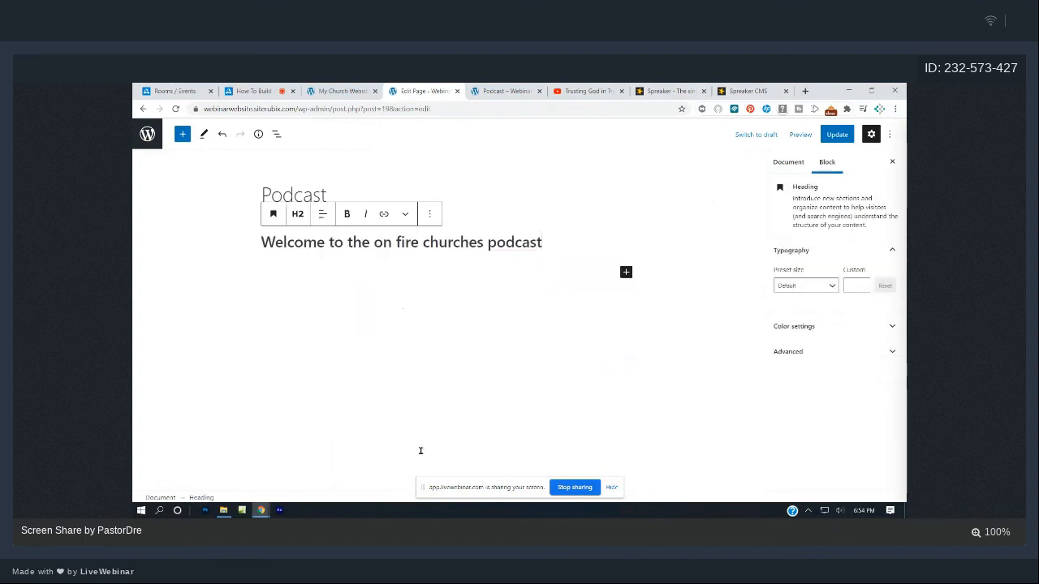
pyautogui.click(425, 286)
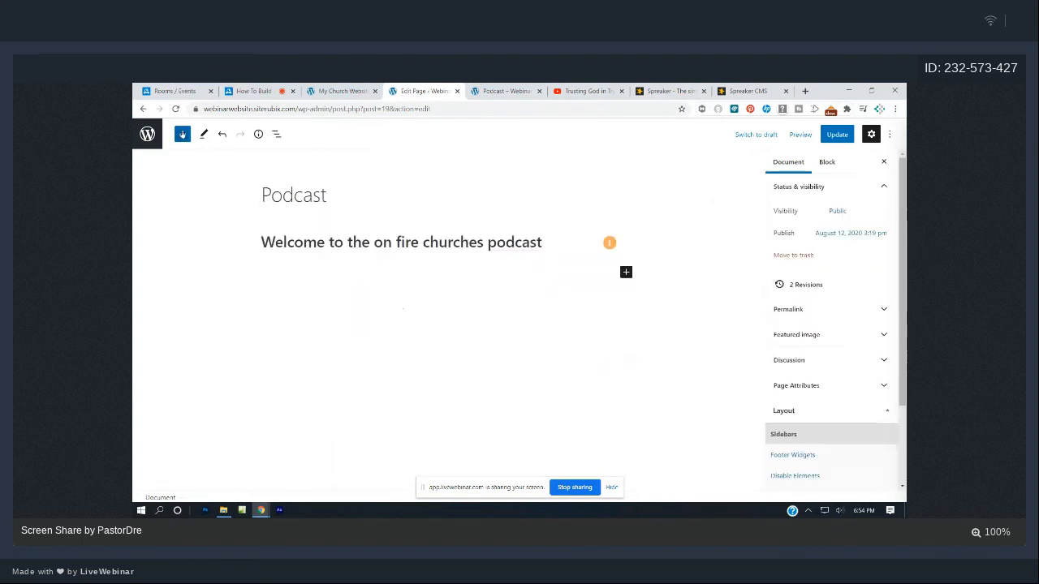
# - Add a new RSS block with the Spreaker show 2595872 feed and update the Podcast page
pyautogui.click(183, 134)
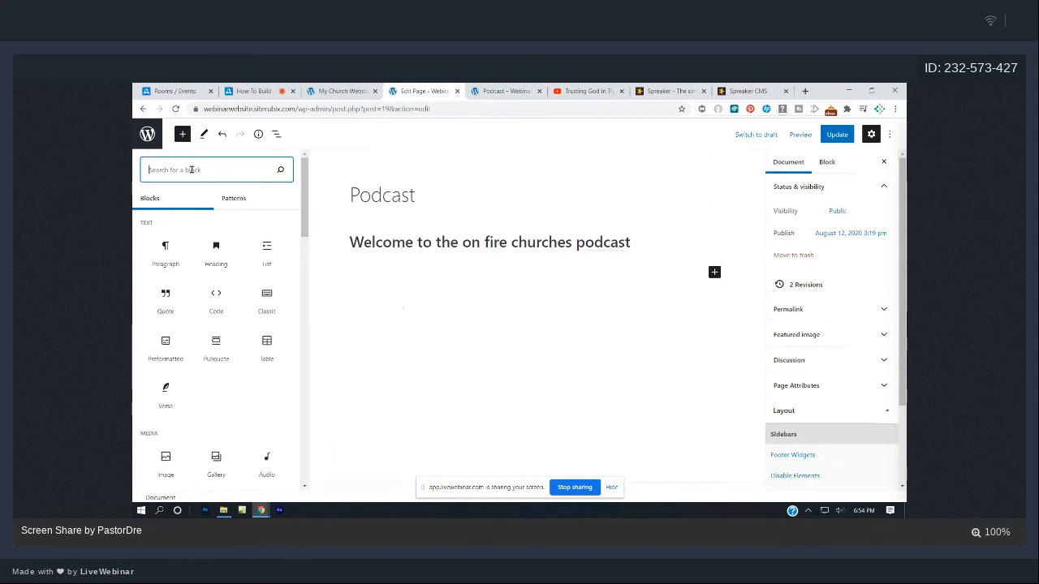
pyautogui.write('rss')
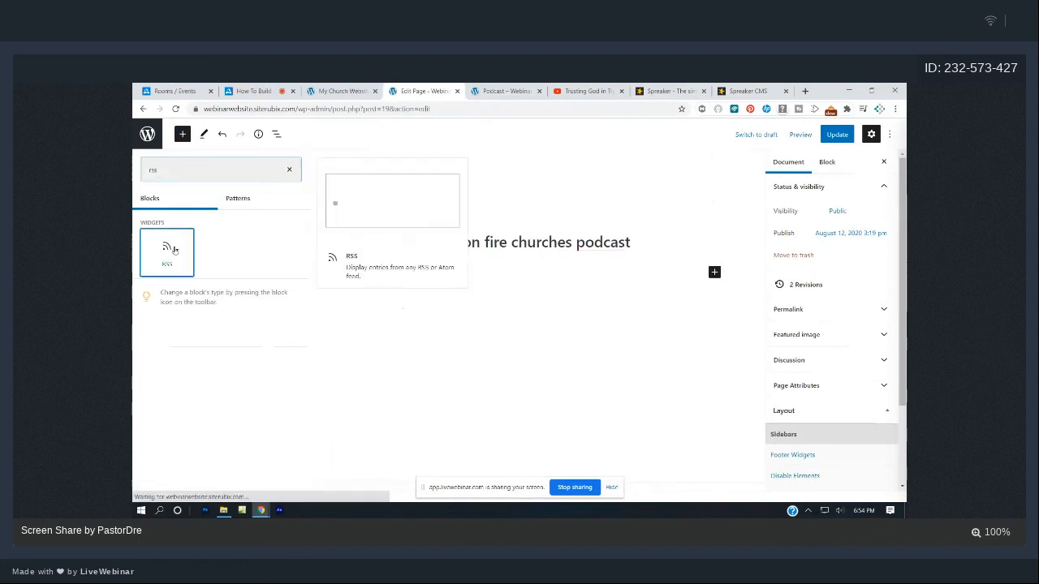
pyautogui.click(173, 251)
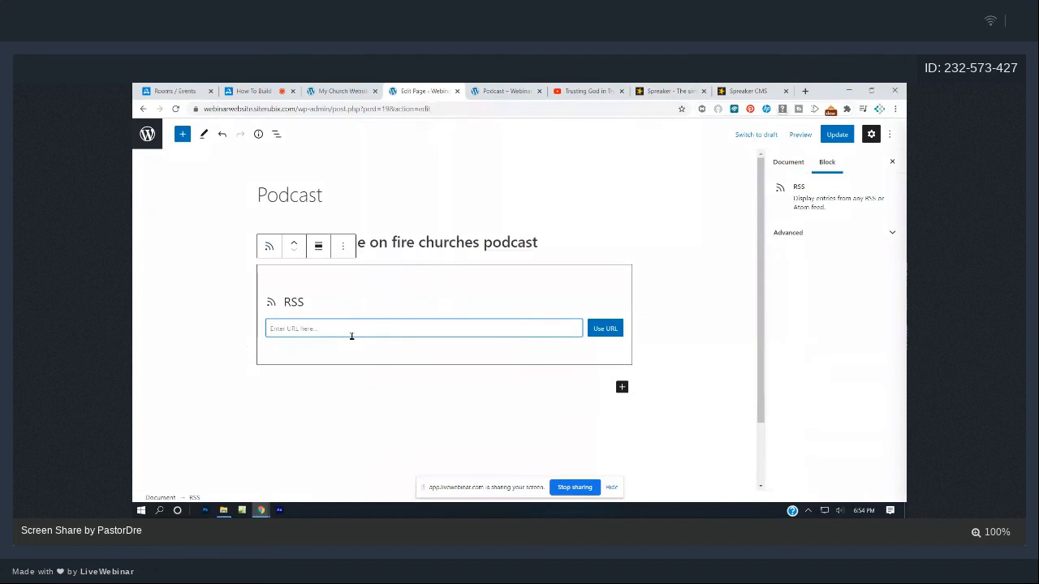
pyautogui.hotkey('ctrl', 'v')
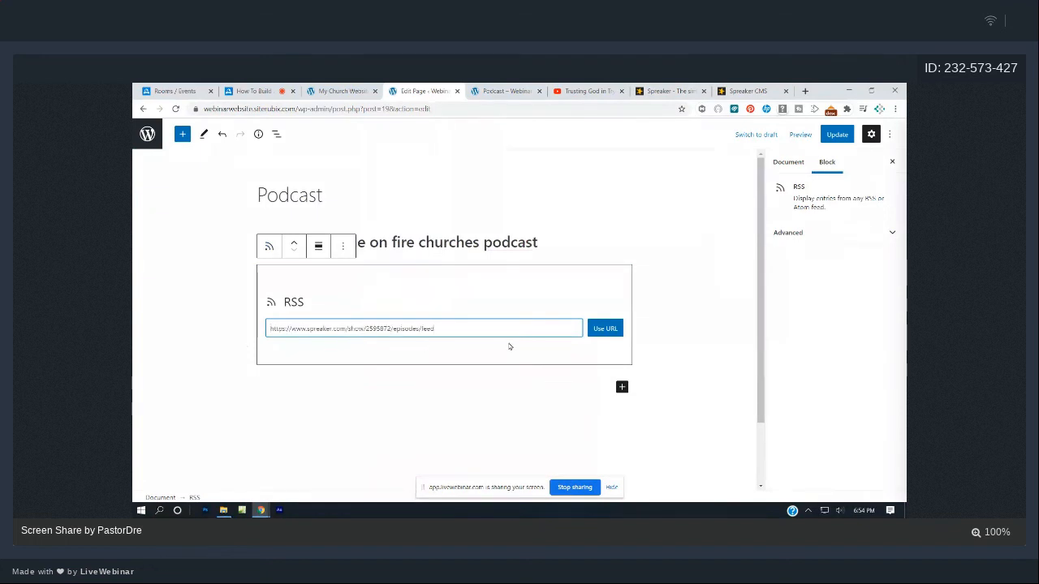
pyautogui.click(607, 331)
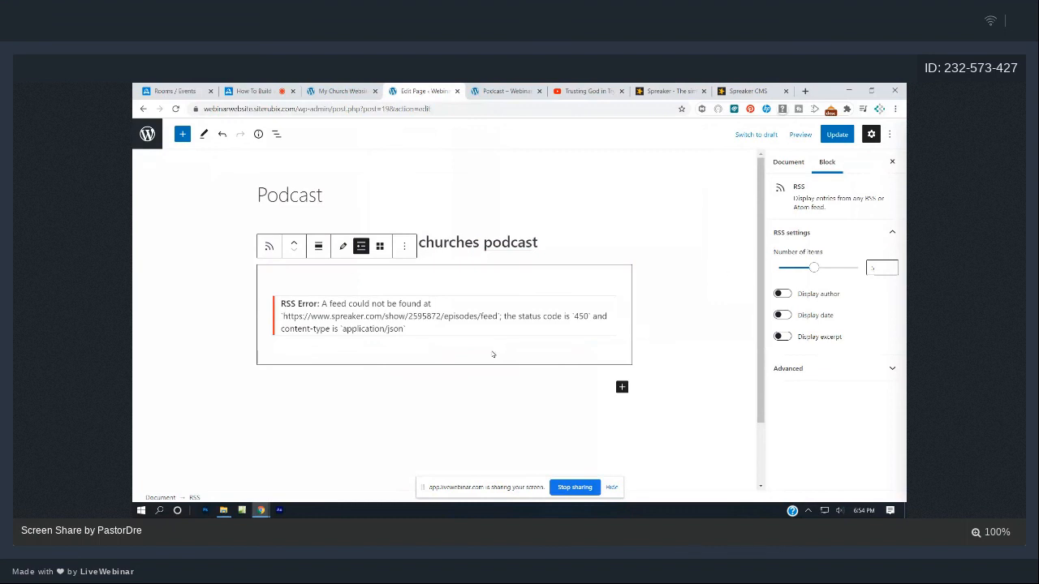
pyautogui.click(836, 133)
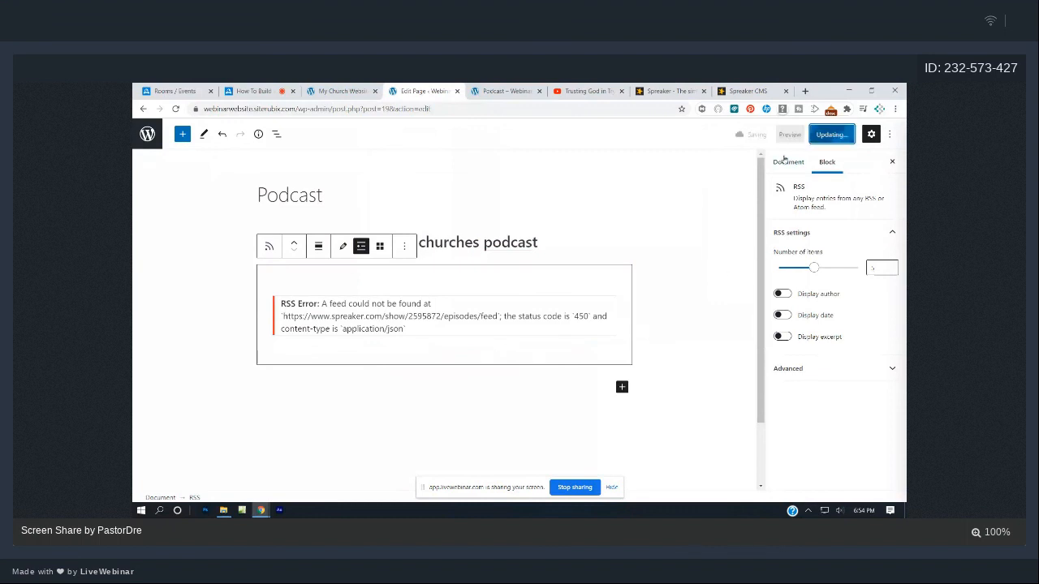
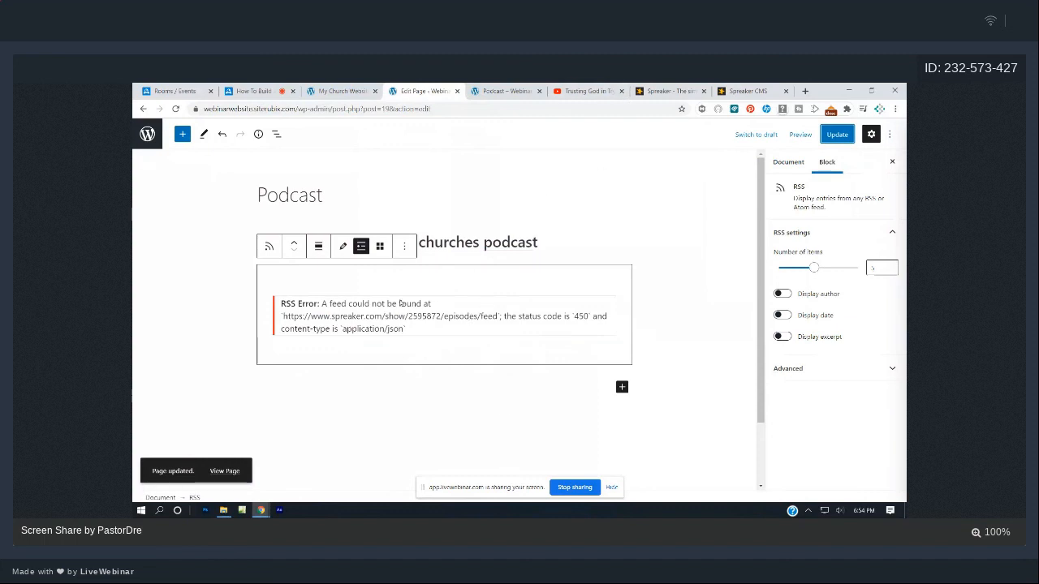
# - Load the Spreaker RSS feed in a new tab to check its XML, then return to the Podcast editor
pyautogui.click(741, 90)
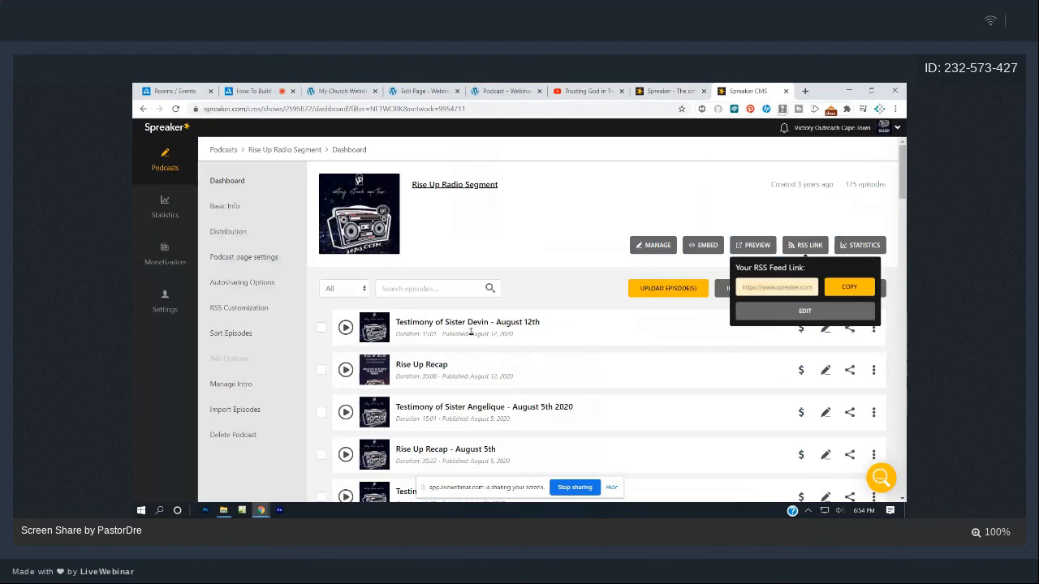
pyautogui.hotkey('ctrl', 't')
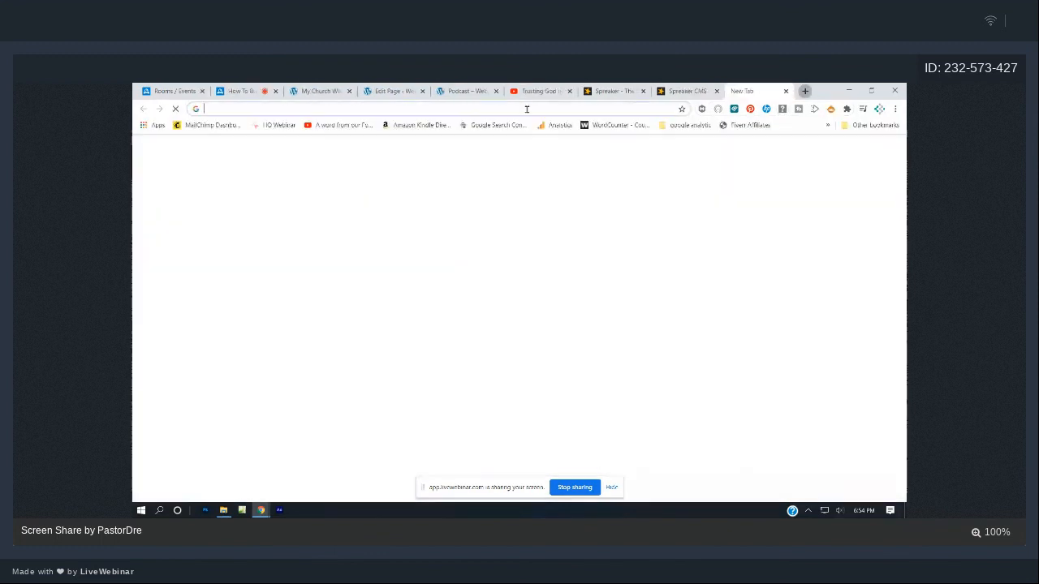
pyautogui.write('https://www.spreaker.com/show/2595877/episodes/feed')
pyautogui.press('Return')
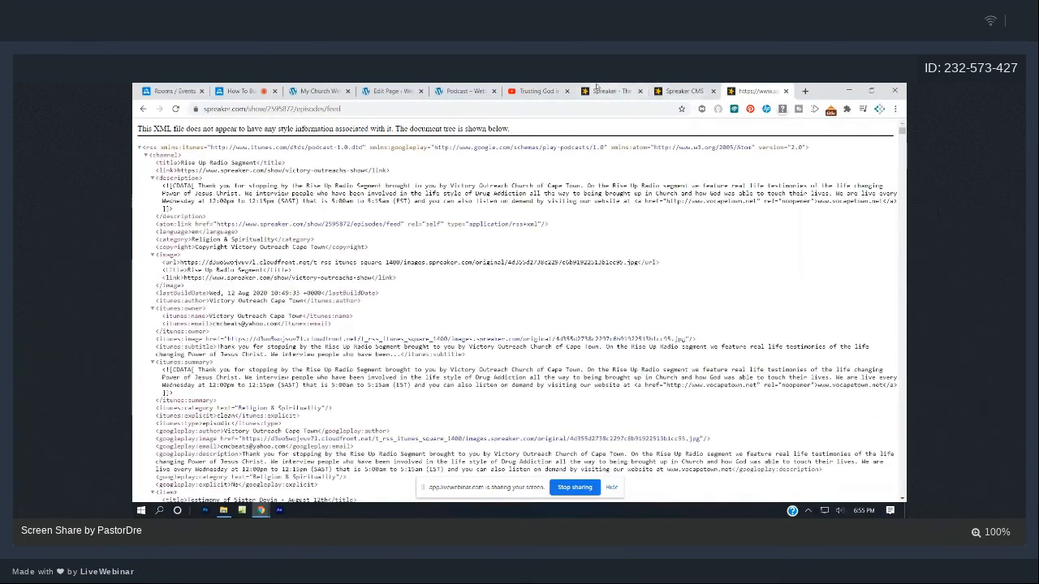
pyautogui.click(392, 91)
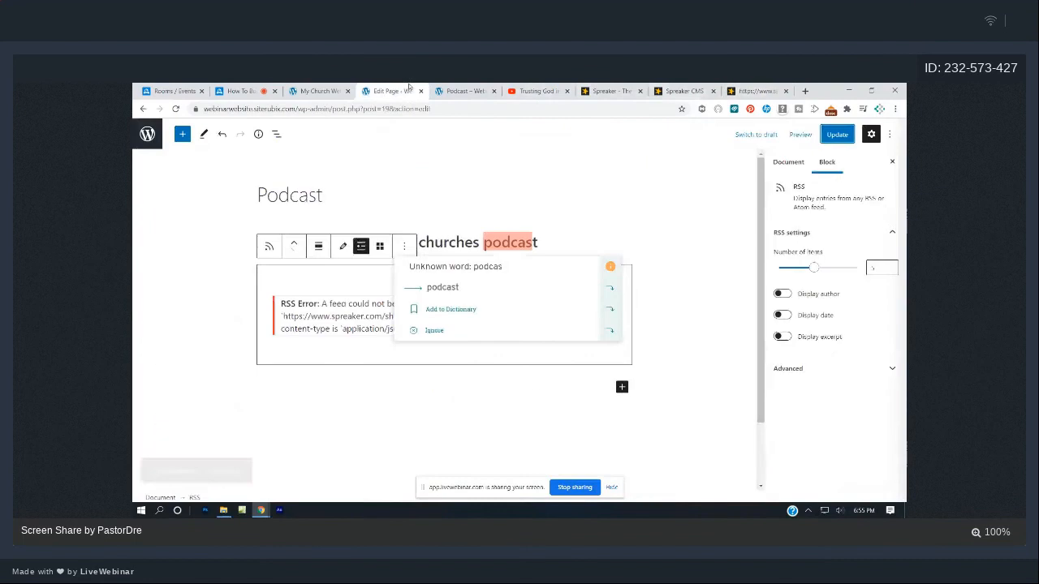
# - Accept the 'podcast' spelling fix and remove the broken RSS block
pyautogui.click(431, 288)
pyautogui.click(307, 269)
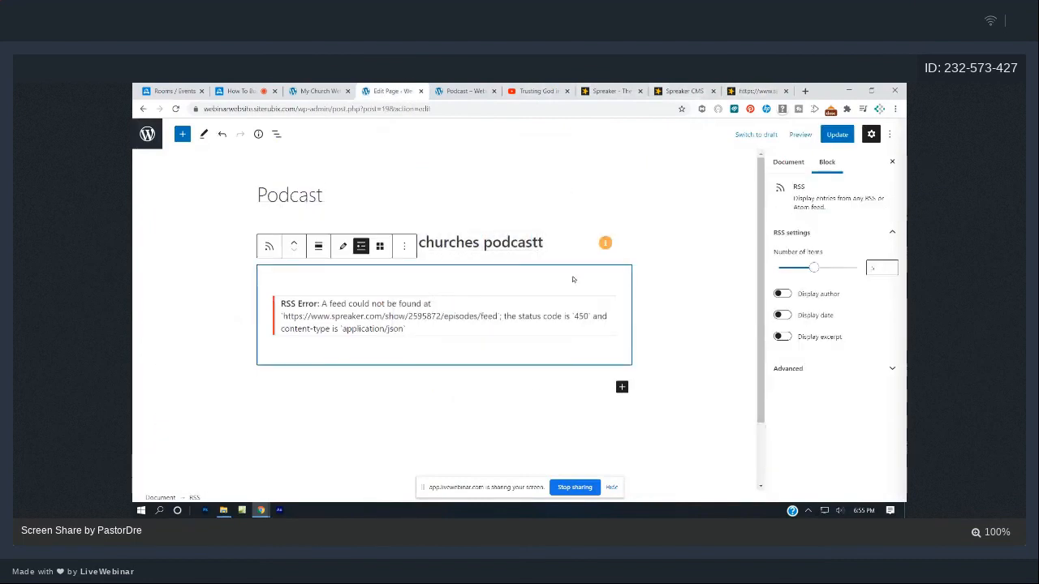
pyautogui.click(404, 246)
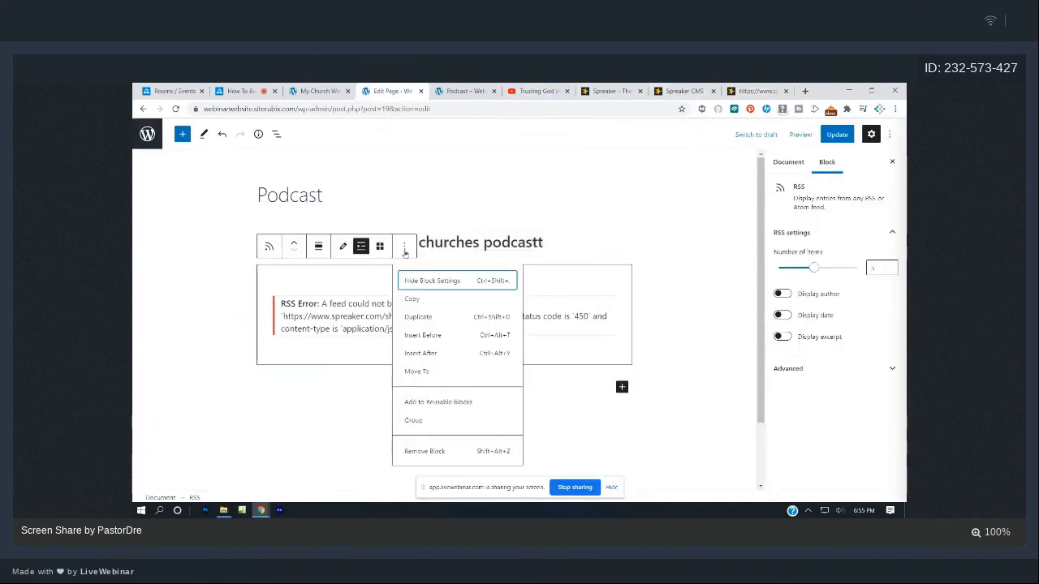
pyautogui.click(431, 451)
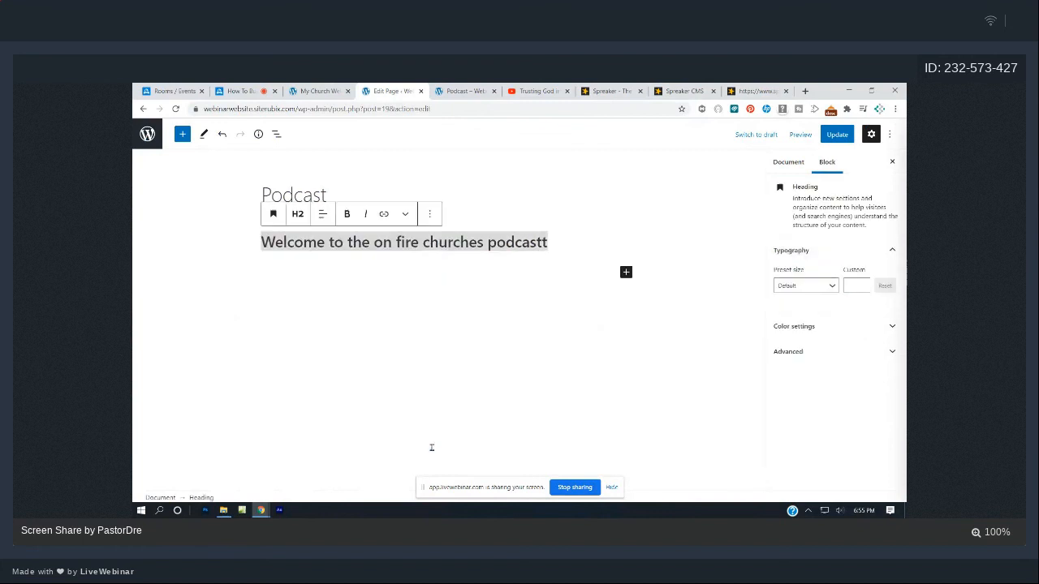
# - Insert a new RSS block below the heading using the pasted Spreaker feed URL
pyautogui.click(458, 296)
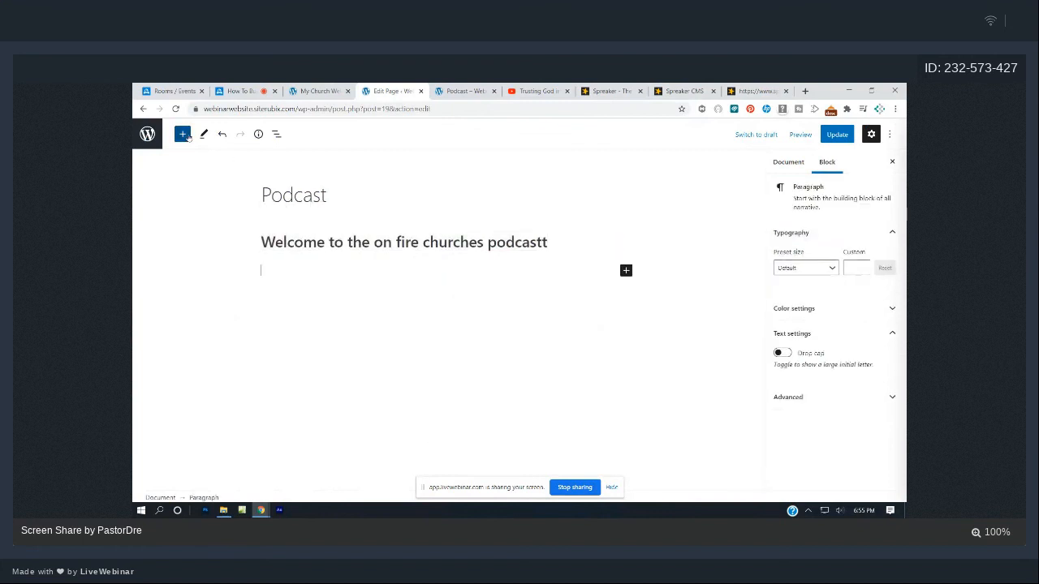
pyautogui.click(182, 135)
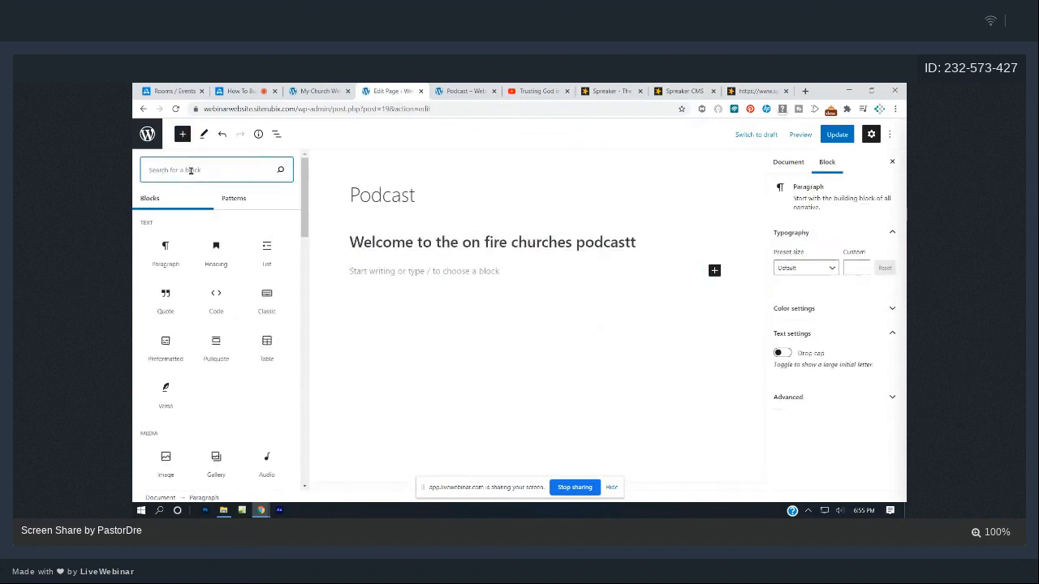
pyautogui.write('rss')
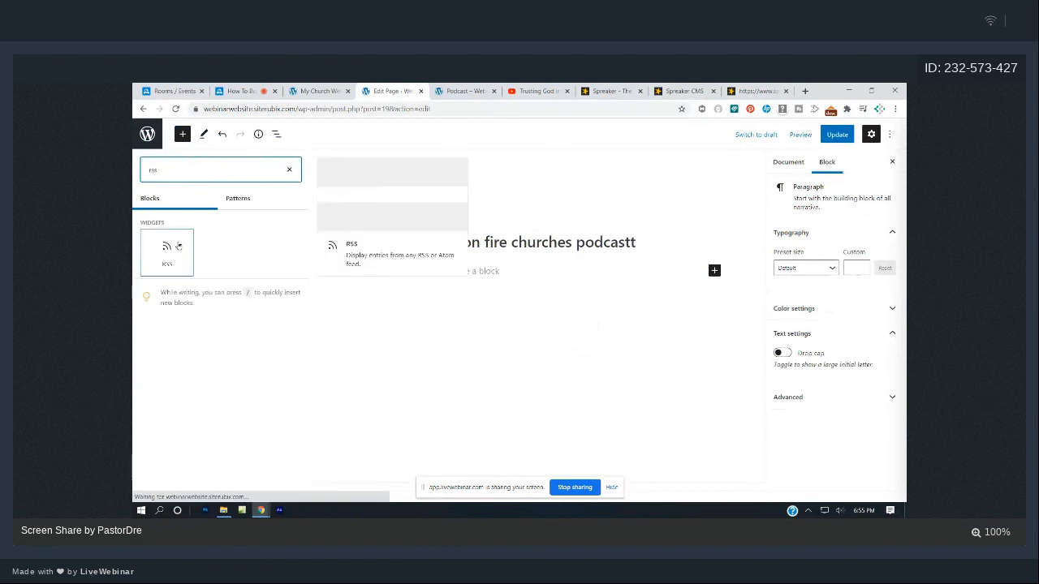
pyautogui.click(177, 247)
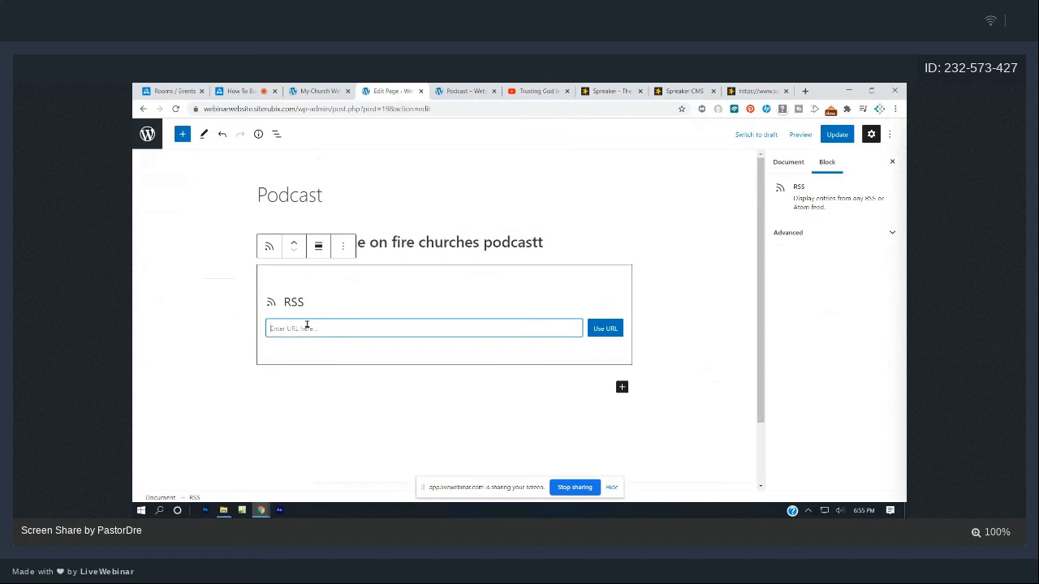
pyautogui.write('https://www.spreaker.com/show/2595072/episodes/feed')
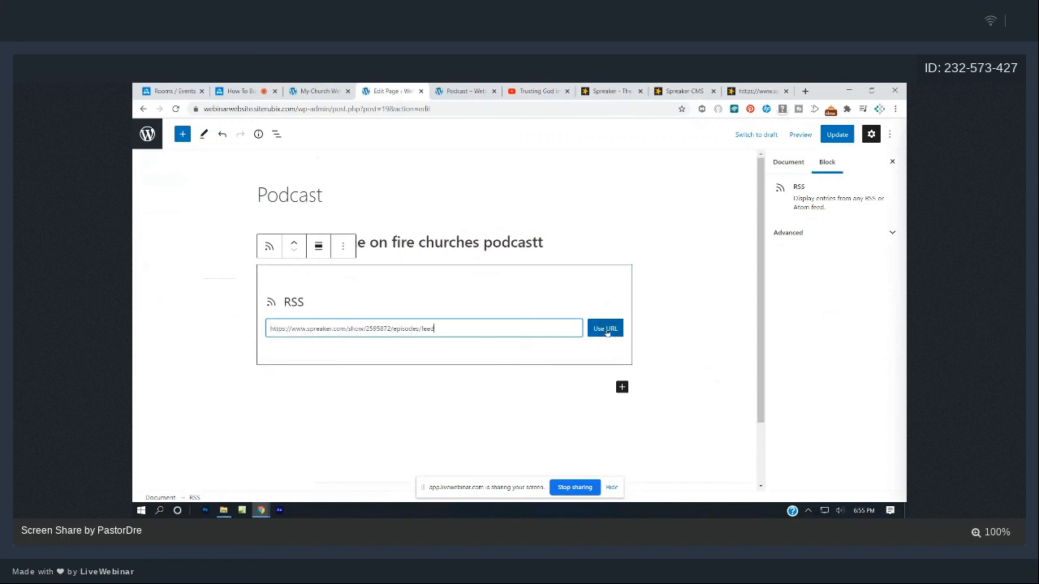
pyautogui.click(603, 327)
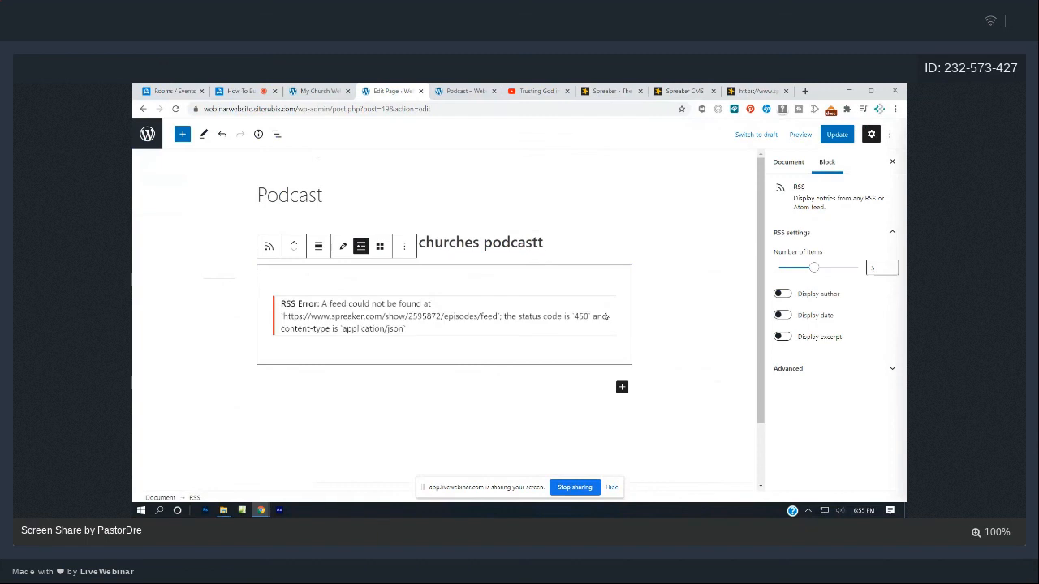
# - Correct the heading to 'Welcome to the on fire churches podcast', save, and view the live page
pyautogui.click(555, 244)
pyautogui.hotkey('ctrl', 's')
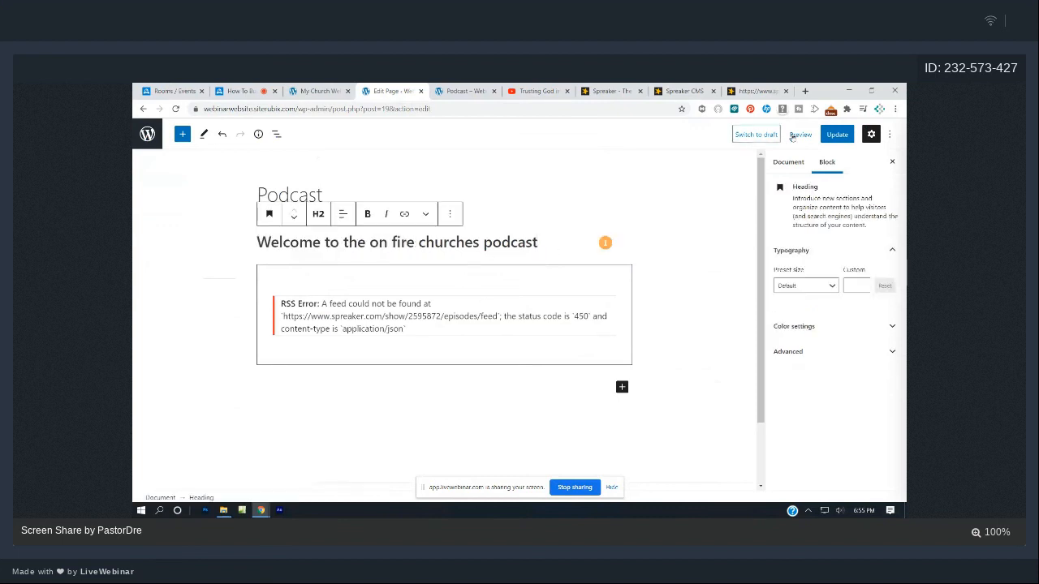
pyautogui.click(467, 91)
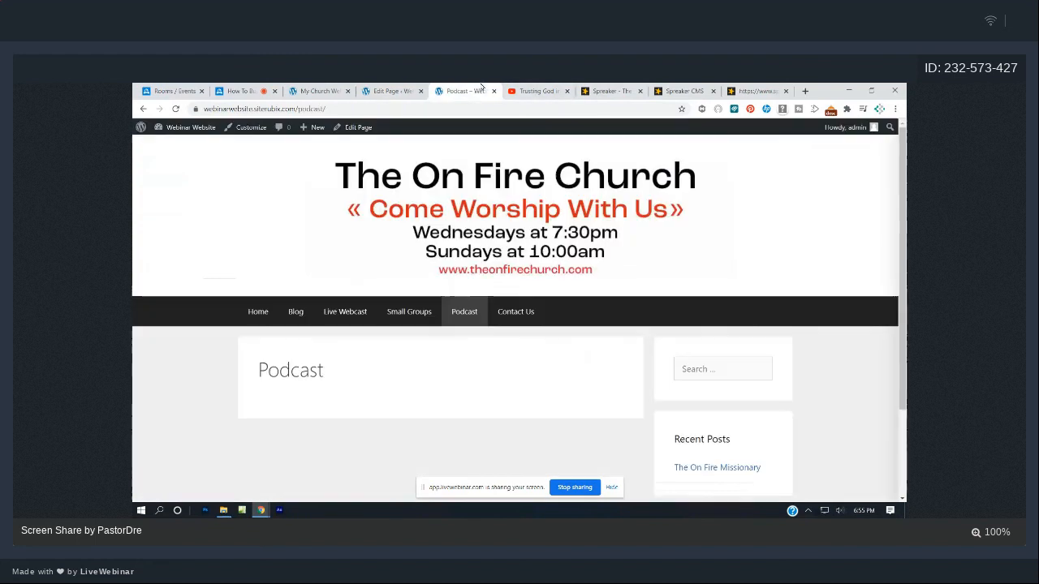
# - Reload the live Podcast page to see the new heading and 450 RSS error, then view Home
pyautogui.click(175, 108)
pyautogui.scroll(-3, 421, 241)
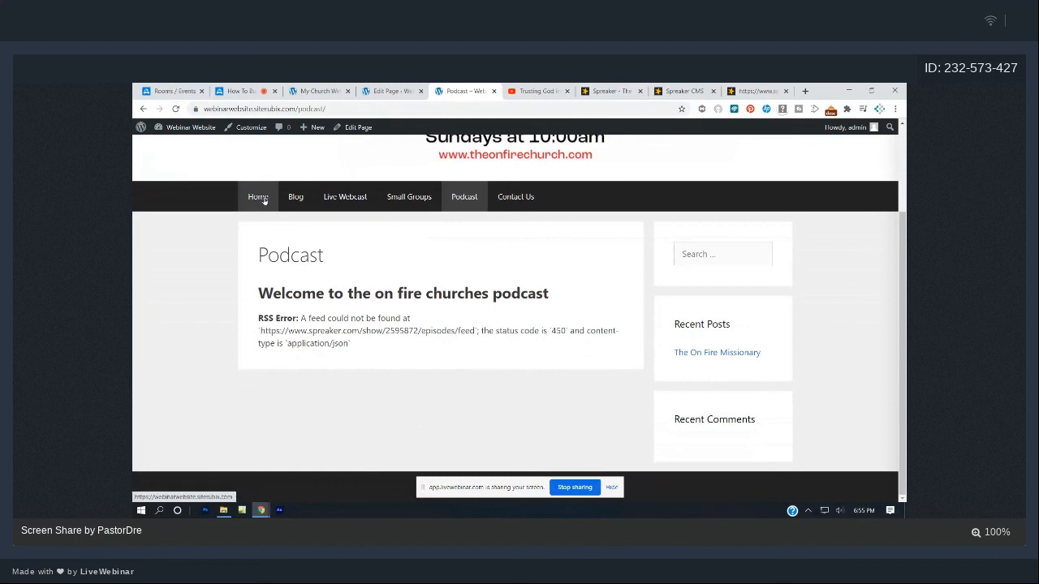
pyautogui.click(258, 197)
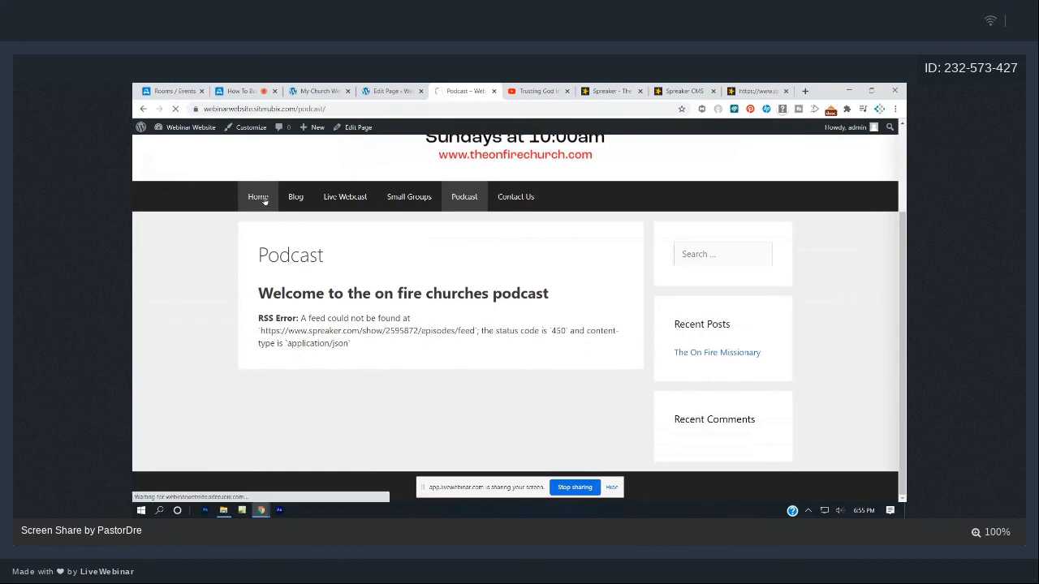
pyautogui.scroll(-2, 309, 236)
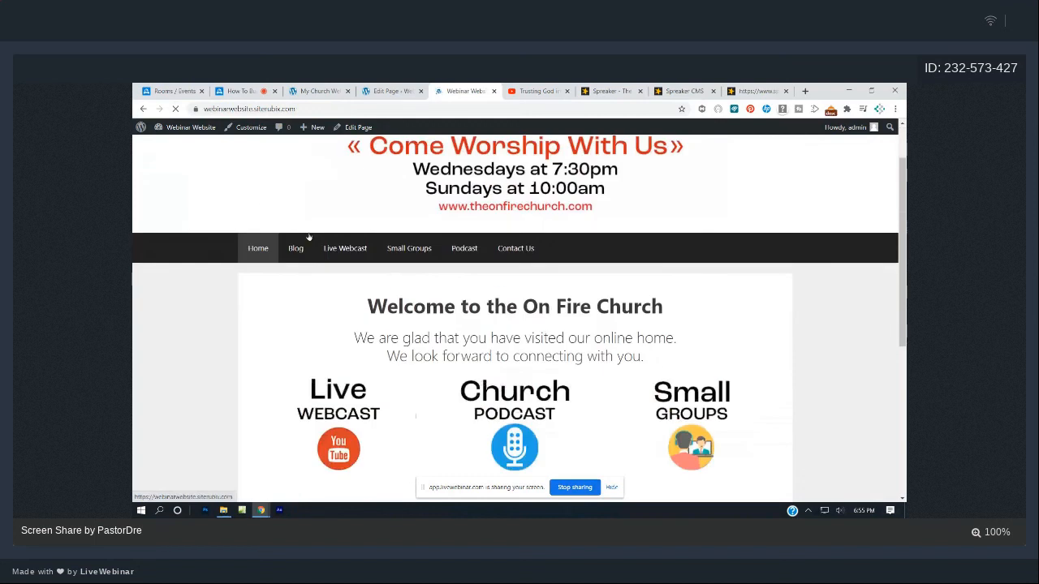
pyautogui.scroll(-3, 308, 237)
pyautogui.scroll(3, 297, 233)
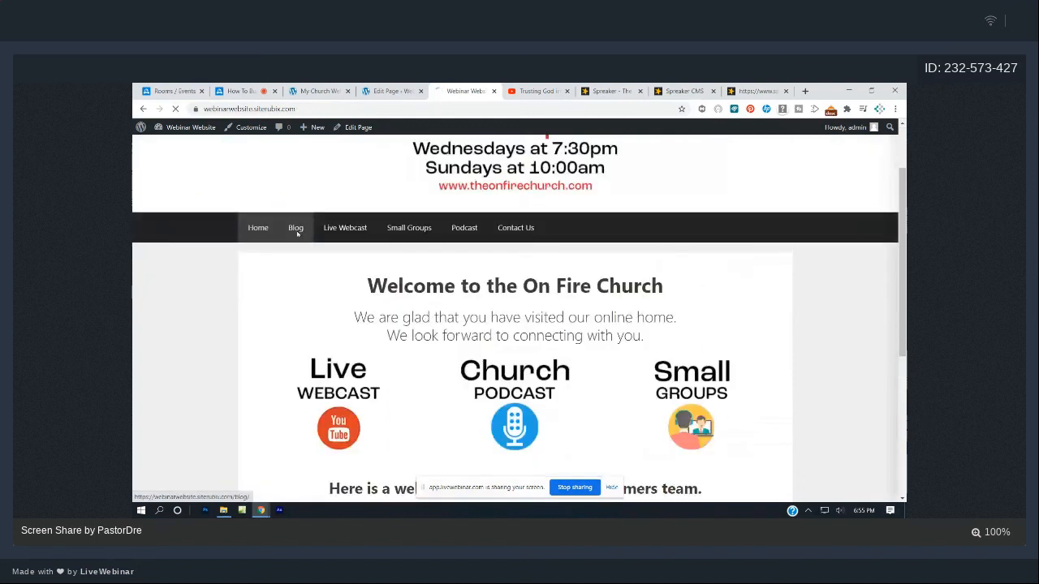
# - Browse the Blog, Live Webcast, Small Groups and Podcast pages, then return to the page editor
pyautogui.click(297, 233)
pyautogui.click(354, 289)
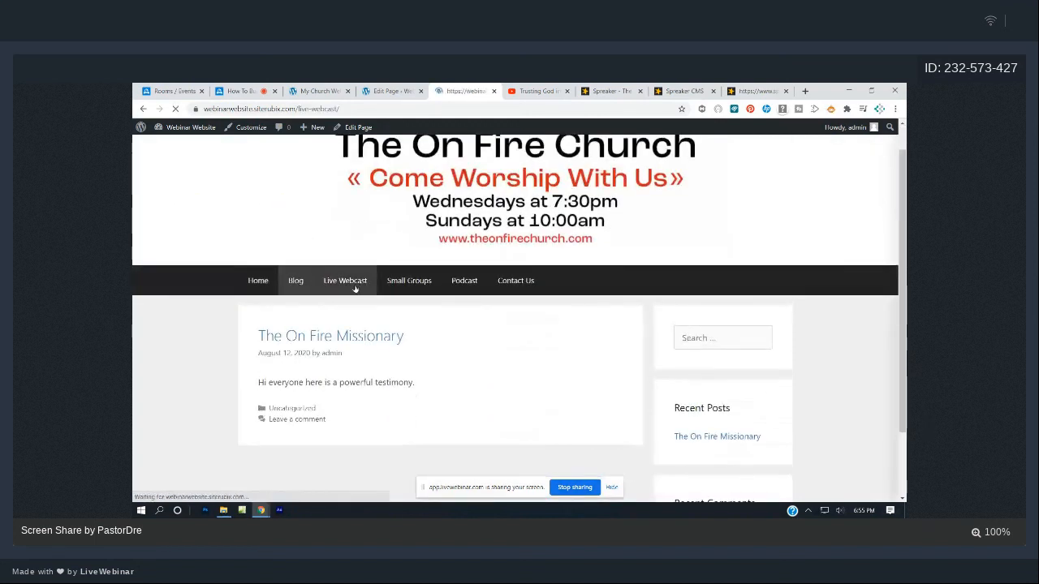
pyautogui.scroll(-1, 354, 290)
pyautogui.scroll(1, 355, 289)
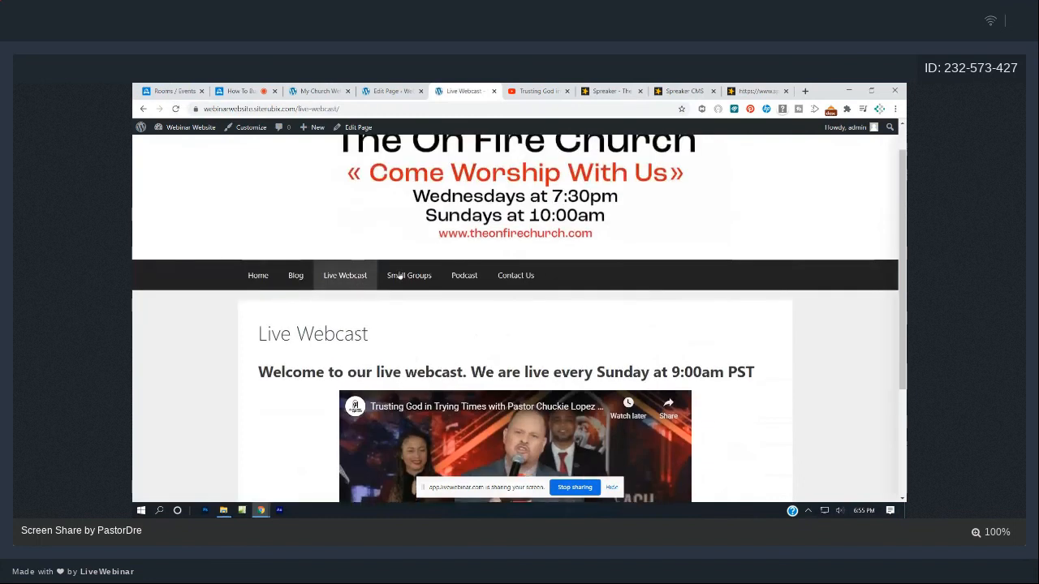
pyautogui.click(398, 272)
pyautogui.scroll(-1, 421, 280)
pyautogui.scroll(1, 422, 280)
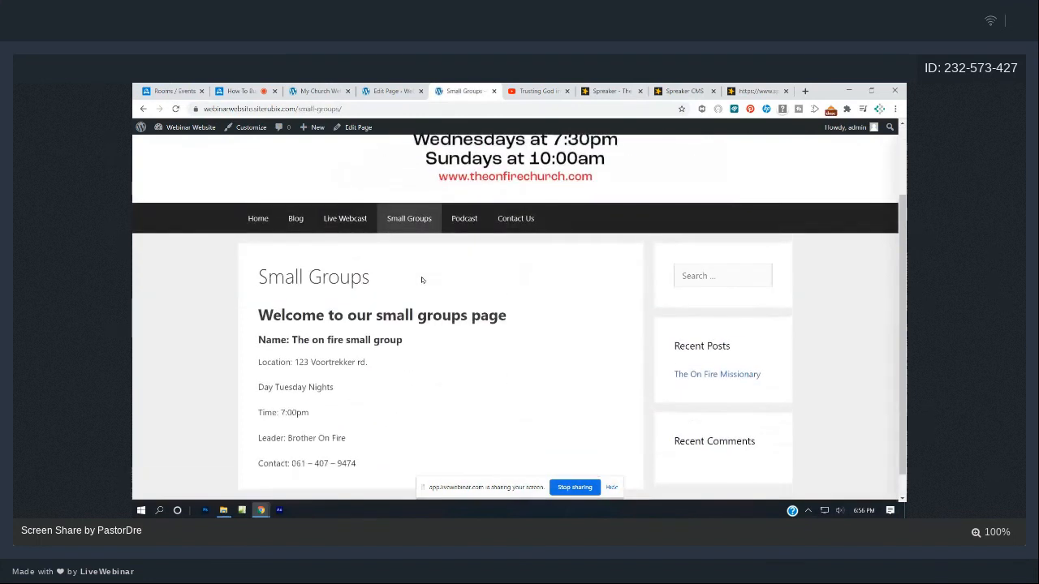
pyautogui.click(463, 309)
pyautogui.scroll(-1, 466, 311)
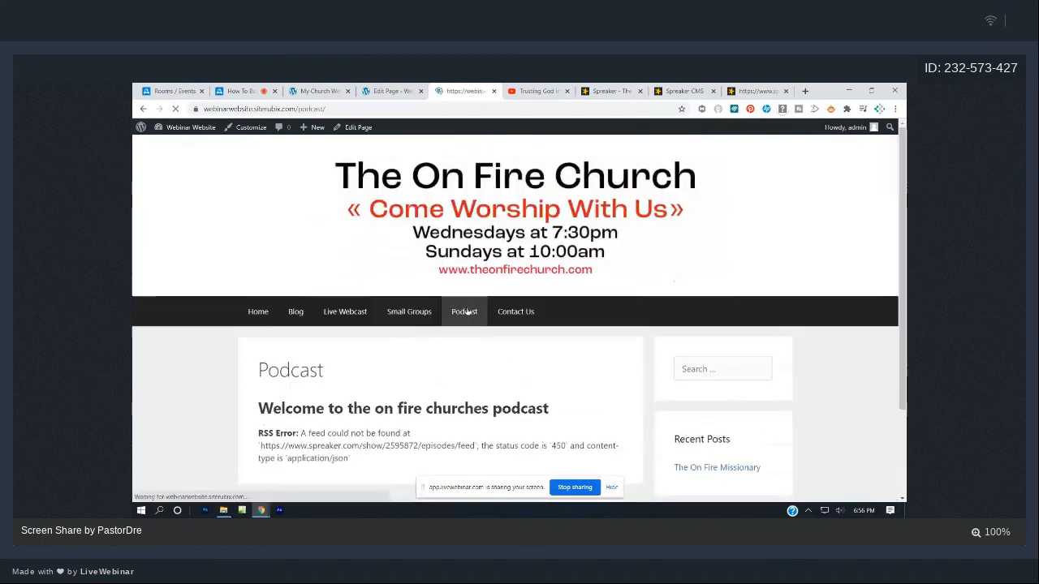
pyautogui.scroll(-1, 393, 384)
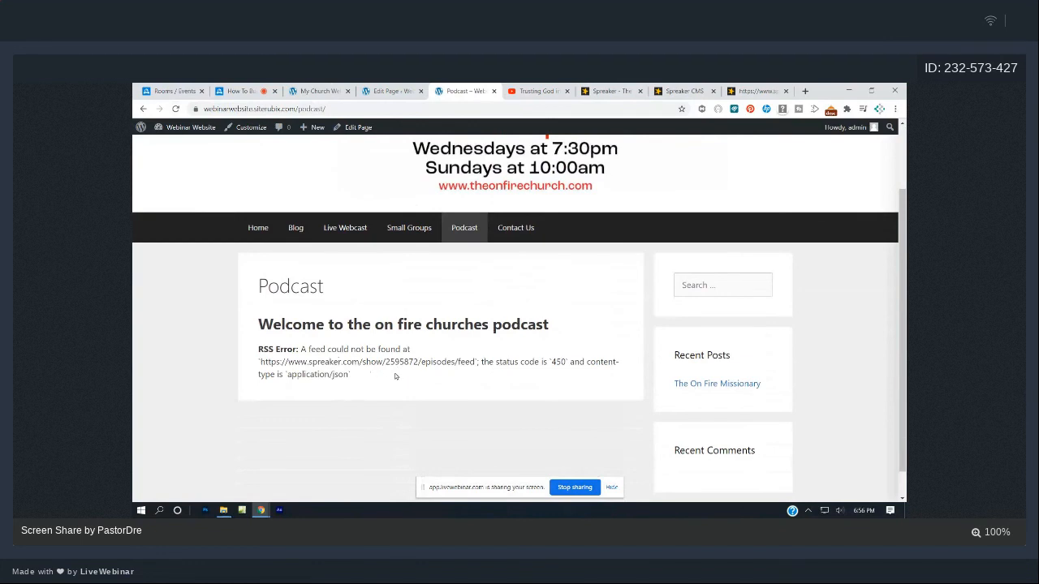
pyautogui.click(392, 91)
# - Remove the failing RSS block from the Podcast page and close the RSS feed tab
pyautogui.click(620, 316)
pyautogui.click(648, 274)
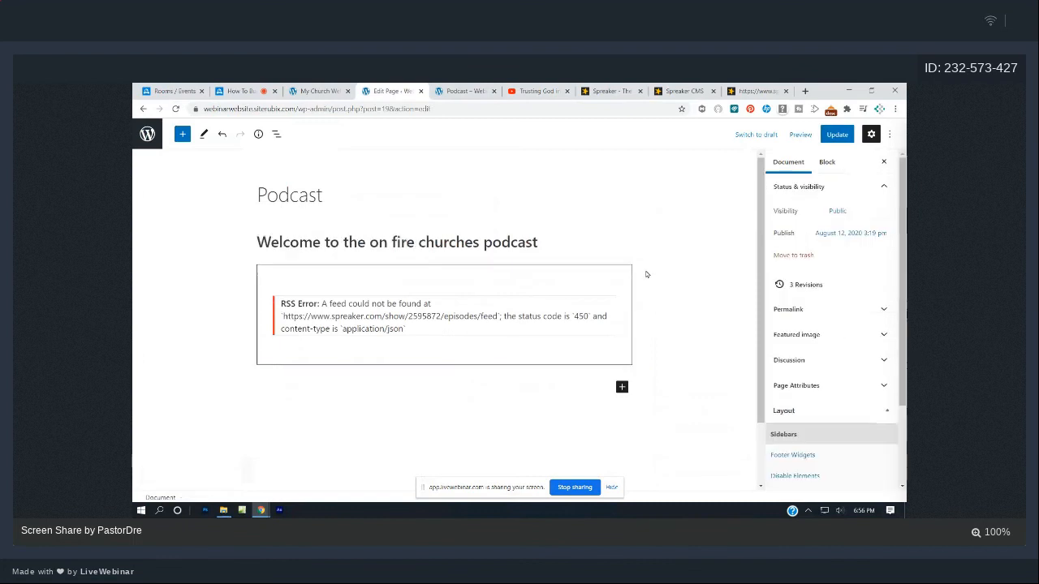
pyautogui.click(395, 273)
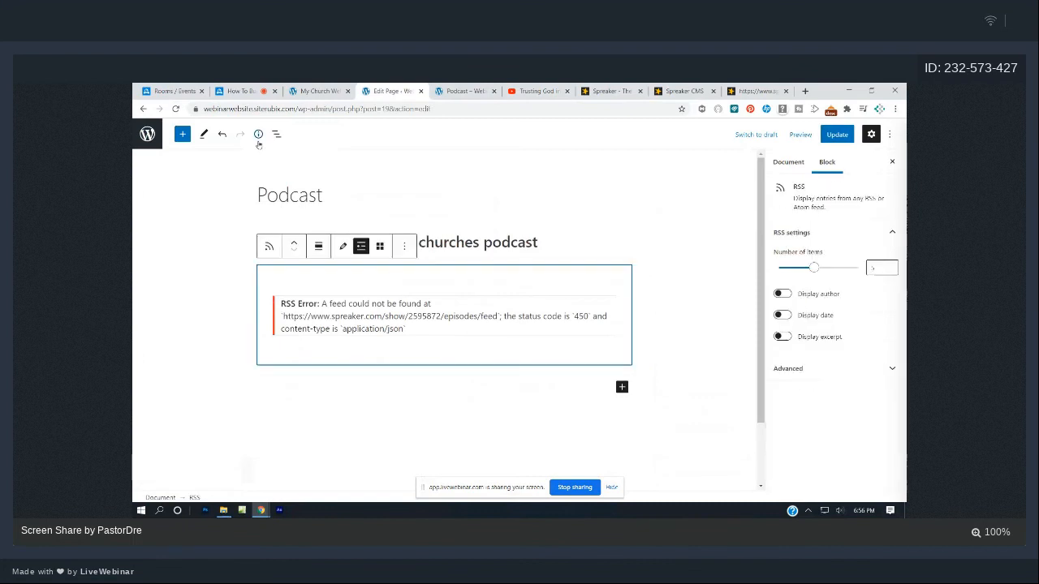
pyautogui.click(404, 245)
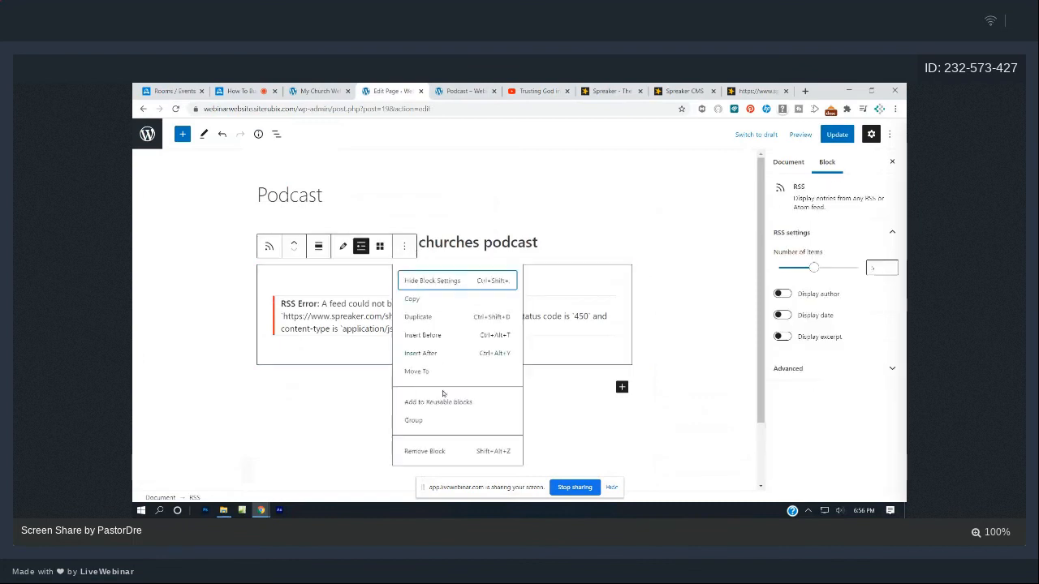
pyautogui.click(439, 450)
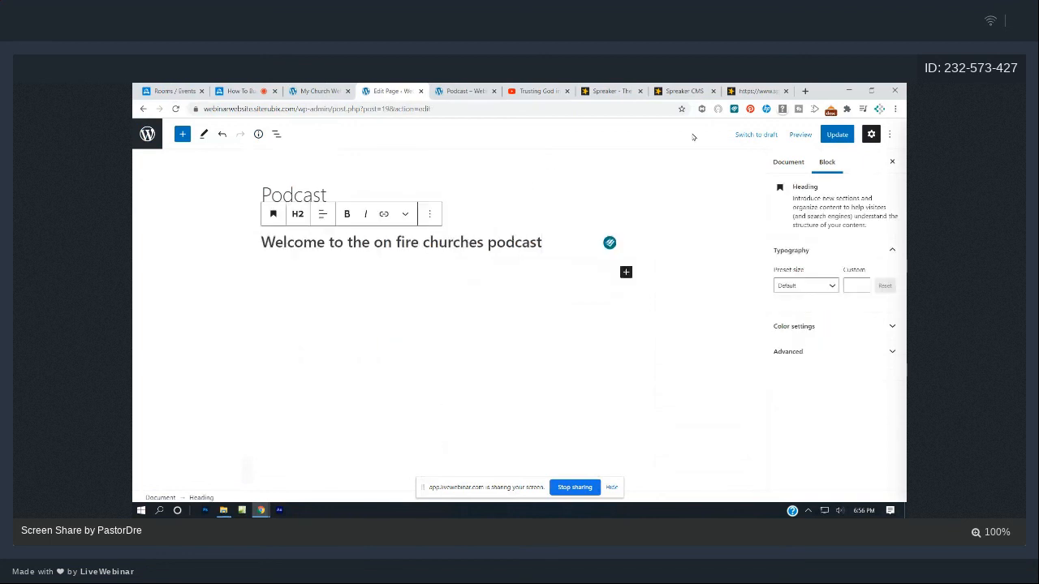
pyautogui.click(751, 91)
pyautogui.hotkey('ctrl', 'w')
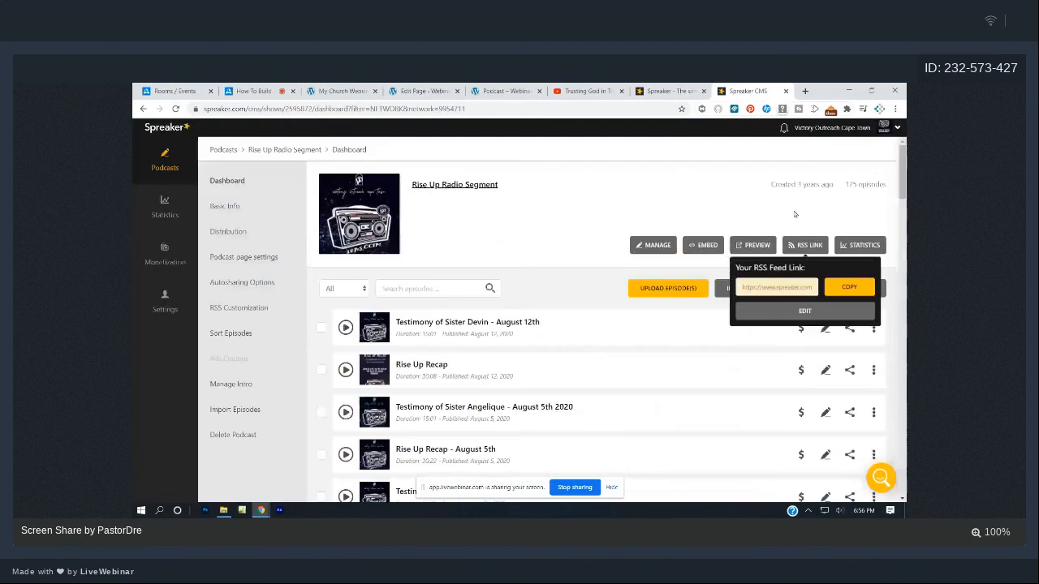
# - Reload the Spreaker dashboard and look through the first episode's sharing and embed code options
pyautogui.click(175, 108)
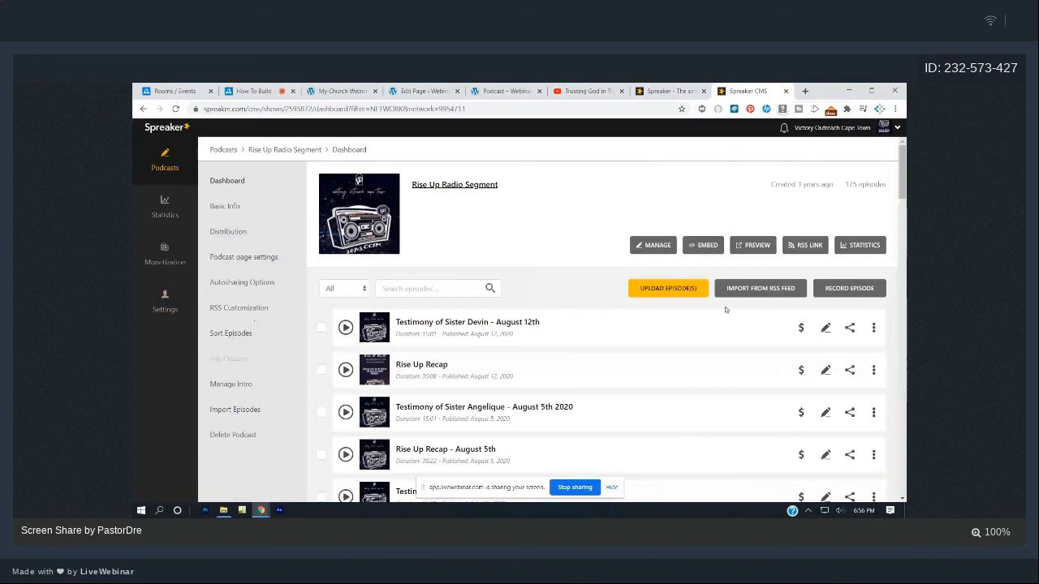
pyautogui.click(850, 329)
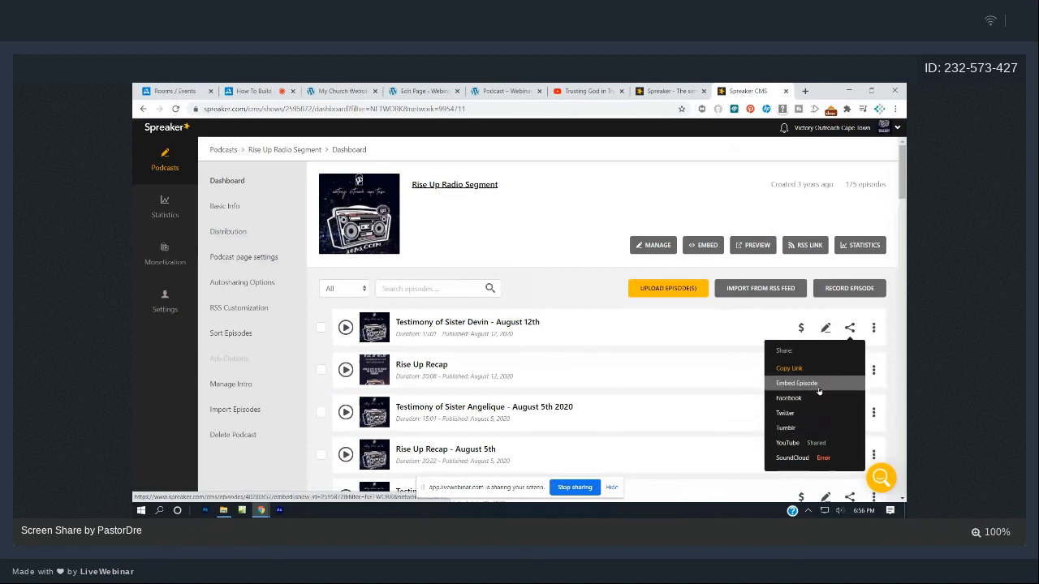
pyautogui.click(706, 246)
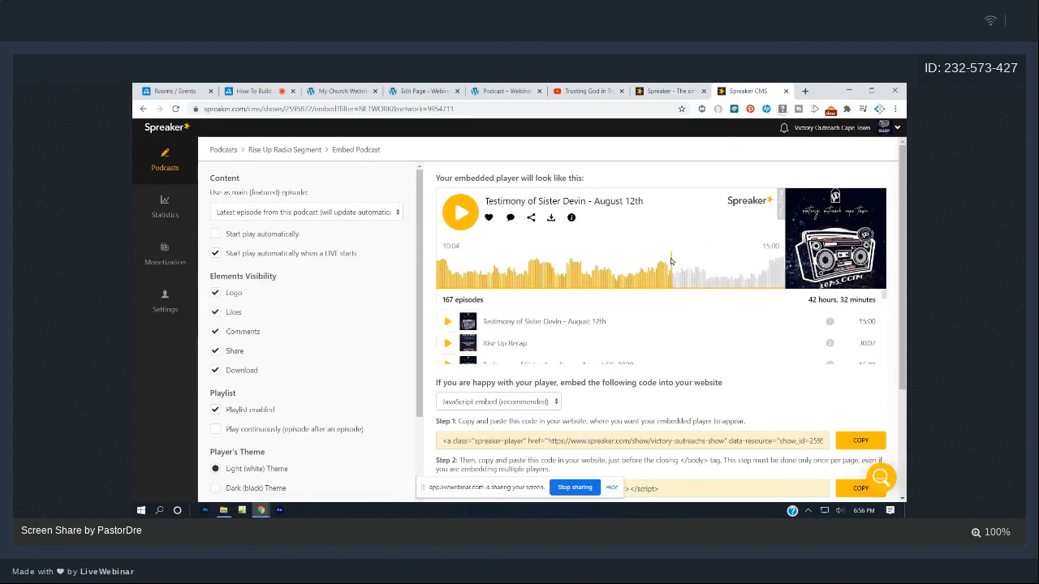
pyautogui.scroll(-1, 631, 251)
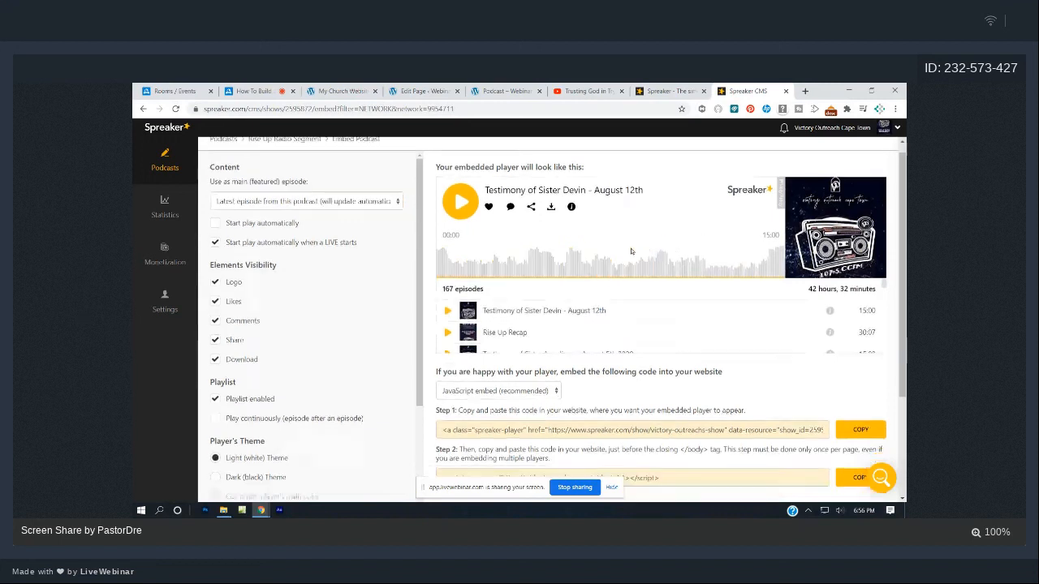
pyautogui.scroll(-3, 632, 251)
pyautogui.scroll(3, 632, 251)
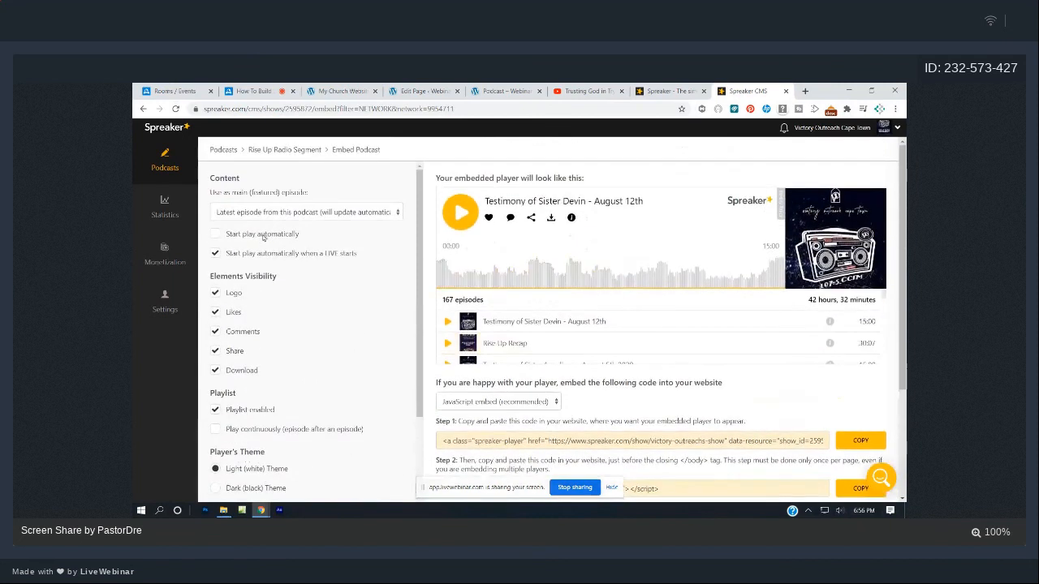
# - Open the Rise Up Radio Segment podcast and copy its RSS feed link
pyautogui.click(174, 181)
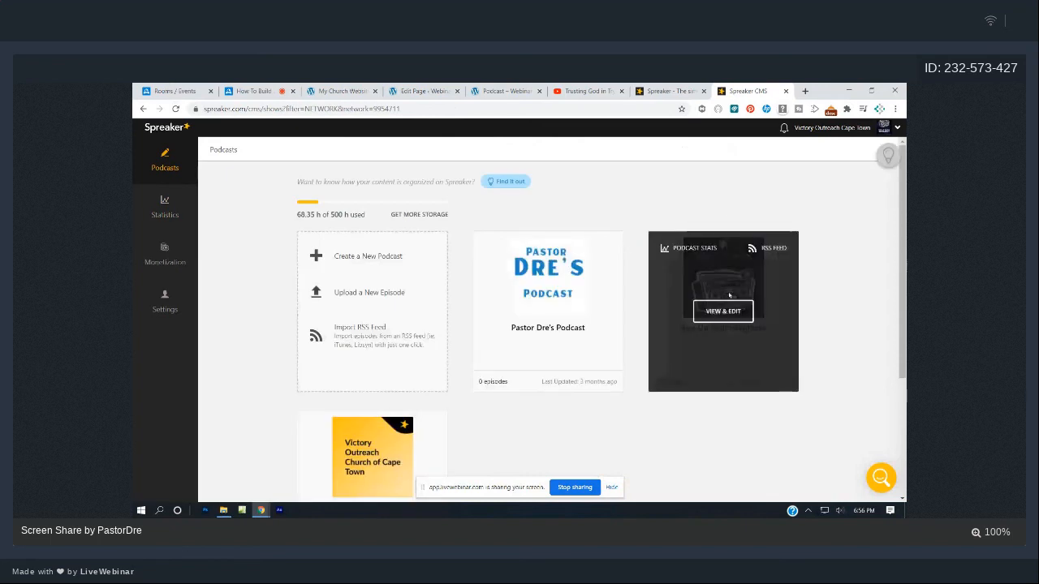
pyautogui.click(722, 308)
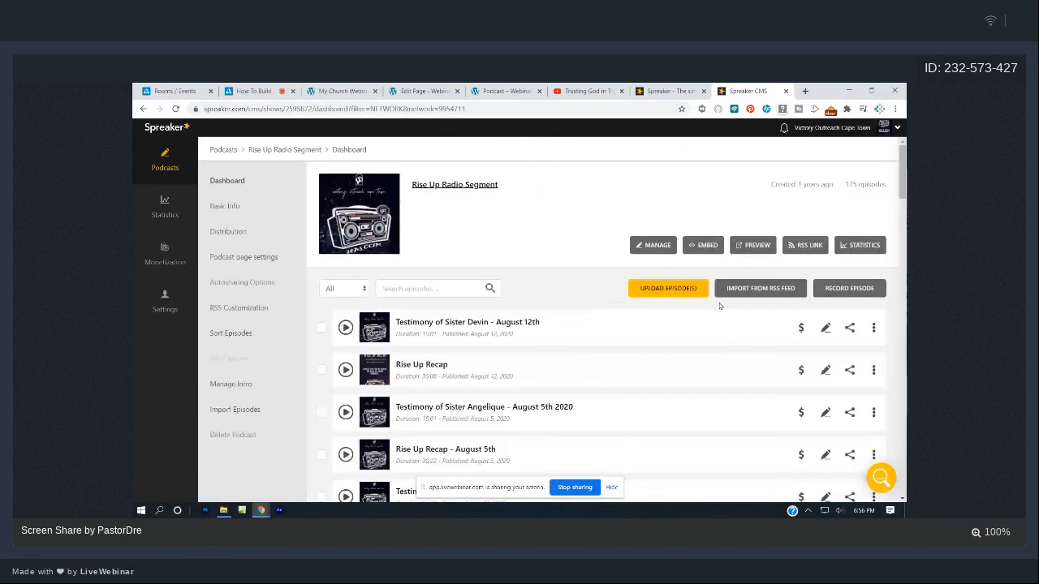
pyautogui.click(849, 328)
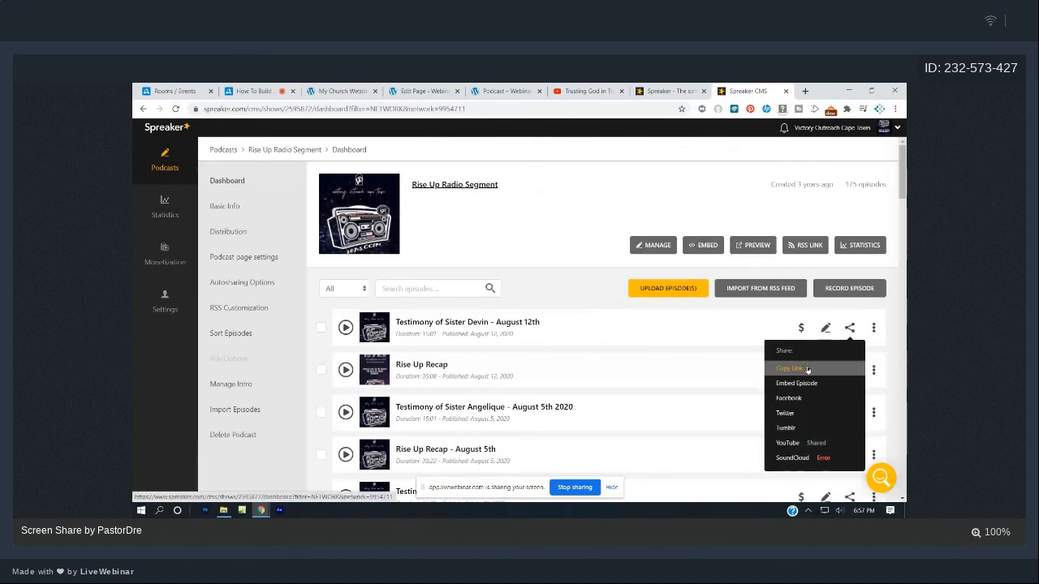
pyautogui.click(810, 247)
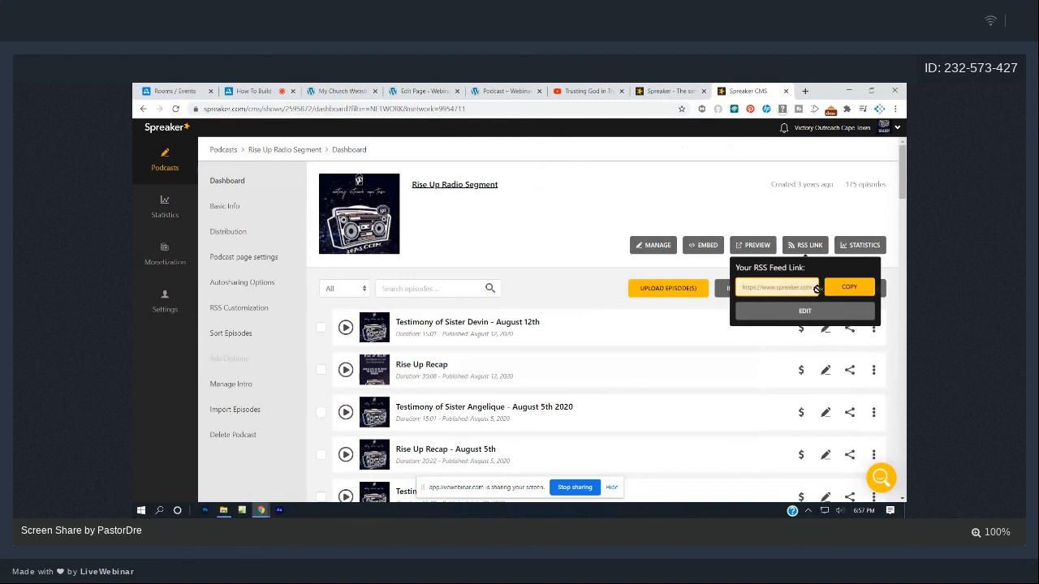
pyautogui.click(808, 287)
# - Add an RSS block to the Podcast page using the pasted Spreaker feed address
pyautogui.click(419, 90)
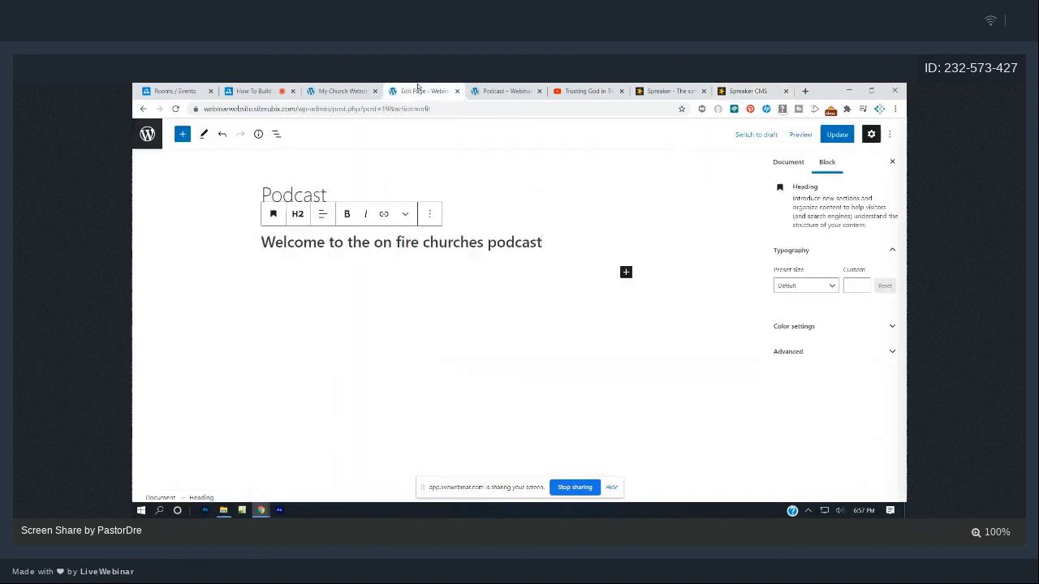
pyautogui.click(182, 134)
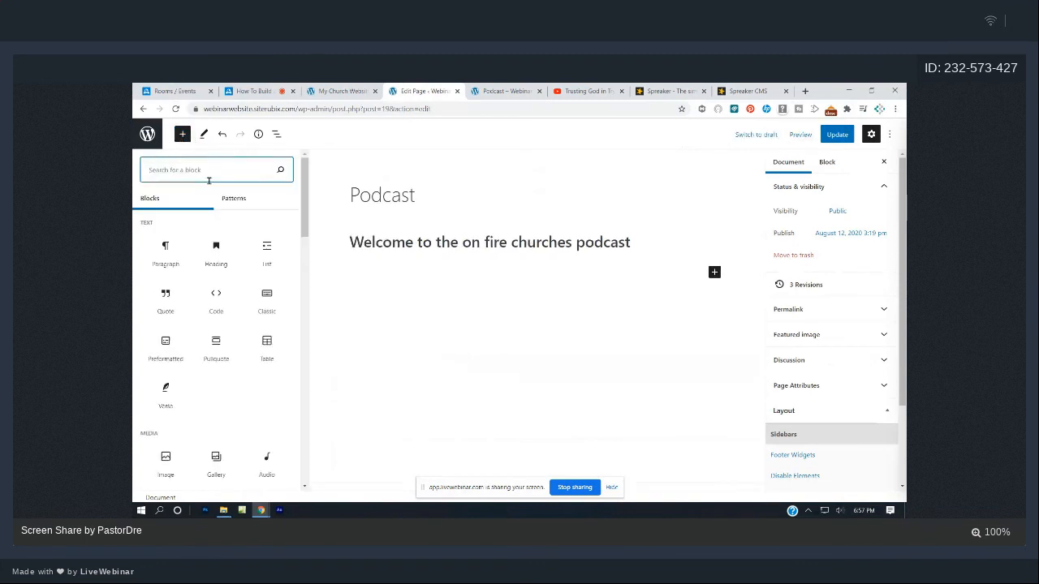
pyautogui.write('rss')
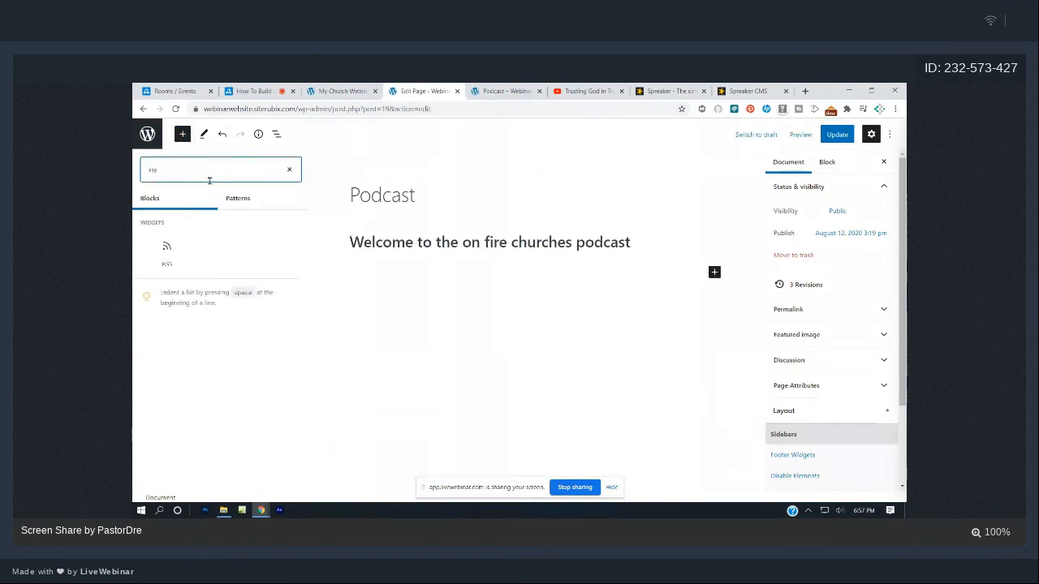
pyautogui.click(167, 251)
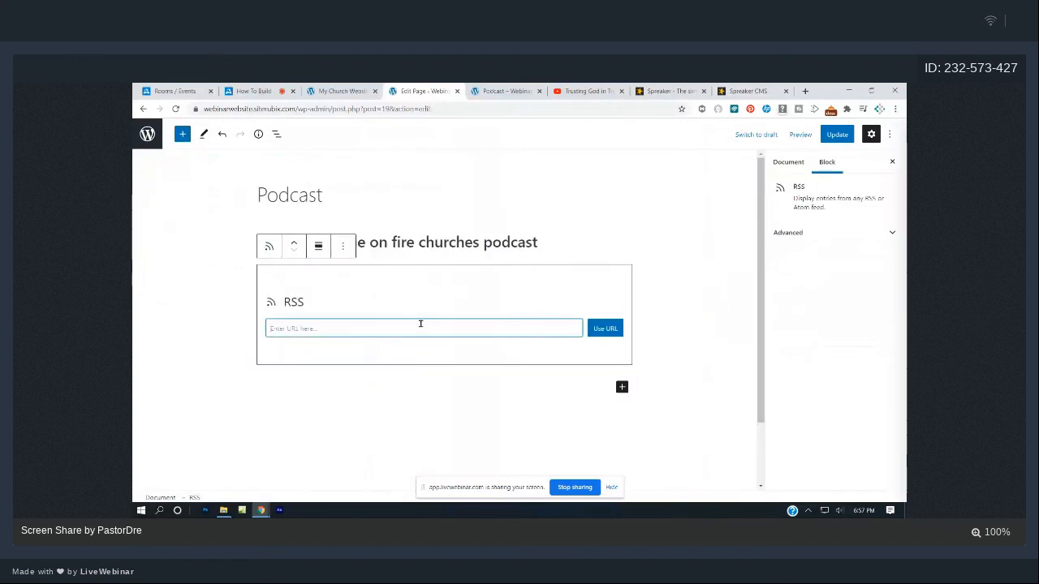
pyautogui.hotkey('ctrl', 'v')
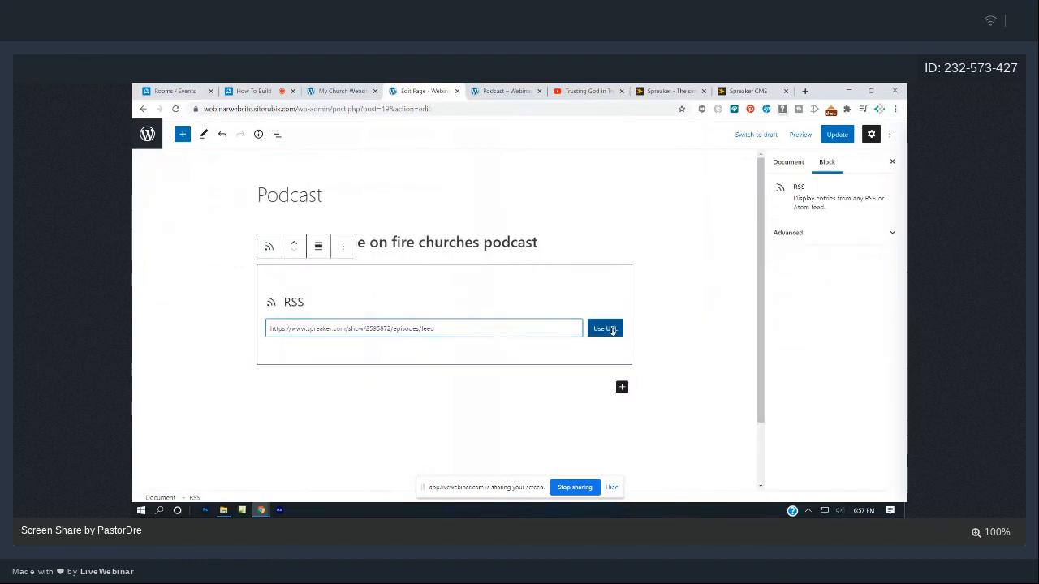
pyautogui.click(607, 329)
# - Update the Podcast page and view it live on the church website
pyautogui.click(654, 299)
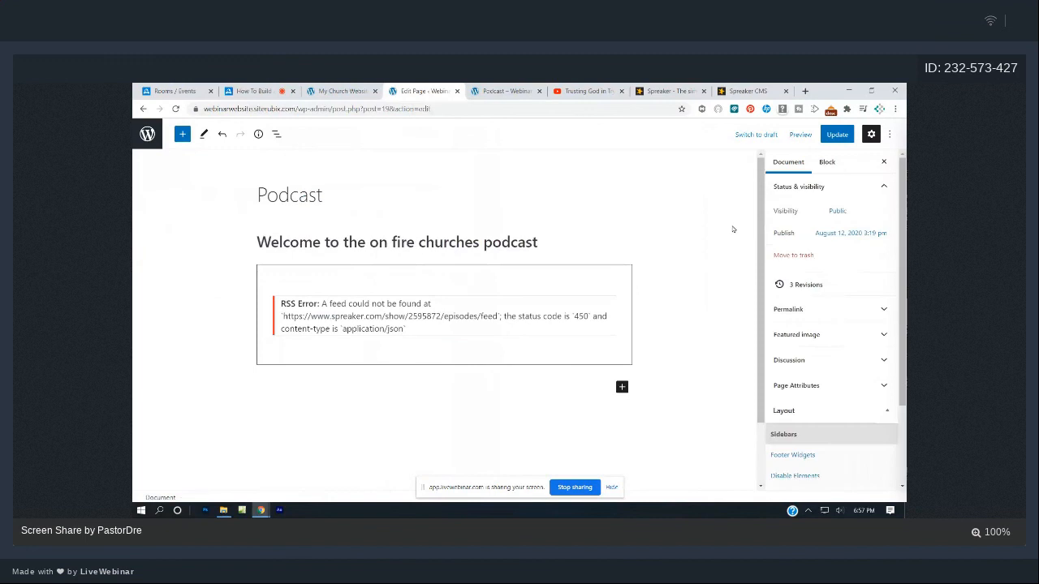
pyautogui.click(837, 134)
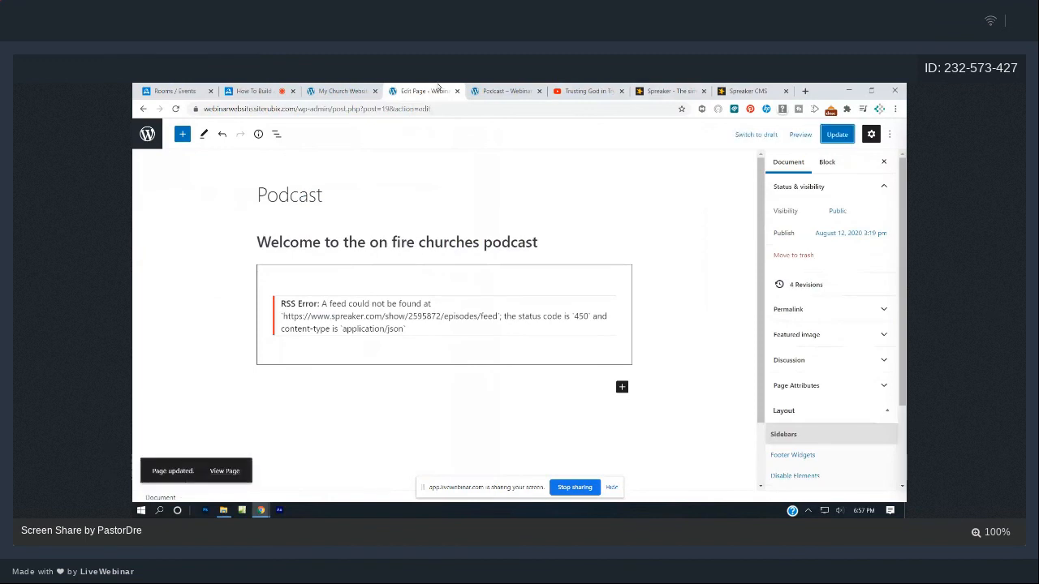
pyautogui.click(357, 88)
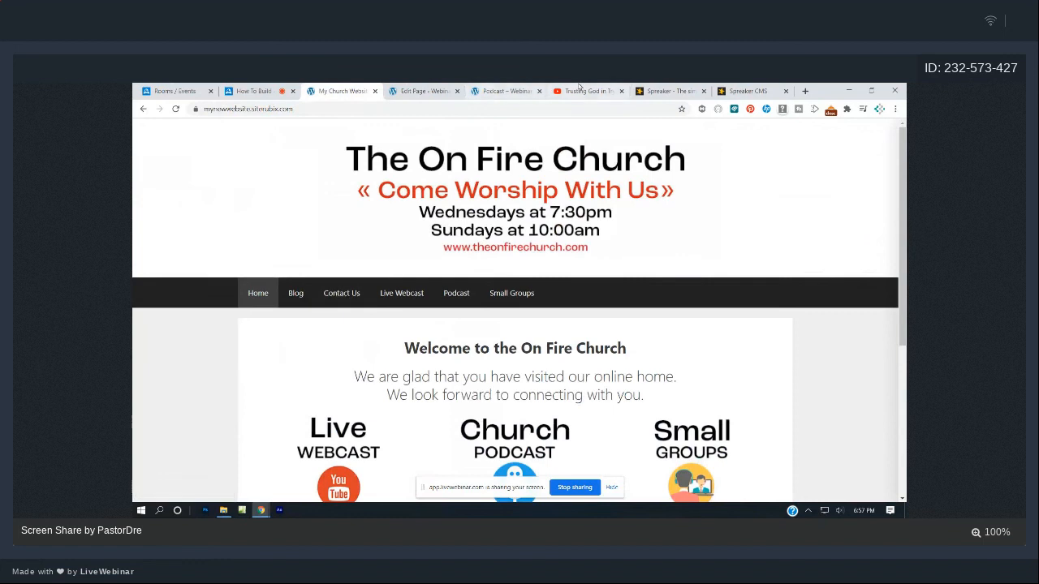
pyautogui.click(527, 90)
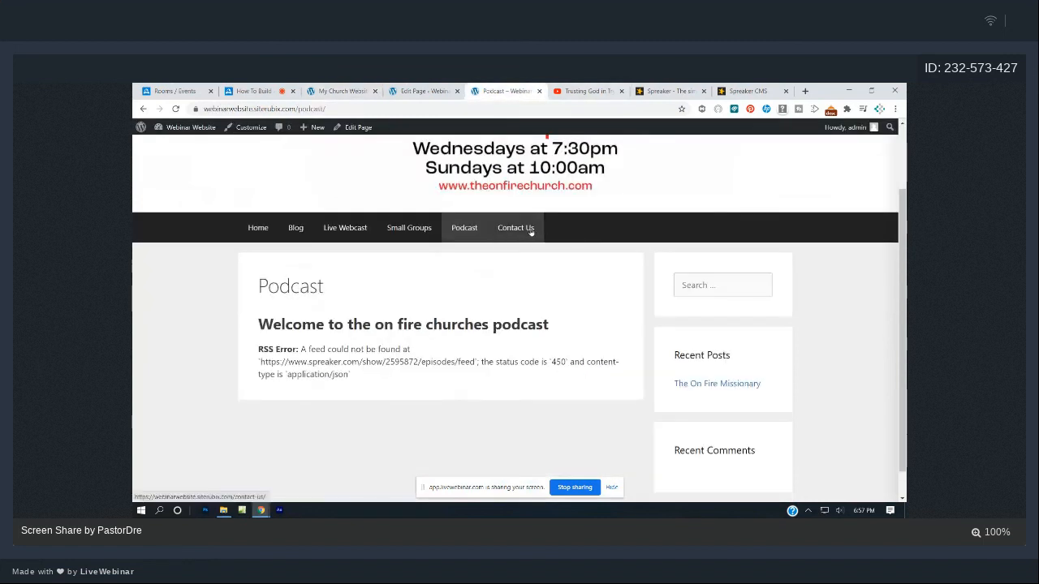
pyautogui.click(805, 90)
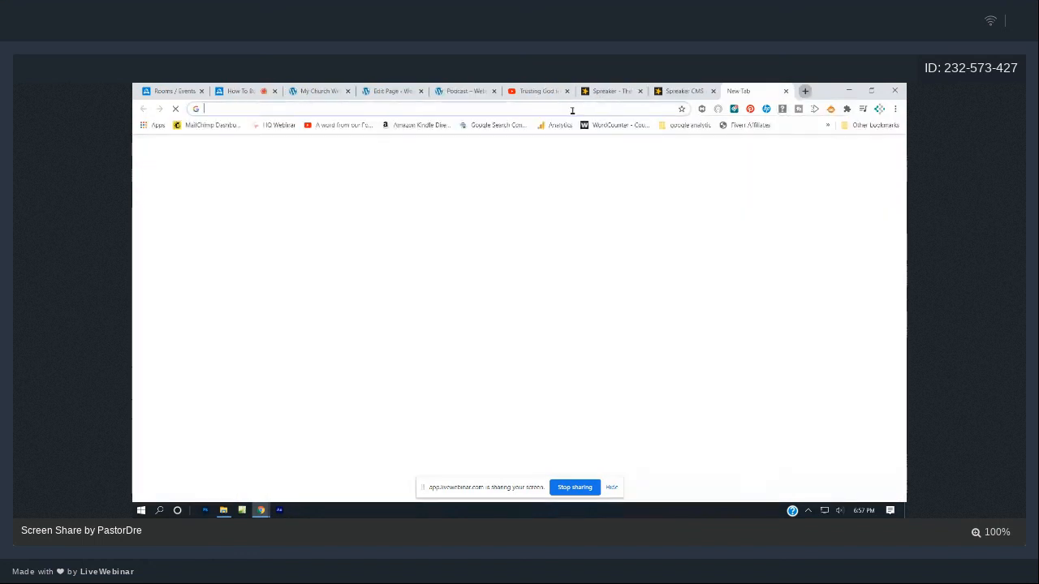
# - Load jotform.com's My Forms page in the new tab, then switch over to the webinar session
pyautogui.write('jotfor')
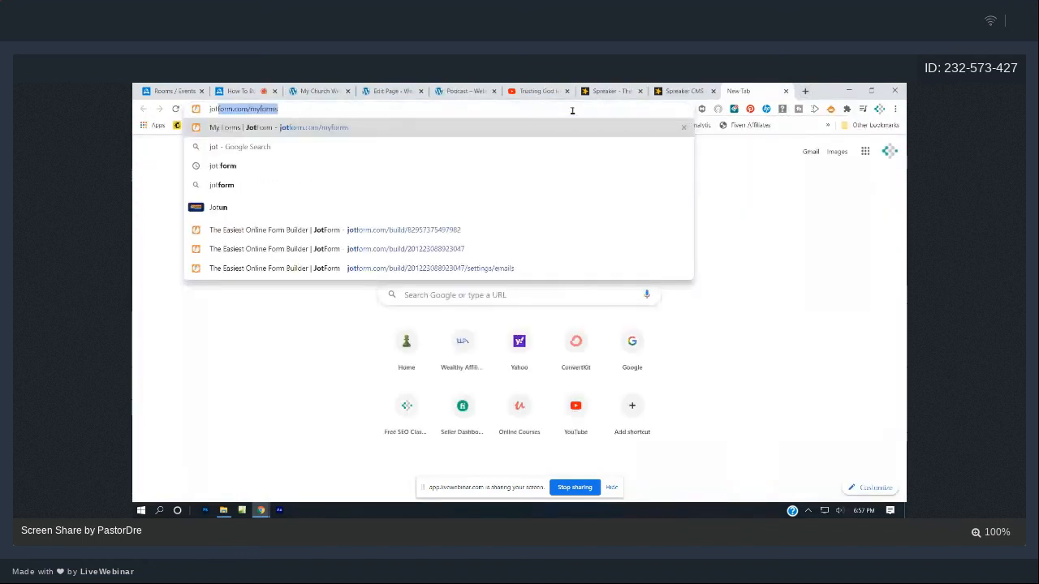
pyautogui.write('m.com')
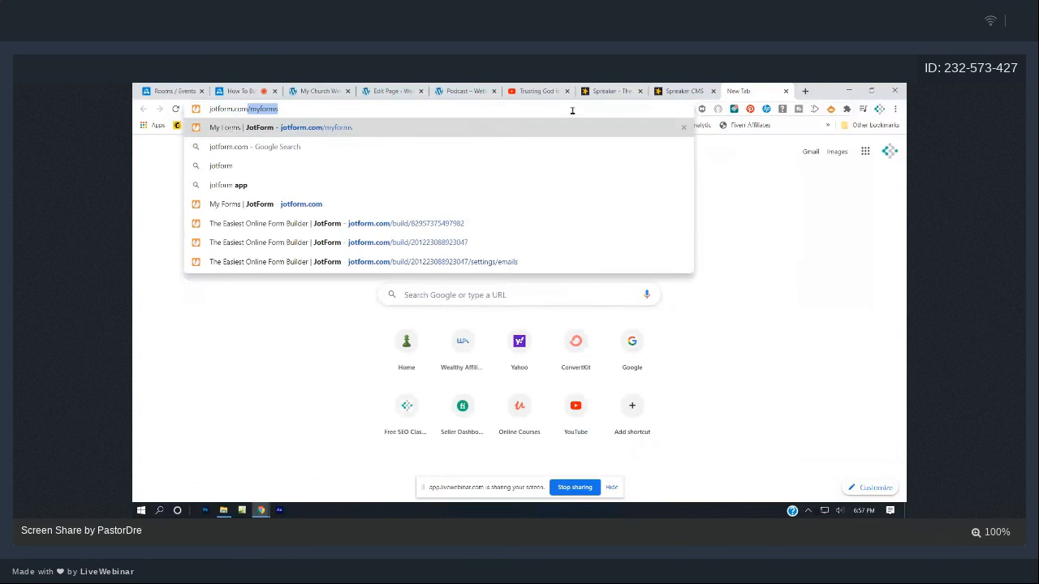
pyautogui.press('Return')
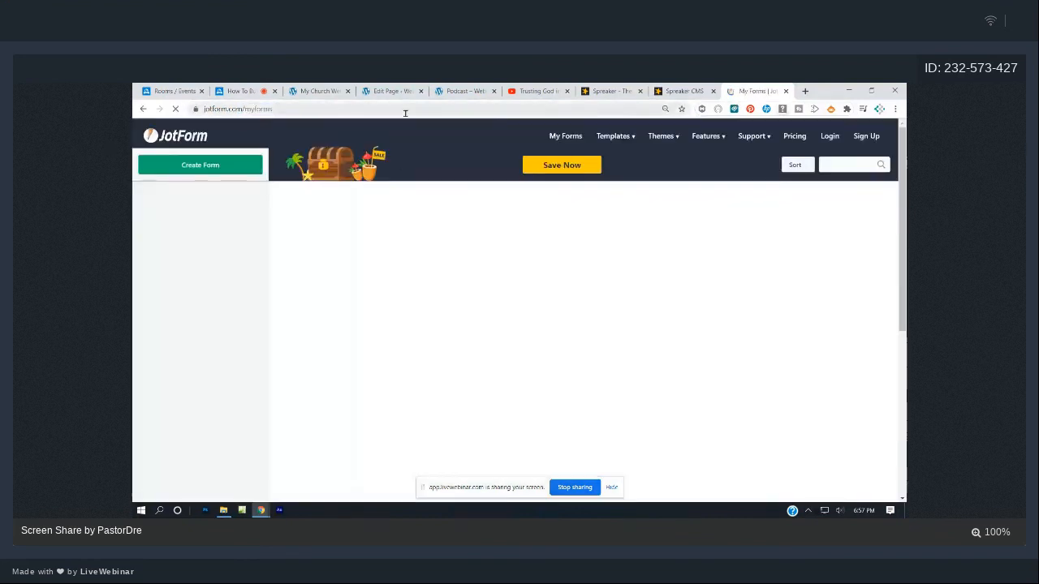
pyautogui.click(320, 91)
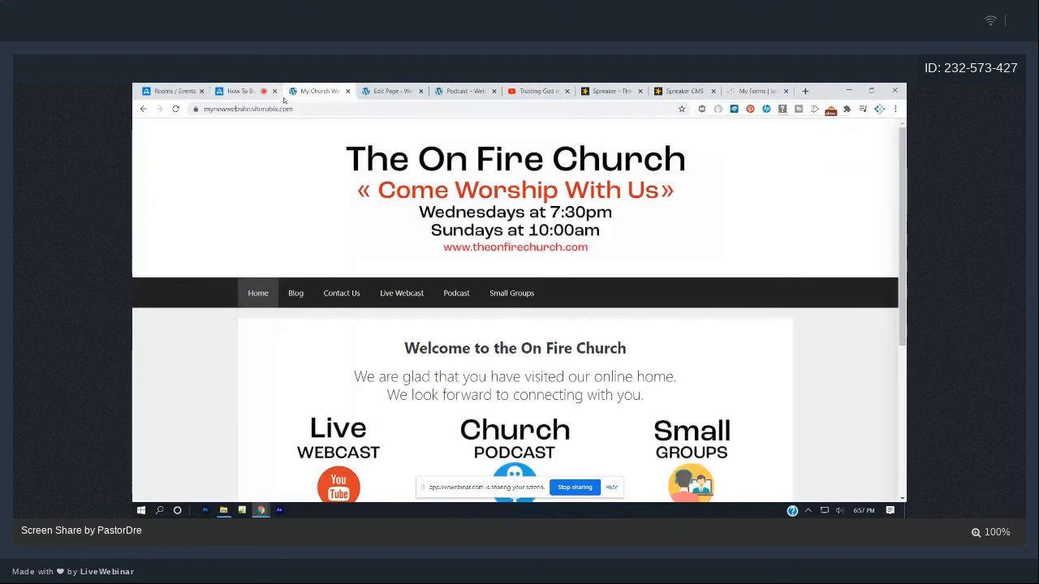
pyautogui.click(281, 94)
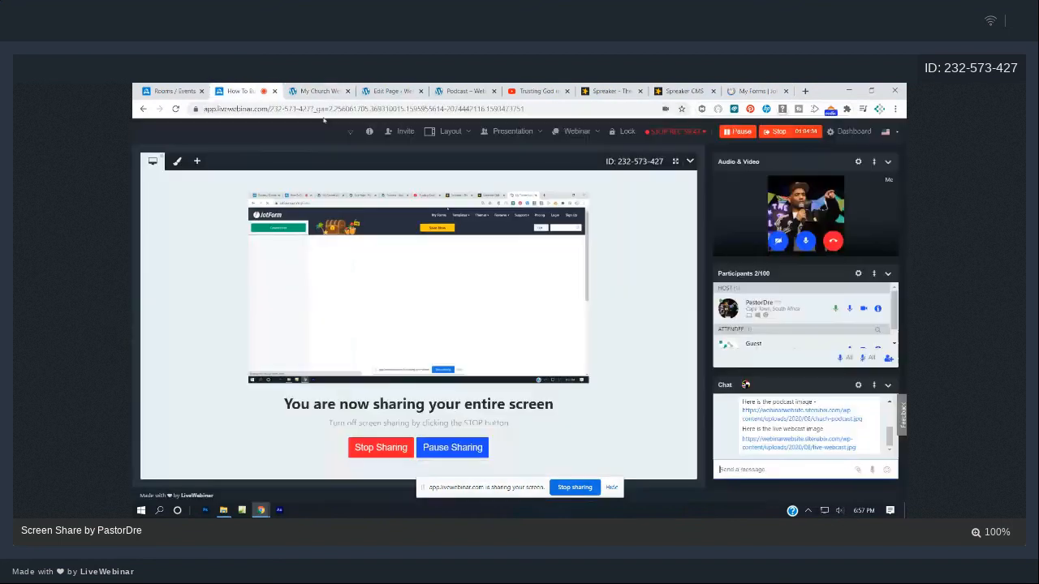
pyautogui.click(740, 467)
pyautogui.write('www.jotfo')
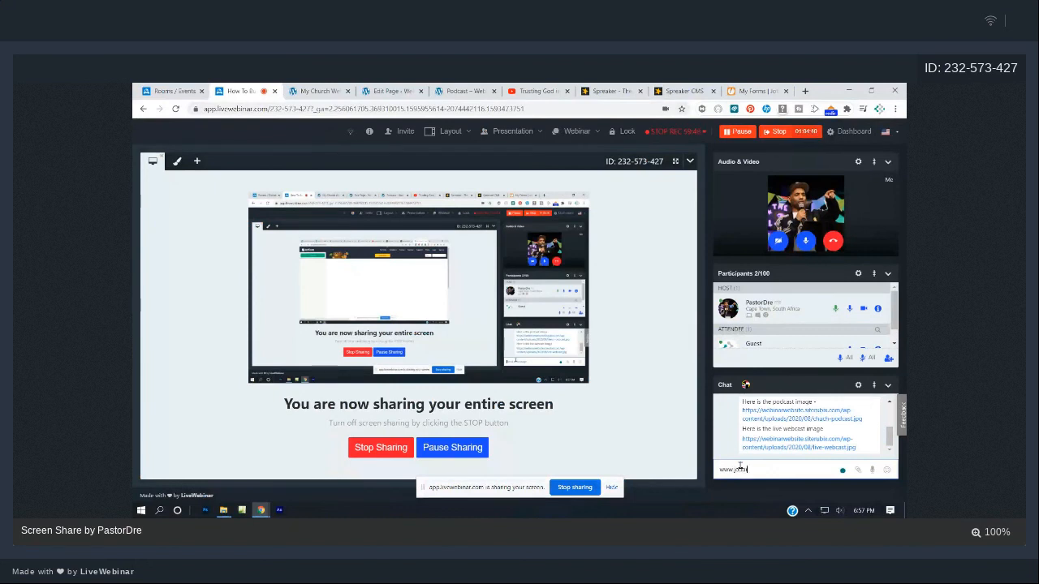
pyautogui.write('rm.com')
pyautogui.press('Return')
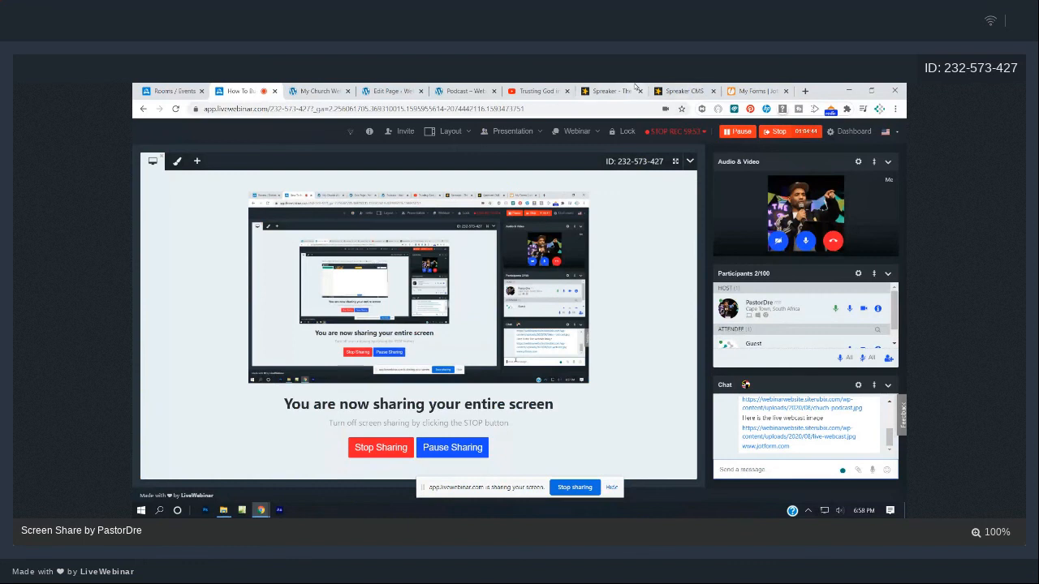
pyautogui.click(751, 90)
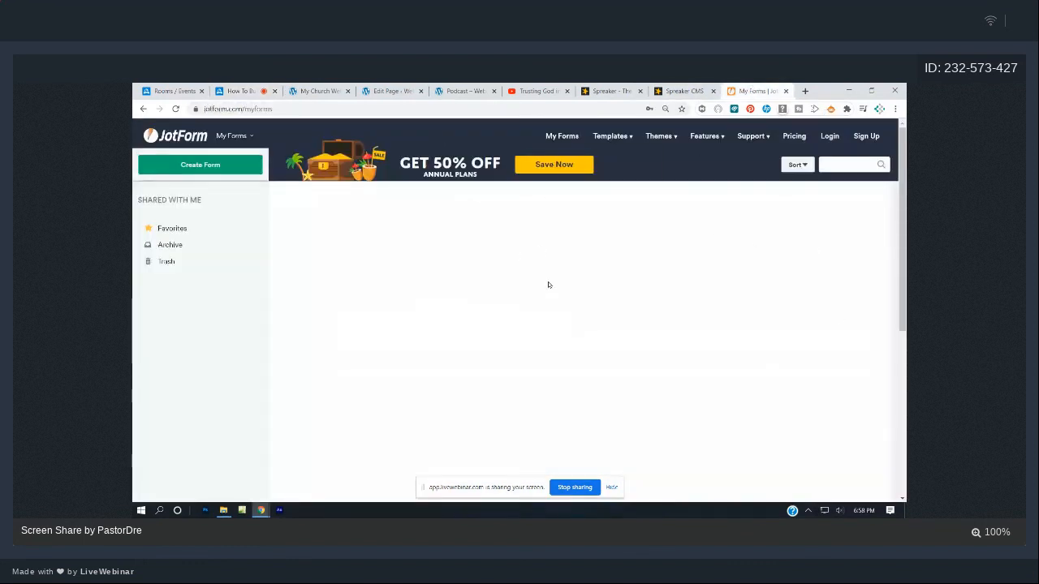
# - Log in to JotForm with the saved credentials, open My Forms, and dismiss the summer-sale popup
pyautogui.click(560, 137)
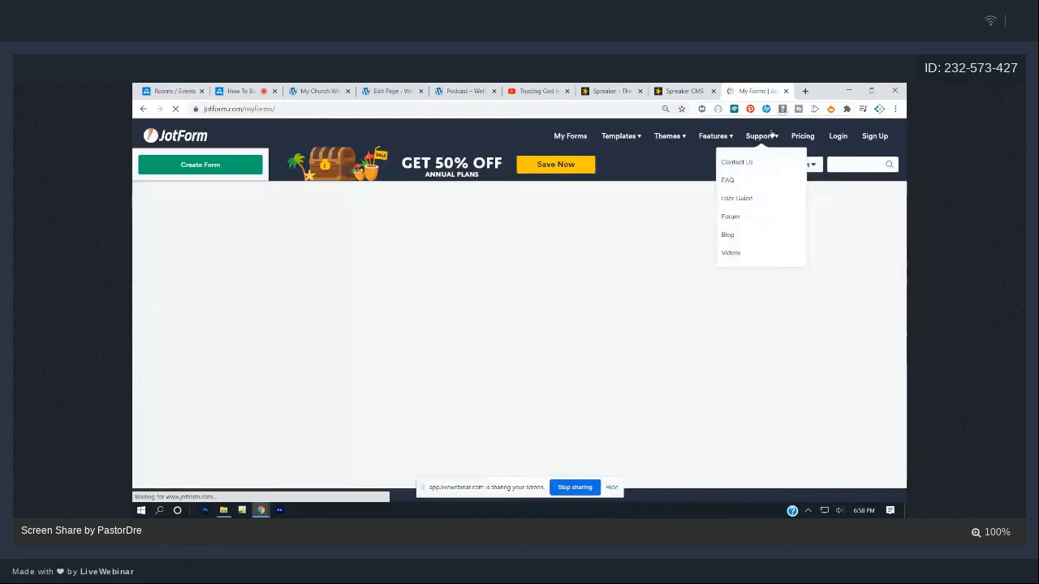
pyautogui.click(794, 136)
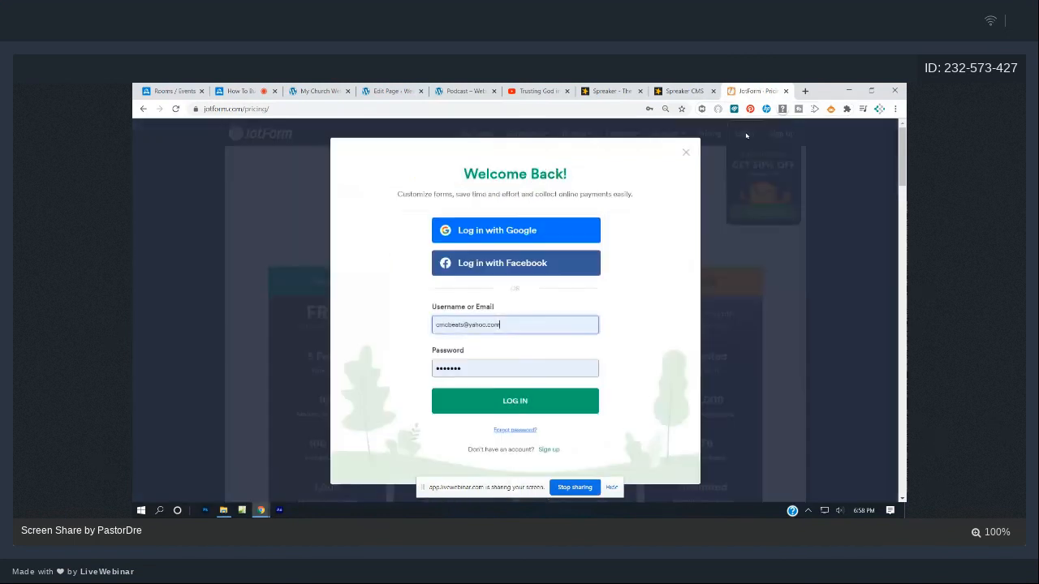
pyautogui.click(747, 135)
pyautogui.click(520, 400)
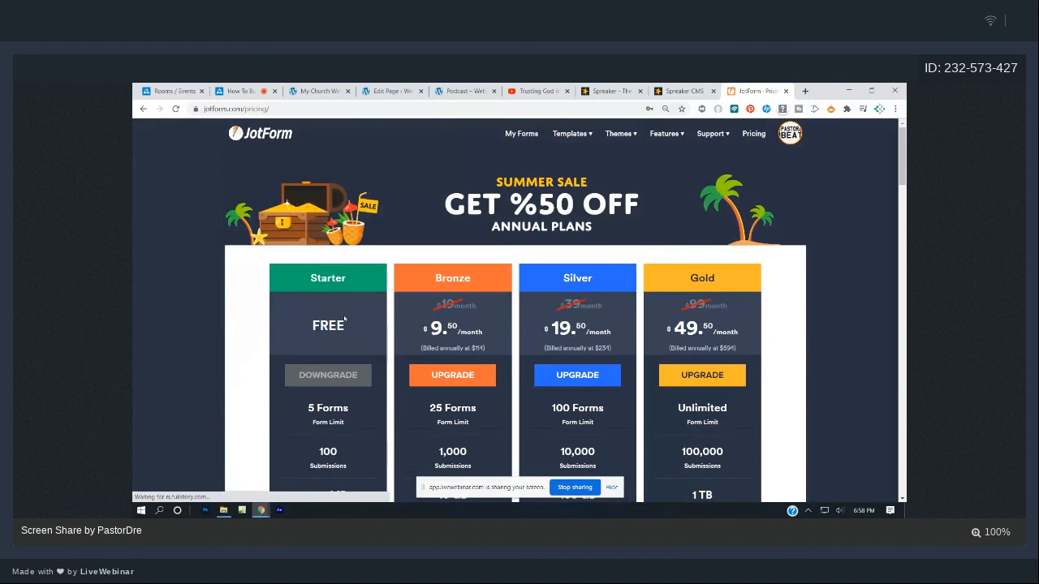
pyautogui.moveTo(677, 139)
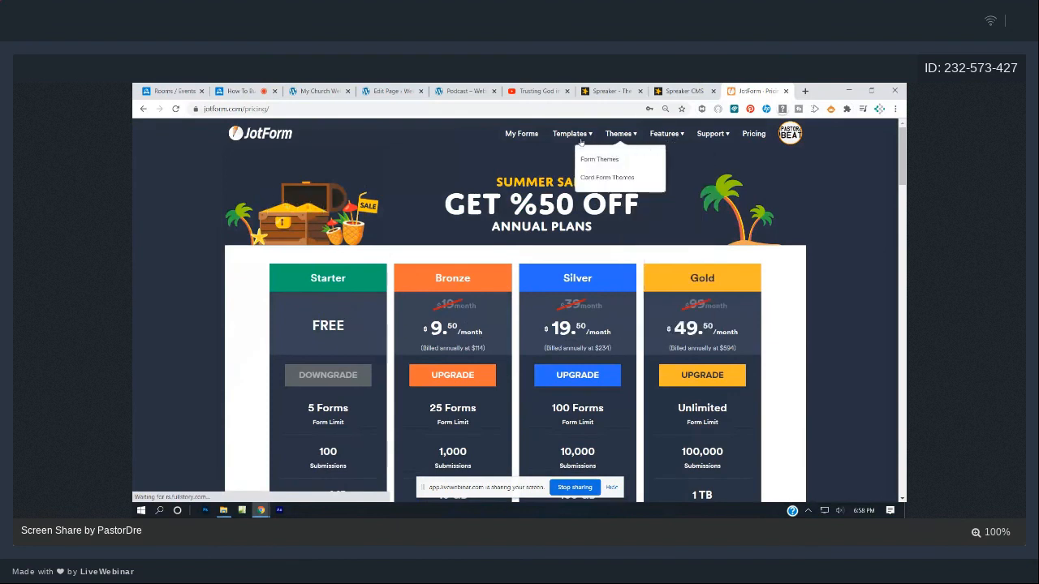
pyautogui.click(532, 137)
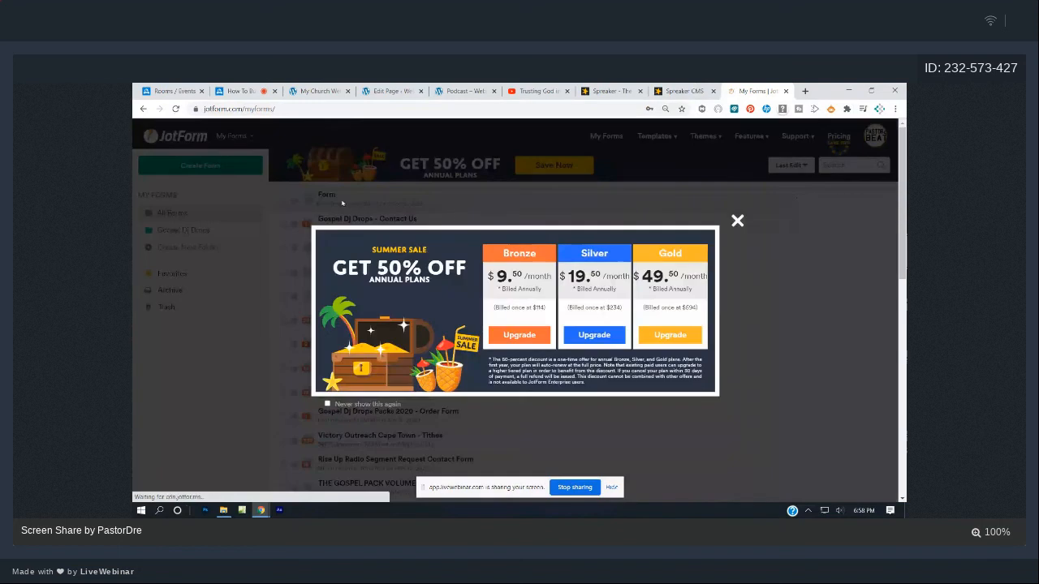
pyautogui.click(737, 221)
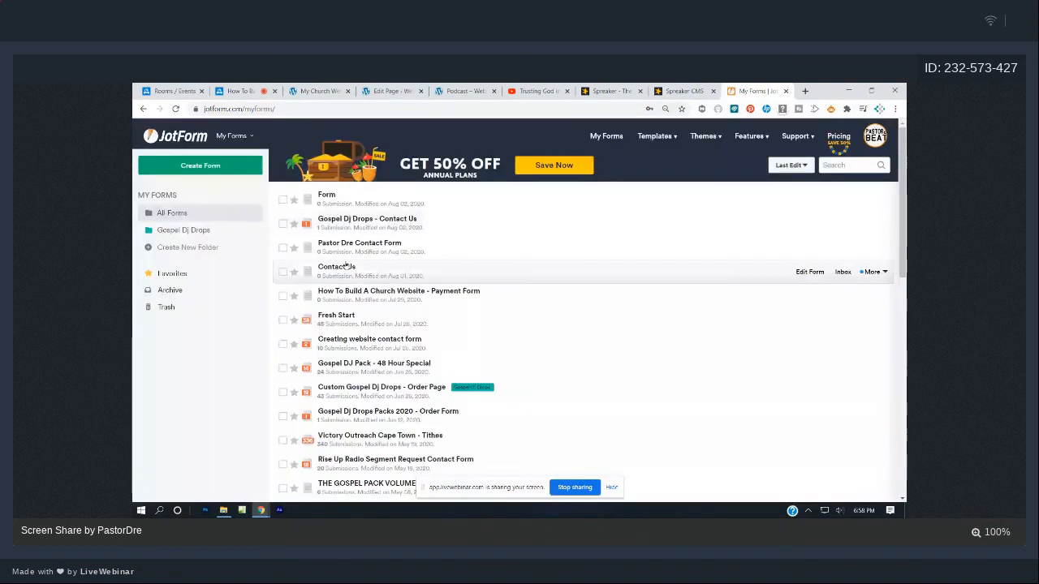
# - Copy the Contact Us form's embed code via Publish > Embed, then head back to WordPress admin
pyautogui.click(346, 267)
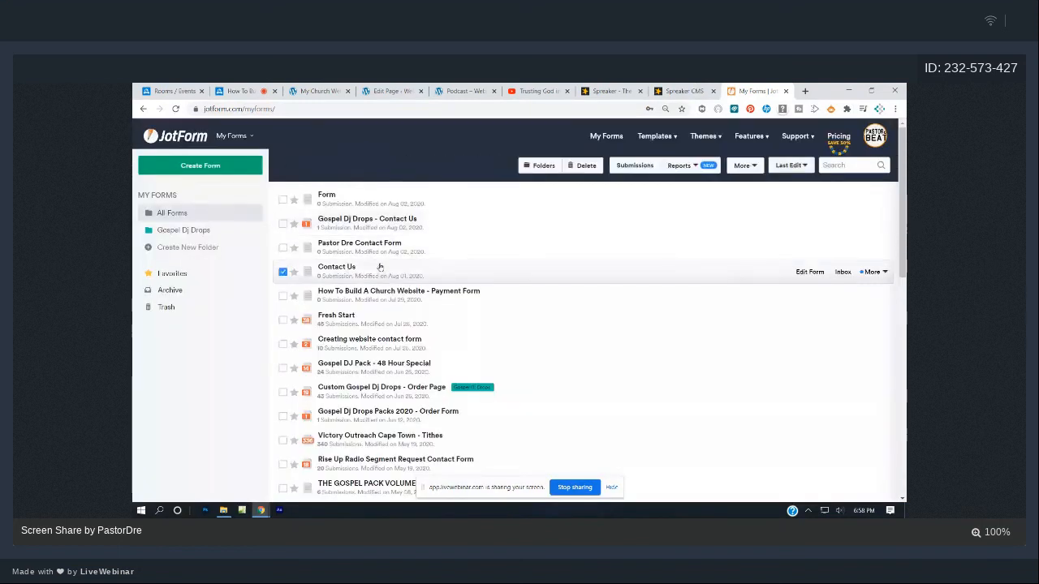
pyautogui.click(808, 272)
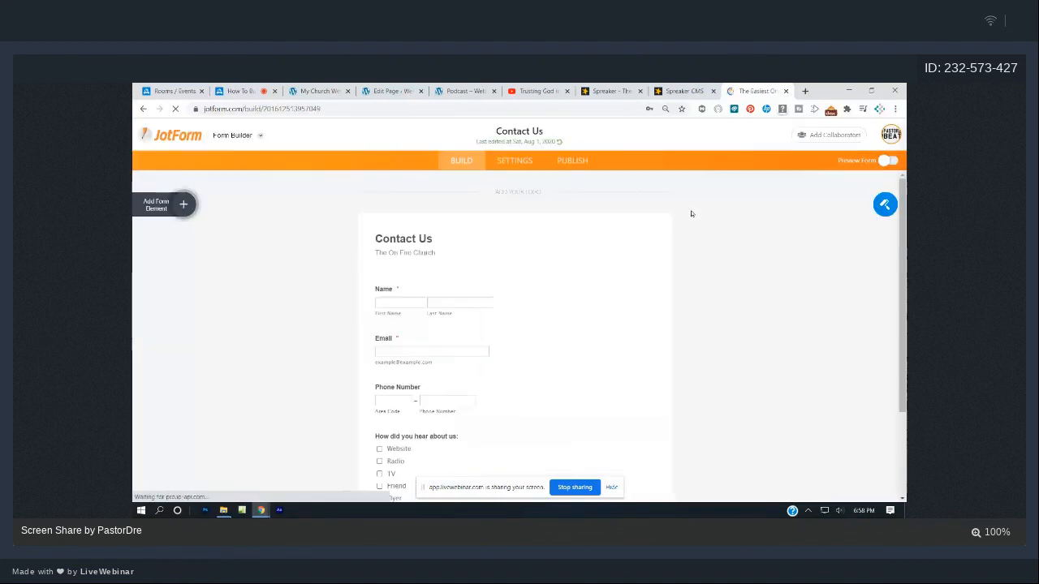
pyautogui.scroll(-3, 470, 372)
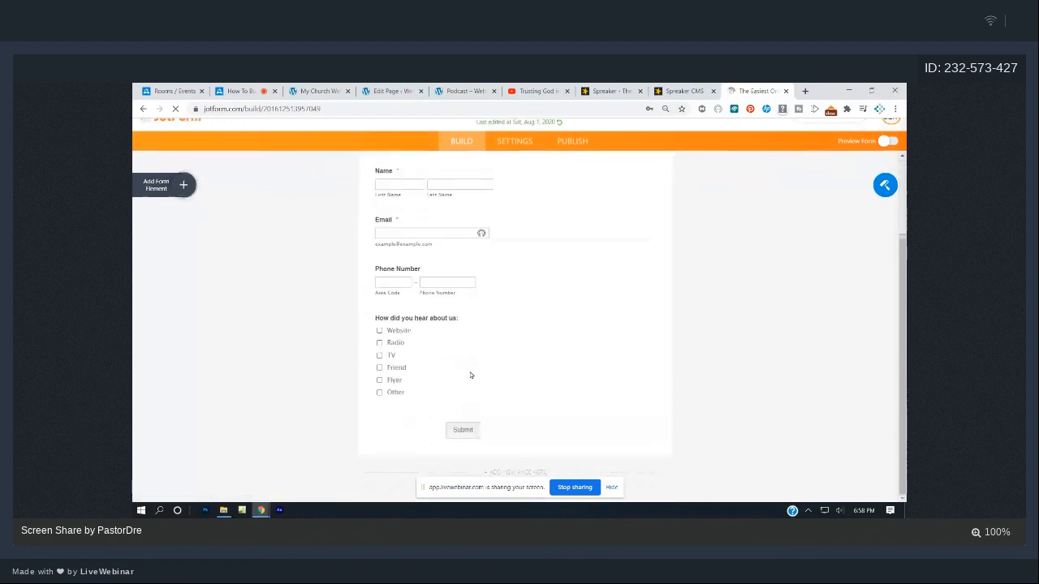
pyautogui.scroll(3, 471, 372)
pyautogui.scroll(1, 508, 219)
pyautogui.click(574, 162)
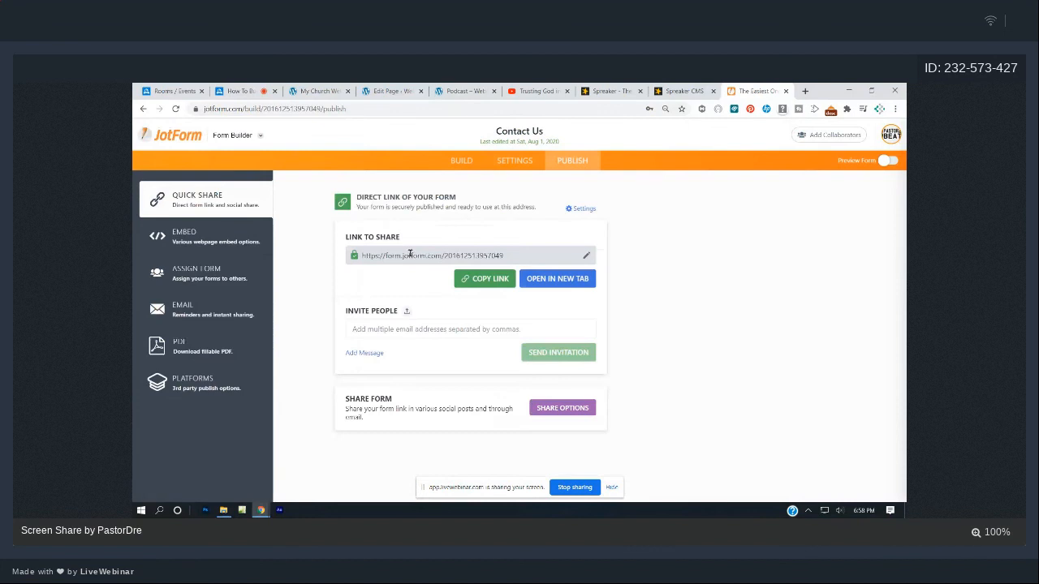
pyautogui.click(190, 235)
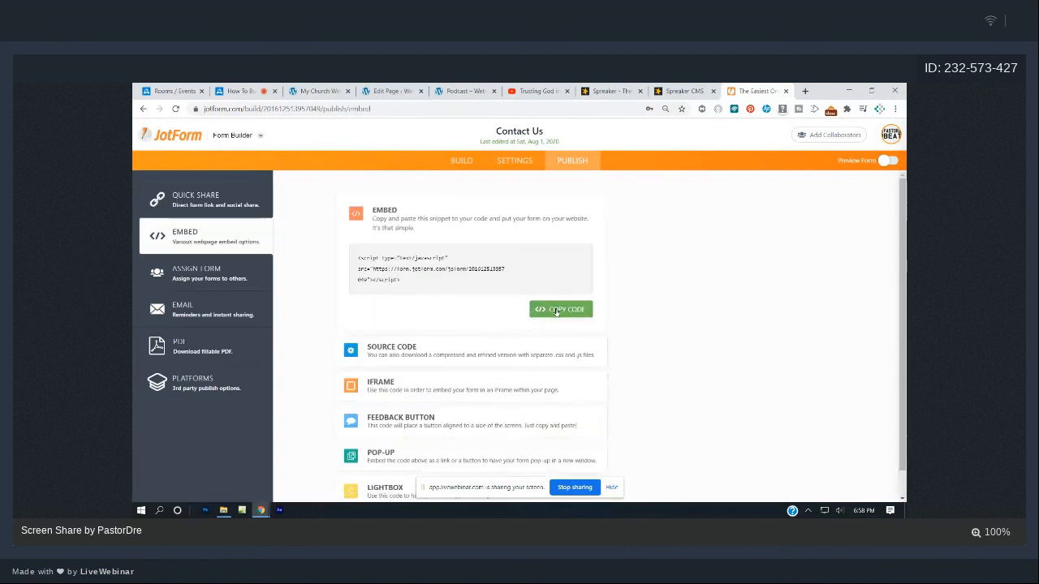
pyautogui.click(556, 311)
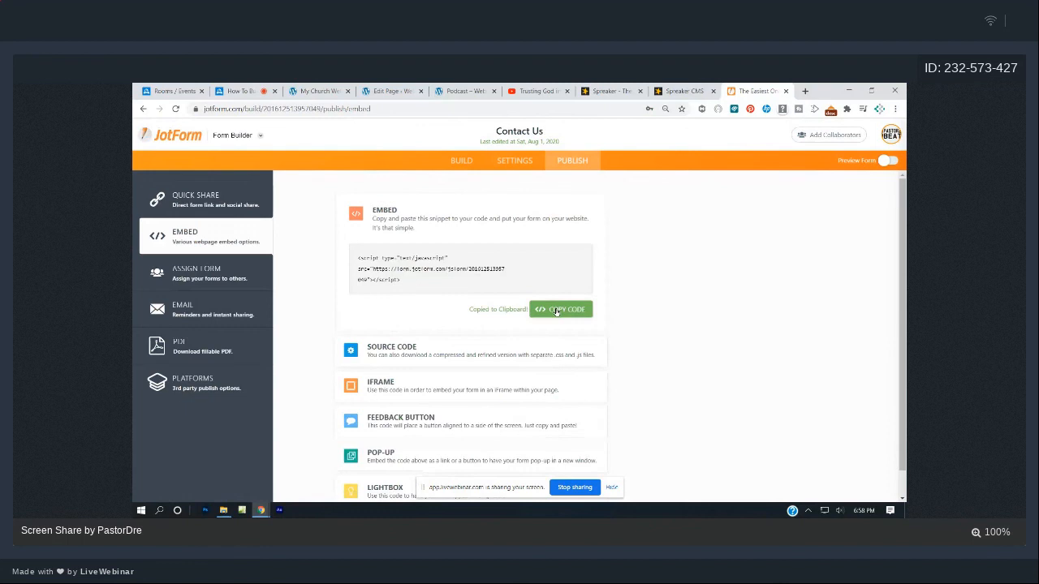
pyautogui.click(407, 91)
pyautogui.click(147, 134)
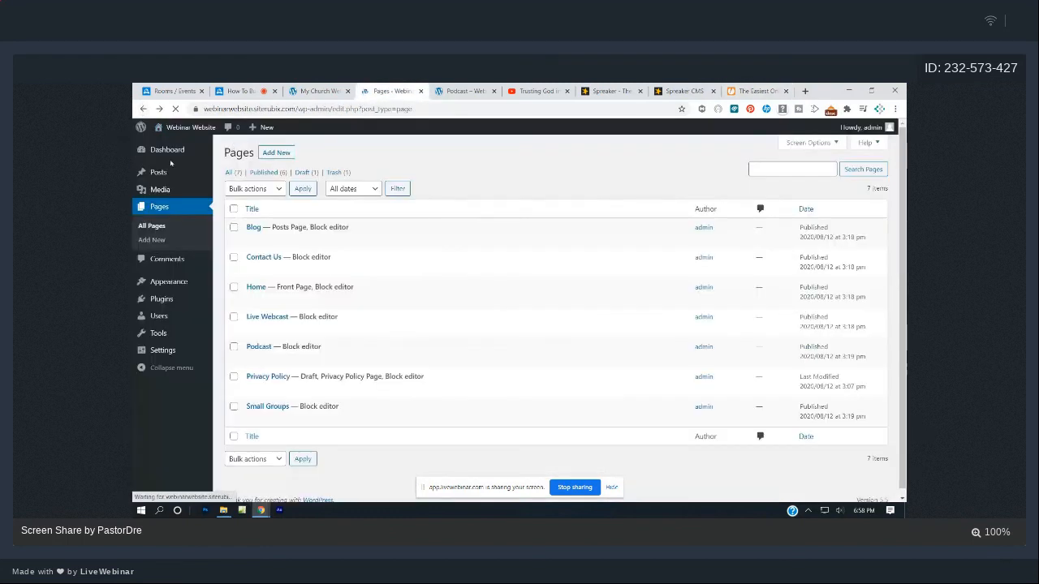
# - Open the Contact Us page in the block editor from the dashboard's list of all pages
pyautogui.click(167, 150)
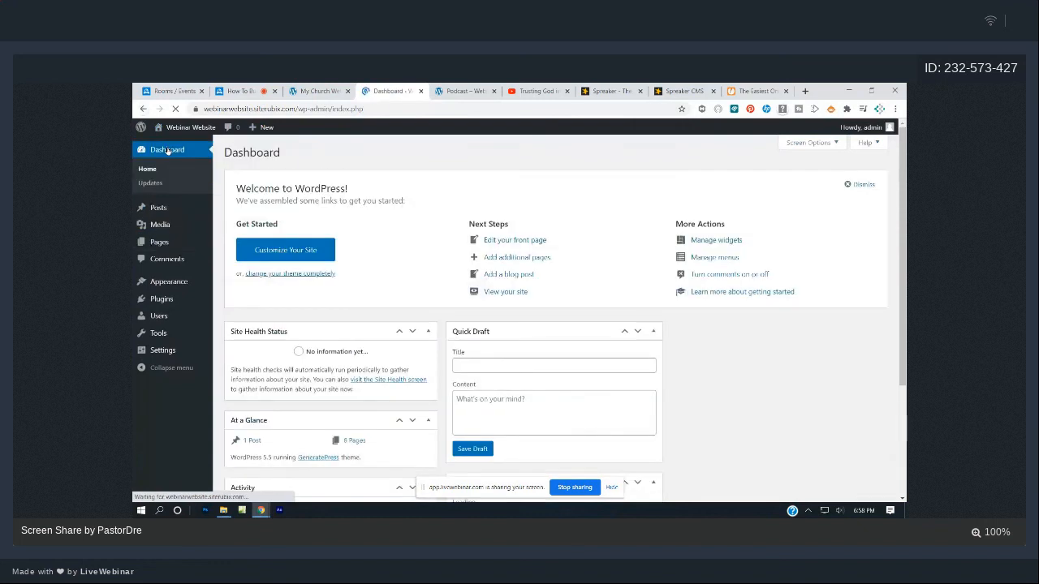
pyautogui.click(158, 242)
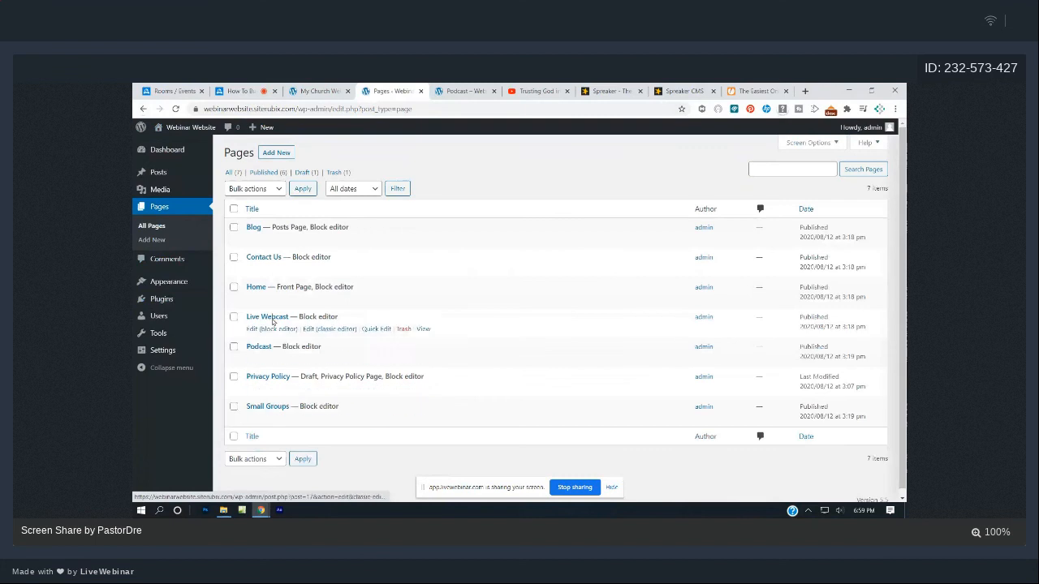
pyautogui.click(258, 271)
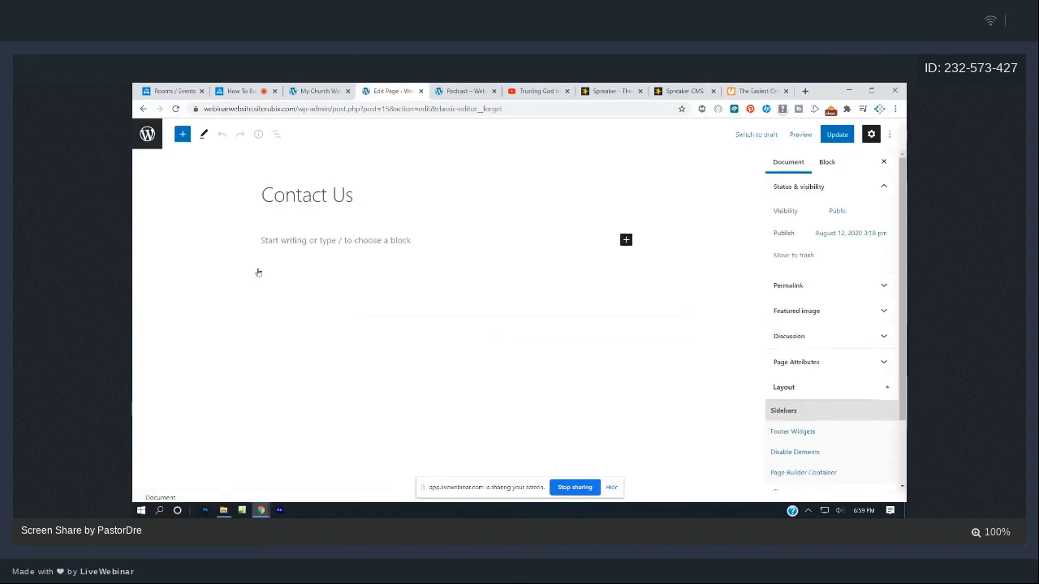
# - Add an empty Custom HTML block below the title, then bring up JotForm's form builder
pyautogui.click(182, 134)
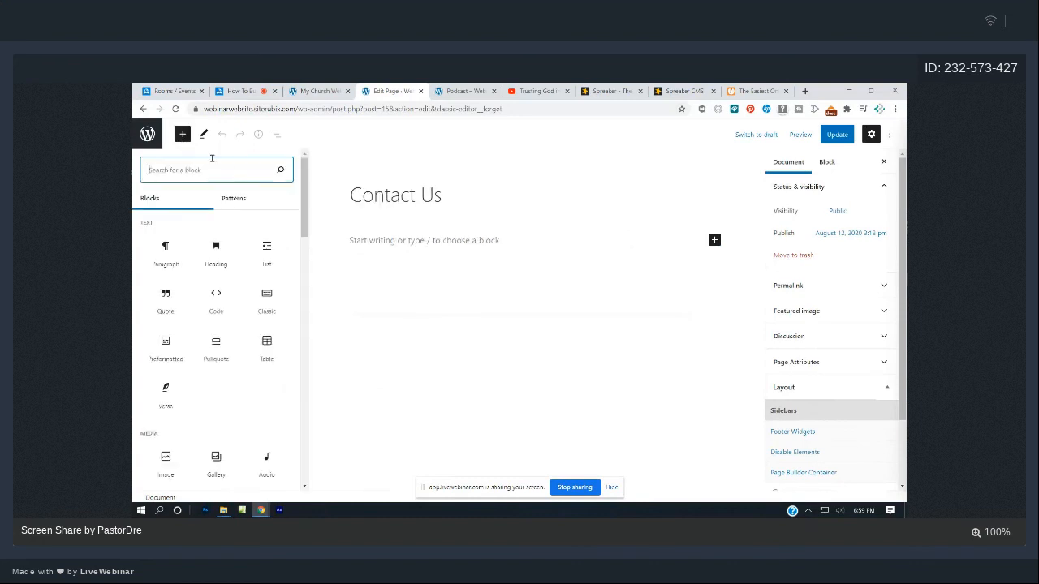
pyautogui.write('embed')
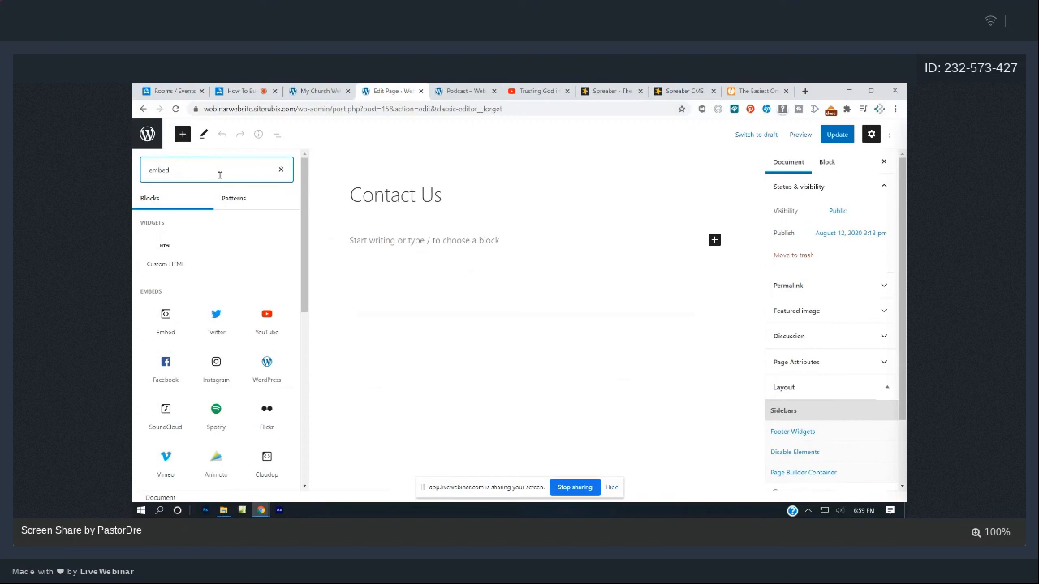
pyautogui.moveTo(172, 248)
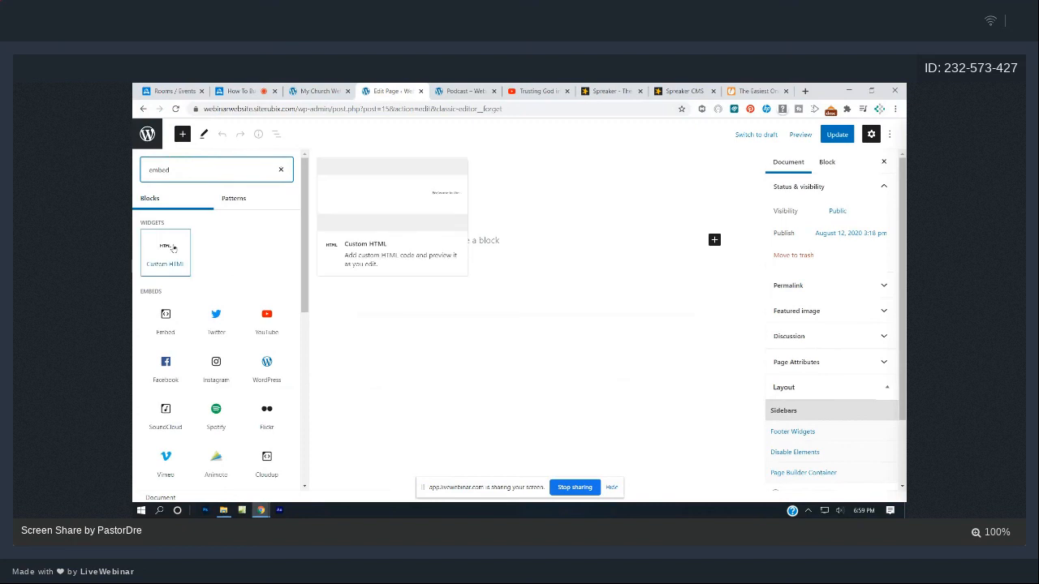
pyautogui.click(172, 247)
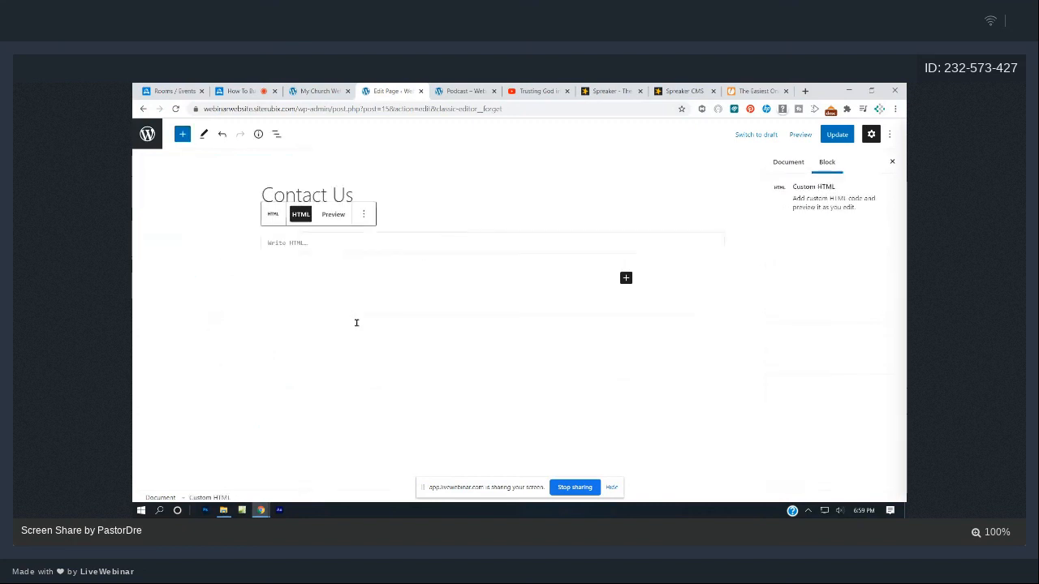
pyautogui.click(759, 90)
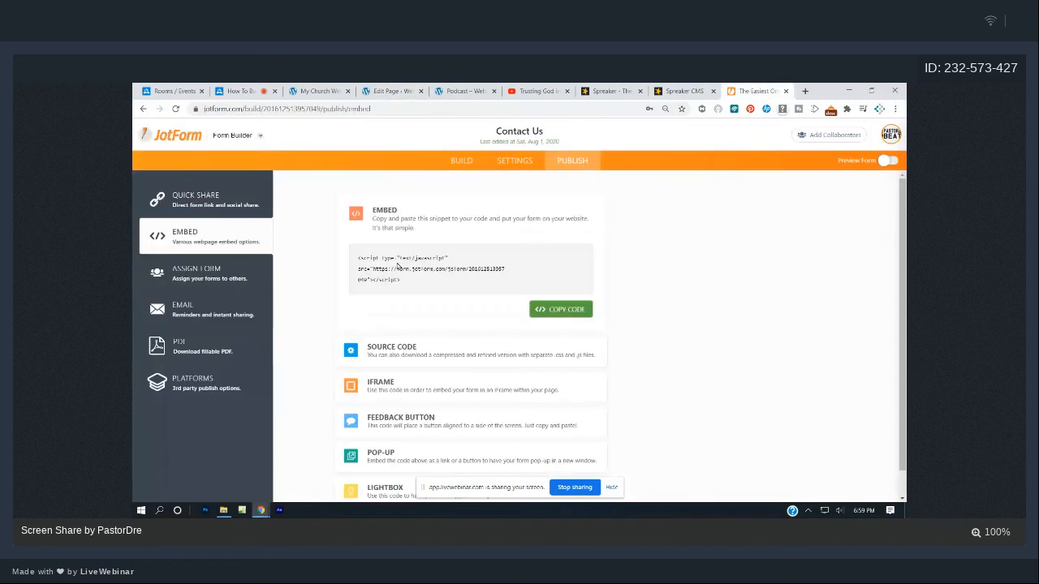
pyautogui.click(461, 160)
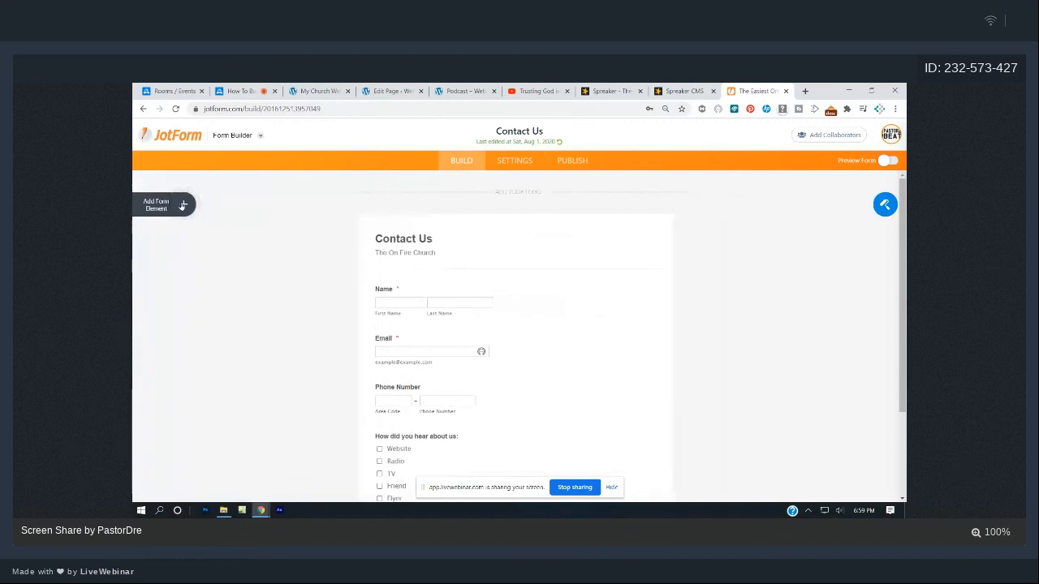
# - Add and then delete trial Email and Full Name fields, leaving the JotForm form unchanged
pyautogui.click(183, 205)
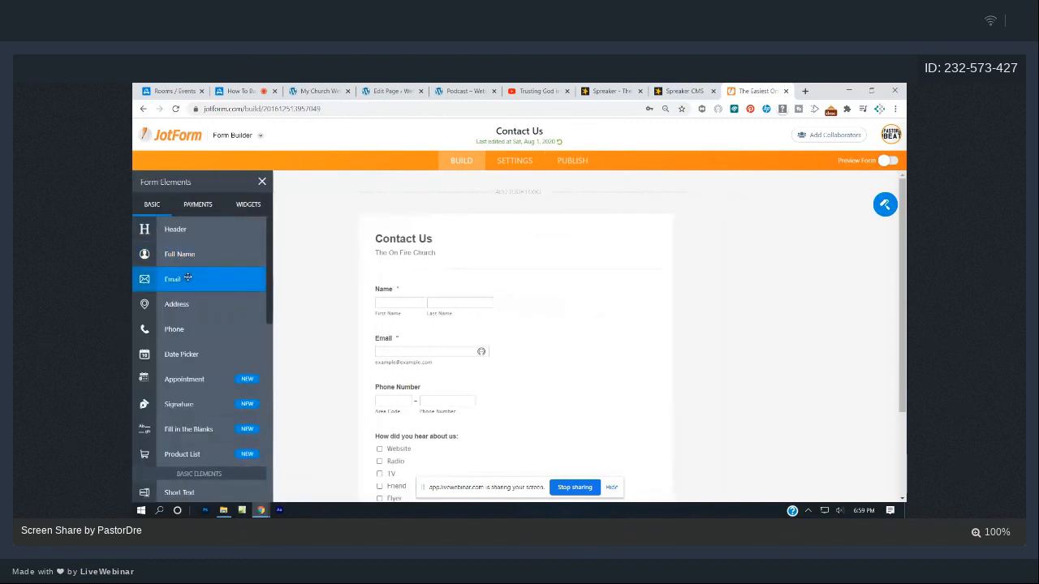
pyautogui.moveTo(186, 278); pyautogui.dragTo(491, 304)
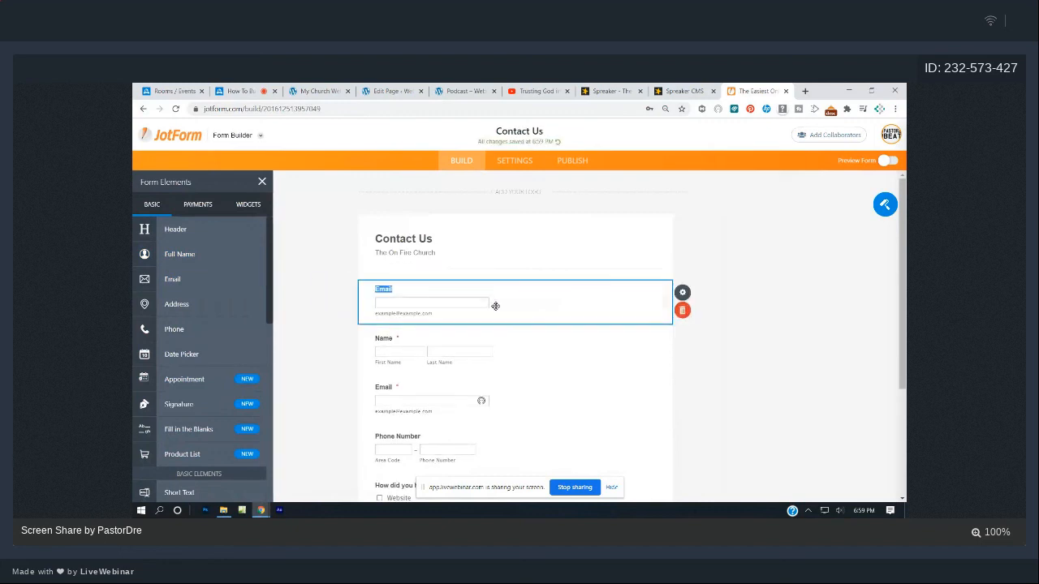
pyautogui.click(680, 317)
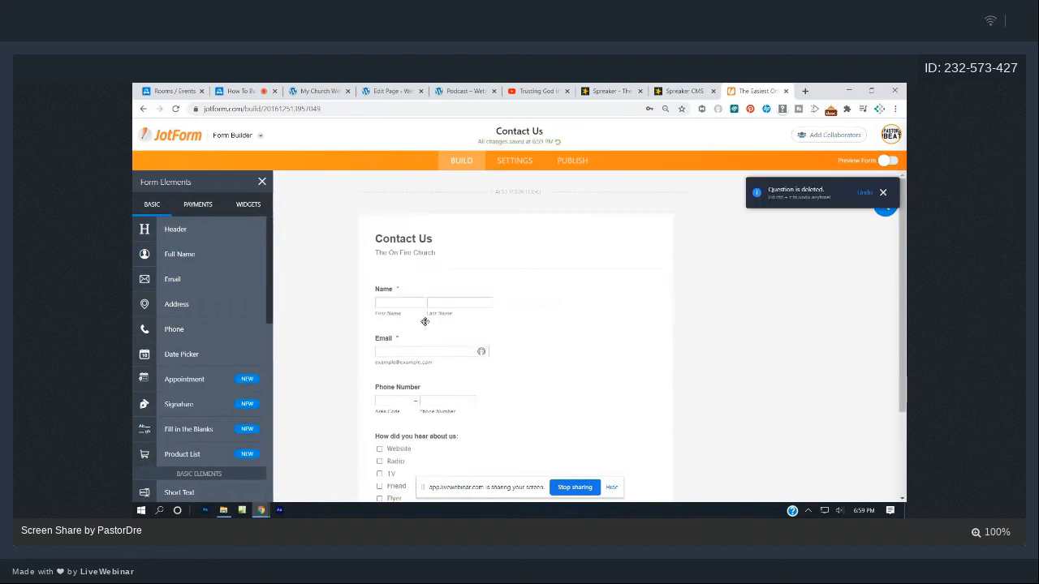
pyautogui.moveTo(192, 254); pyautogui.dragTo(431, 287)
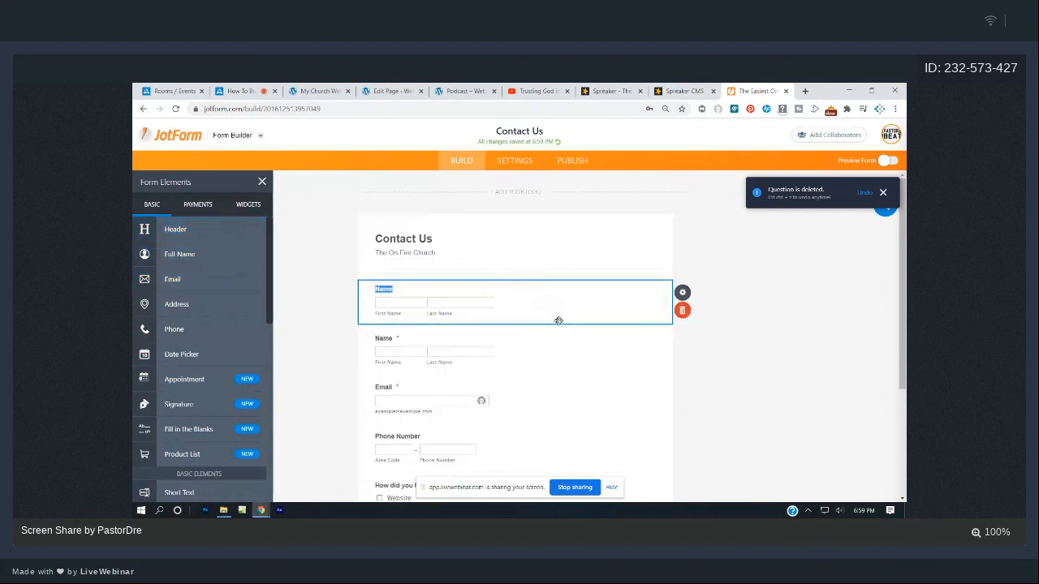
pyautogui.click(682, 311)
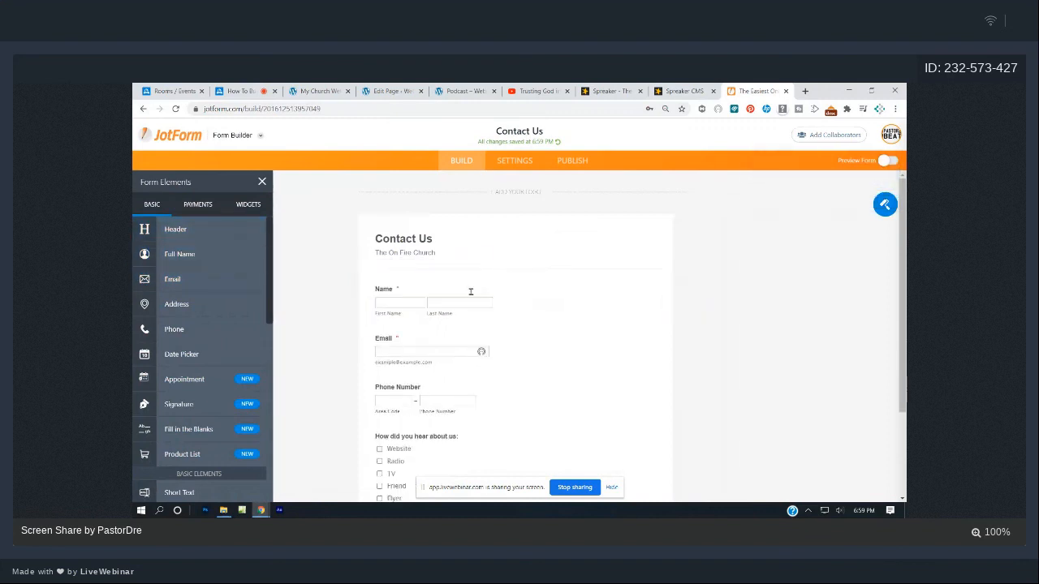
pyautogui.scroll(-2, 470, 291)
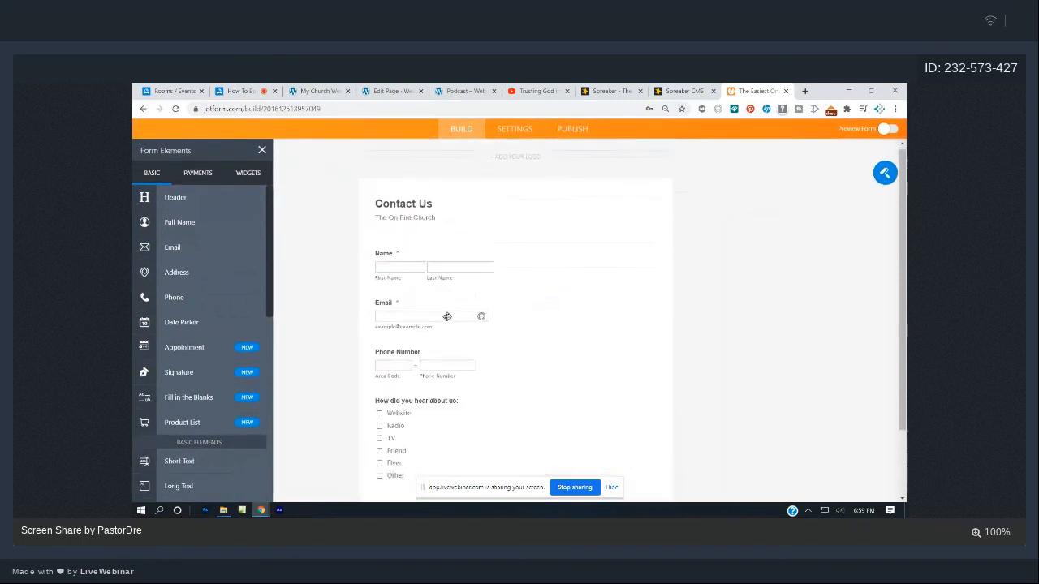
pyautogui.scroll(2, 447, 317)
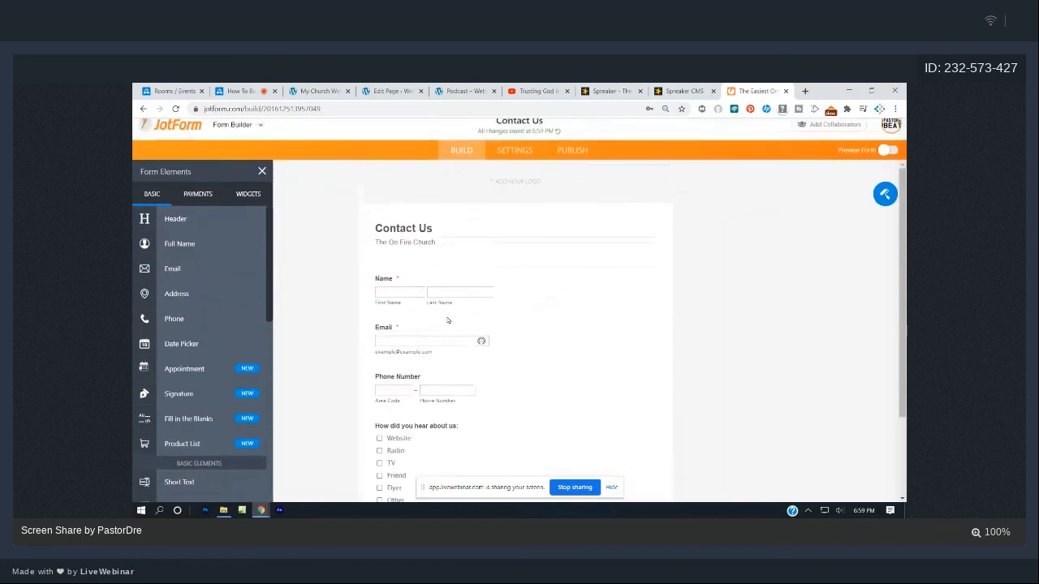
# - Copy the form's embed script from Publish > Embed and return to the WordPress editor
pyautogui.click(589, 161)
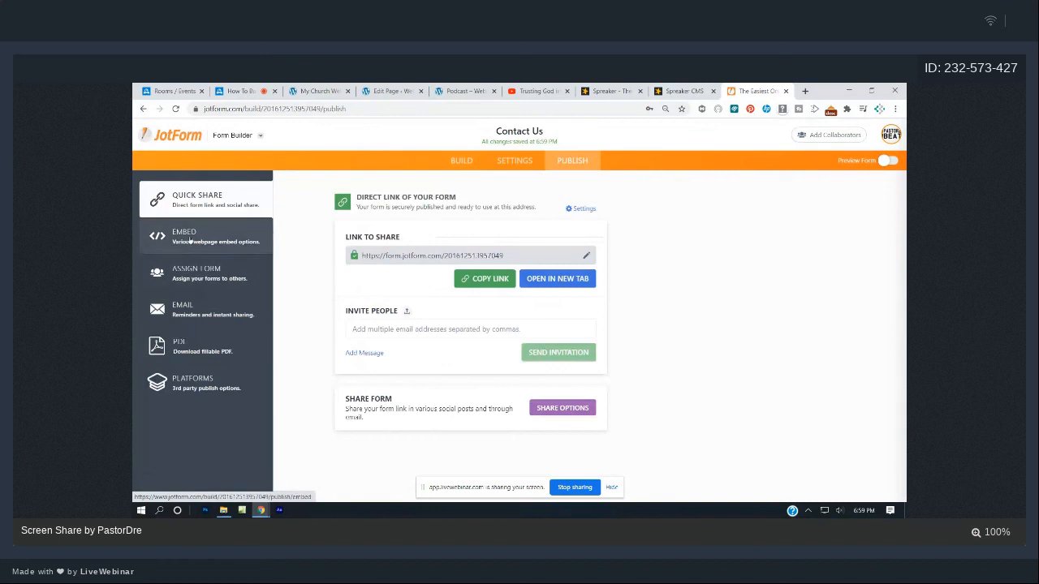
pyautogui.click(190, 241)
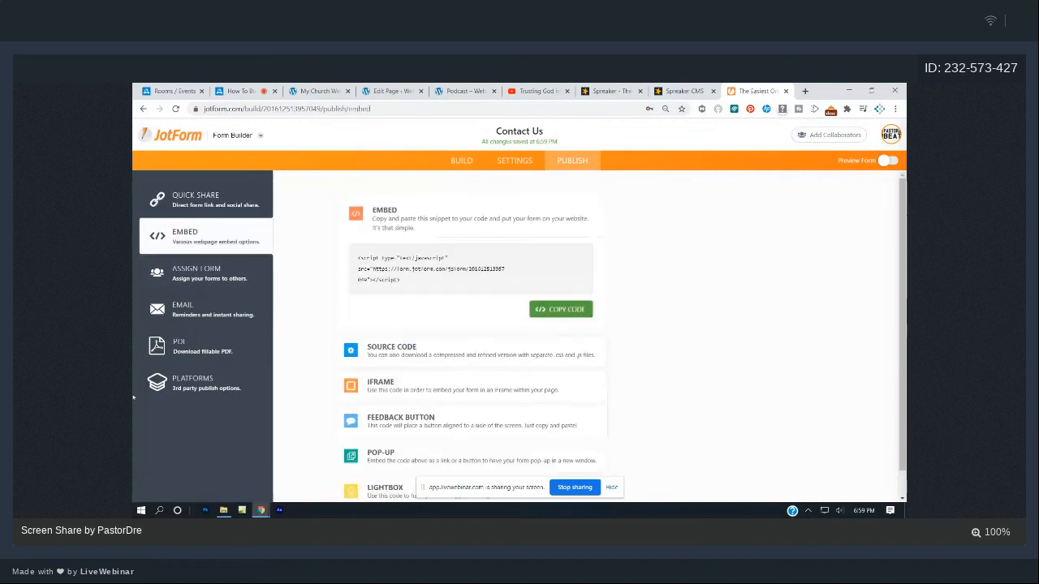
pyautogui.click(586, 310)
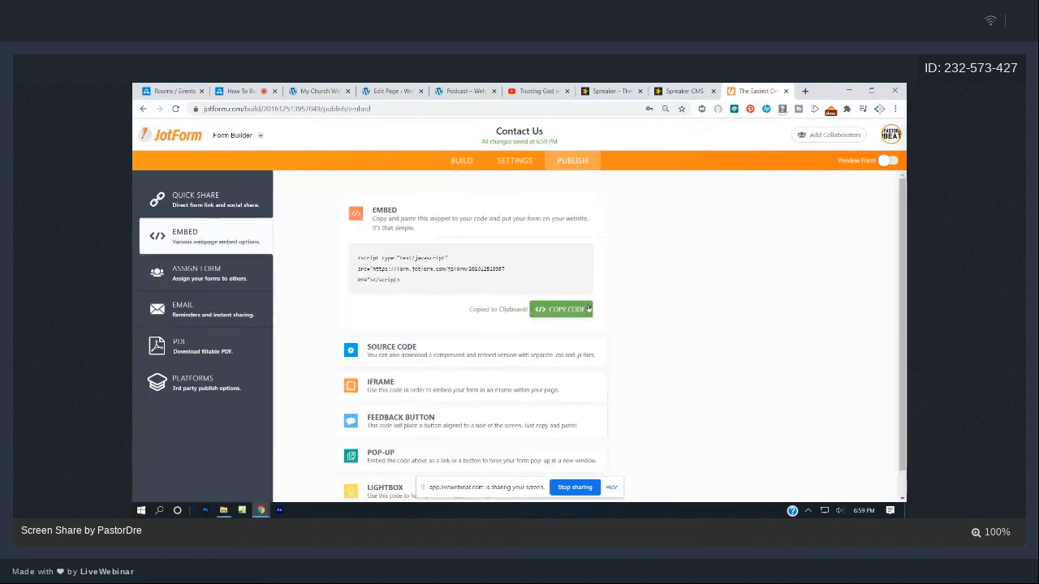
pyautogui.click(392, 90)
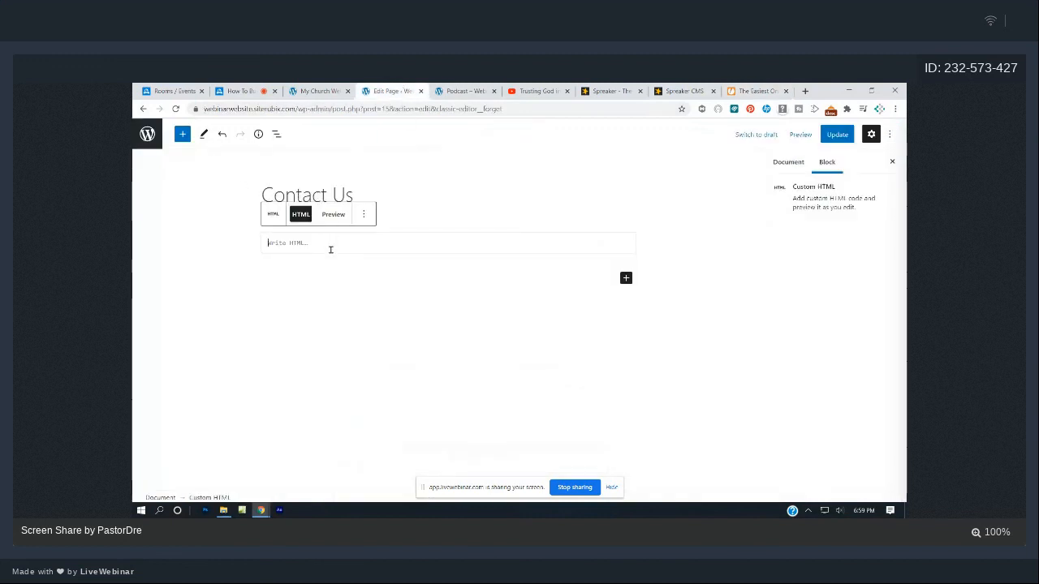
# - Insert a second Custom HTML block and paste the JotForm embed script into it
pyautogui.click(182, 136)
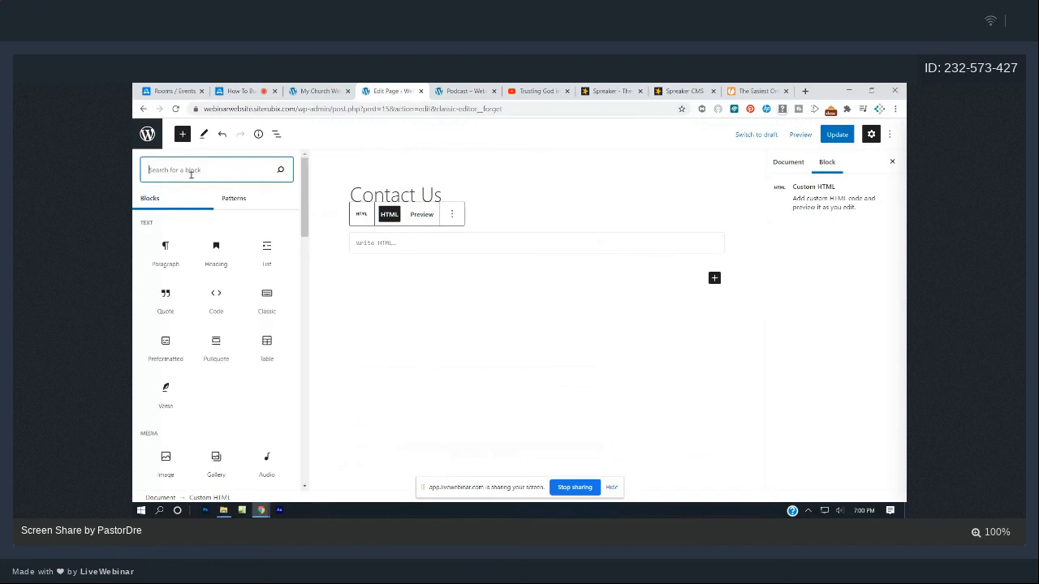
pyautogui.write('embe')
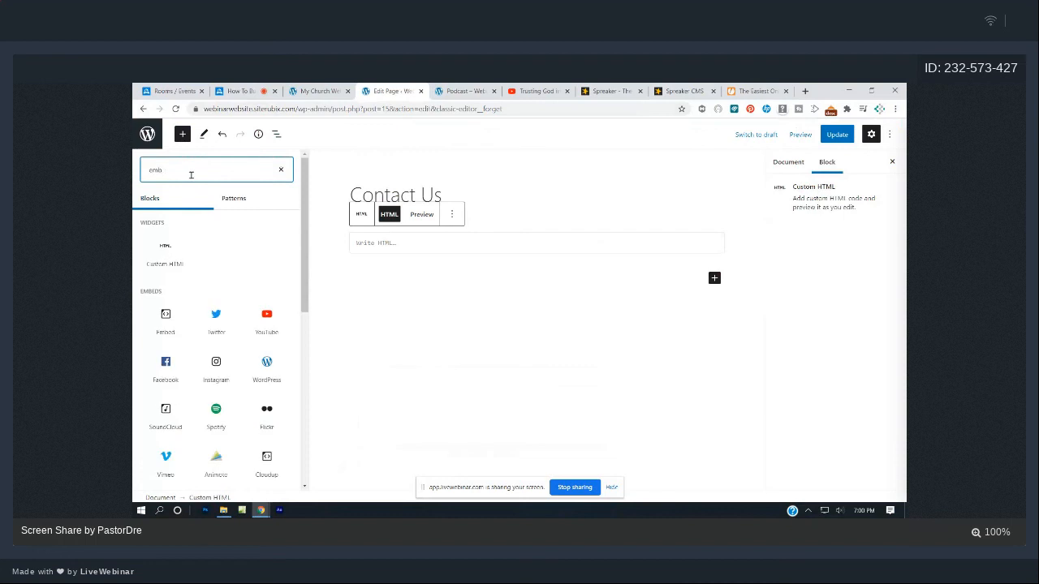
pyautogui.click(182, 251)
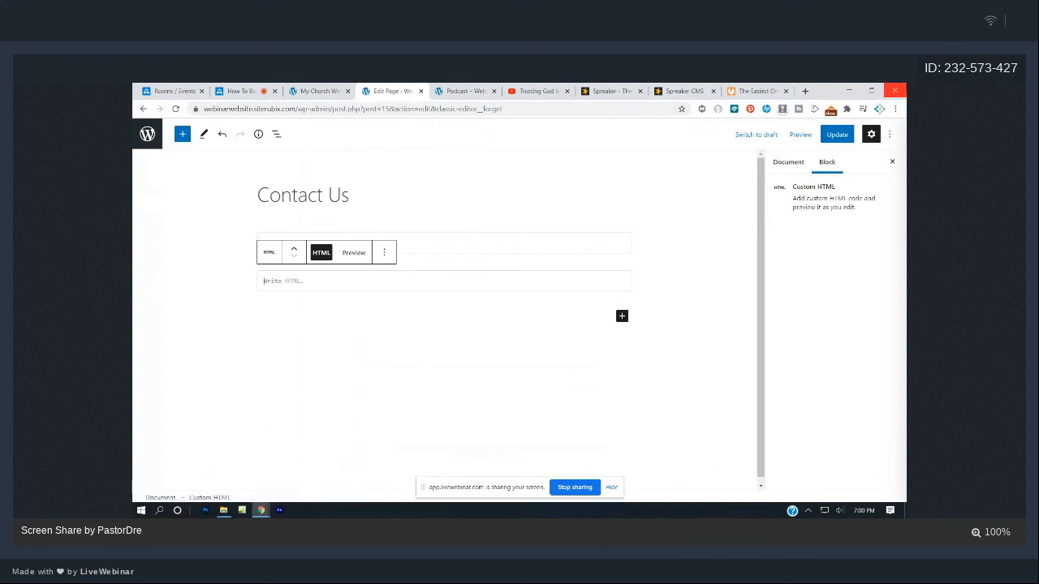
pyautogui.hotkey('ctrl', 'v')
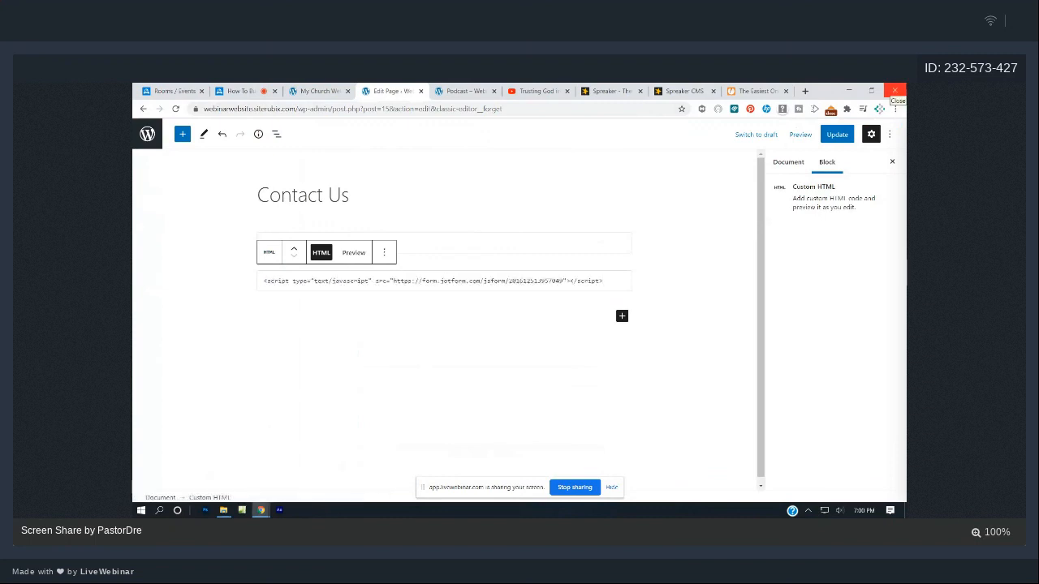
pyautogui.press('Return')
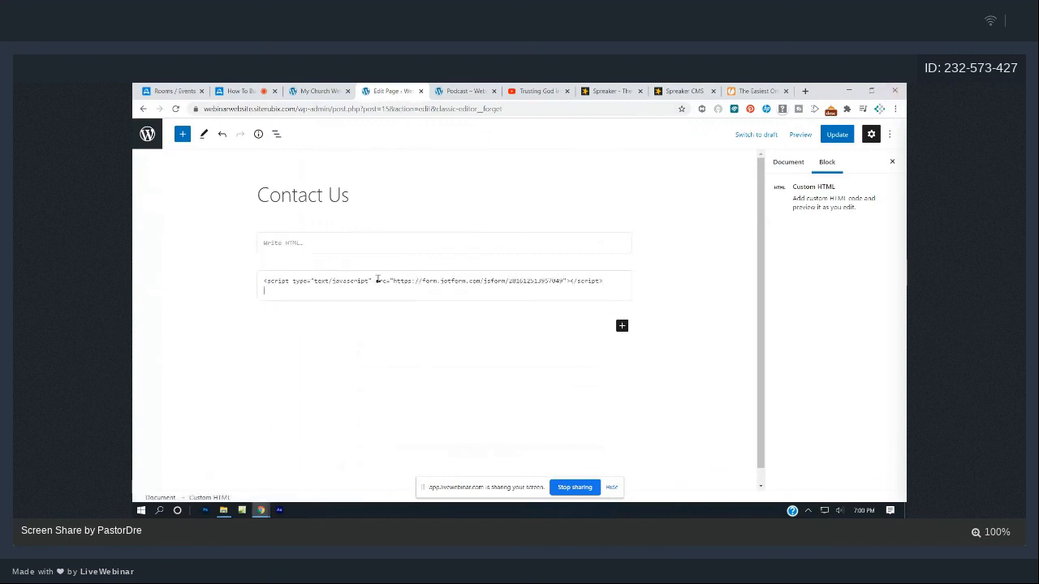
pyautogui.click(388, 330)
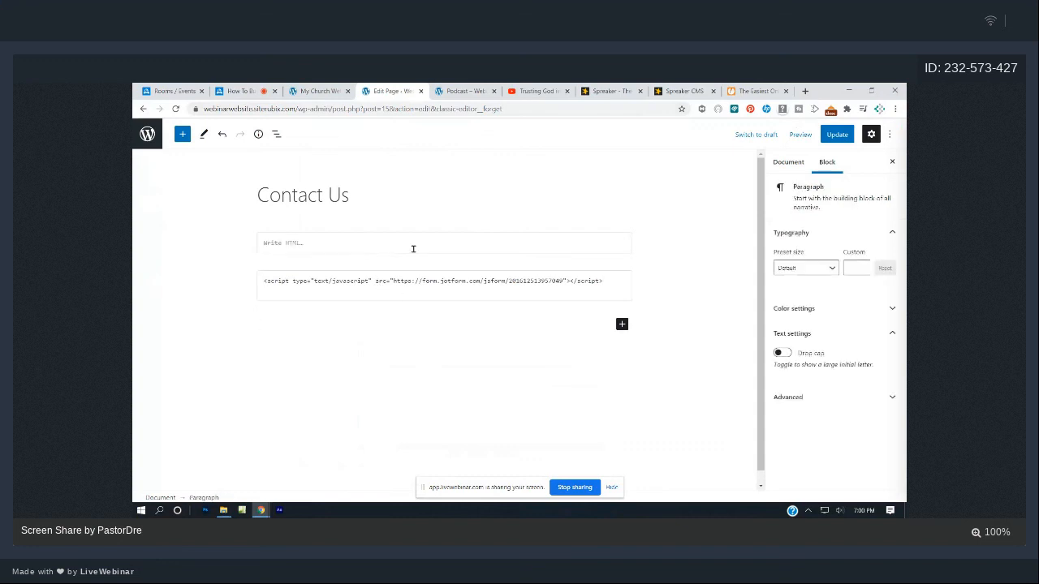
# - Remove the empty Custom HTML block, update the Contact Us page, and bring up the live Podcast page
pyautogui.click(413, 248)
pyautogui.click(384, 214)
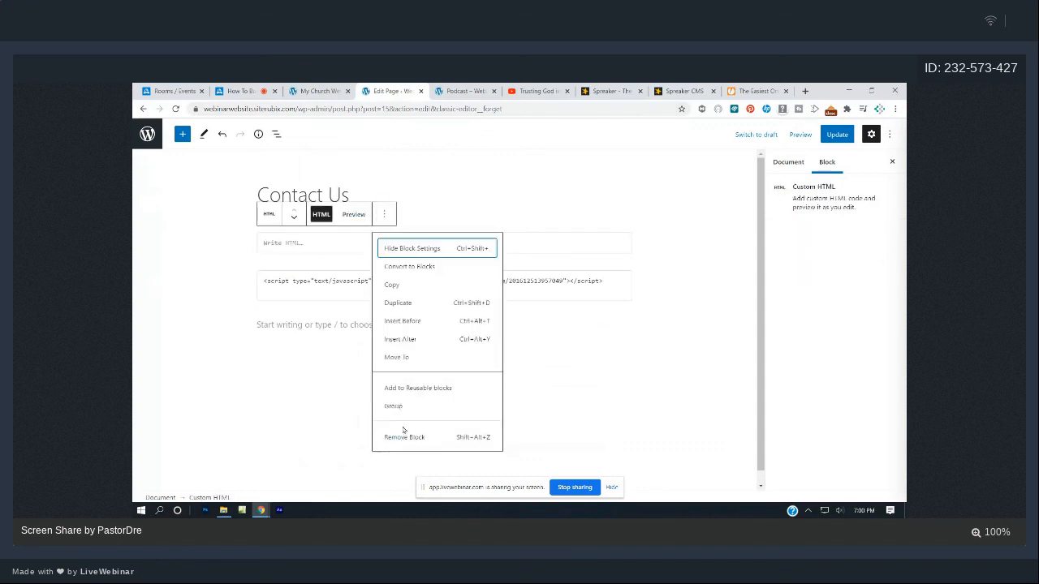
pyautogui.click(405, 437)
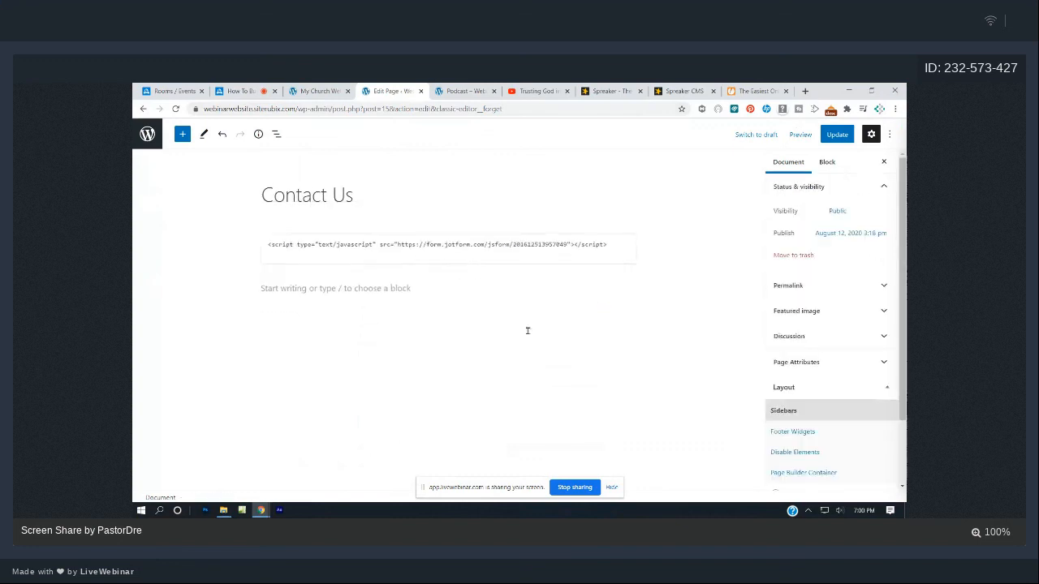
pyautogui.click(834, 135)
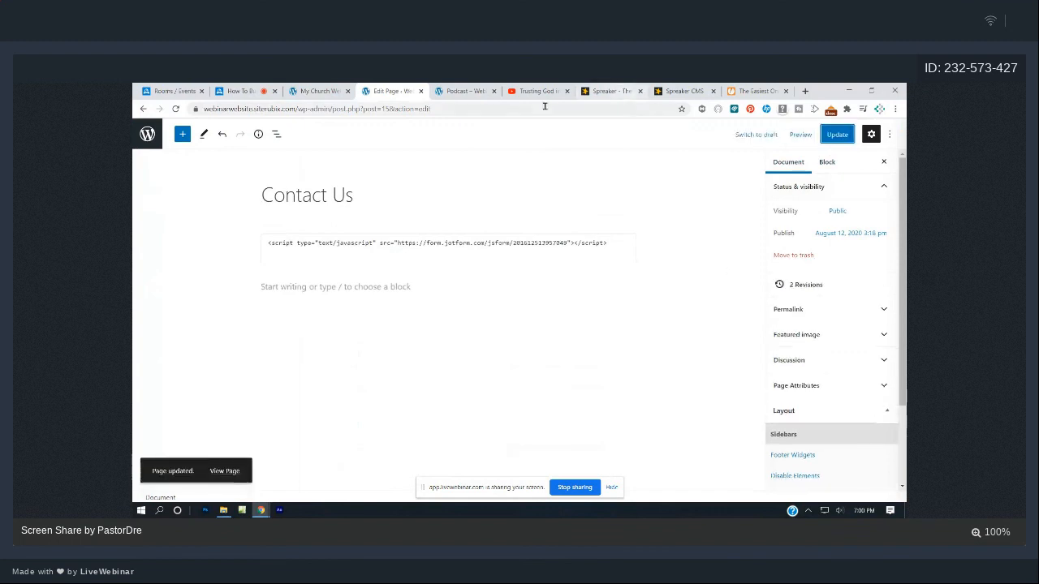
pyautogui.click(464, 91)
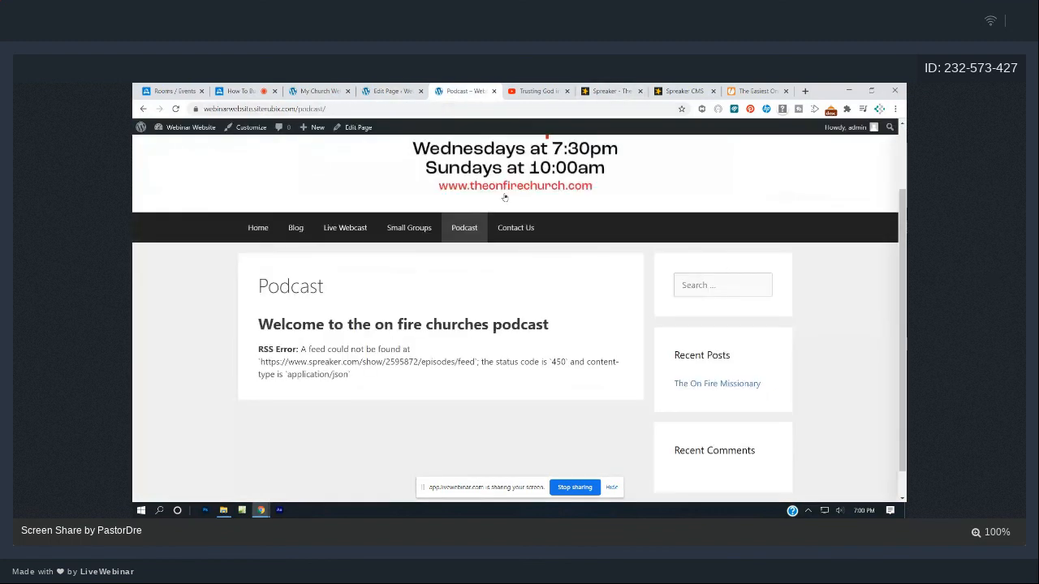
# - Visit the live Contact Us page, try the embedded form's Email field, then return Home
pyautogui.click(519, 229)
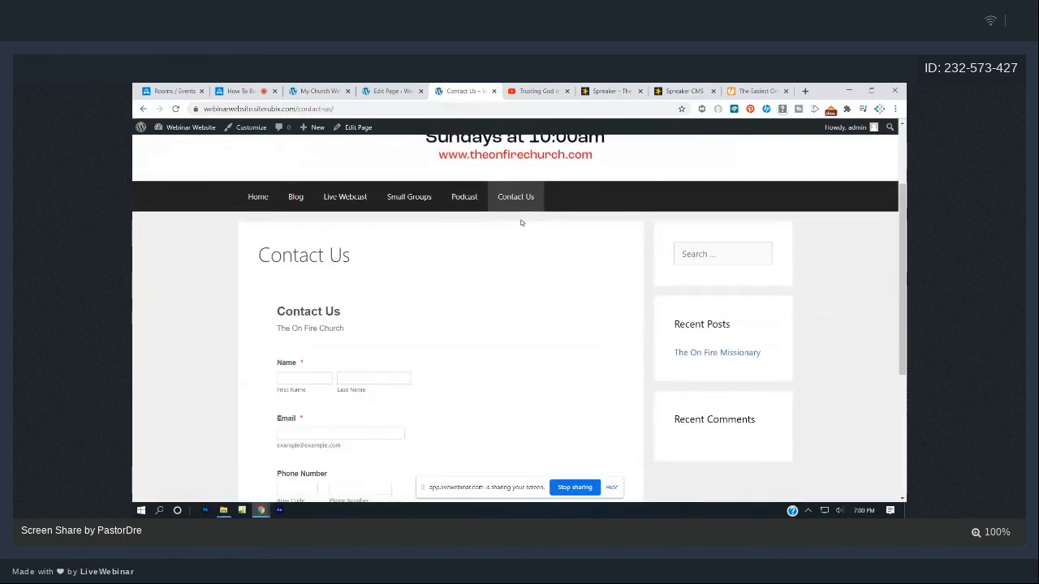
pyautogui.scroll(-5, 521, 223)
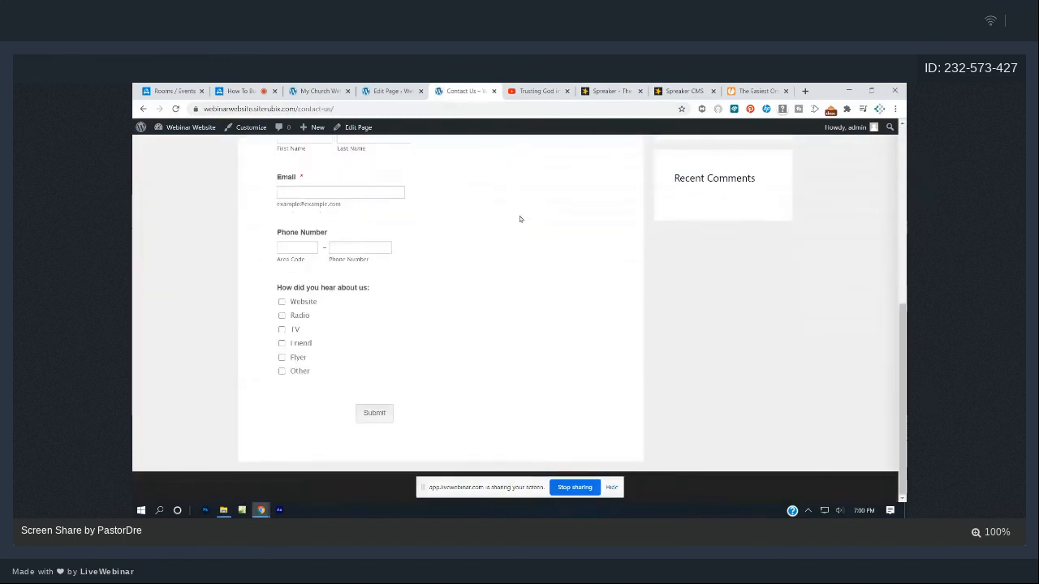
pyautogui.scroll(5, 520, 219)
pyautogui.scroll(-4, 371, 281)
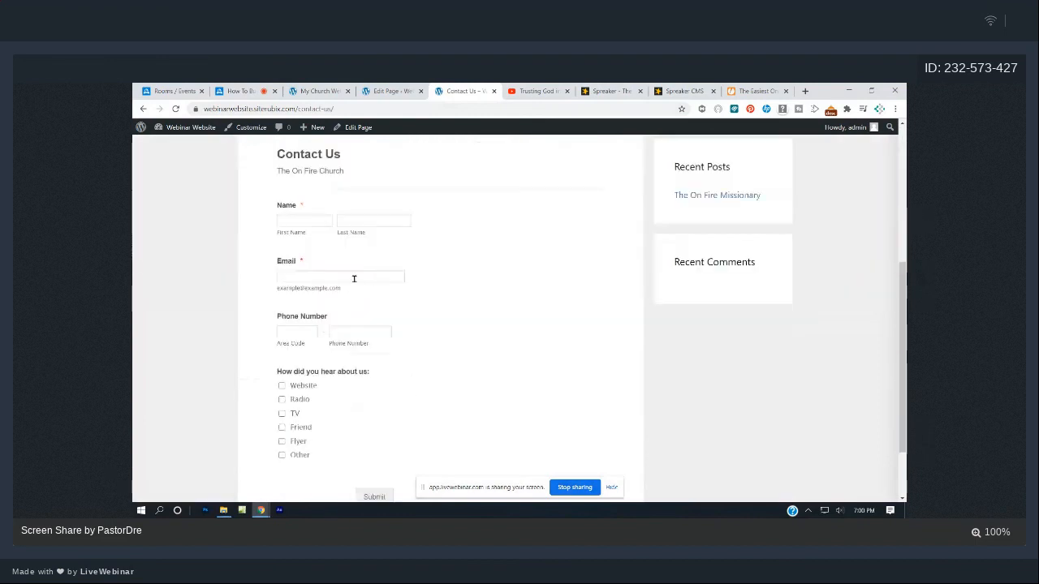
pyautogui.click(354, 278)
pyautogui.scroll(-1, 357, 280)
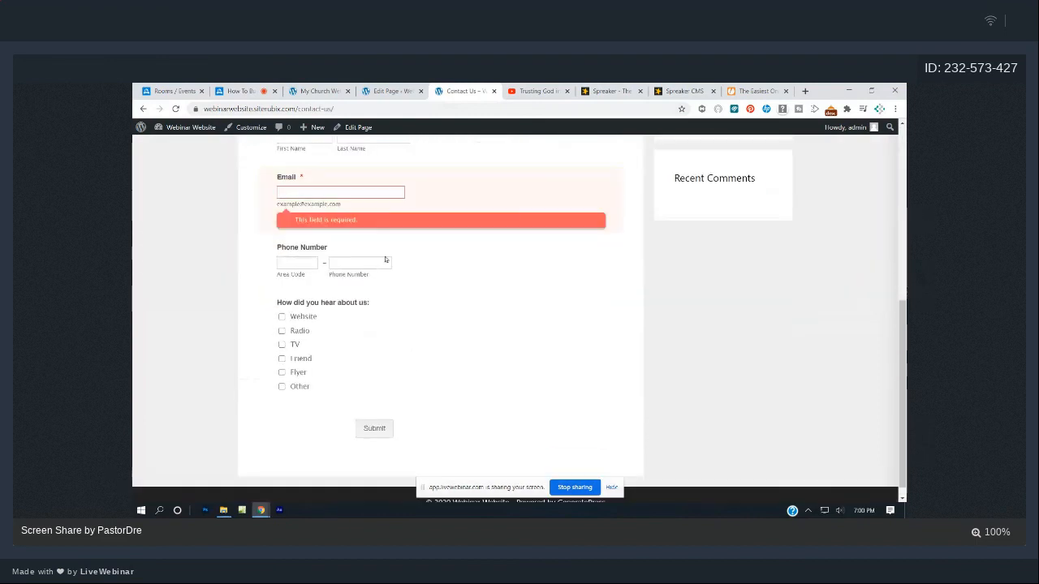
pyautogui.scroll(5, 466, 260)
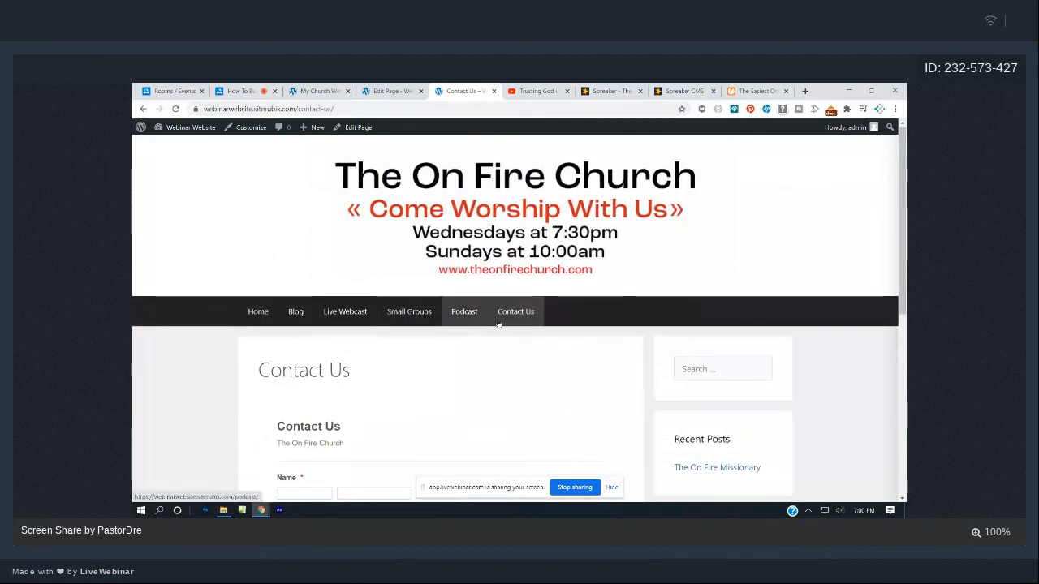
pyautogui.click(268, 322)
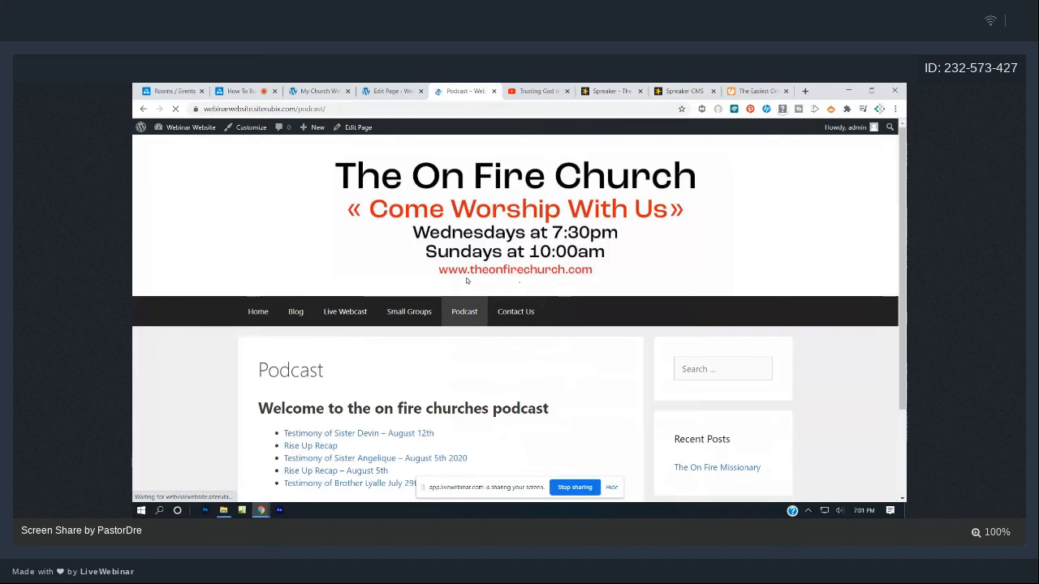
# - Scroll the live Podcast episode list, then go to the admin's All Pages list
pyautogui.scroll(-2, 452, 309)
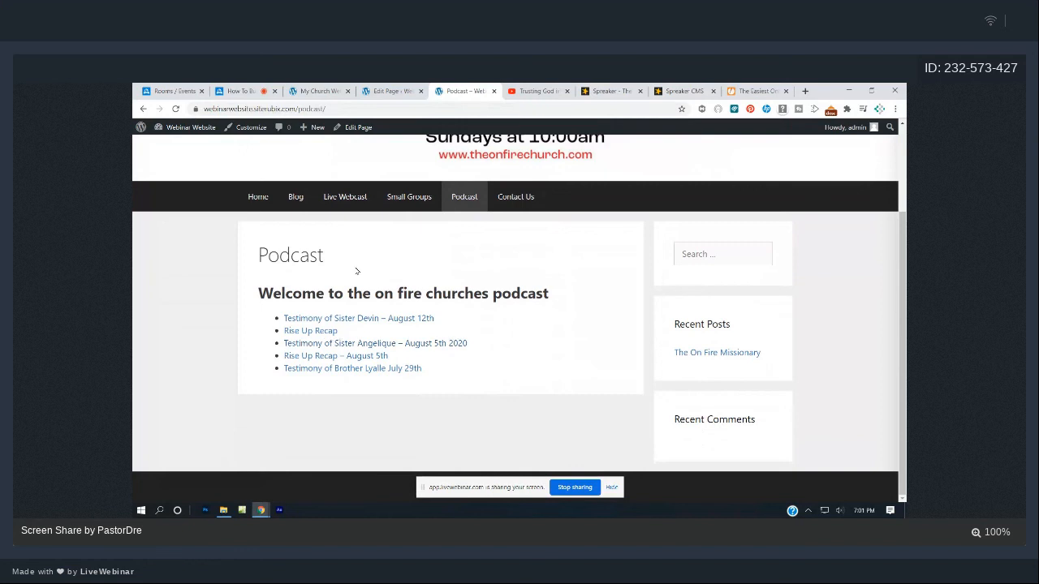
pyautogui.click(399, 90)
pyautogui.click(142, 113)
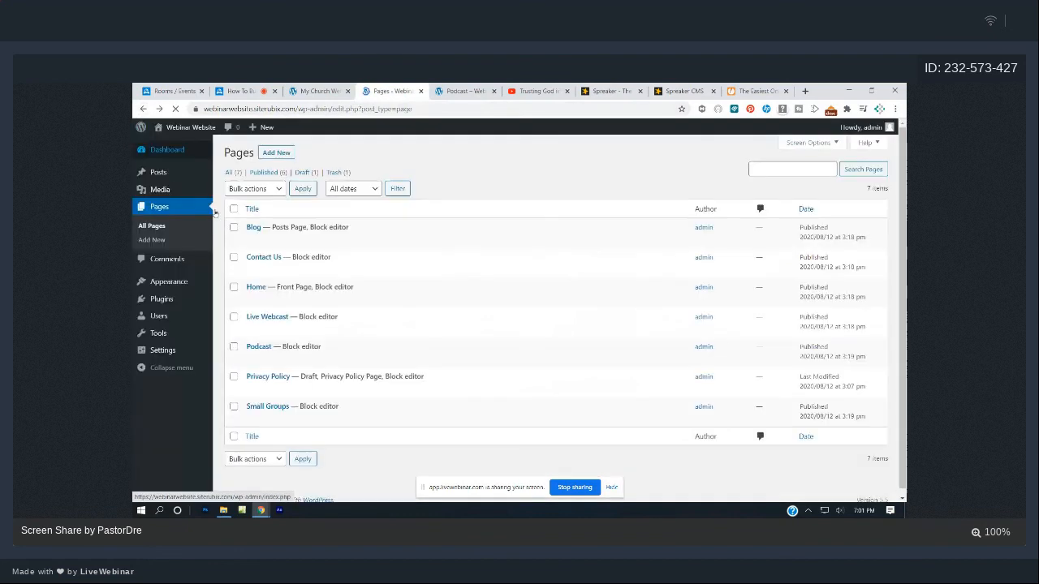
# - Open the Podcast page for editing and remove its old RSS feed block
pyautogui.click(268, 358)
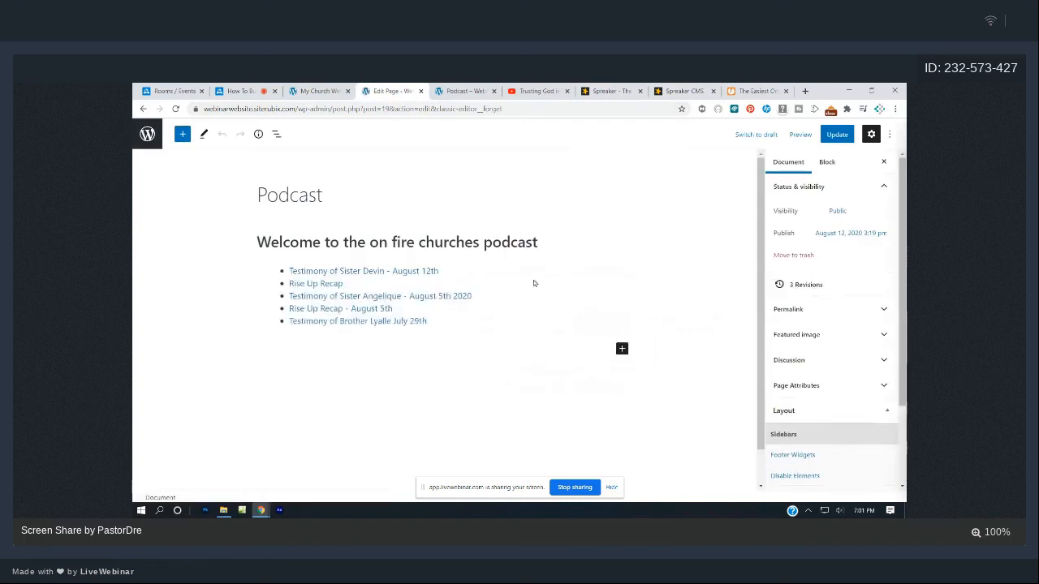
pyautogui.click(536, 283)
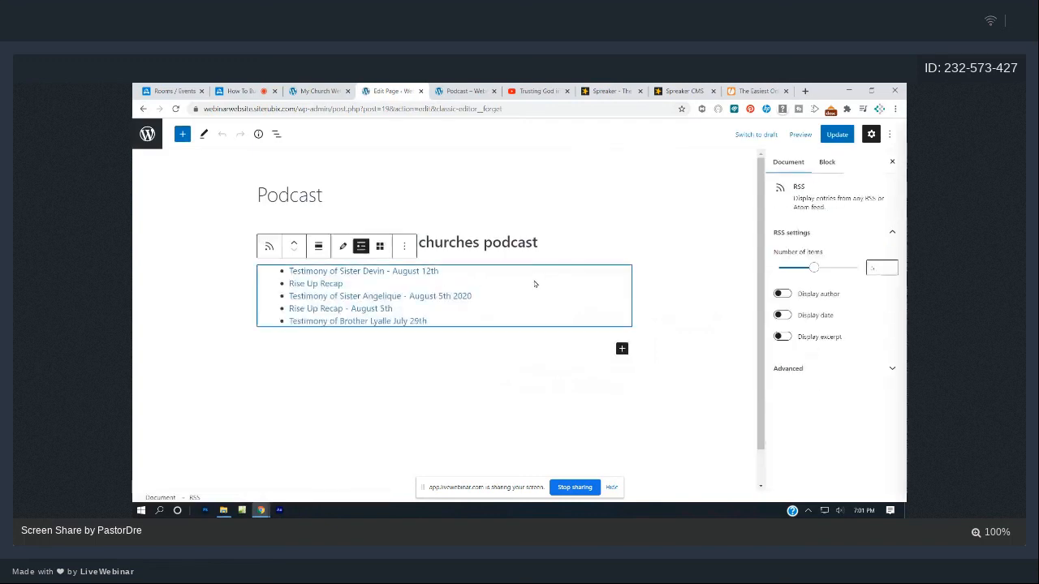
pyautogui.click(404, 246)
pyautogui.click(421, 452)
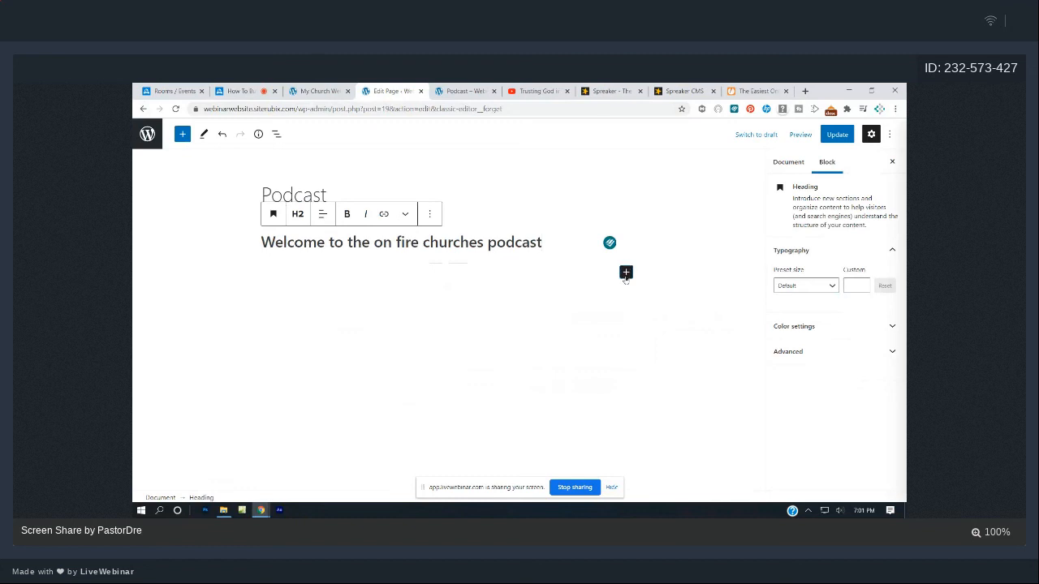
# - Insert a new empty RSS block below the welcome heading
pyautogui.click(625, 273)
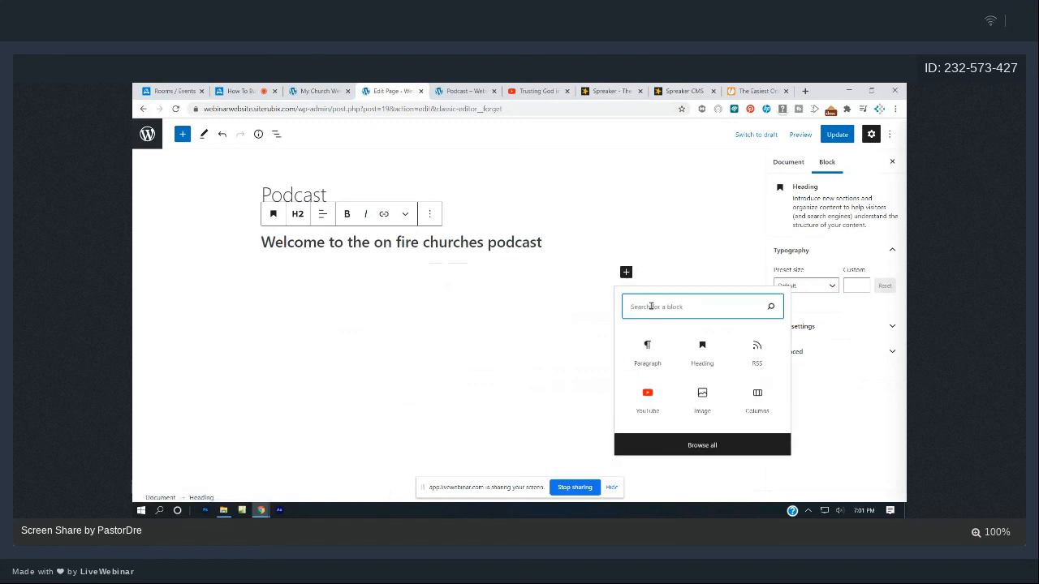
pyautogui.write('rss')
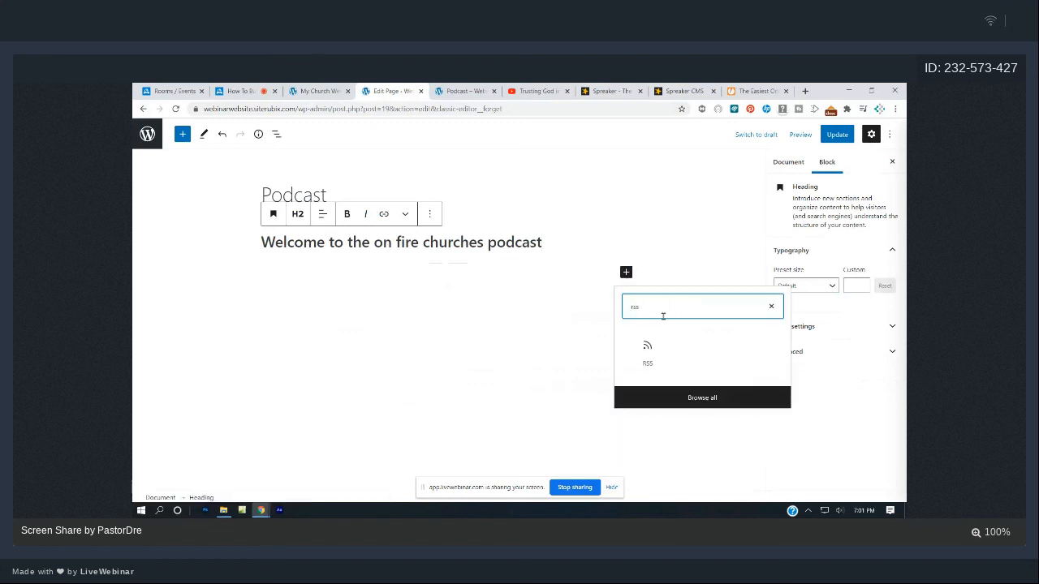
pyautogui.click(647, 349)
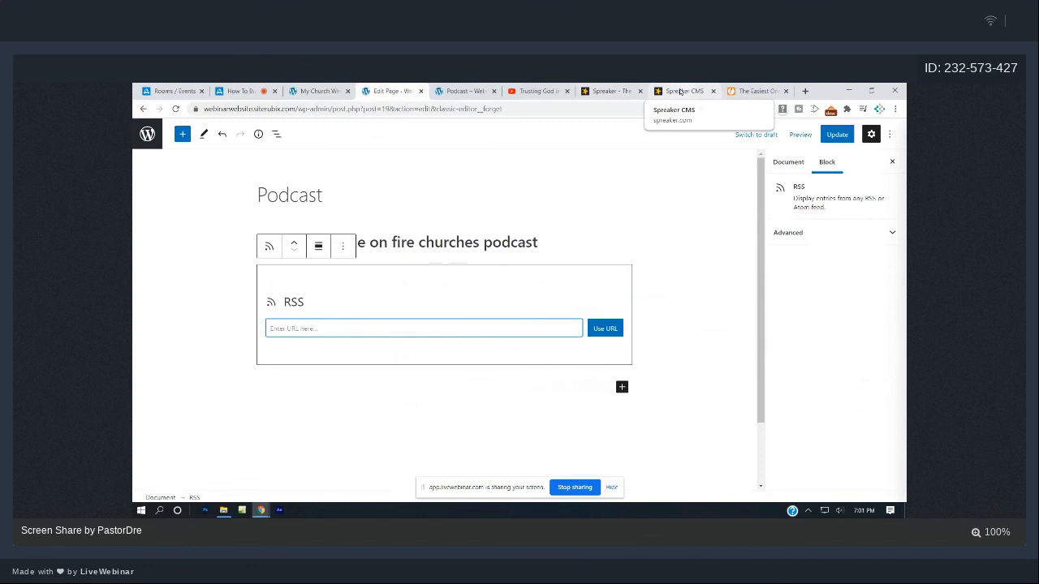
pyautogui.click(680, 91)
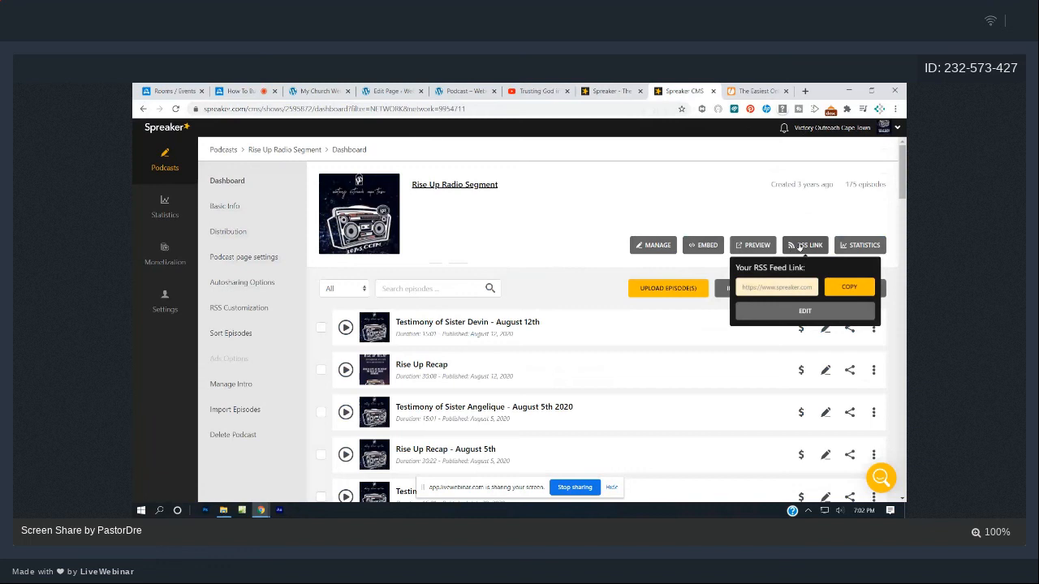
# - Copy the podcast's RSS feed link from Spreaker's RSS LINK popup and return to the Podcast editor
pyautogui.click(807, 247)
pyautogui.click(808, 246)
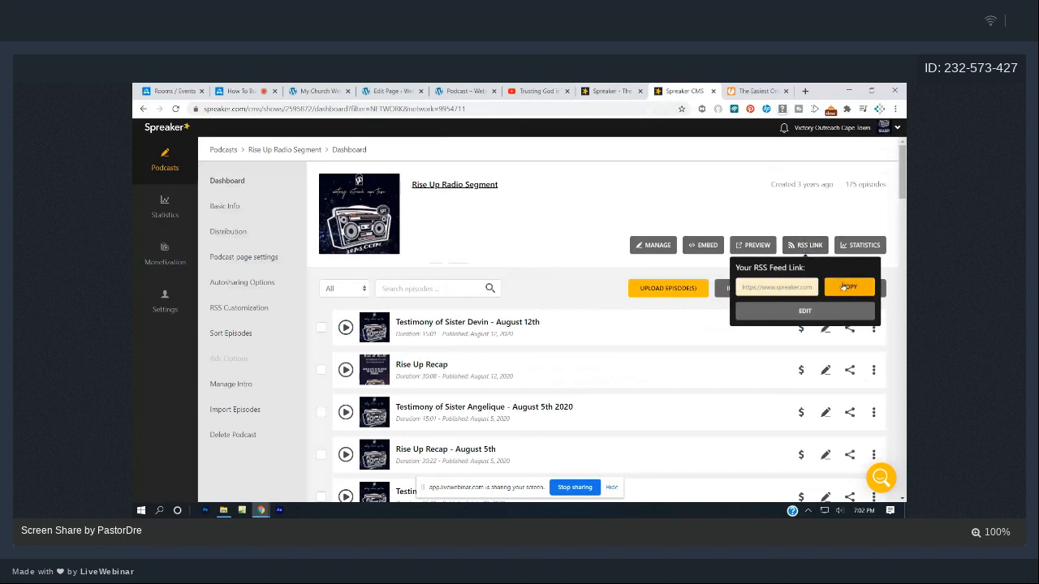
pyautogui.click(845, 286)
pyautogui.click(469, 91)
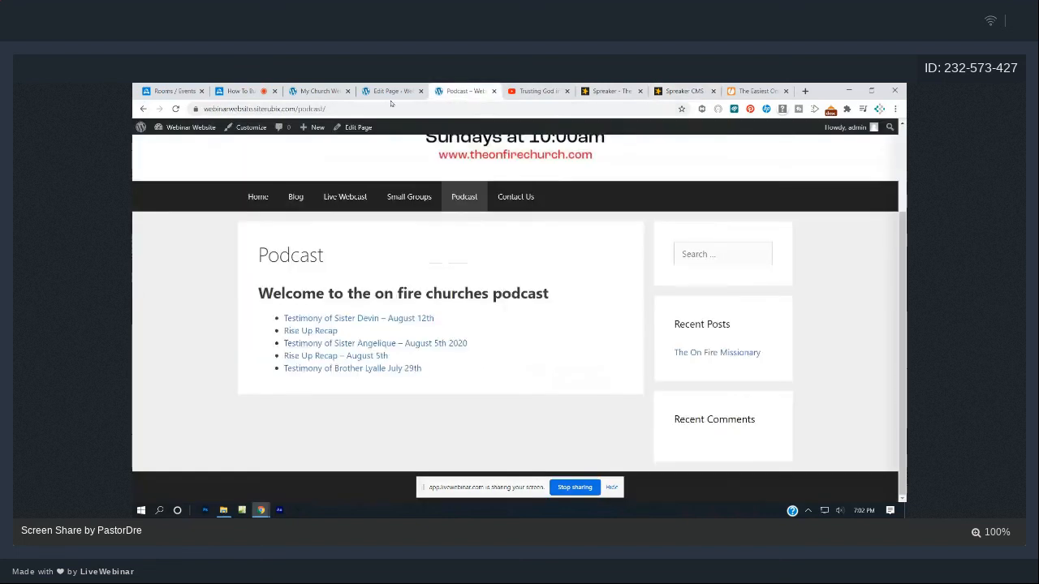
pyautogui.click(391, 91)
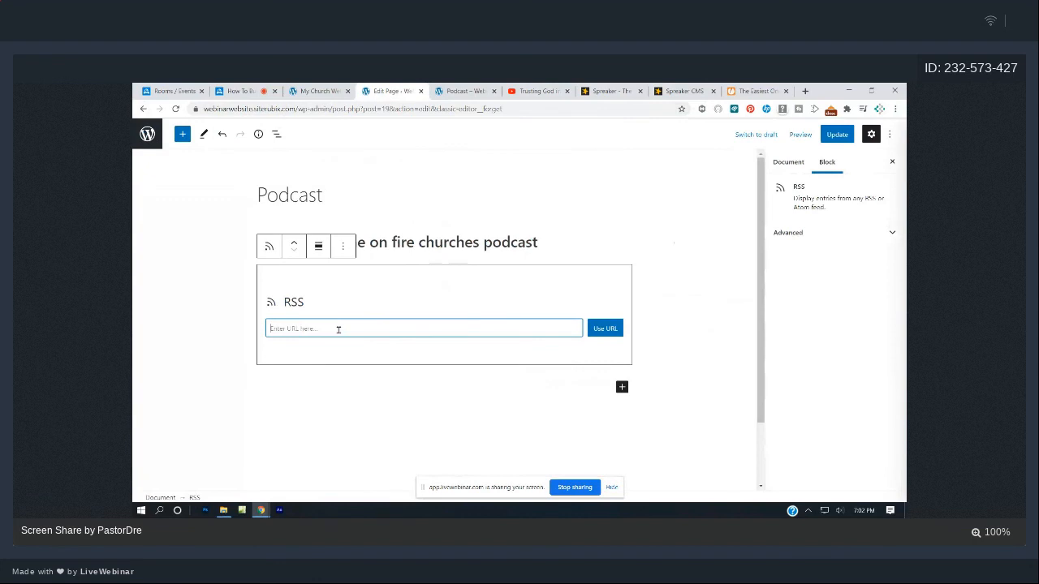
# - Paste the Spreaker feed URL into the RSS block, update the Podcast page, and view it live
pyautogui.hotkey('ctrl', 'v')
pyautogui.click(598, 330)
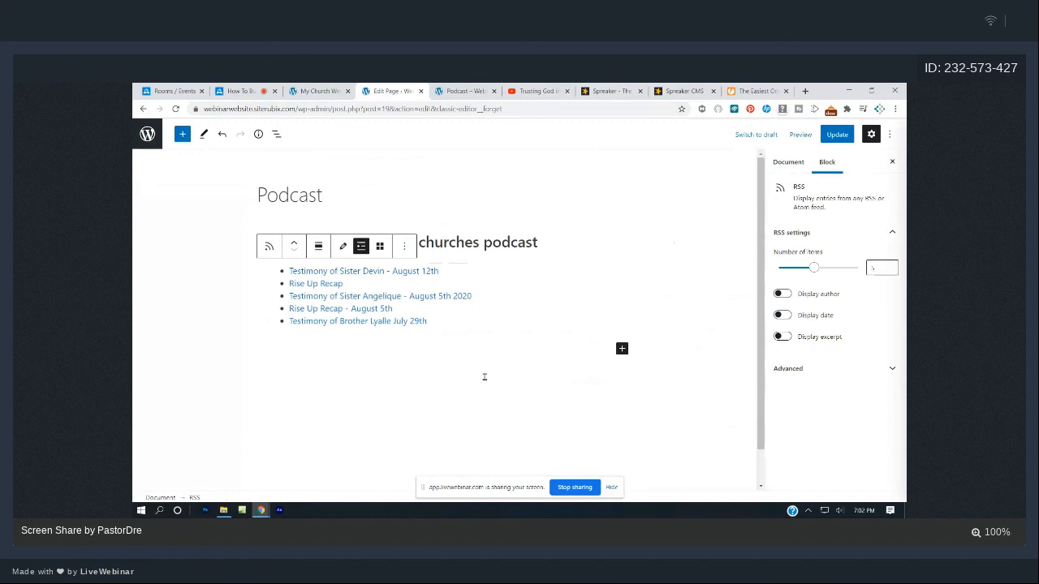
pyautogui.click(832, 134)
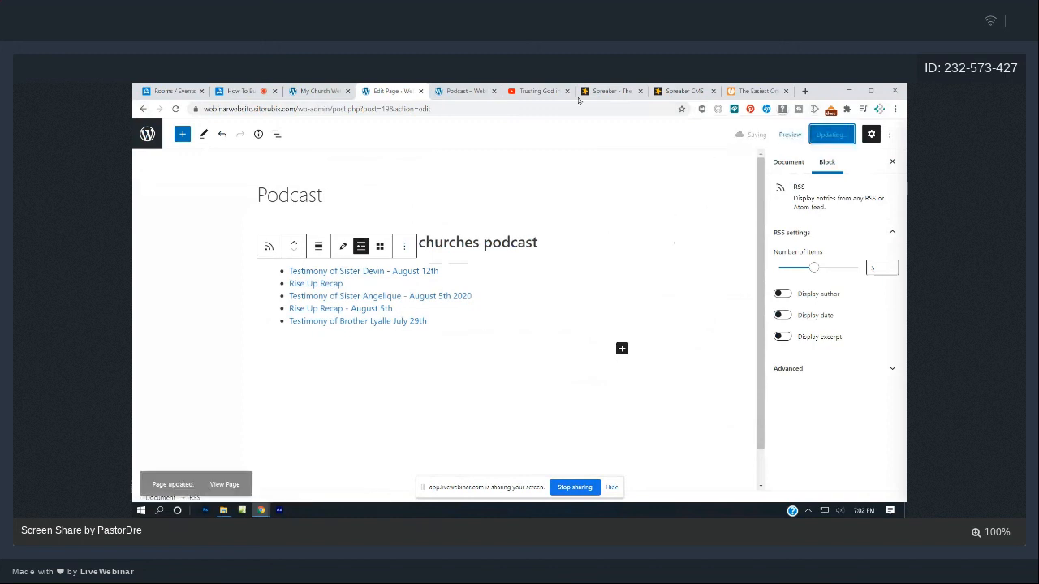
pyautogui.click(481, 88)
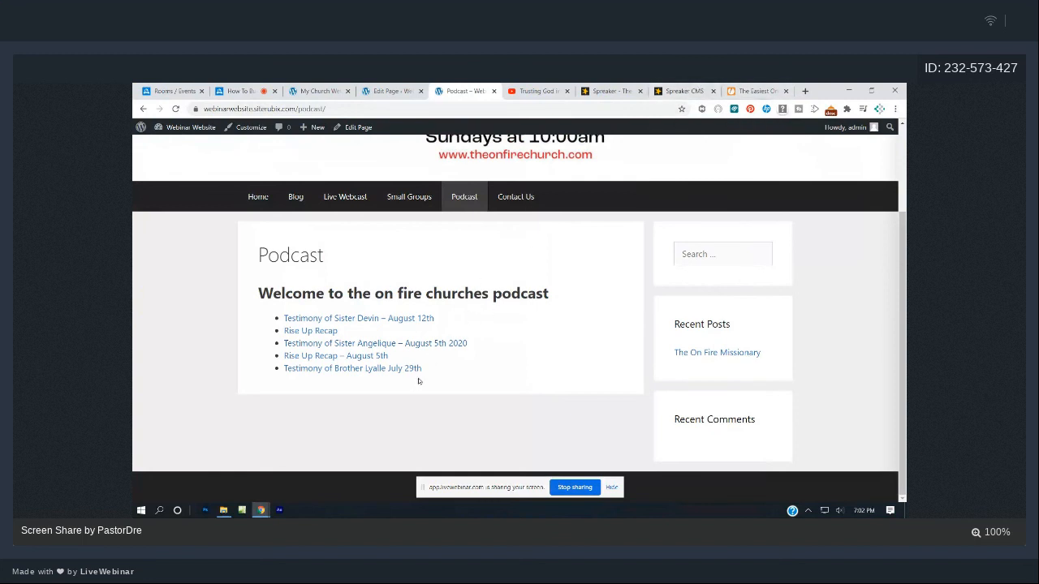
# - Browse the live Home, Blog and Live Webcast pages, ending on the embedded YouTube video
pyautogui.click(263, 202)
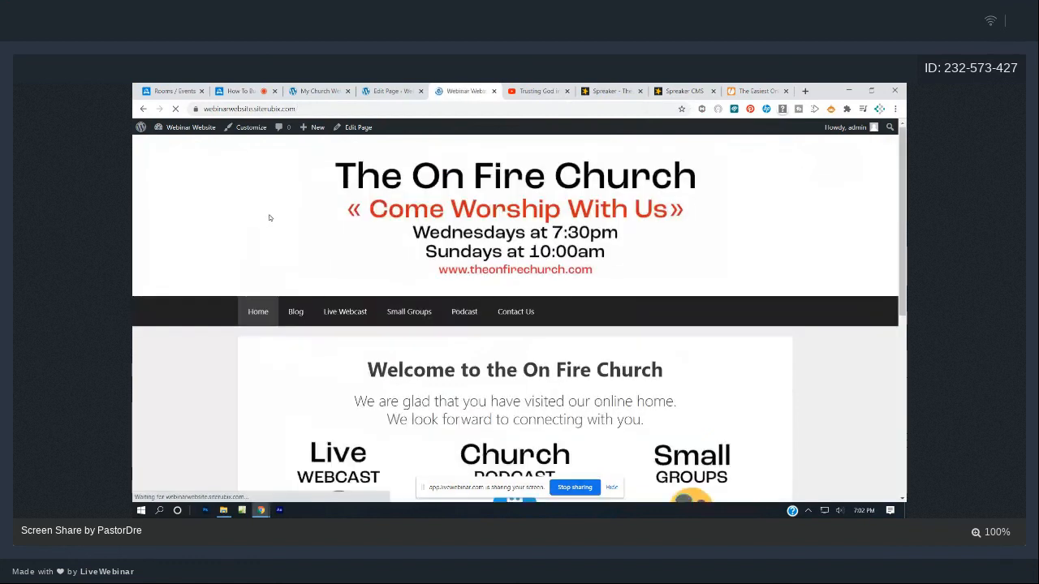
pyautogui.scroll(-5, 285, 299)
pyautogui.scroll(5, 285, 299)
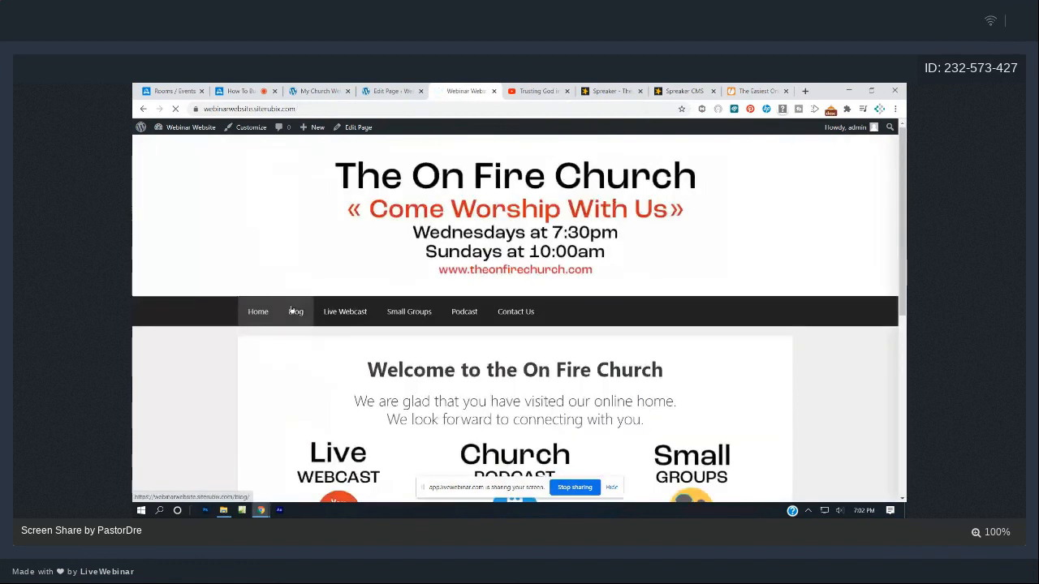
pyautogui.click(296, 312)
pyautogui.scroll(-3, 328, 312)
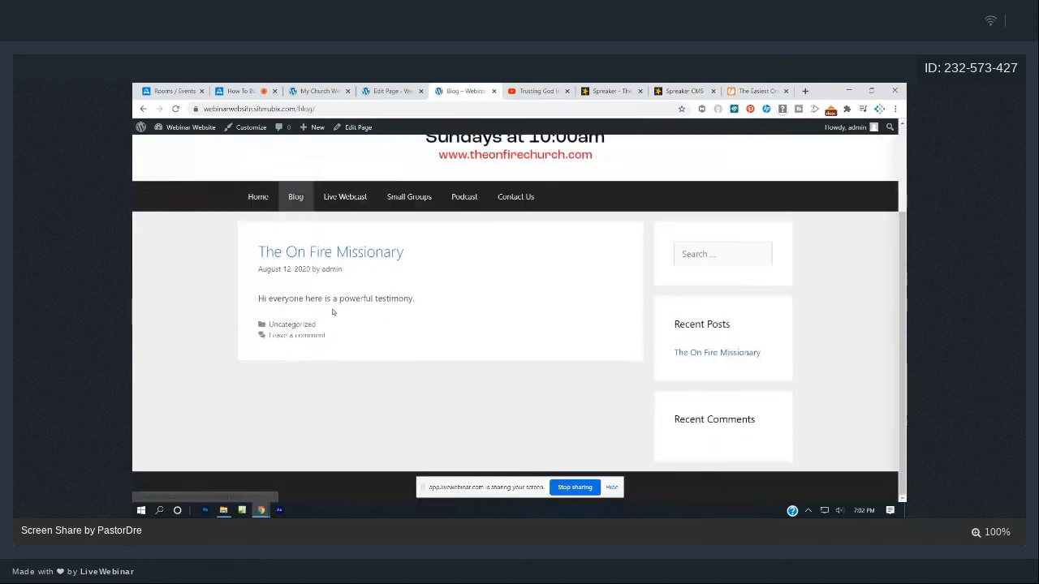
pyautogui.scroll(3, 328, 312)
pyautogui.click(349, 312)
pyautogui.scroll(-3, 353, 314)
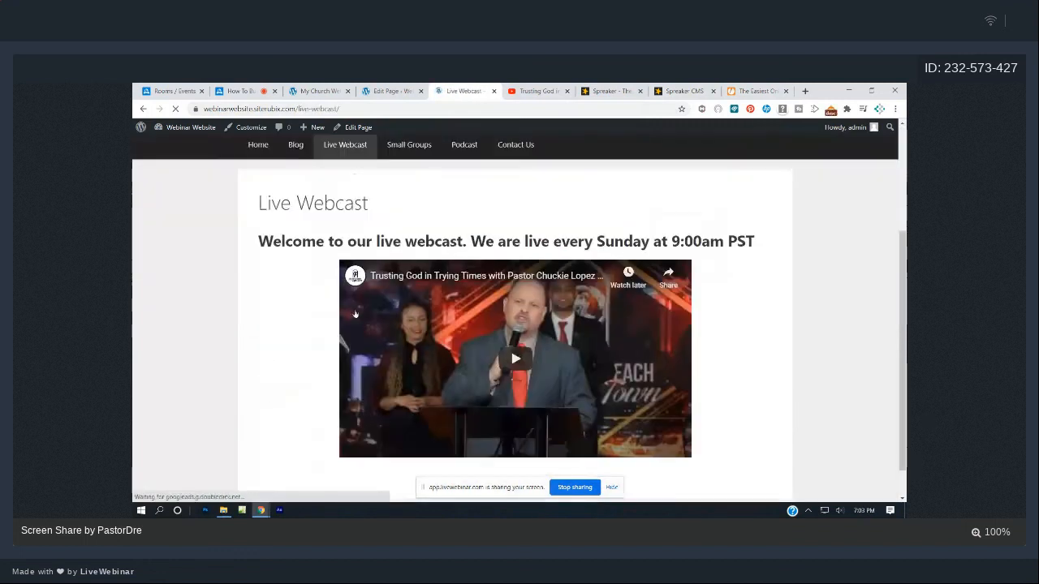
pyautogui.scroll(3, 356, 314)
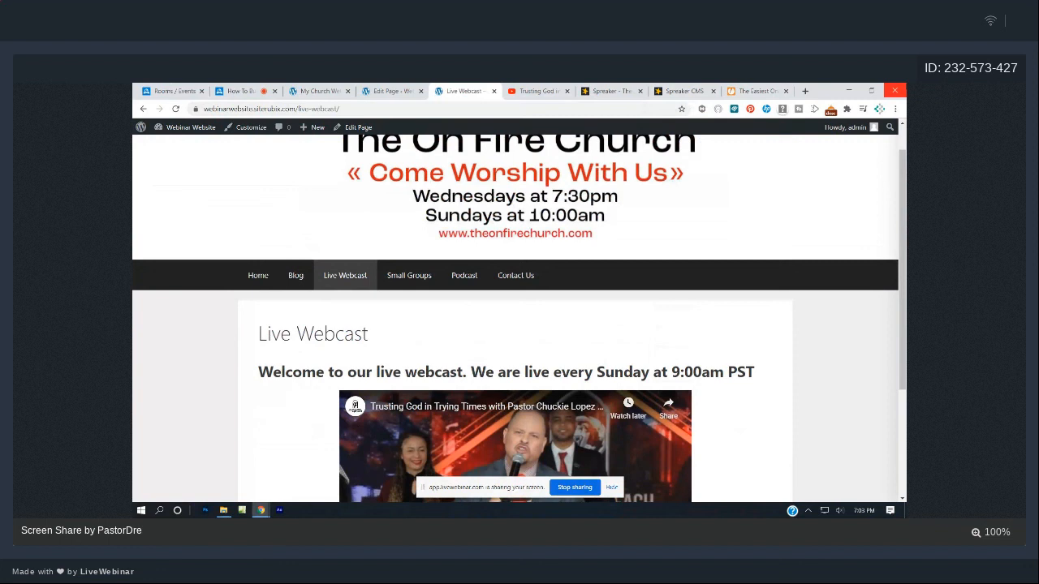
pyautogui.scroll(-3, 635, 329)
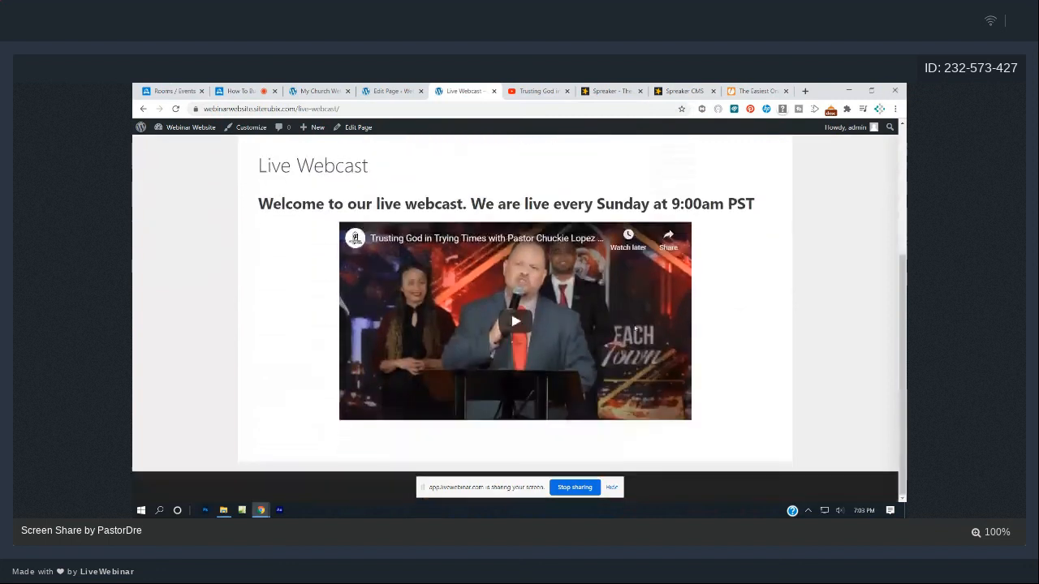
pyautogui.scroll(4, 635, 328)
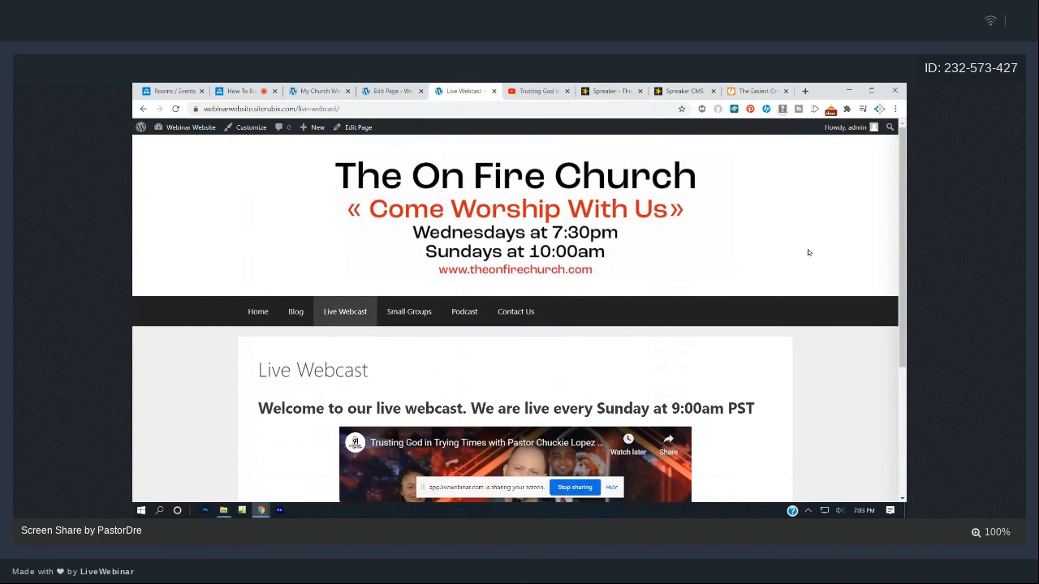
pyautogui.scroll(-2, 800, 246)
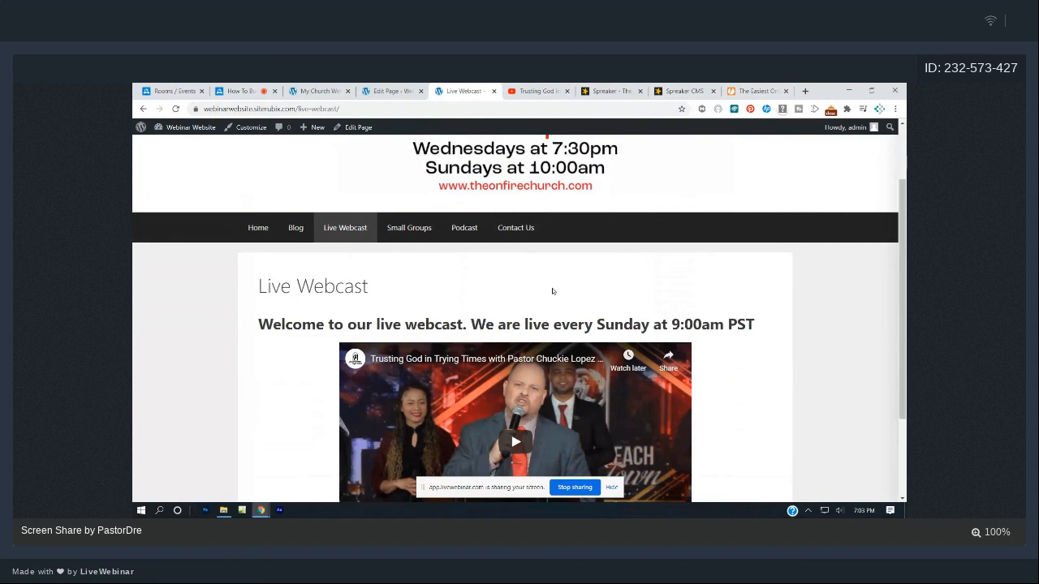
pyautogui.scroll(-1, 553, 292)
pyautogui.scroll(1, 553, 291)
pyautogui.scroll(-2, 553, 291)
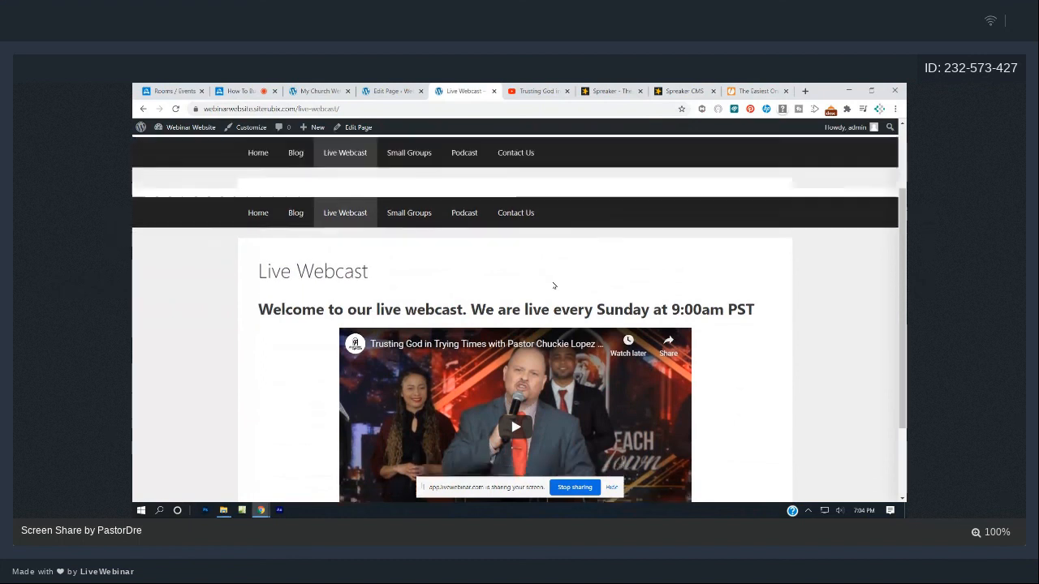
pyautogui.scroll(2, 625, 344)
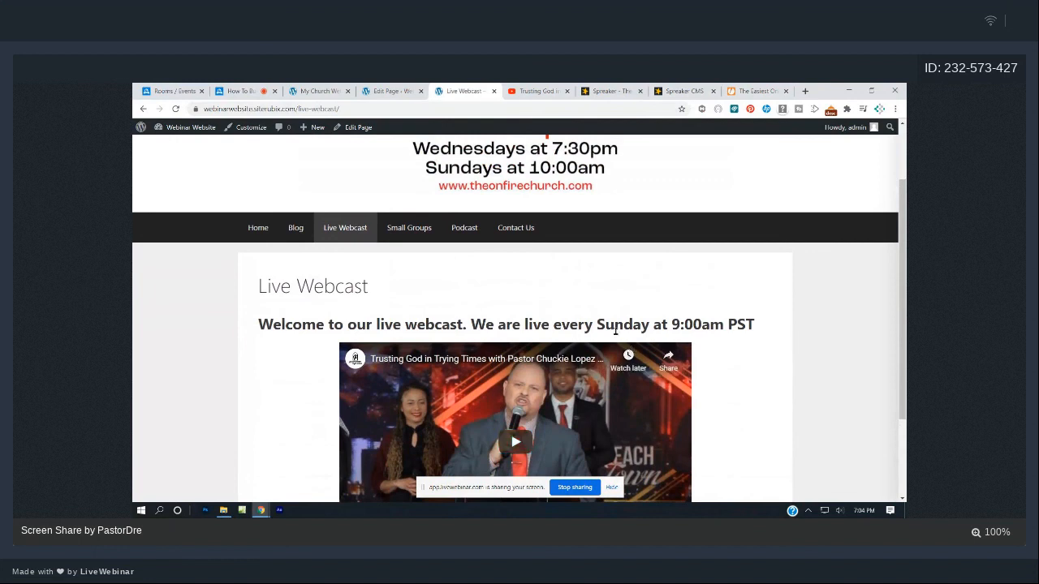
pyautogui.scroll(2, 616, 329)
pyautogui.scroll(-2, 615, 330)
pyautogui.scroll(2, 666, 339)
pyautogui.scroll(-4, 665, 339)
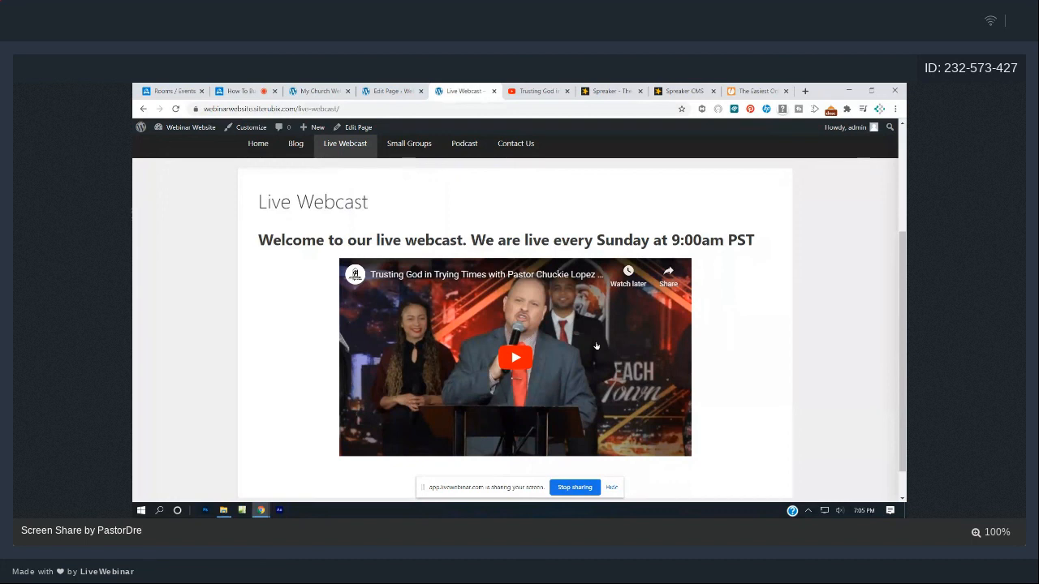
pyautogui.scroll(3, 517, 390)
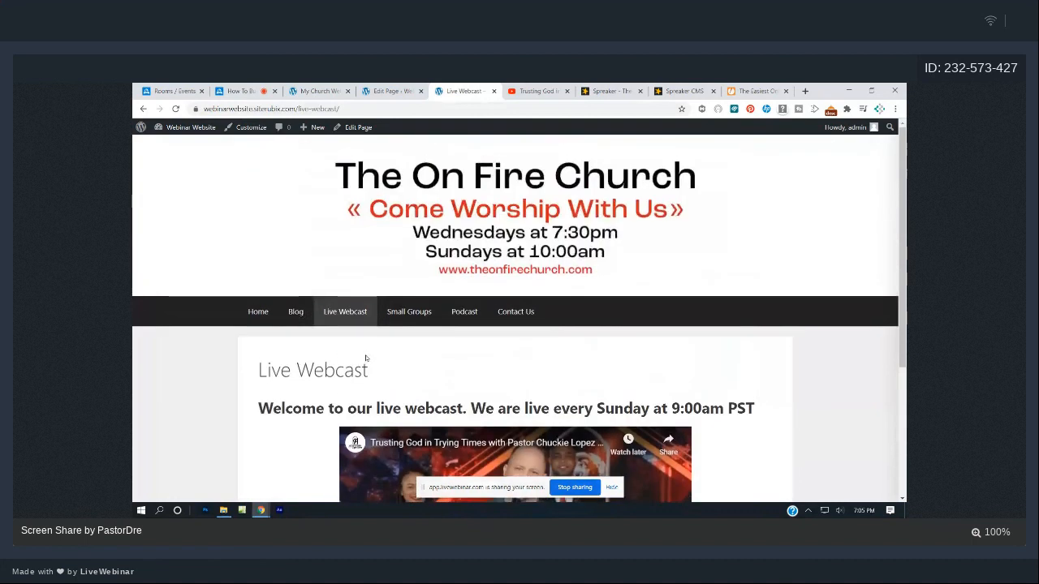
pyautogui.scroll(-3, 461, 279)
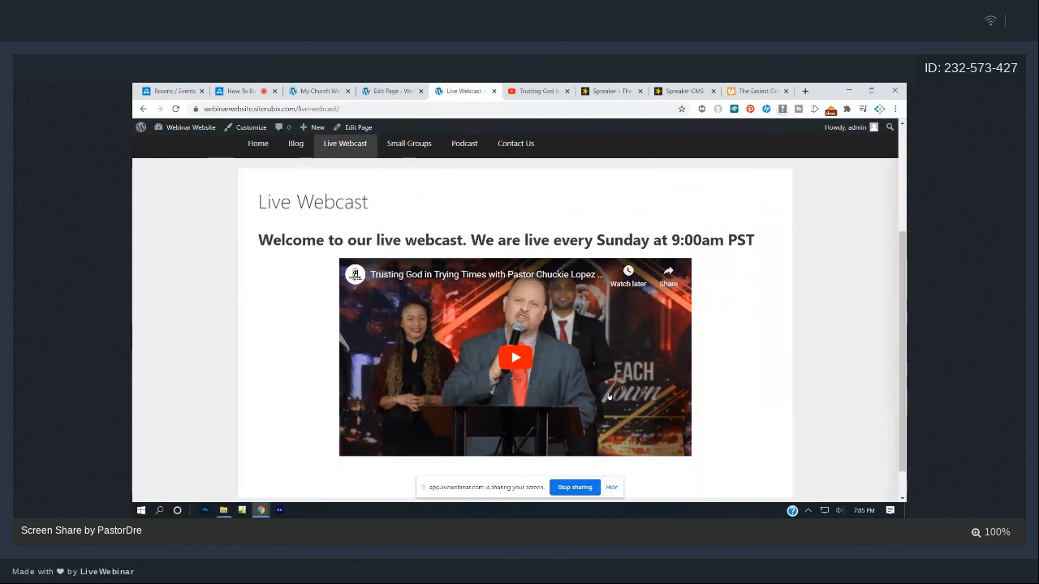
pyautogui.scroll(4, 612, 394)
pyautogui.scroll(-4, 513, 355)
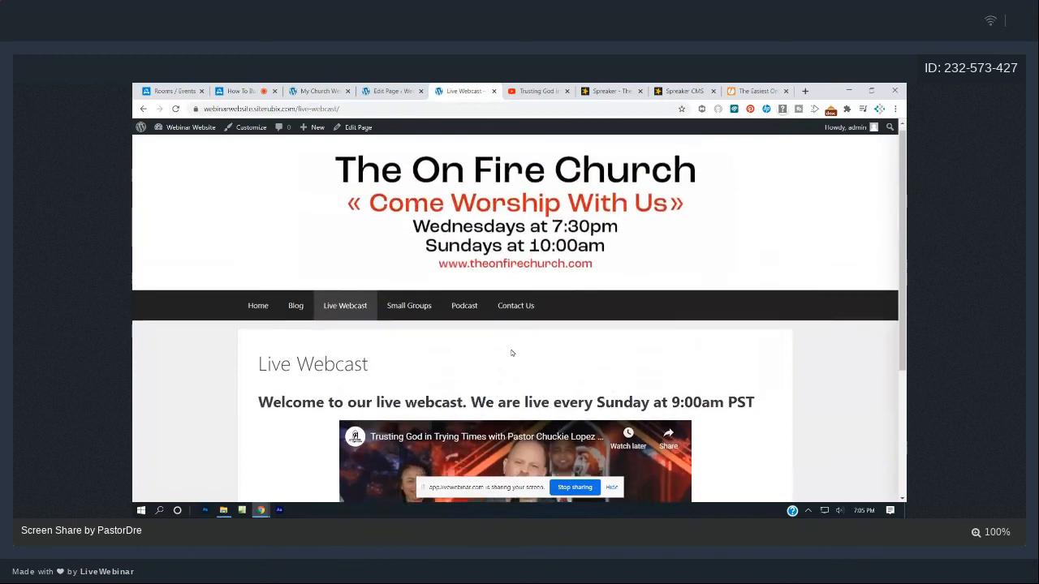
# - Browse the live Blog, Podcast and Contact Us pages, scrolling the contact form, then return to the LiveWebinar room
pyautogui.click(296, 146)
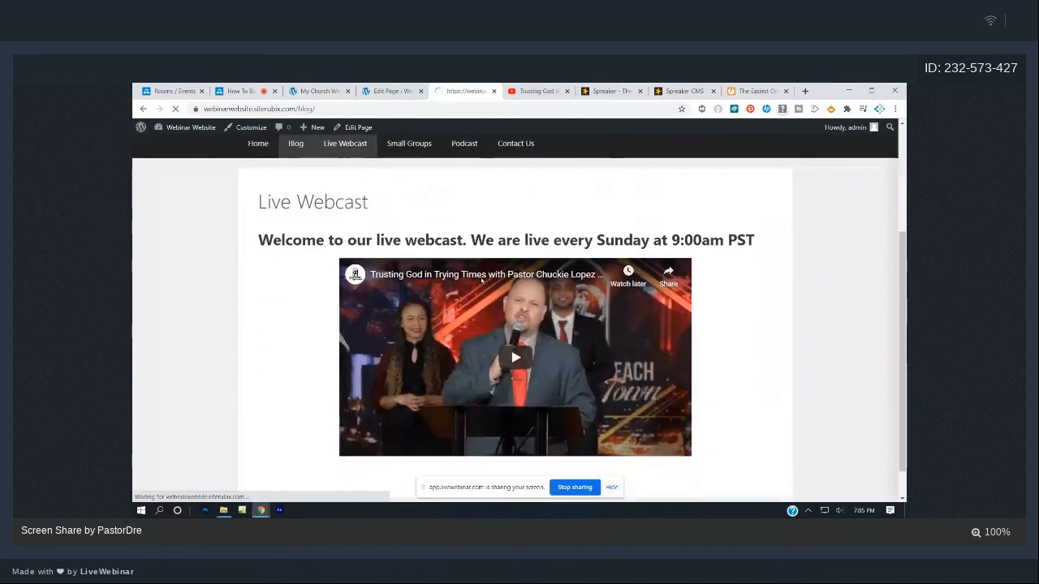
pyautogui.scroll(-2, 483, 285)
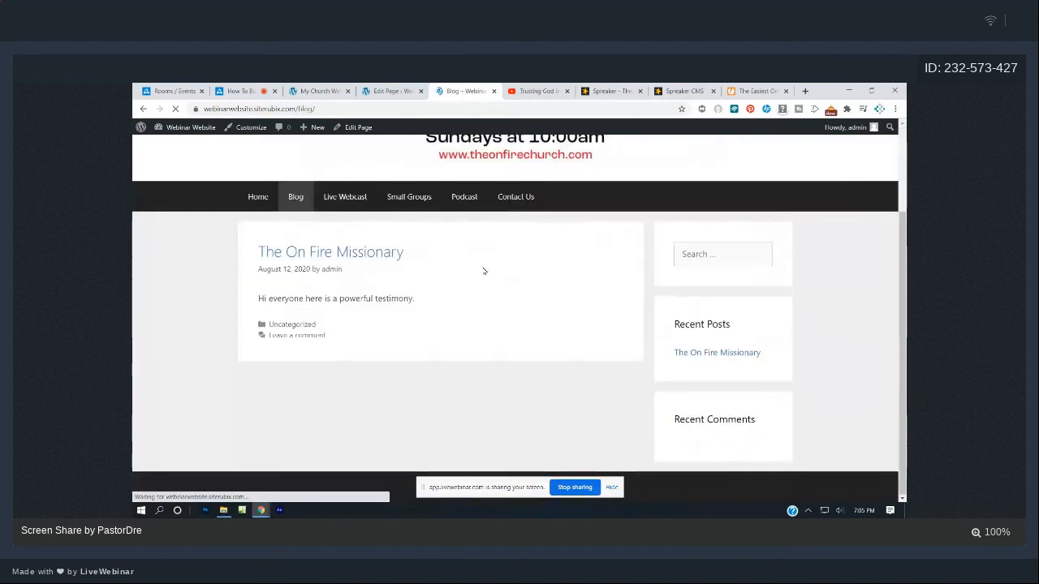
pyautogui.click(465, 197)
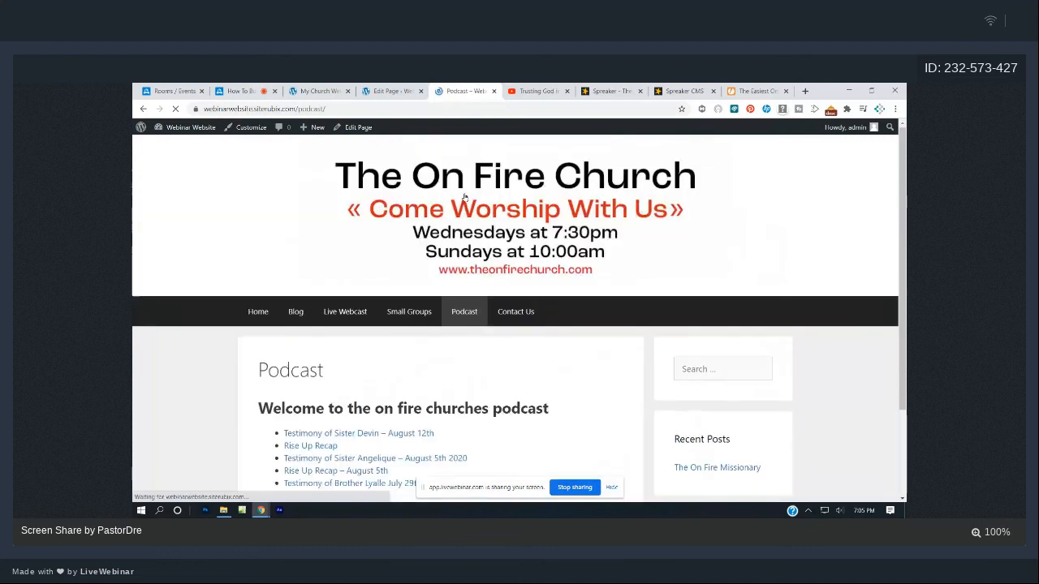
pyautogui.scroll(-1, 542, 210)
pyautogui.click(524, 228)
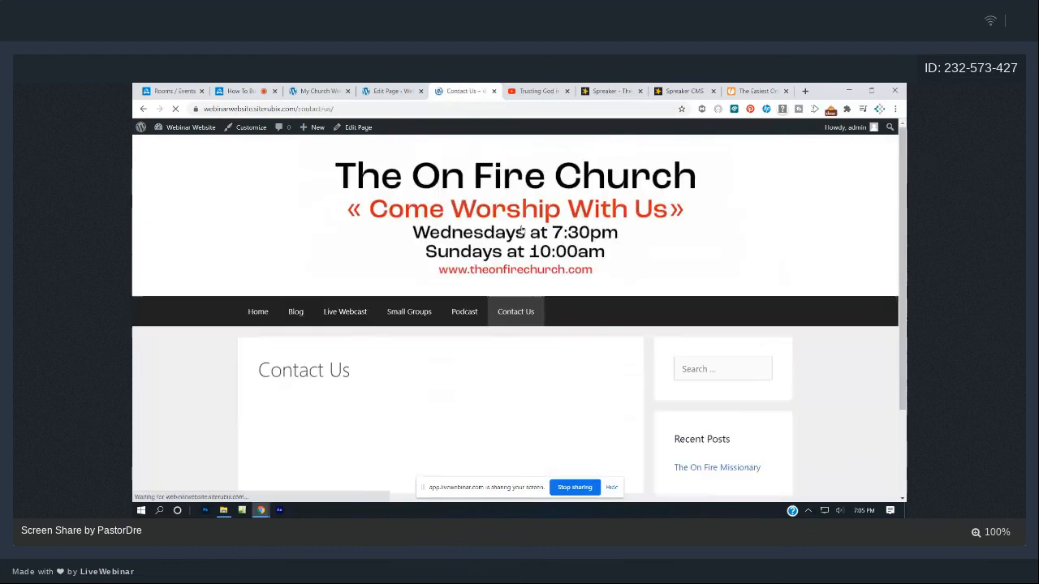
pyautogui.scroll(-1, 521, 230)
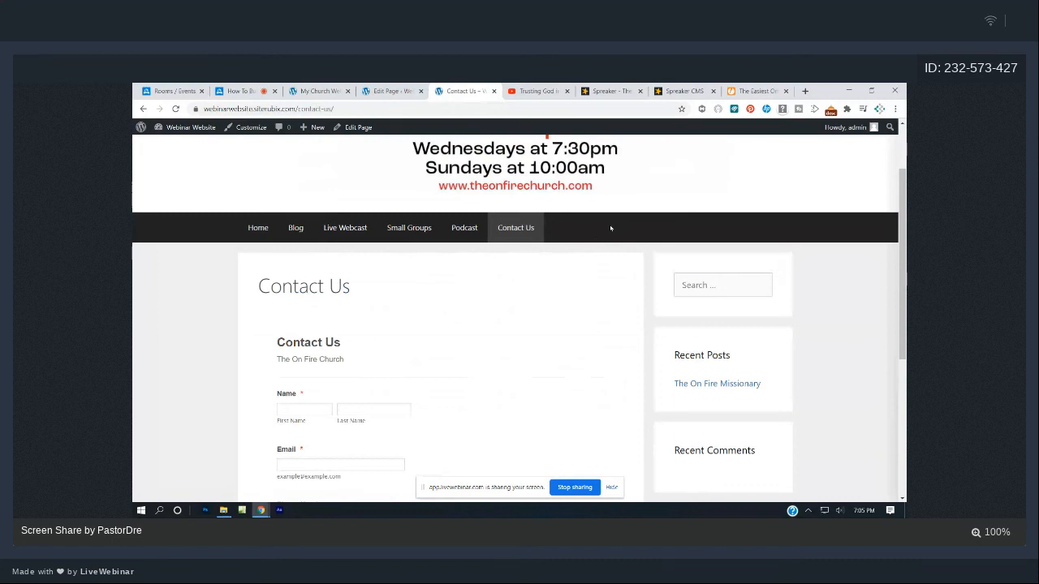
pyautogui.scroll(2, 611, 228)
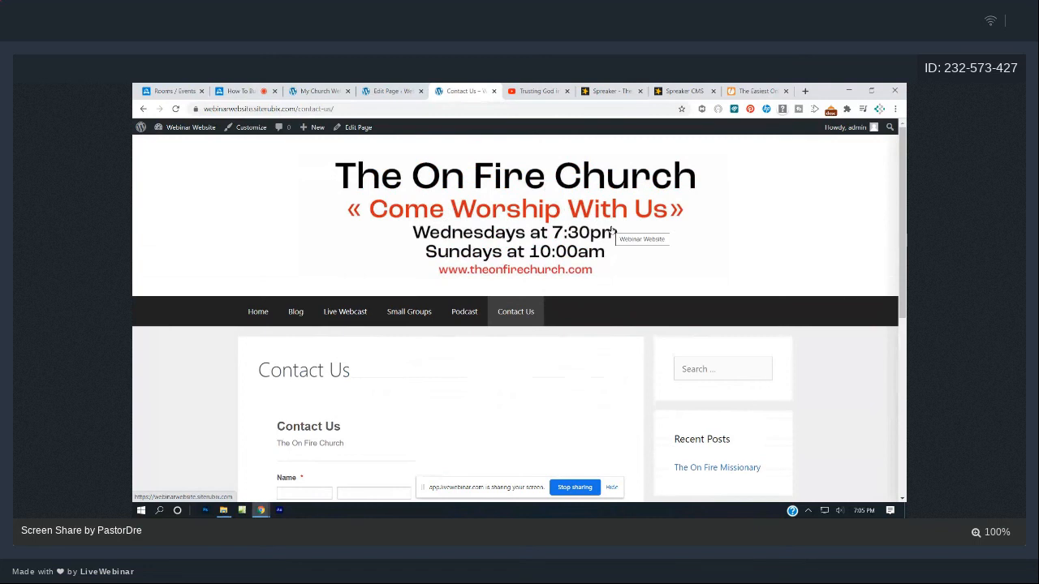
pyautogui.scroll(-3, 613, 227)
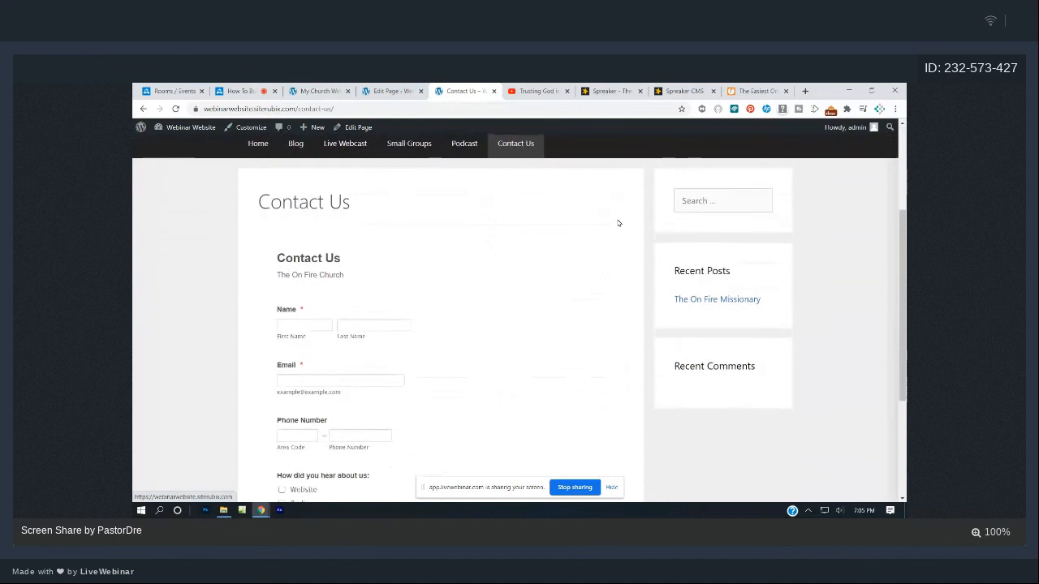
pyautogui.scroll(3, 619, 223)
pyautogui.click(237, 91)
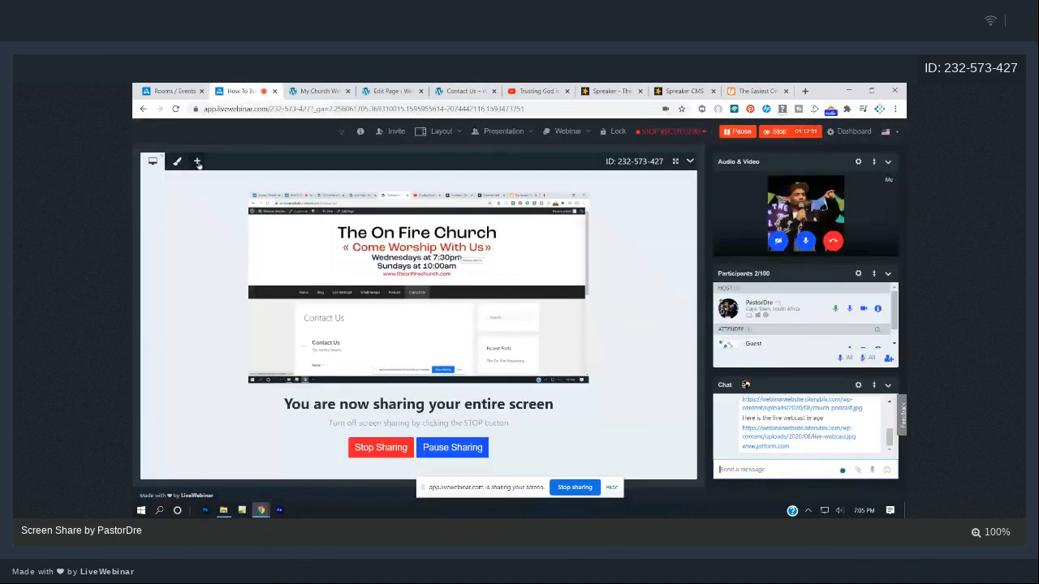
# - Add a blank whiteboard page to the LiveWebinar session
pyautogui.click(197, 161)
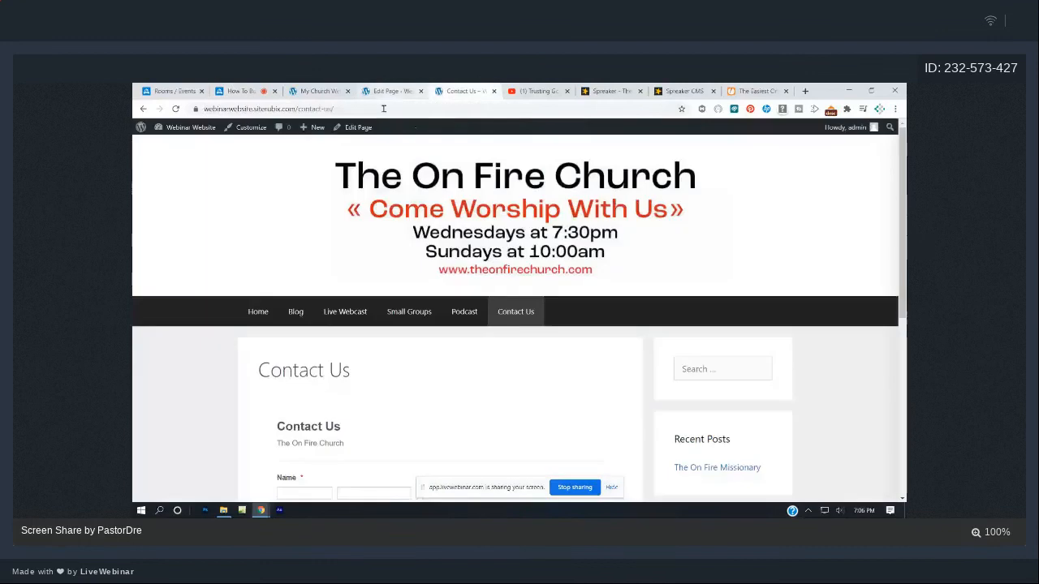
# - Browse the site's Home, Blog and Live Webcast pages, scrolling through each
pyautogui.click(258, 311)
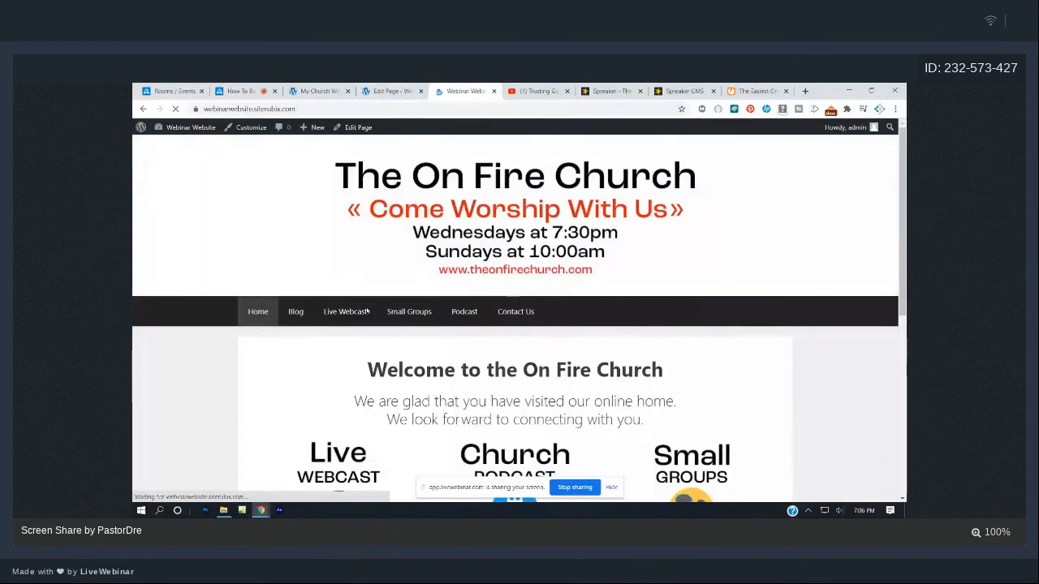
pyautogui.scroll(-9, 369, 309)
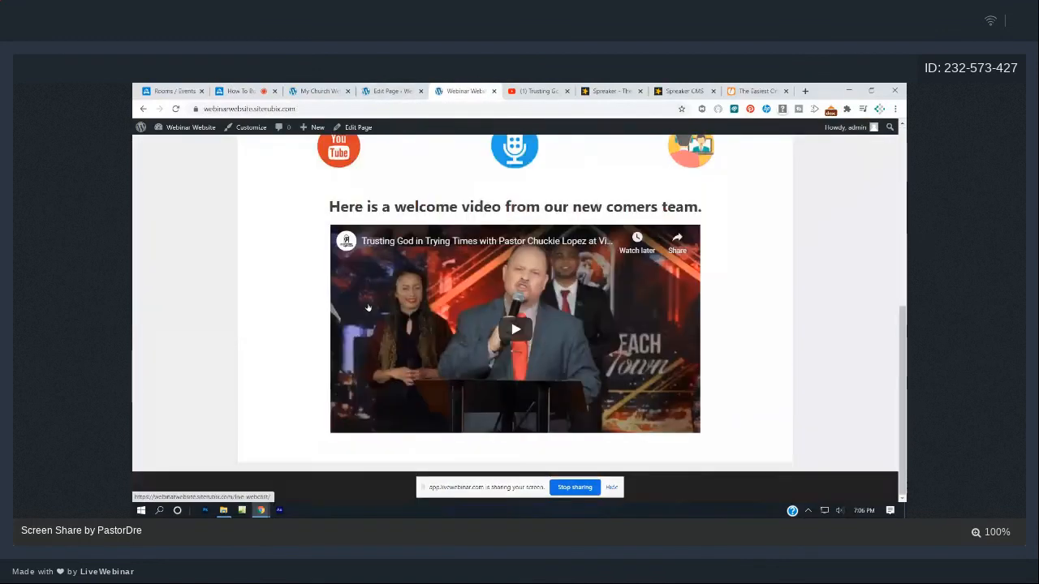
pyautogui.scroll(9, 369, 309)
pyautogui.click(296, 312)
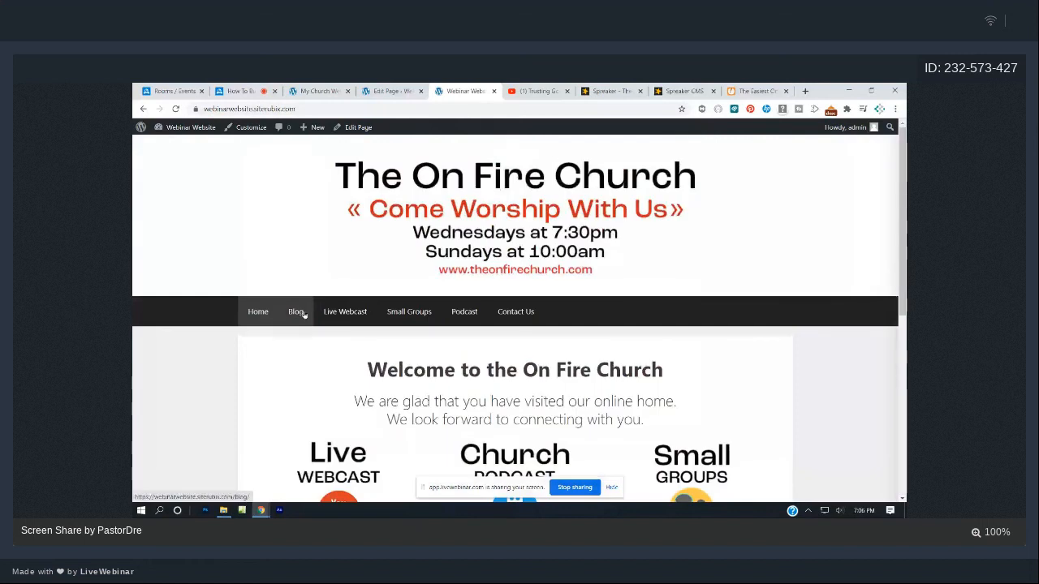
pyautogui.scroll(-3, 348, 305)
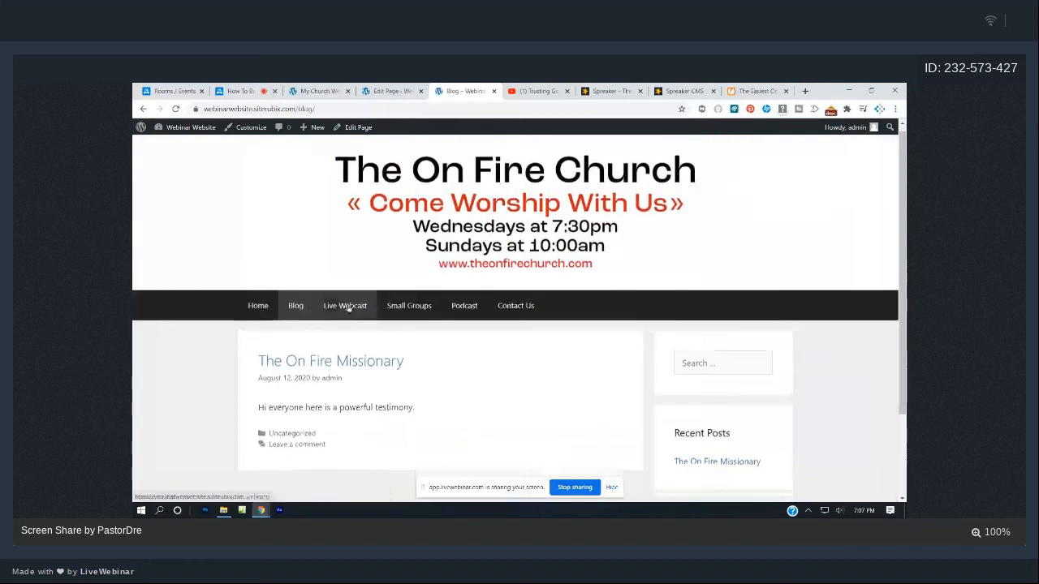
pyautogui.scroll(3, 349, 297)
pyautogui.click(345, 312)
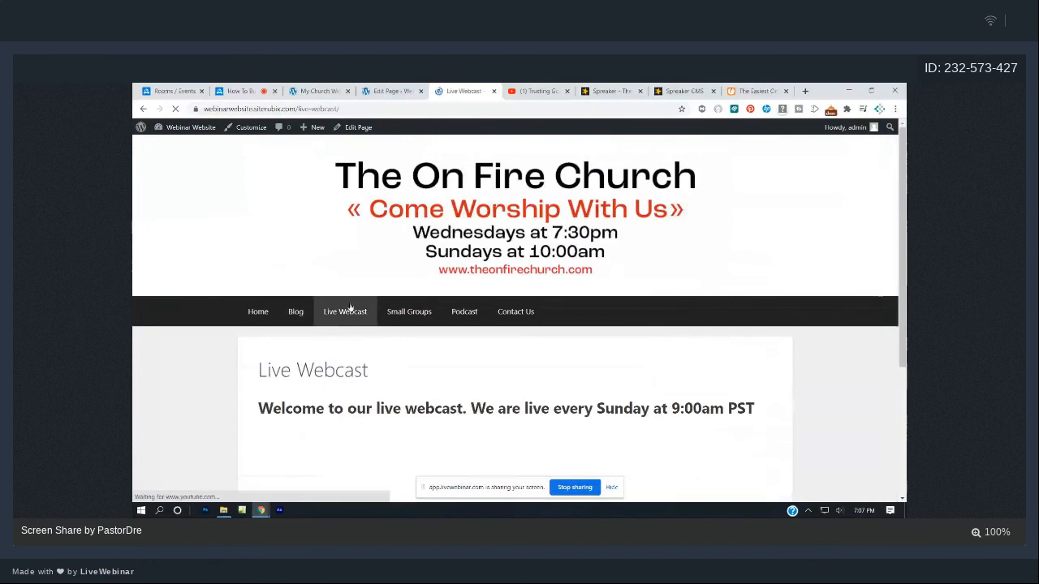
pyautogui.scroll(-5, 349, 308)
pyautogui.scroll(5, 345, 306)
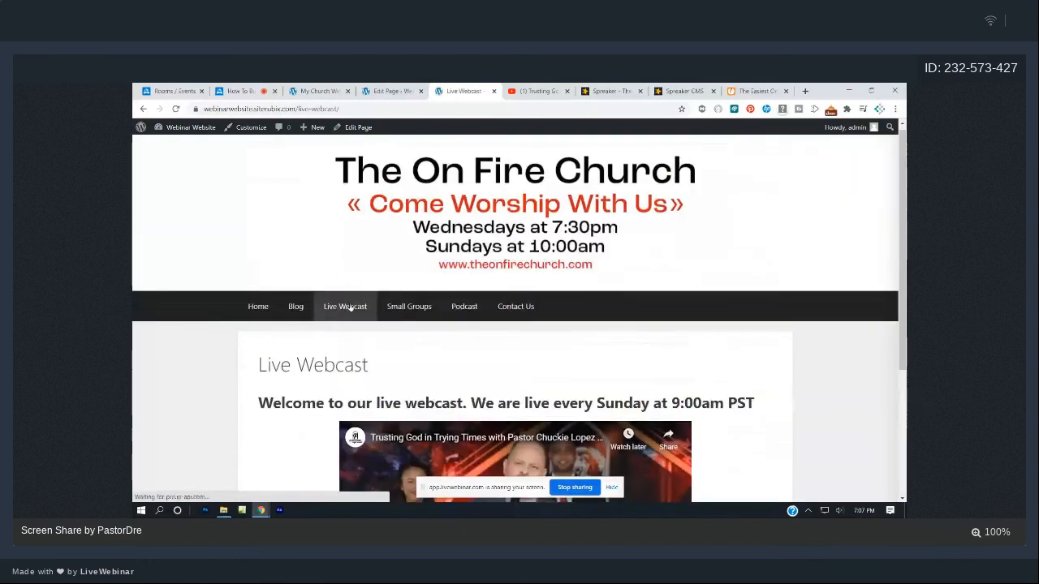
# - Browse Small Groups, Podcast and Contact Us, then stop the LiveWebinar session
pyautogui.click(409, 314)
pyautogui.scroll(-3, 408, 321)
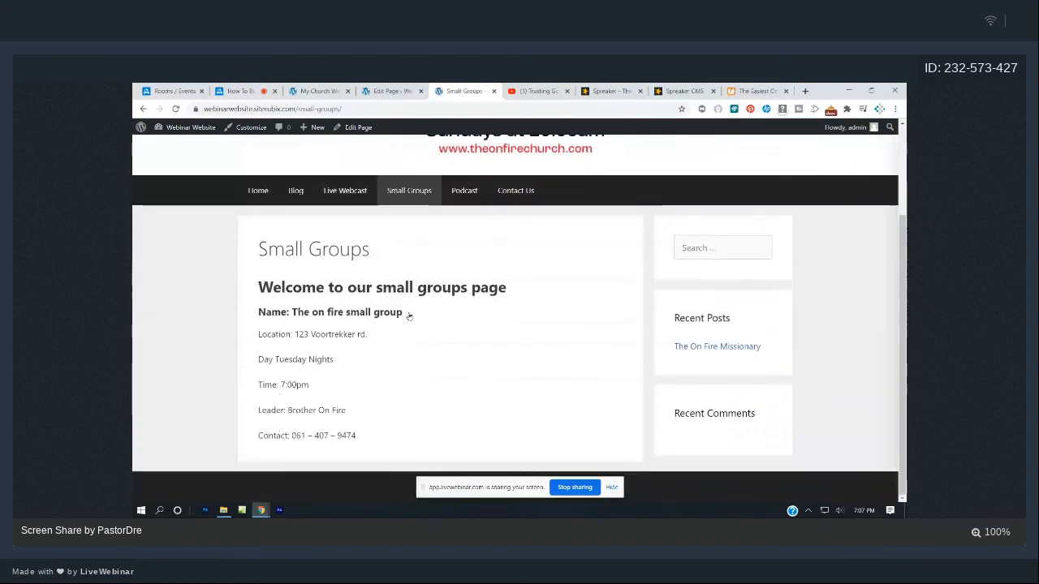
pyautogui.scroll(3, 409, 317)
pyautogui.click(464, 311)
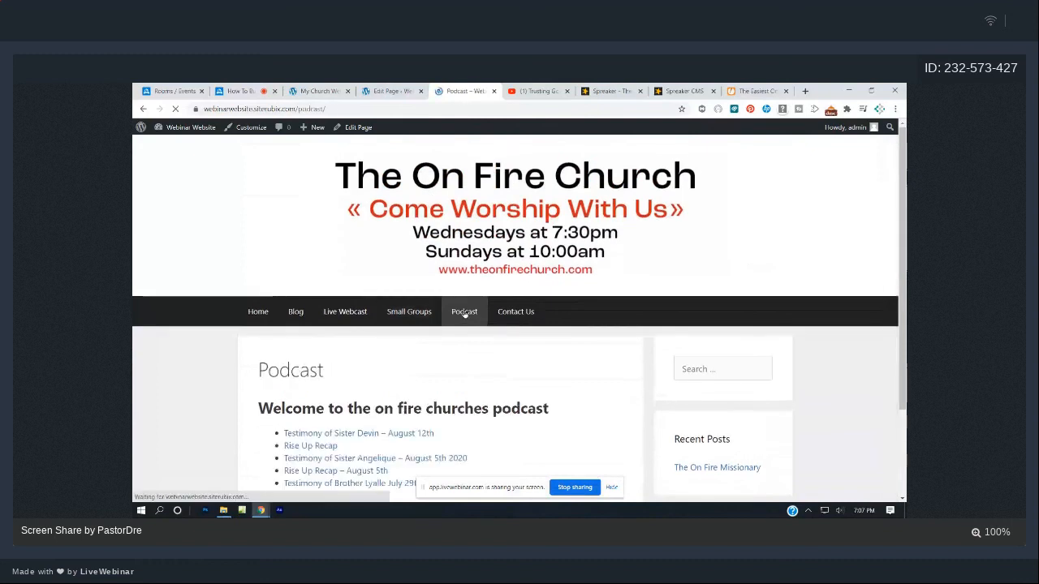
pyautogui.scroll(-3, 465, 312)
pyautogui.scroll(2, 464, 314)
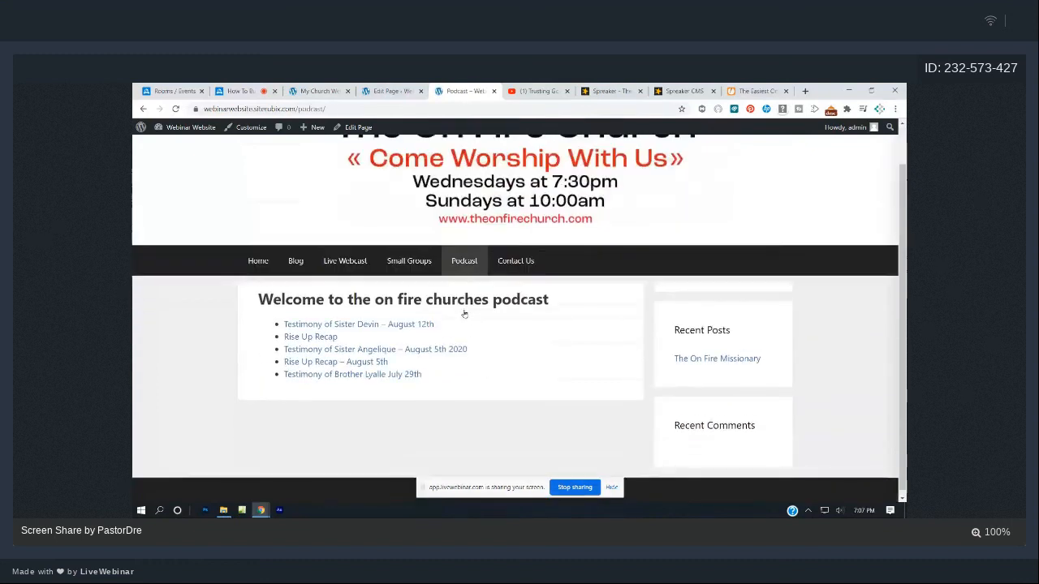
pyautogui.click(524, 292)
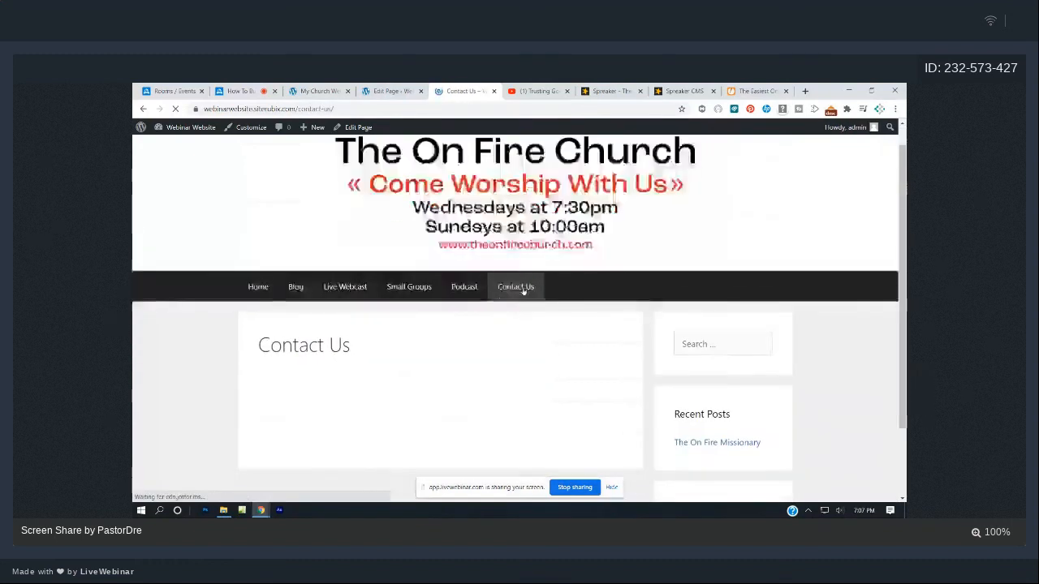
pyautogui.scroll(-2, 456, 291)
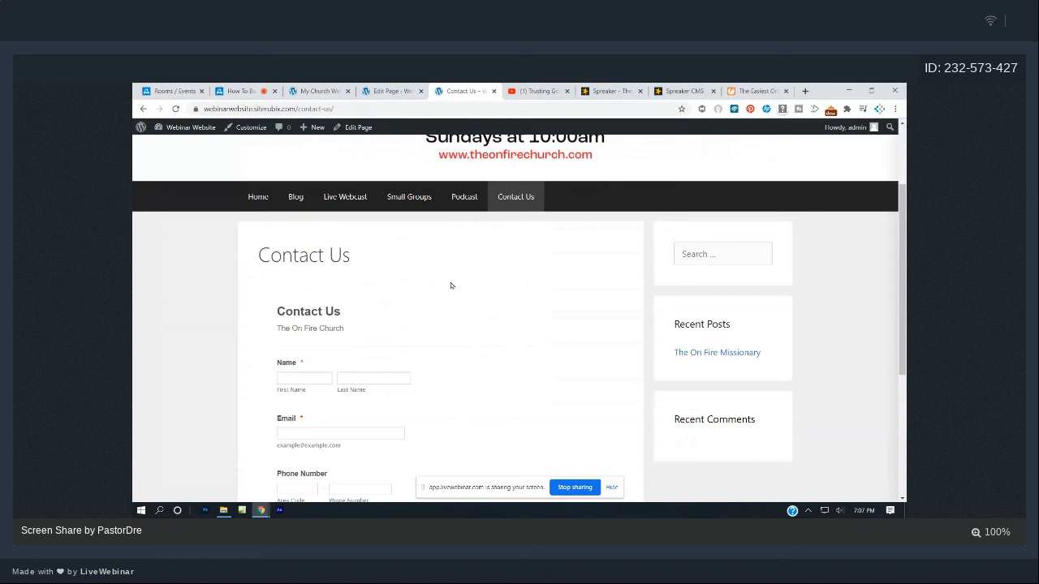
pyautogui.click(242, 91)
pyautogui.click(778, 133)
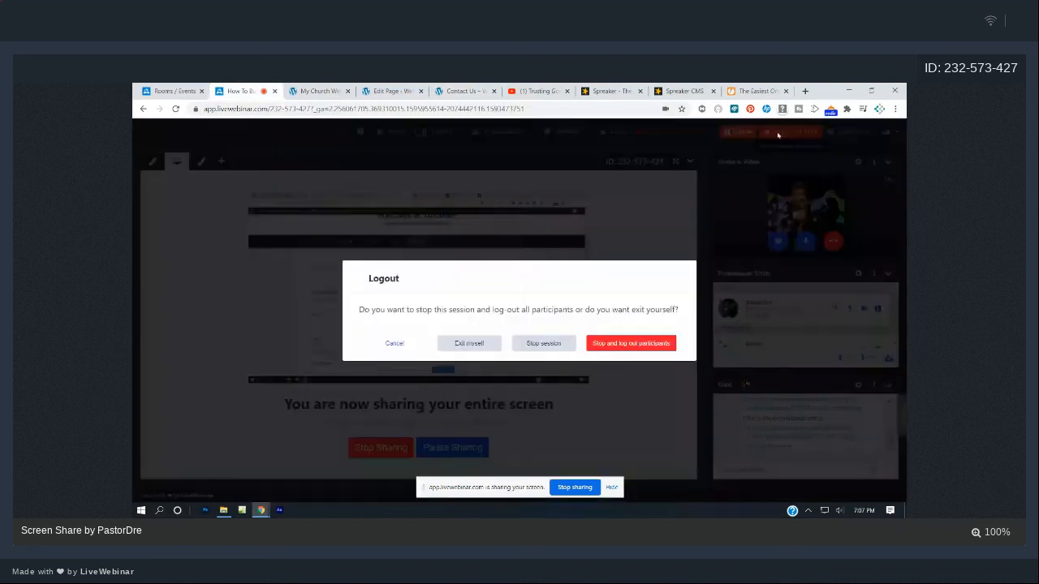